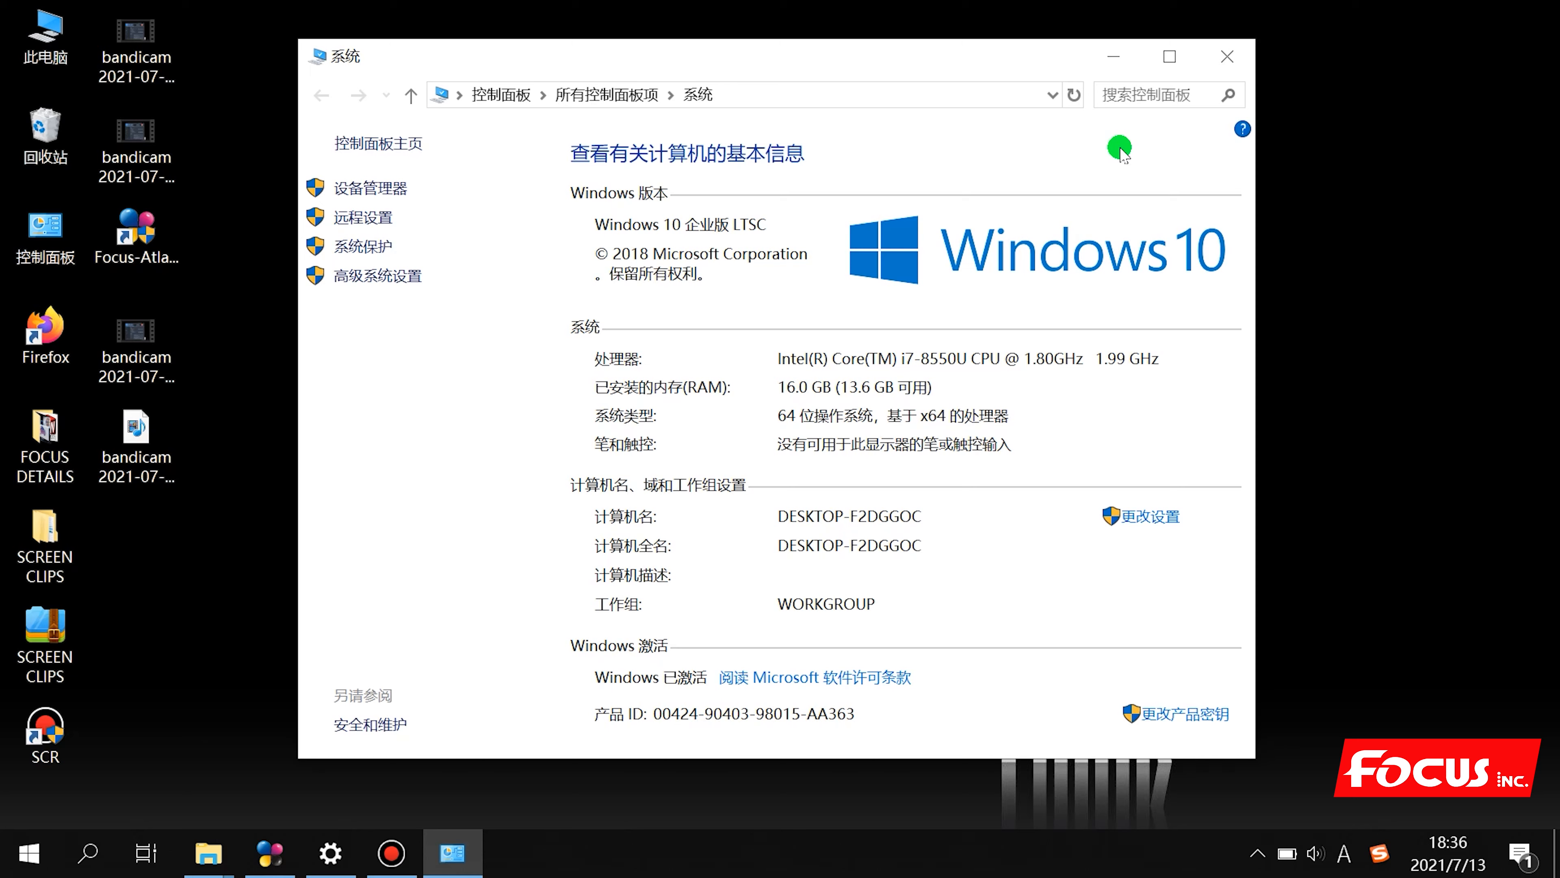
# Close the window with the computer's basic system information
pyautogui.click(1224, 59)
pyautogui.click(1256, 851)
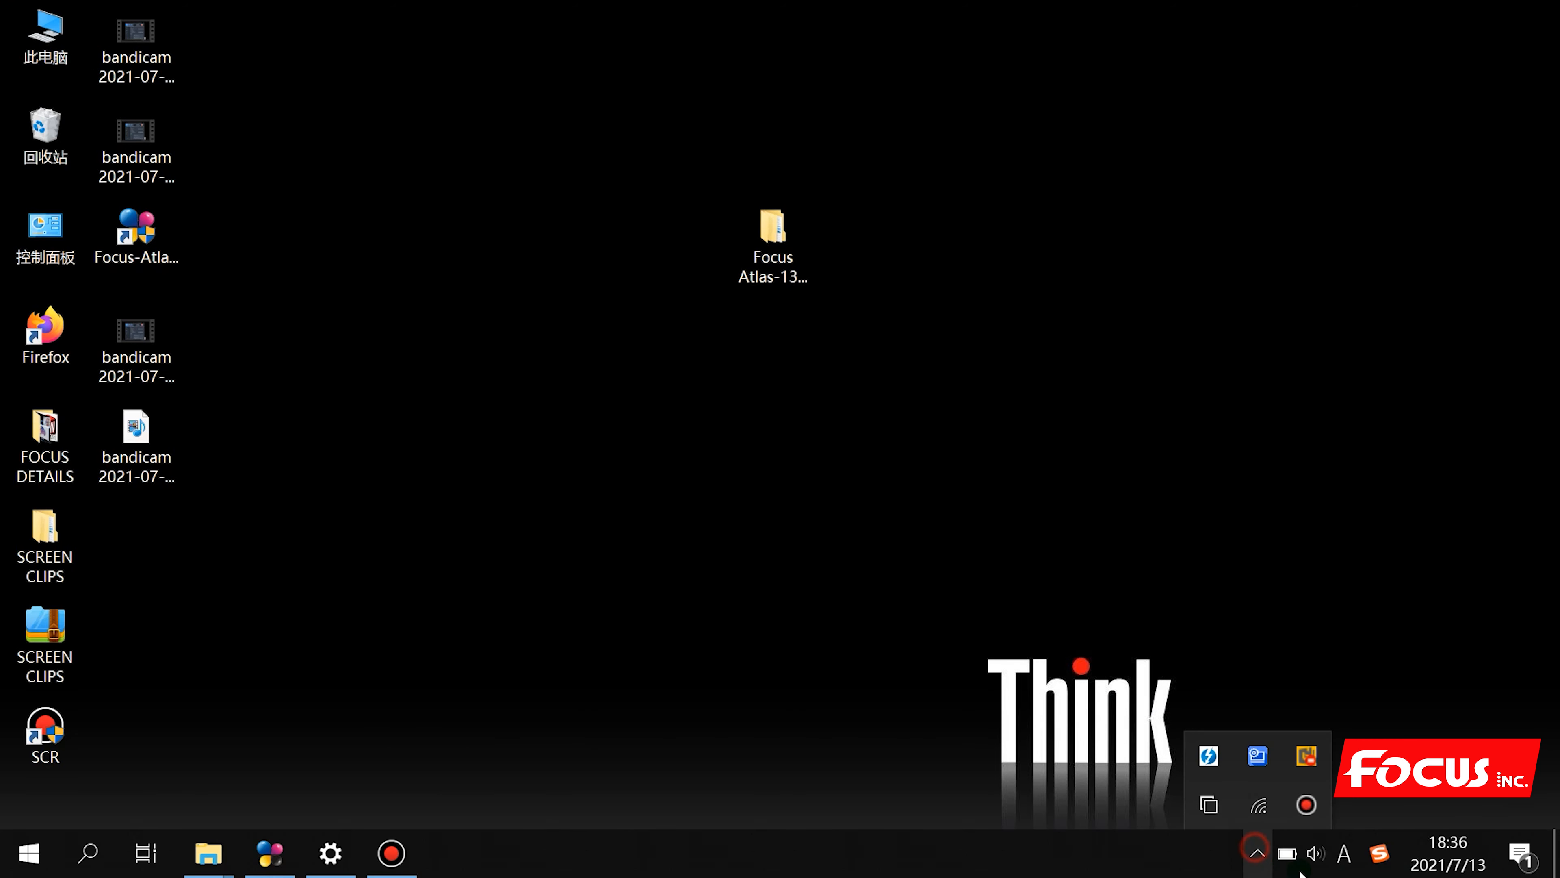
pyautogui.click(1259, 854)
pyautogui.click(1258, 853)
pyautogui.click(920, 631)
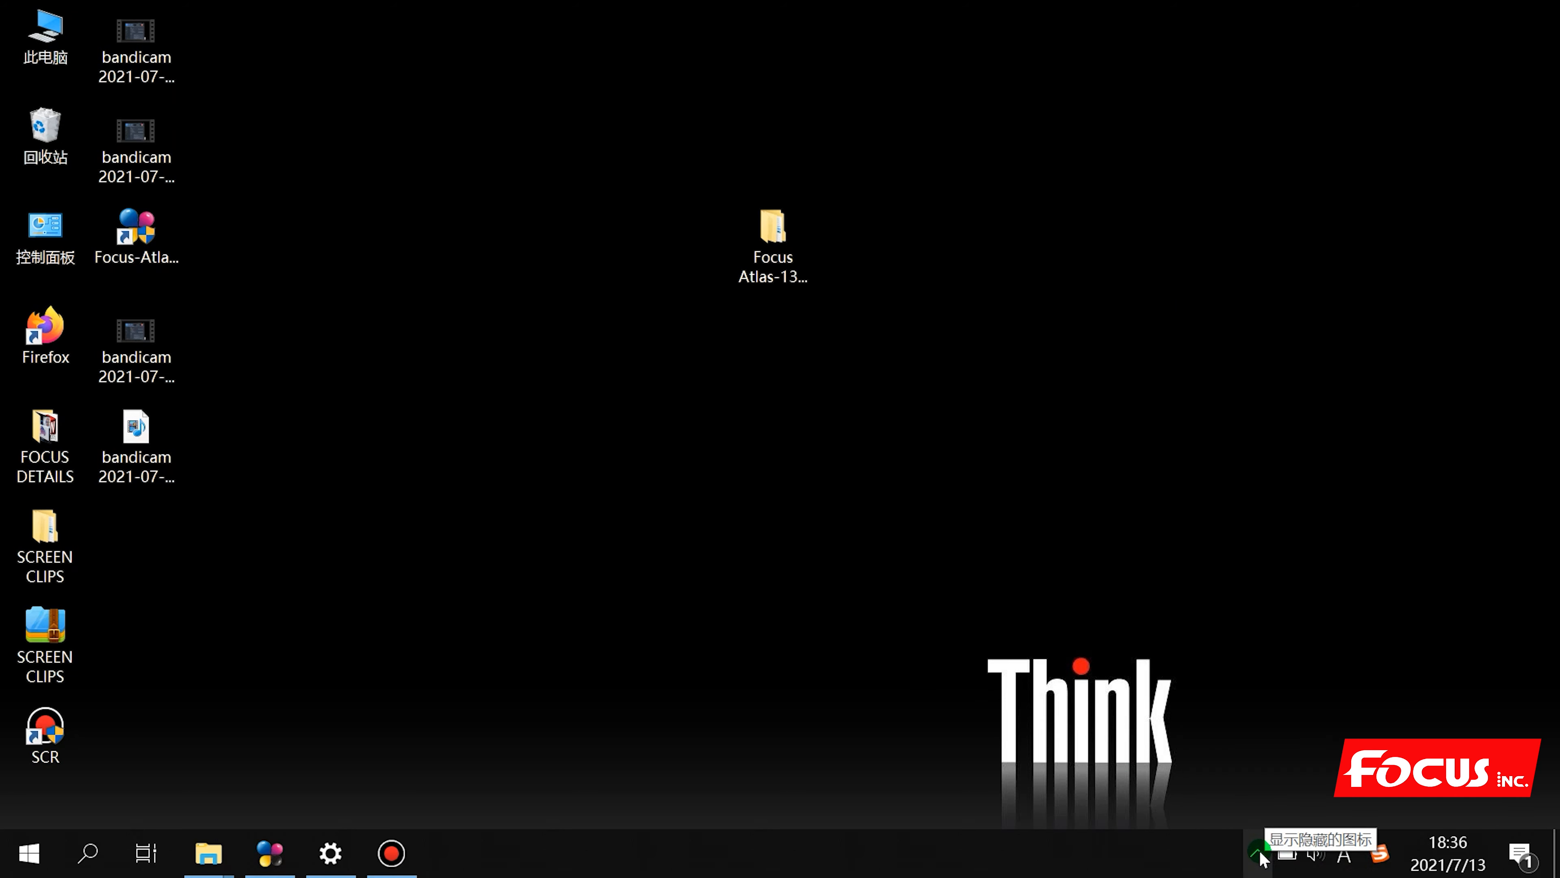
pyautogui.click(1260, 853)
pyautogui.rightClick(1260, 855)
pyautogui.click(950, 682)
pyautogui.rightClick(1286, 852)
pyautogui.click(1146, 743)
# Open the Network & Internet settings and bring up the adapter options from the Ethernet page
pyautogui.click(1256, 855)
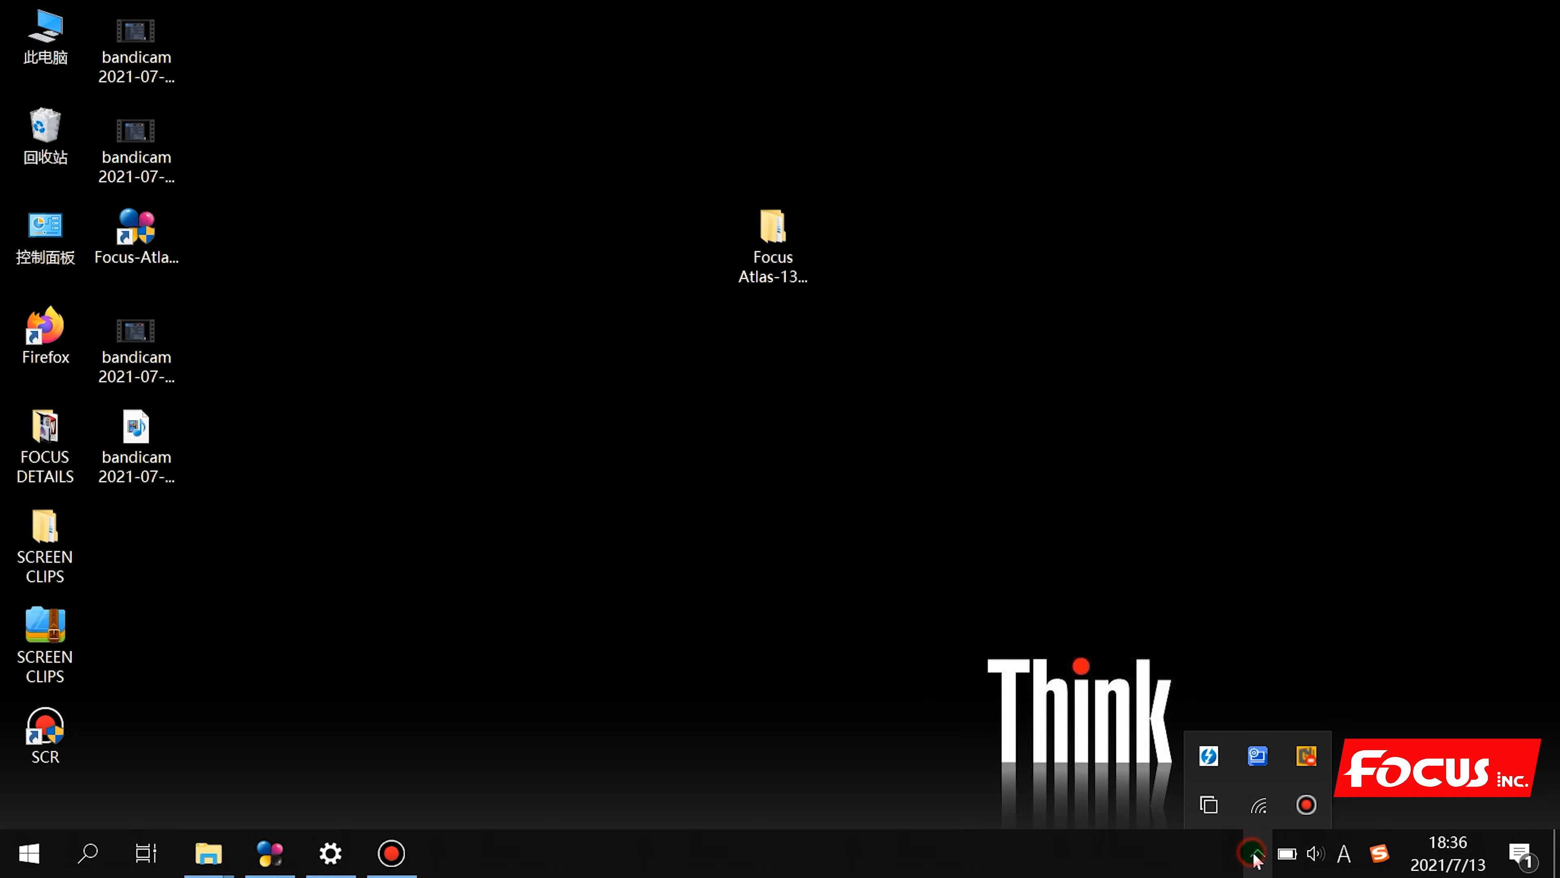
pyautogui.rightClick(1258, 804)
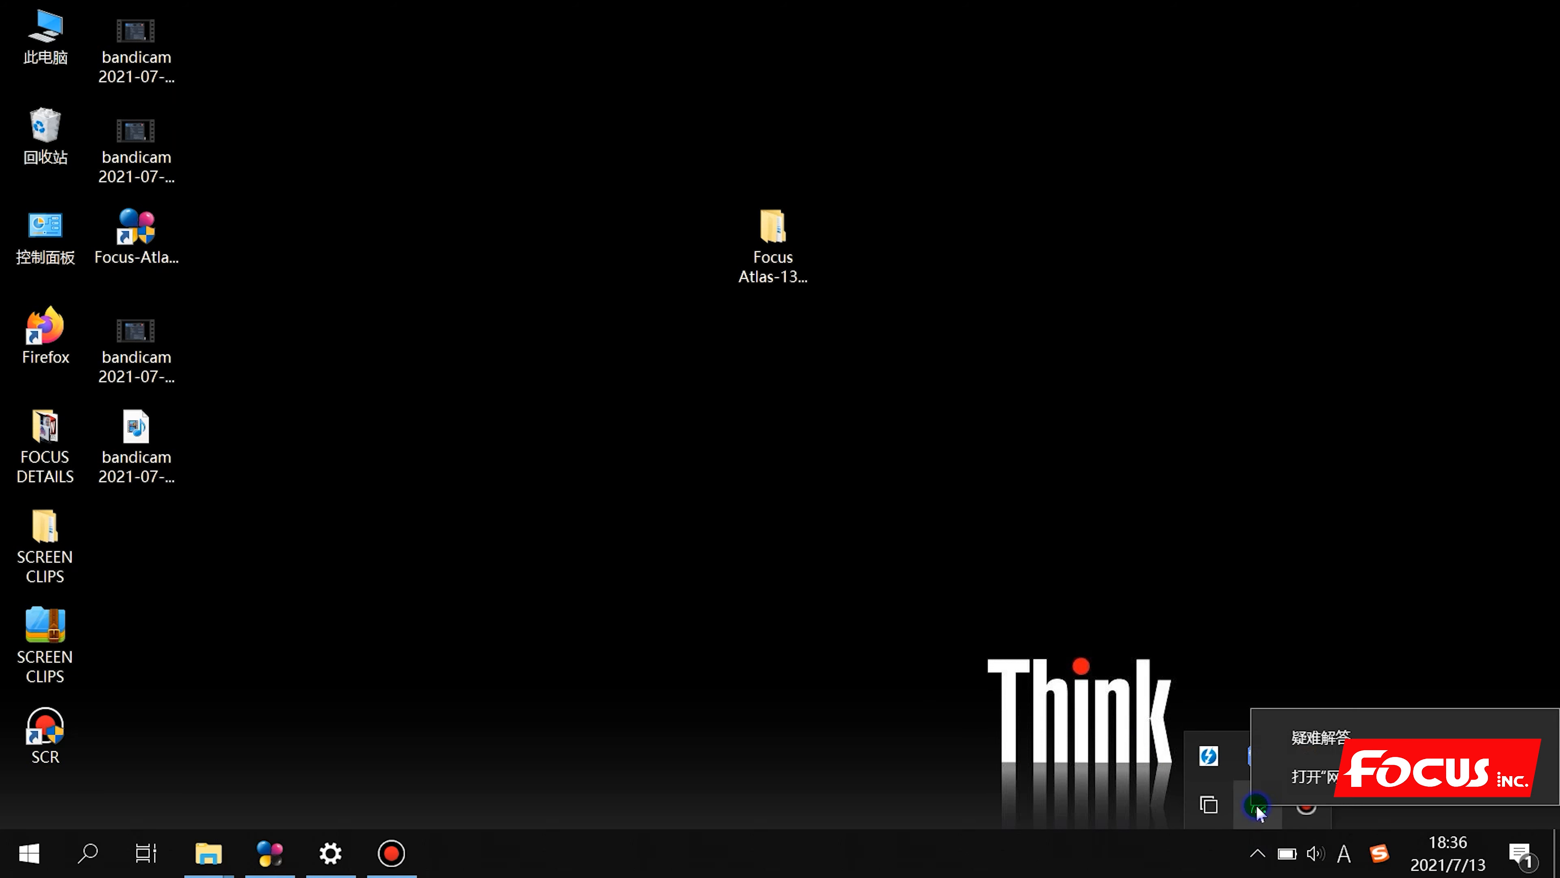
pyautogui.click(1300, 782)
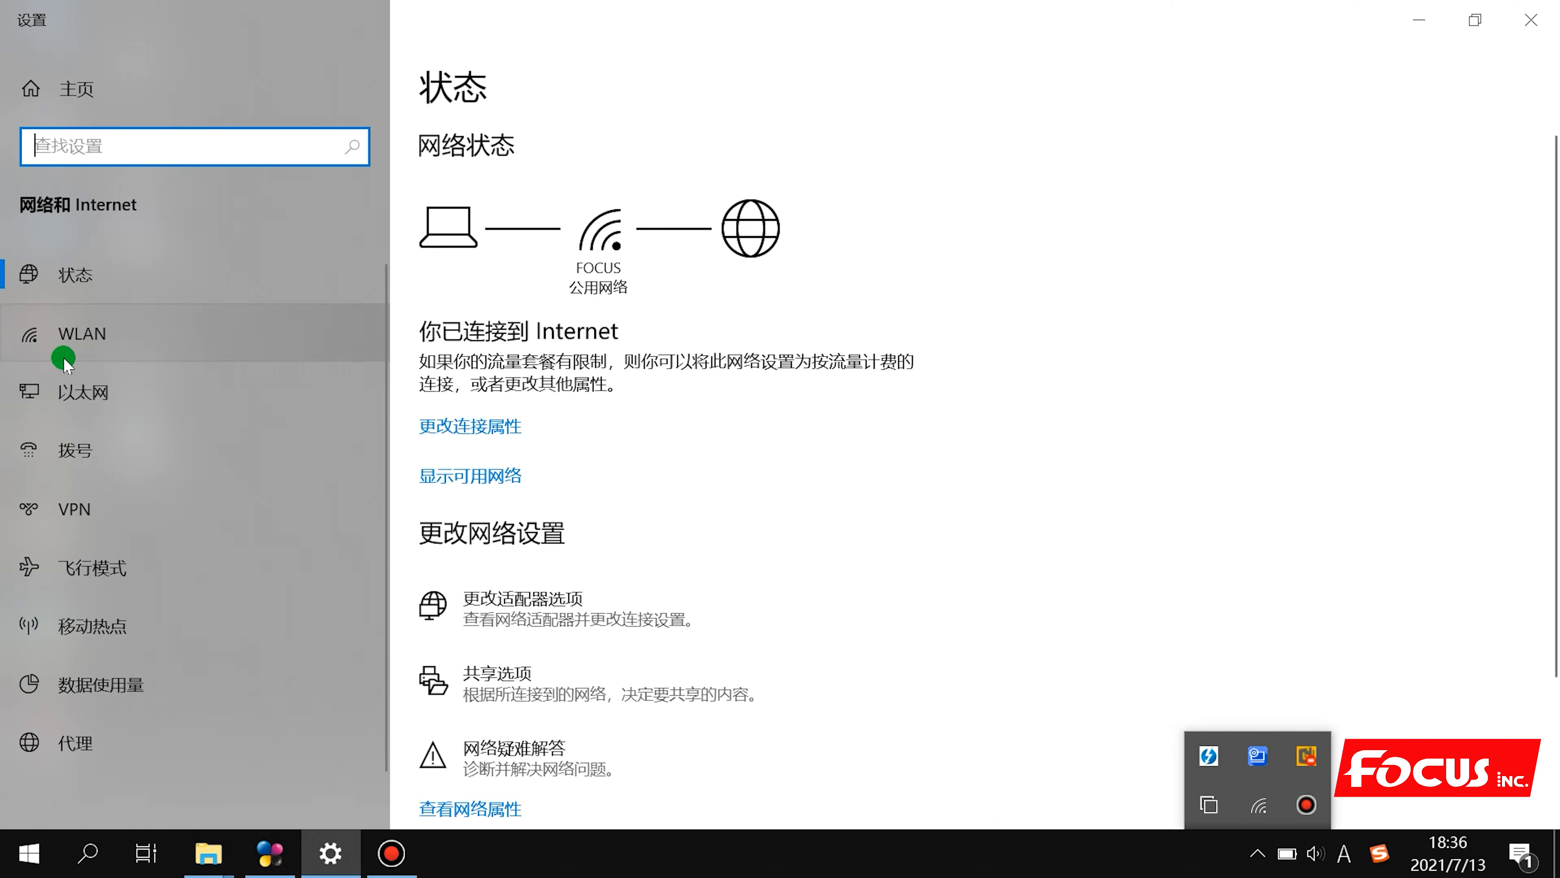
pyautogui.click(82, 401)
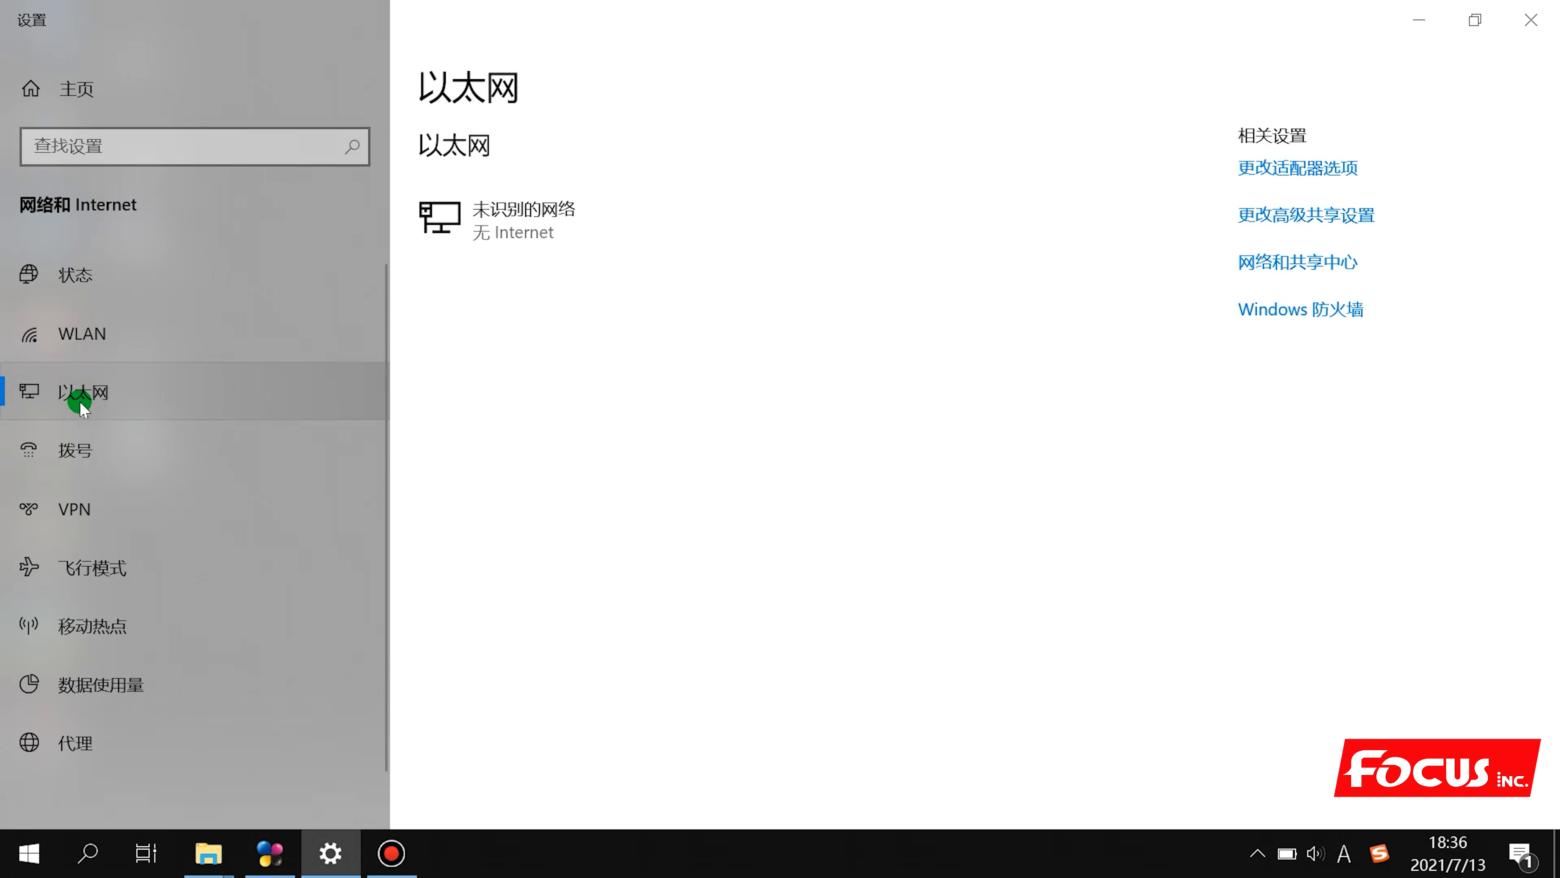
pyautogui.click(1302, 165)
# View the Ethernet adapter's status and its network connection details, and close the details
pyautogui.rightClick(452, 271)
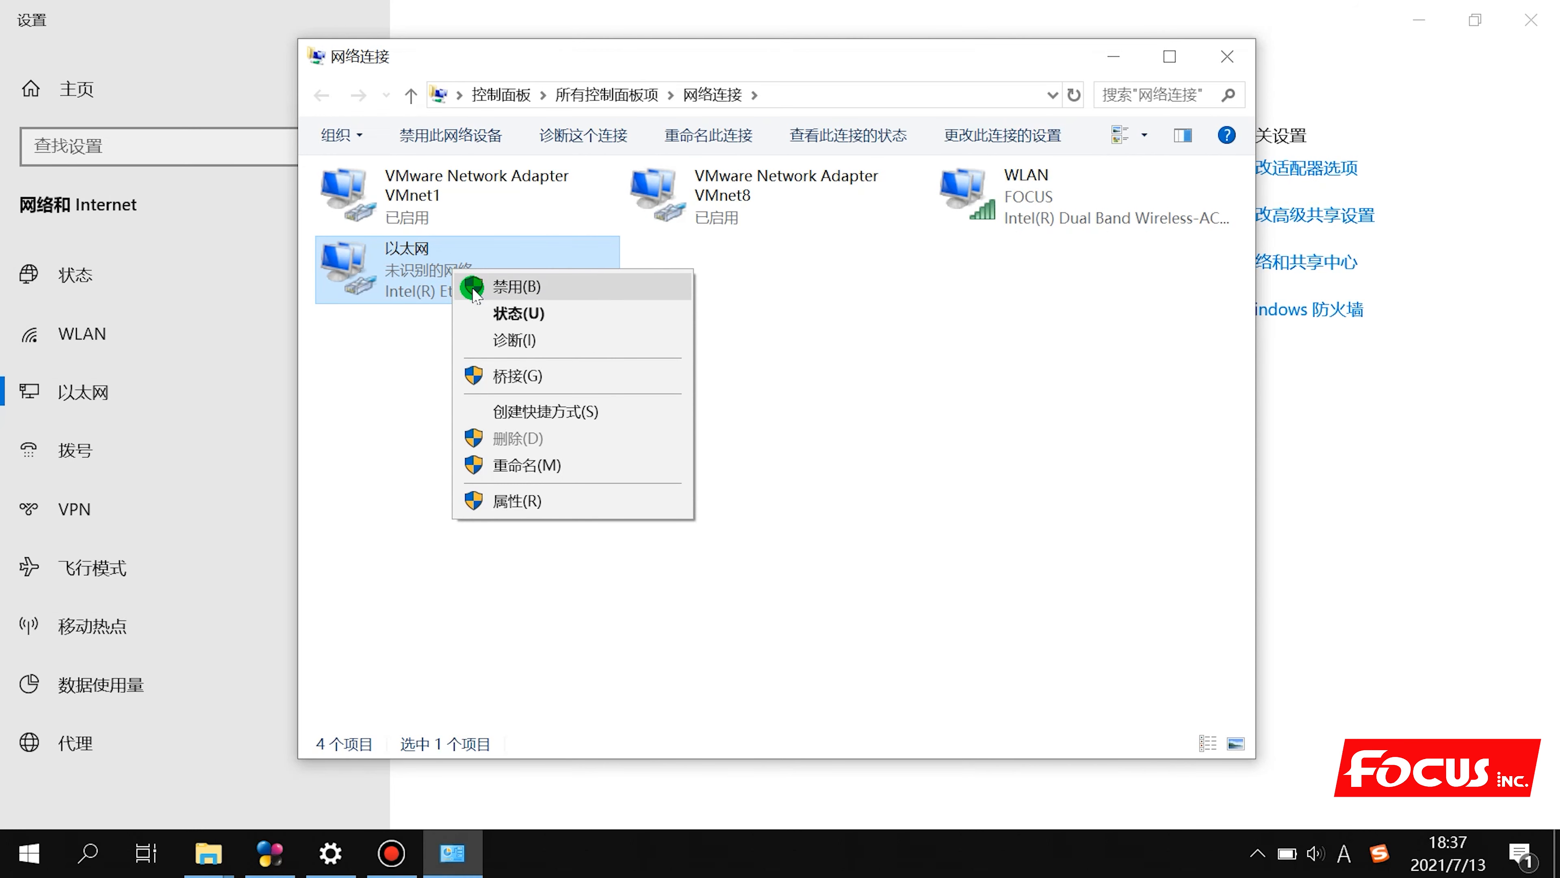
pyautogui.click(518, 314)
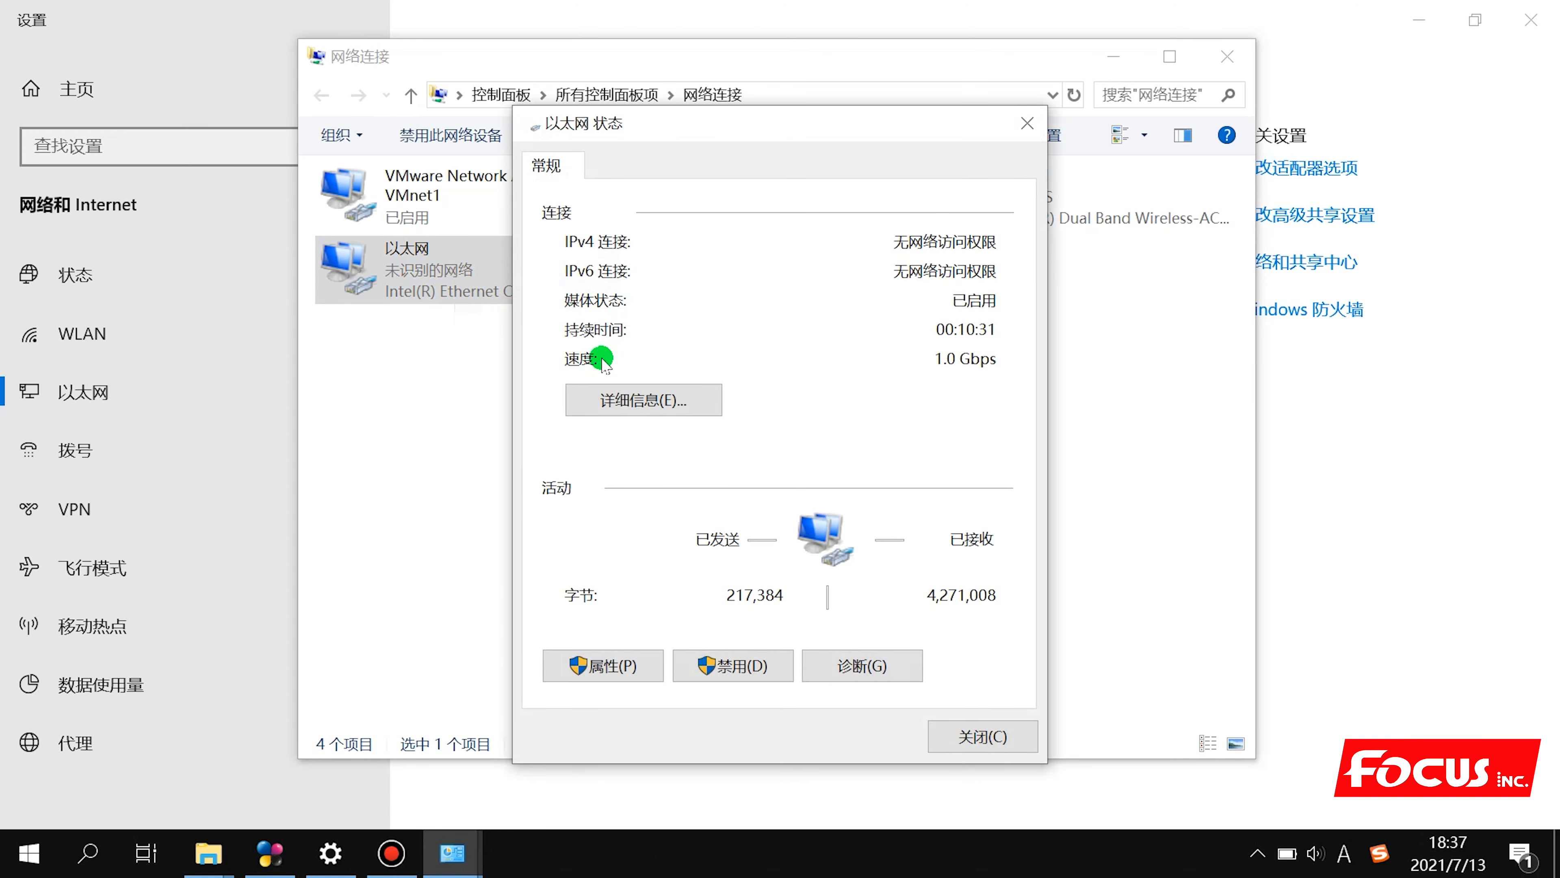
pyautogui.click(645, 398)
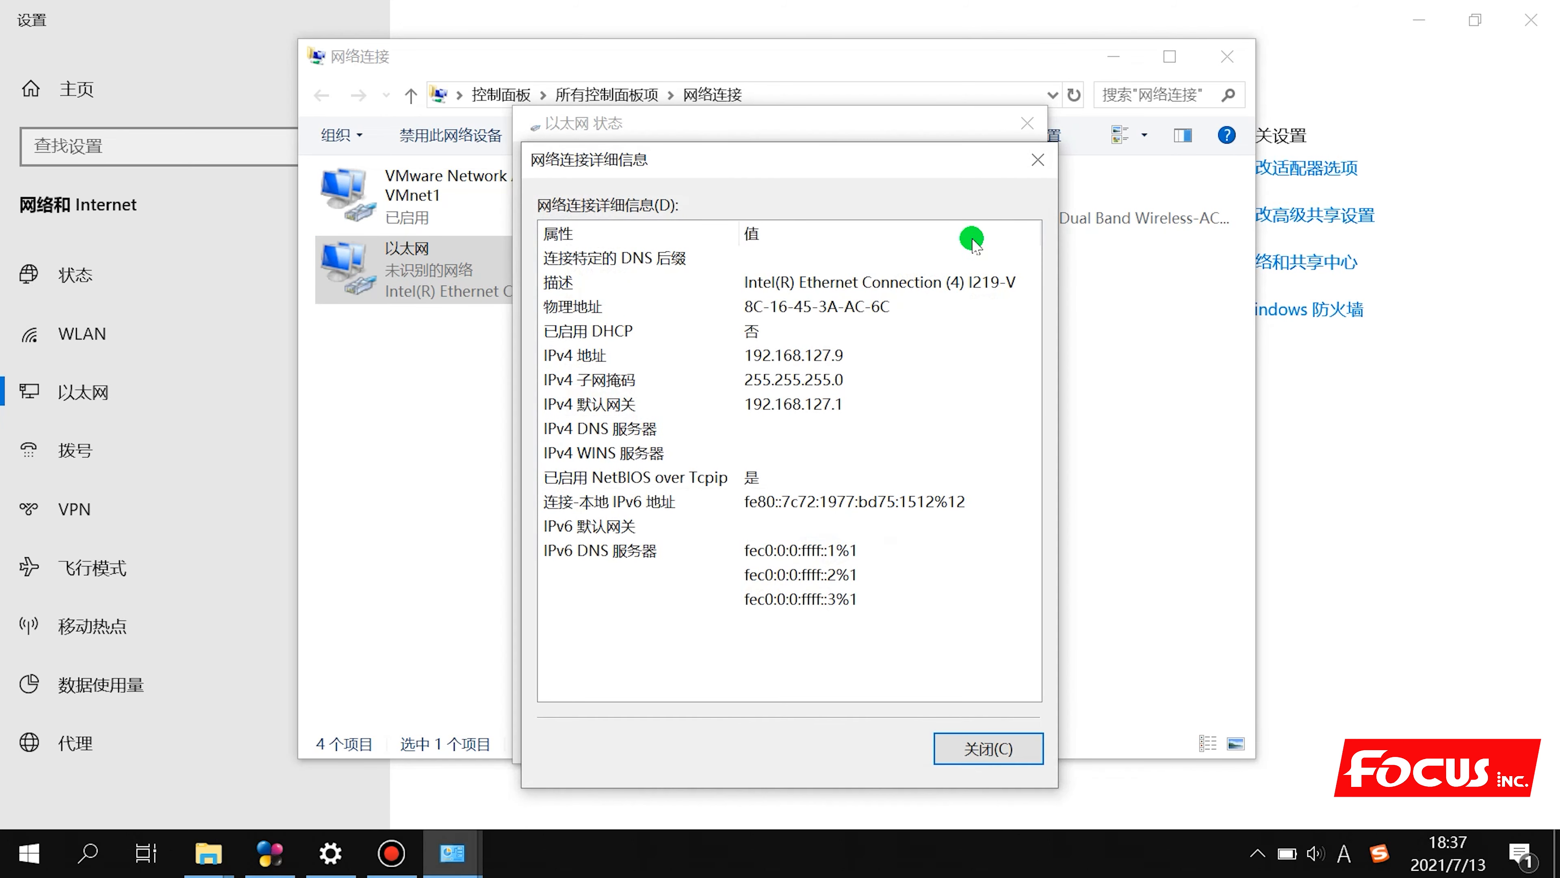
pyautogui.click(1038, 160)
pyautogui.click(599, 369)
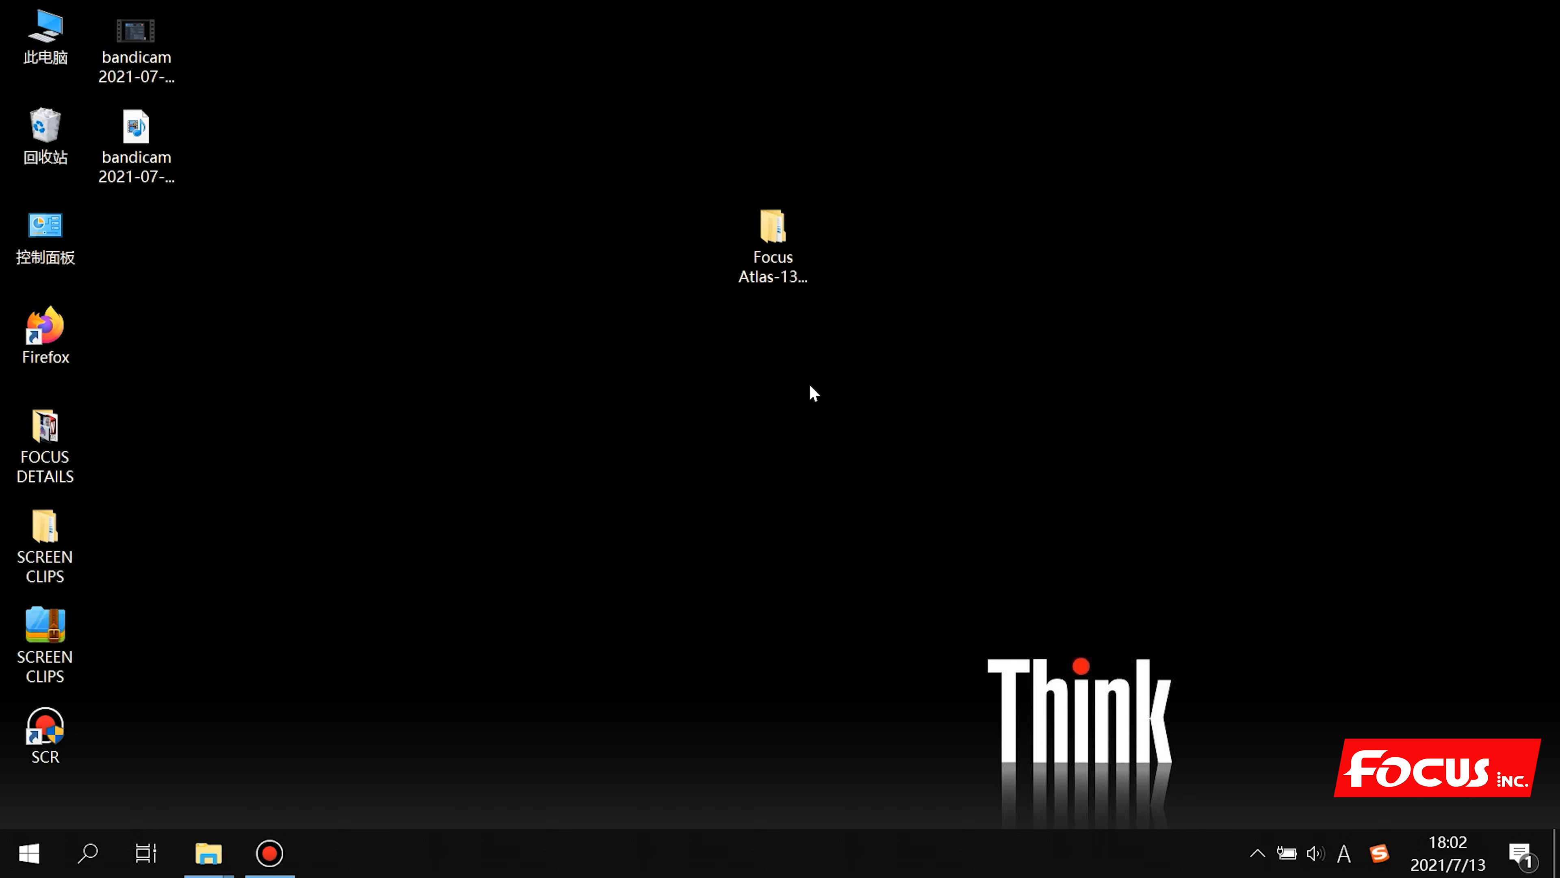
# Open the Focus Atlas-1311 Support folder on the desktop
pyautogui.click(792, 255)
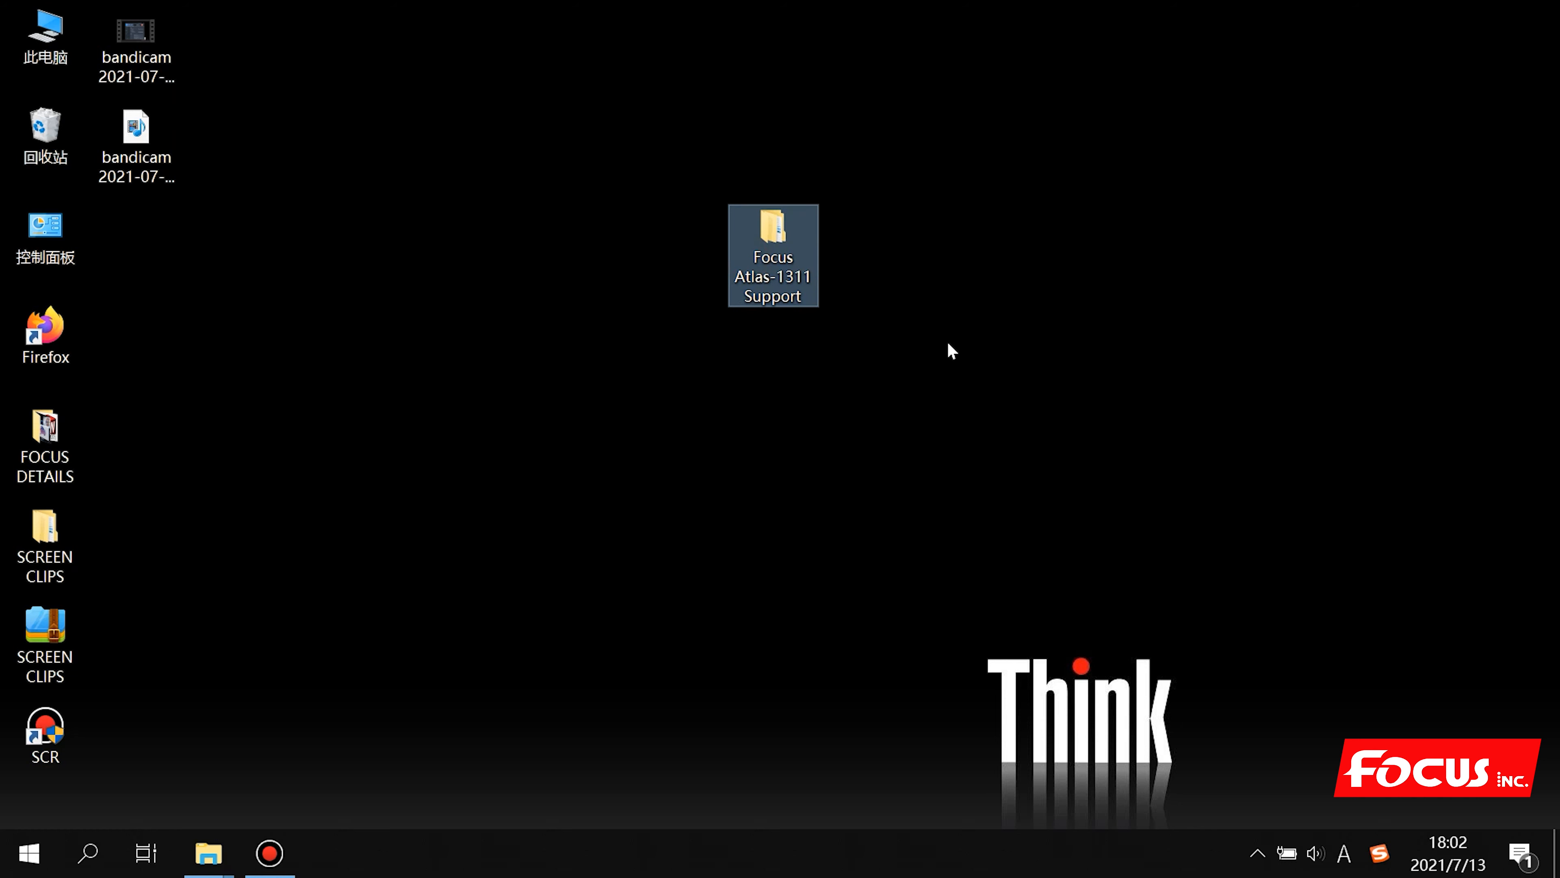
pyautogui.doubleClick(756, 258)
pyautogui.doubleClick(799, 299)
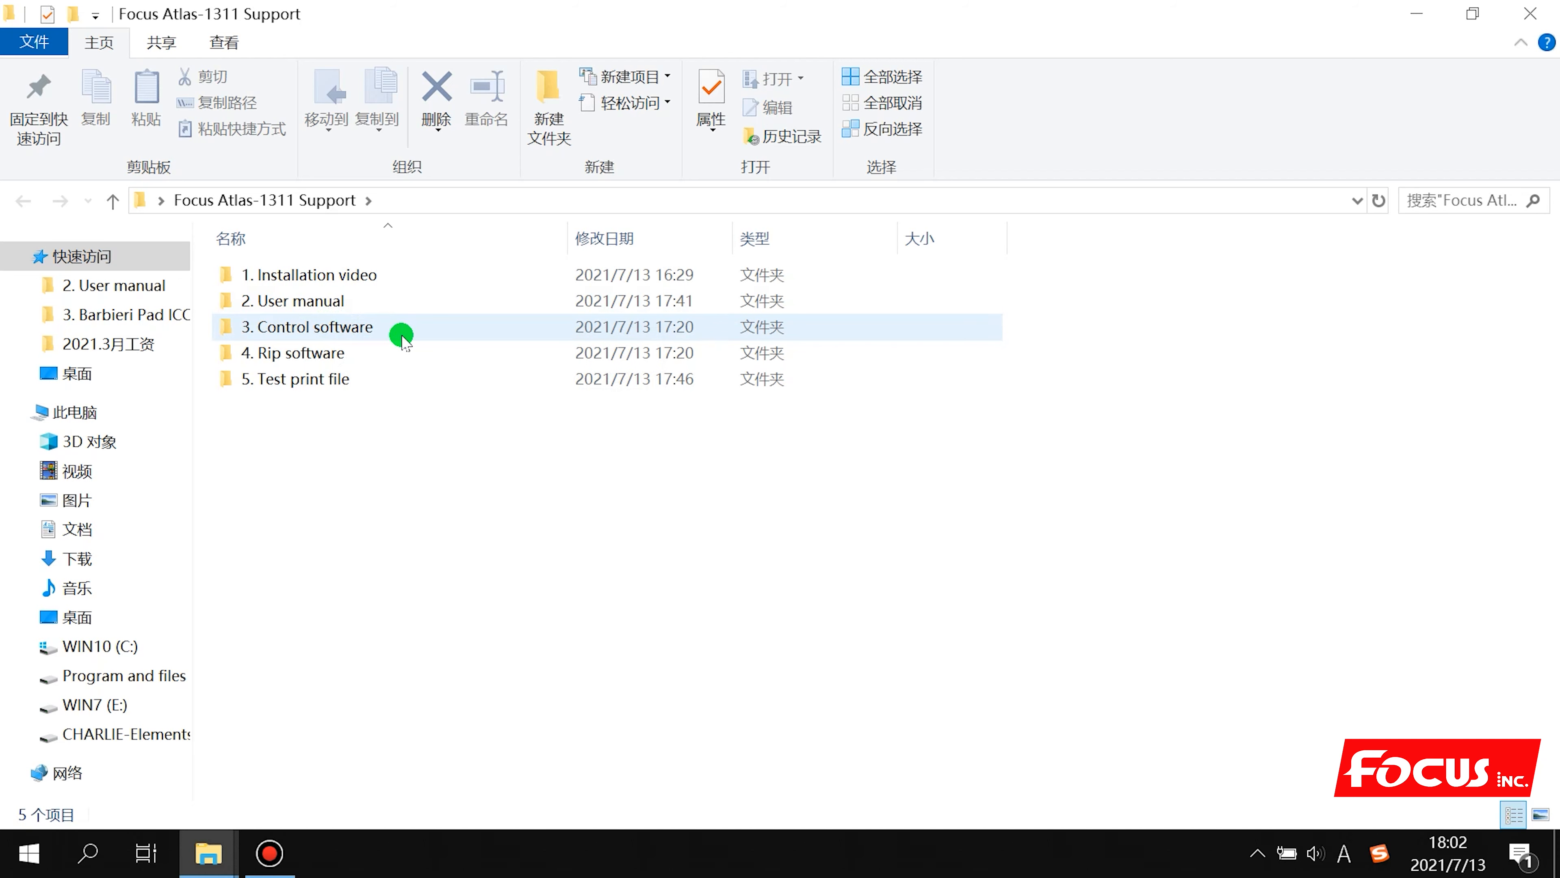
pyautogui.click(332, 353)
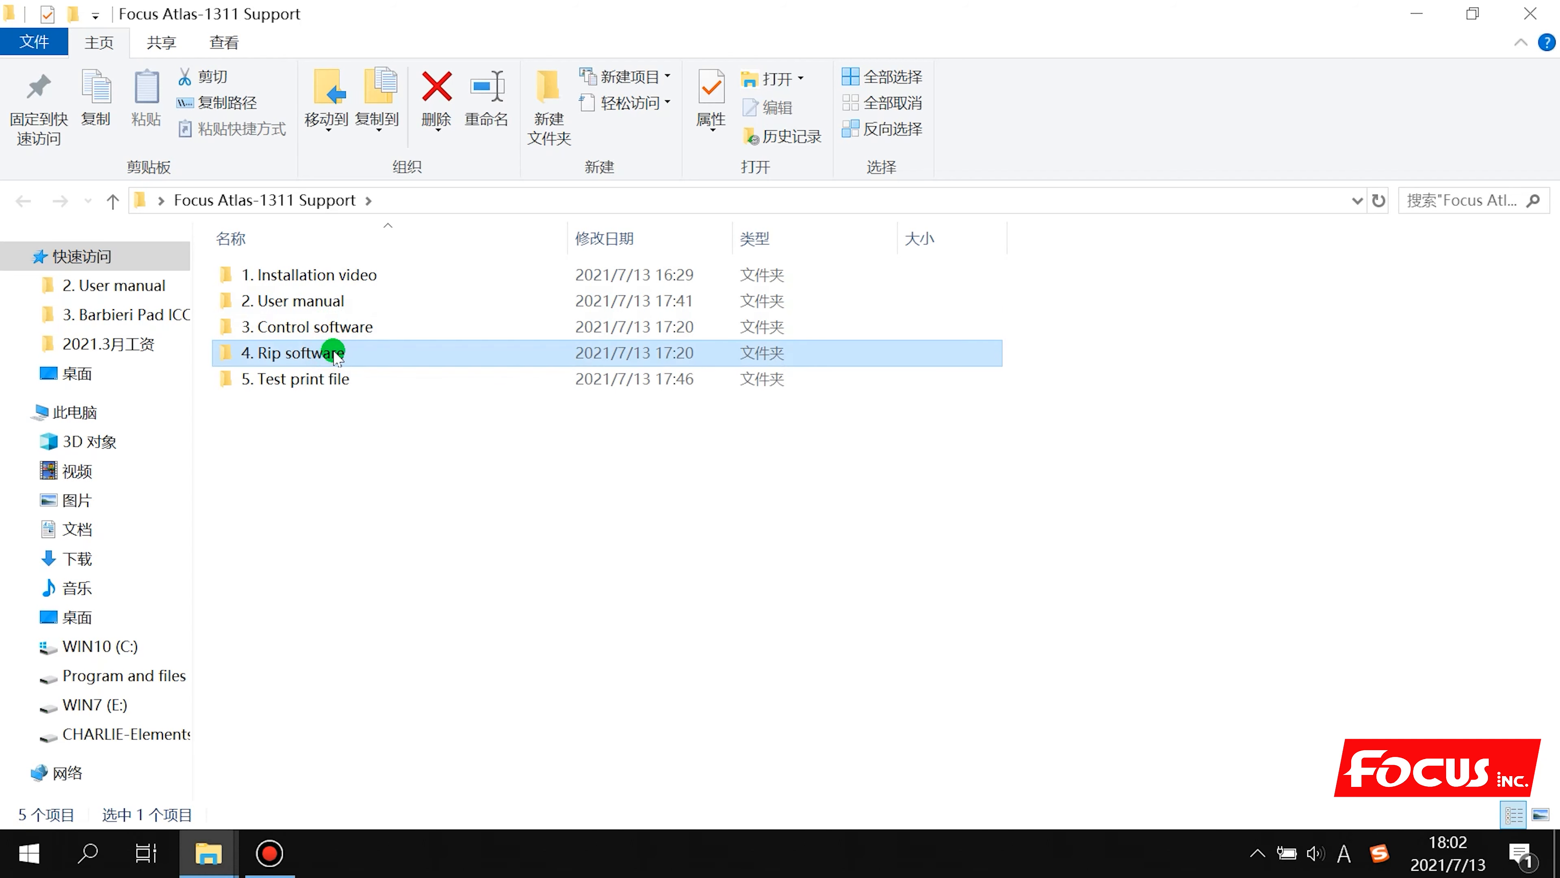
pyautogui.click(328, 386)
pyautogui.click(350, 447)
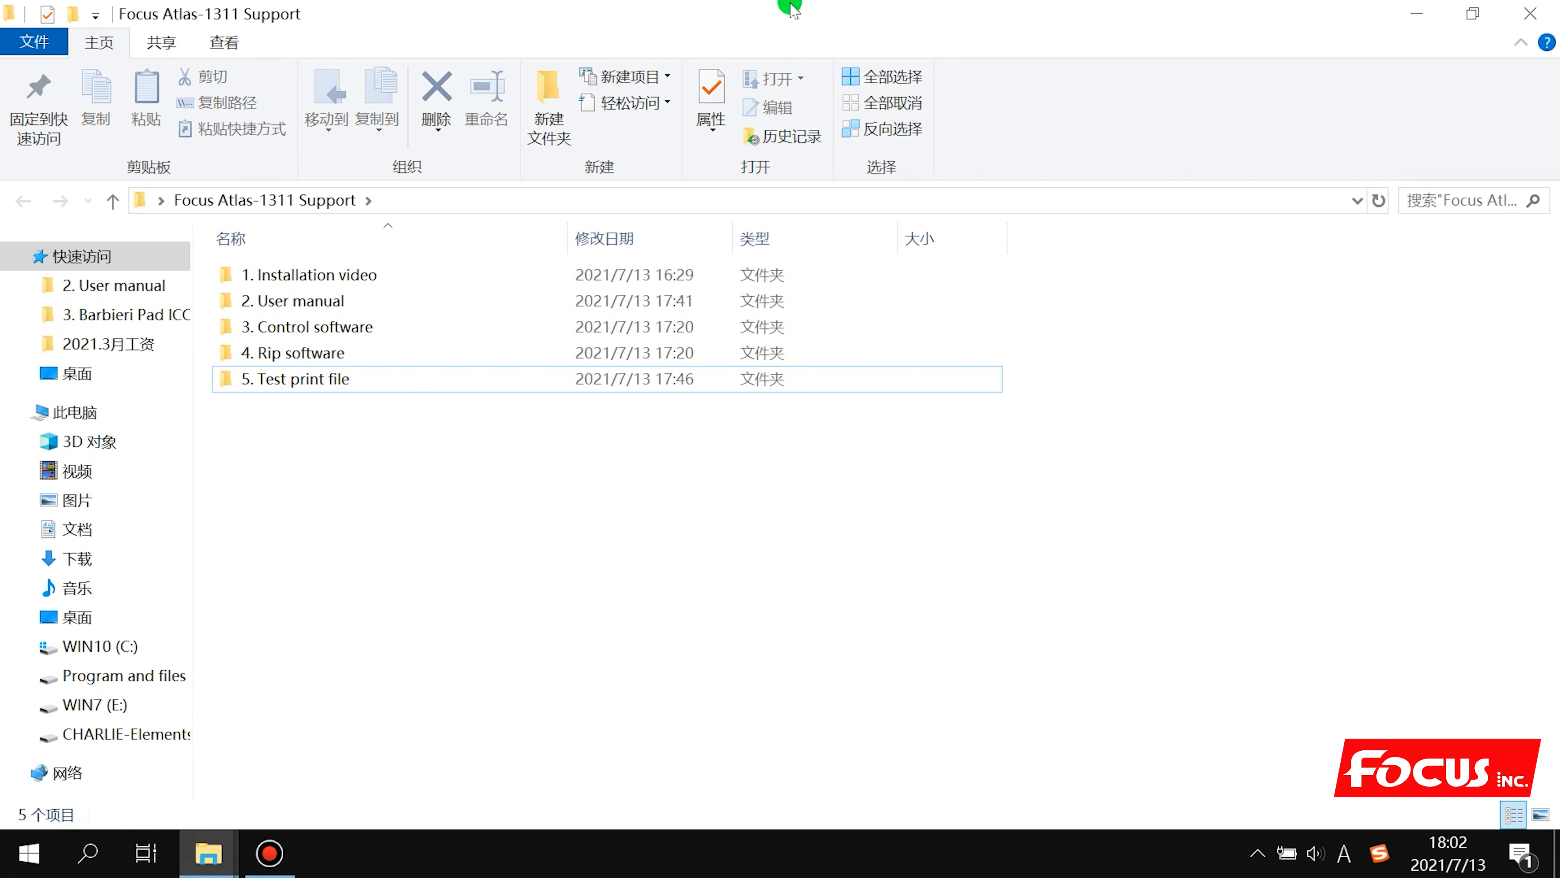
pyautogui.doubleClick(732, 19)
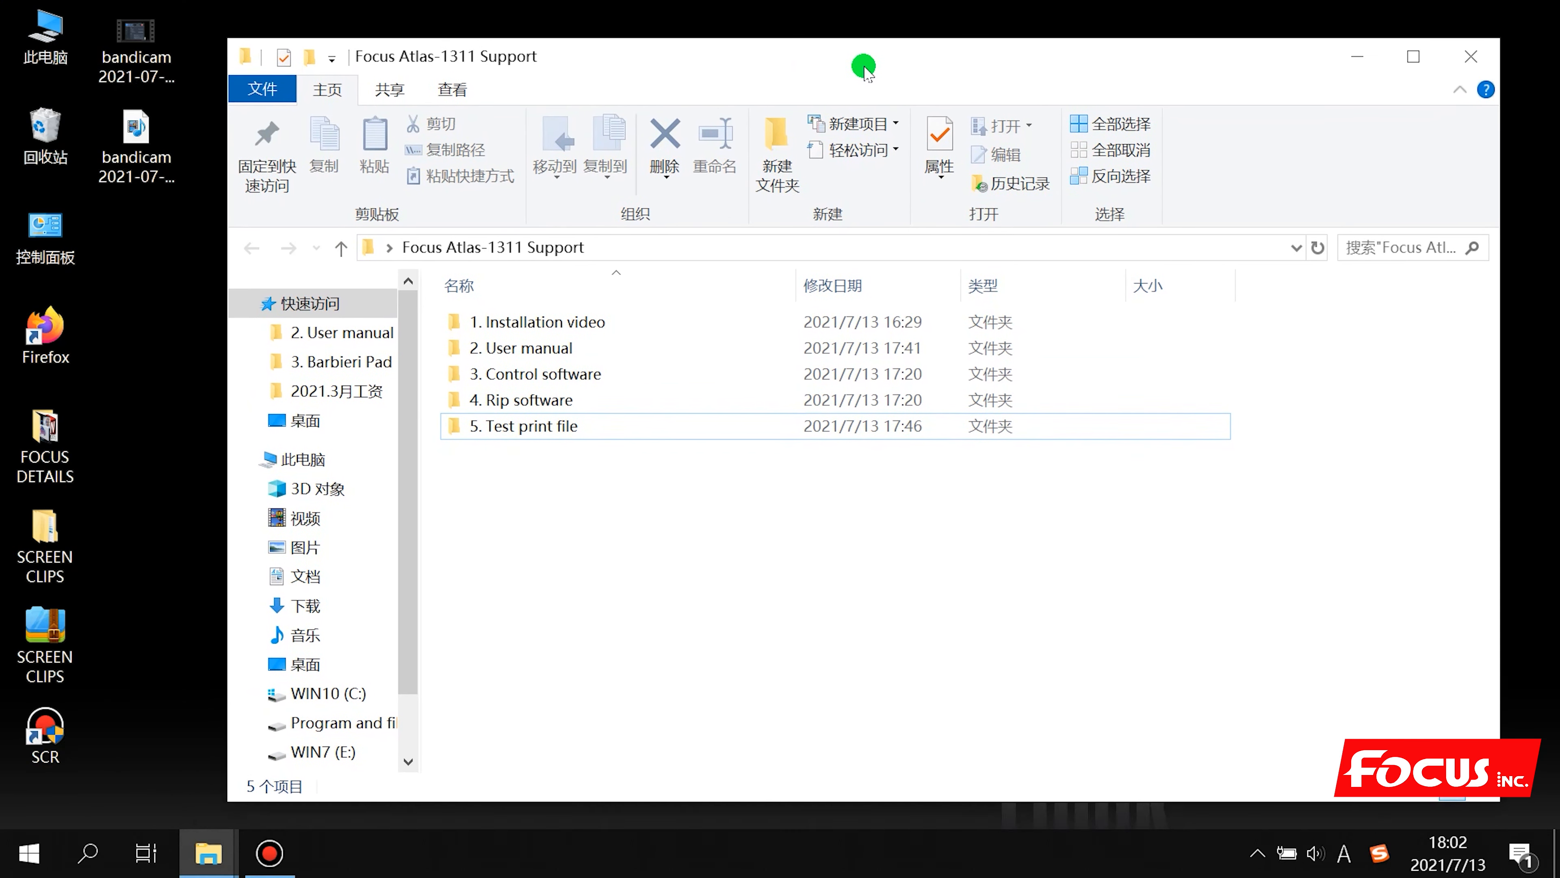
pyautogui.moveTo(857, 55); pyautogui.dragTo(810, 52)
pyautogui.doubleClick(810, 51)
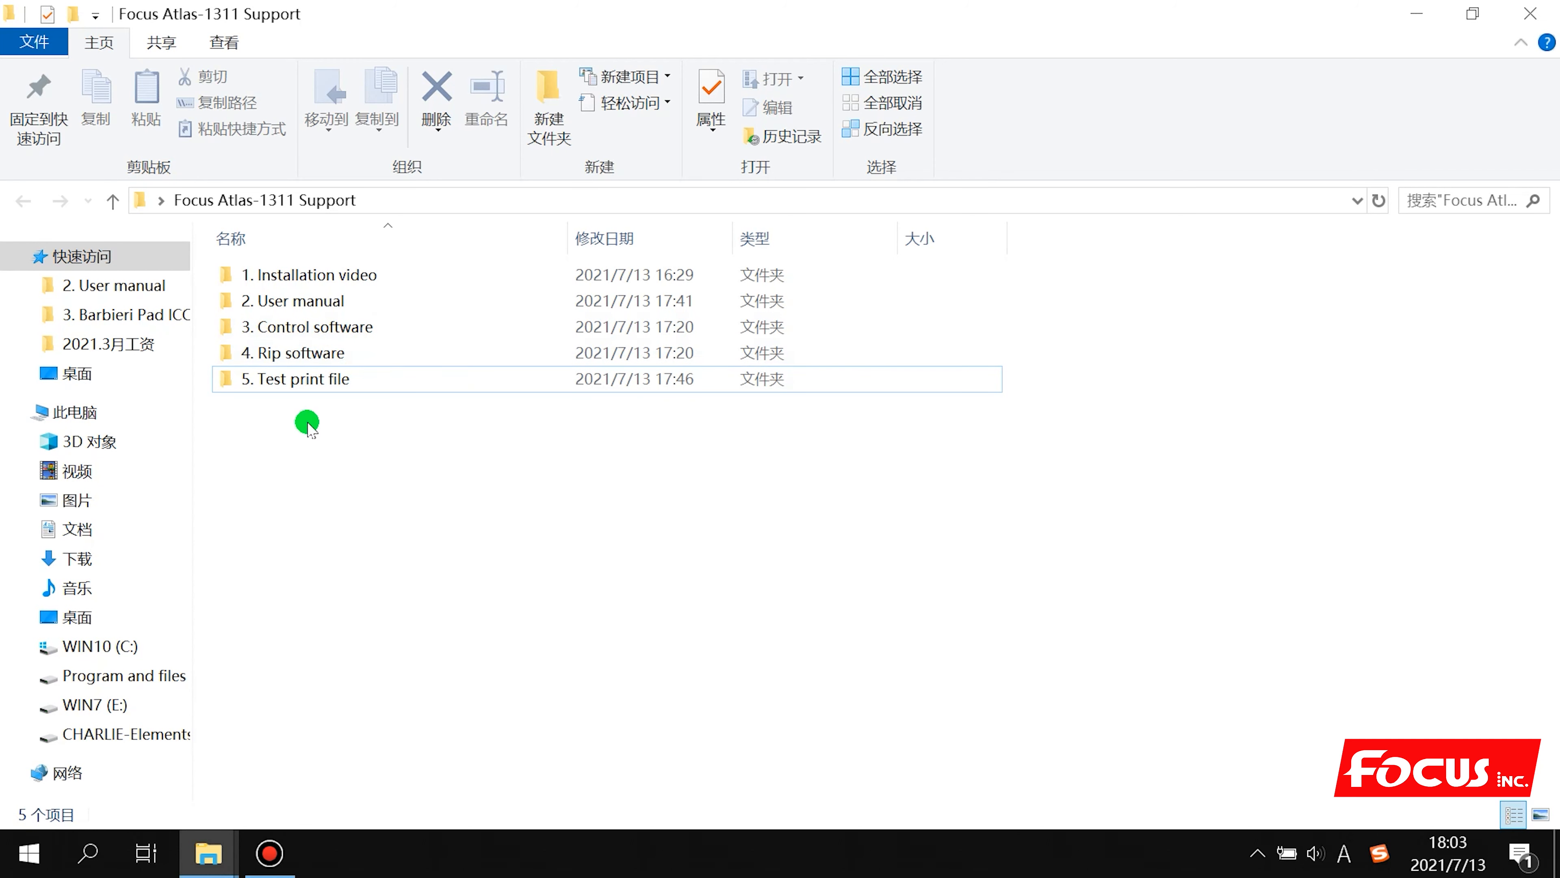
# Open the "3. Control software" folder and select the Focus_Atlas_1311_V5.7.9.0.48.FlatCy_20210703 application file
pyautogui.doubleClick(293, 329)
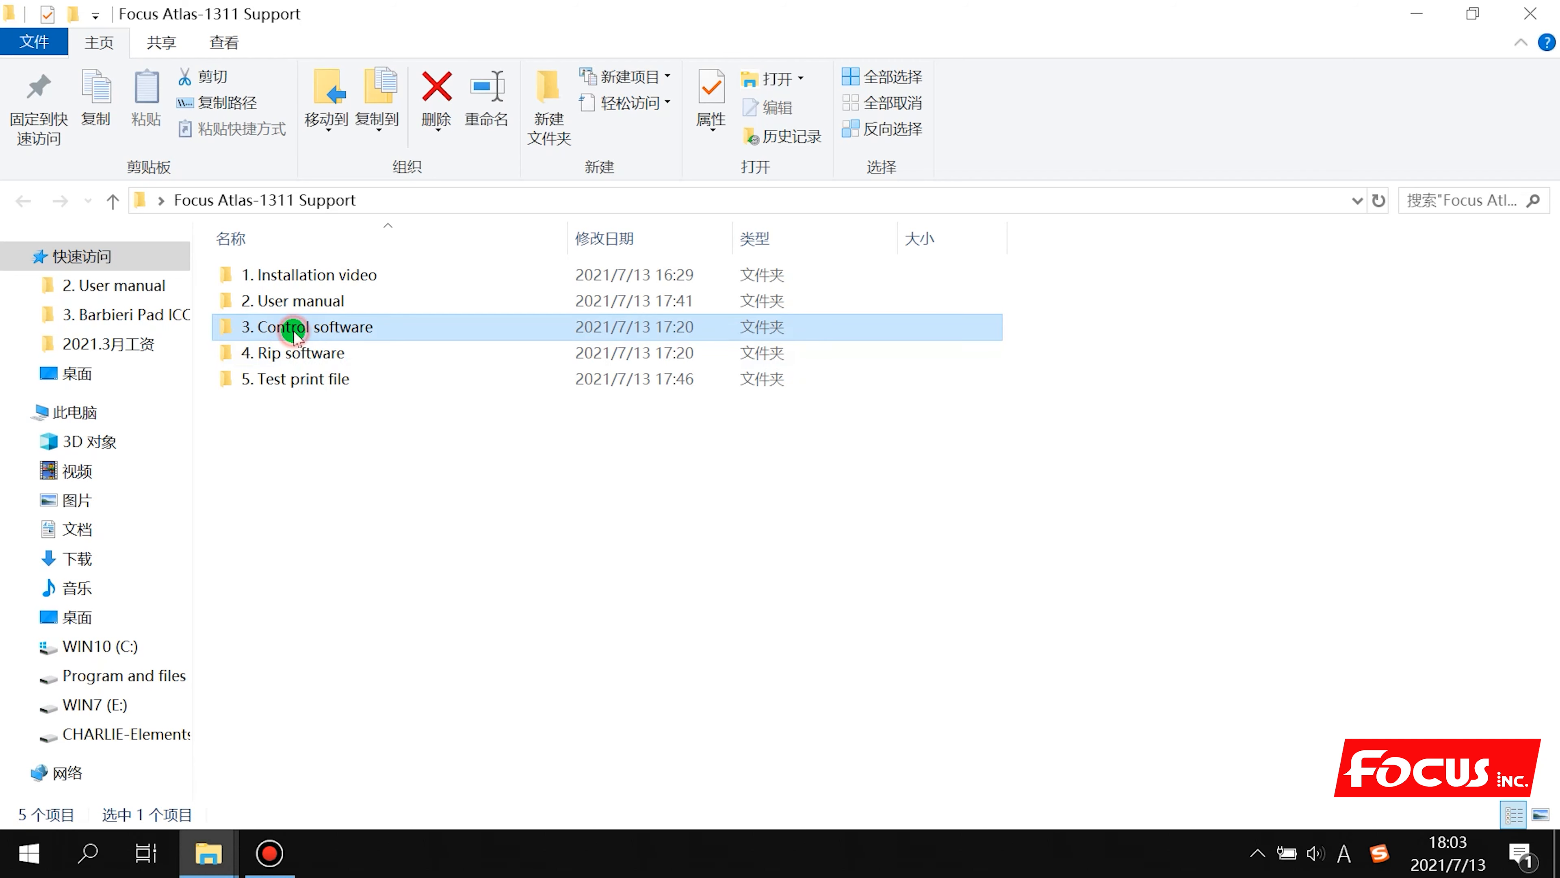
pyautogui.click(318, 313)
pyautogui.click(318, 312)
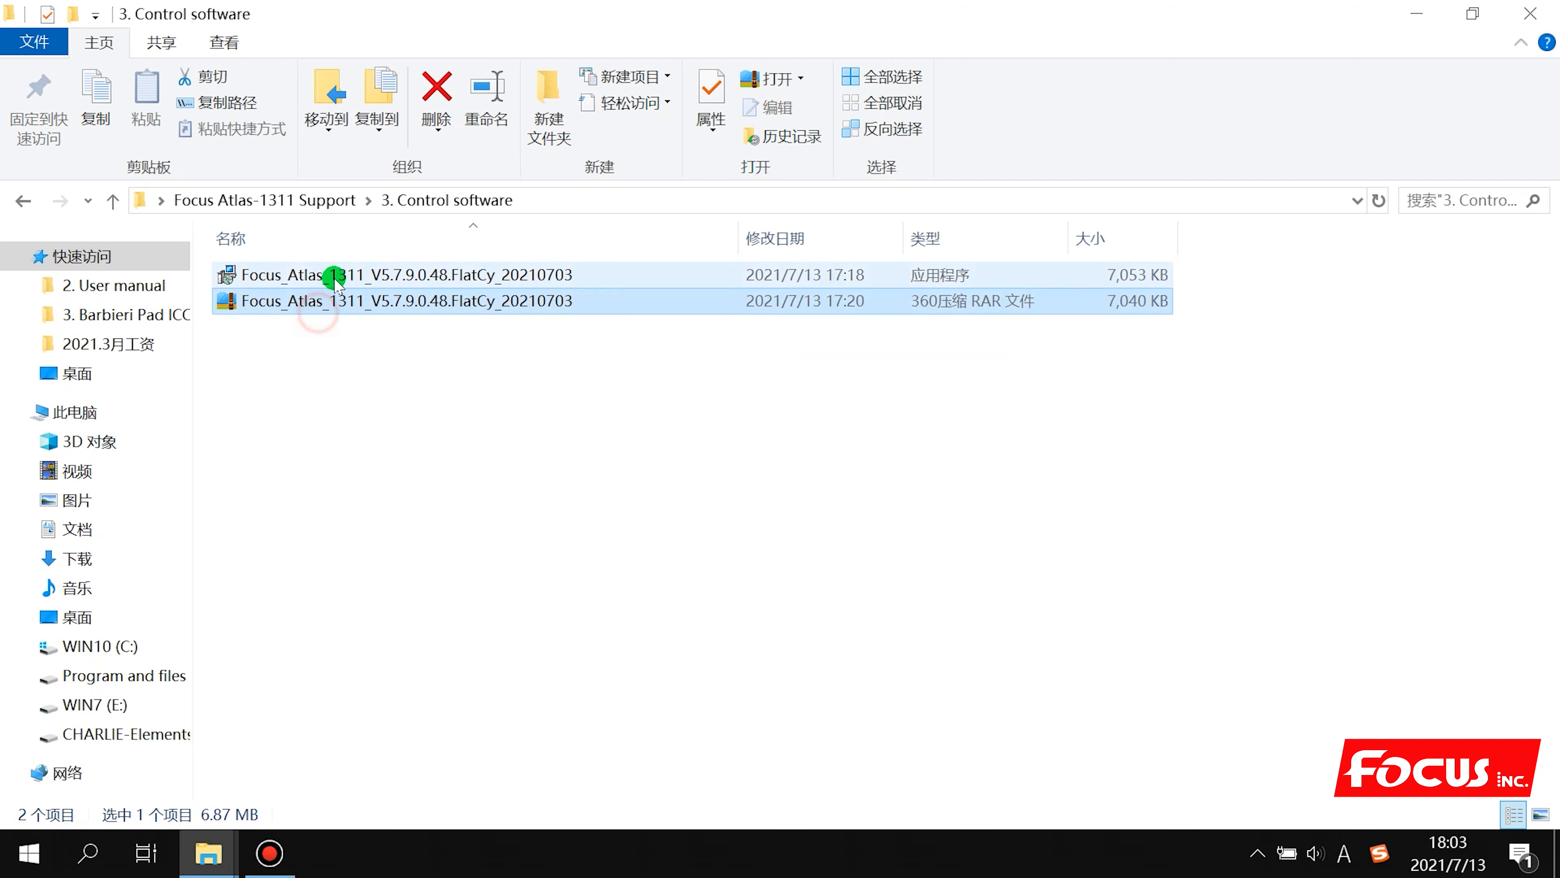
pyautogui.click(334, 279)
pyautogui.click(332, 308)
pyautogui.click(338, 274)
pyautogui.click(338, 301)
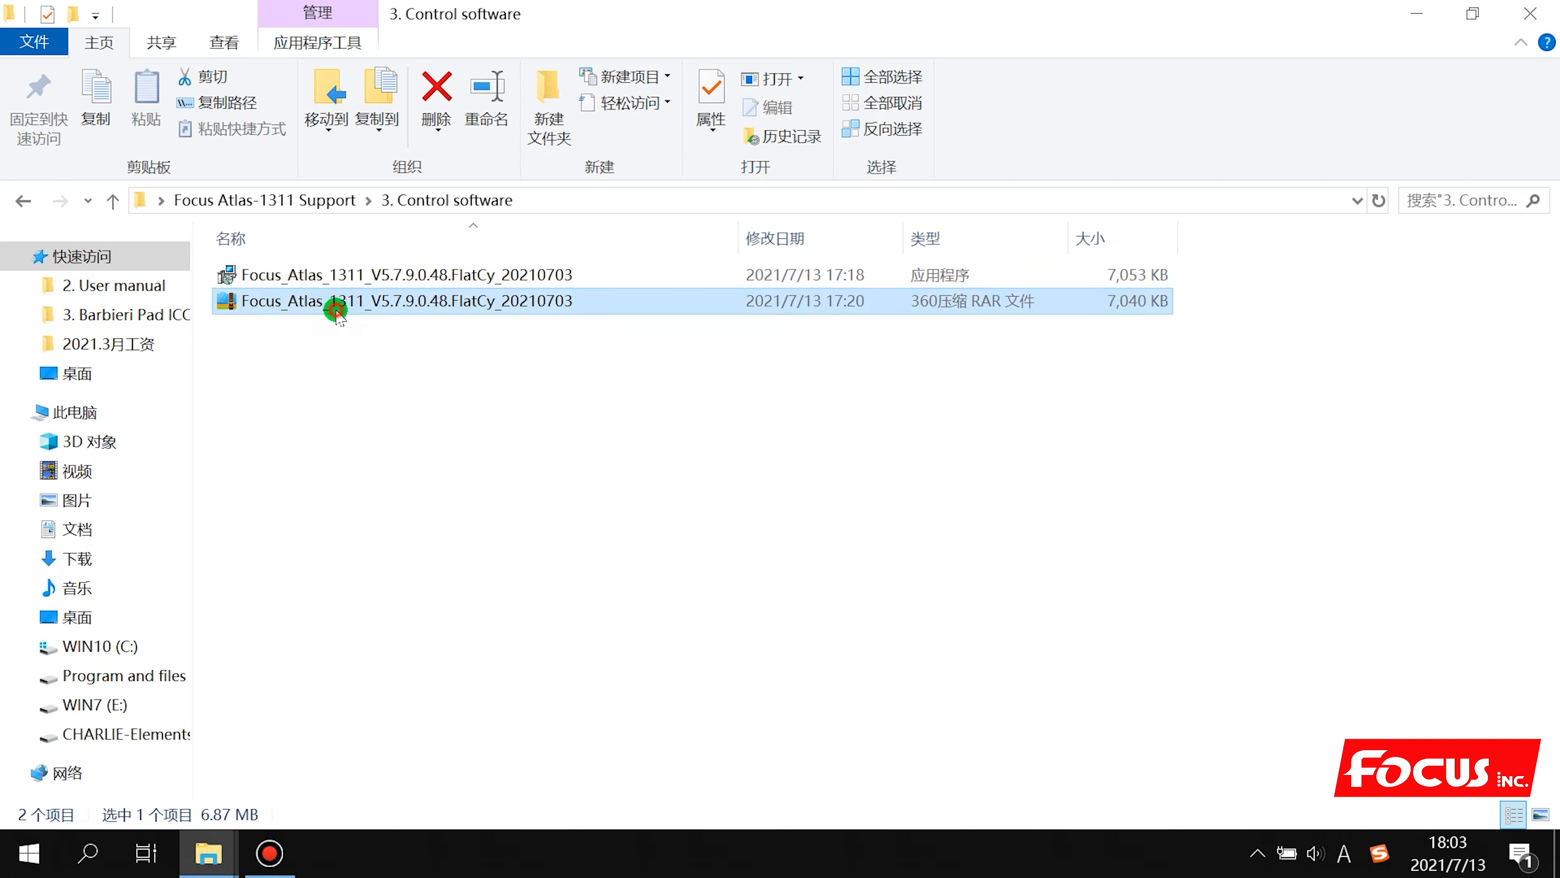
pyautogui.click(349, 274)
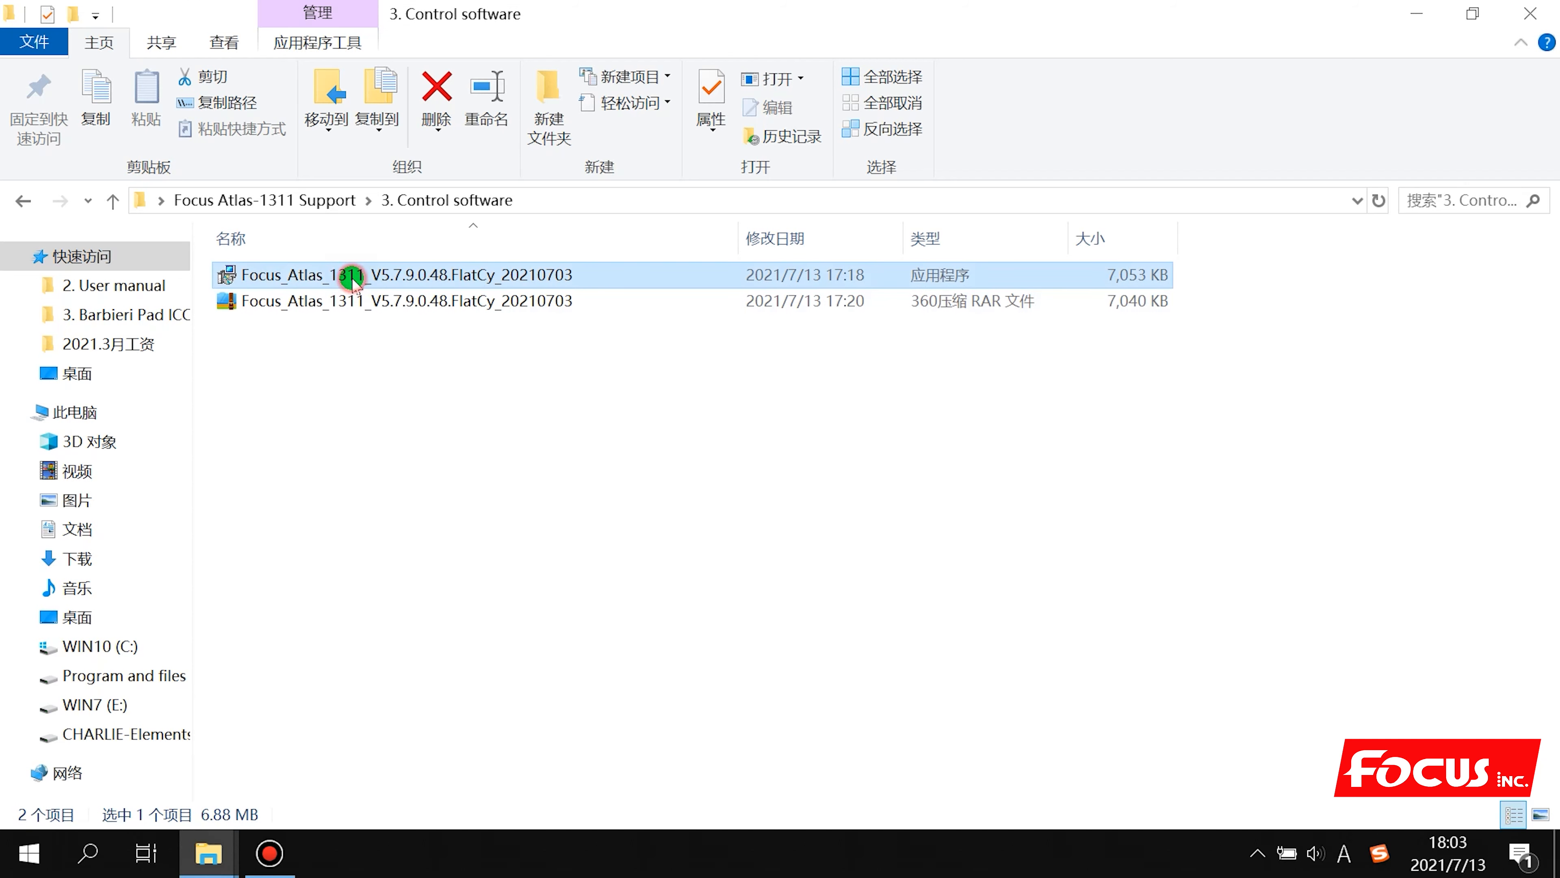
# Run the selected Focus Atlas installer and choose English as the setup language
pyautogui.doubleClick(352, 278)
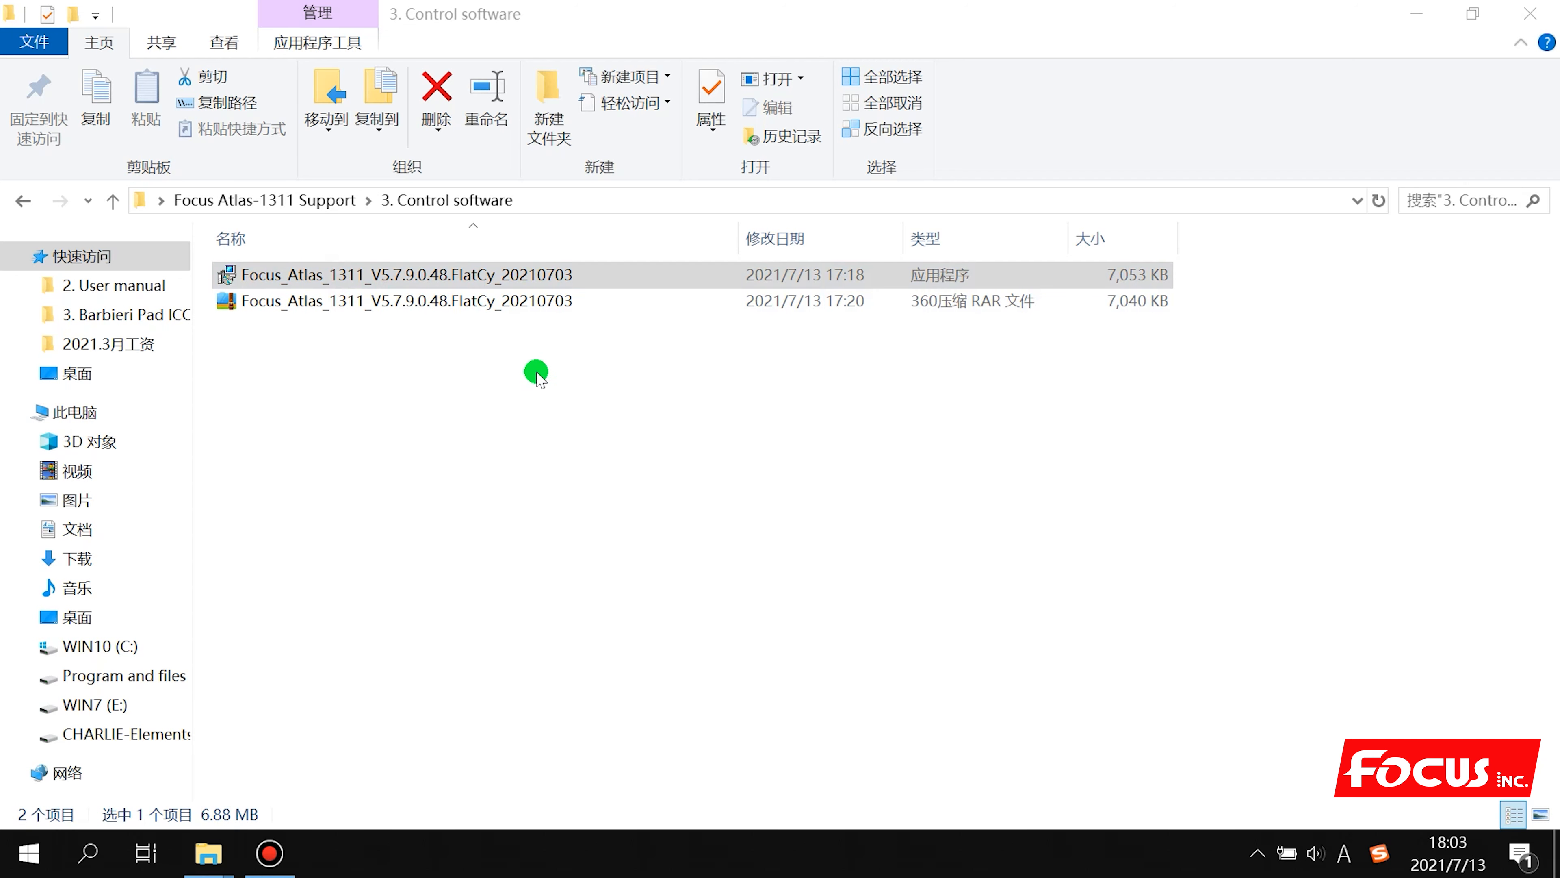
pyautogui.click(762, 430)
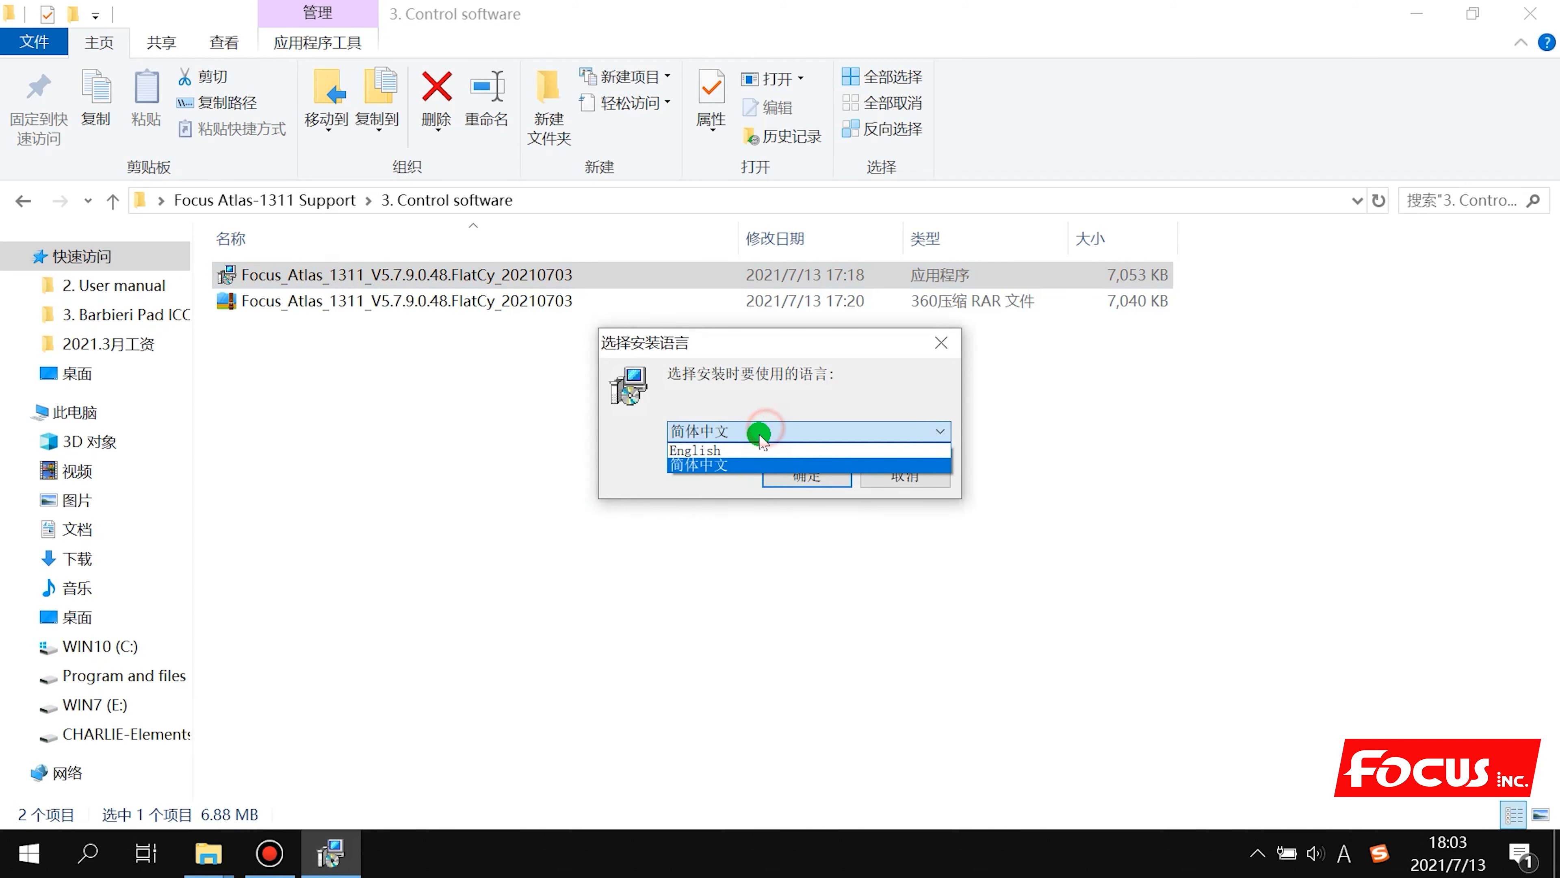
pyautogui.click(745, 452)
pyautogui.click(800, 477)
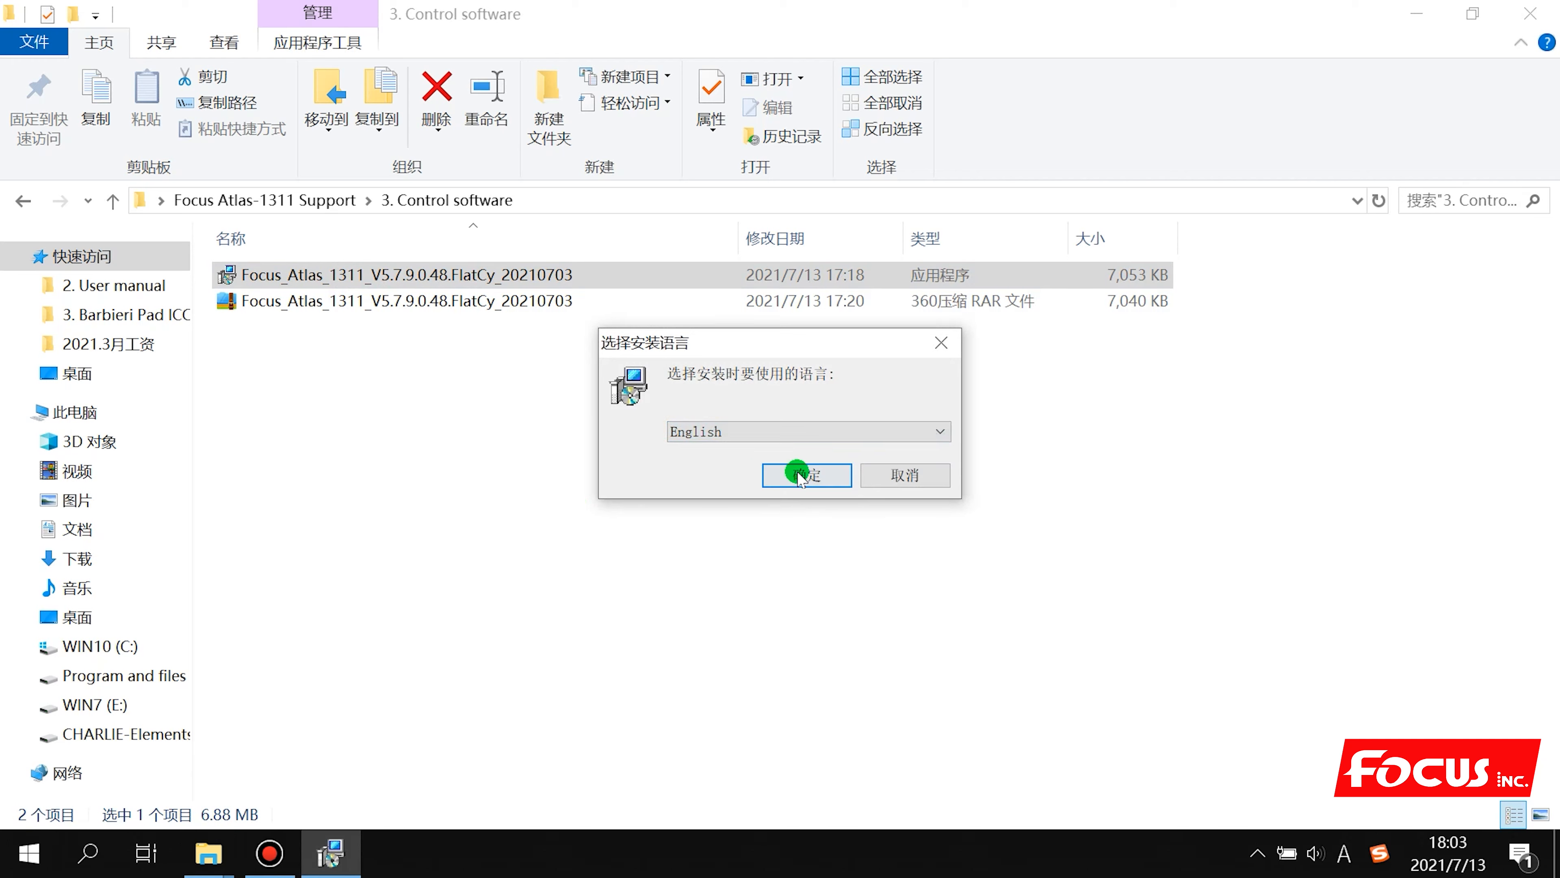
# Install Focus-Atlas-1311 with the default destination, the default Start Menu folder, and both desktop and Quick Launch icons
pyautogui.click(905, 606)
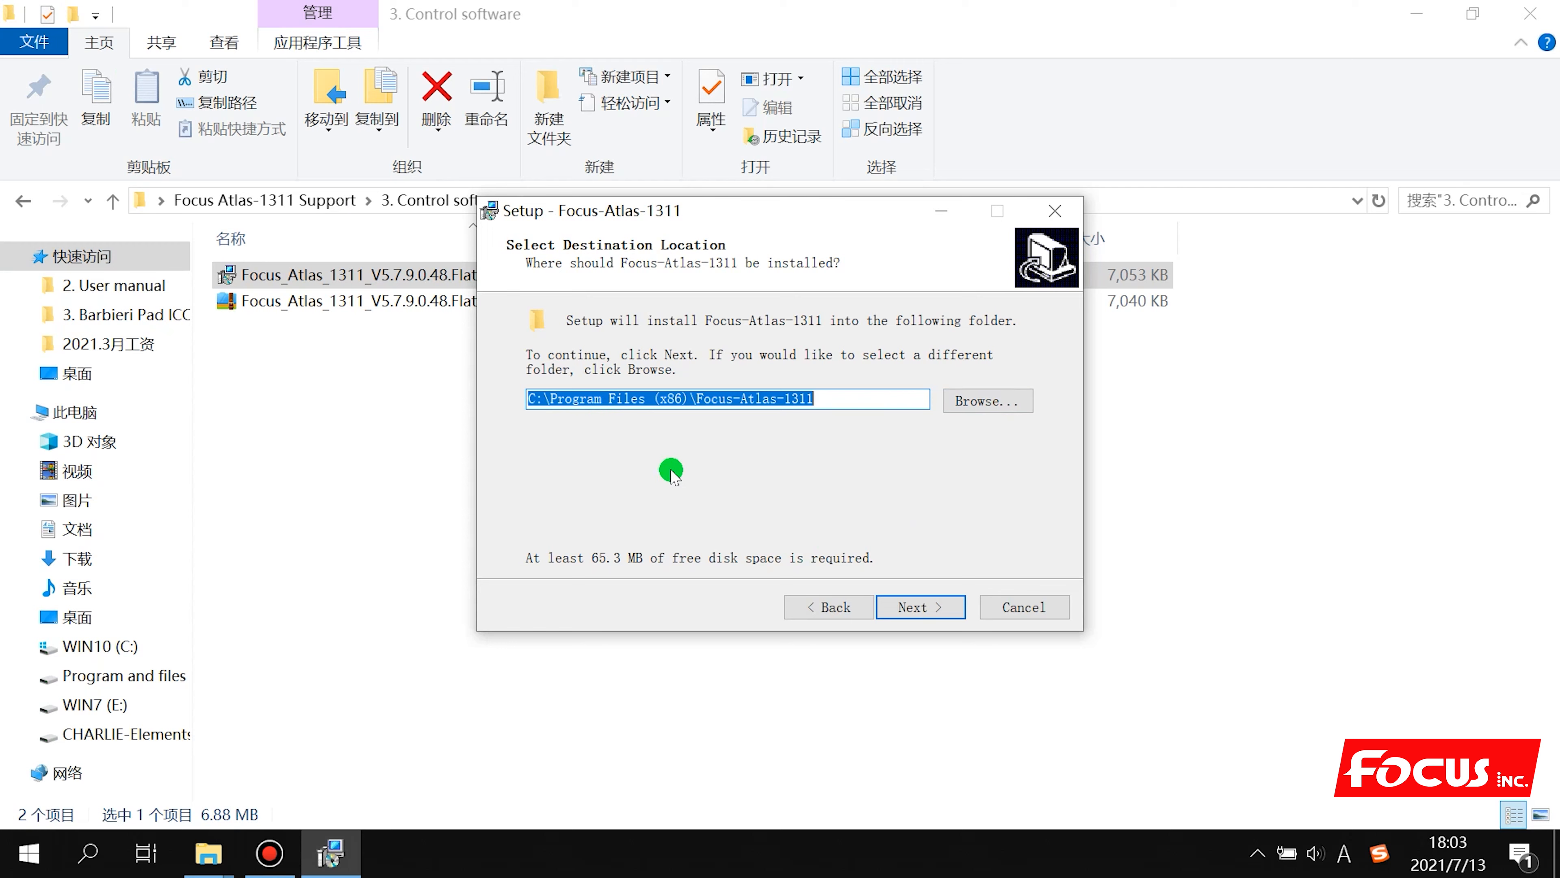
pyautogui.click(914, 608)
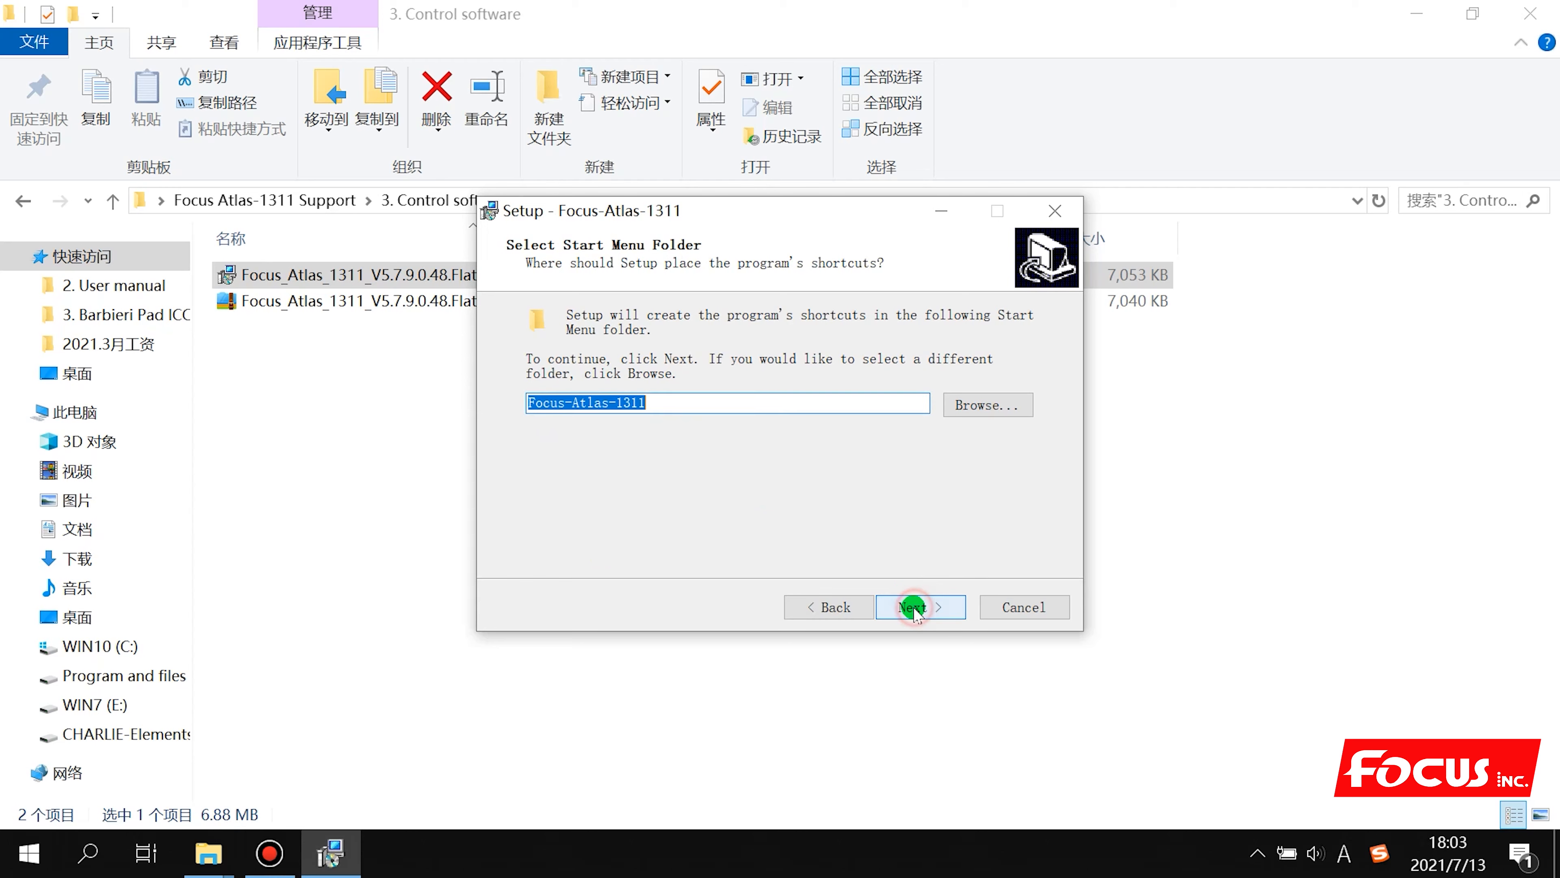
pyautogui.click(915, 608)
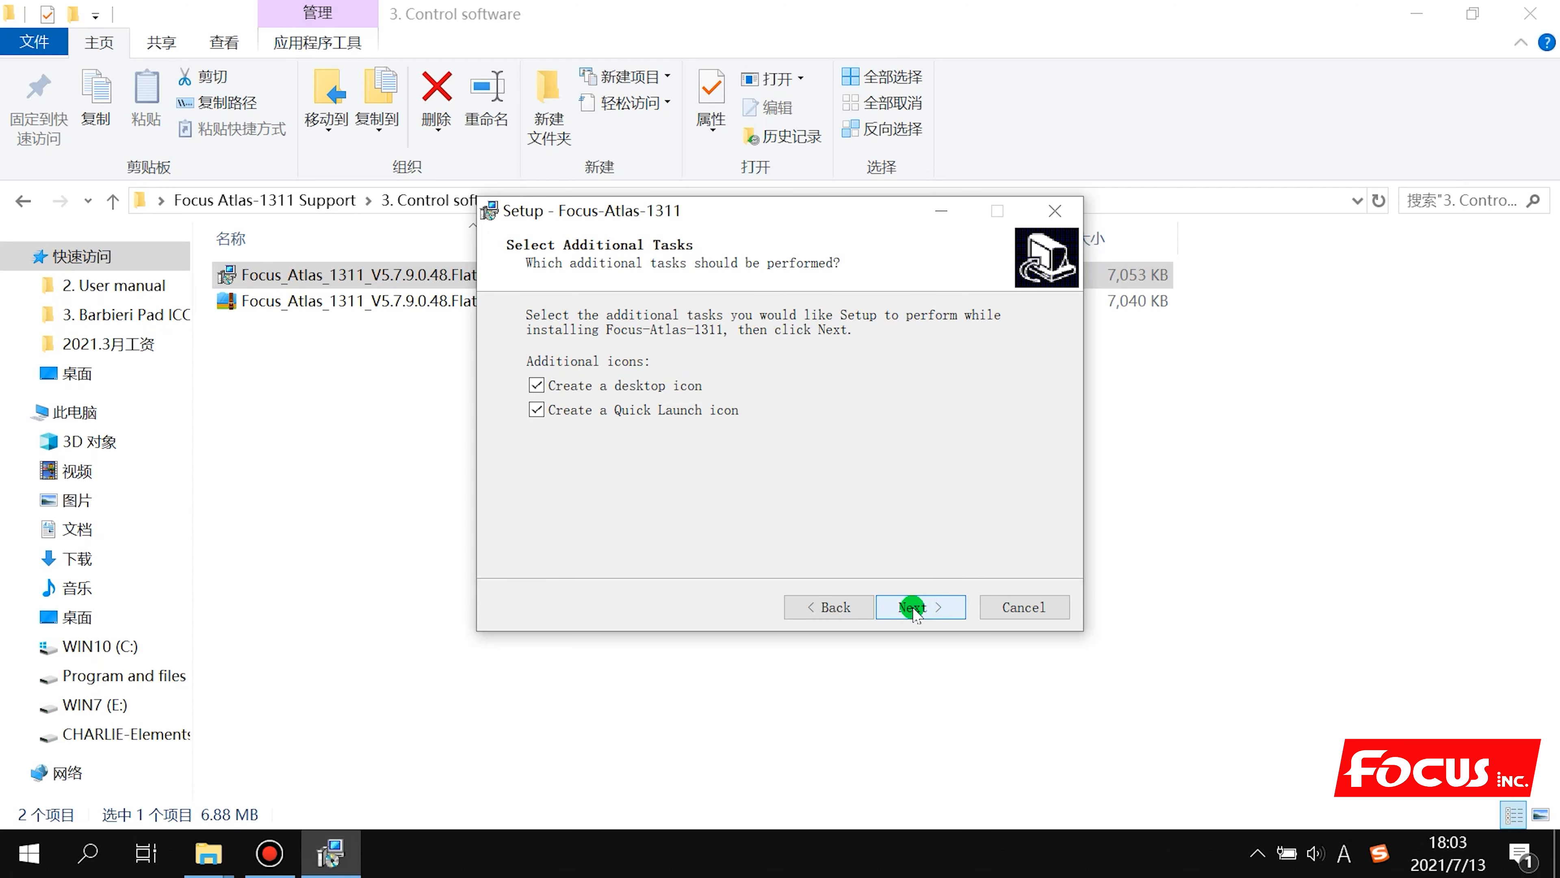
pyautogui.click(914, 608)
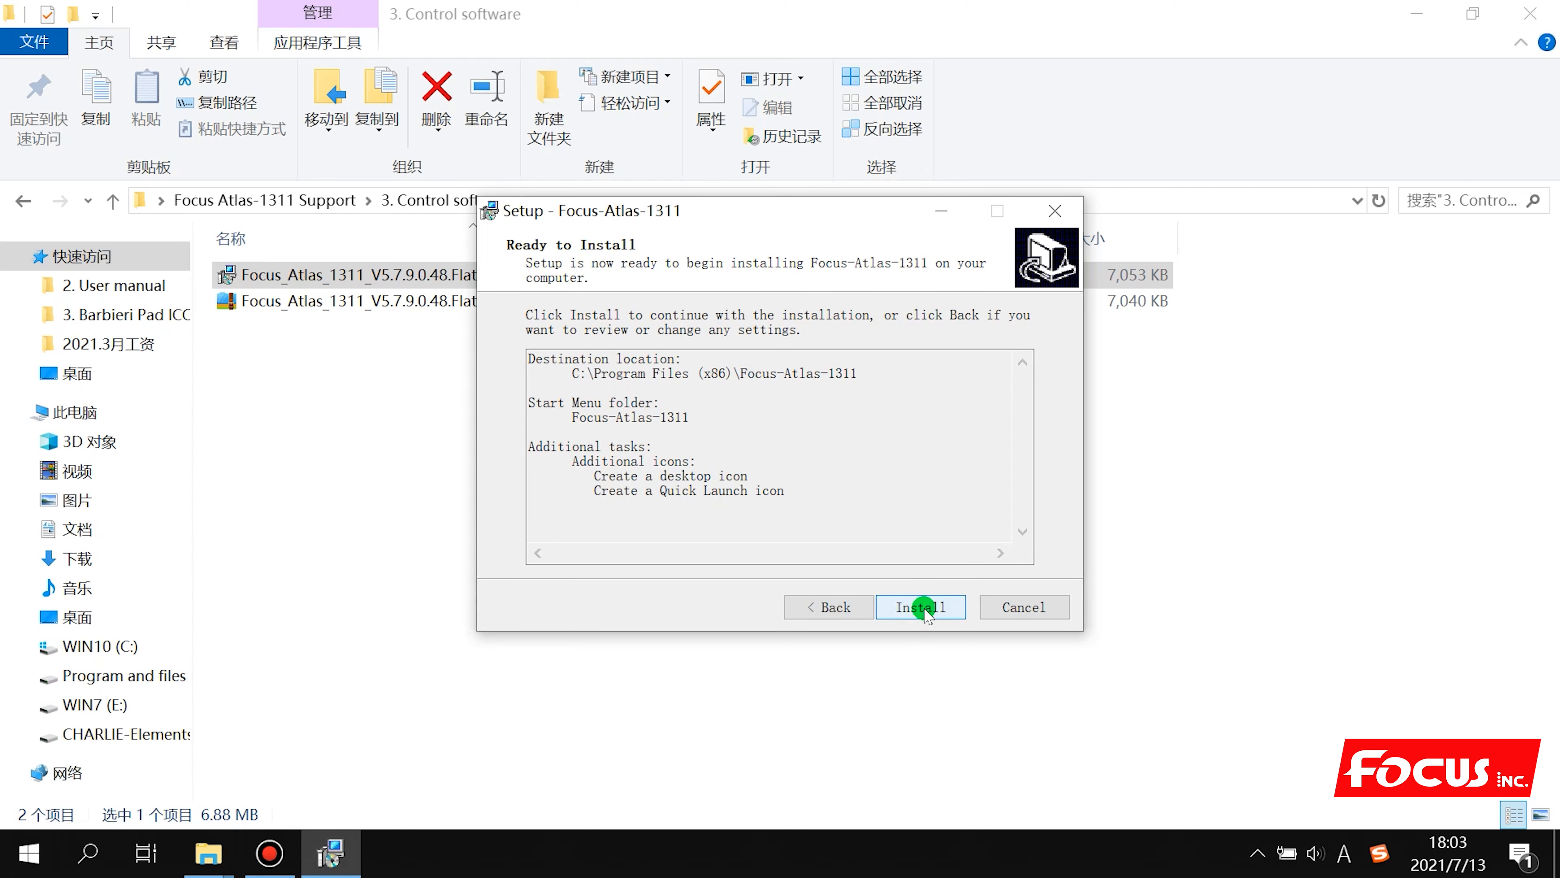
pyautogui.click(923, 608)
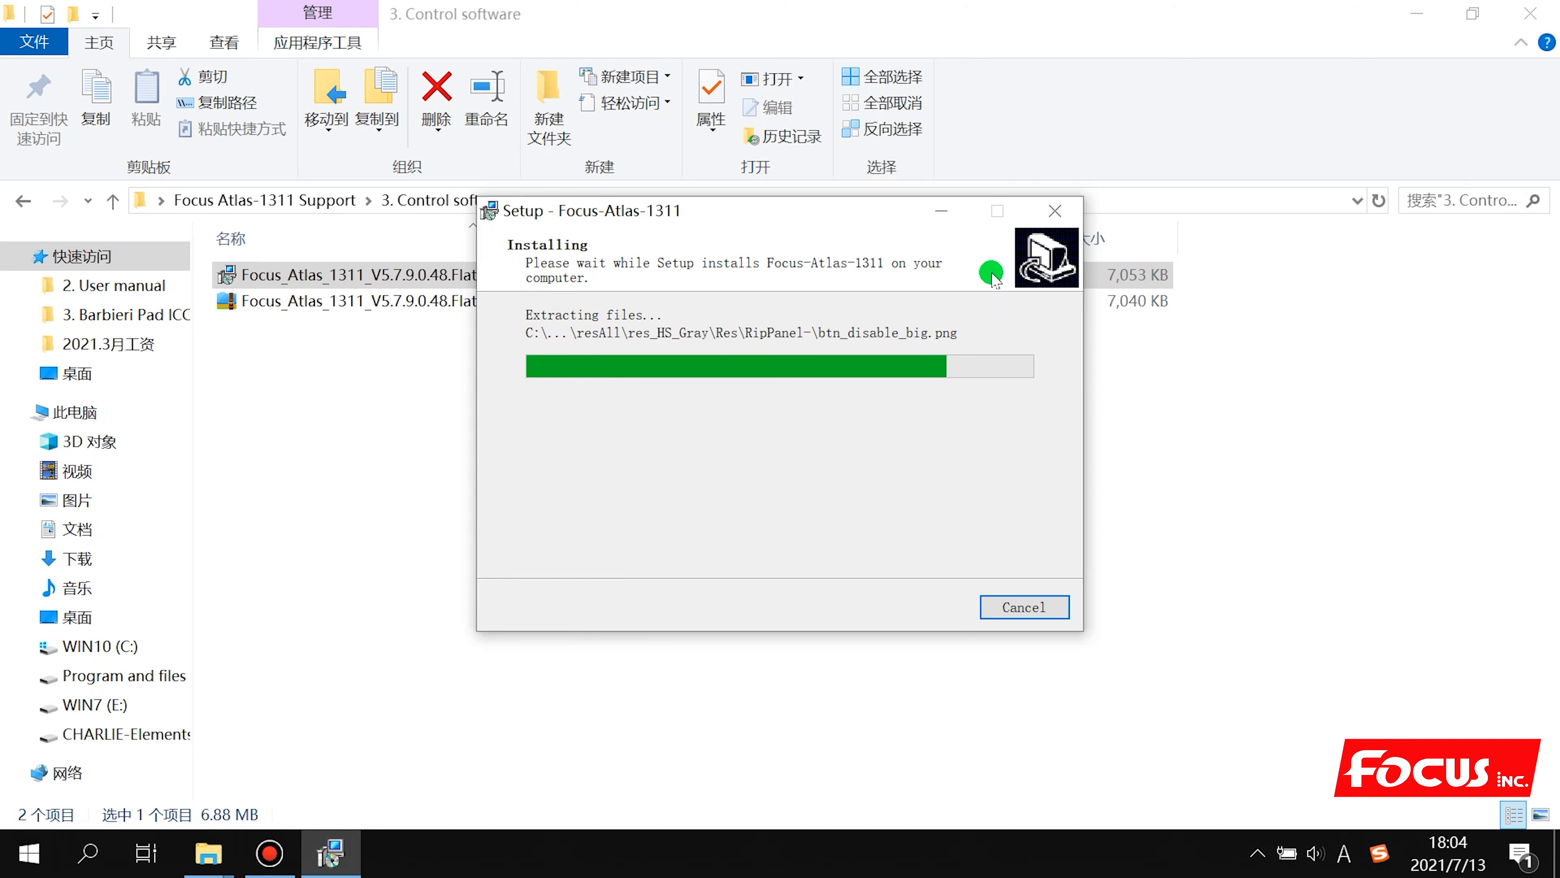
# Finish the Focus-Atlas-1311 setup and minimize the folder window to show the desktop
pyautogui.moveTo(872, 208); pyautogui.dragTo(461, 187)
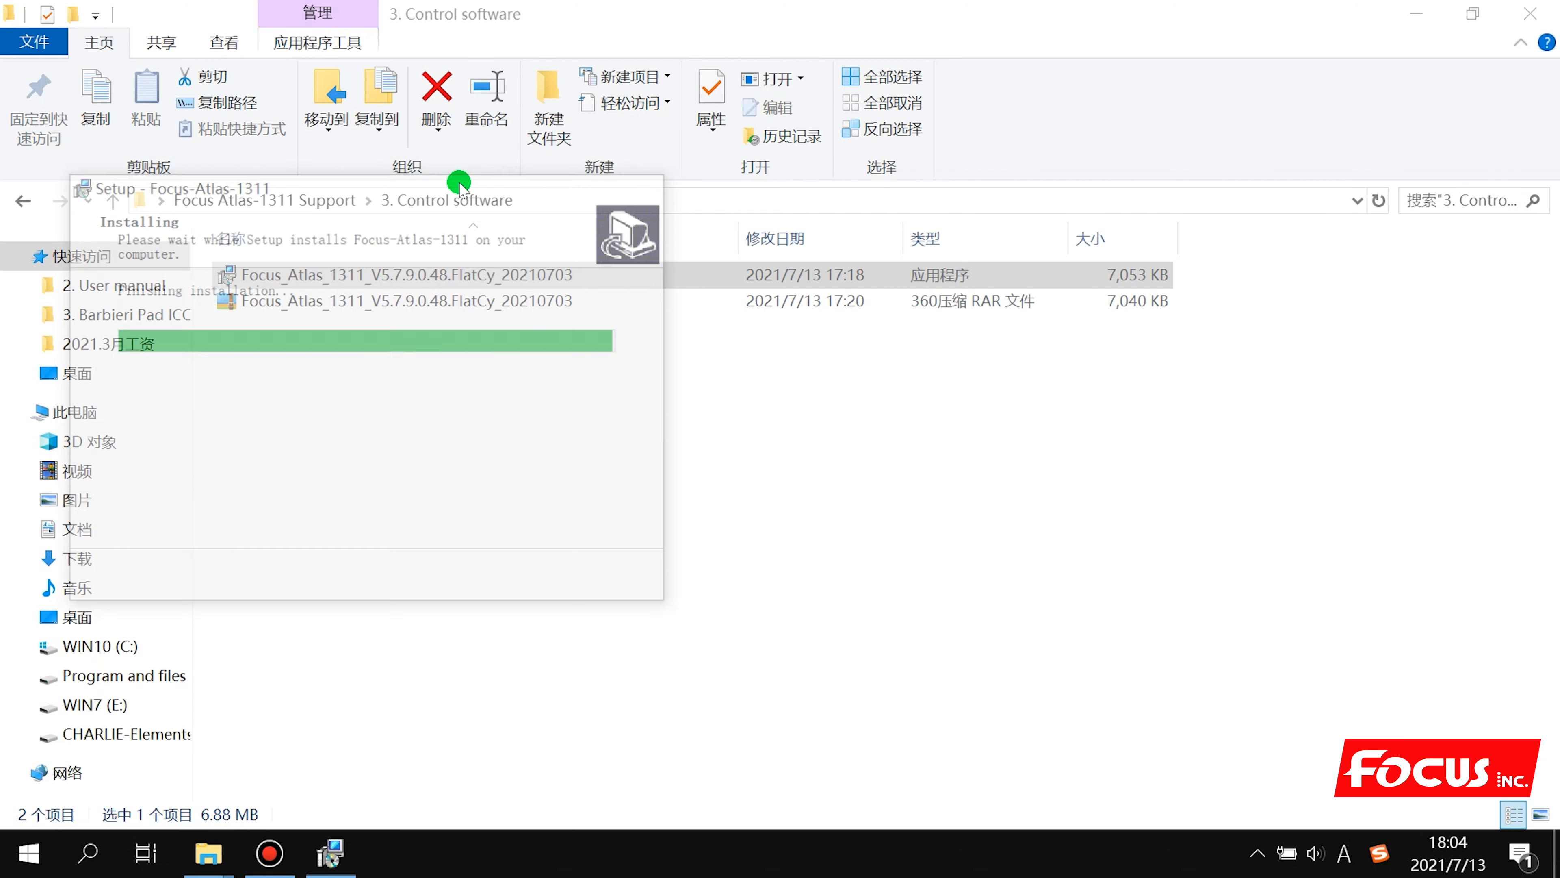
pyautogui.click(526, 581)
pyautogui.click(1416, 13)
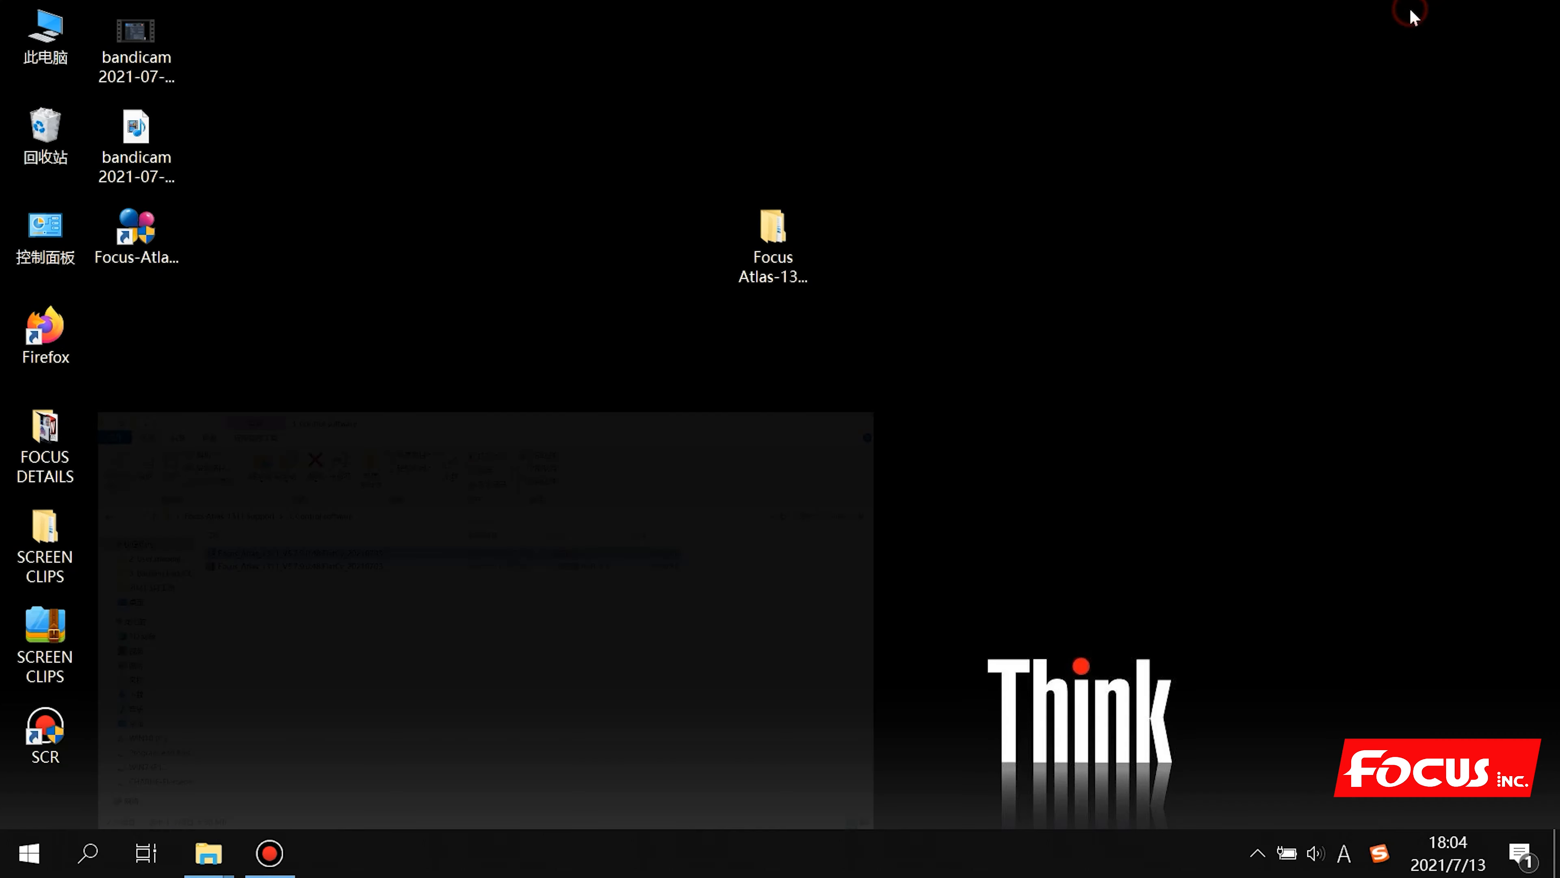
pyautogui.click(557, 421)
pyautogui.click(126, 240)
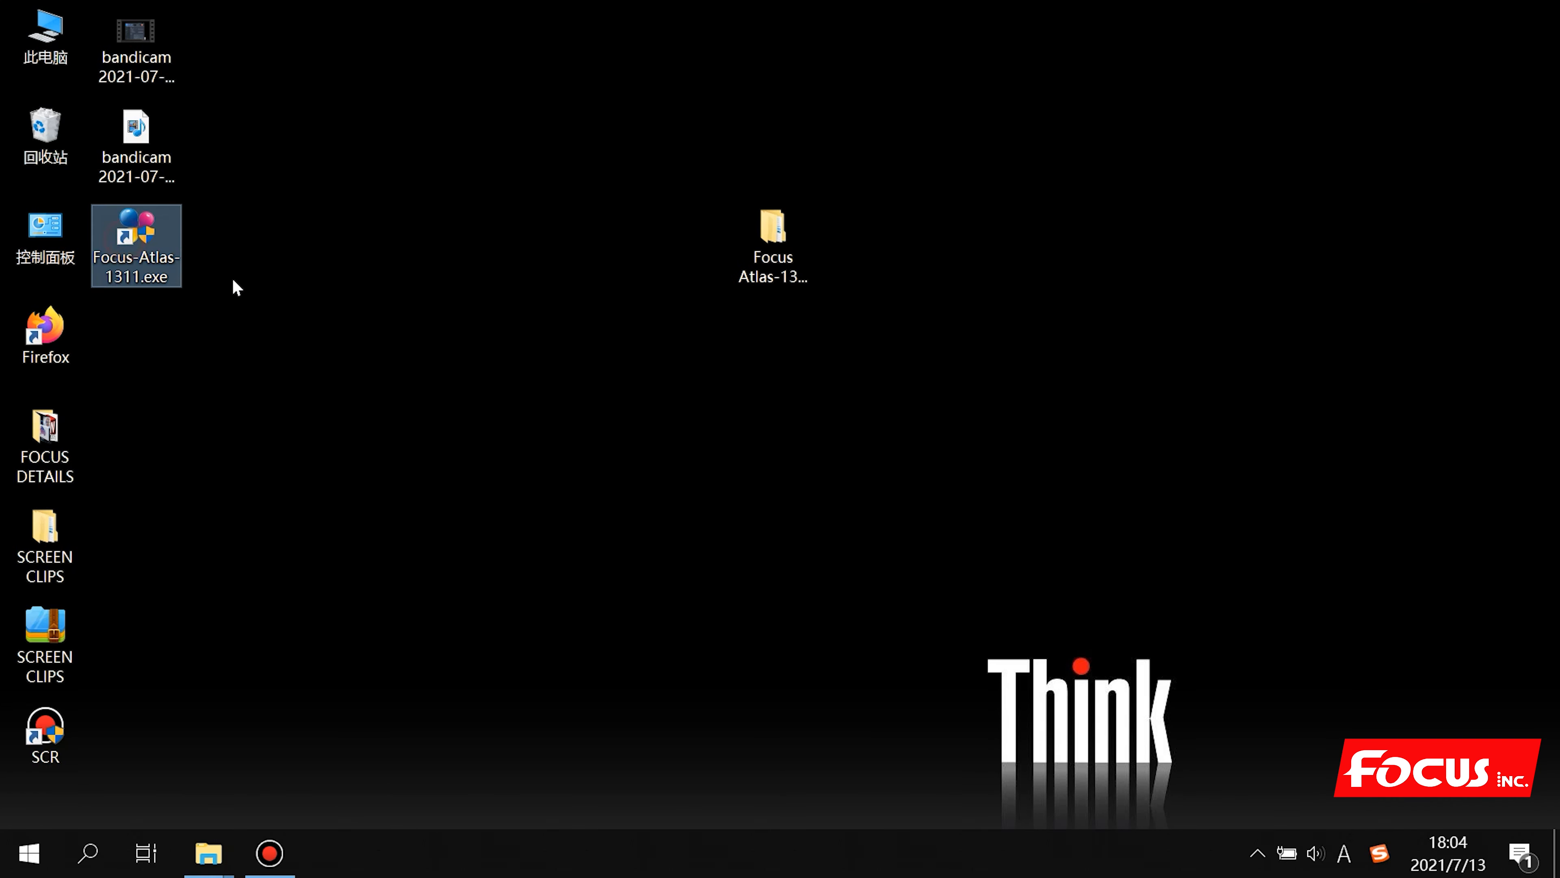
pyautogui.click(176, 280)
pyautogui.click(319, 318)
pyautogui.click(141, 249)
pyautogui.click(175, 279)
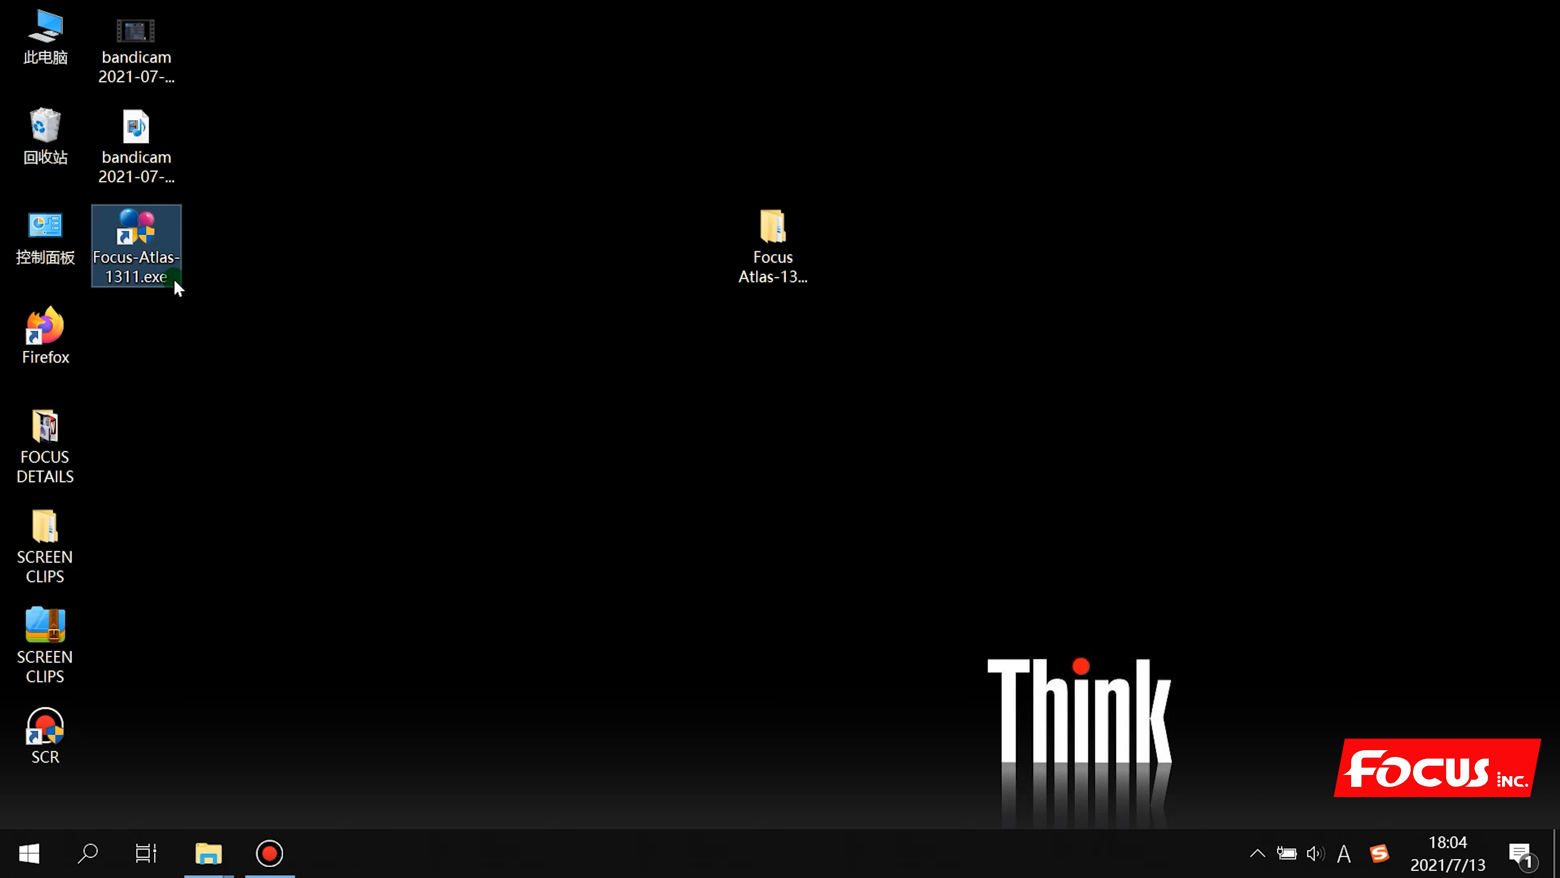
# Launch Focus-Atlas-1311 from its desktop shortcut and allow Hosonsoft-PrintExp through the firewall on public networks
pyautogui.doubleClick(150, 239)
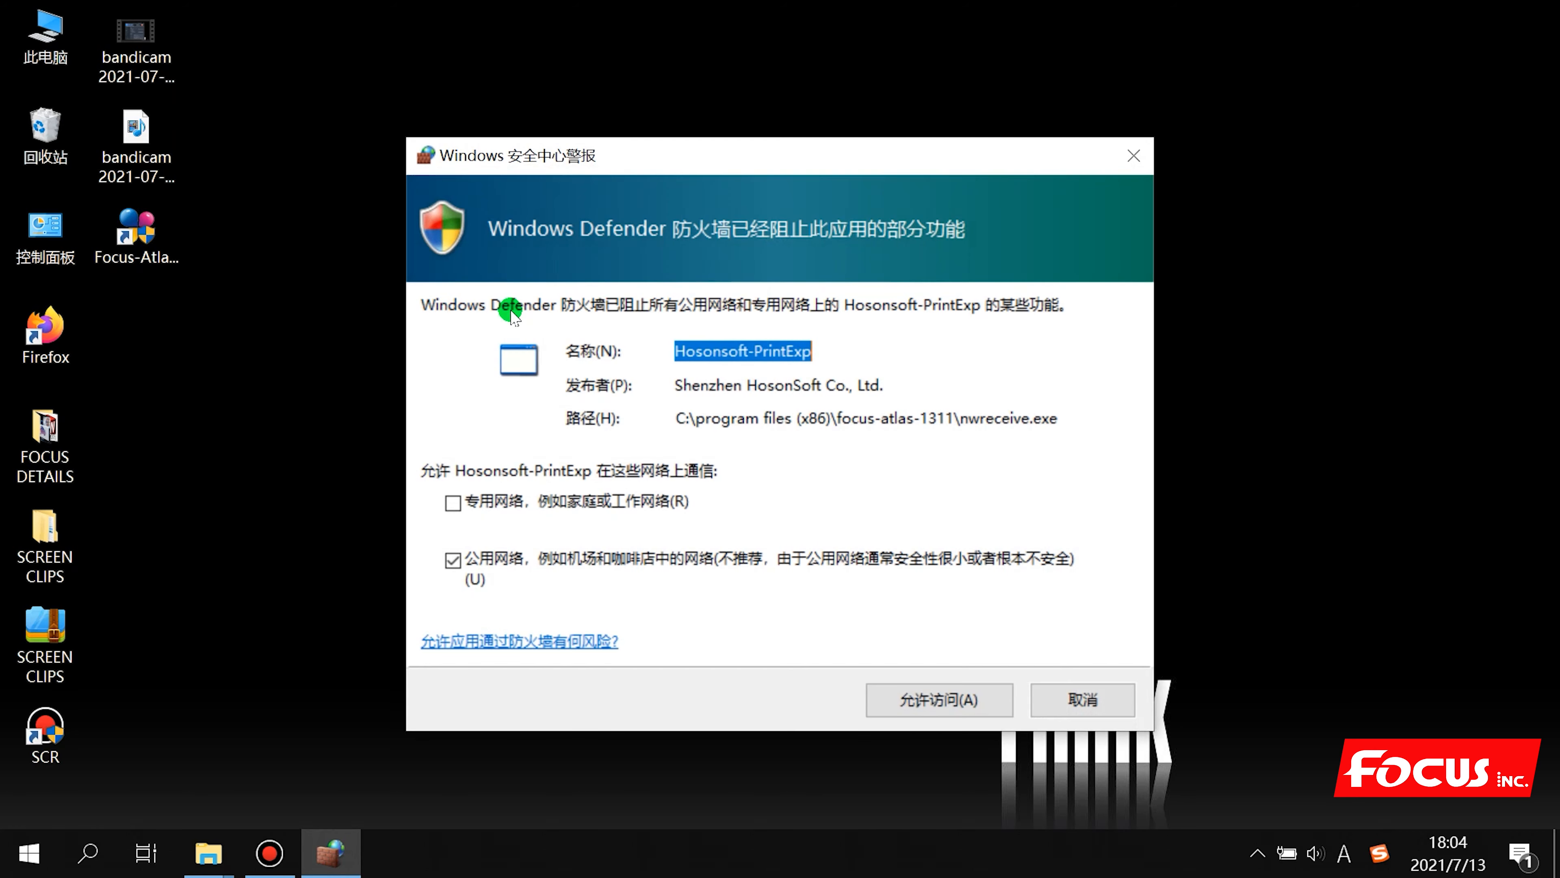
pyautogui.click(939, 703)
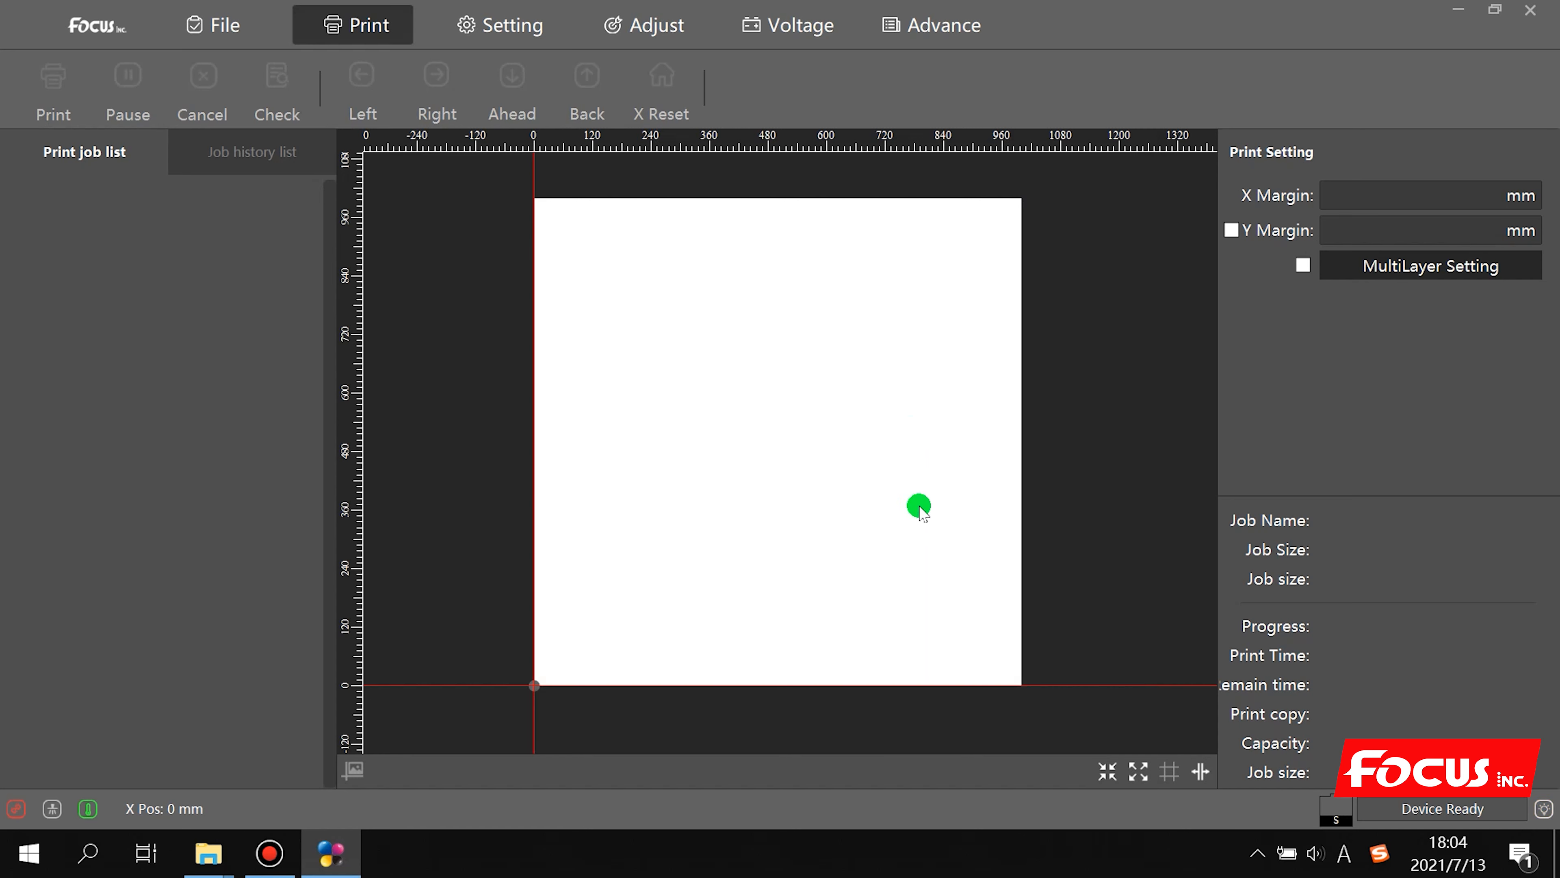
pyautogui.scroll(-2, 919, 709)
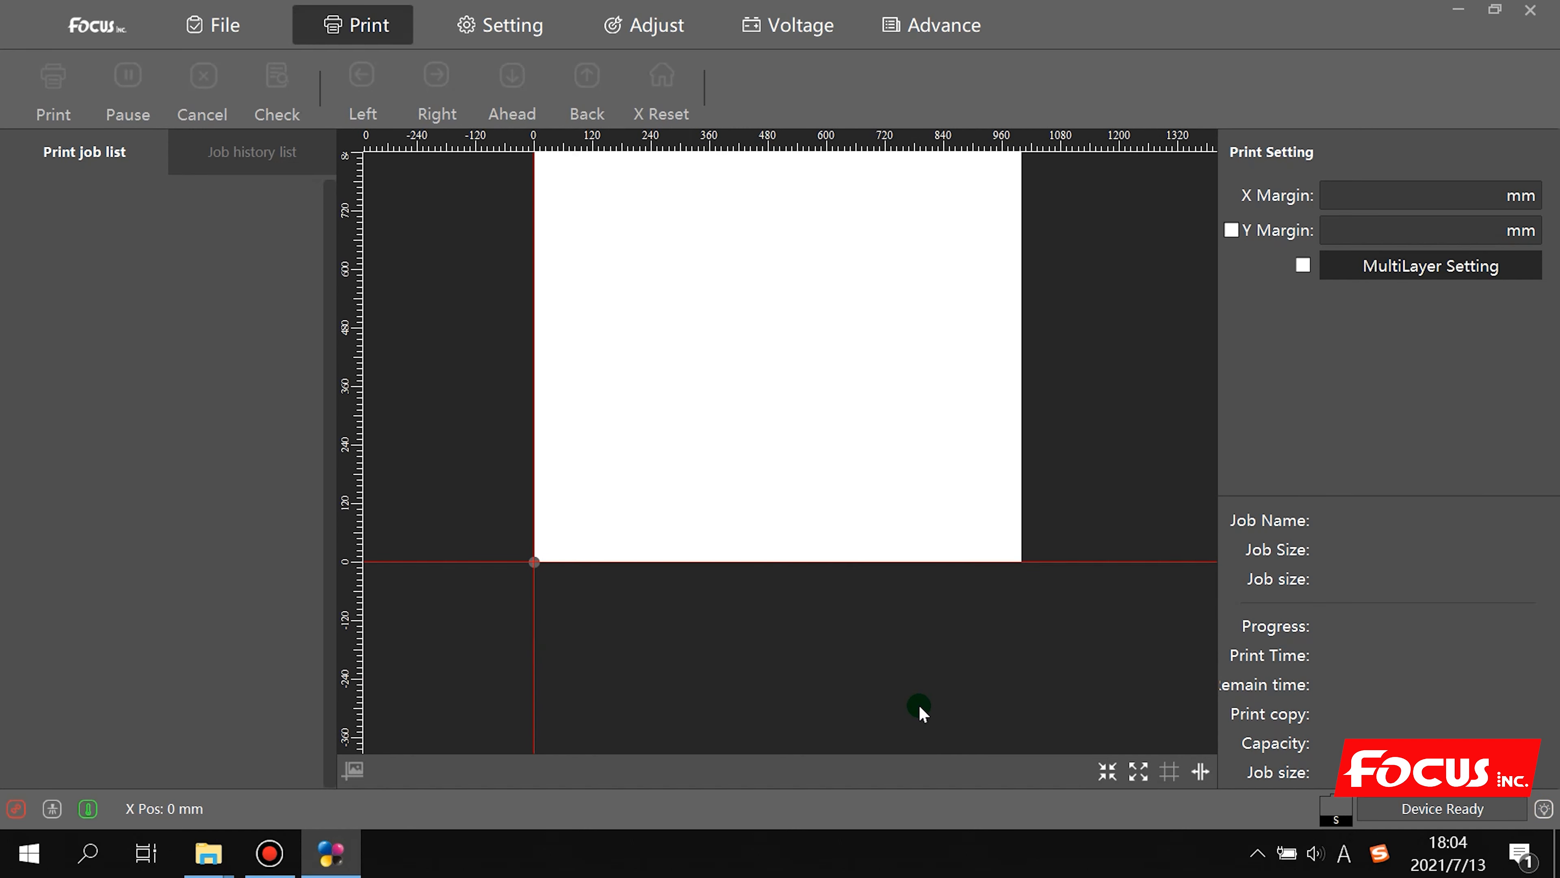
pyautogui.scroll(3, 924, 706)
pyautogui.scroll(1, 926, 702)
pyautogui.scroll(-2, 930, 694)
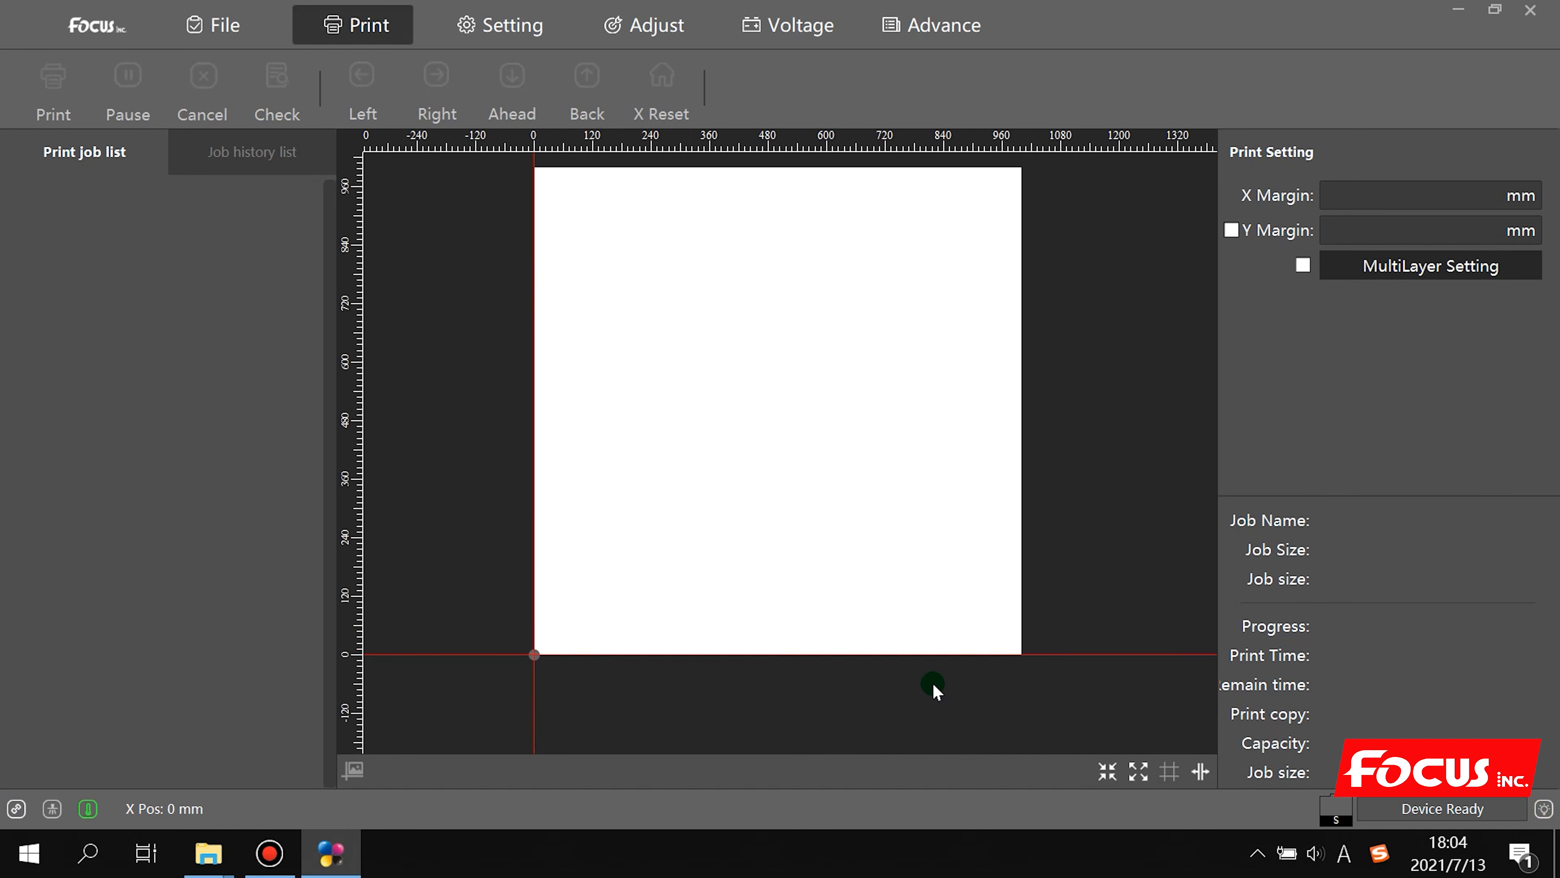
pyautogui.scroll(3, 933, 688)
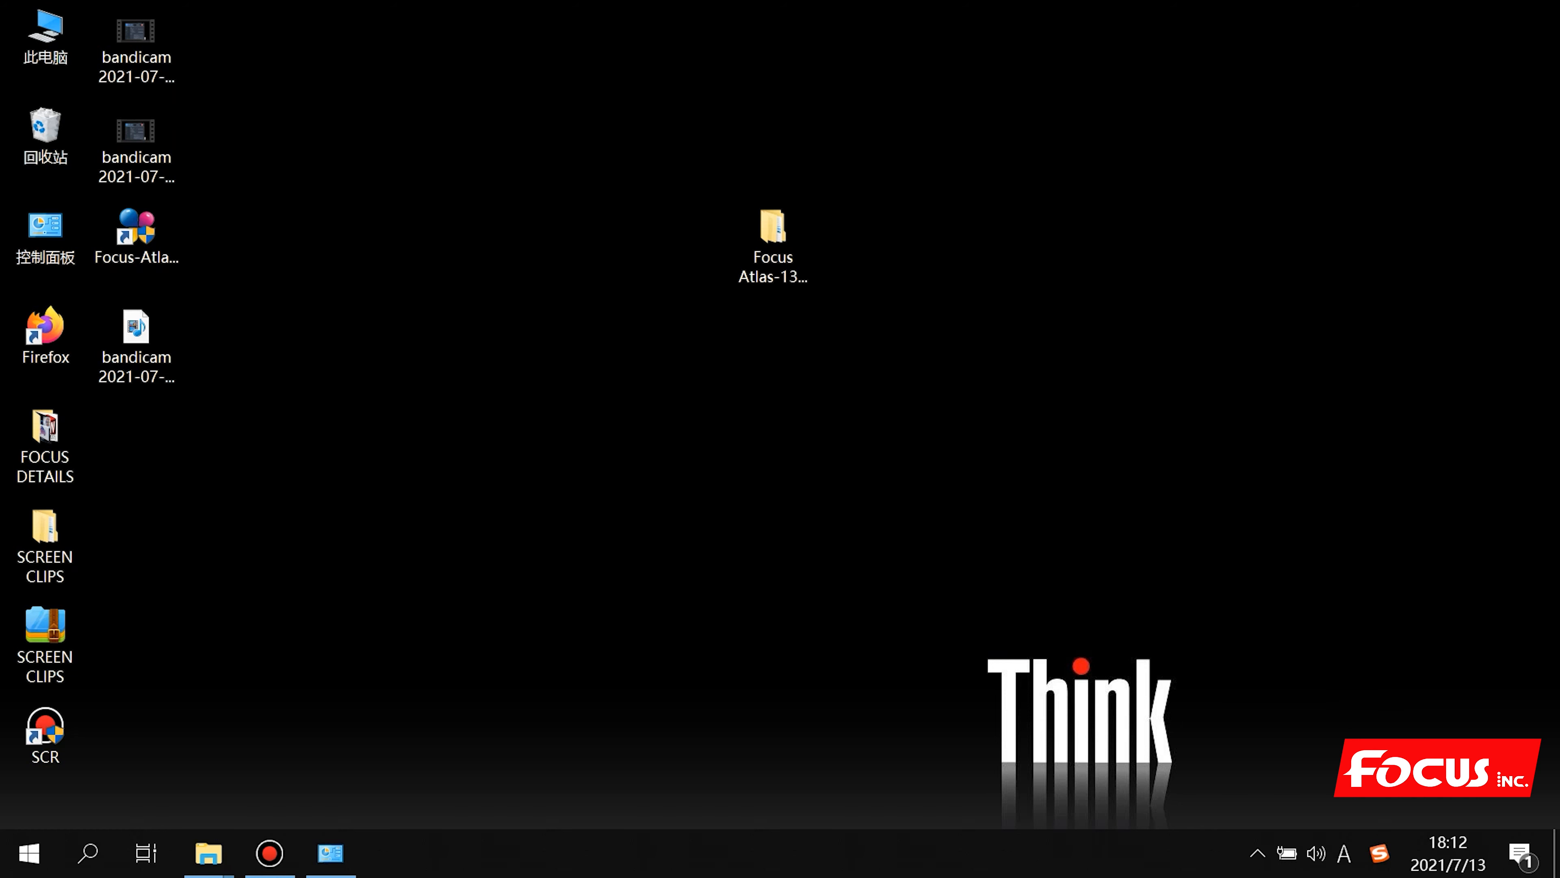
# Open the Windows Ethernet settings and bring up the list of network adapters
pyautogui.click(1257, 852)
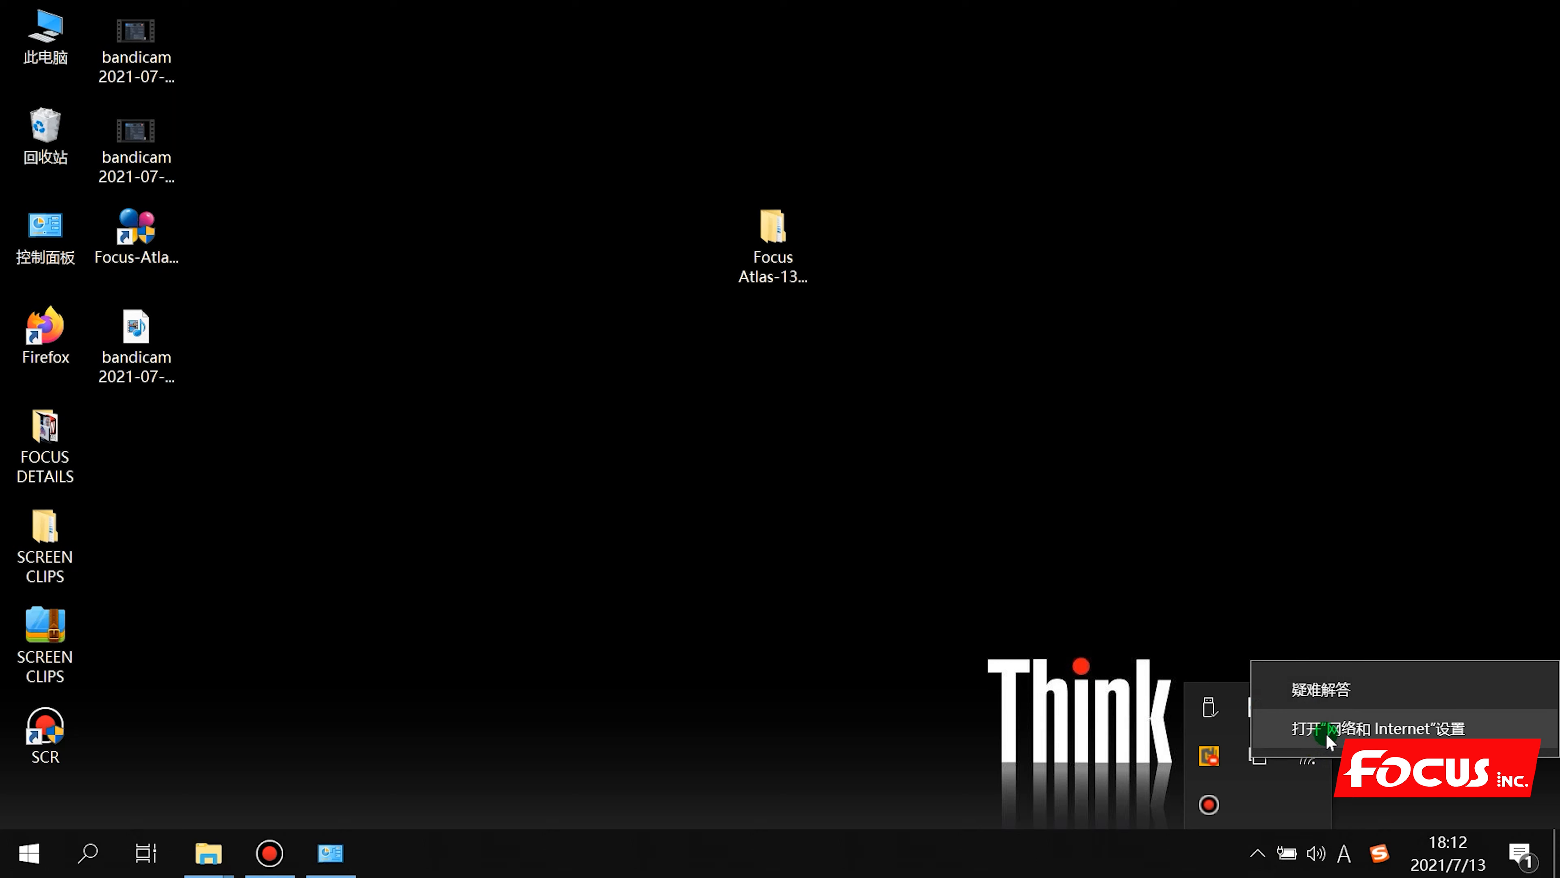
pyautogui.click(1339, 730)
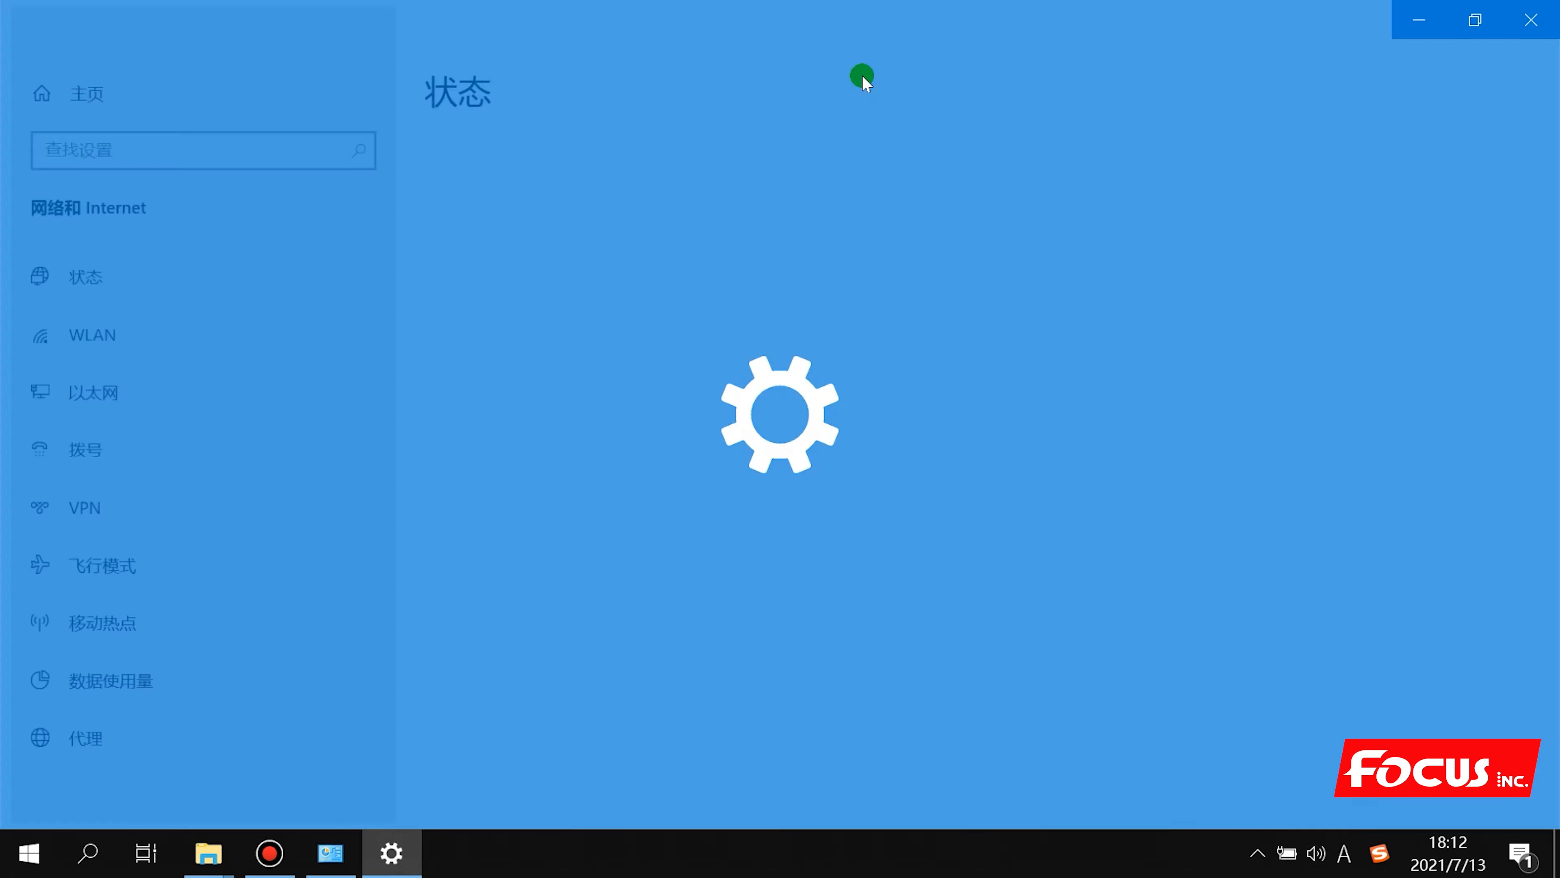
pyautogui.click(117, 401)
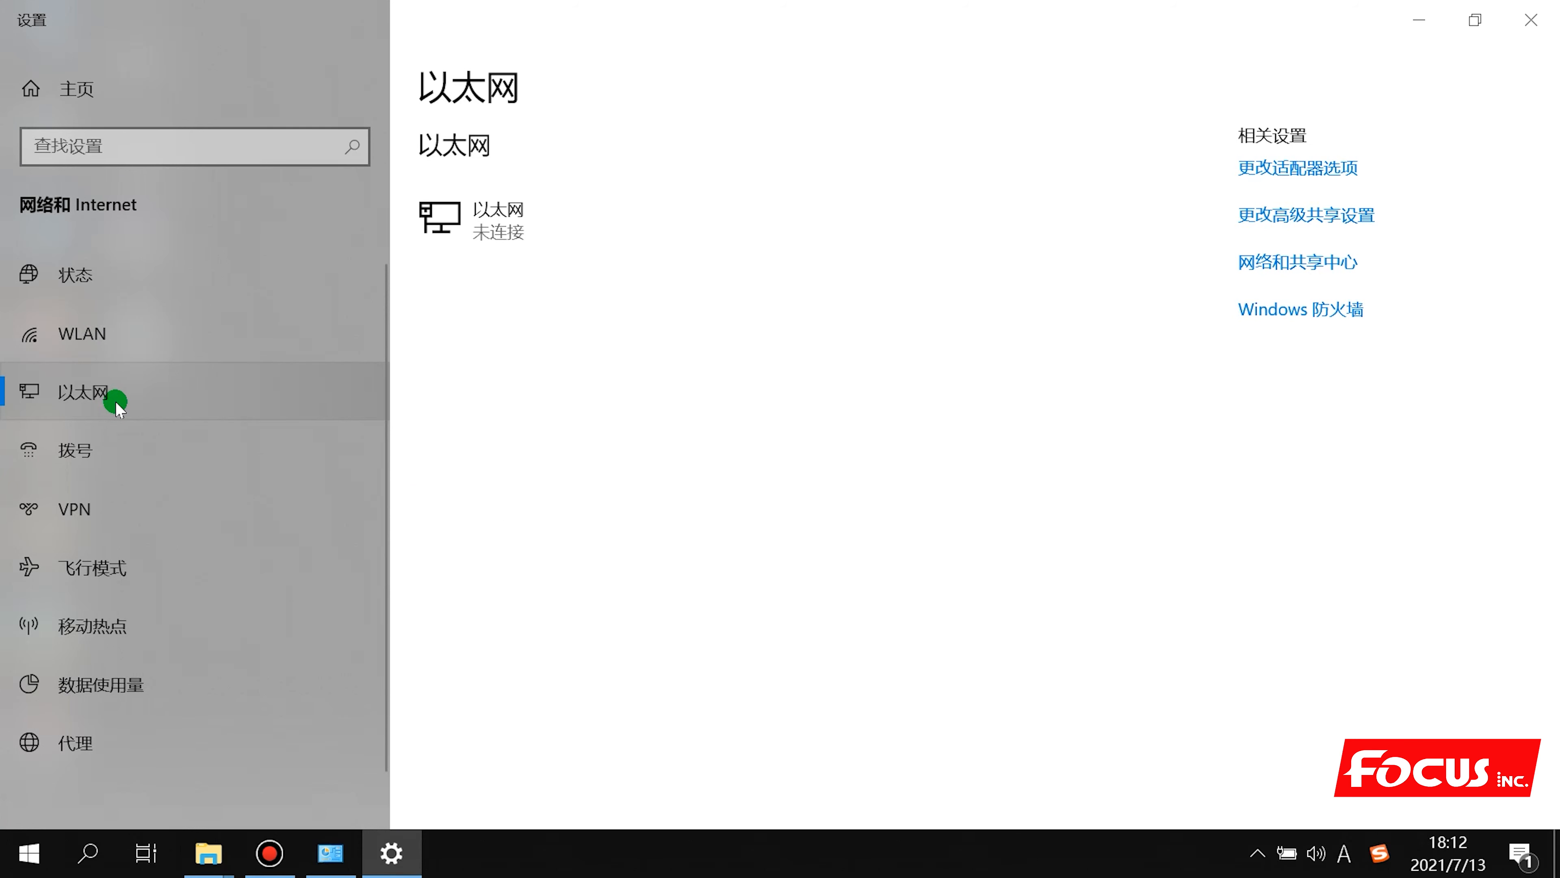
pyautogui.click(1311, 169)
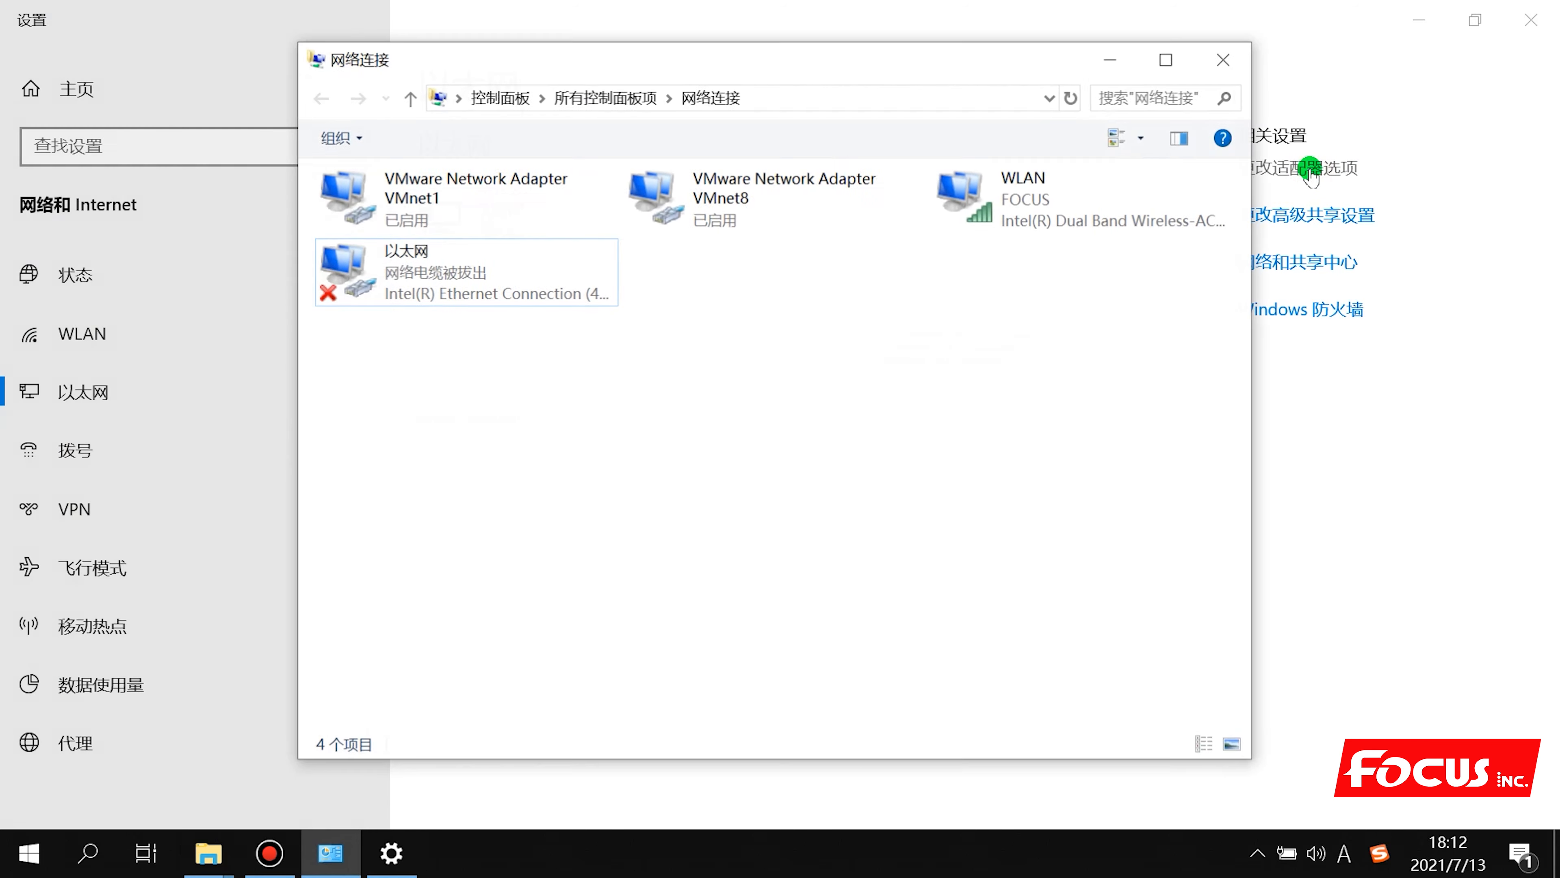
# Disable the 以太网 (Ethernet) adapter and enable it again
pyautogui.click(424, 258)
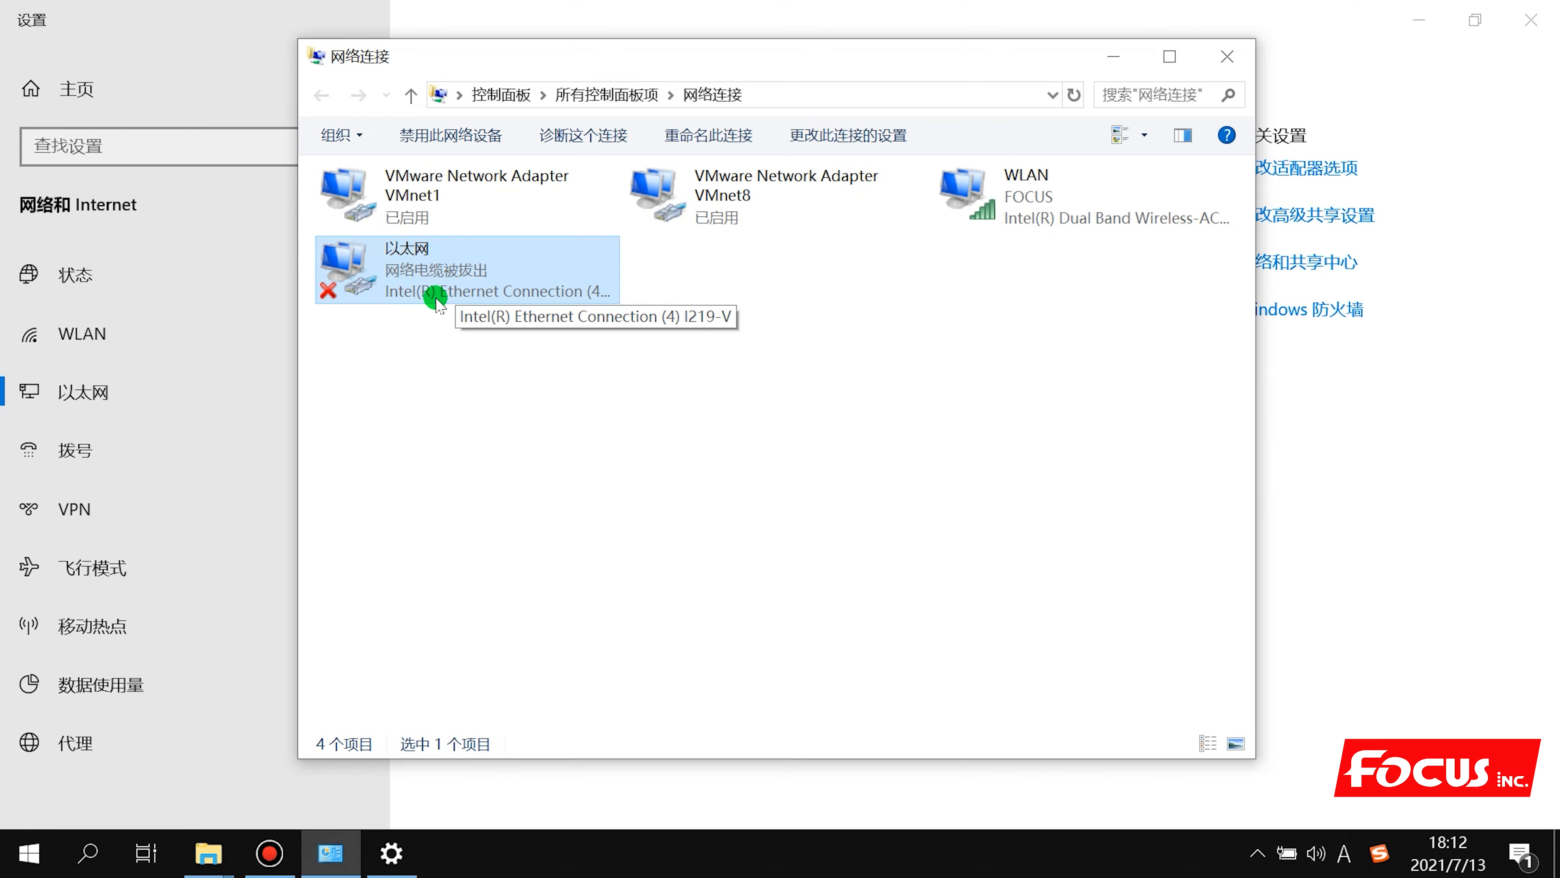
pyautogui.click(413, 332)
pyautogui.click(407, 287)
pyautogui.rightClick(429, 271)
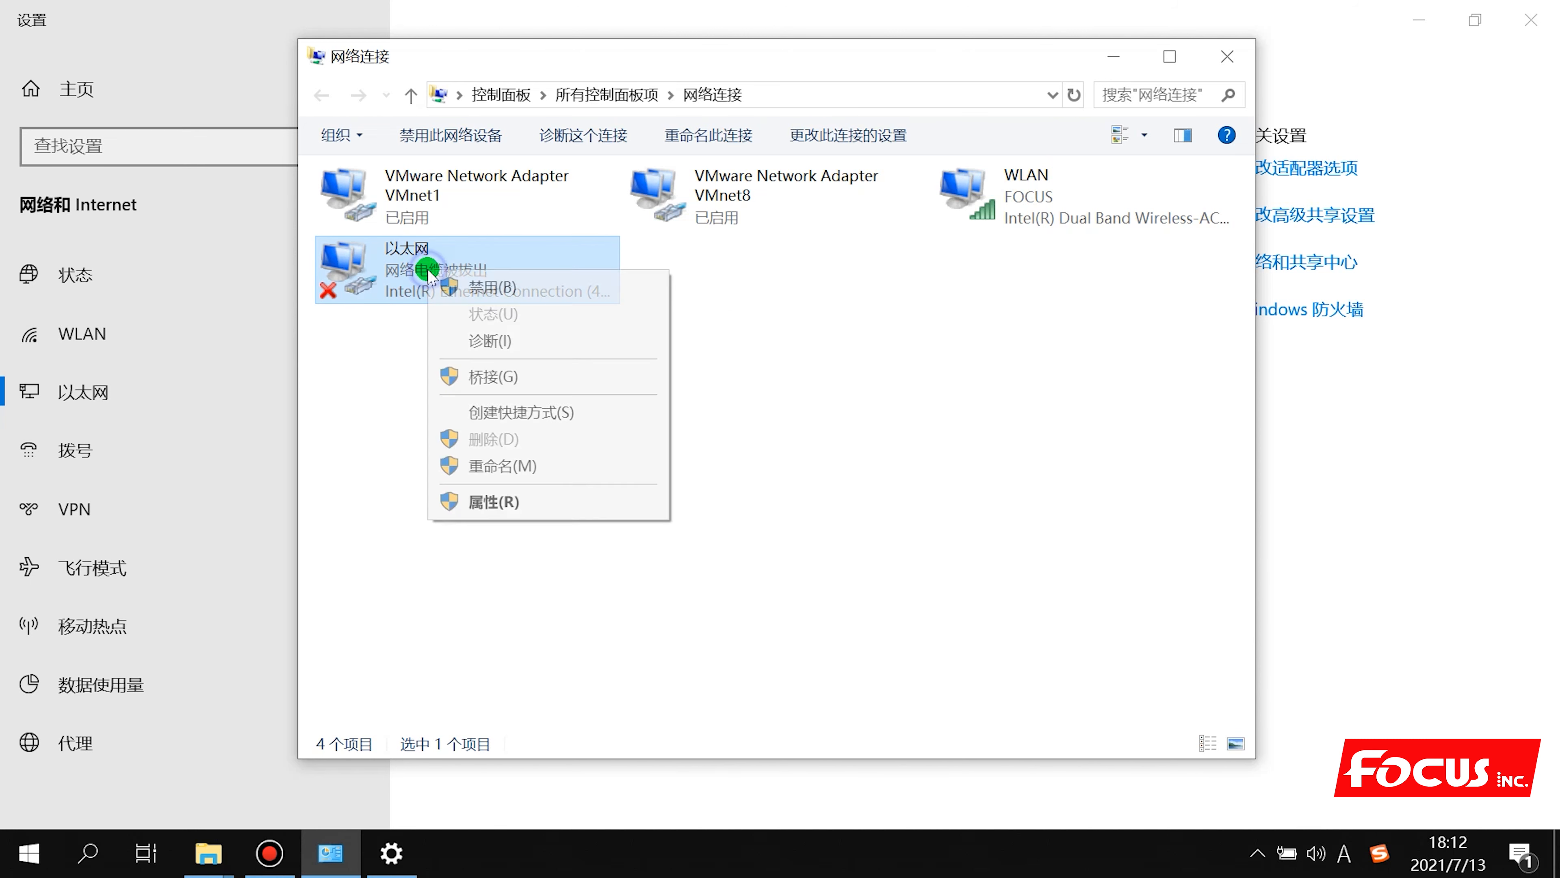
pyautogui.click(487, 288)
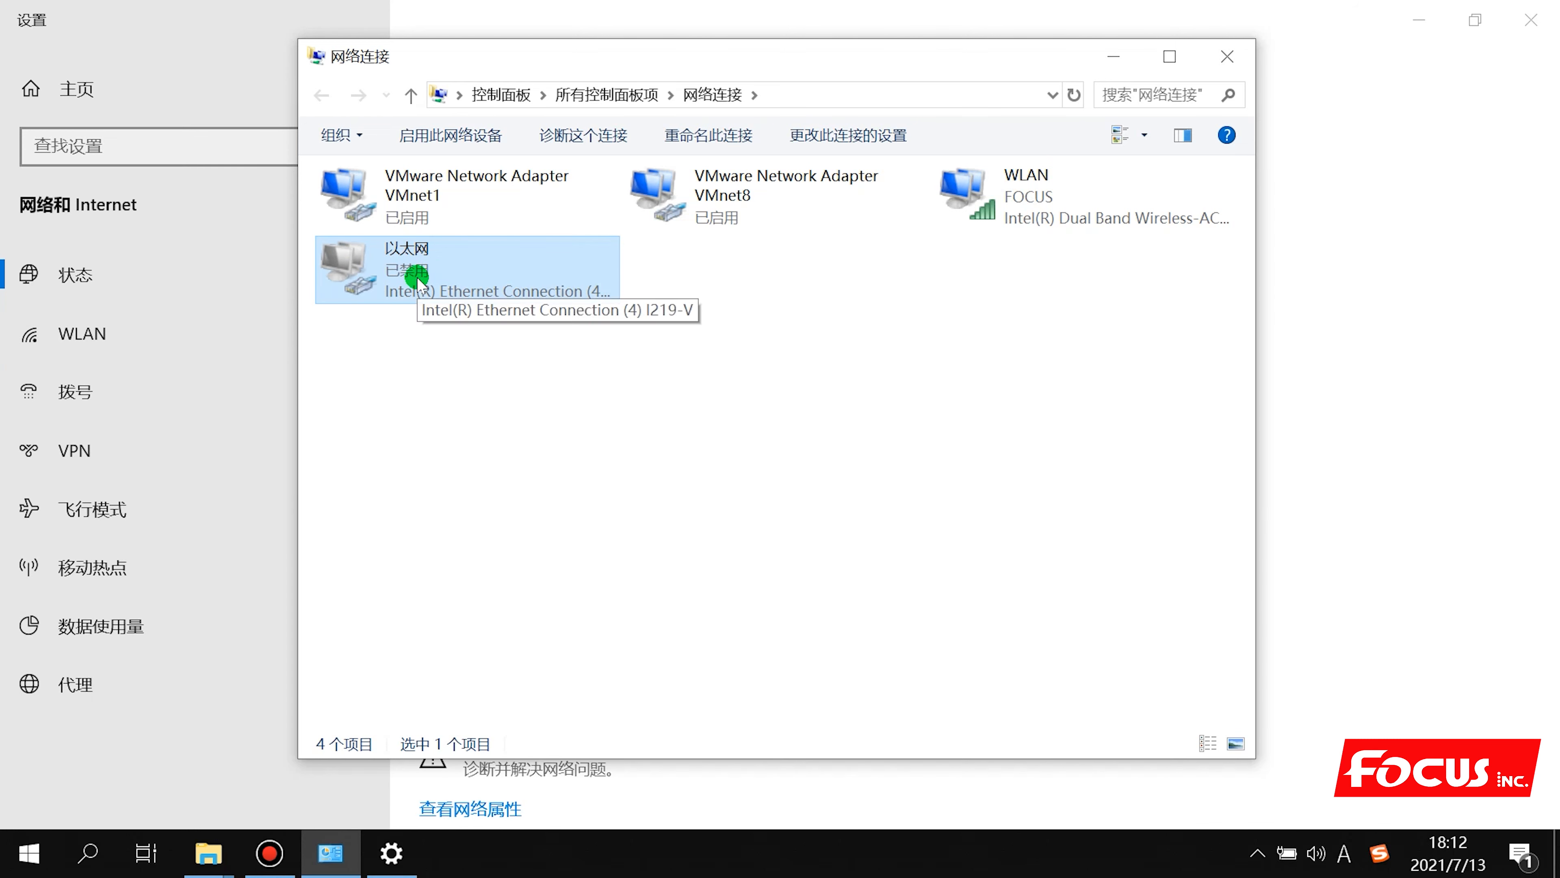
pyautogui.rightClick(439, 276)
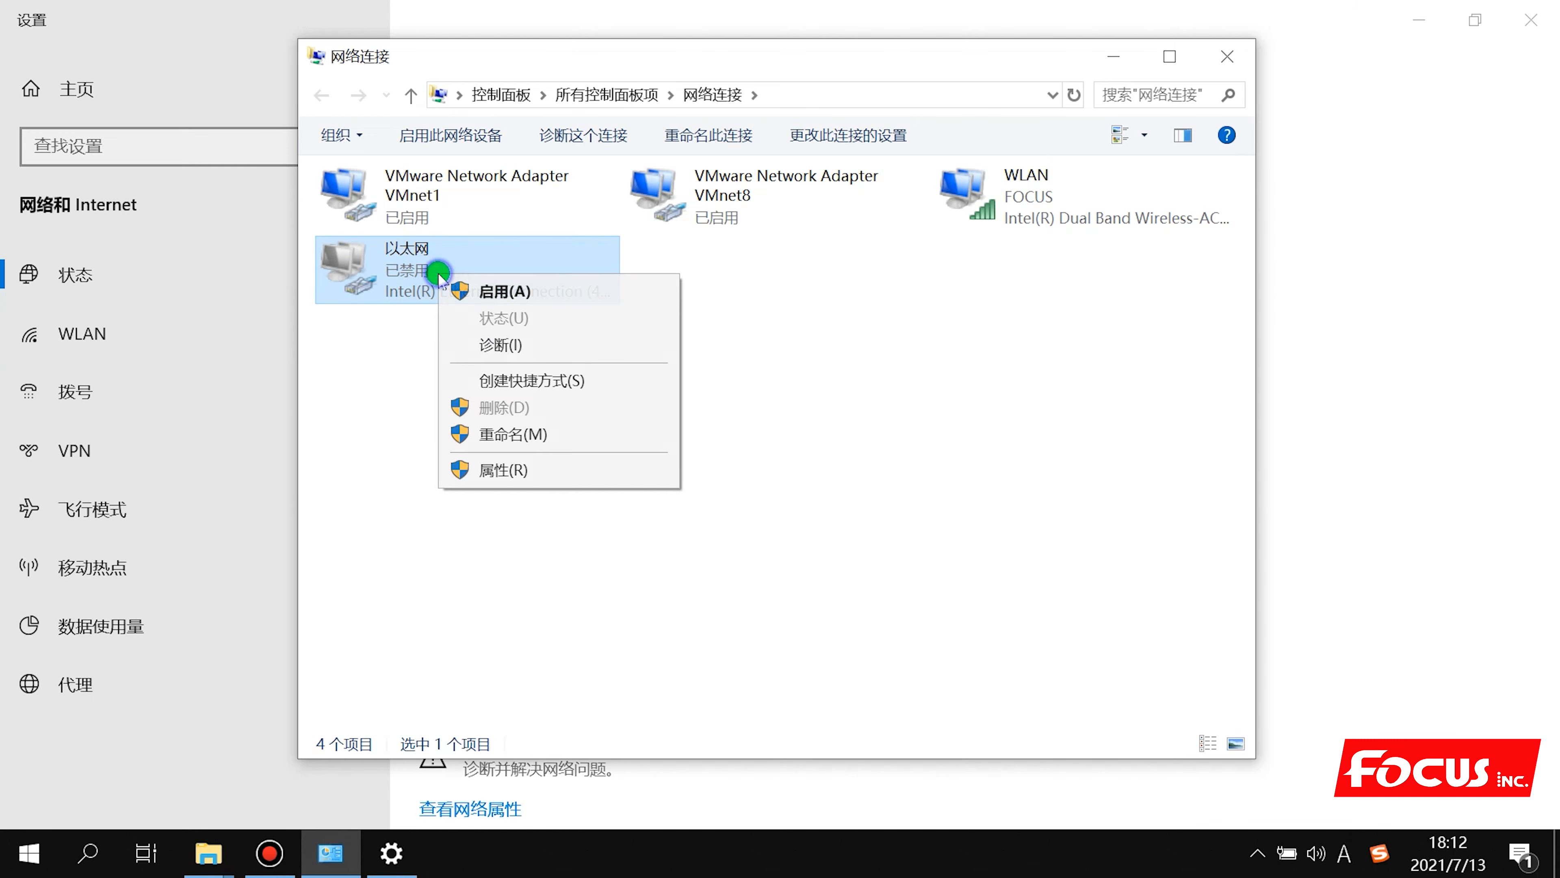
pyautogui.click(490, 292)
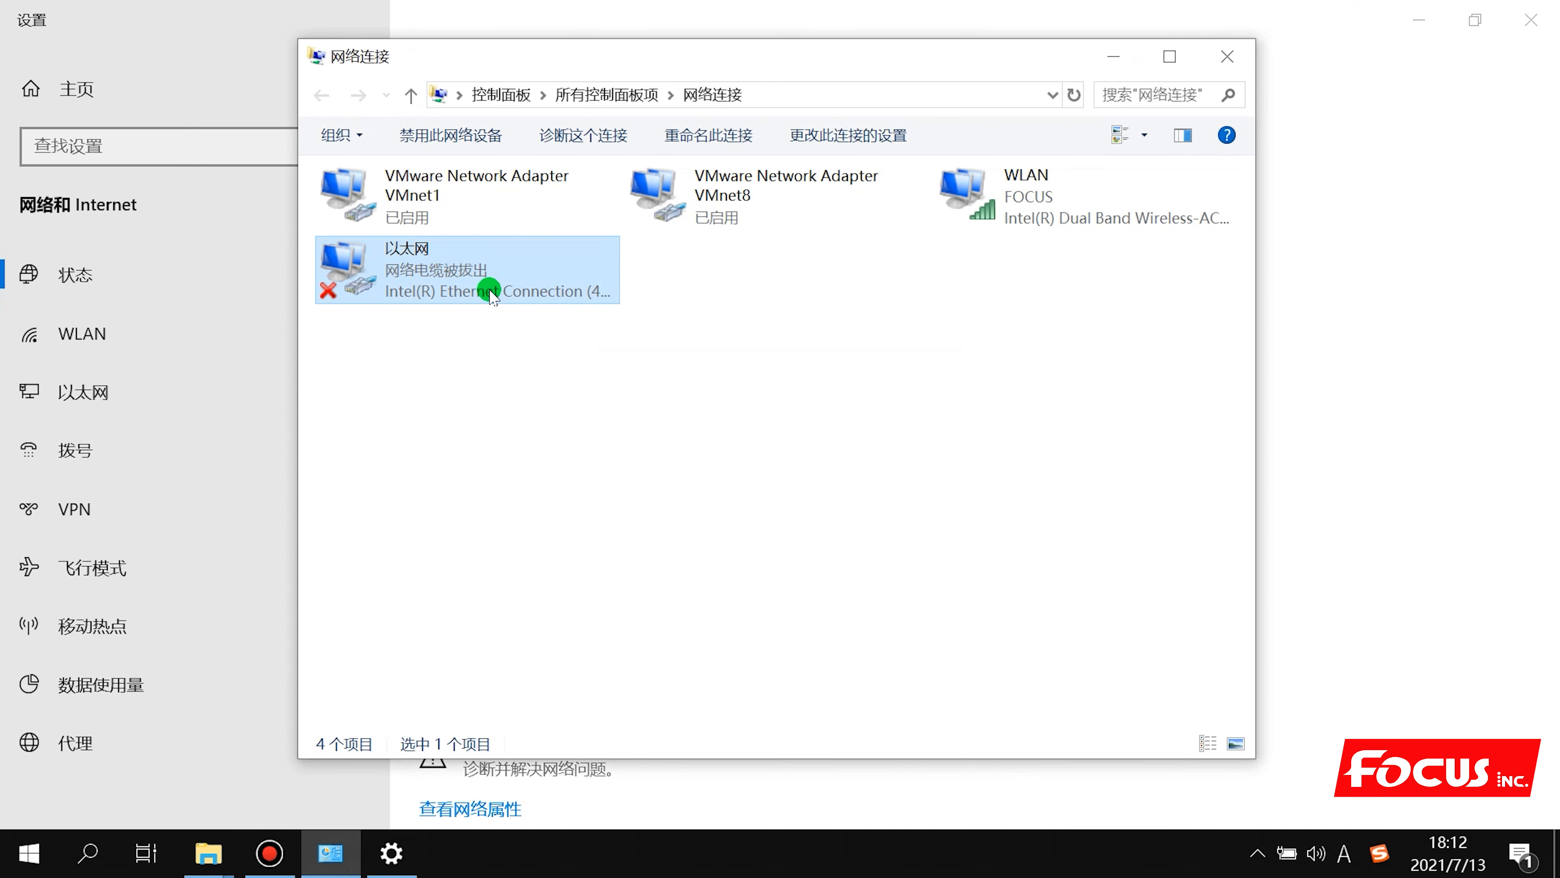
# Open the Internet Protocol Version 4 (TCP/IPv4) properties of the 以太网 (Ethernet) adapter
pyautogui.rightClick(438, 270)
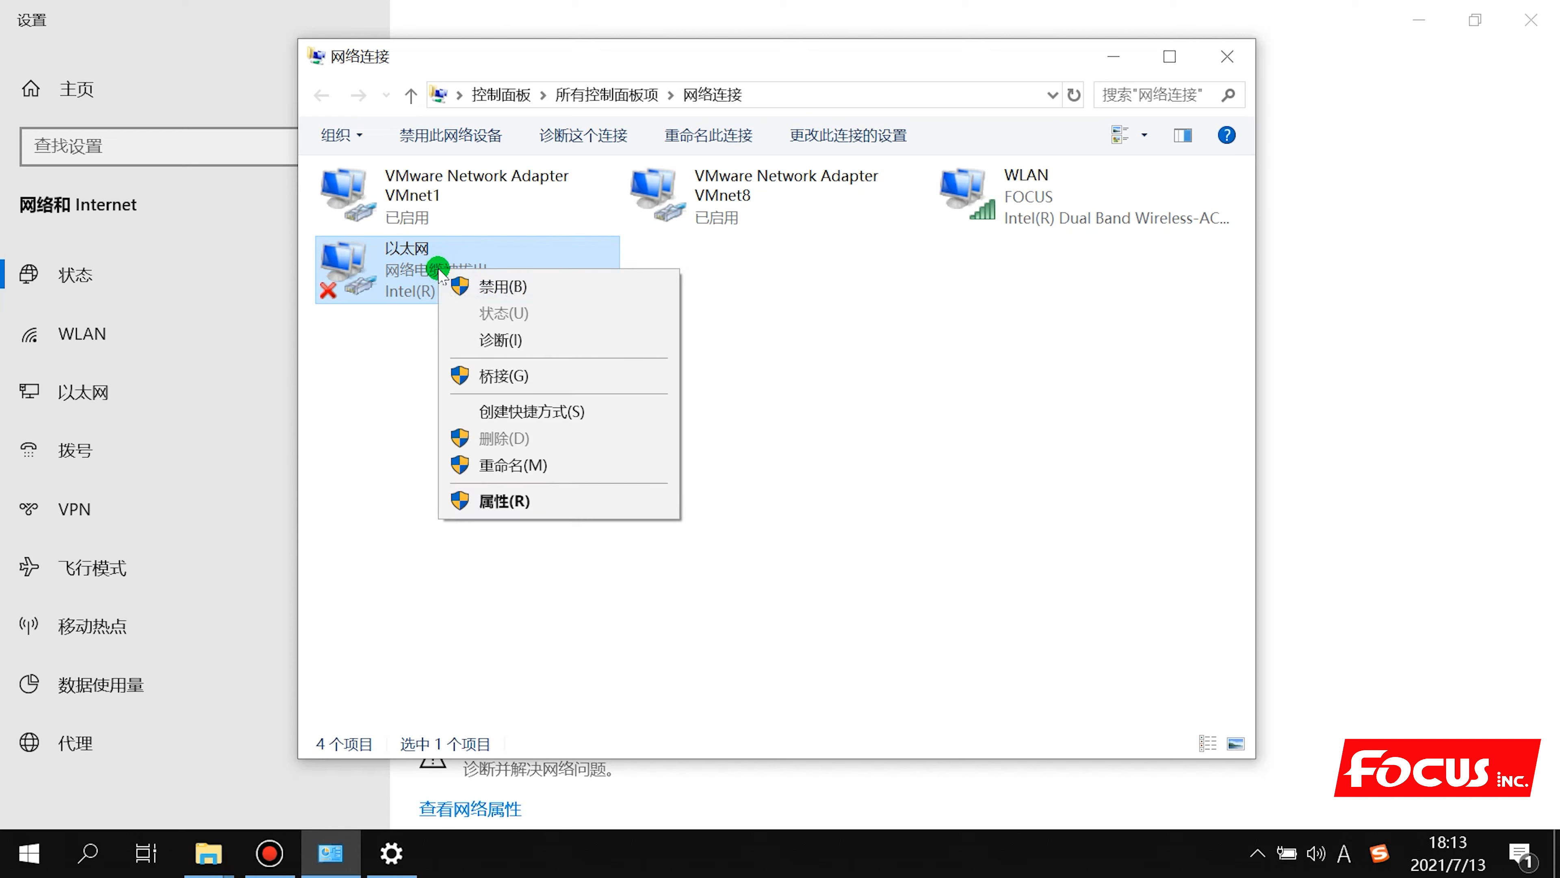
pyautogui.click(499, 501)
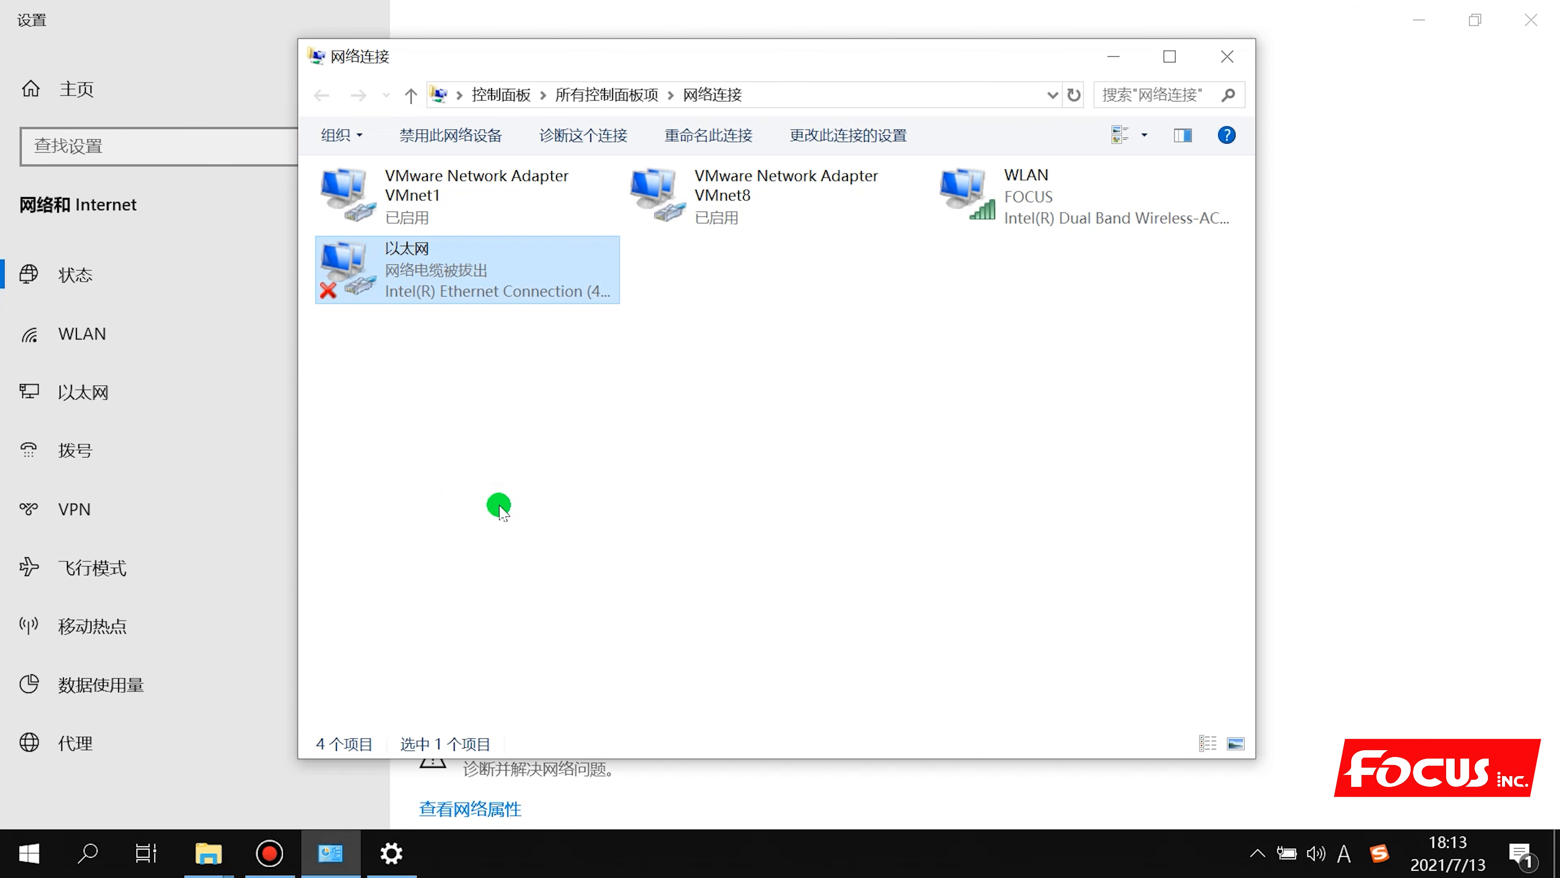
pyautogui.scroll(-2, 474, 446)
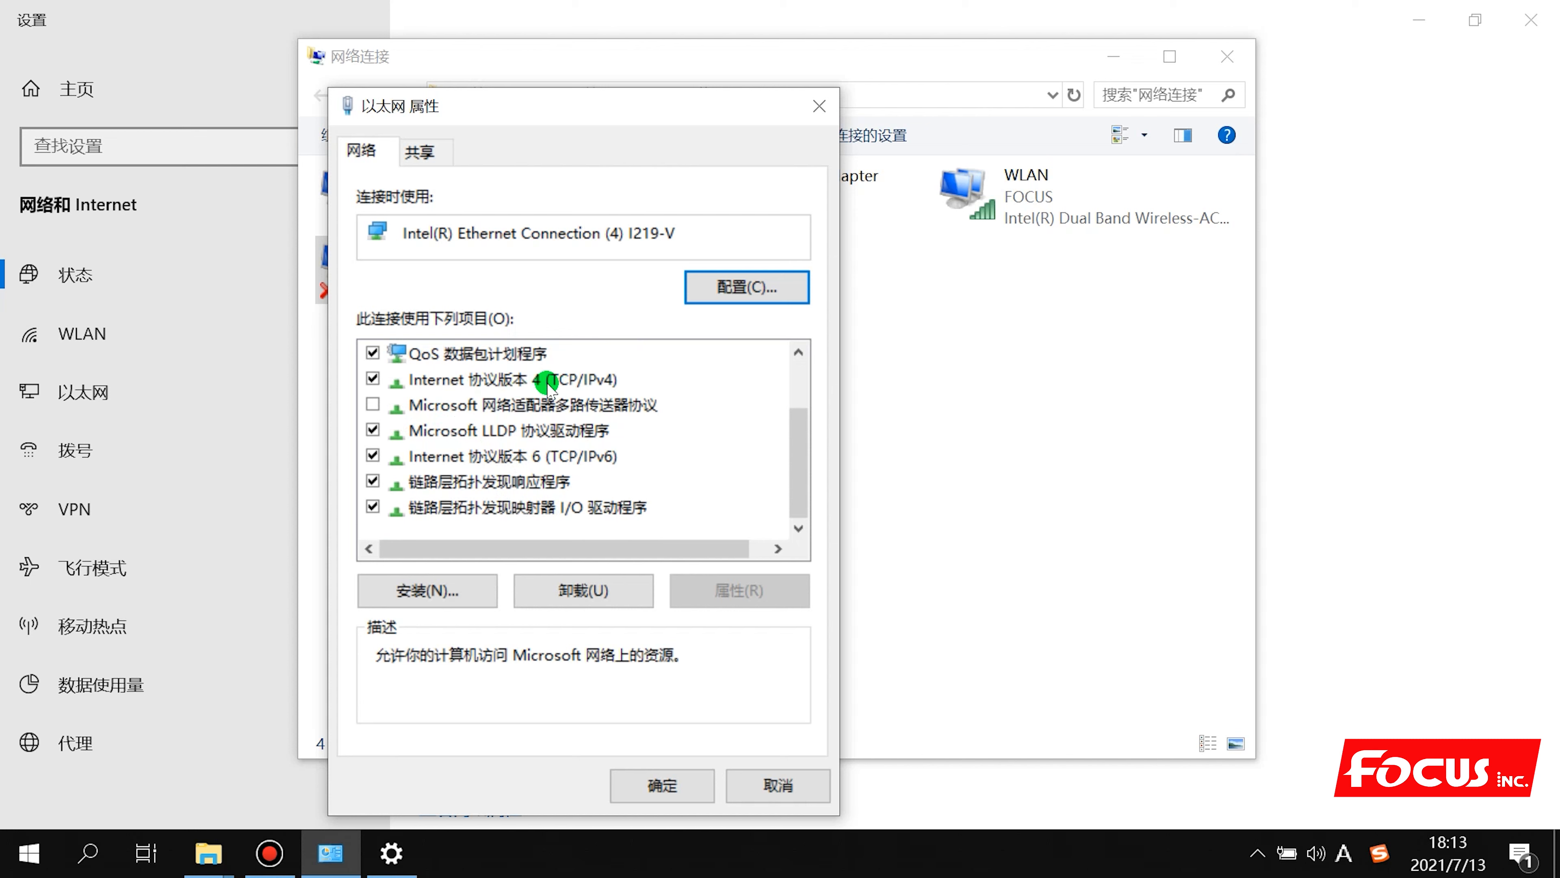
pyautogui.click(558, 381)
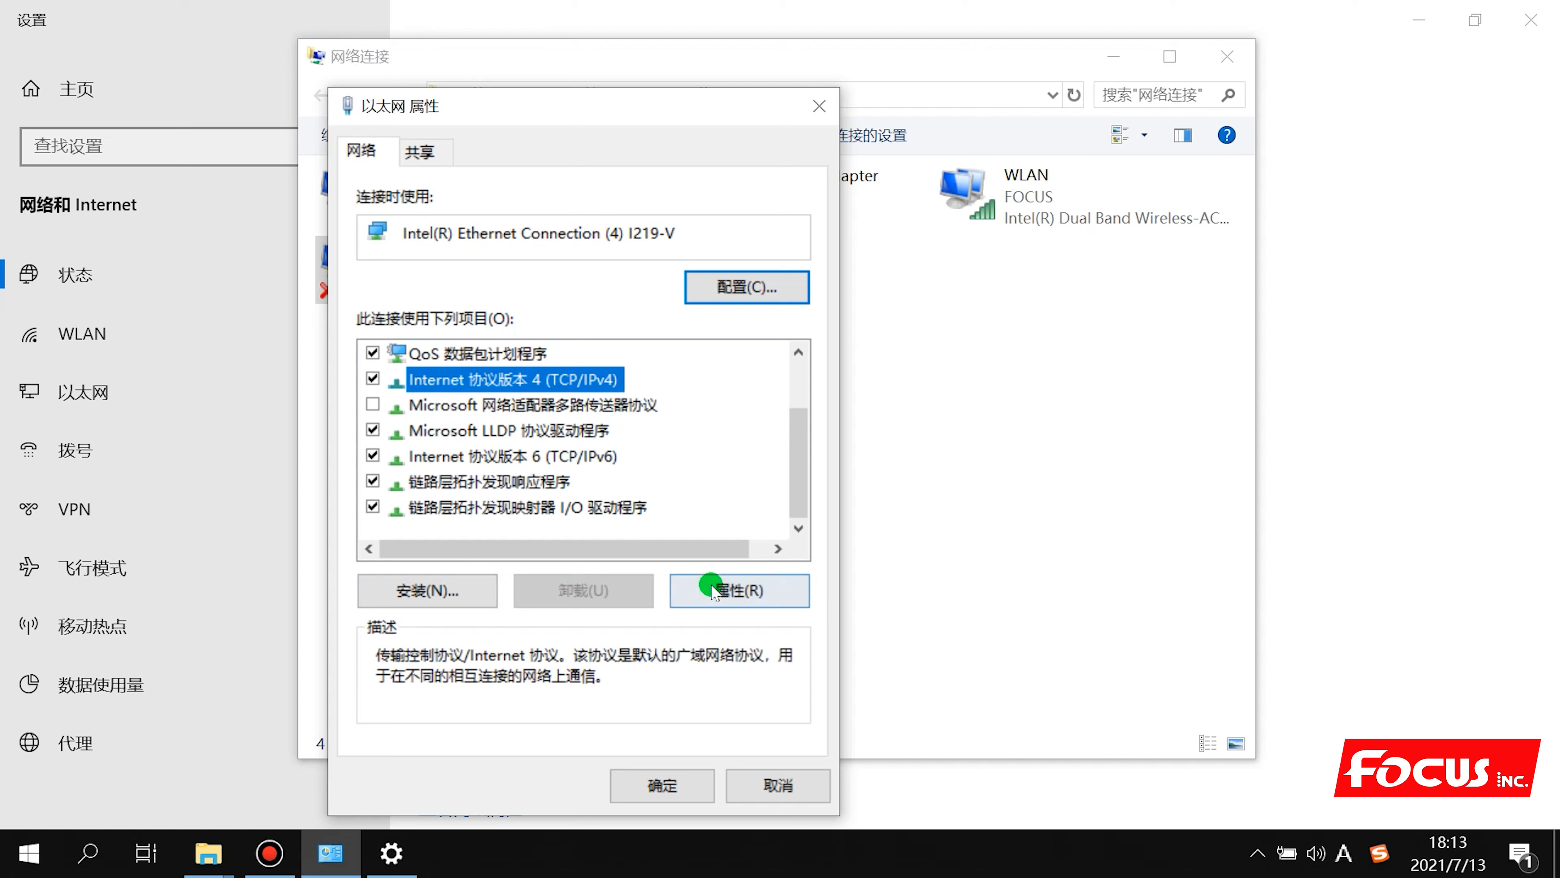
pyautogui.doubleClick(577, 381)
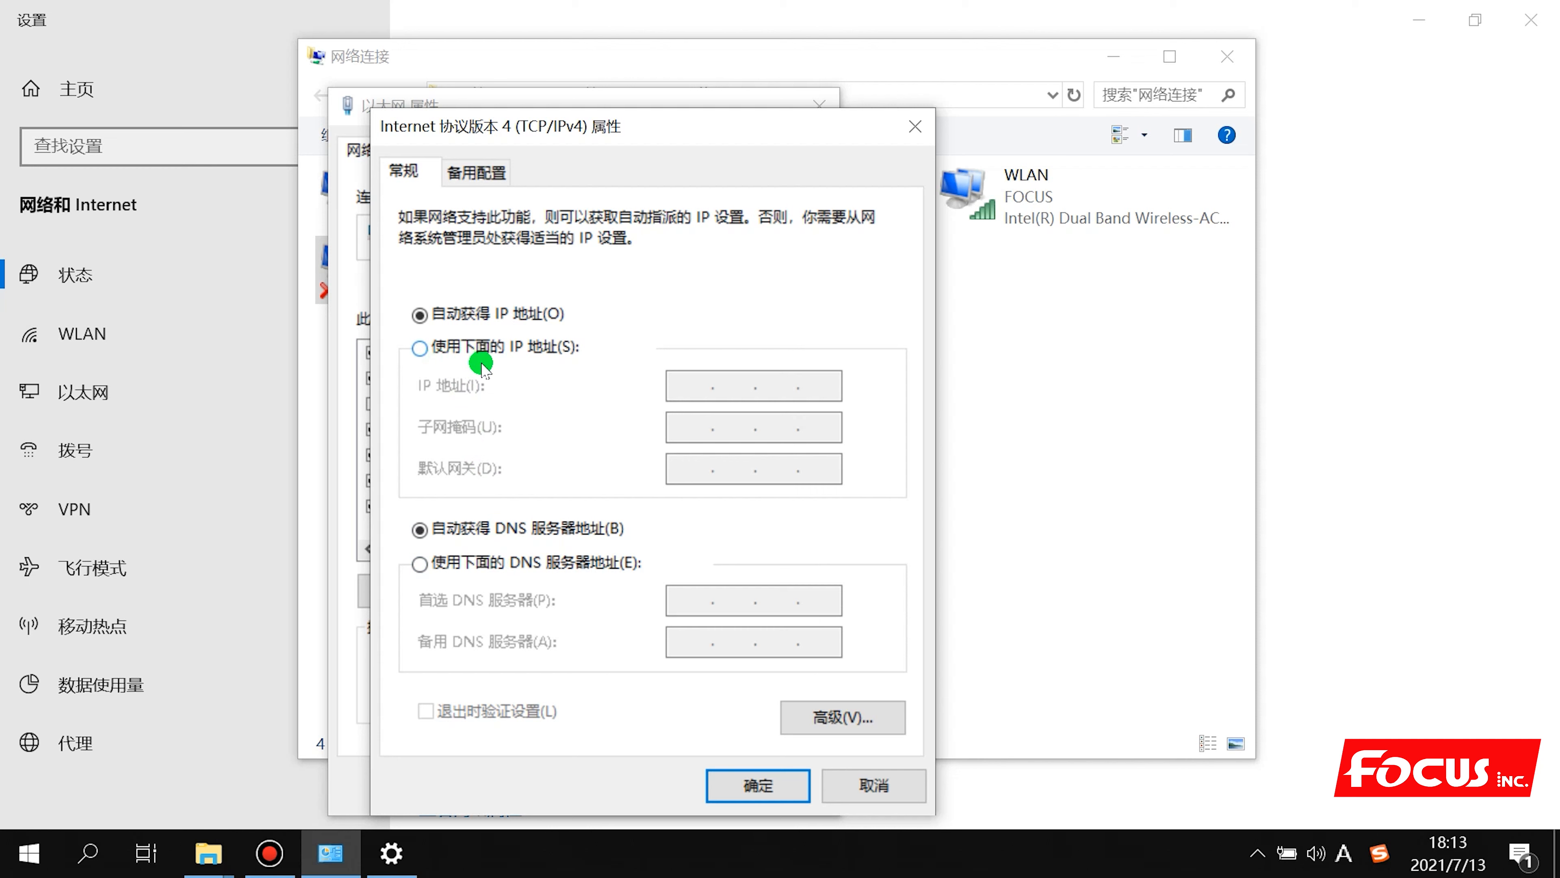
# Assign the static IP address 192.168.127.9, subnet mask 255.255.255.0 and default gateway 192.168.127.1, and confirm the IPv4 settings
pyautogui.click(418, 349)
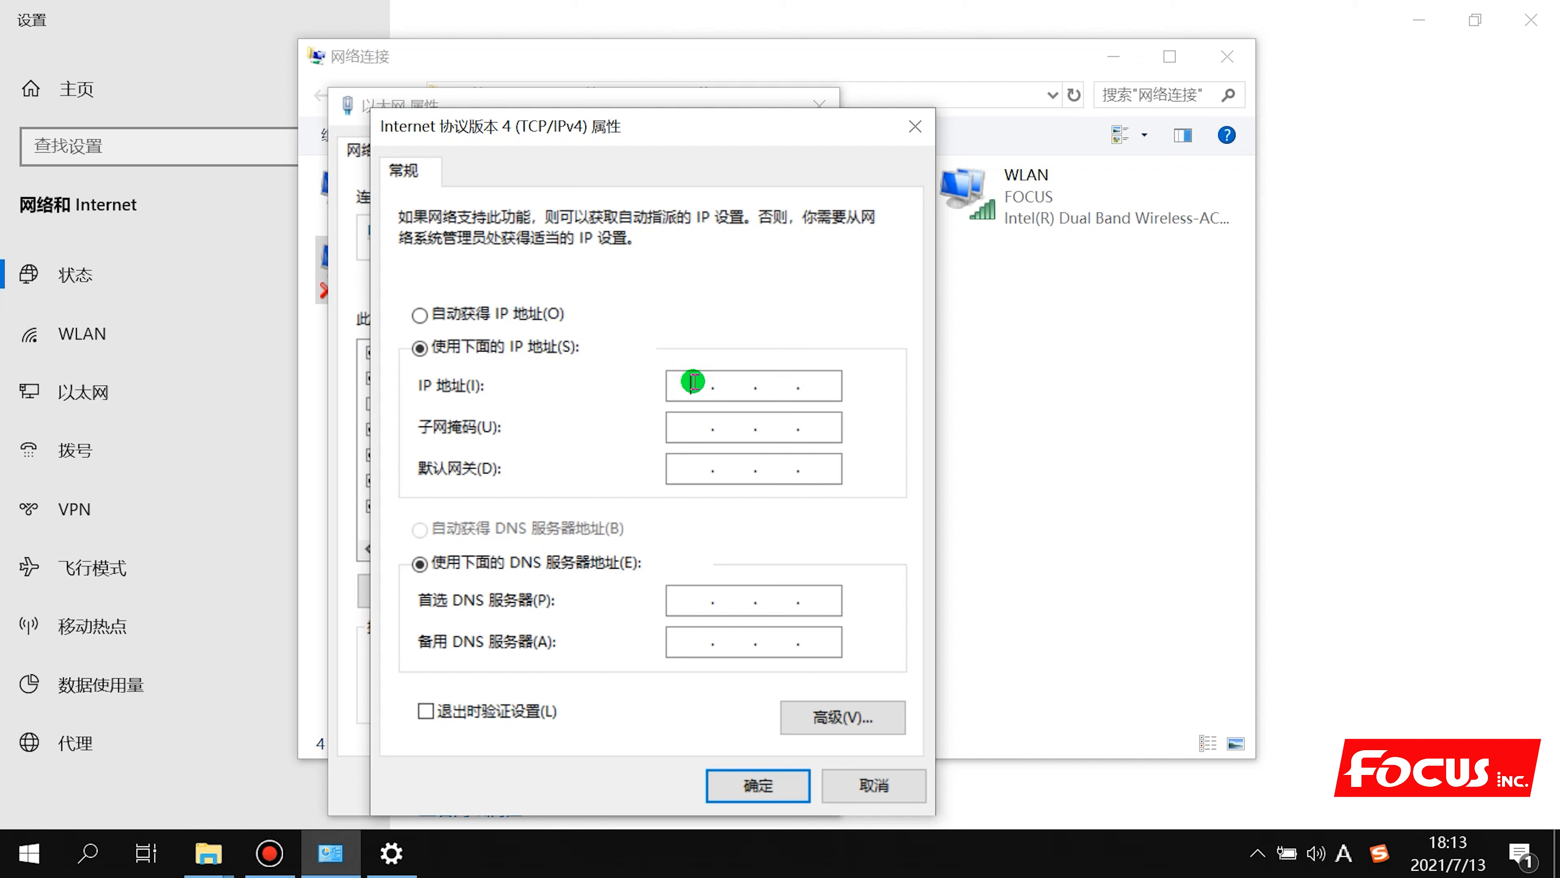
pyautogui.write('192.168.127.9')
pyautogui.click(692, 415)
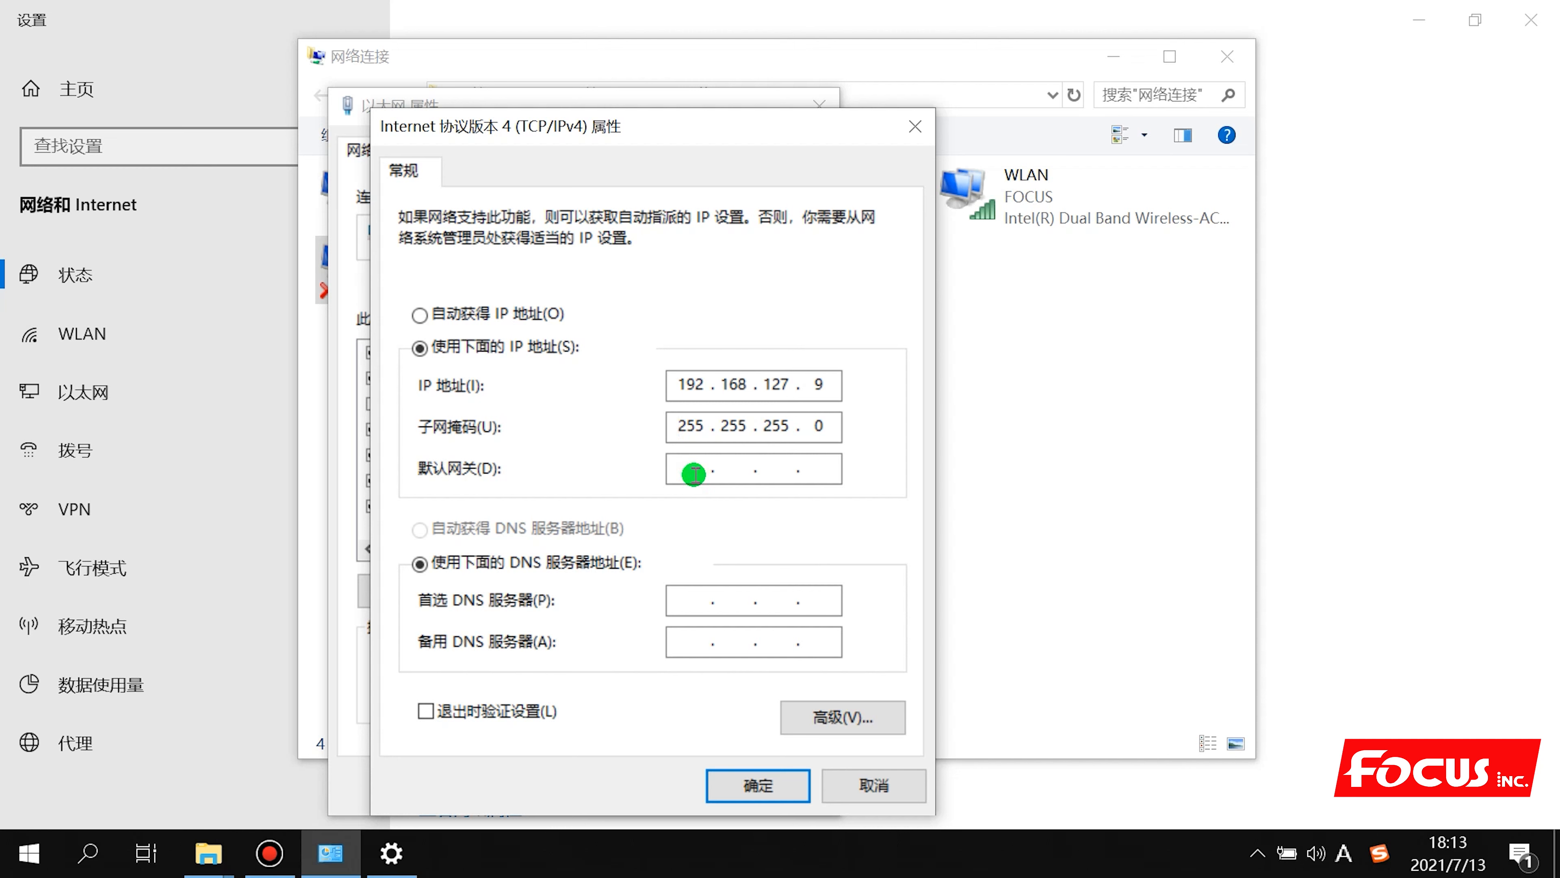
pyautogui.write('192 . 168 . 127 . 1')
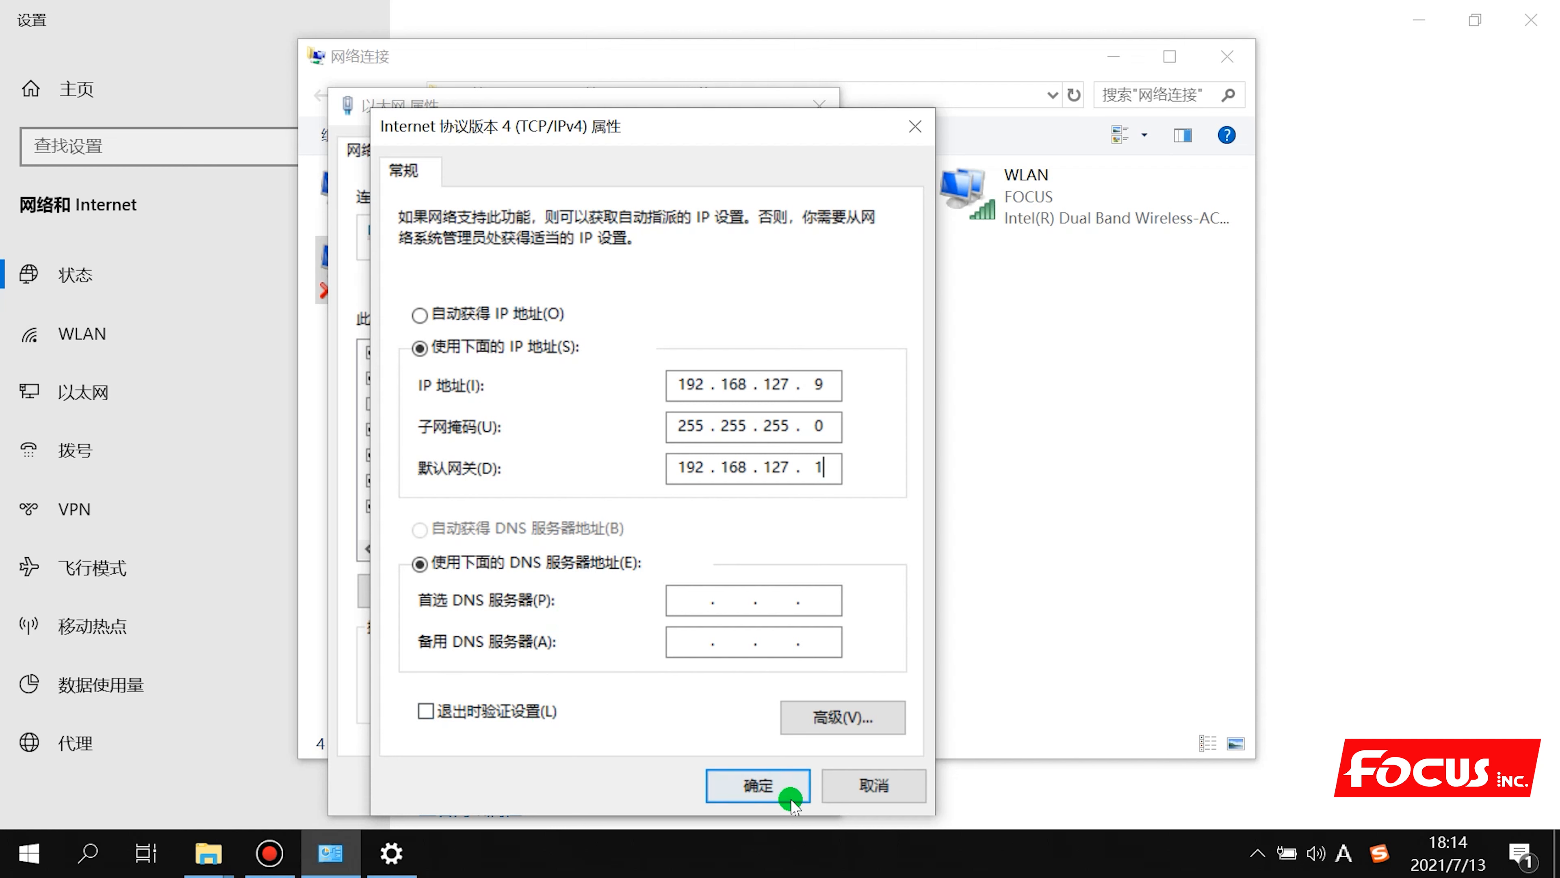
pyautogui.click(758, 786)
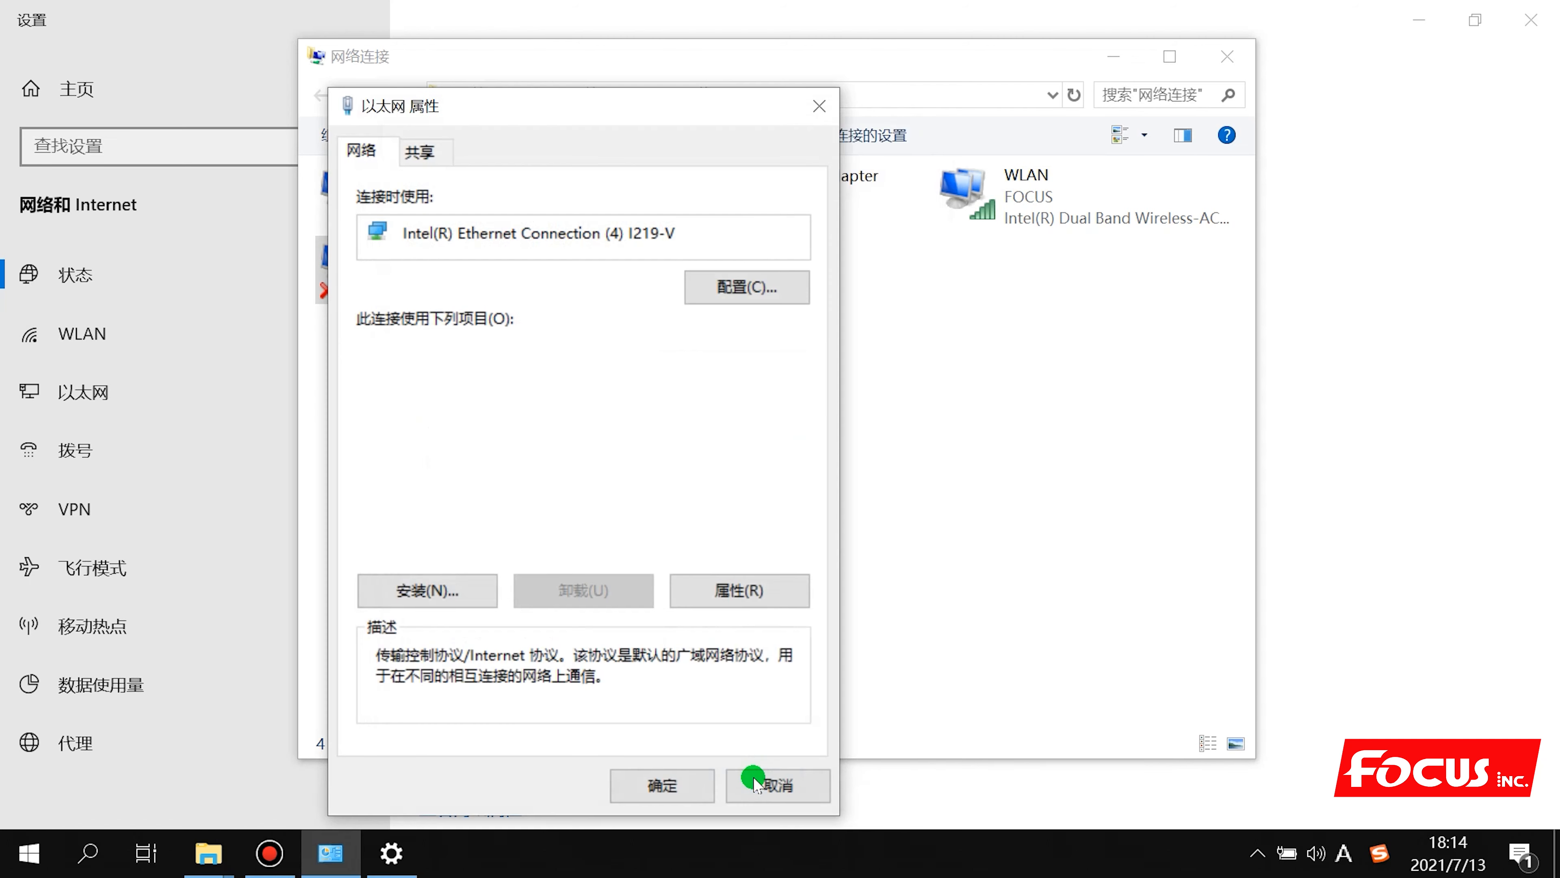
# Reopen the TCP/IPv4 properties to check the saved static address, and close them
pyautogui.click(547, 458)
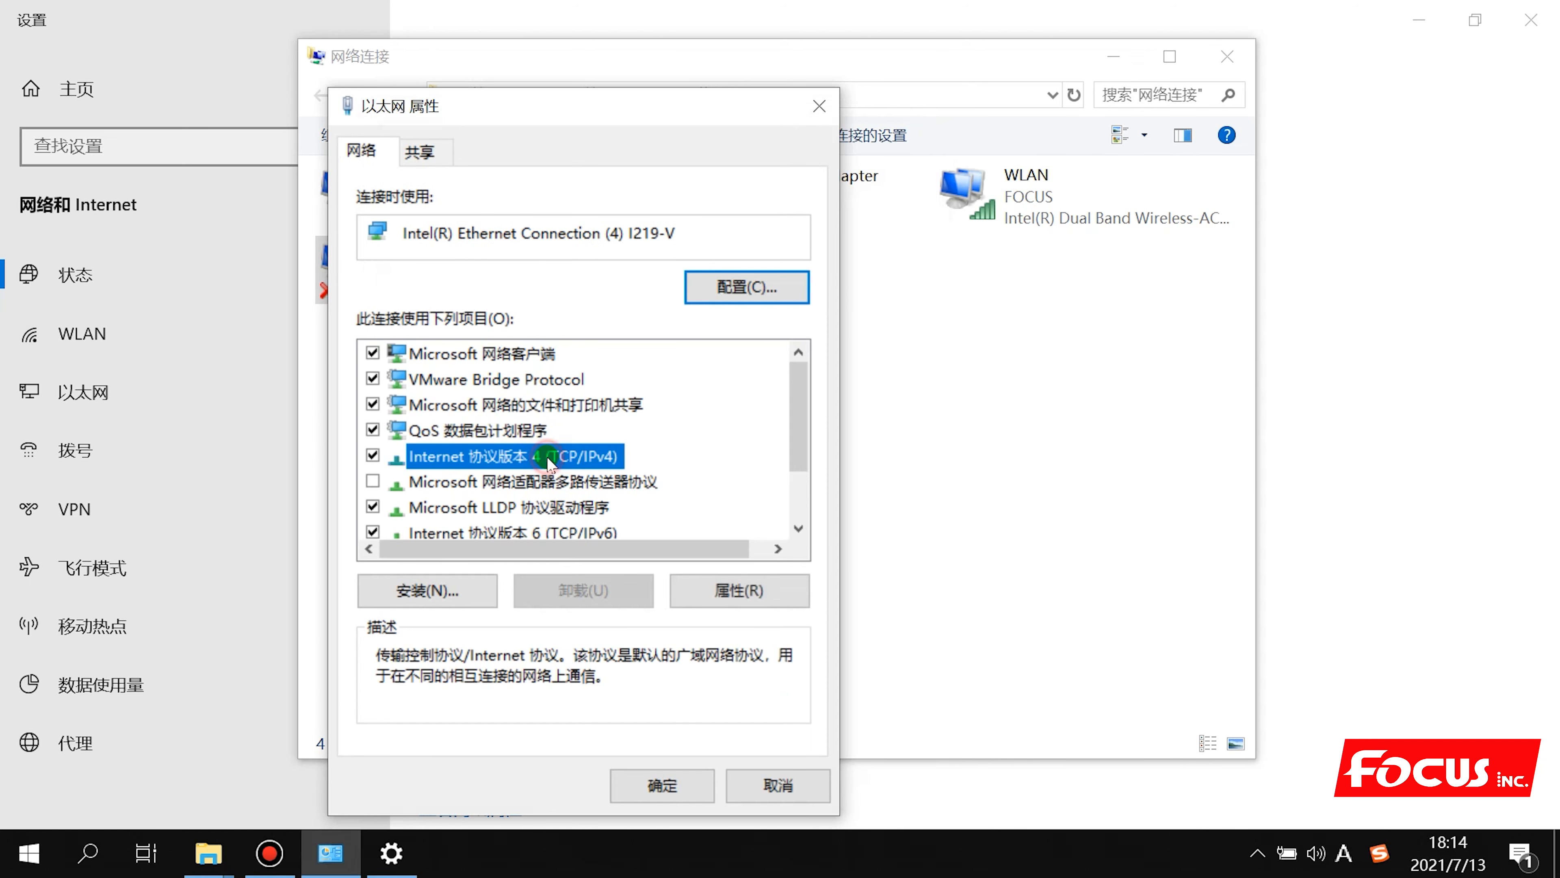
pyautogui.doubleClick(581, 458)
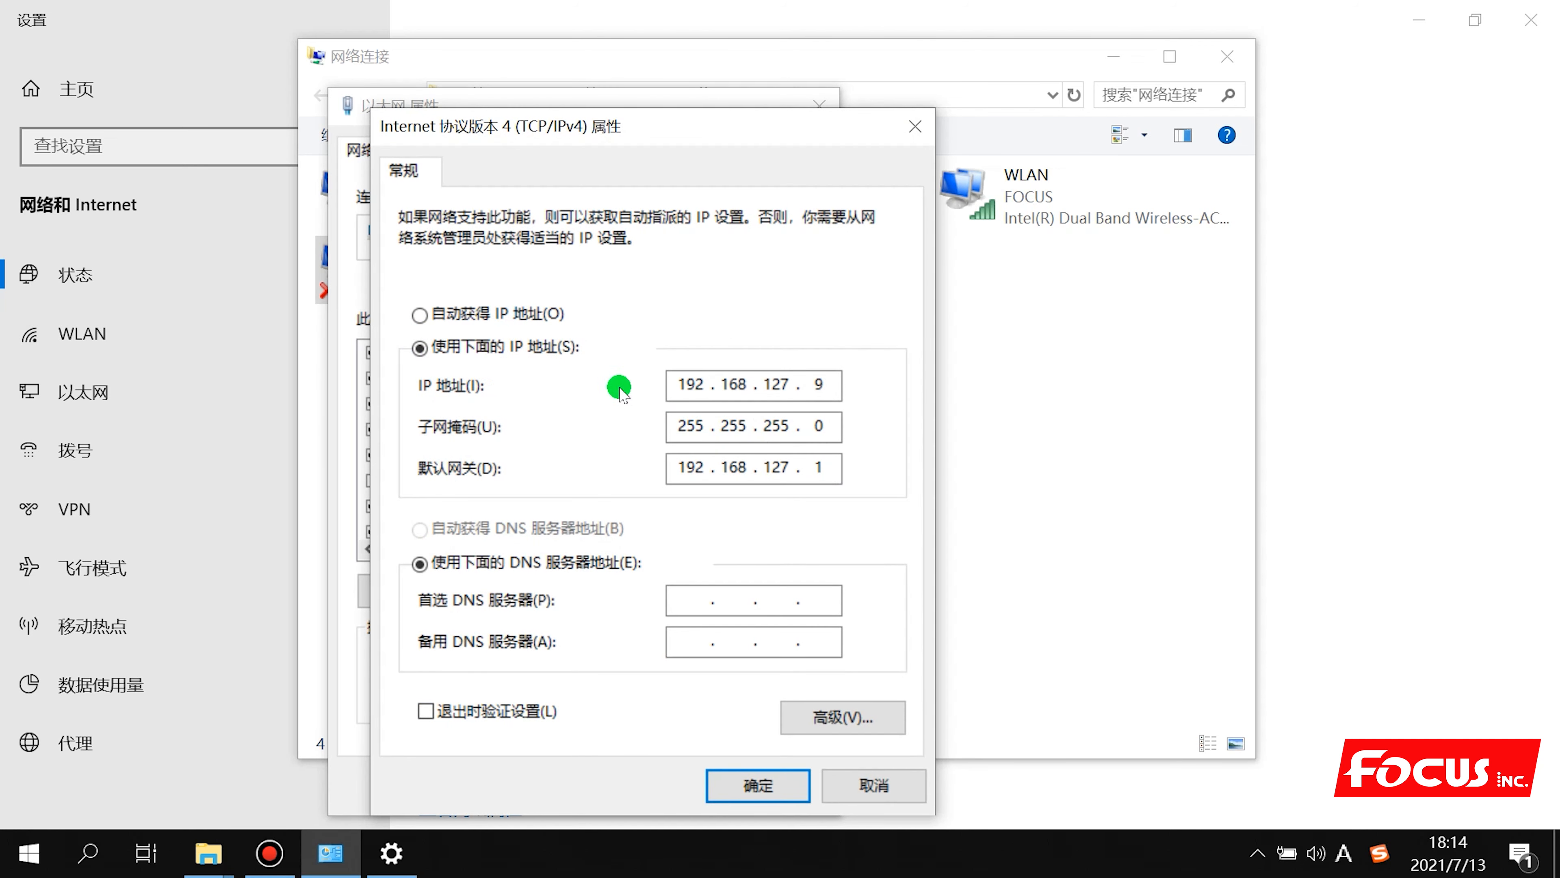
pyautogui.click(753, 781)
# Review the TCP/IPv6 properties and the TCP/IPv4 properties once more, cancelling both without changes
pyautogui.scroll(-1, 583, 501)
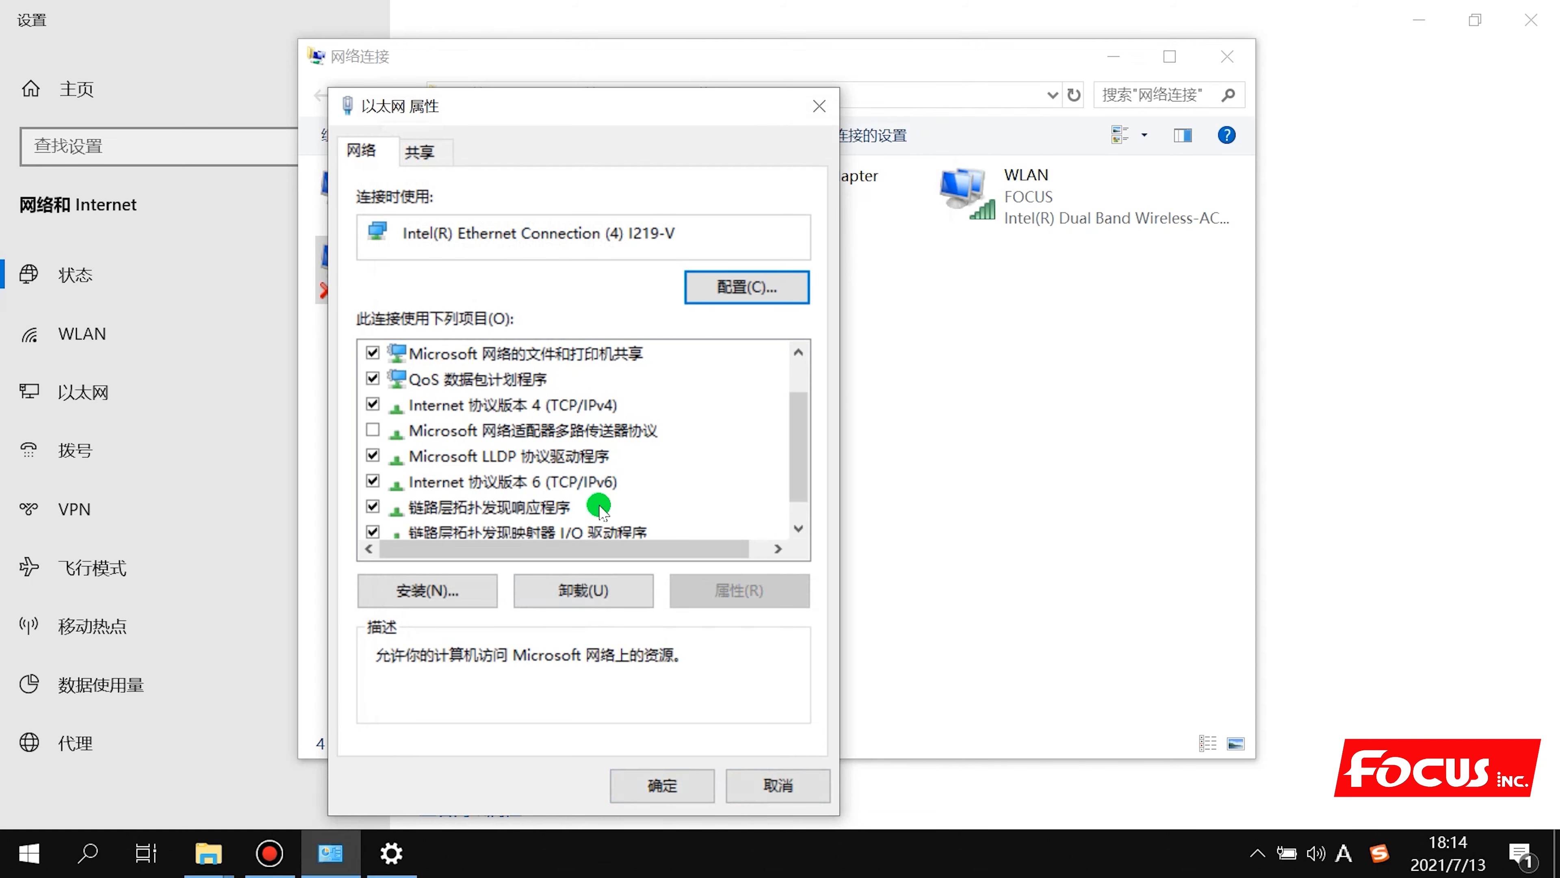
pyautogui.click(566, 483)
pyautogui.doubleClick(565, 483)
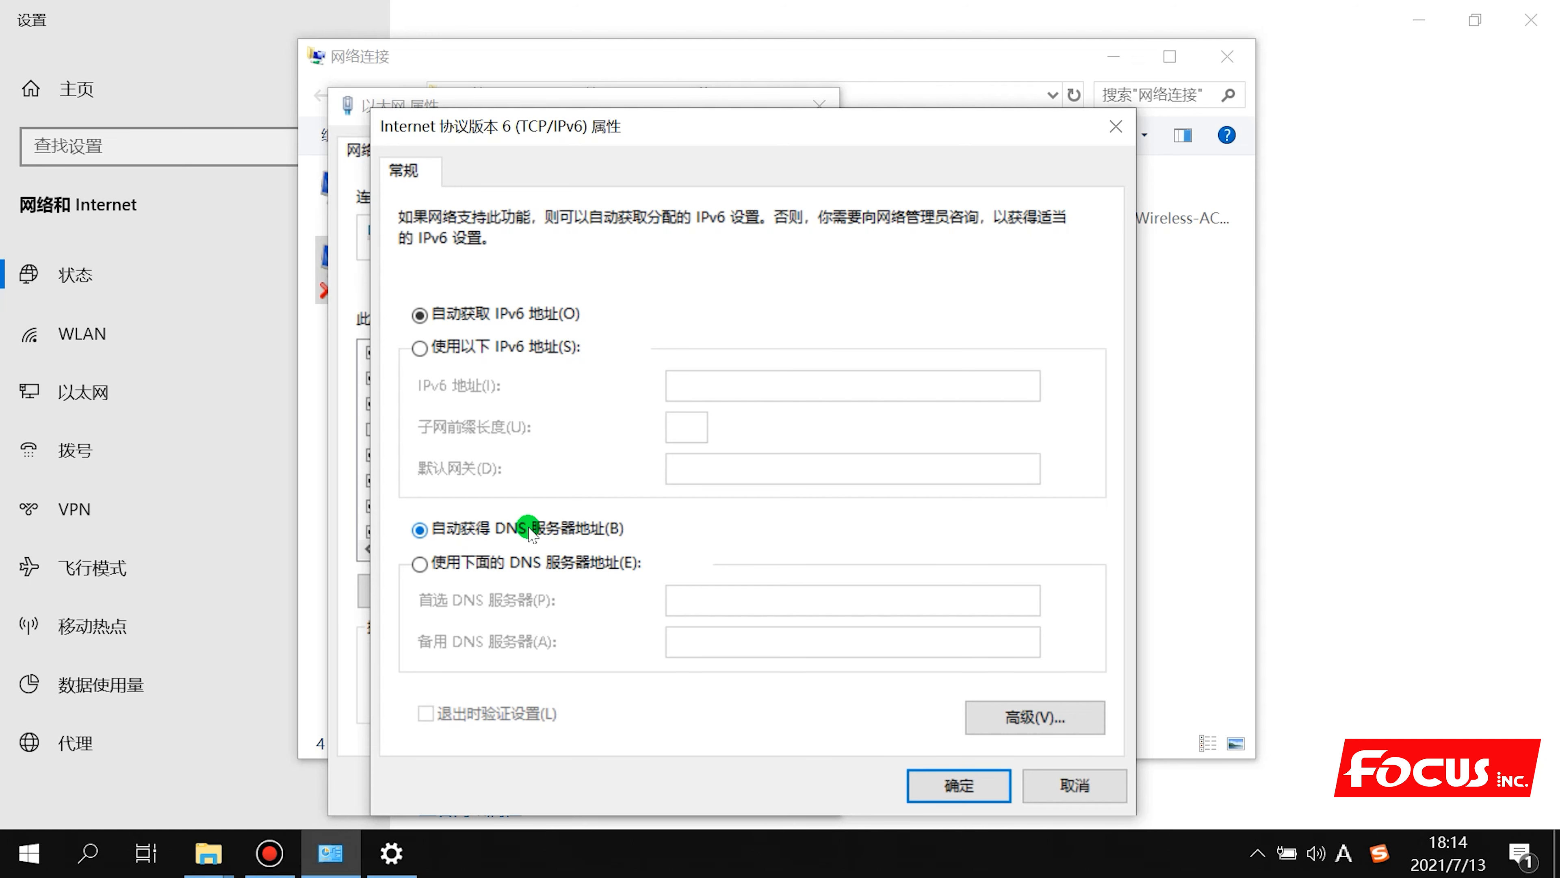
pyautogui.click(1057, 789)
pyautogui.doubleClick(562, 402)
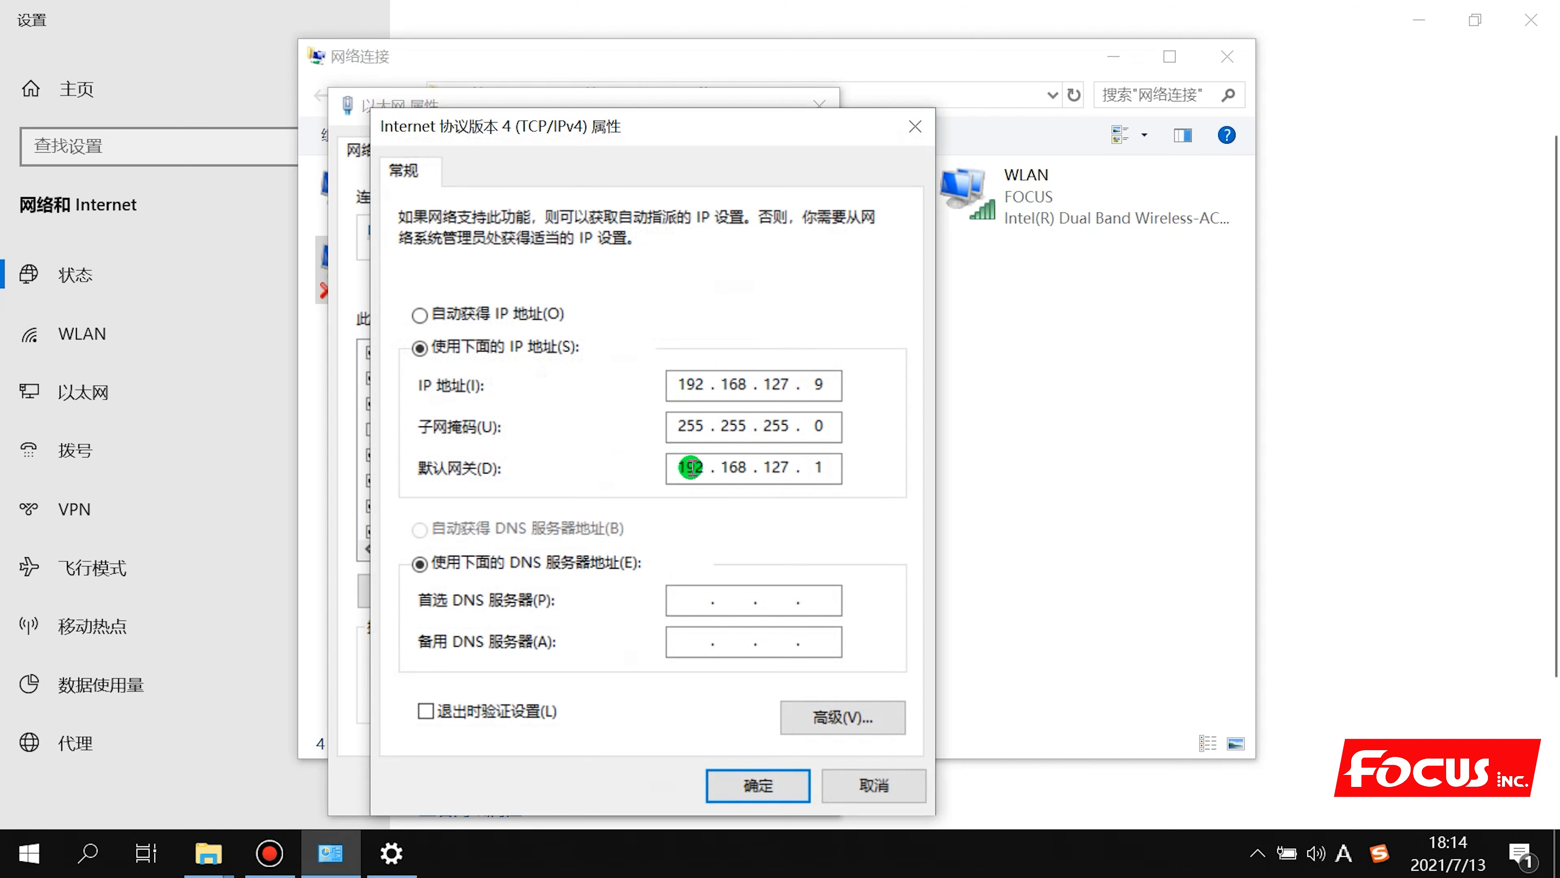
pyautogui.click(874, 786)
# Confirm the Ethernet adapter properties and clear the network windows from the desktop
pyautogui.click(662, 789)
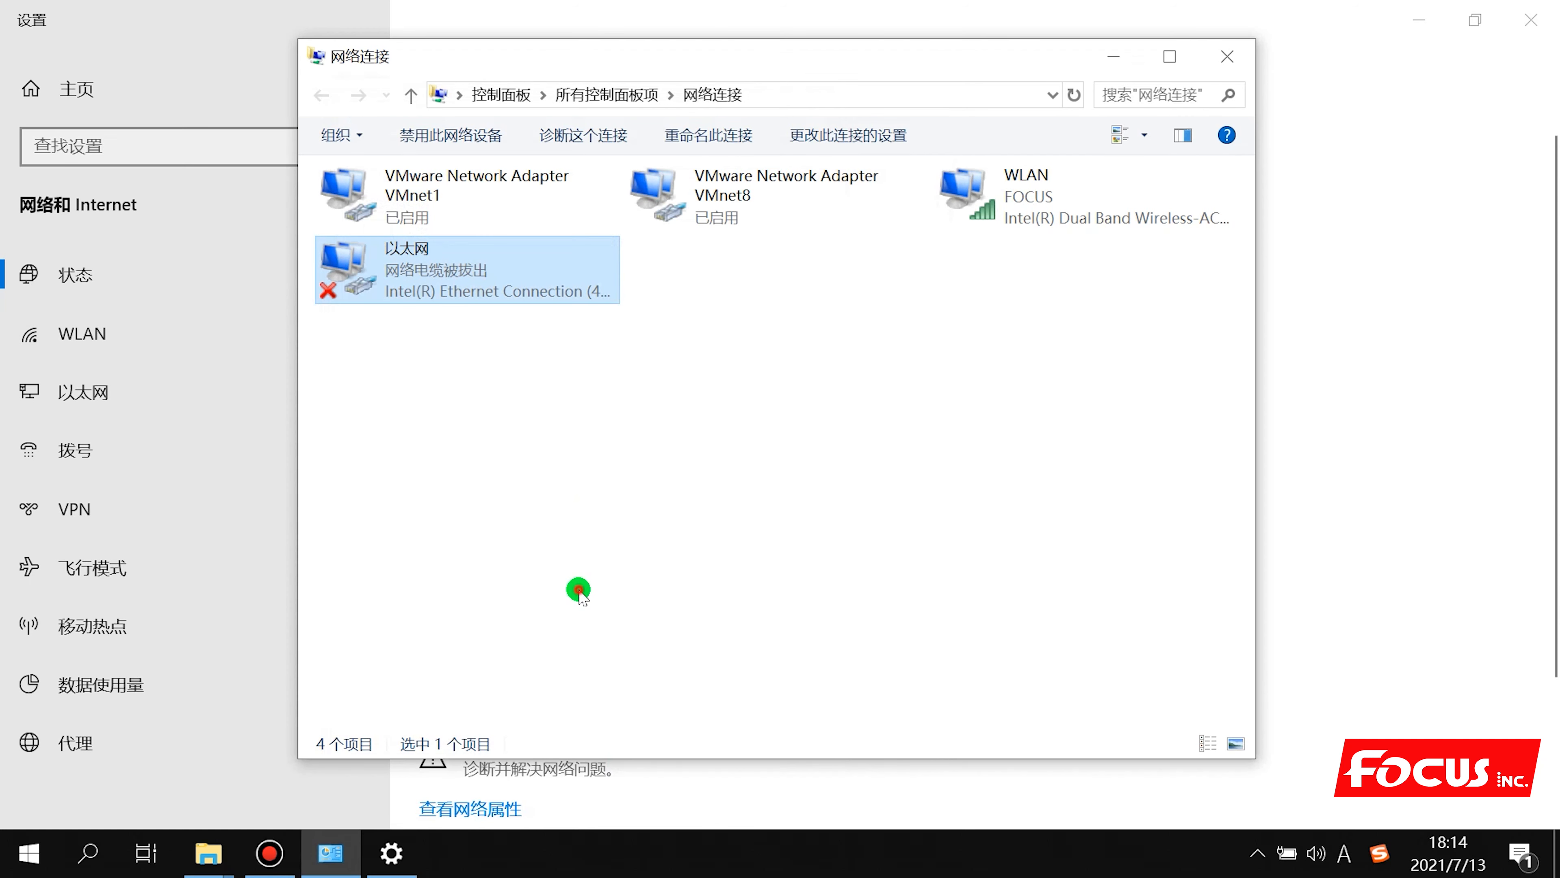
pyautogui.click(1222, 57)
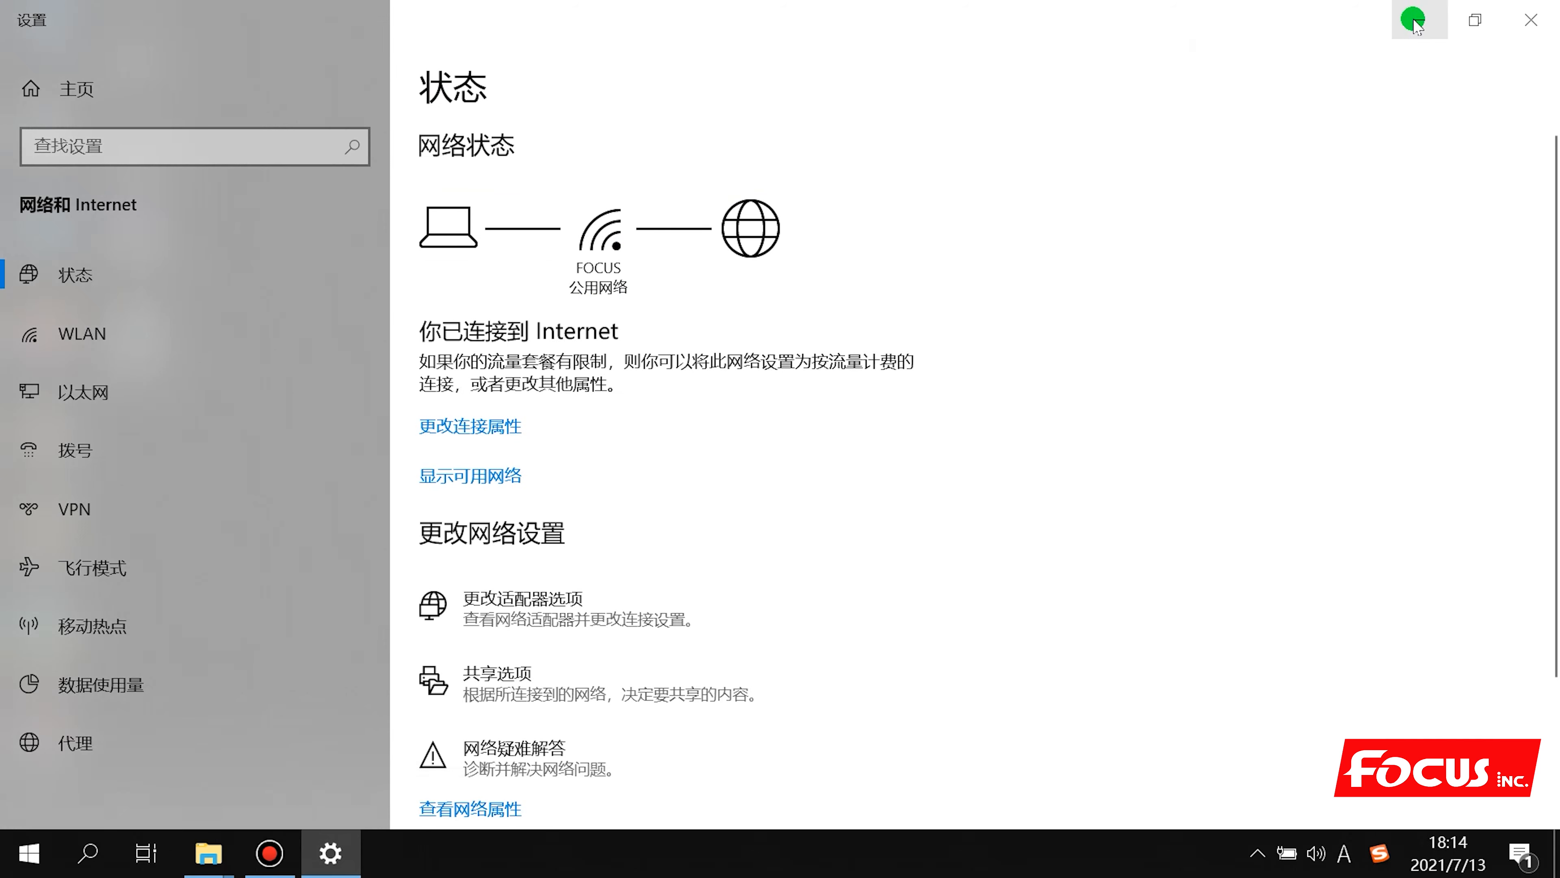
pyautogui.click(1418, 18)
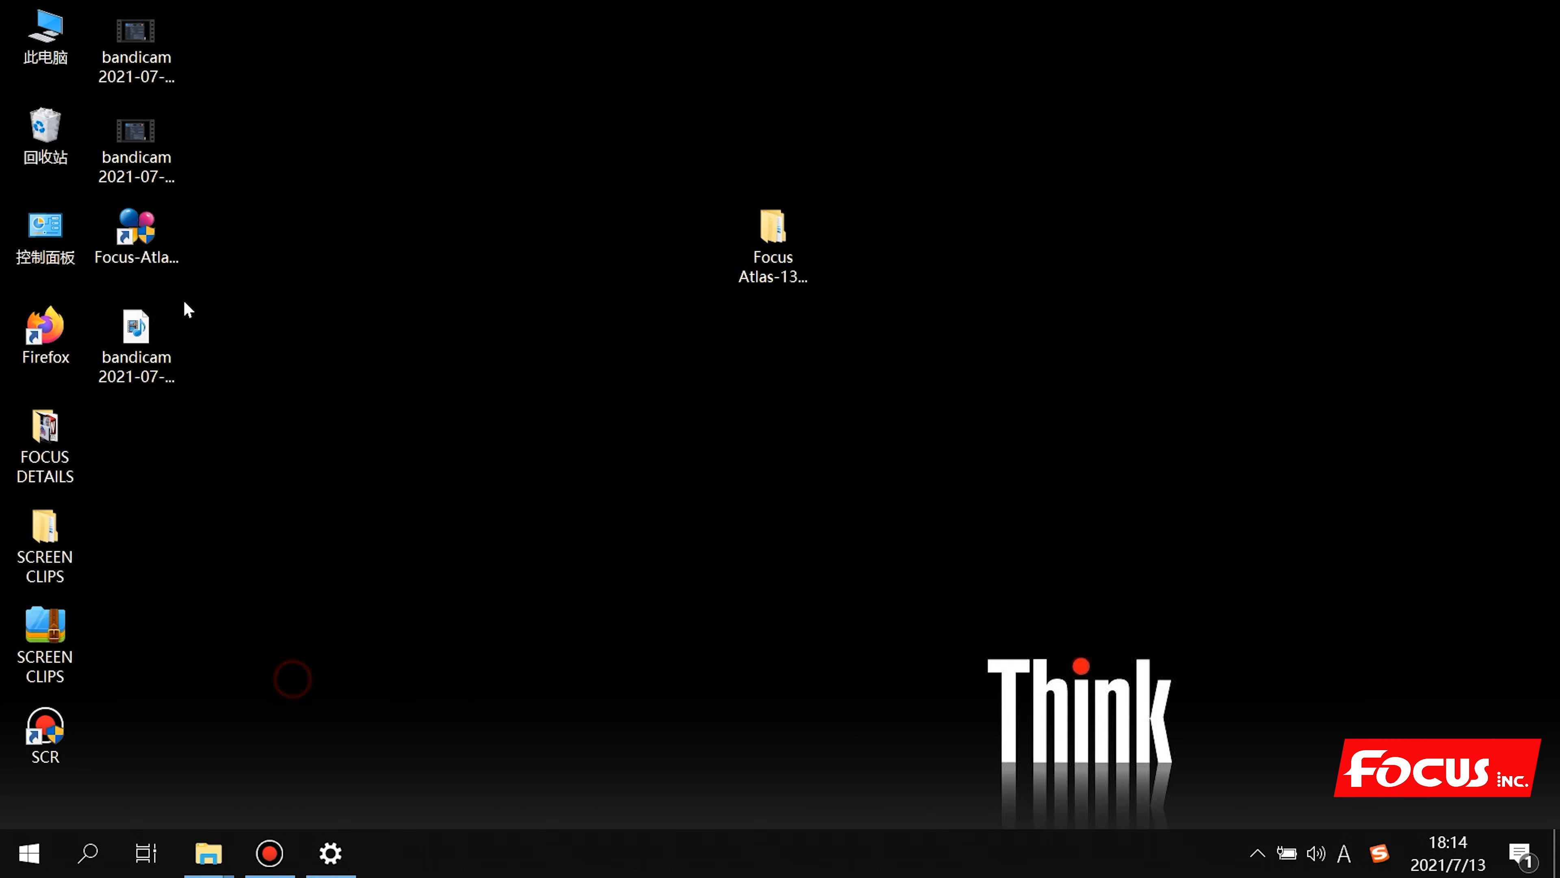
# Launch Focus-Atlas-1311 from its desktop shortcut and open the advanced Net Setting dialog
pyautogui.click(145, 229)
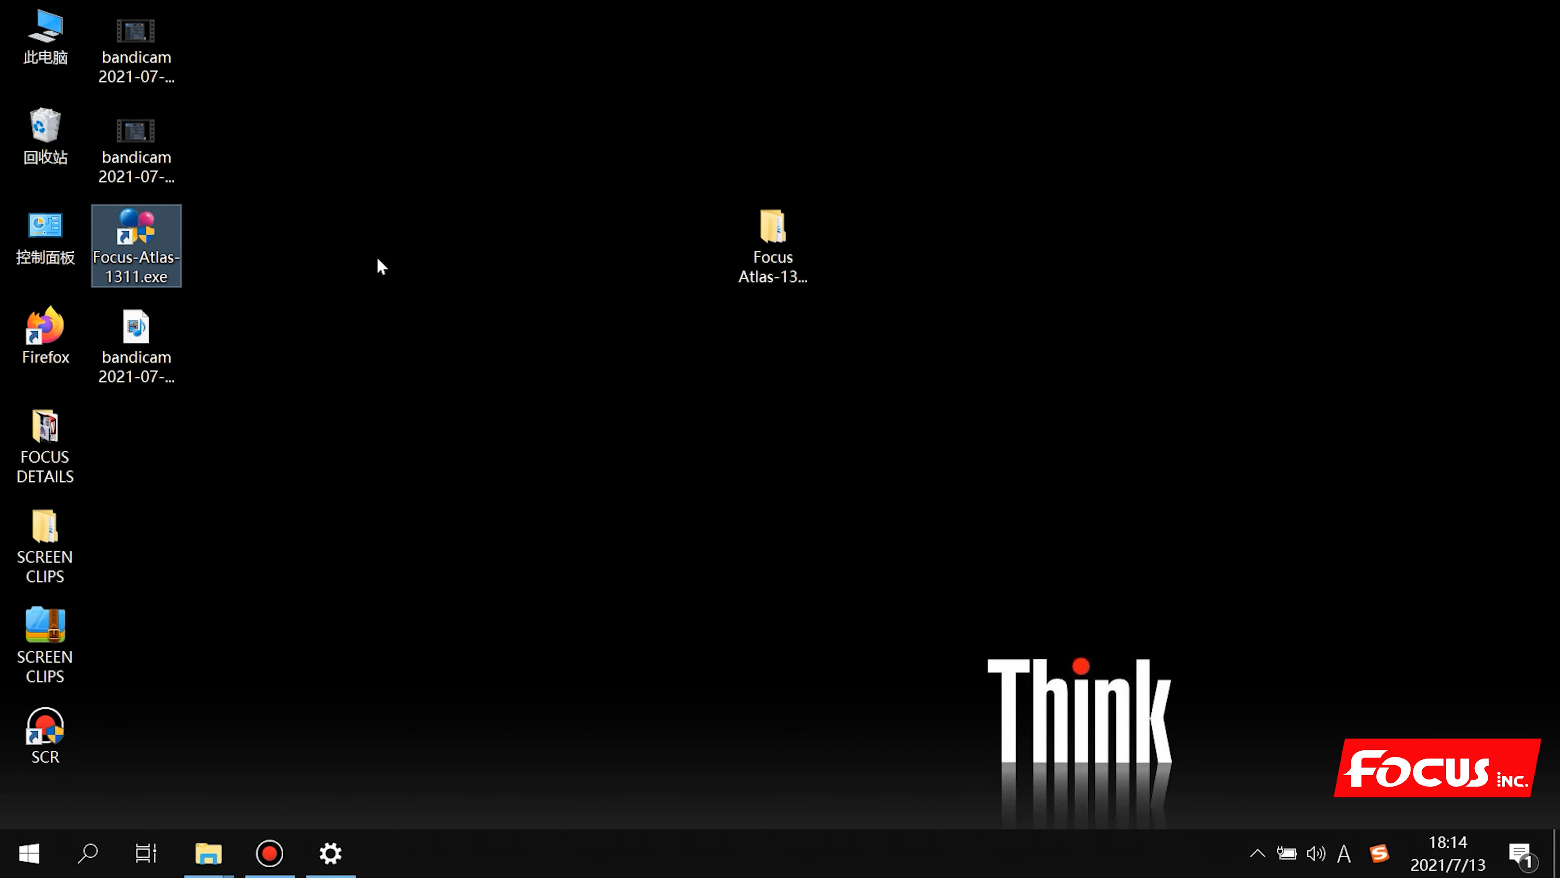
pyautogui.click(565, 631)
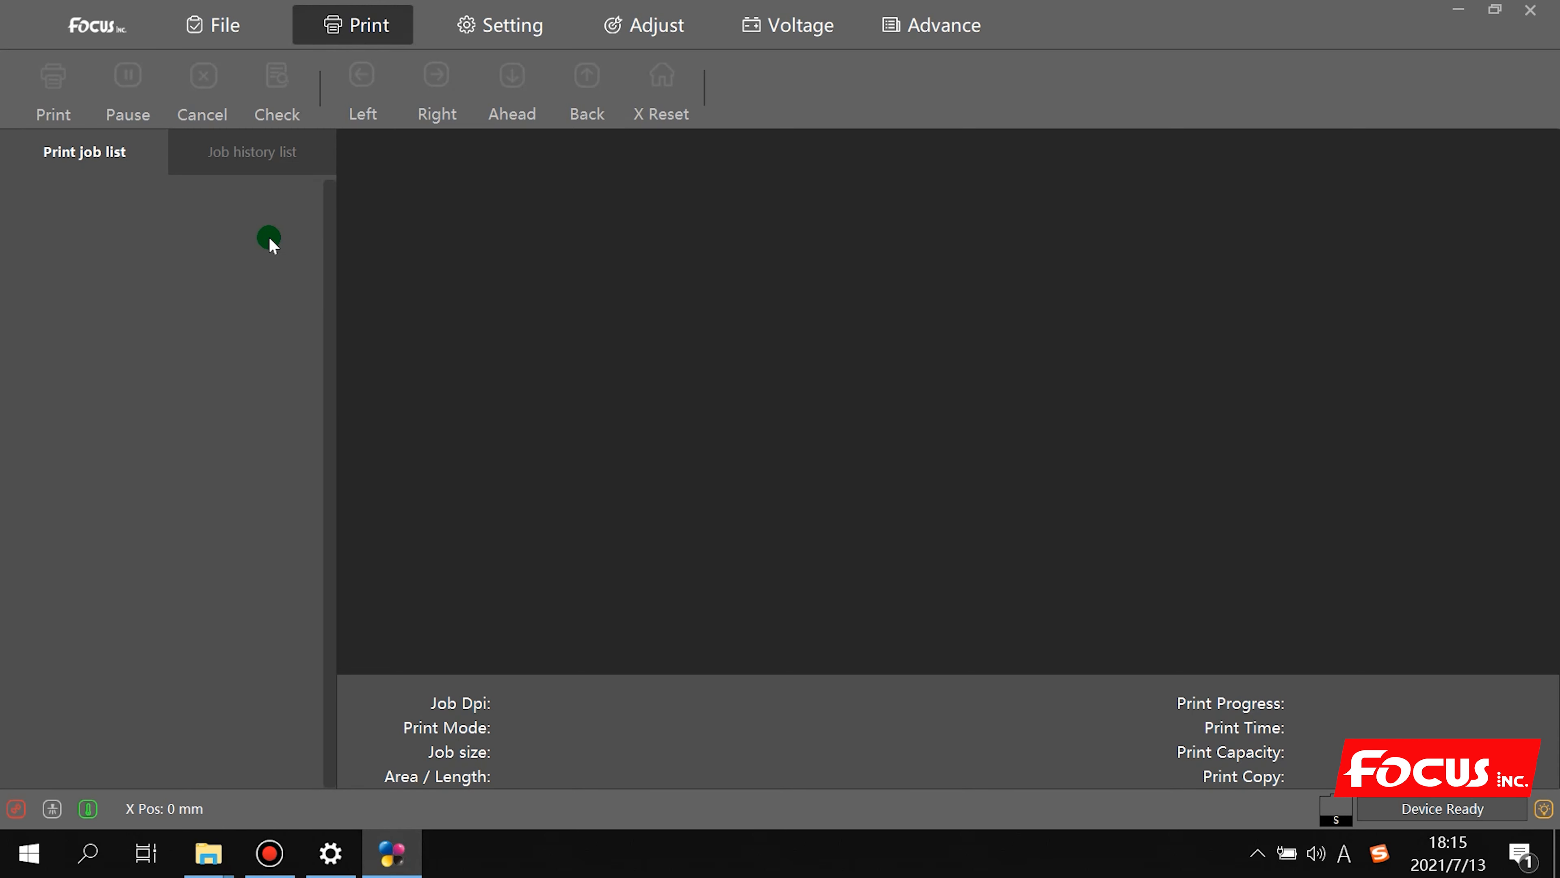
pyautogui.click(929, 28)
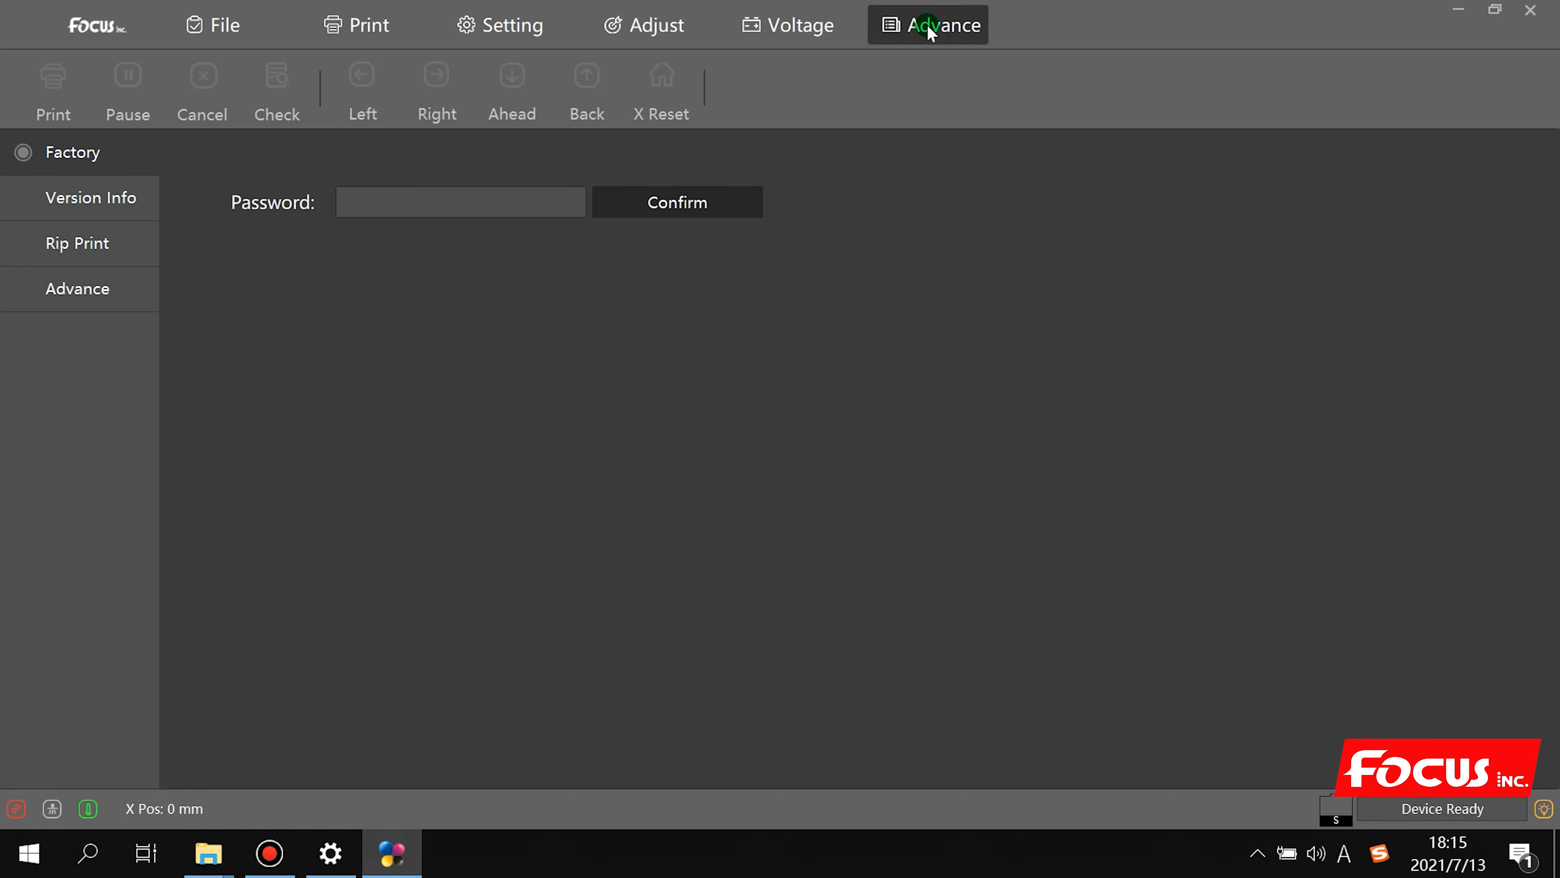
pyautogui.click(77, 299)
pyautogui.click(288, 239)
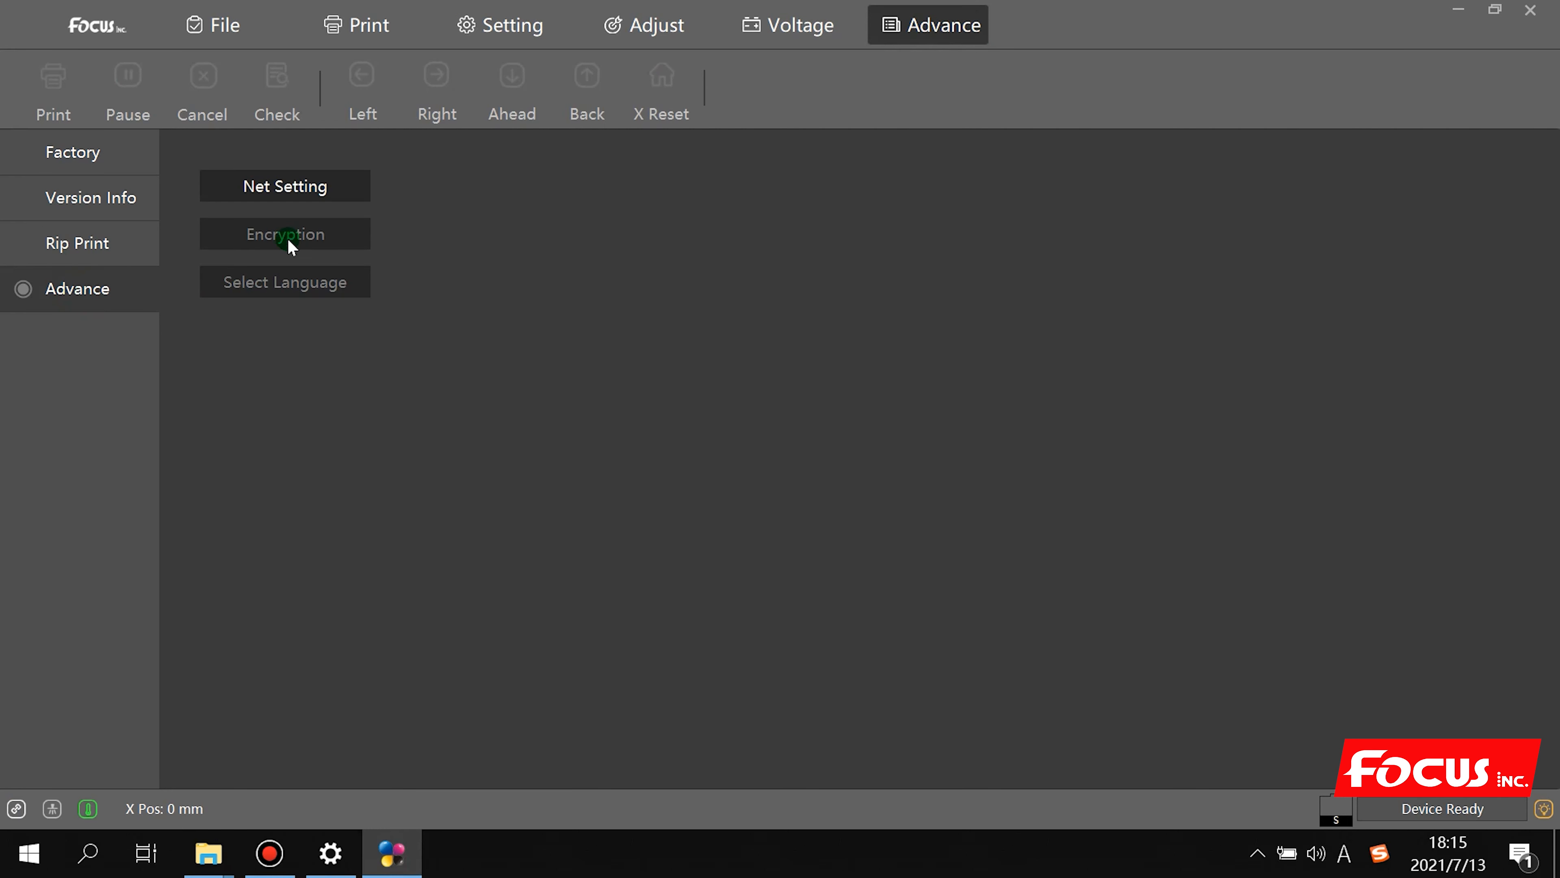
pyautogui.click(265, 192)
# Choose TCP communication and select 以太网 as the Ethernet adapter in the network settings
pyautogui.click(834, 297)
pyautogui.click(862, 298)
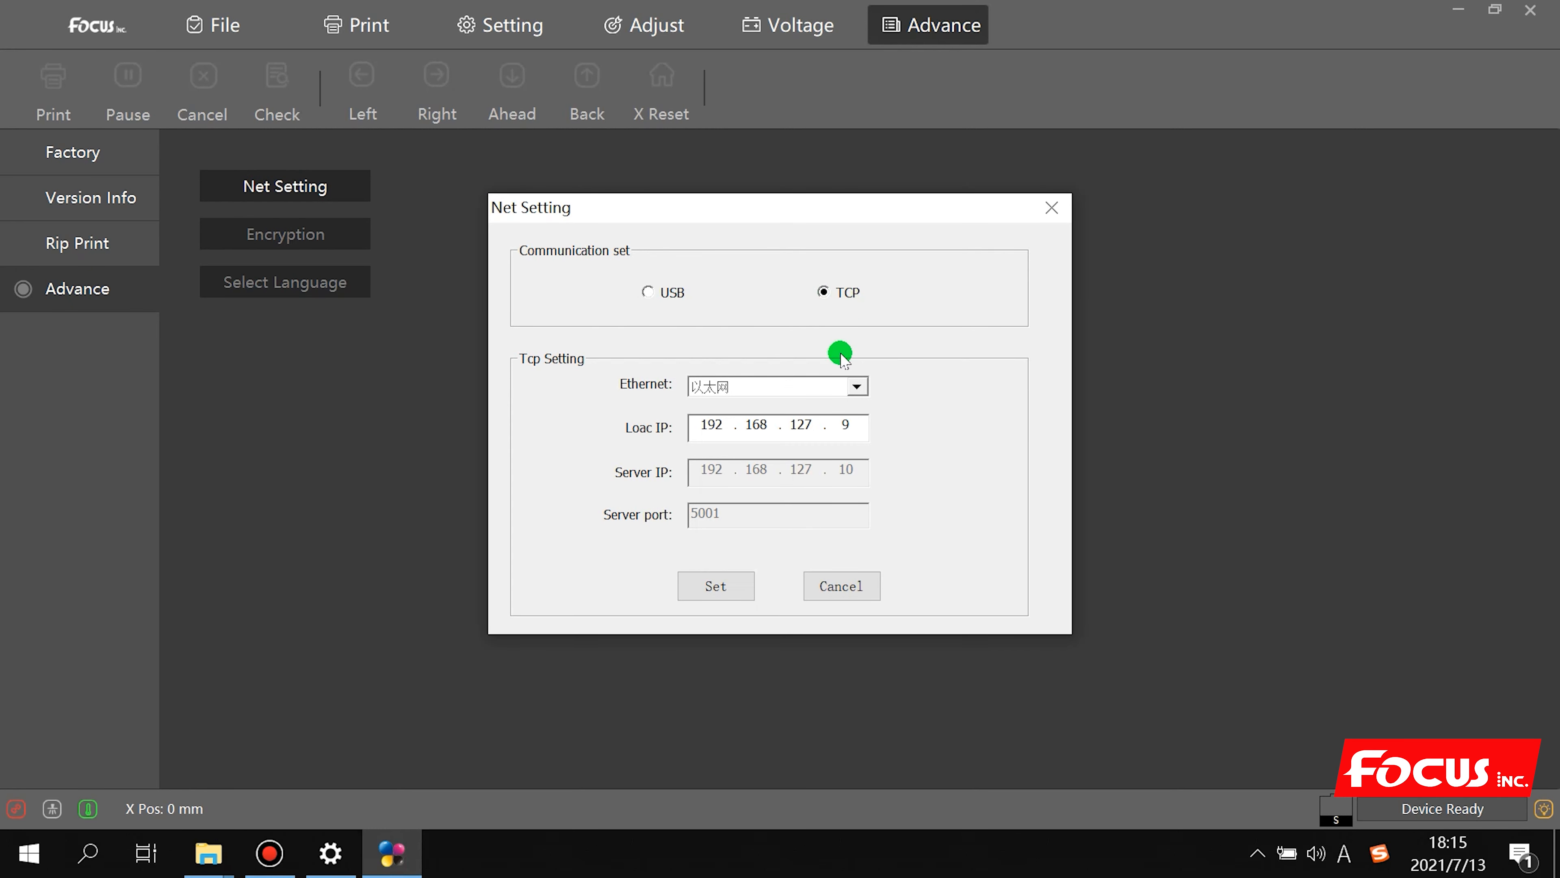
pyautogui.click(830, 386)
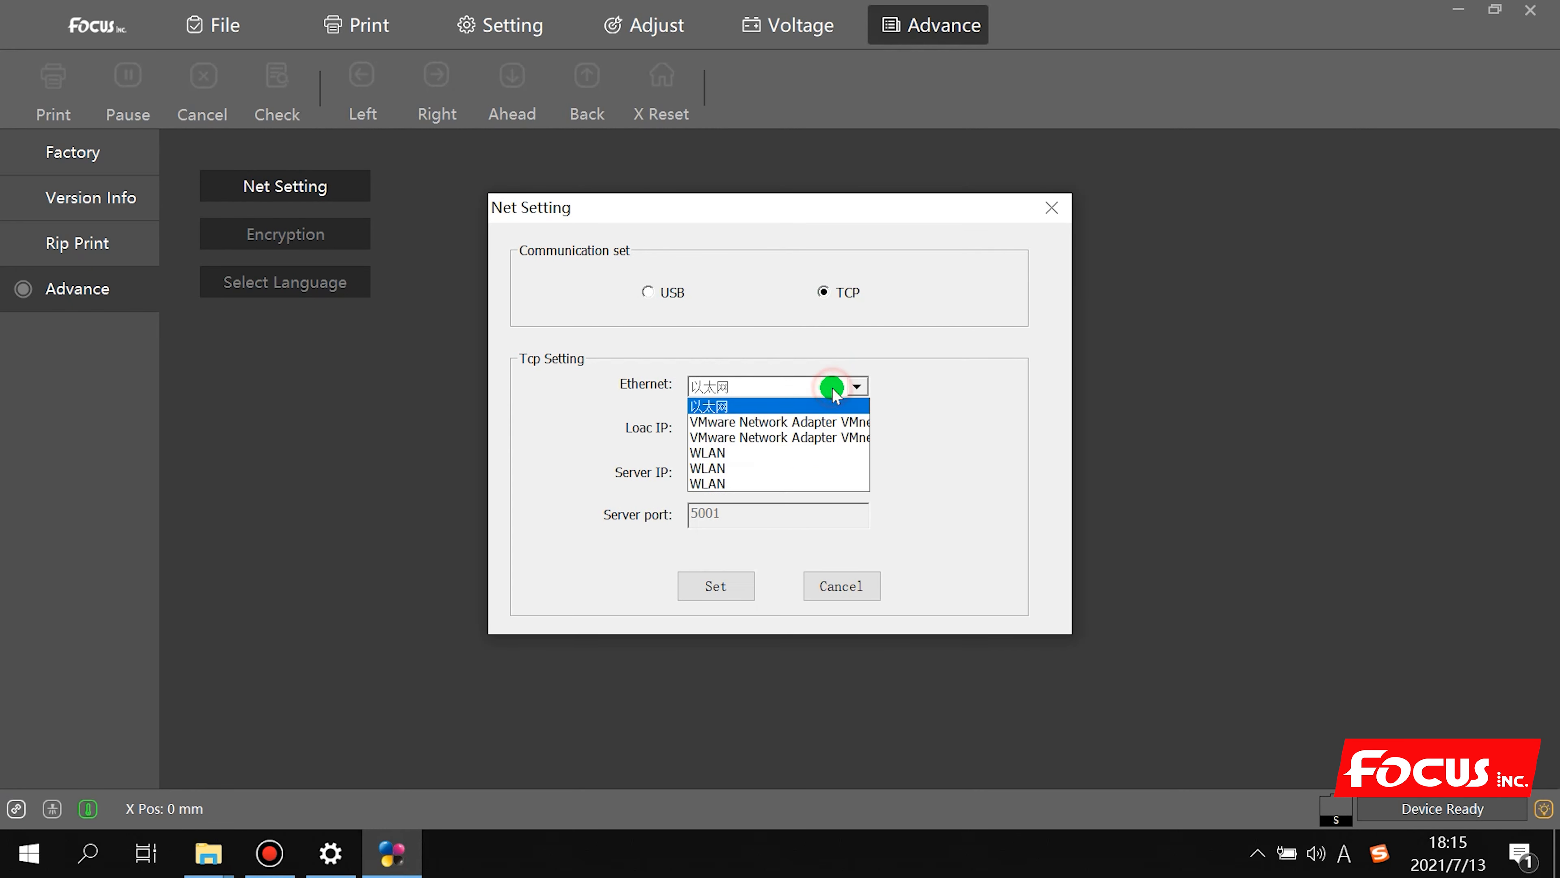
pyautogui.click(808, 404)
pyautogui.click(807, 384)
pyautogui.click(767, 400)
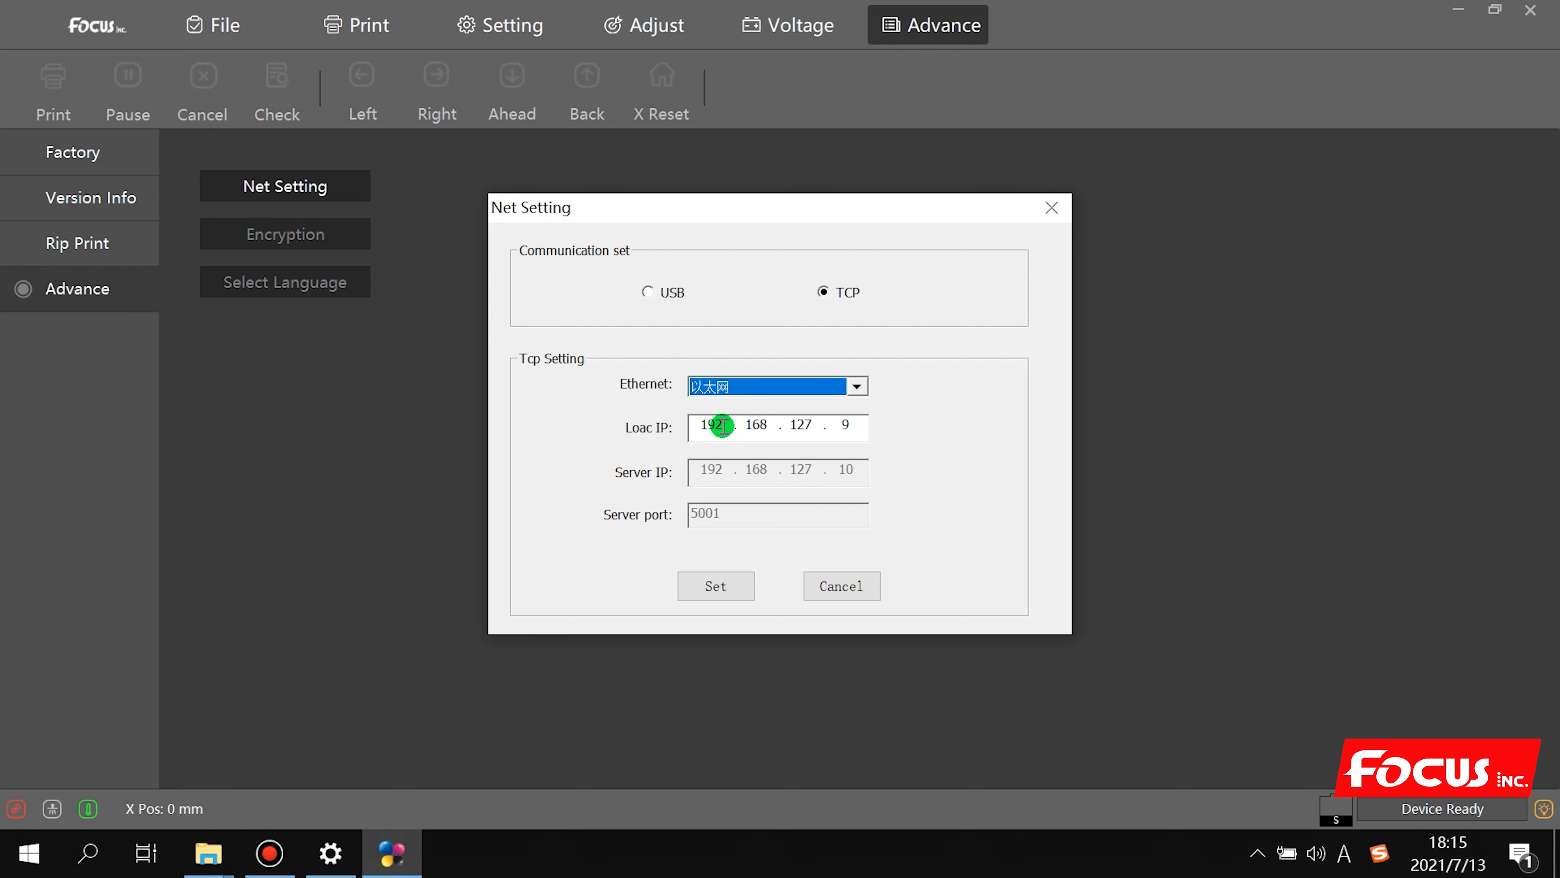
# Open the TCP/IPv4 properties of the 以太网 adapter through the Windows network settings to review its static IP
pyautogui.click(1257, 853)
pyautogui.rightClick(1307, 756)
pyautogui.click(1347, 722)
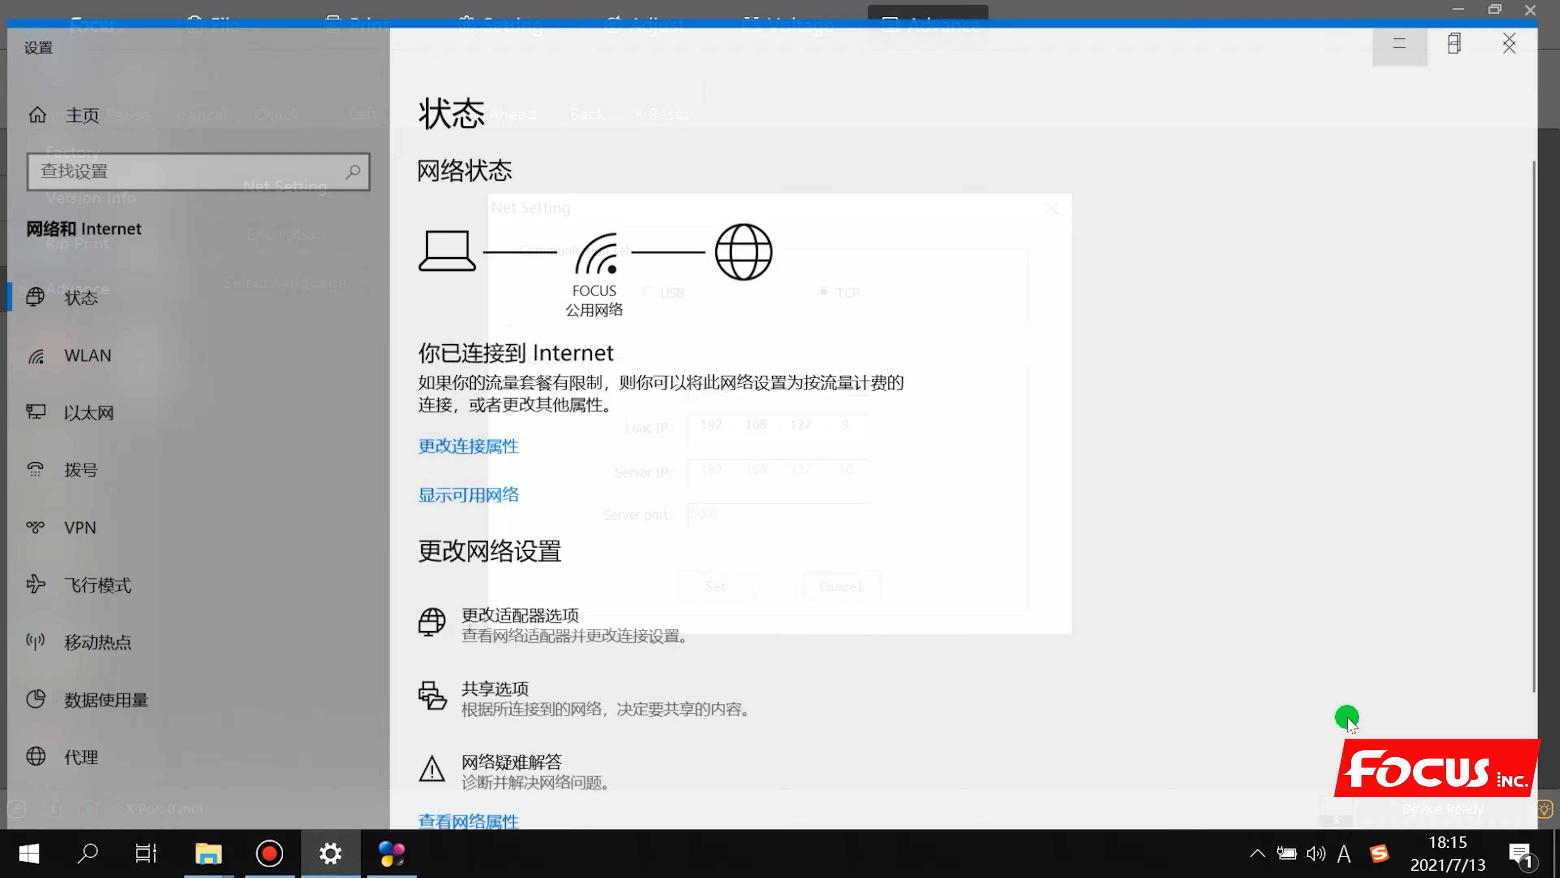
pyautogui.click(94, 393)
pyautogui.click(1325, 165)
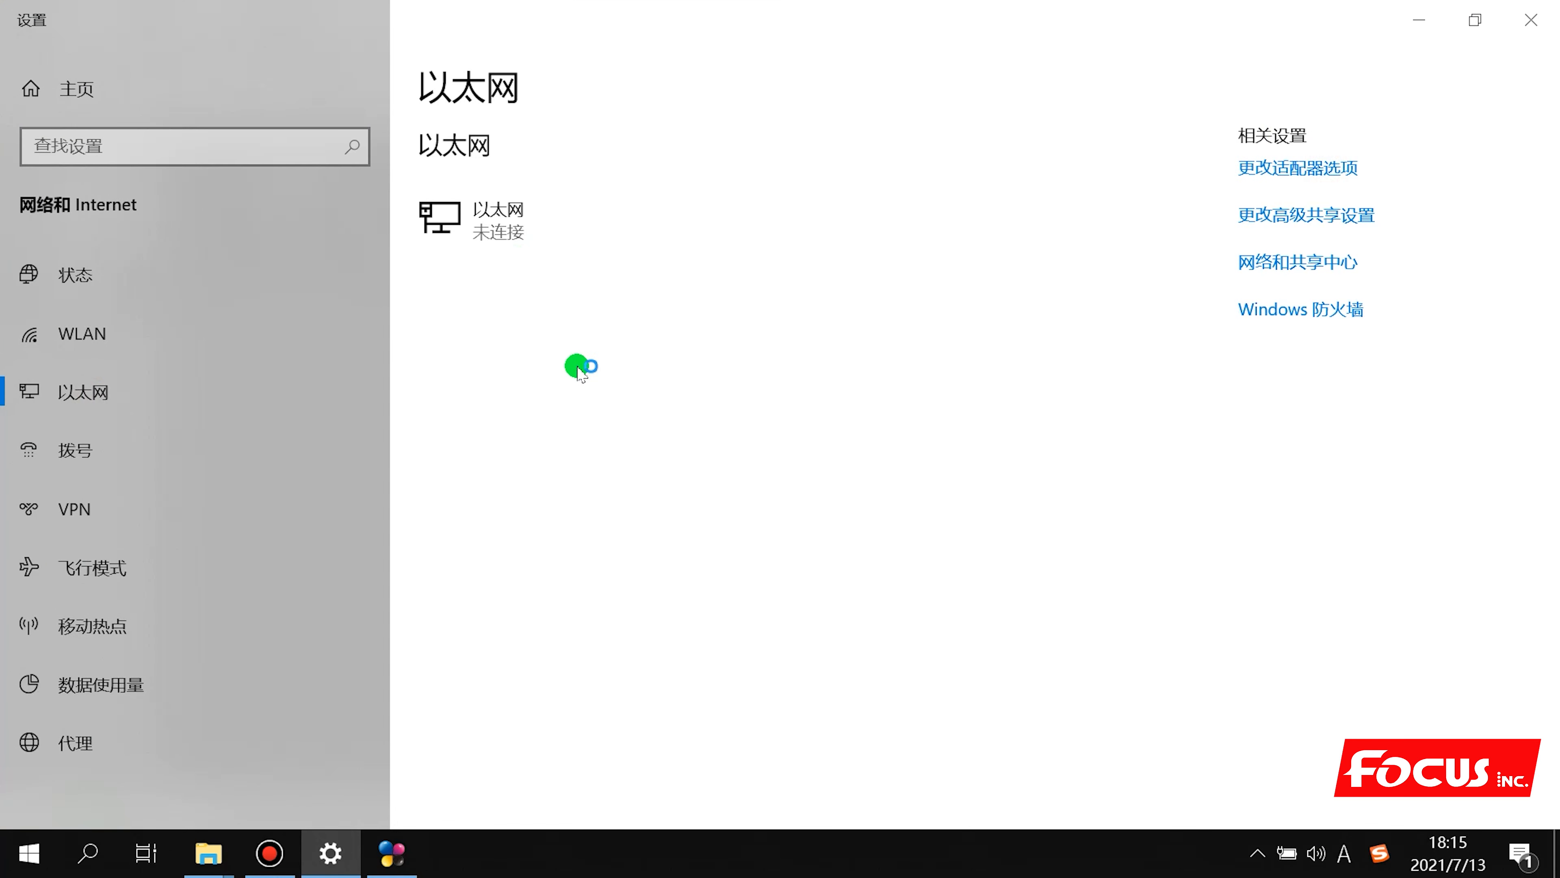
pyautogui.click(1295, 164)
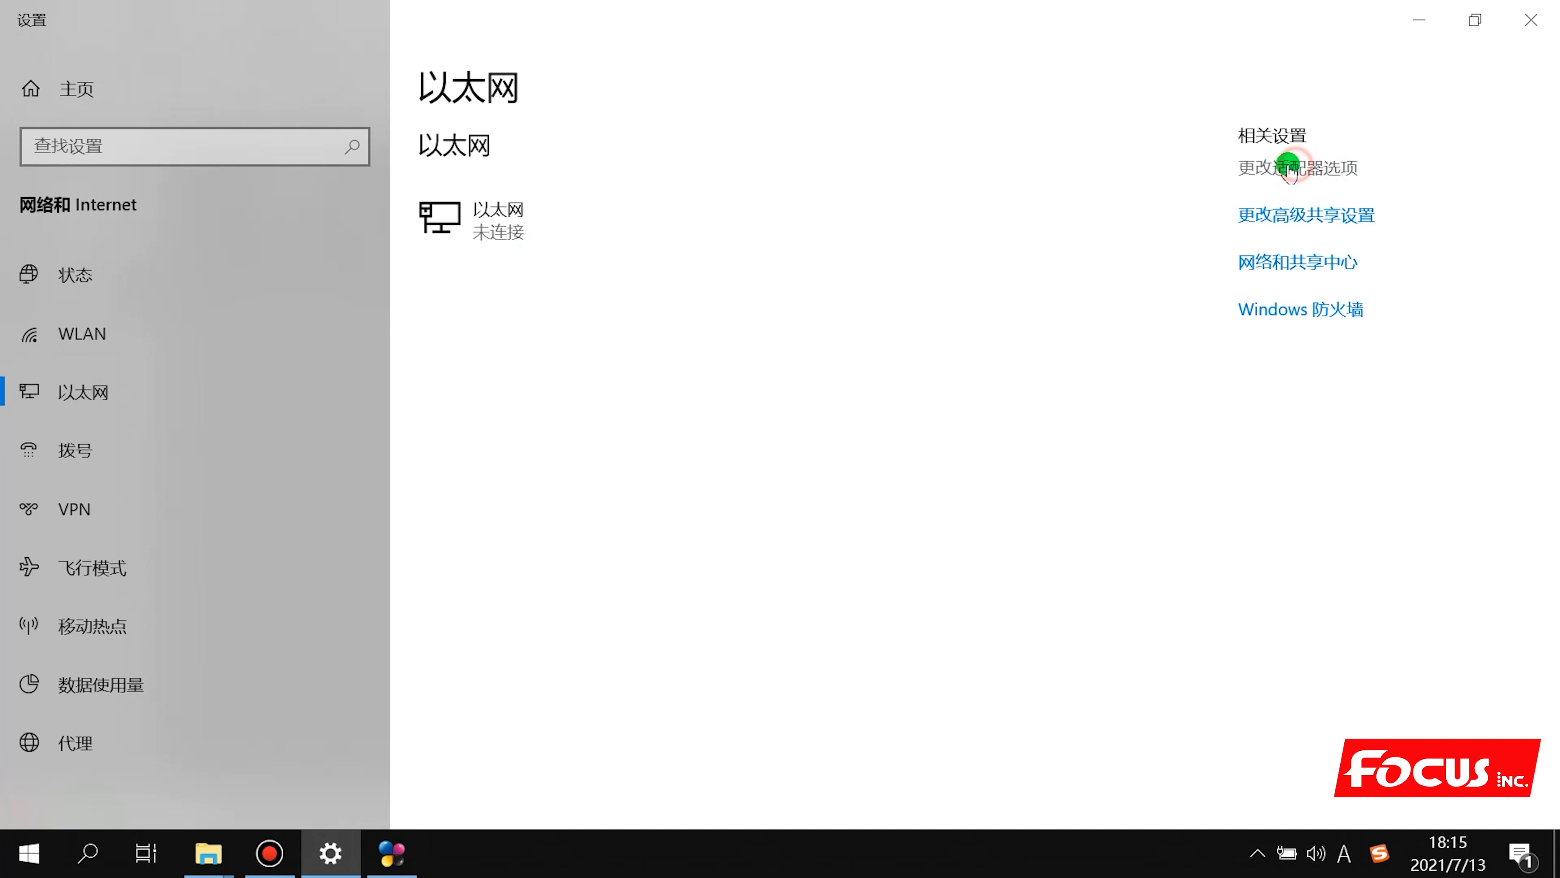
pyautogui.rightClick(486, 277)
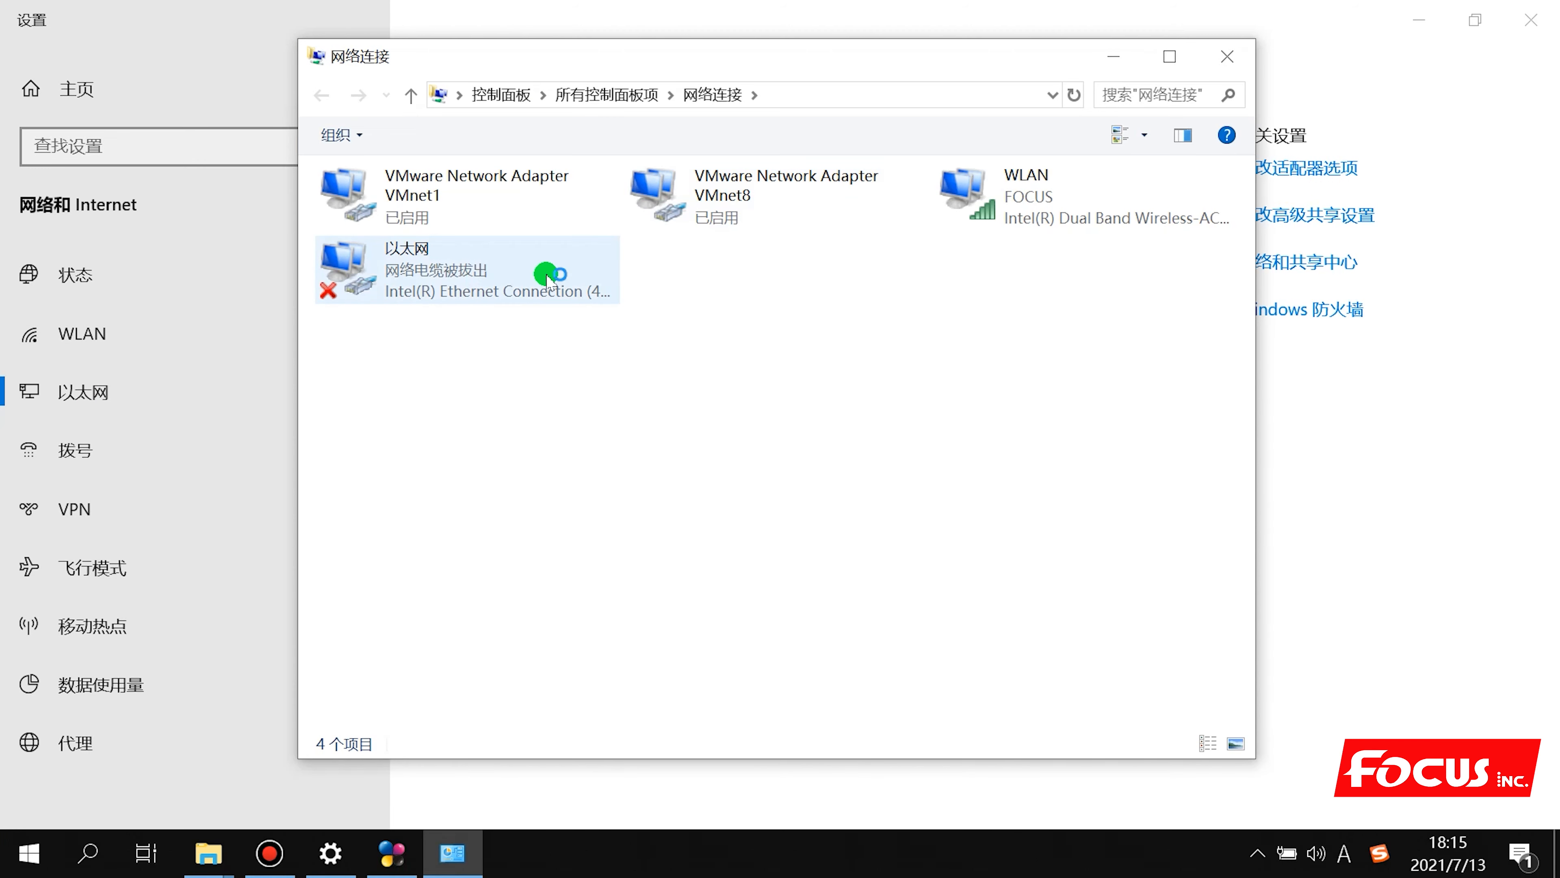
pyautogui.click(556, 517)
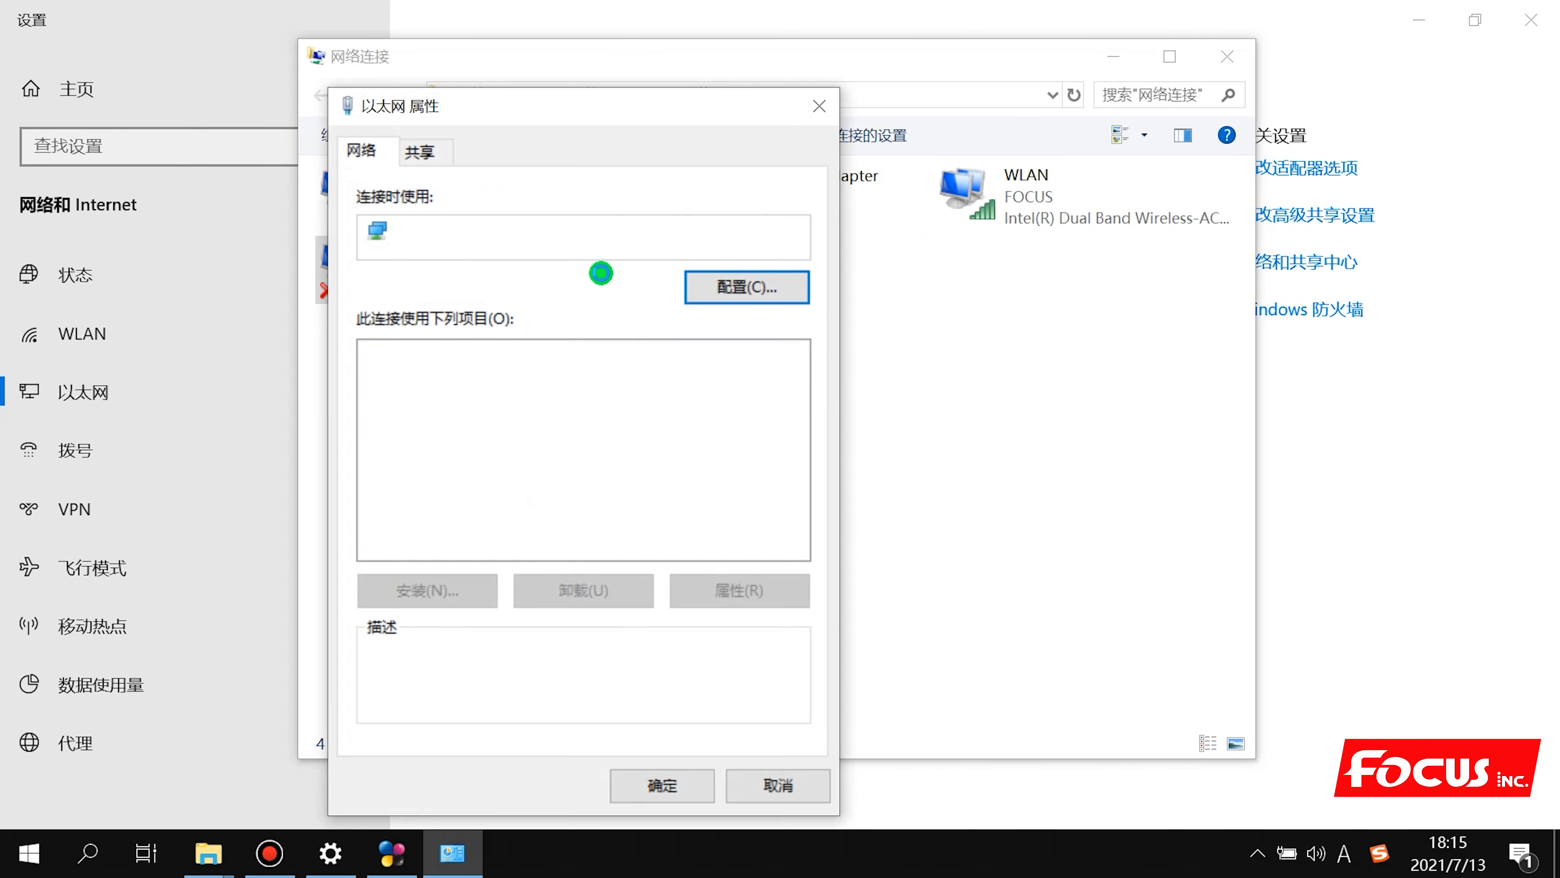
pyautogui.scroll(-1, 440, 499)
pyautogui.doubleClick(558, 380)
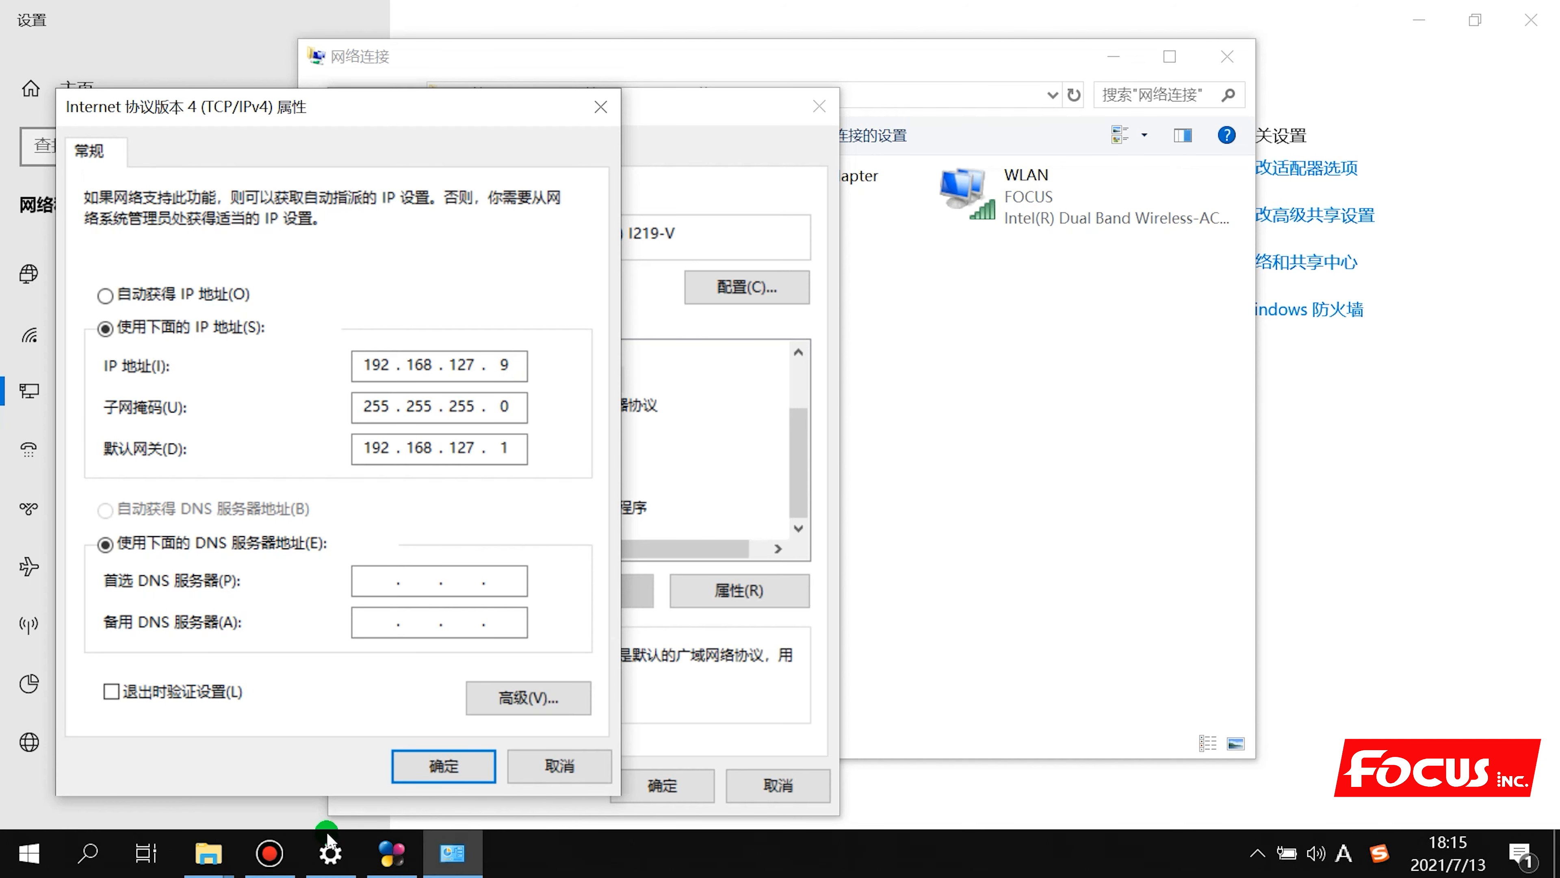
# Compare the adapter's TCP/IPv4 address with the local IP in the Net Setting dialog of Focus-Atlas-1311, checking each part of the address
pyautogui.click(388, 857)
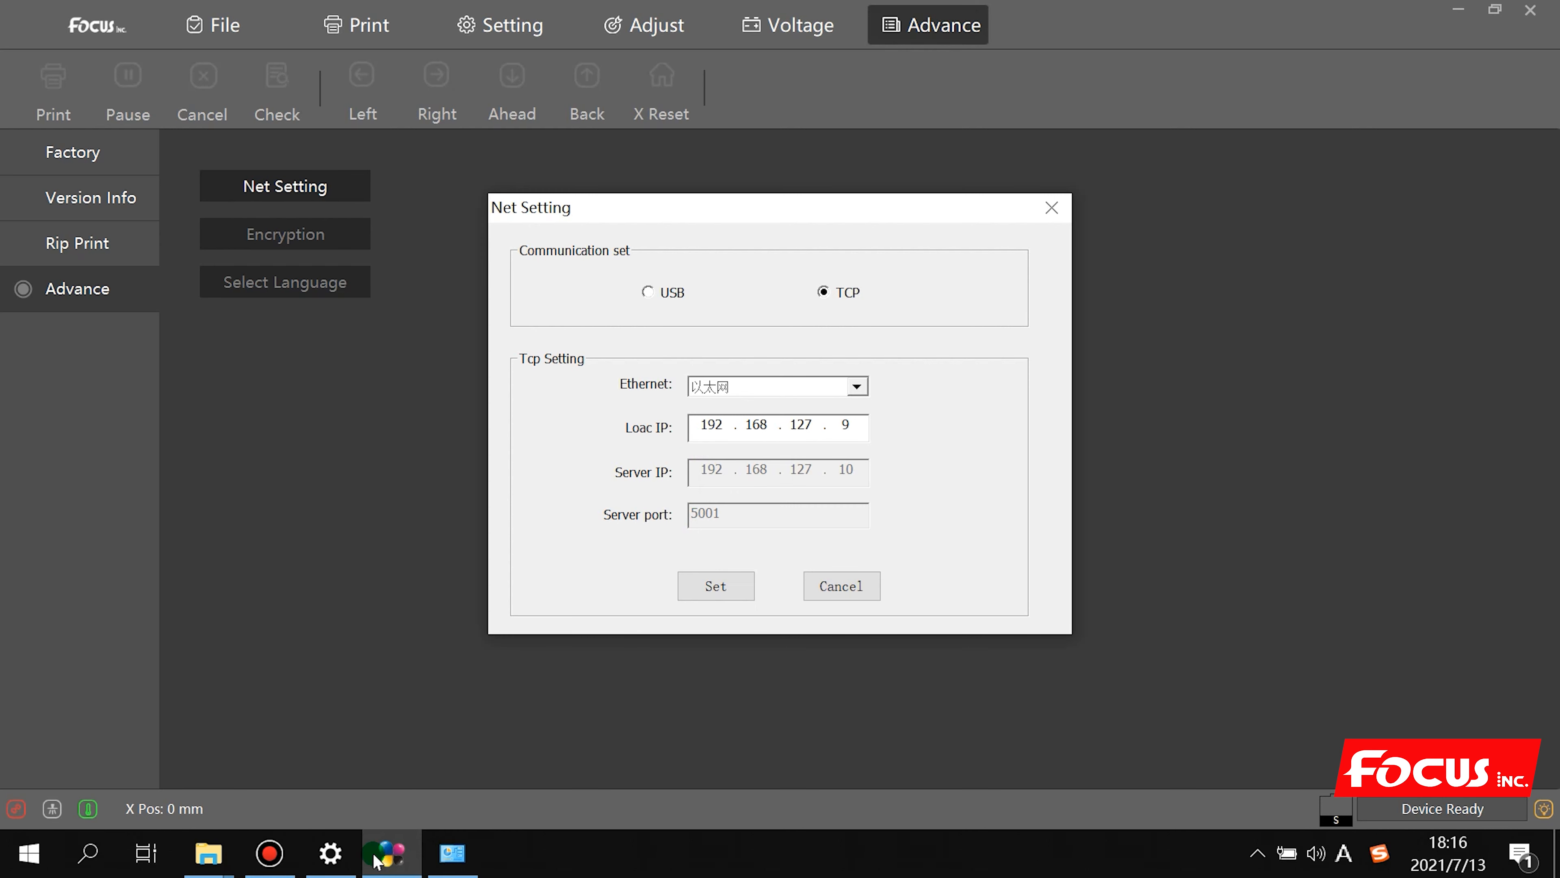
pyautogui.click(452, 858)
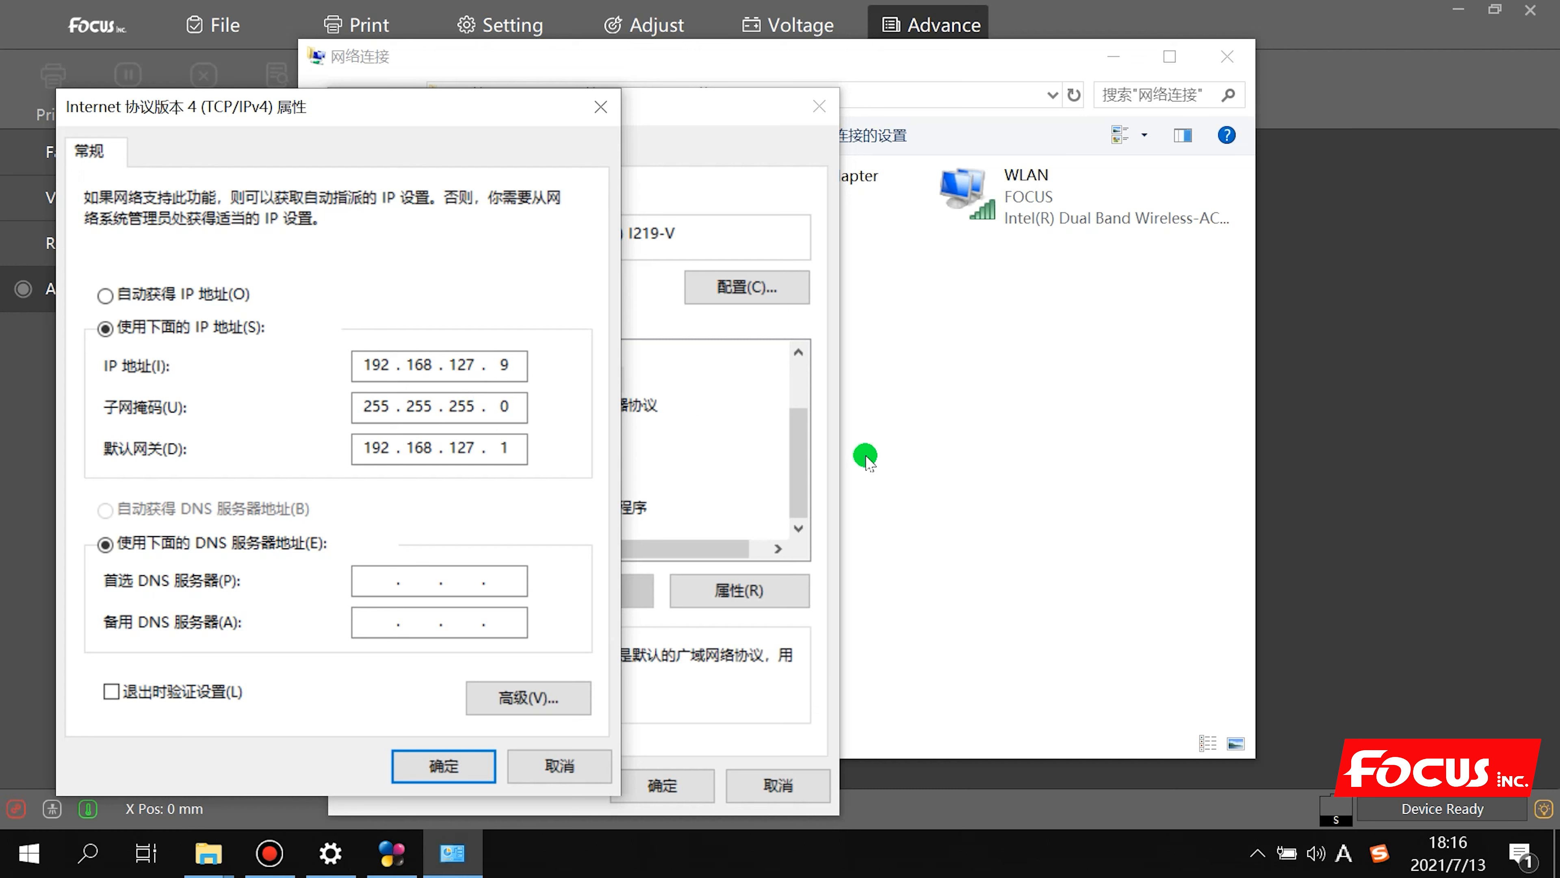
pyautogui.moveTo(491, 117); pyautogui.dragTo(331, 120)
pyautogui.click(662, 785)
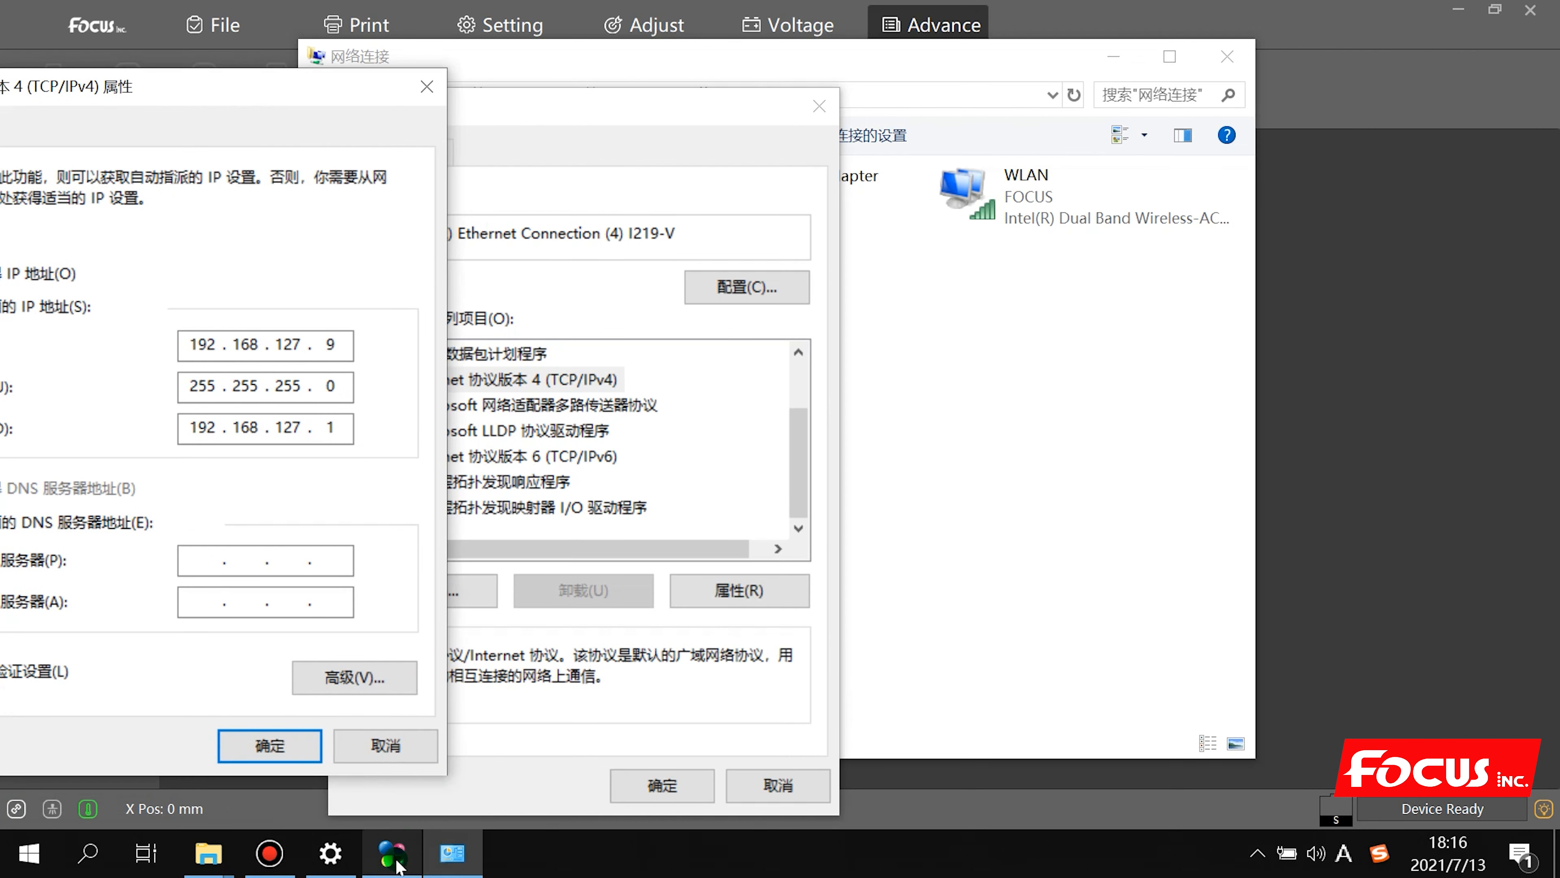
pyautogui.click(402, 849)
pyautogui.click(844, 425)
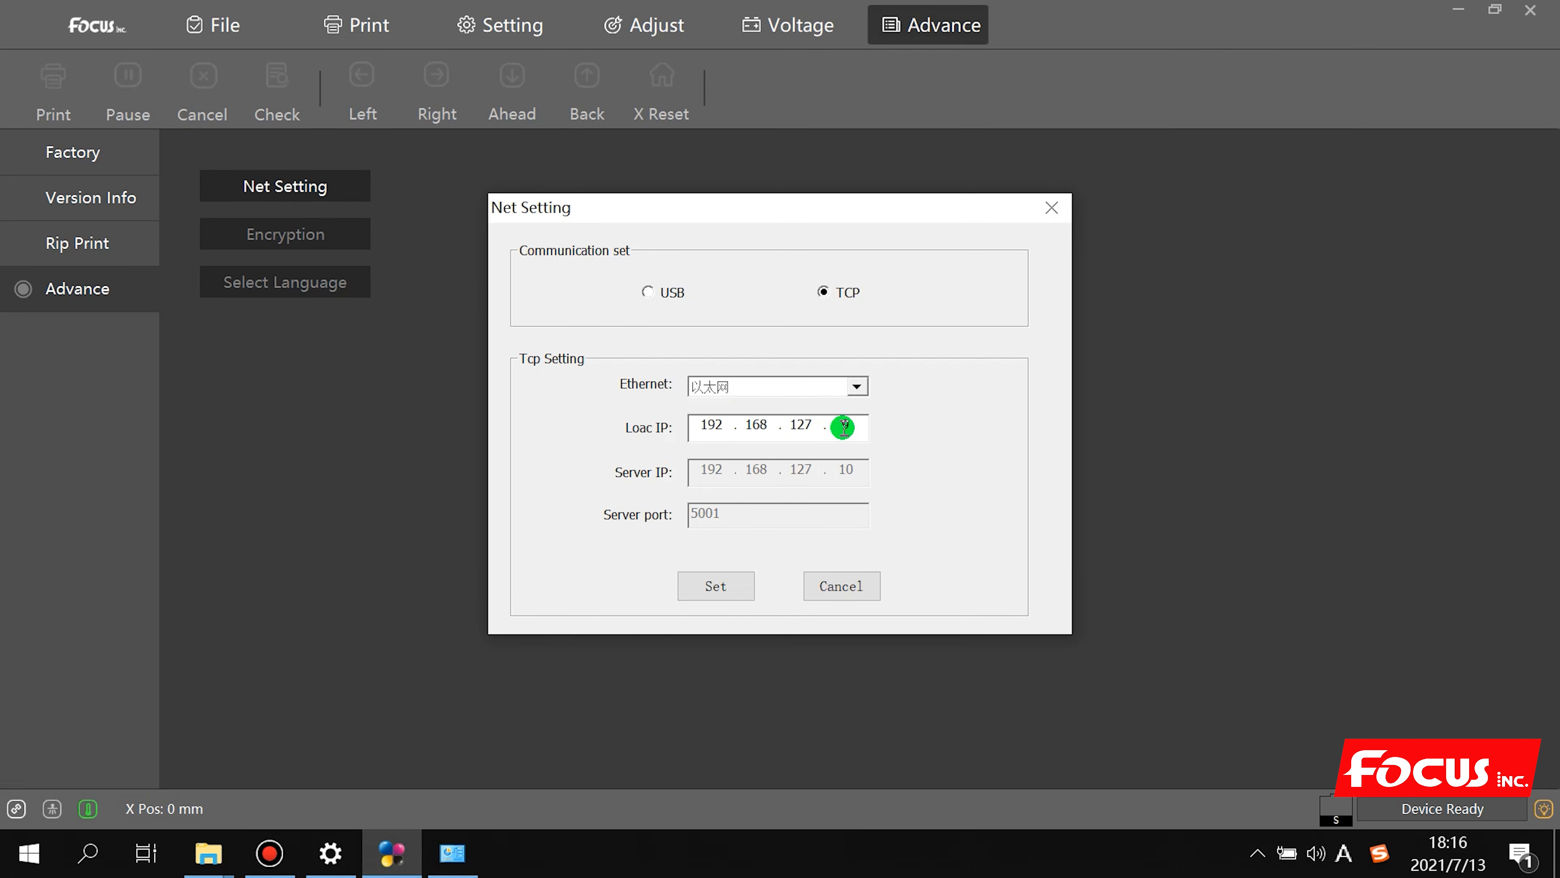
pyautogui.click(693, 426)
pyautogui.moveTo(707, 425); pyautogui.dragTo(717, 423)
pyautogui.click(745, 425)
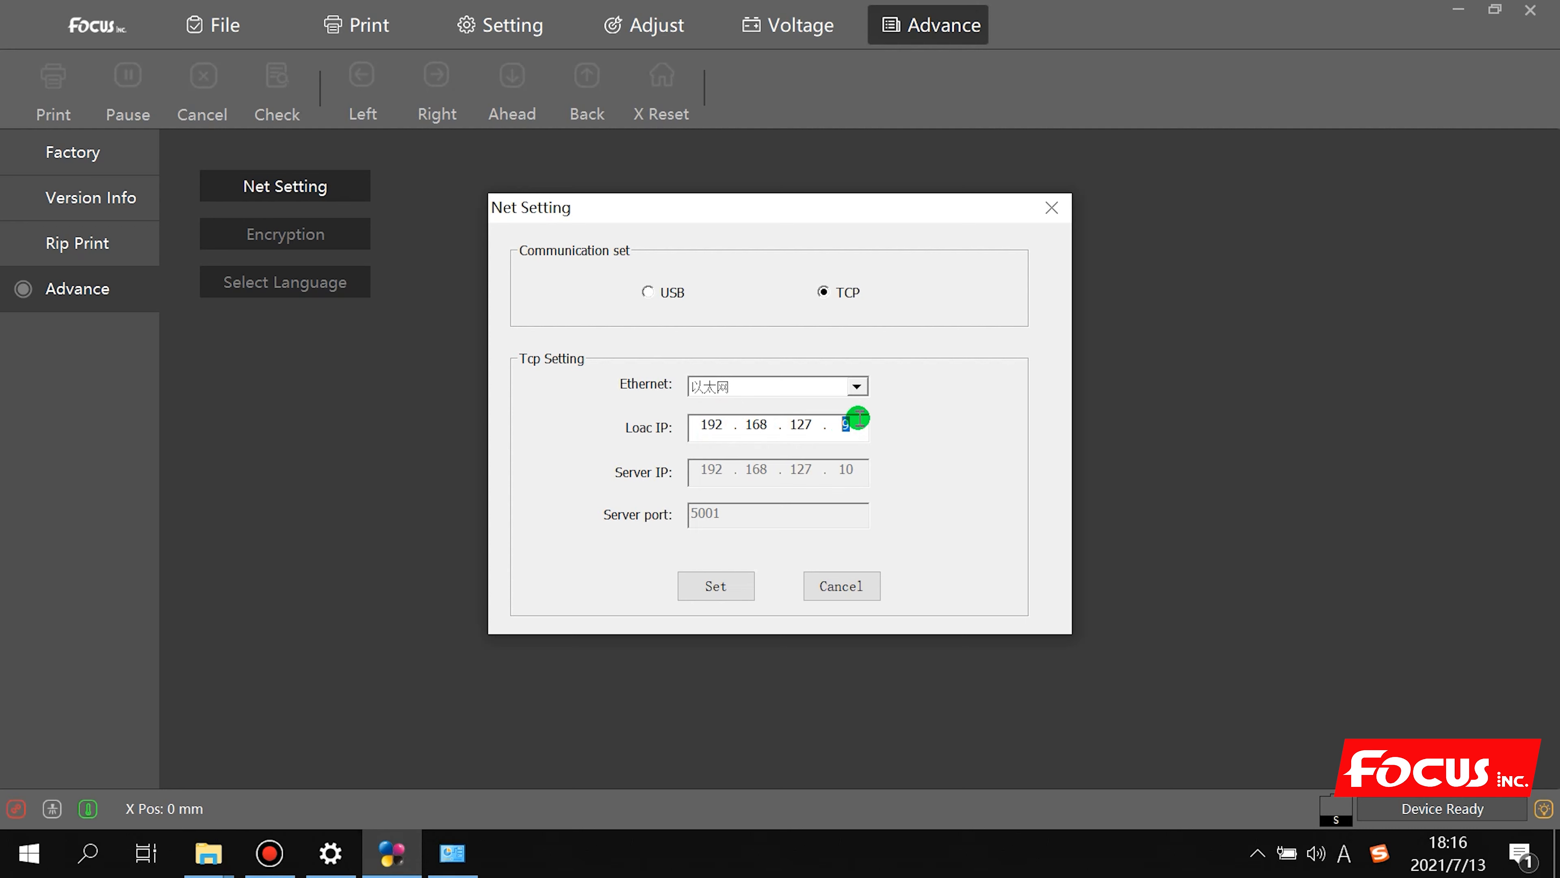
# Apply the TCP network settings with local IP 192.168.127.9, acknowledge the messages and close the Net Setting dialog
pyautogui.click(726, 588)
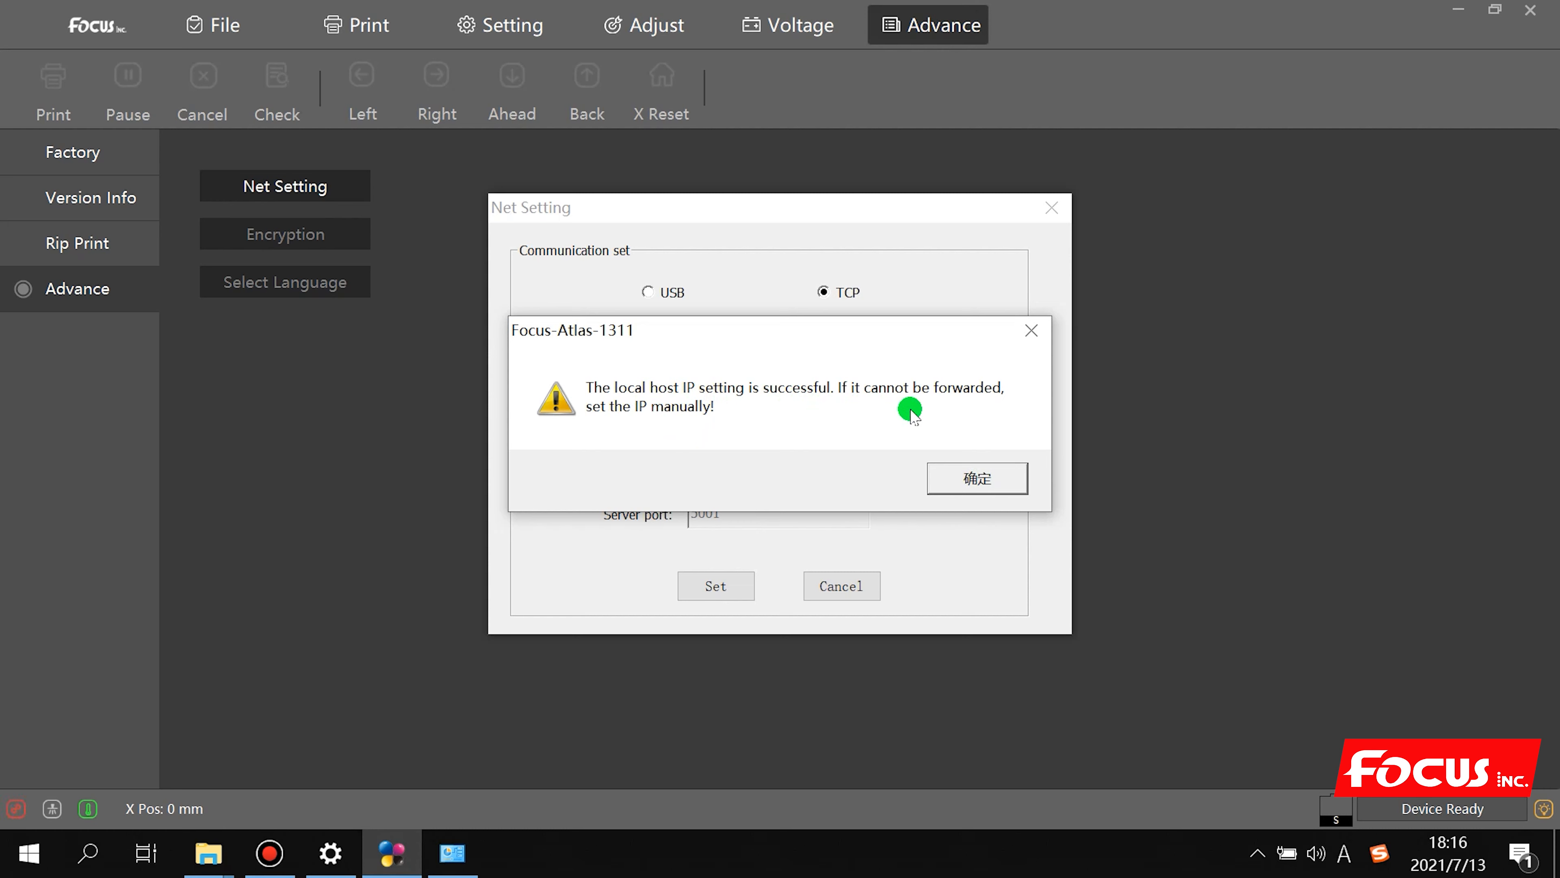
pyautogui.click(982, 477)
pyautogui.click(727, 594)
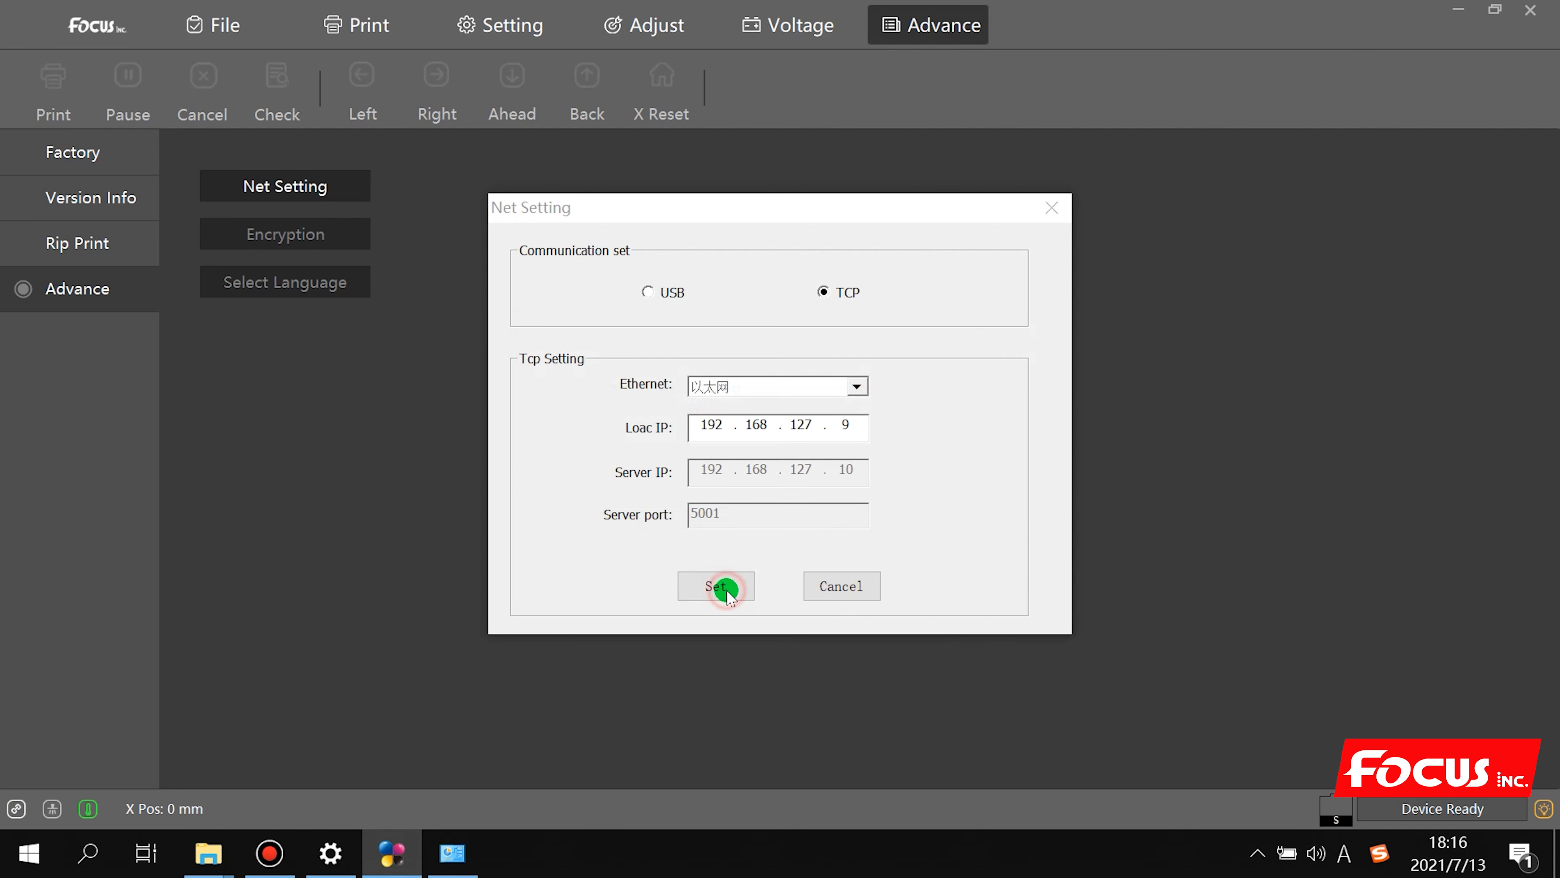
pyautogui.click(977, 477)
pyautogui.click(1052, 212)
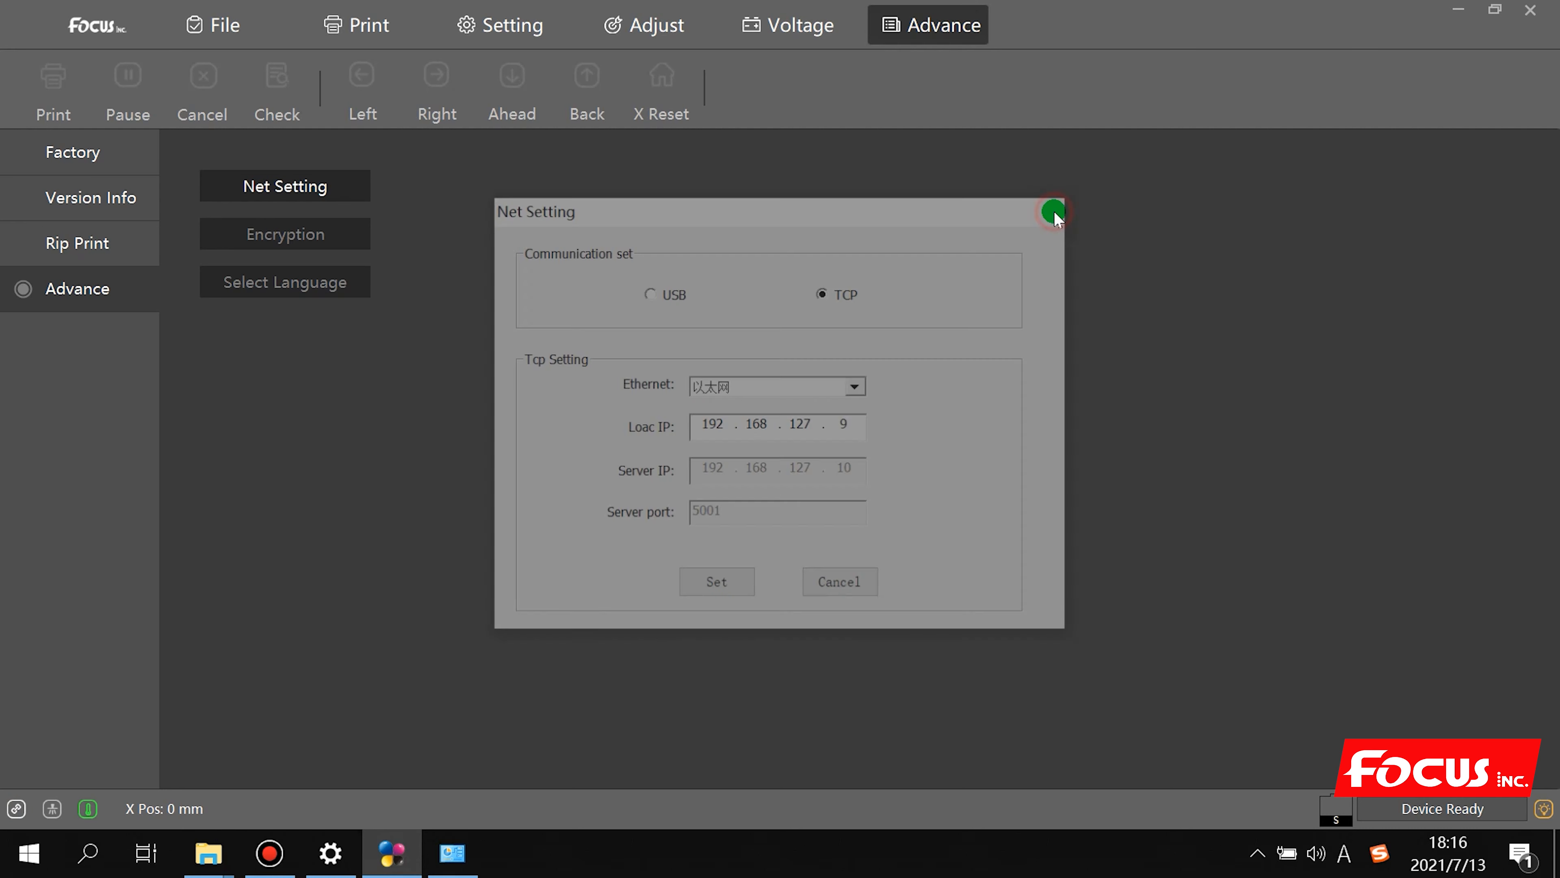
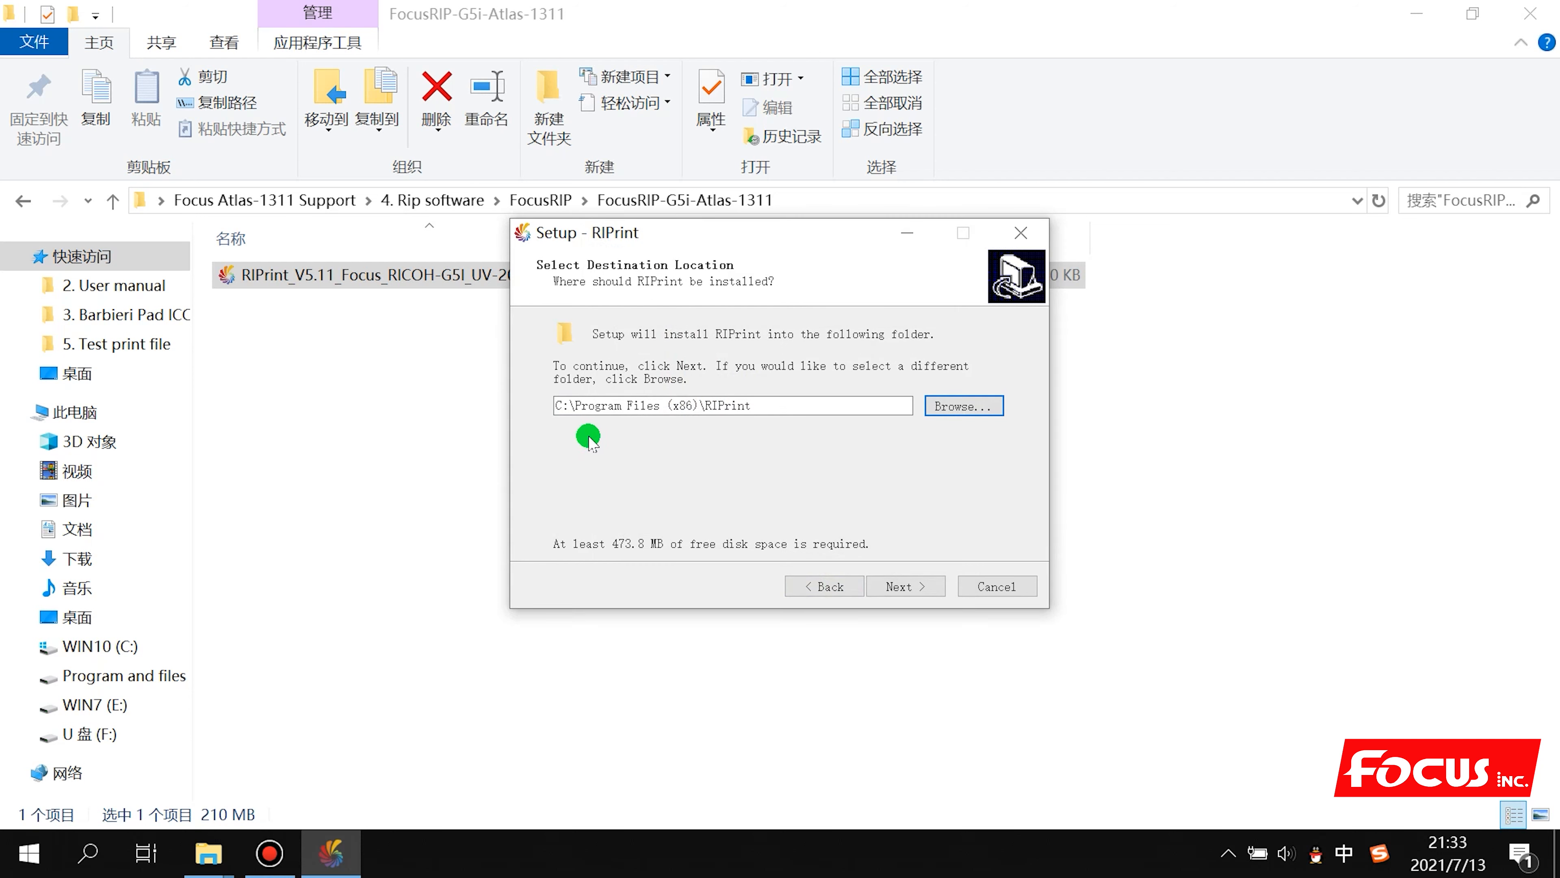
# Install RIPrint into the existing folder C:\Program Files (x86)\RIPrint, keeping the remaining setup defaults
pyautogui.click(898, 584)
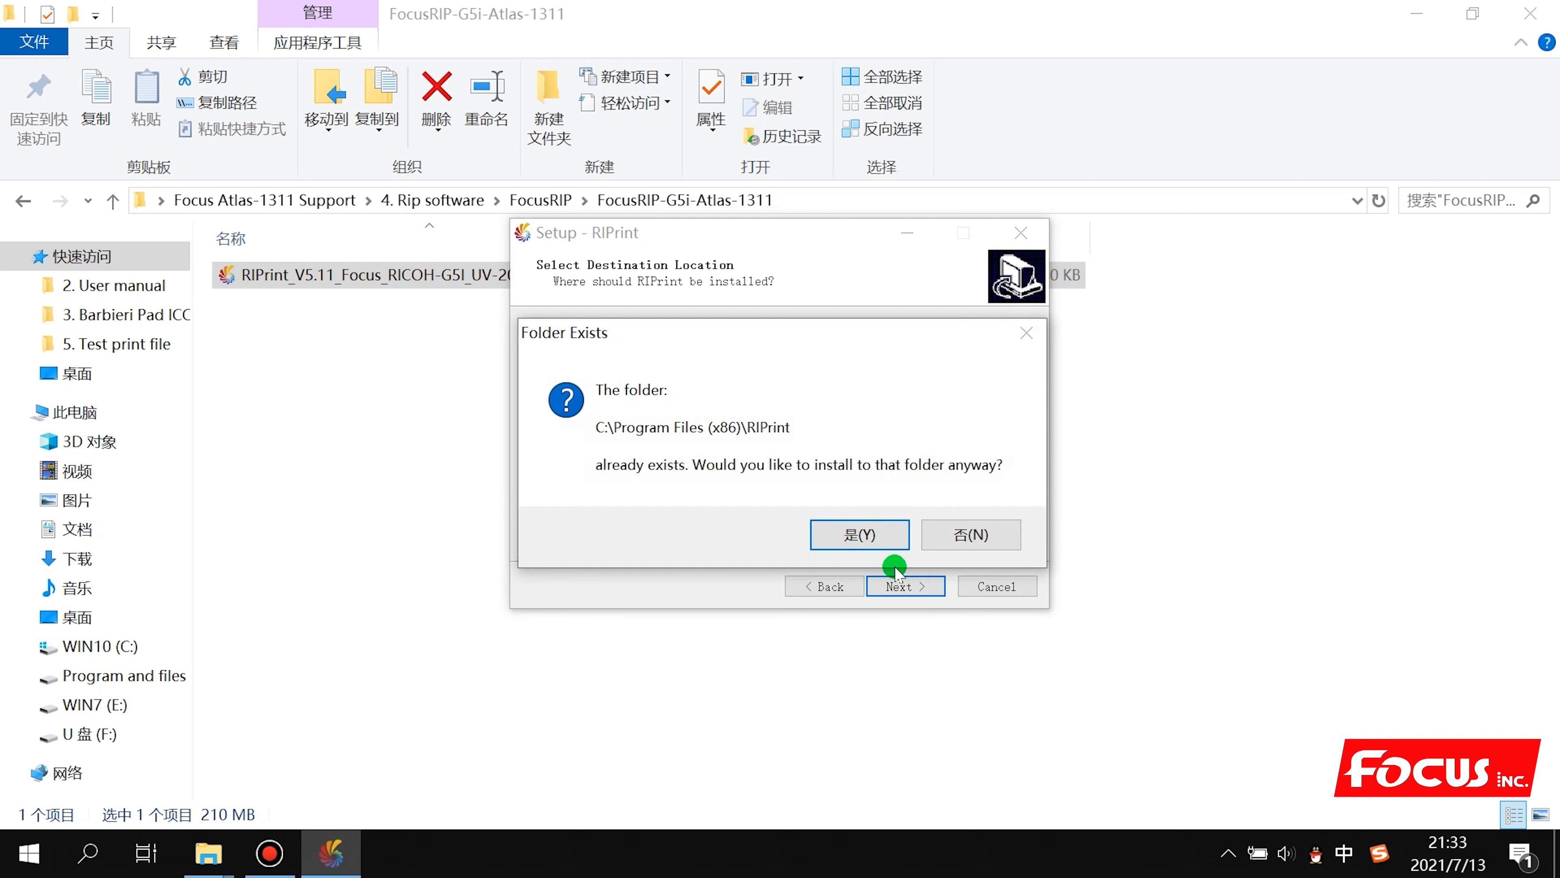
pyautogui.click(862, 535)
pyautogui.click(903, 585)
pyautogui.click(903, 584)
pyautogui.click(903, 584)
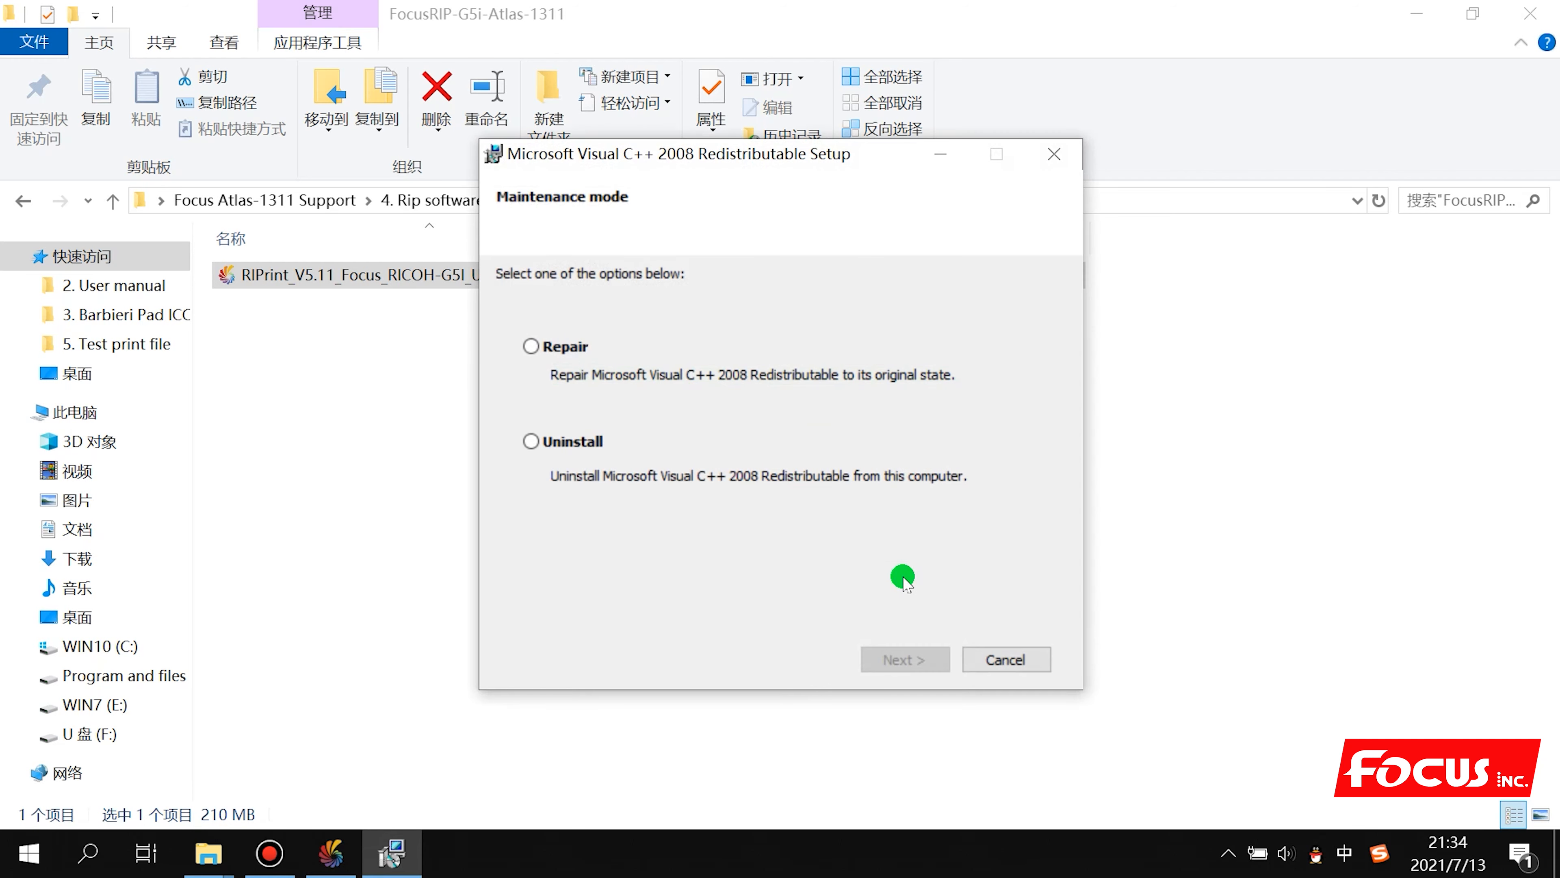
# Repair the Microsoft Visual C++ 2008 and 2010 x86 Redistributables and finish the RIPrint setup
pyautogui.click(532, 348)
pyautogui.click(915, 656)
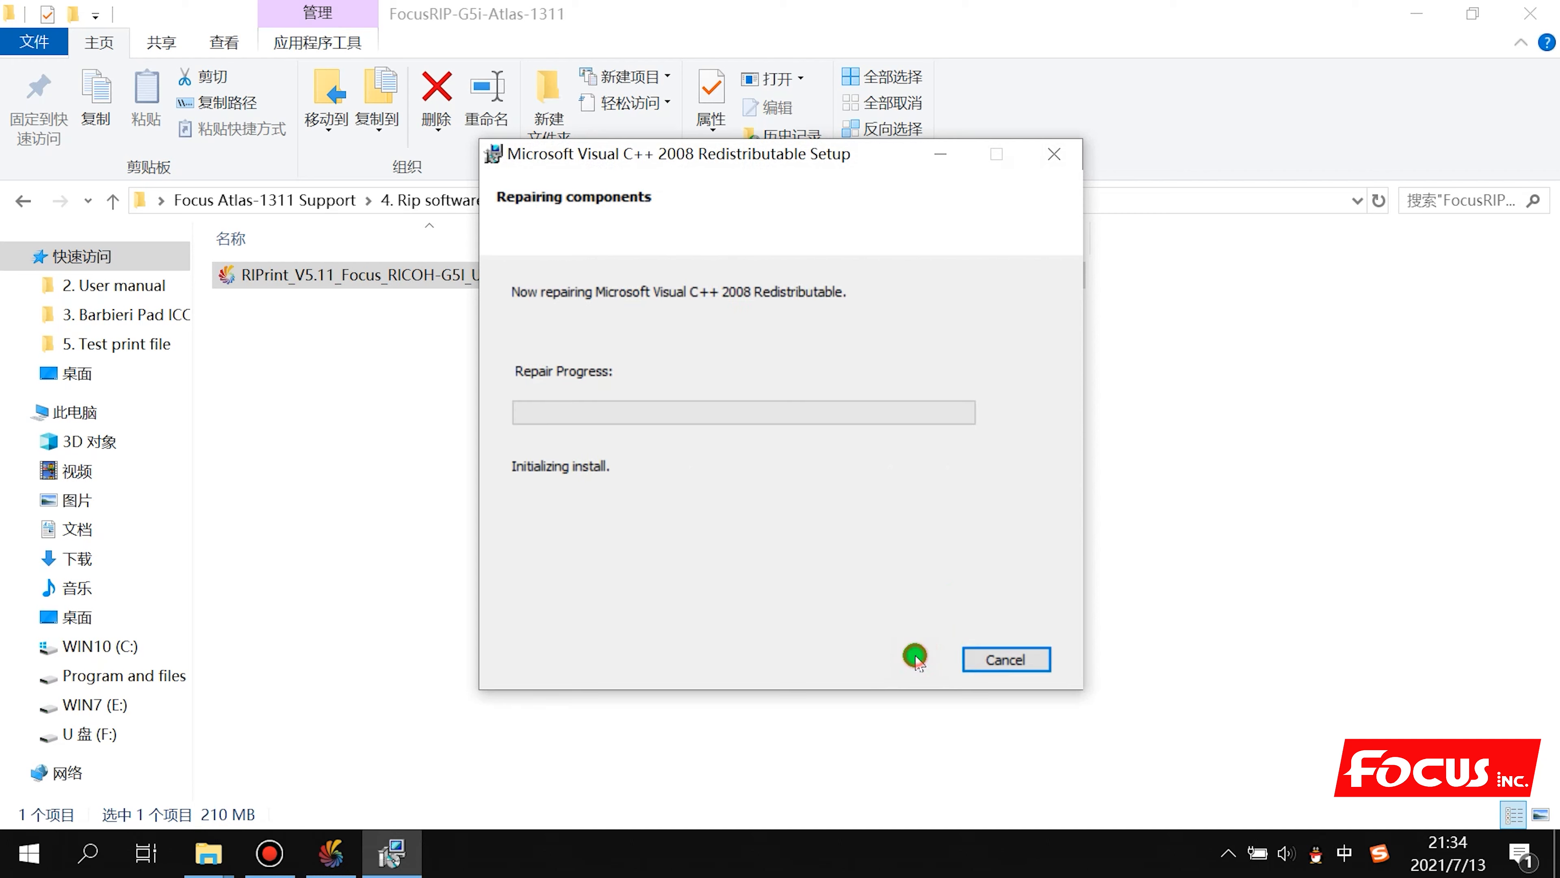
pyautogui.click(998, 660)
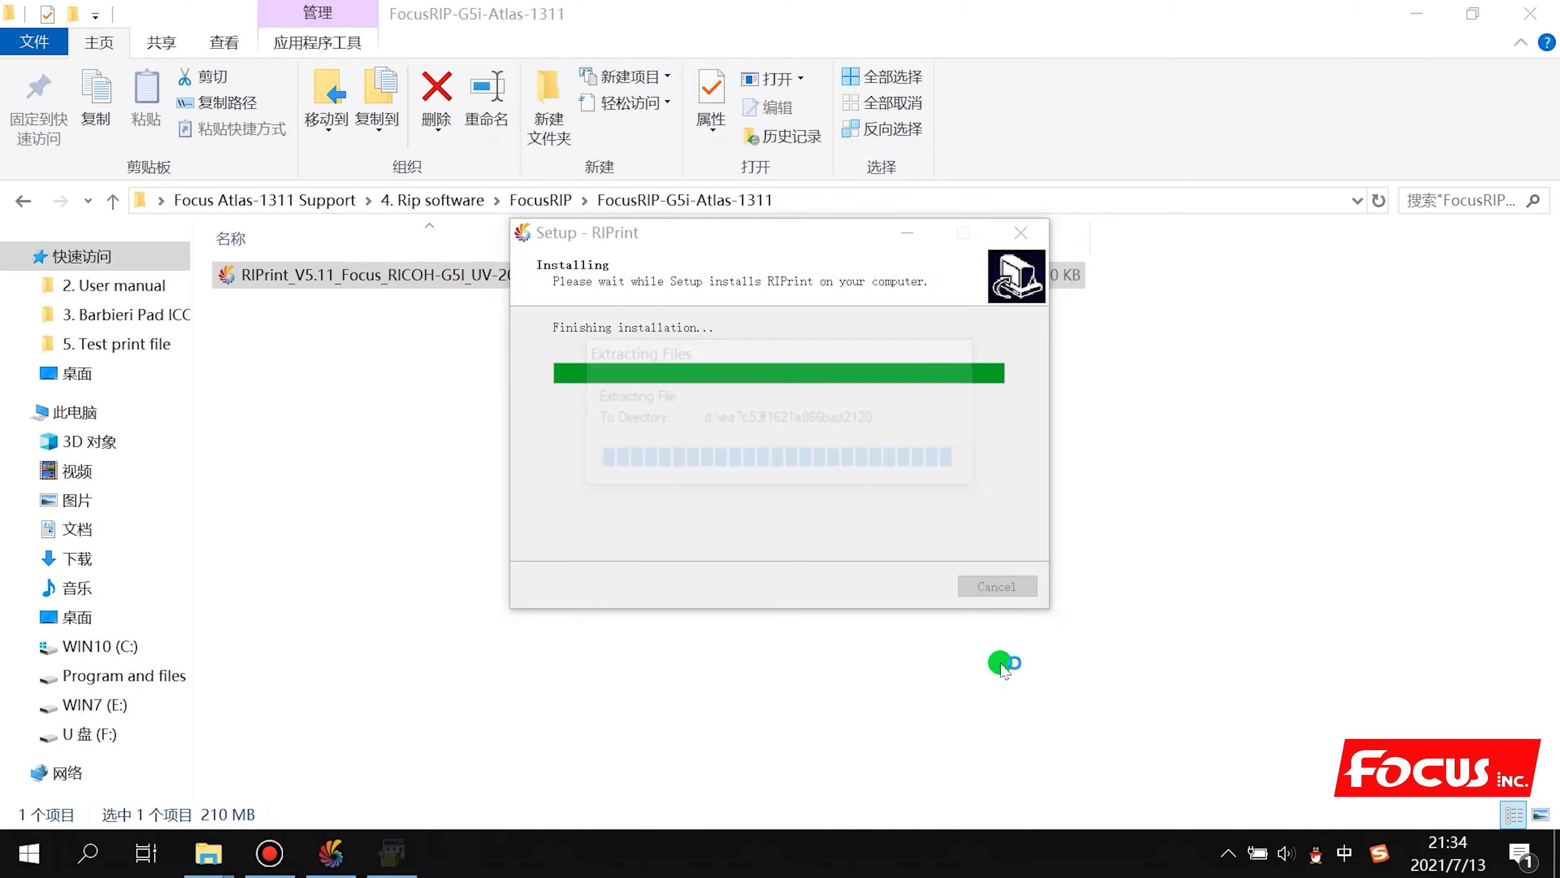
pyautogui.click(903, 687)
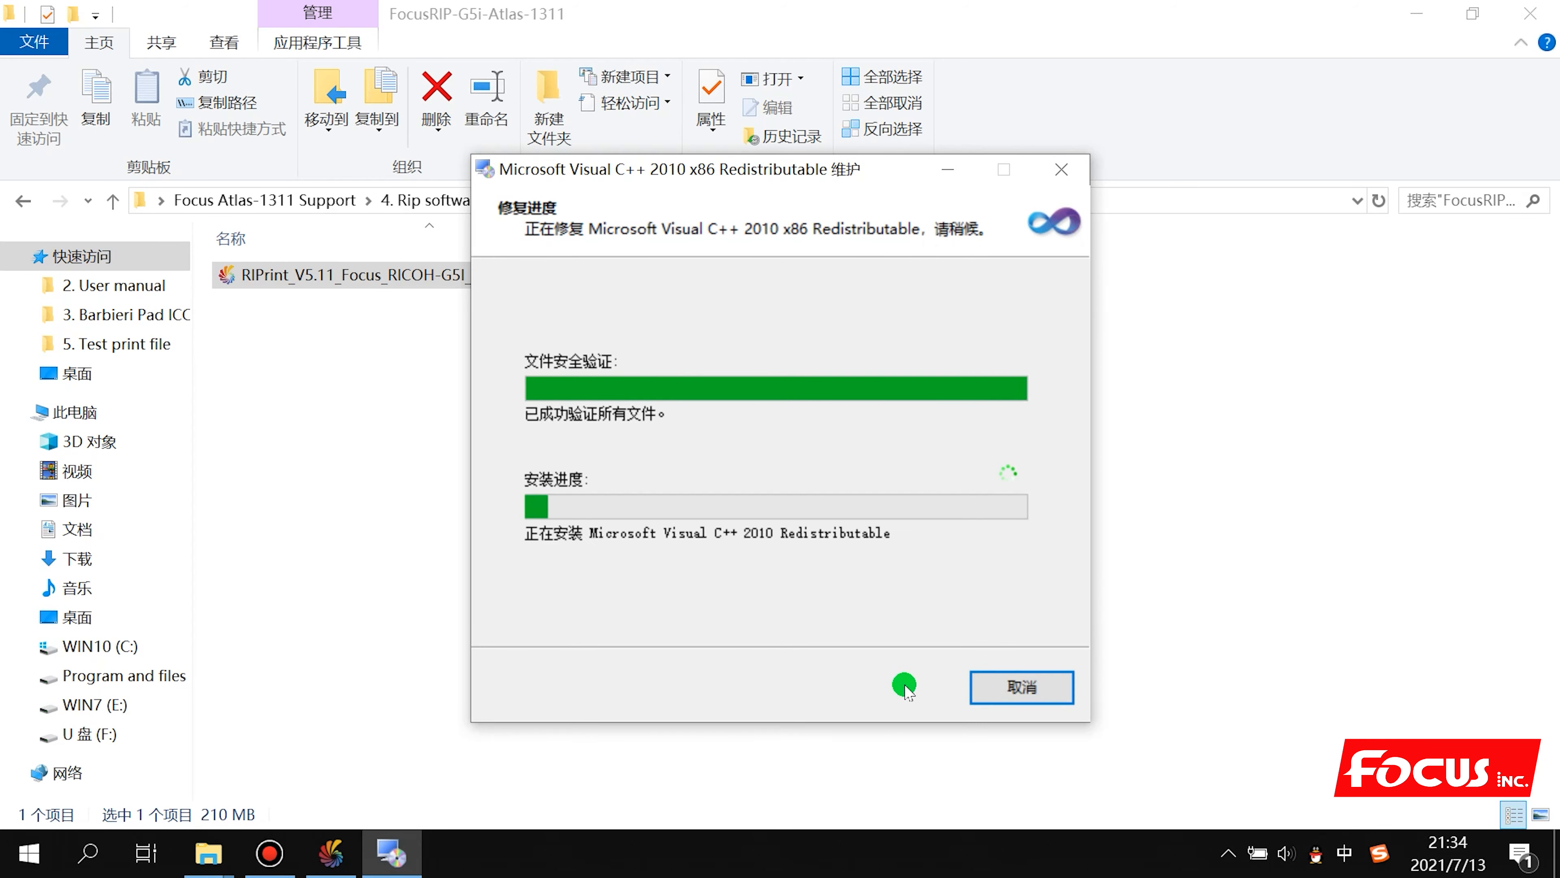
pyautogui.click(1000, 700)
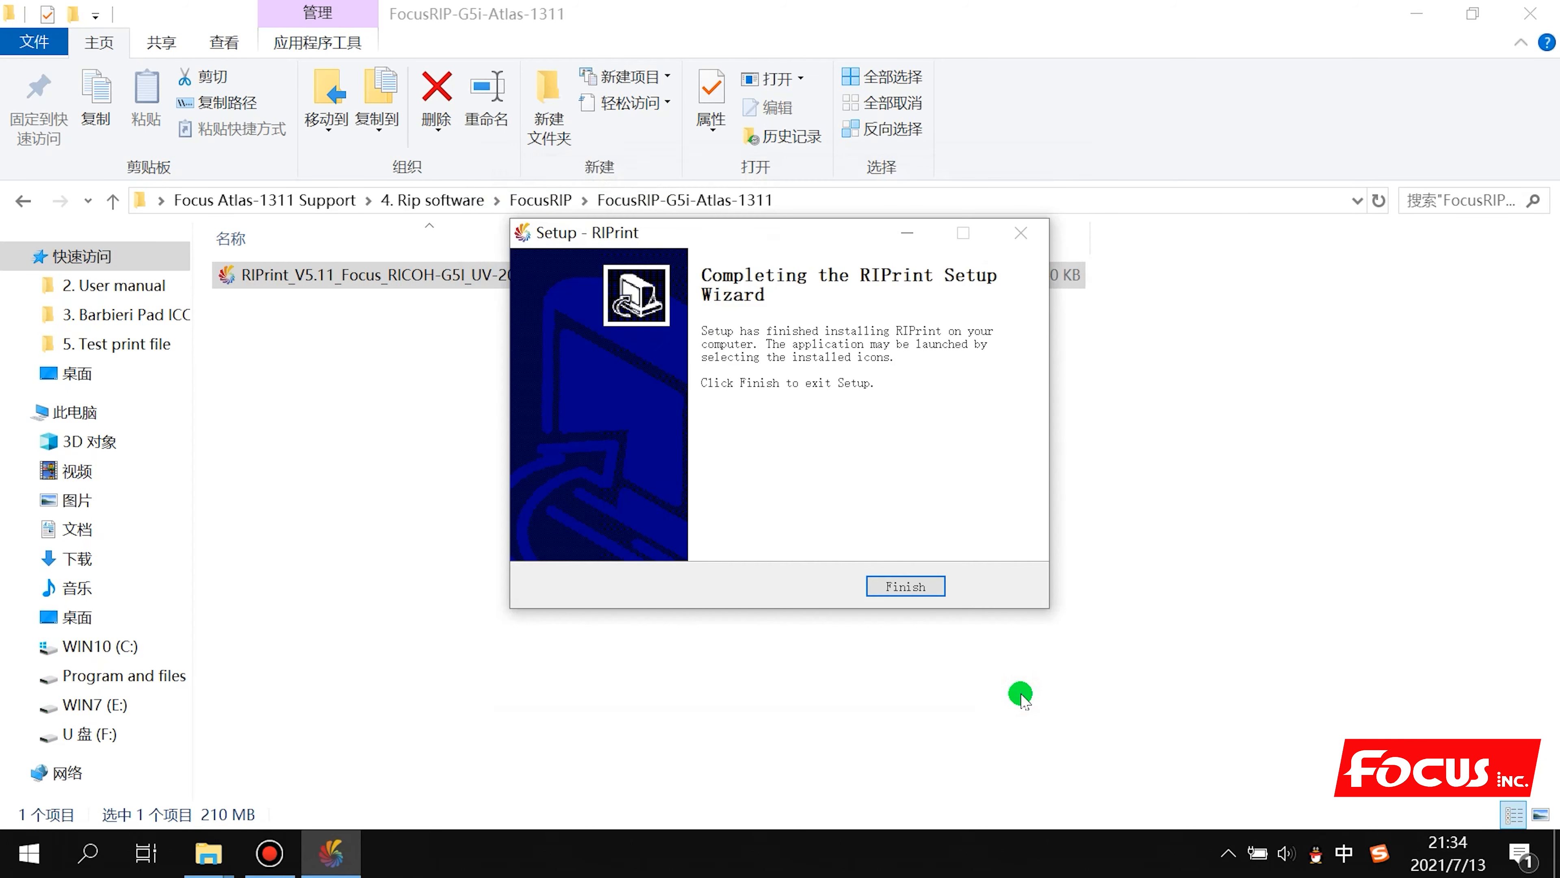
pyautogui.click(920, 587)
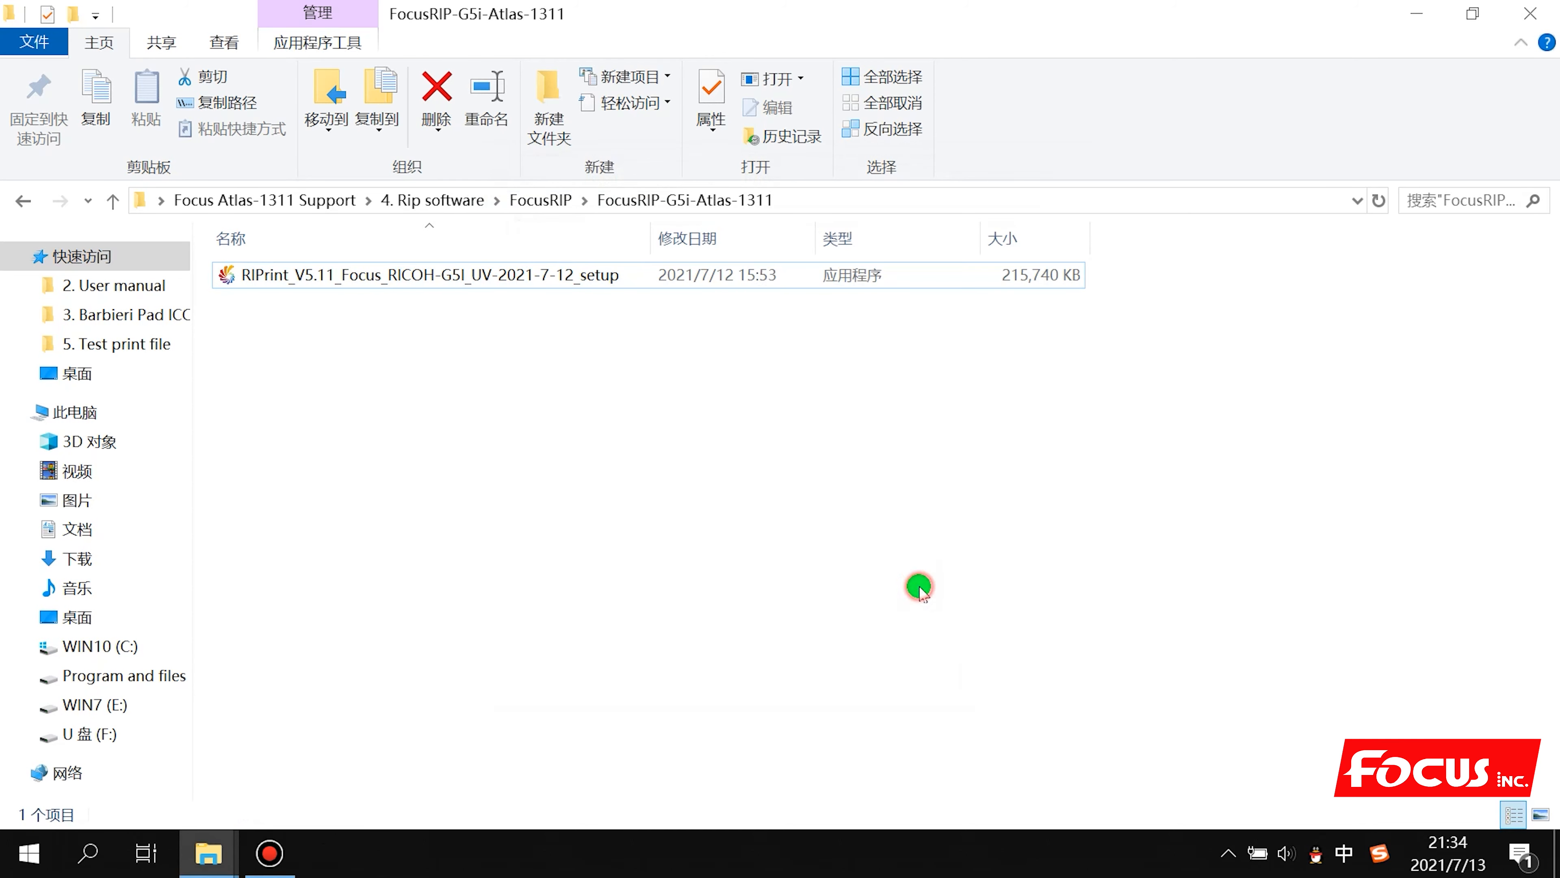
# Minimise the installer folder, move the RIPrint.exe shortcut to the middle of the desktop and launch RIPrint
pyautogui.click(1426, 17)
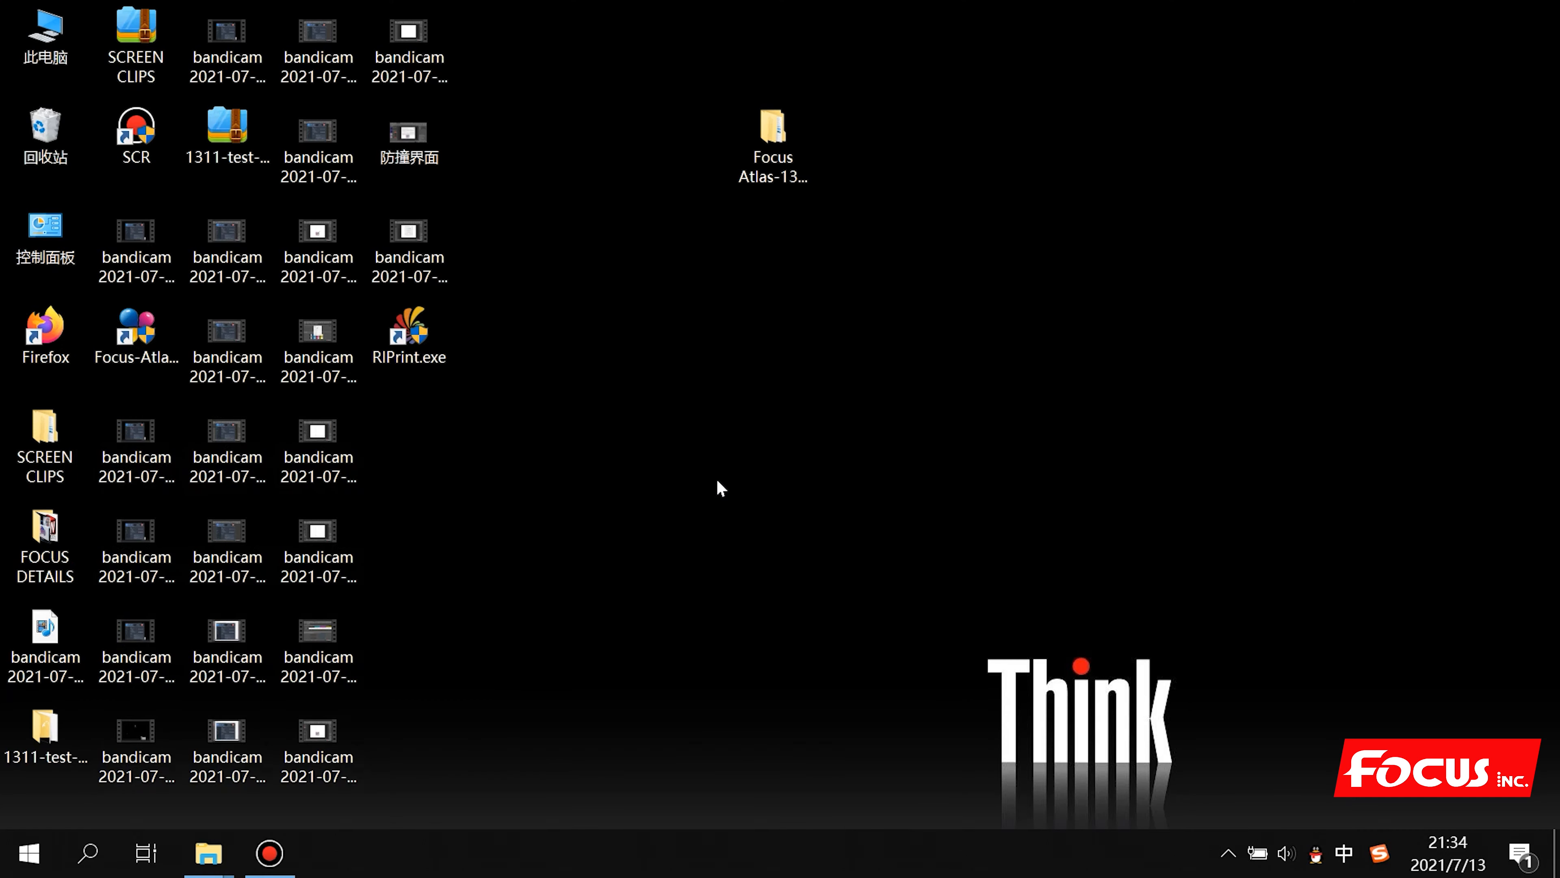
pyautogui.moveTo(410, 351); pyautogui.dragTo(780, 456)
pyautogui.click(768, 509)
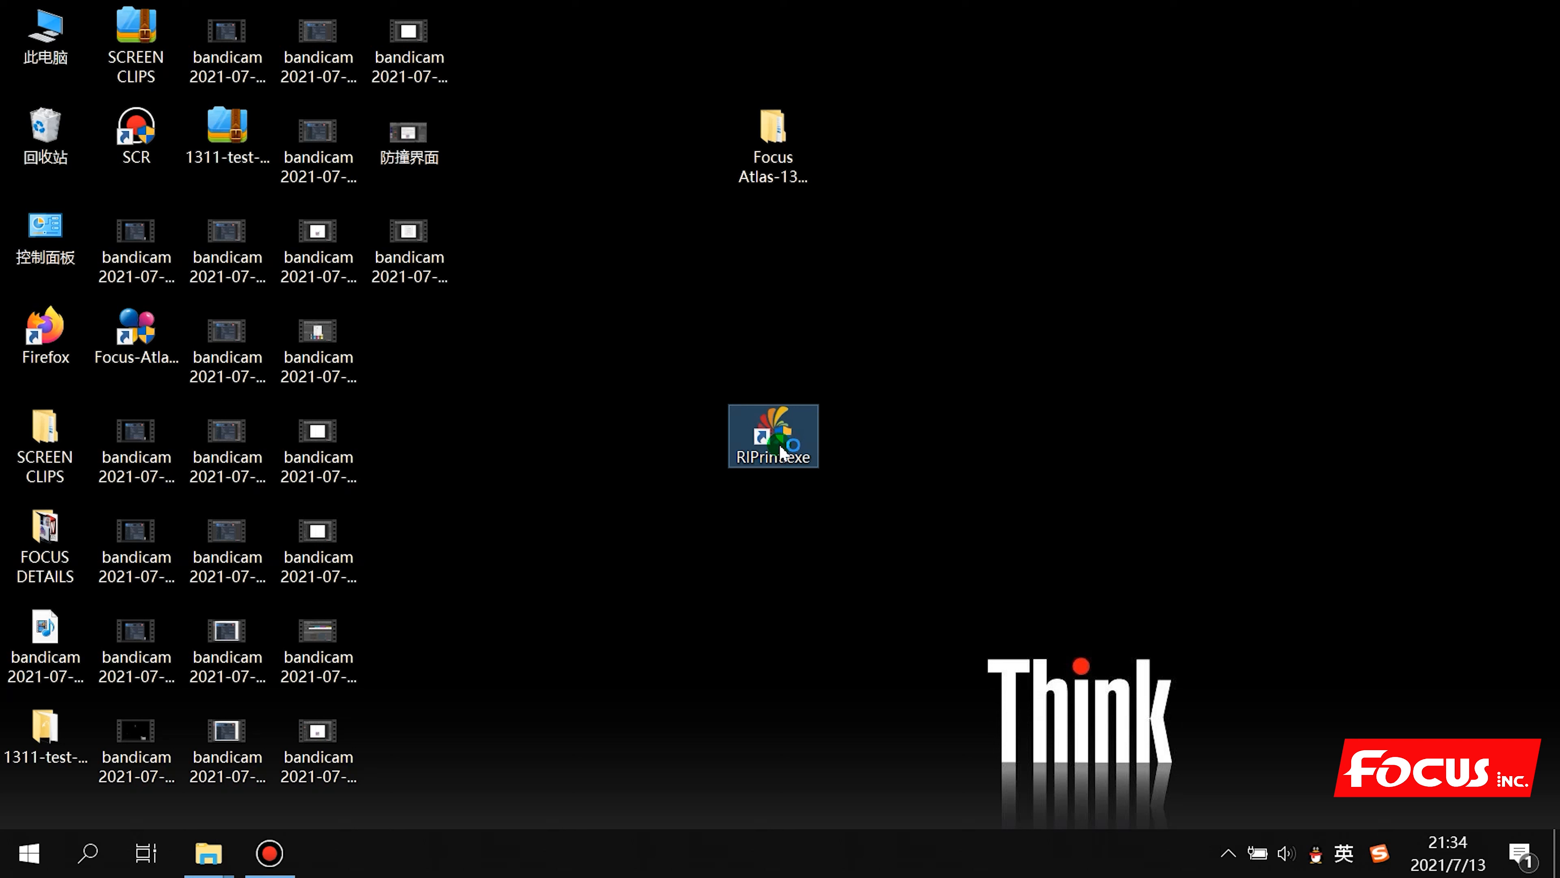
pyautogui.click(752, 532)
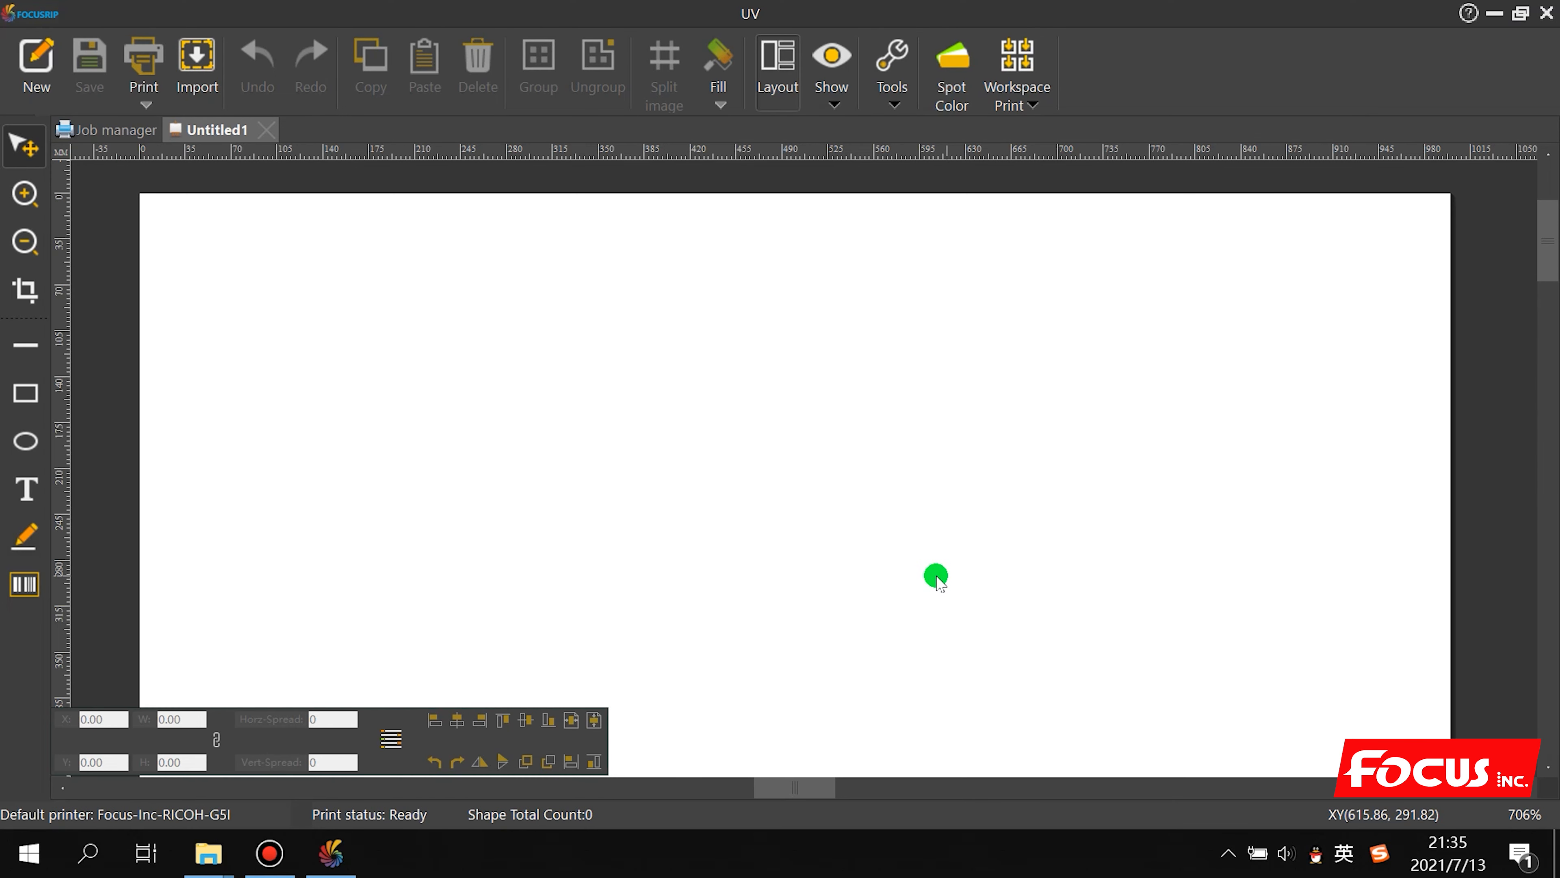
# Check the RICOH-G5I entry among the installed printers in the printer settings and exit the dialog
pyautogui.click(37, 14)
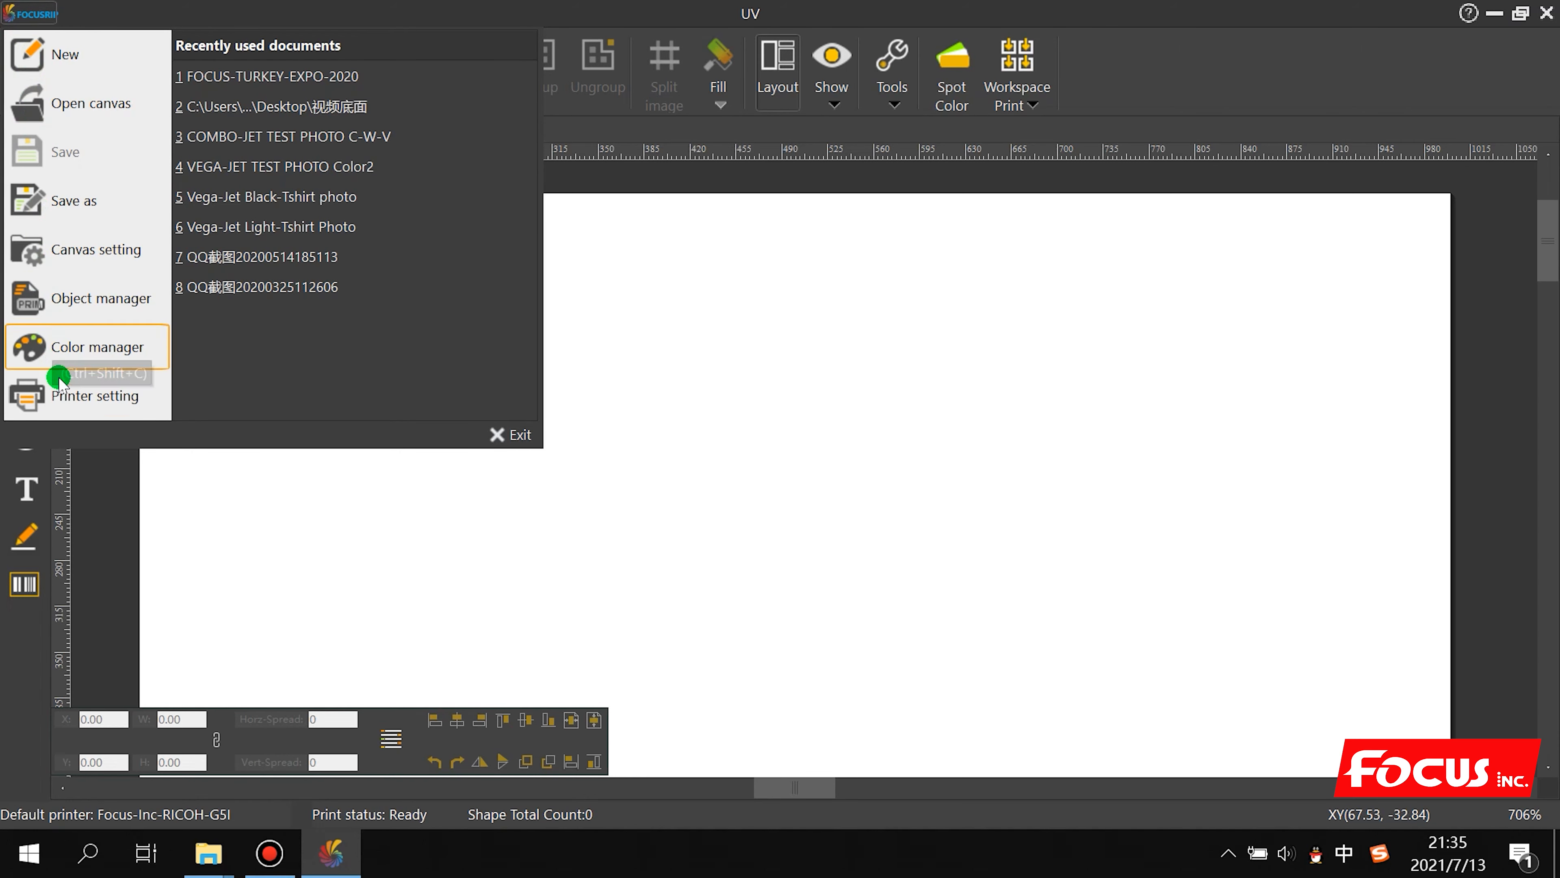
pyautogui.click(62, 396)
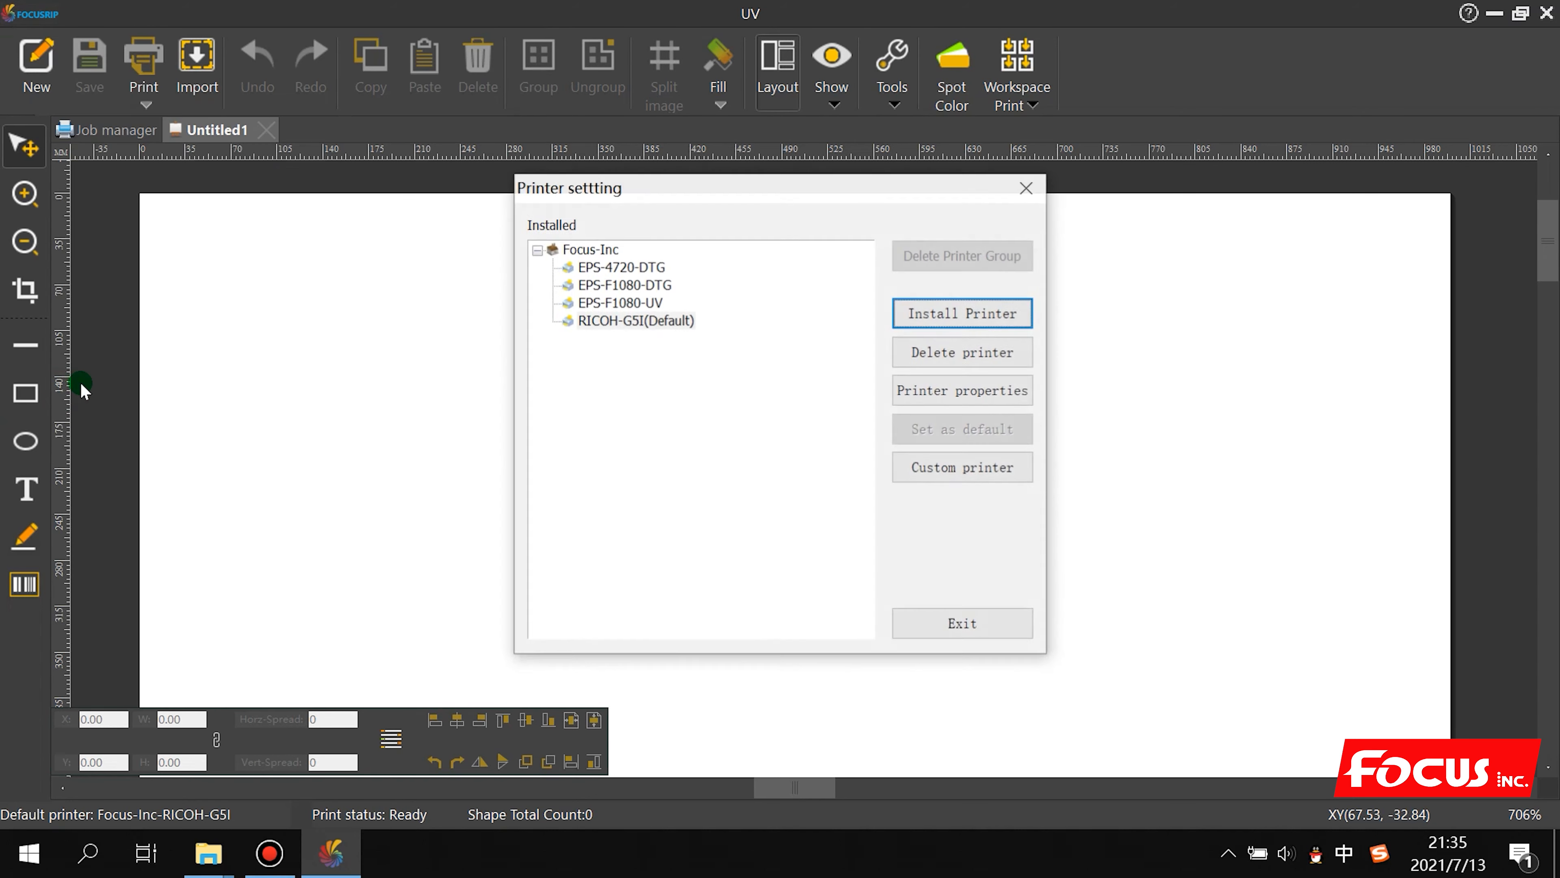
pyautogui.click(615, 323)
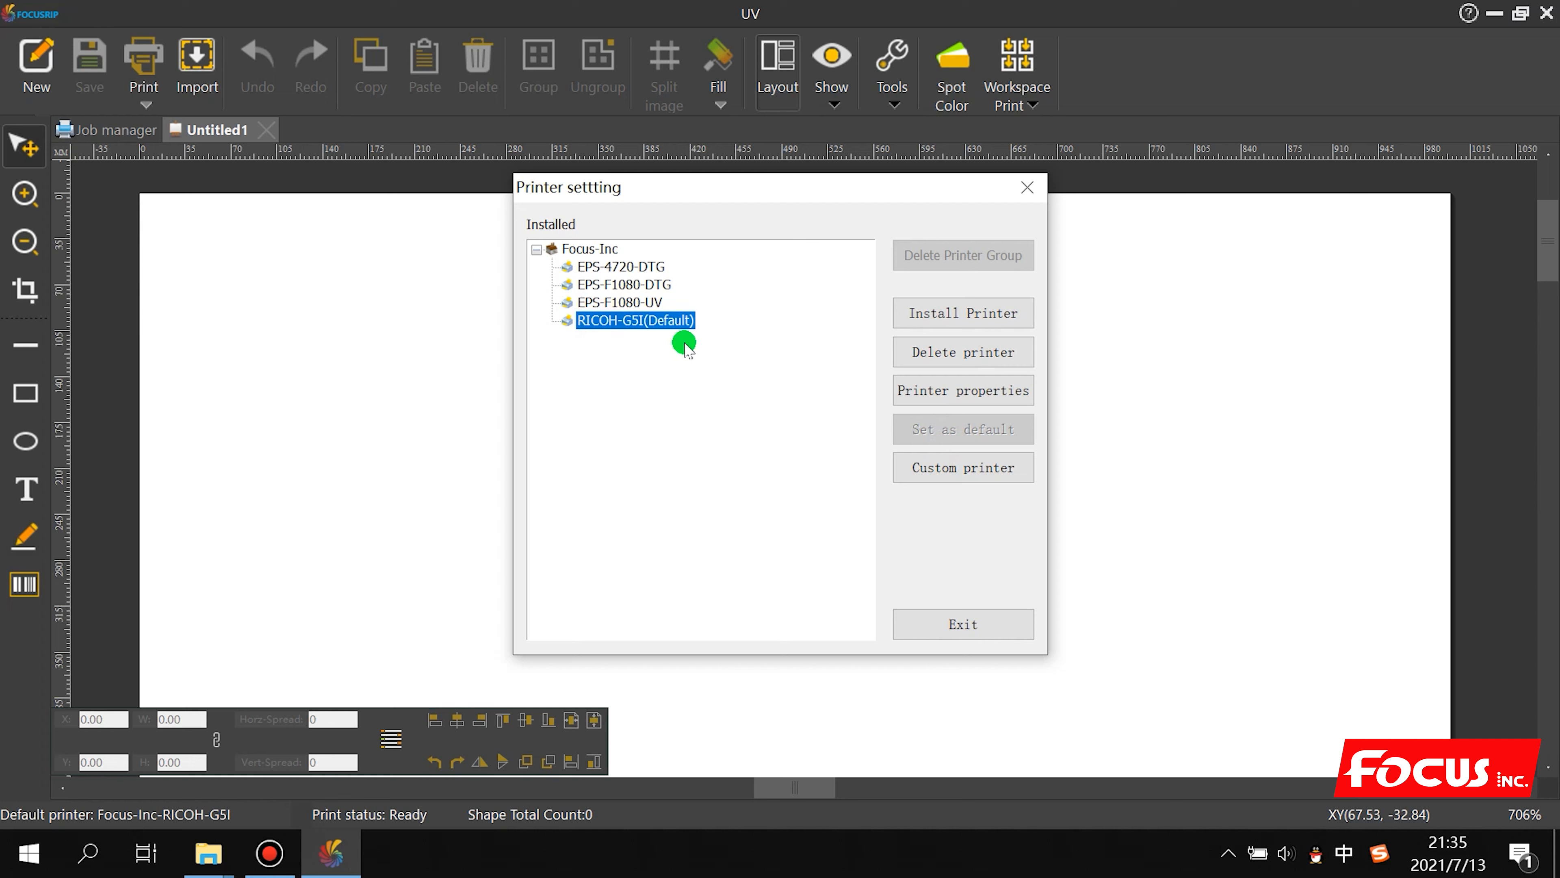
pyautogui.click(590, 327)
pyautogui.click(963, 625)
pyautogui.click(681, 530)
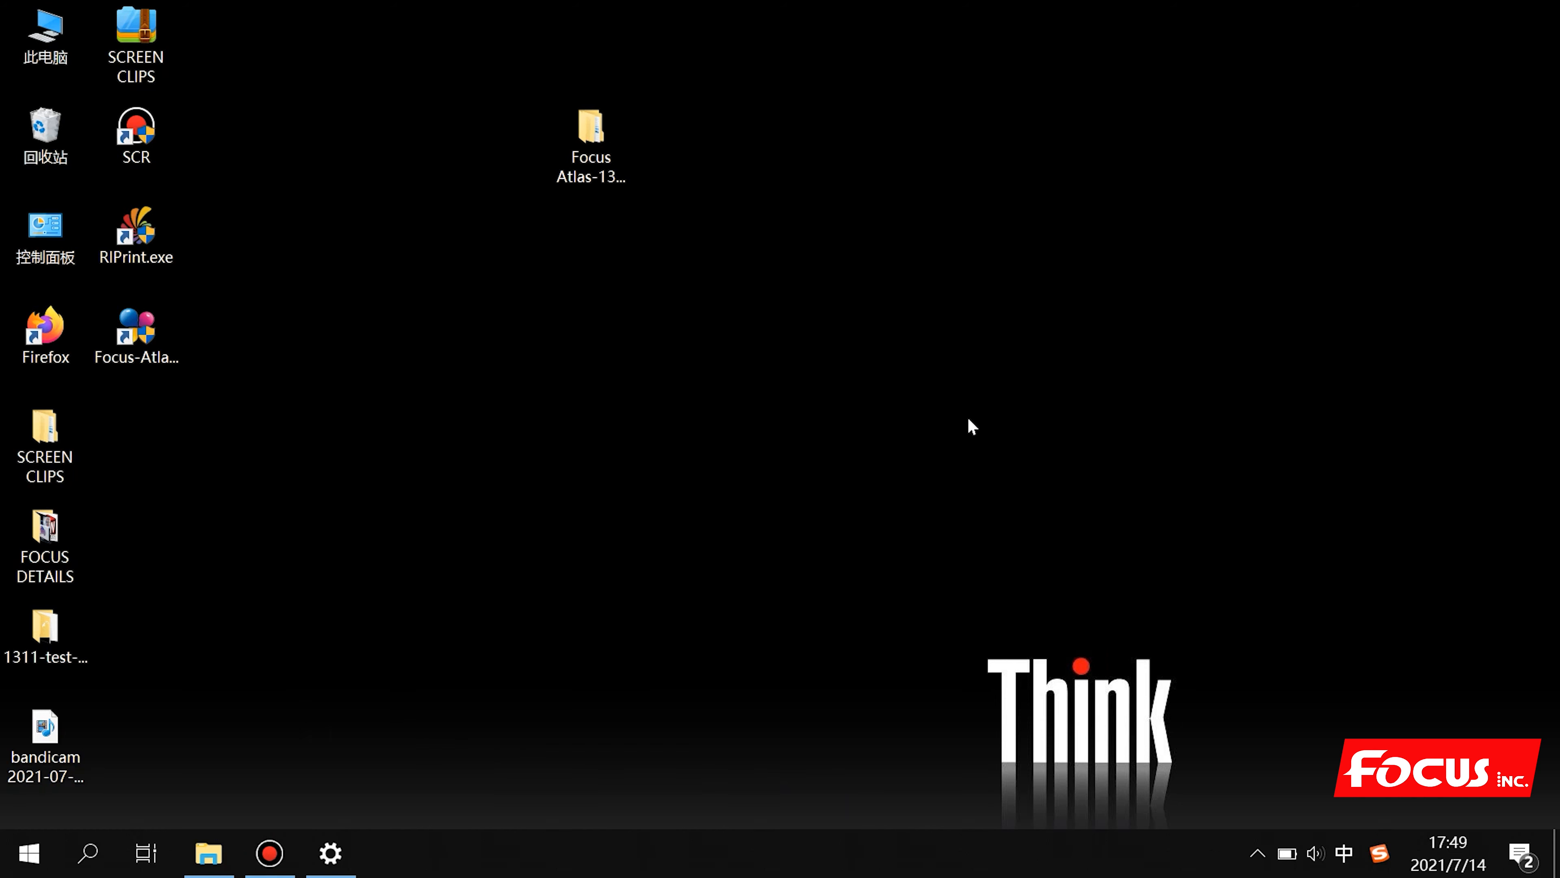
# Open the Focus Atlas-1311 Support folder on the desktop and go into its 4. Rip software subfolder
pyautogui.click(766, 395)
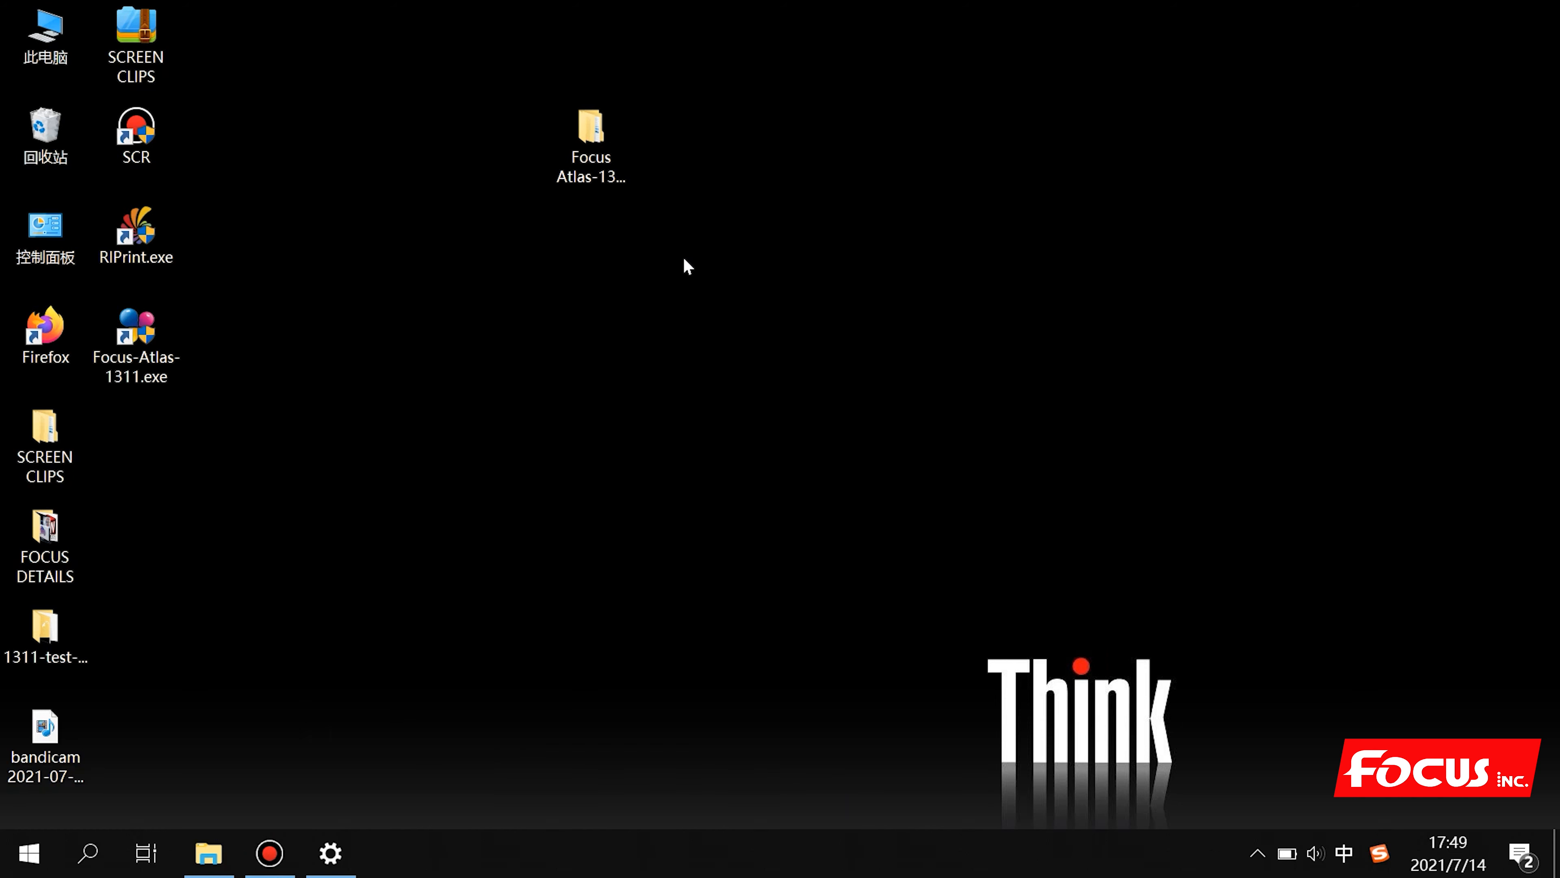
pyautogui.click(601, 153)
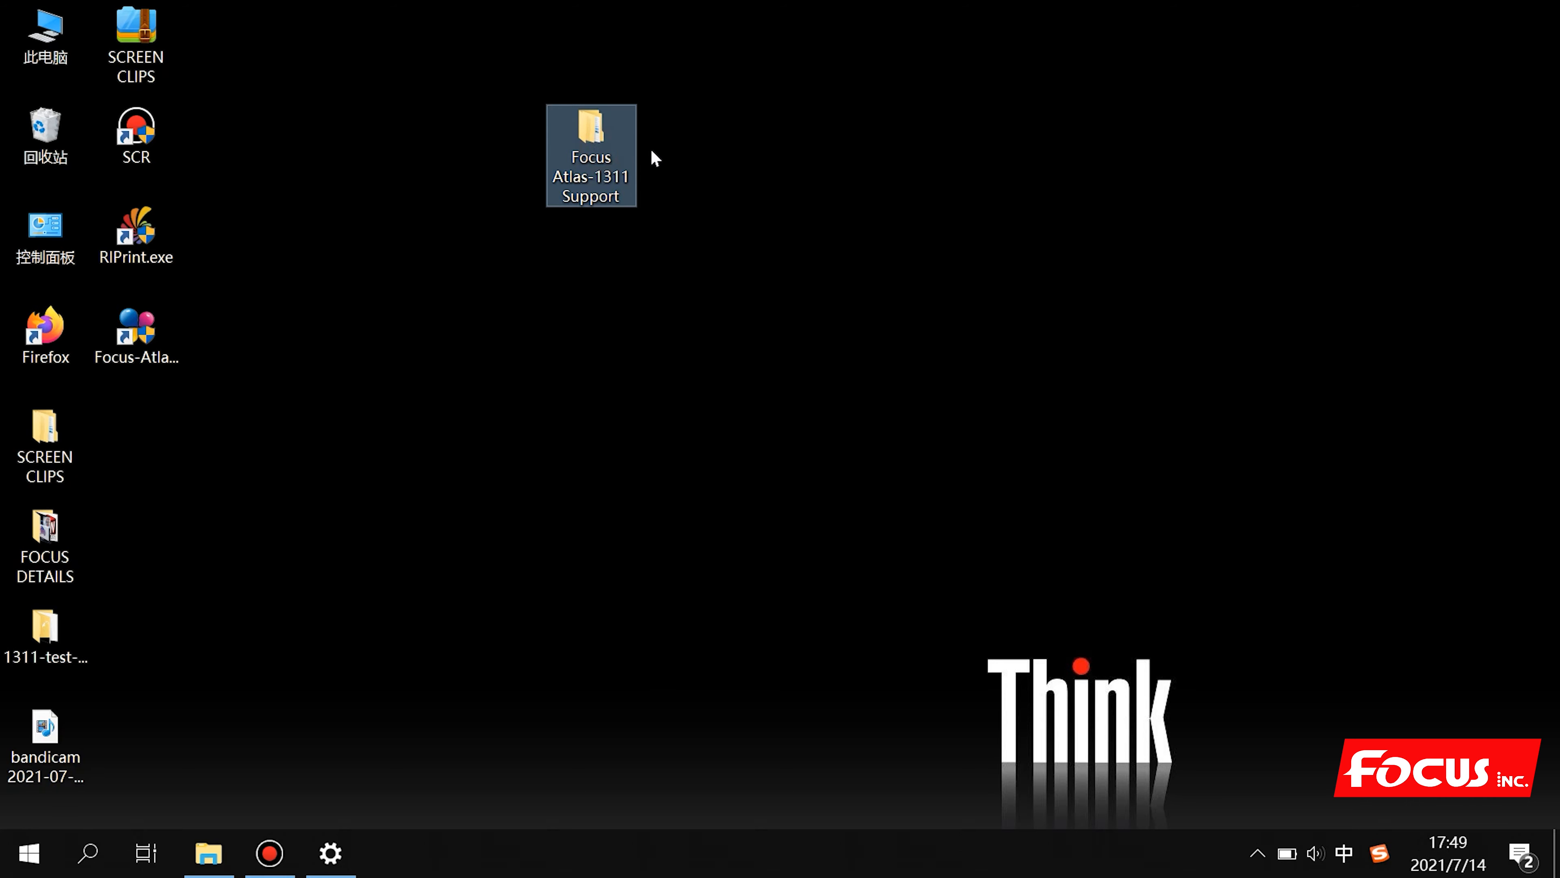
pyautogui.doubleClick(599, 151)
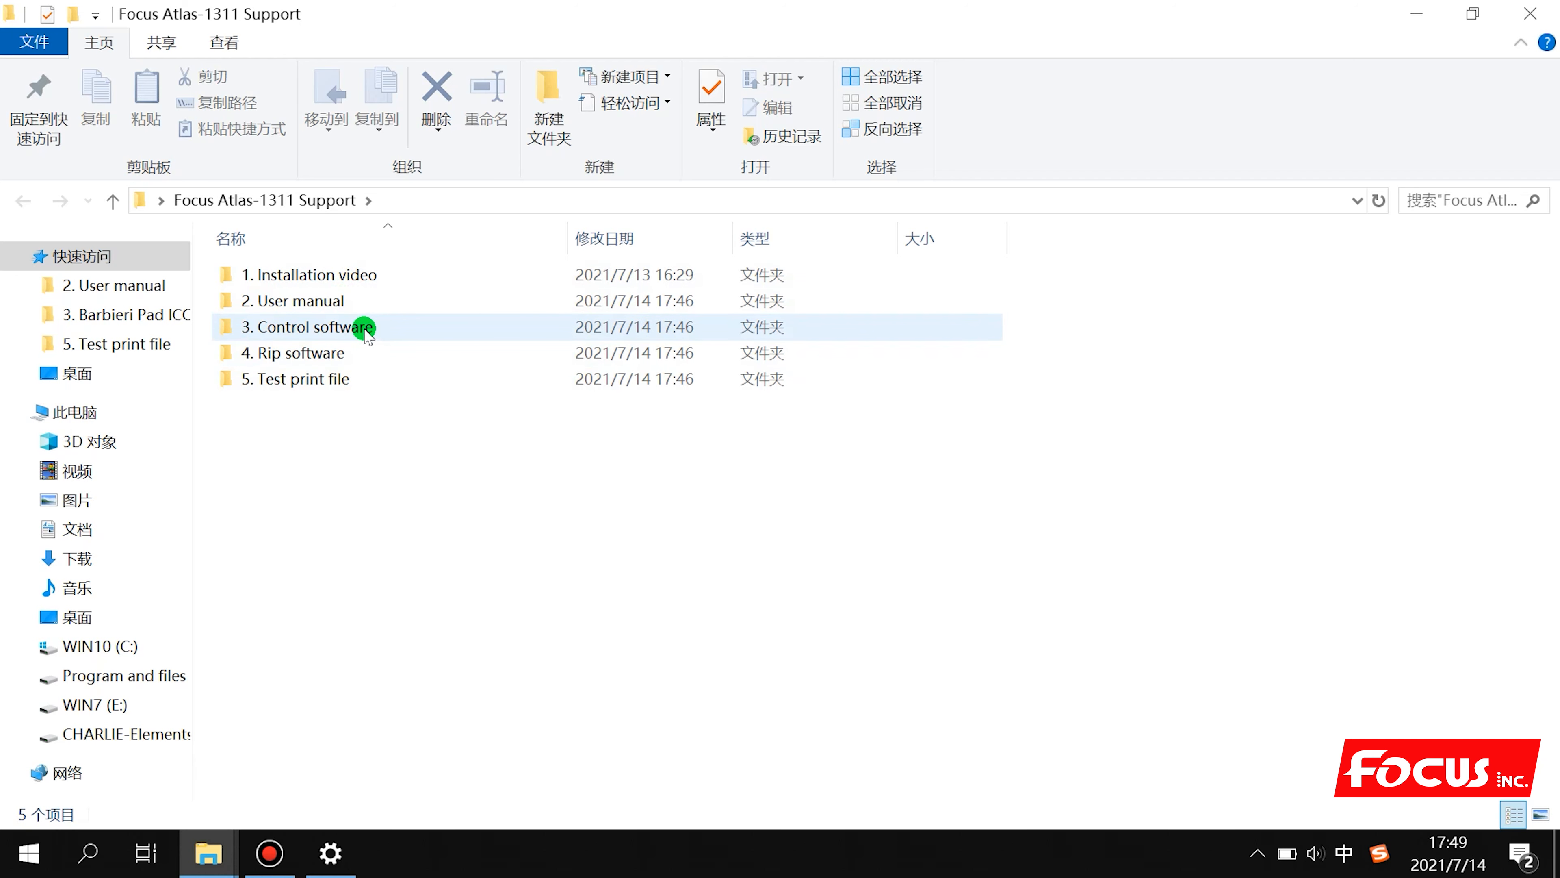
pyautogui.moveTo(351, 359)
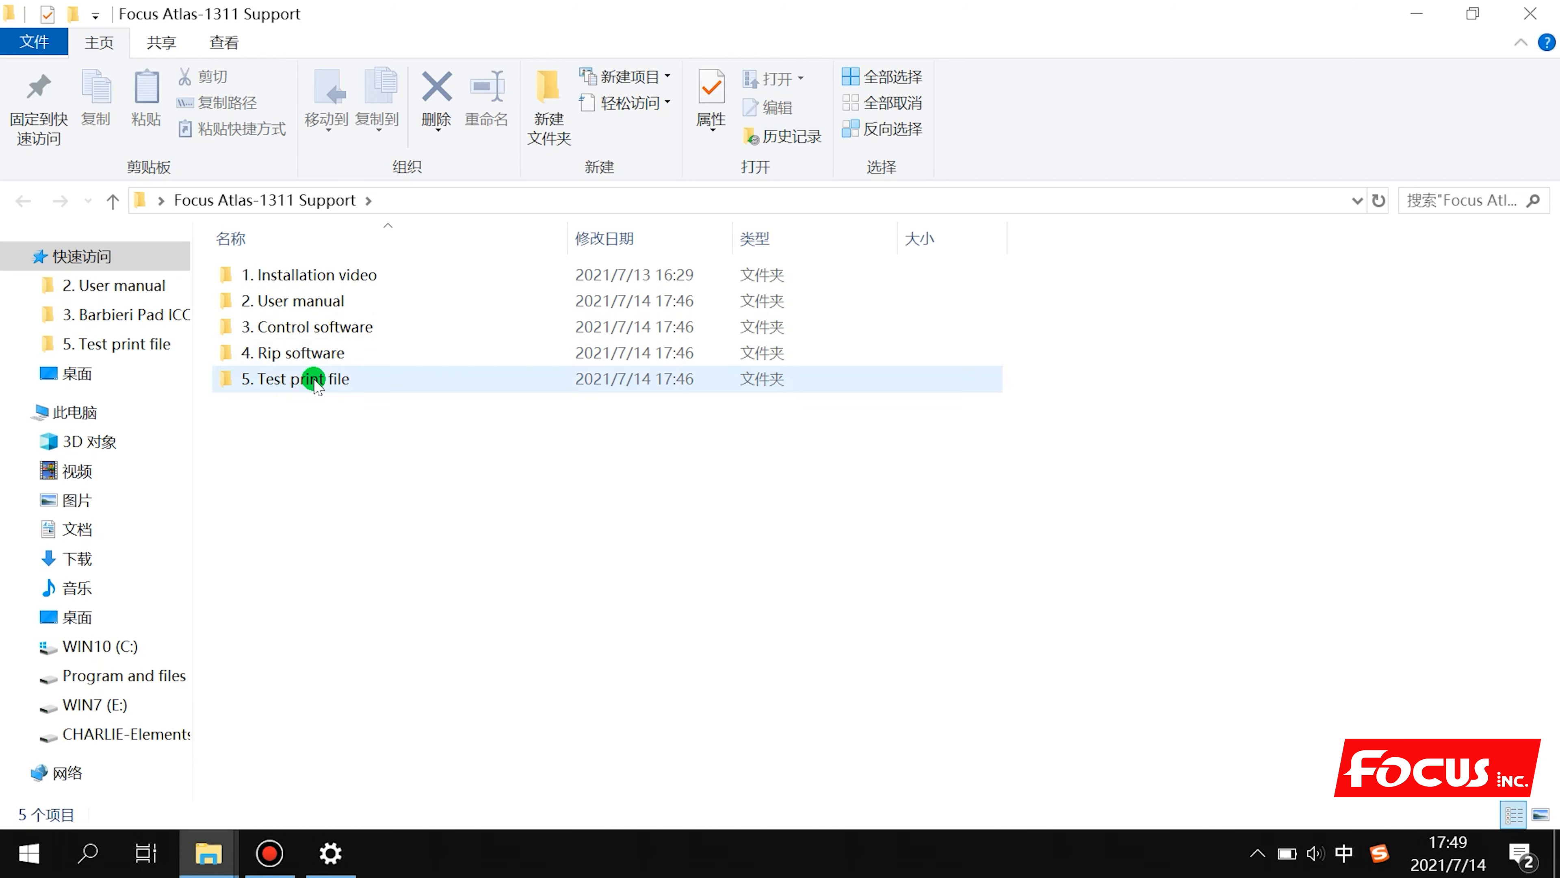
pyautogui.doubleClick(310, 353)
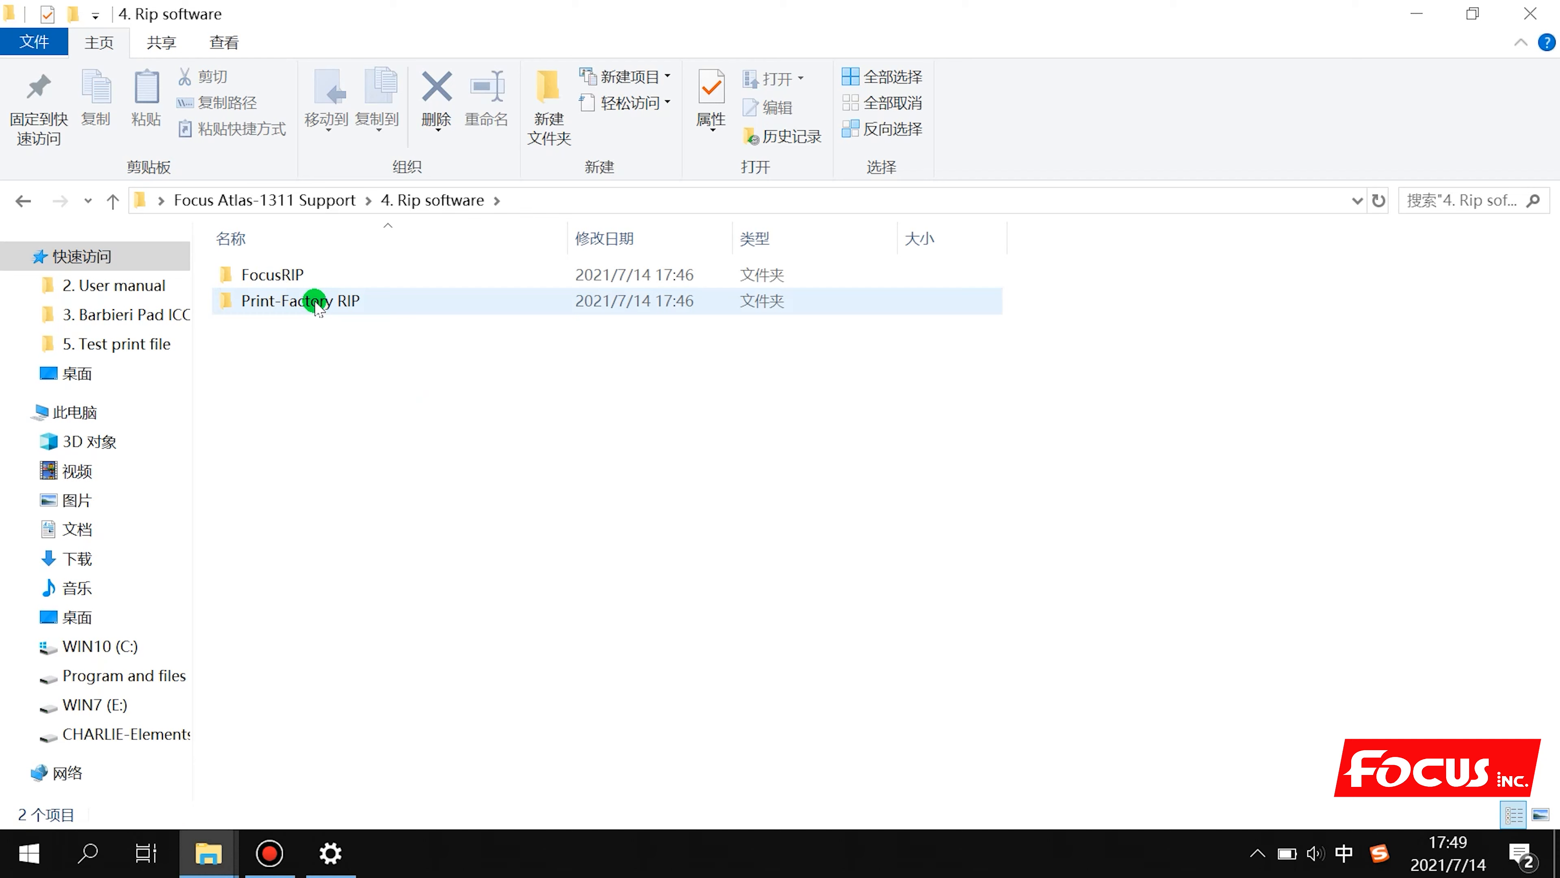
pyautogui.moveTo(330, 288)
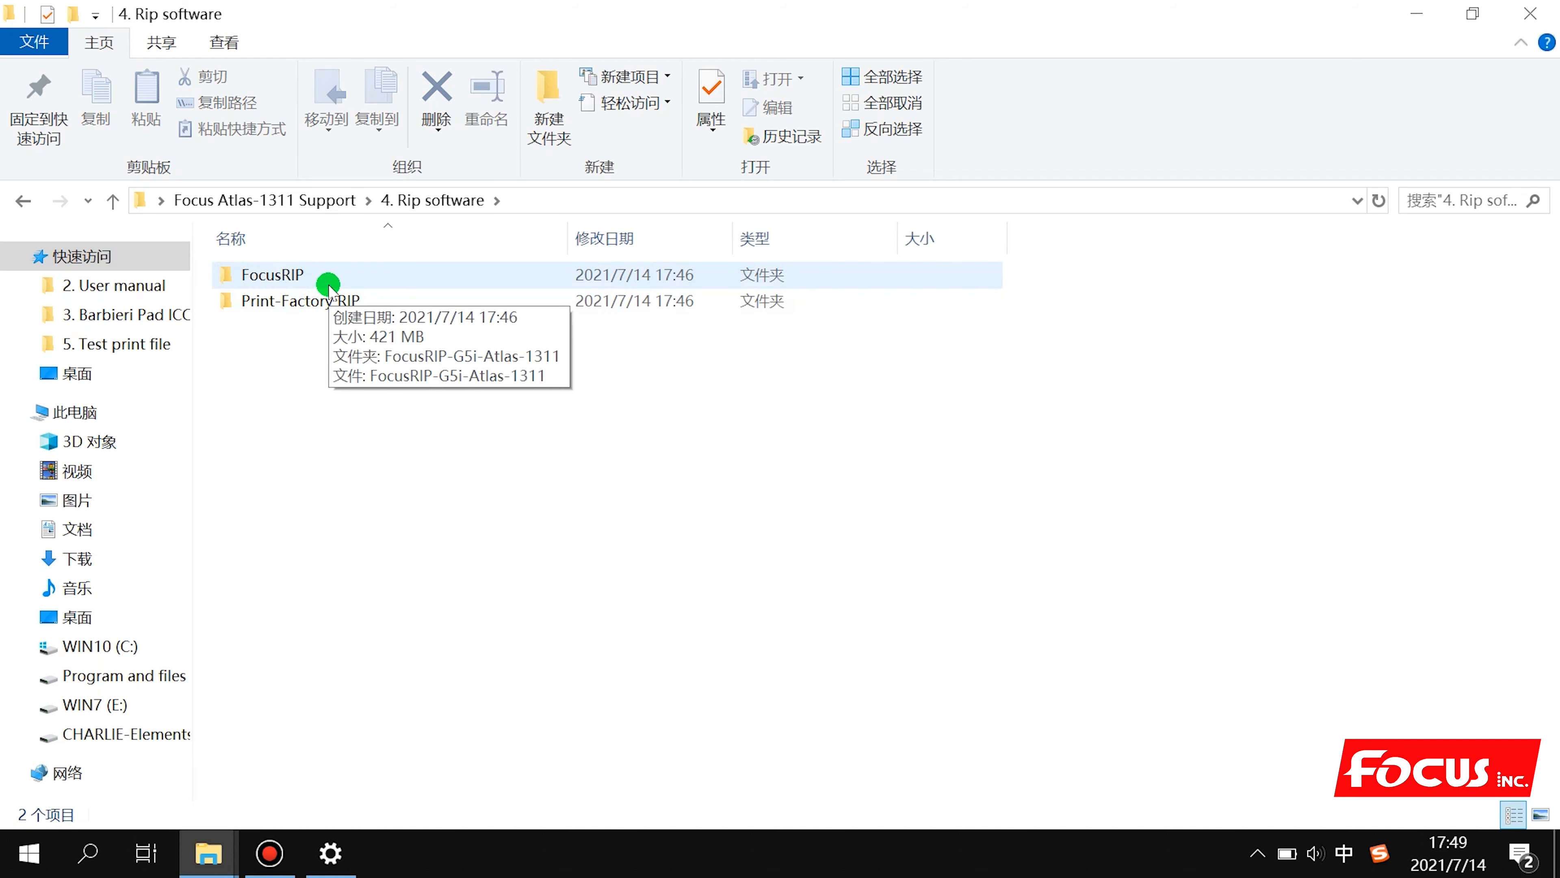
# Open the Print-Factory RIP folder inside 4. Rip software
pyautogui.click(373, 421)
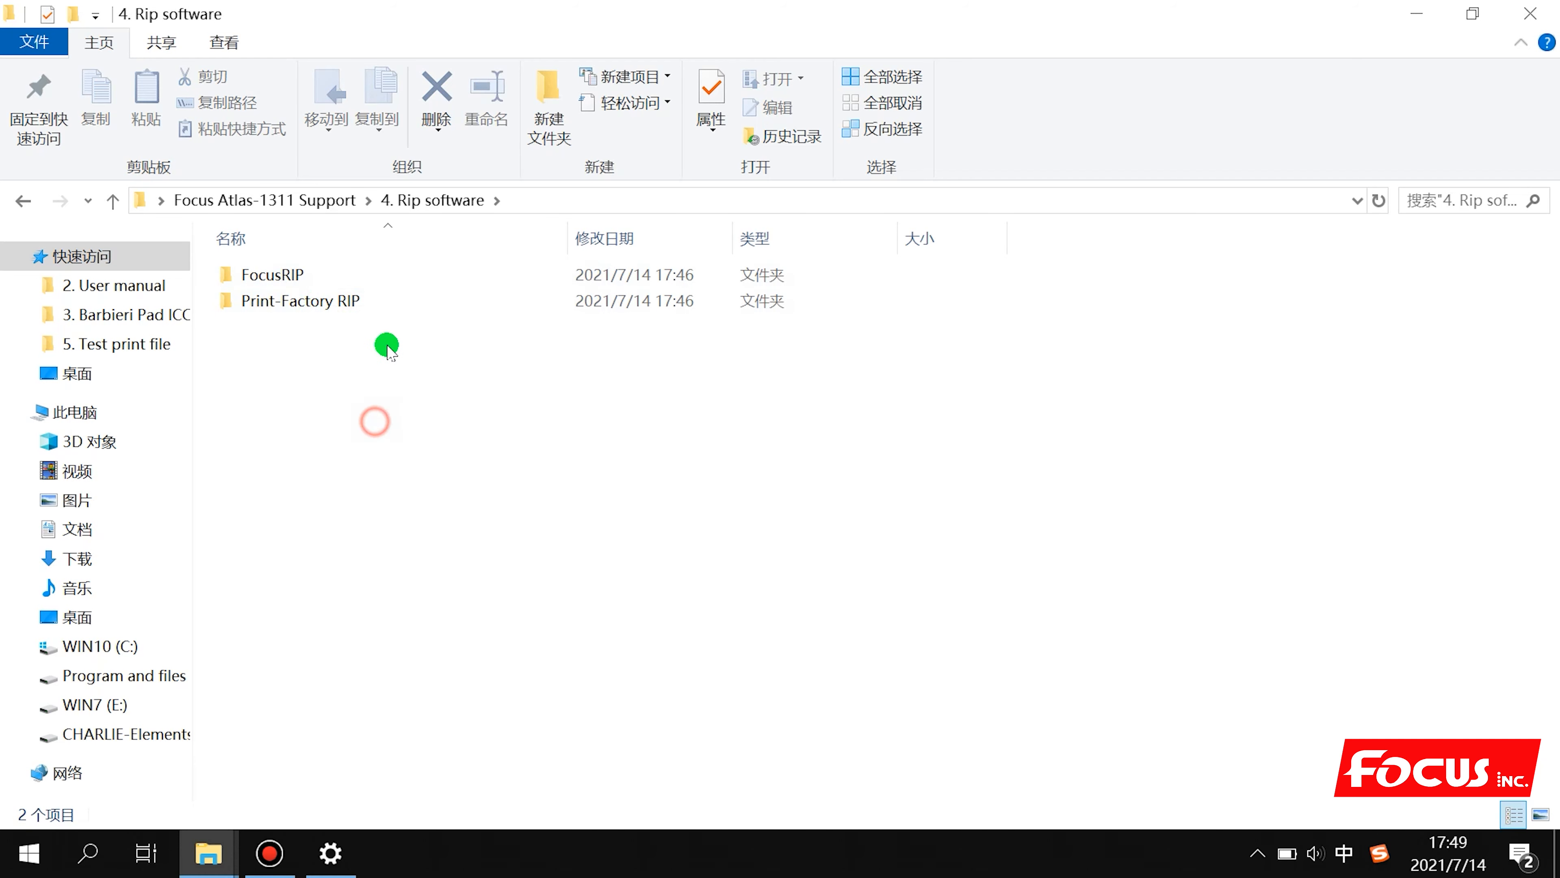
pyautogui.doubleClick(377, 305)
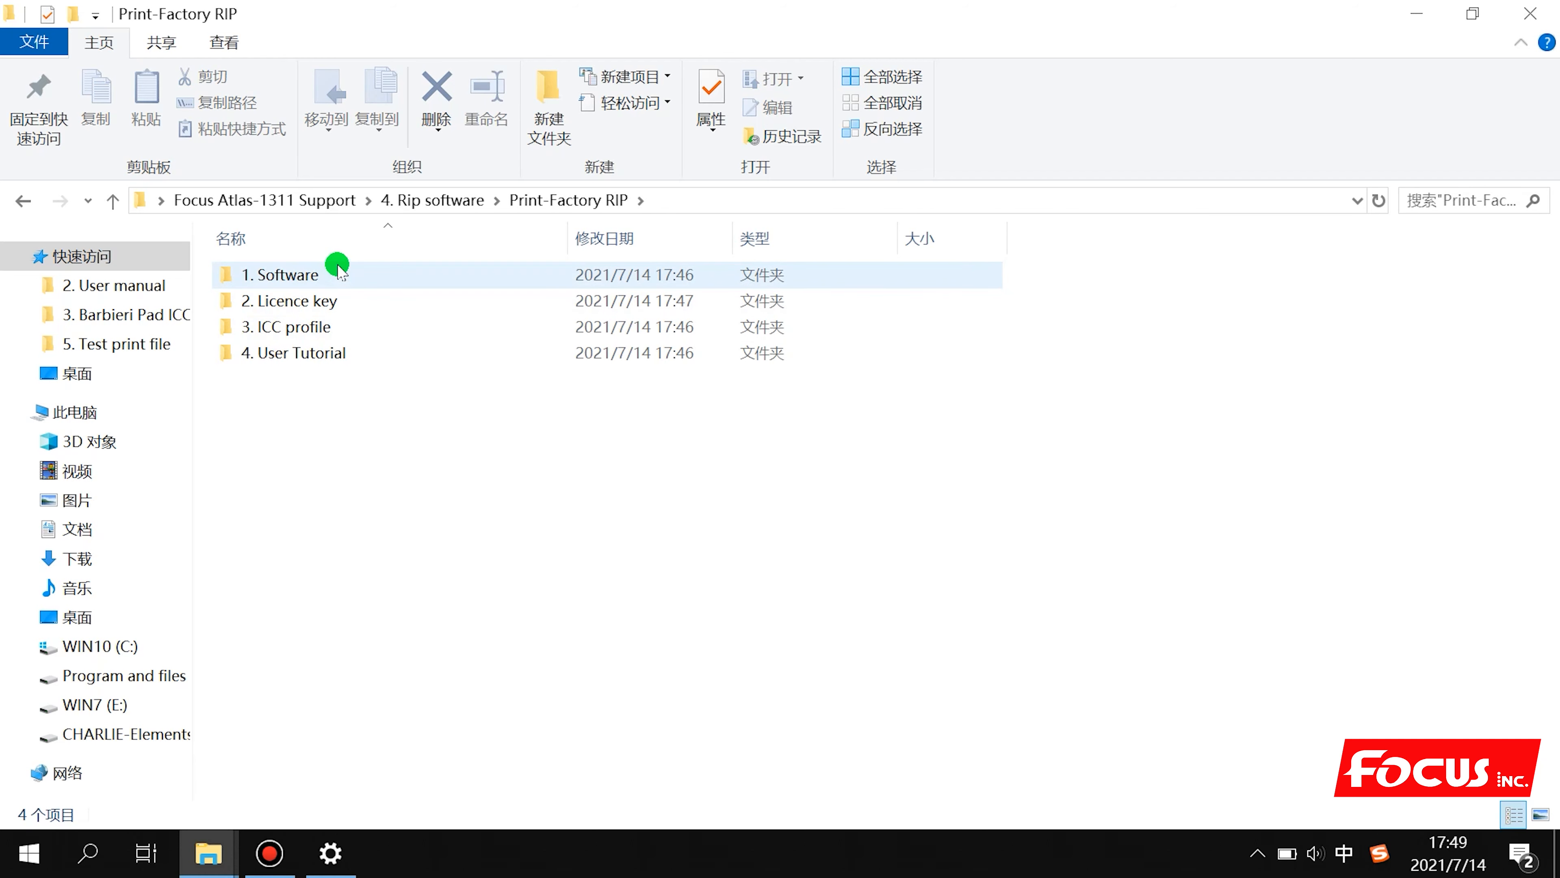
pyautogui.moveTo(347, 274)
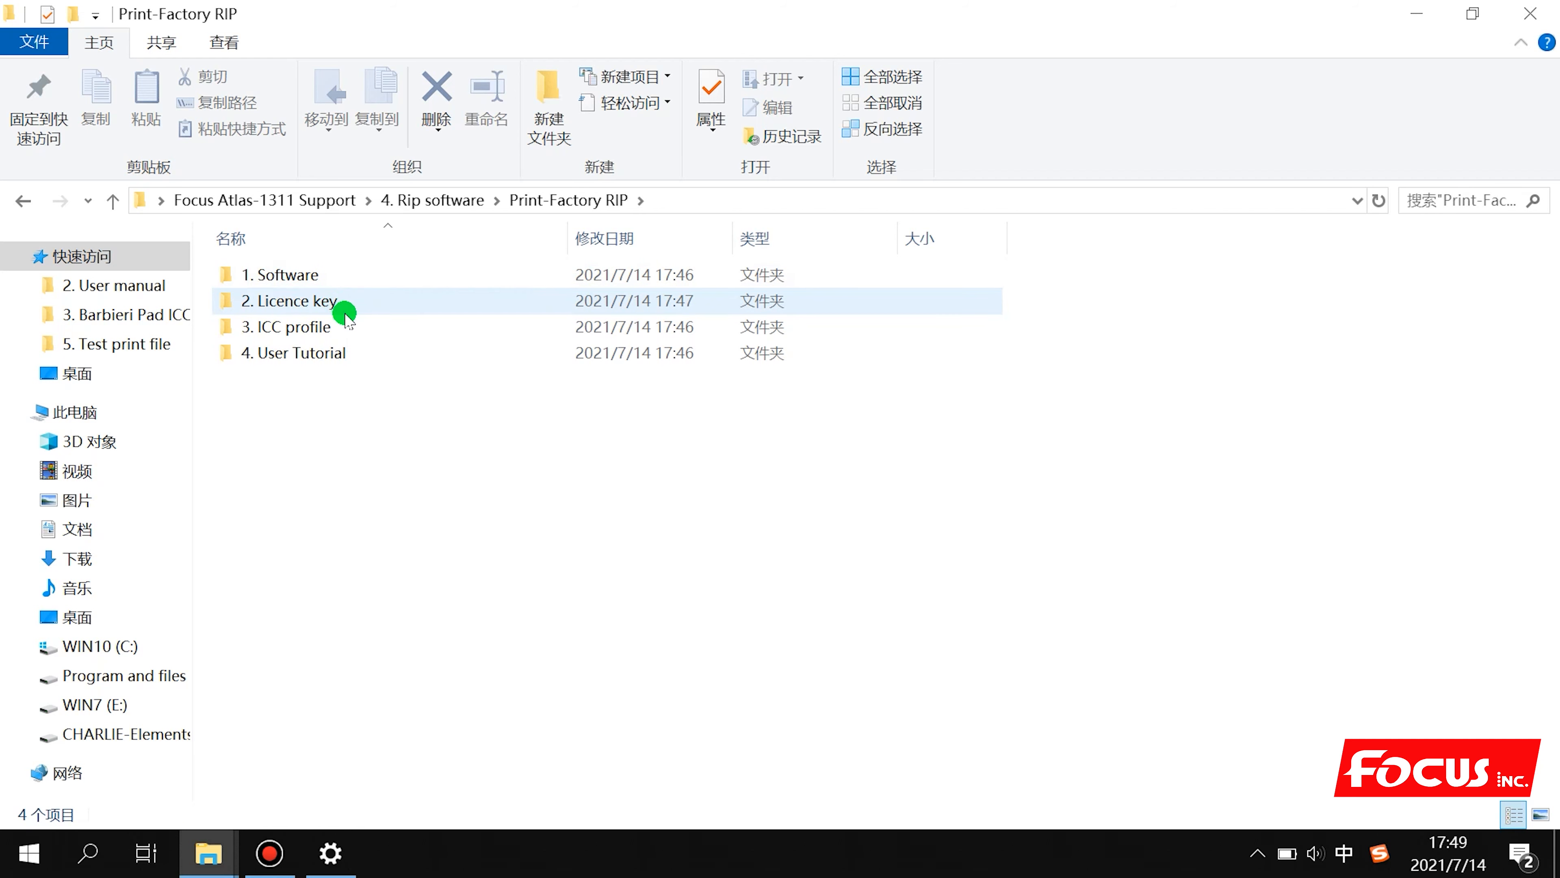
# Look into the 4. User Tutorial subfolder and return to the Print-Factory RIP folder
pyautogui.doubleClick(309, 355)
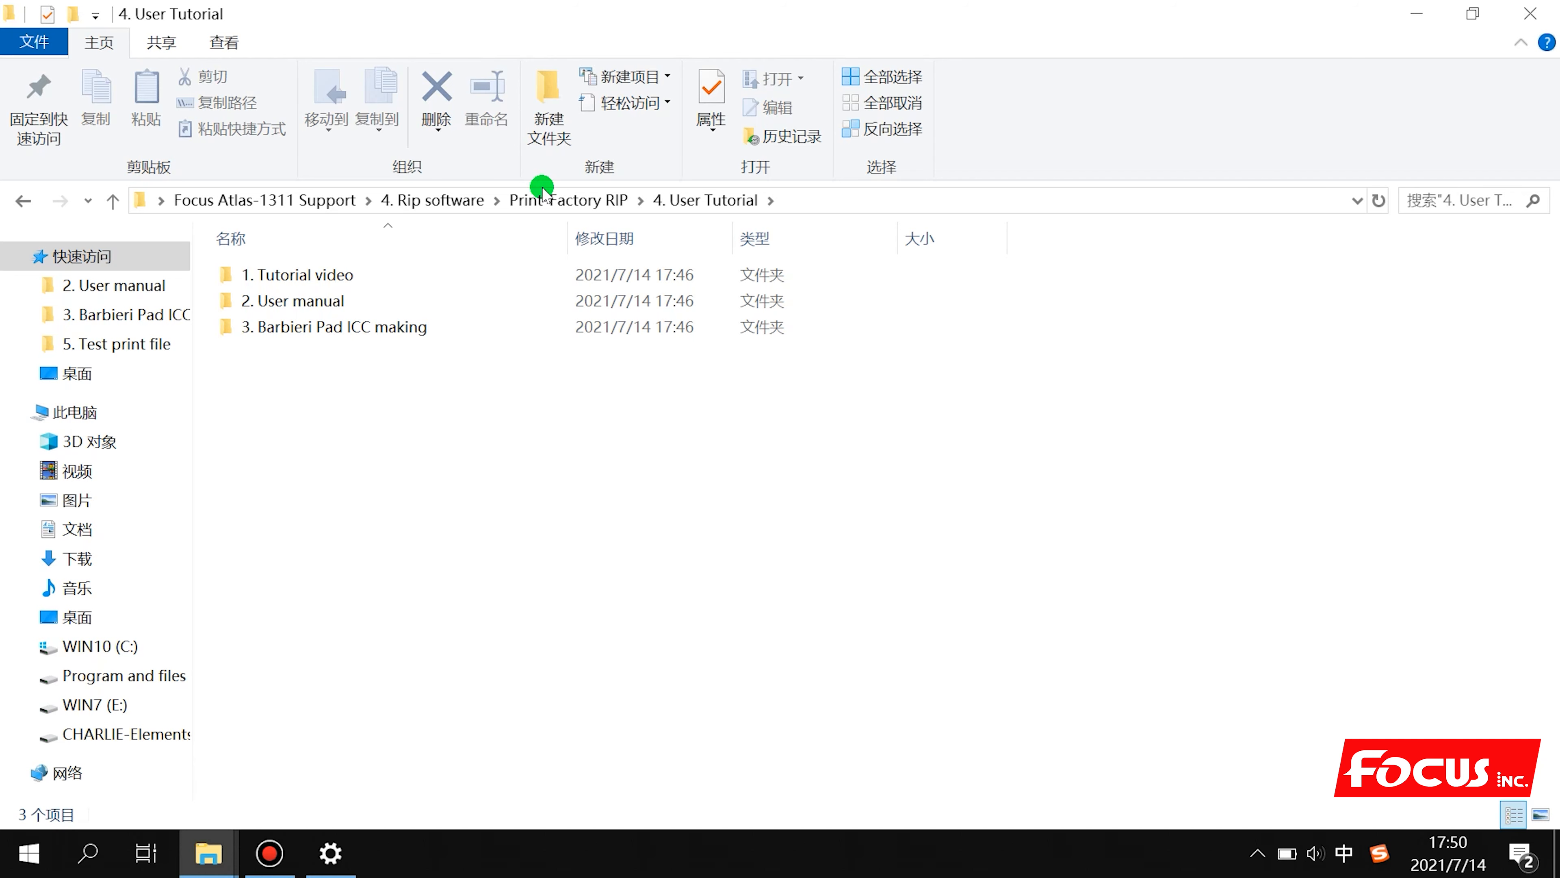
pyautogui.click(540, 200)
pyautogui.click(349, 530)
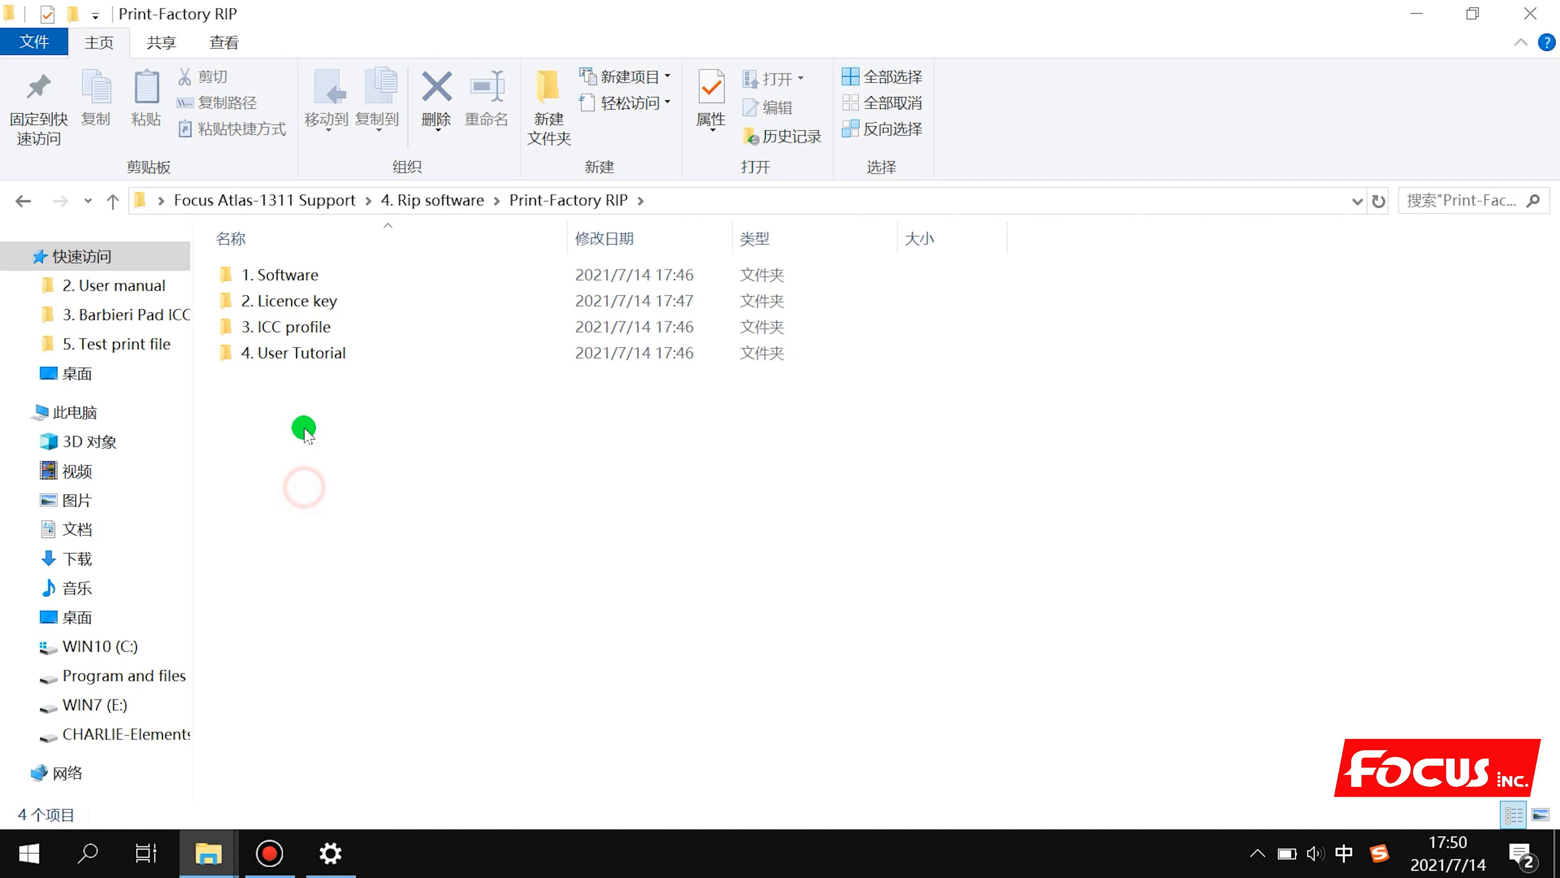
pyautogui.moveTo(342, 309)
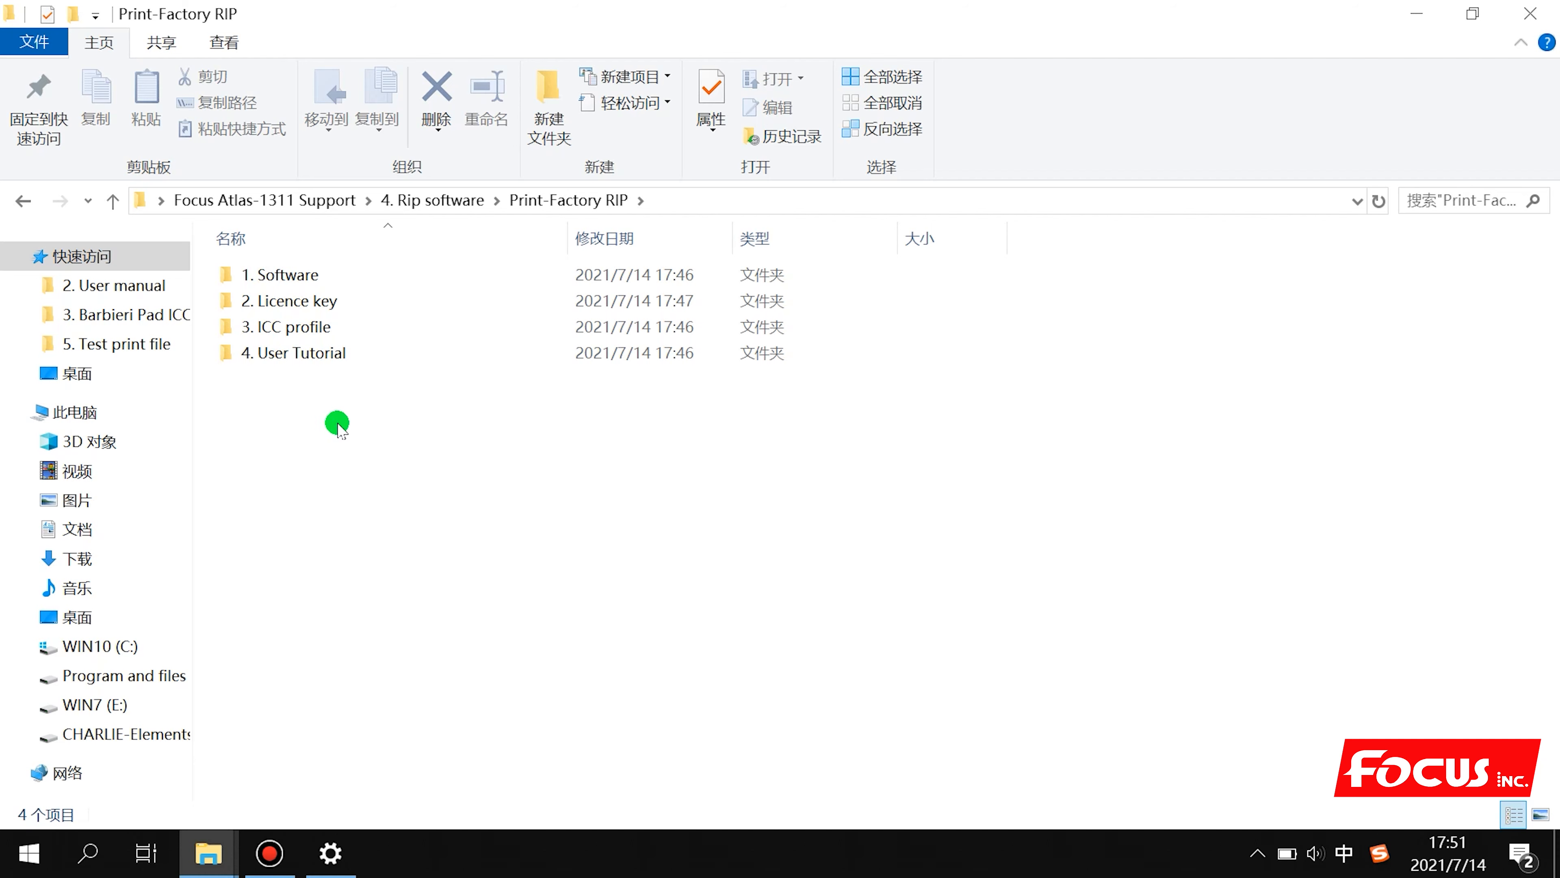
# Go into the 1. Software subfolder, dismiss the shopping pop-up and launch the PF644.10670-G5i RIP installer
pyautogui.doubleClick(335, 277)
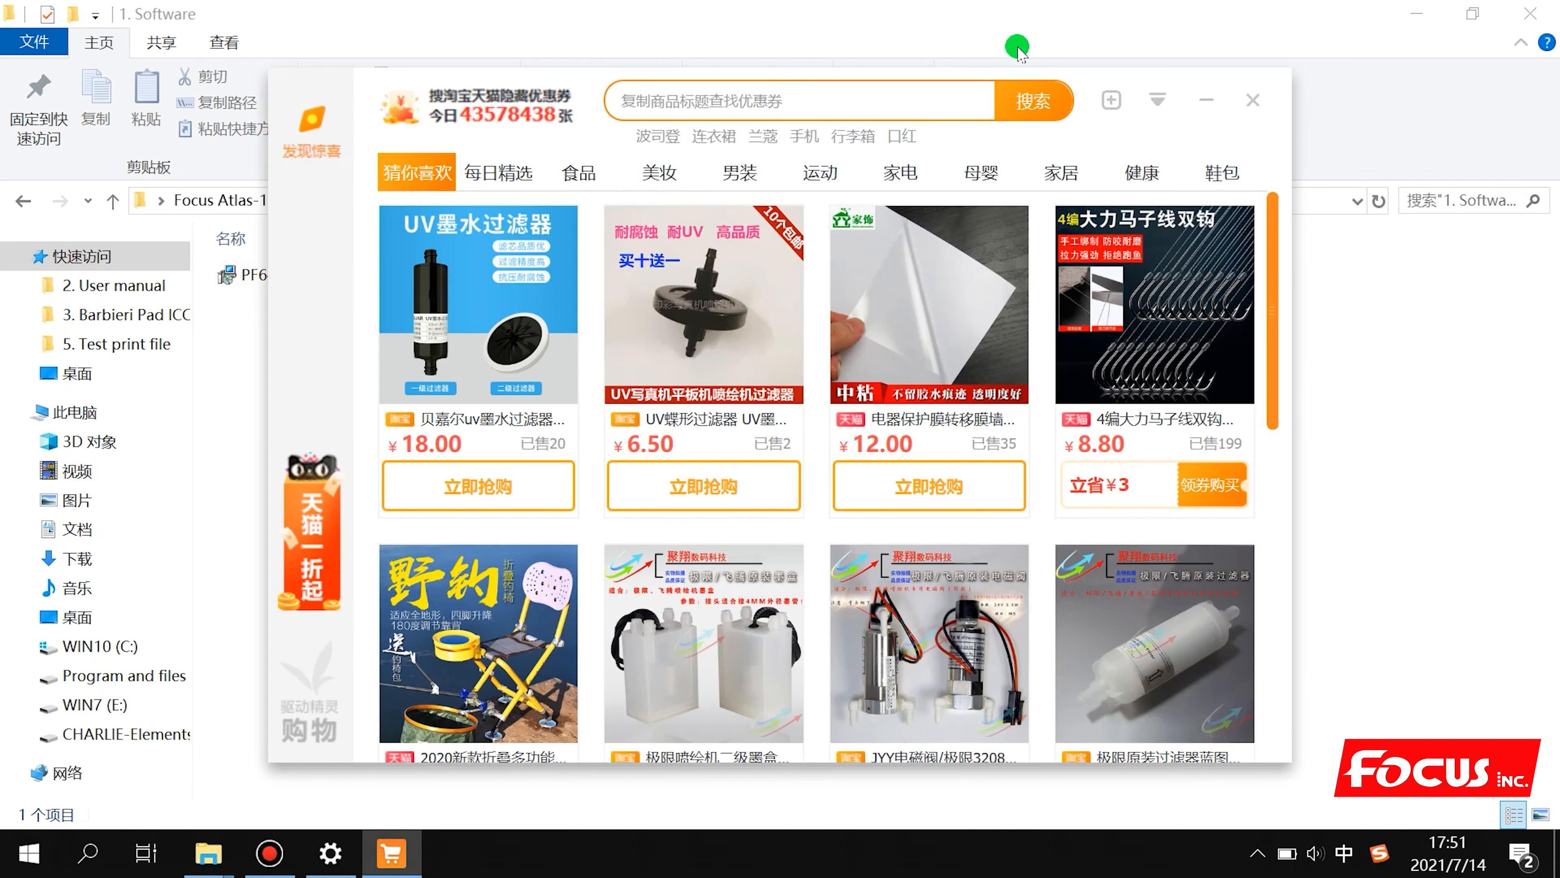
pyautogui.click(1253, 99)
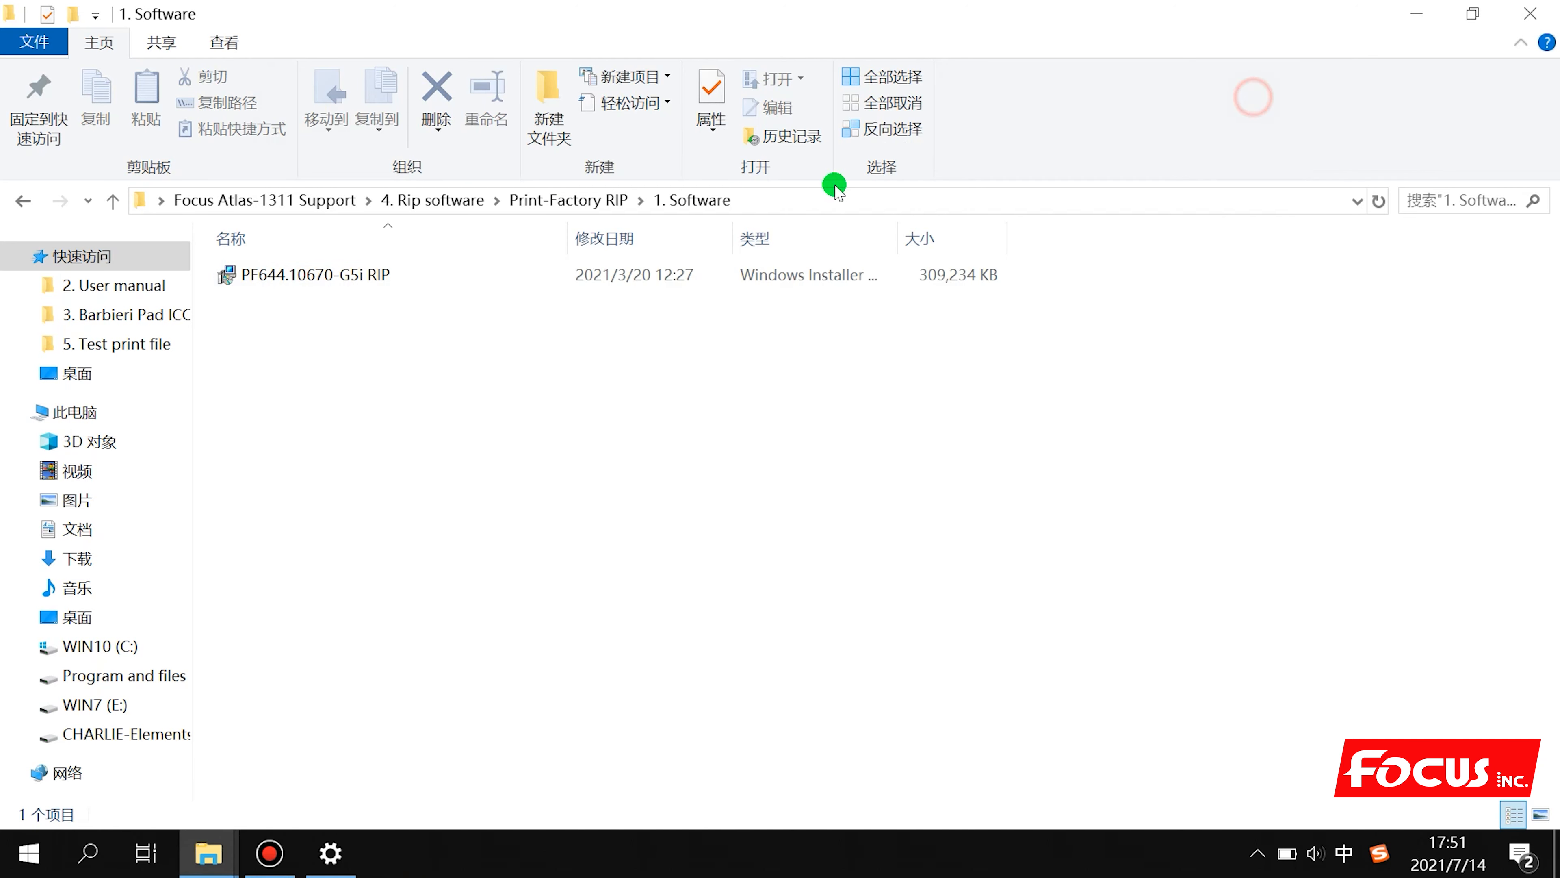
pyautogui.click(435, 277)
pyautogui.doubleClick(435, 277)
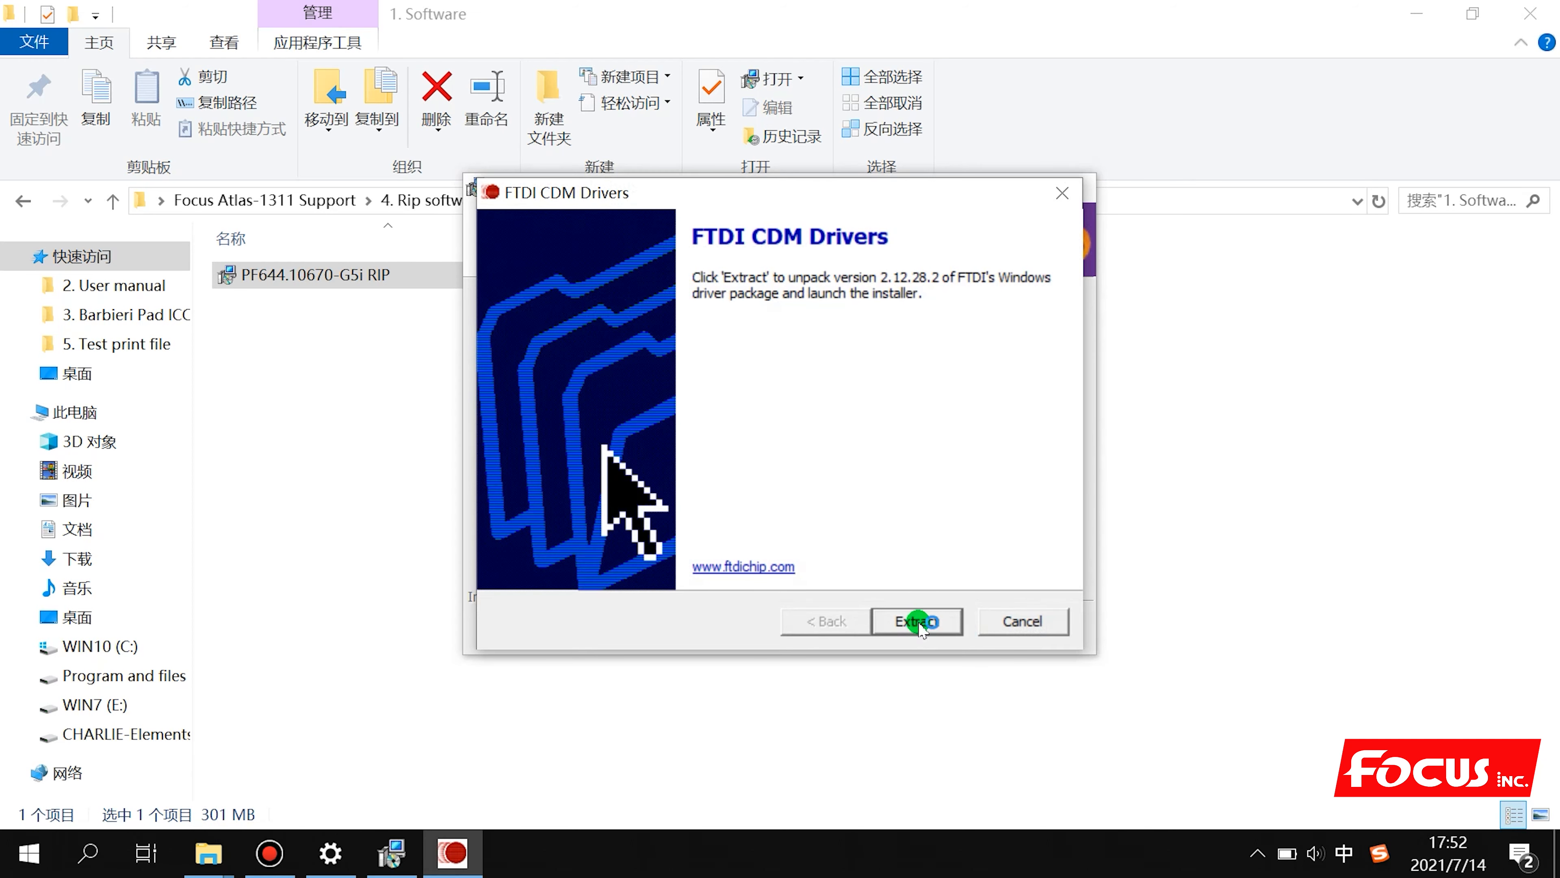
# Extract the FTDI CDM Drivers, accept their licence agreement and complete the driver installation wizard
pyautogui.click(921, 626)
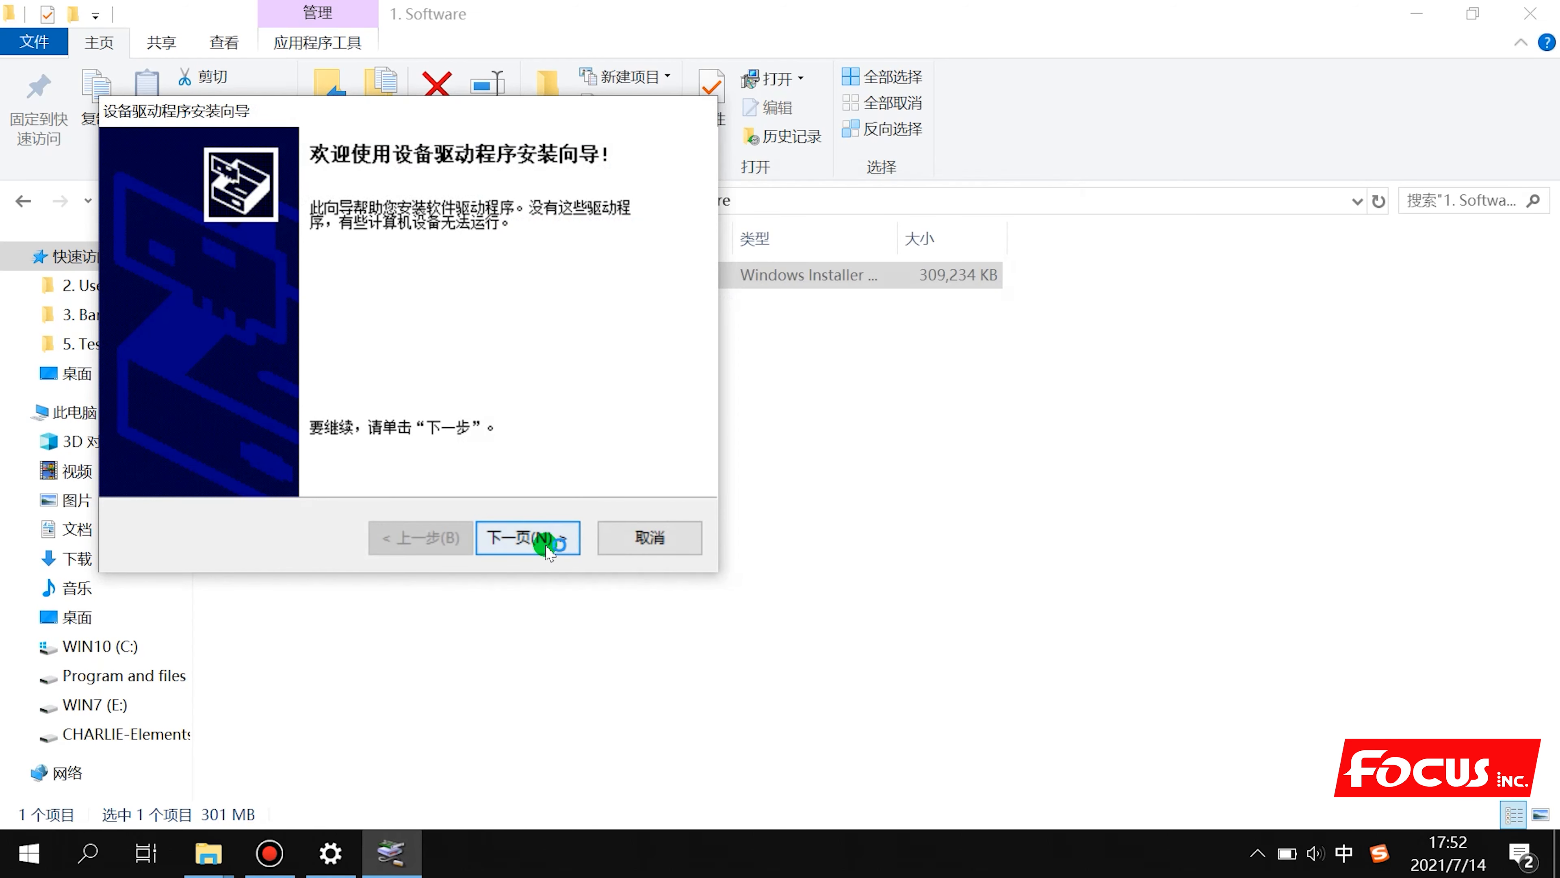
pyautogui.click(527, 538)
pyautogui.click(304, 438)
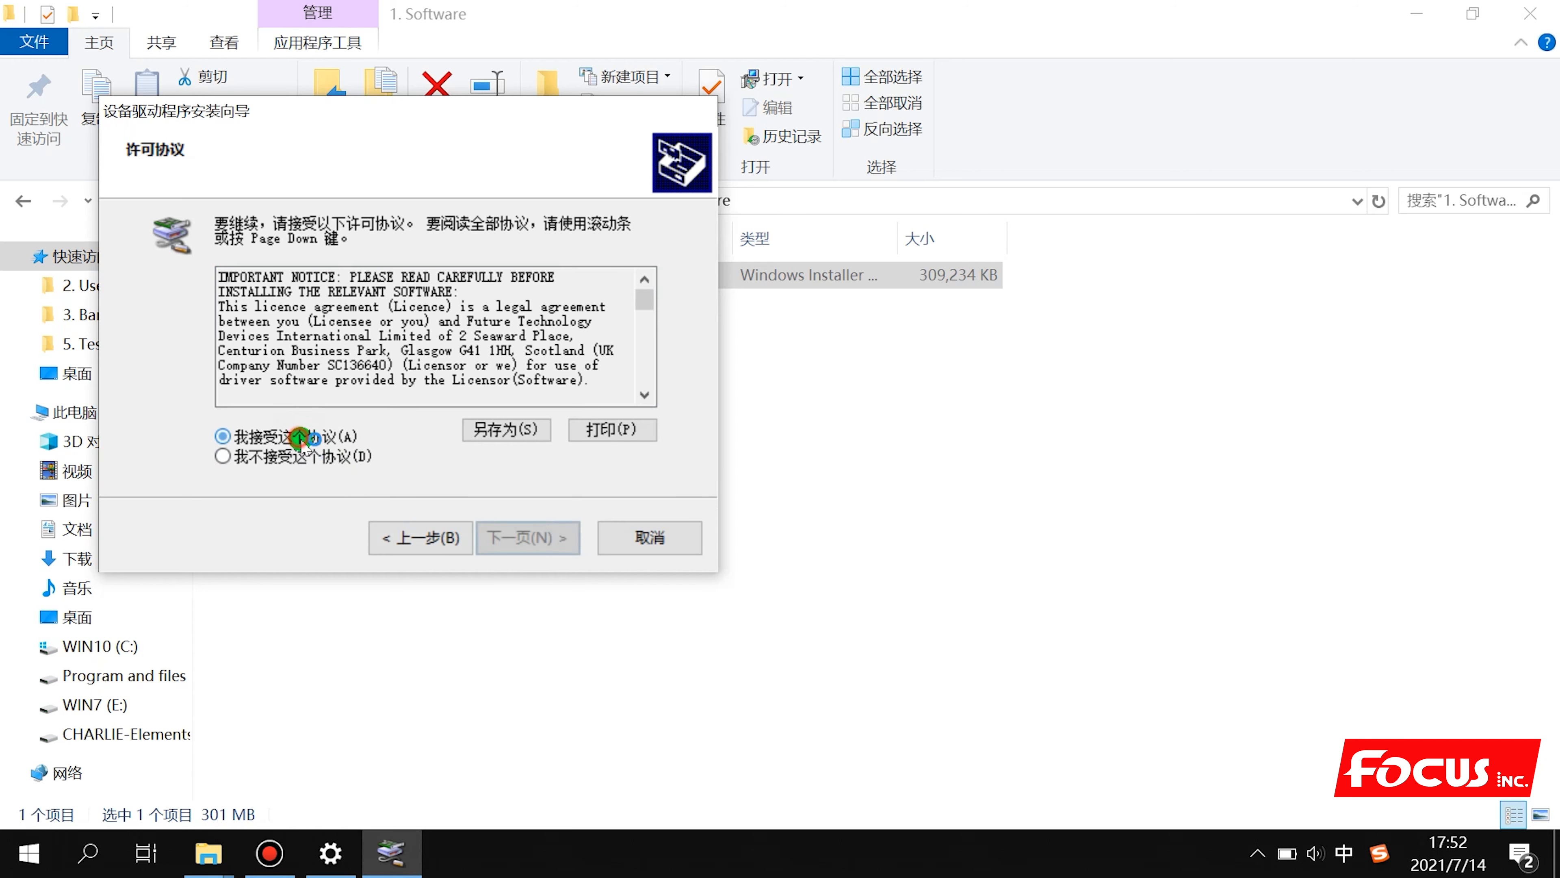
pyautogui.click(527, 539)
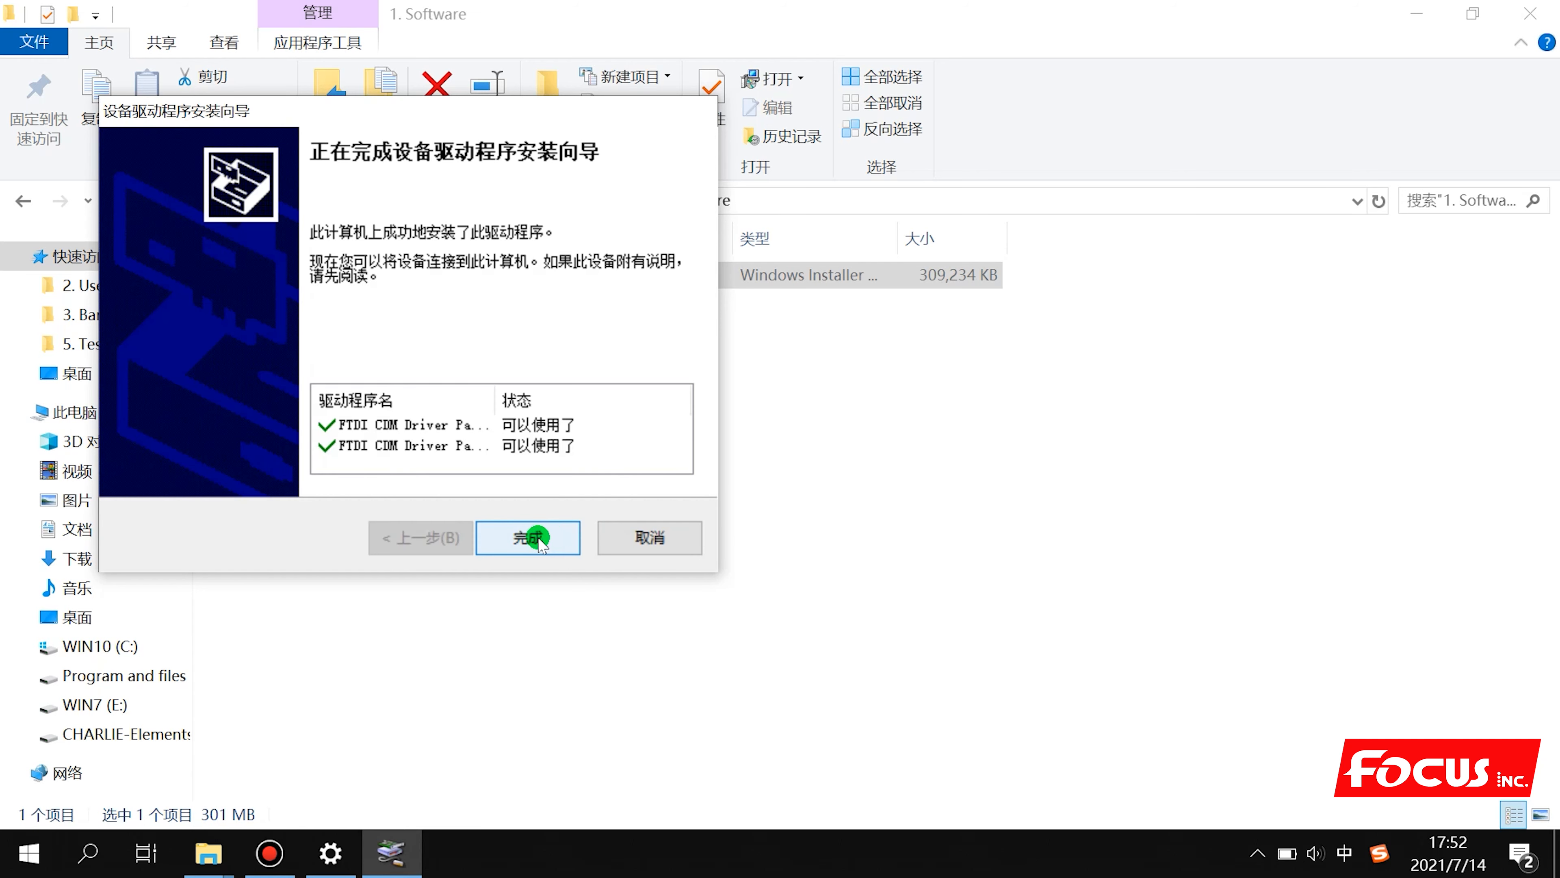
pyautogui.click(529, 538)
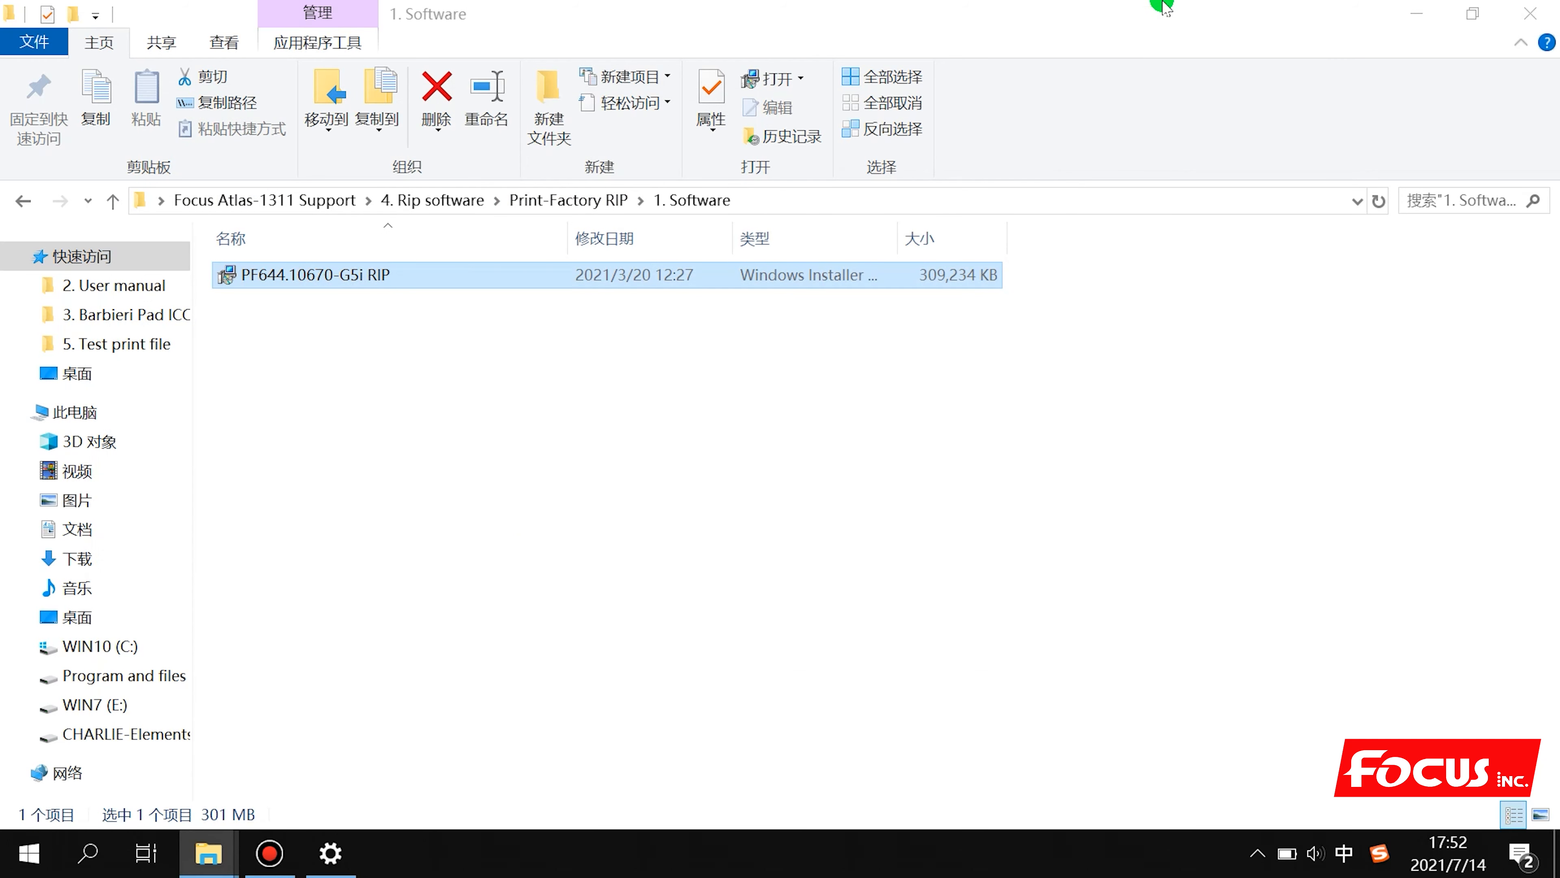
# Minimise the 1. Software folder window to get to the desktop
pyautogui.click(1420, 10)
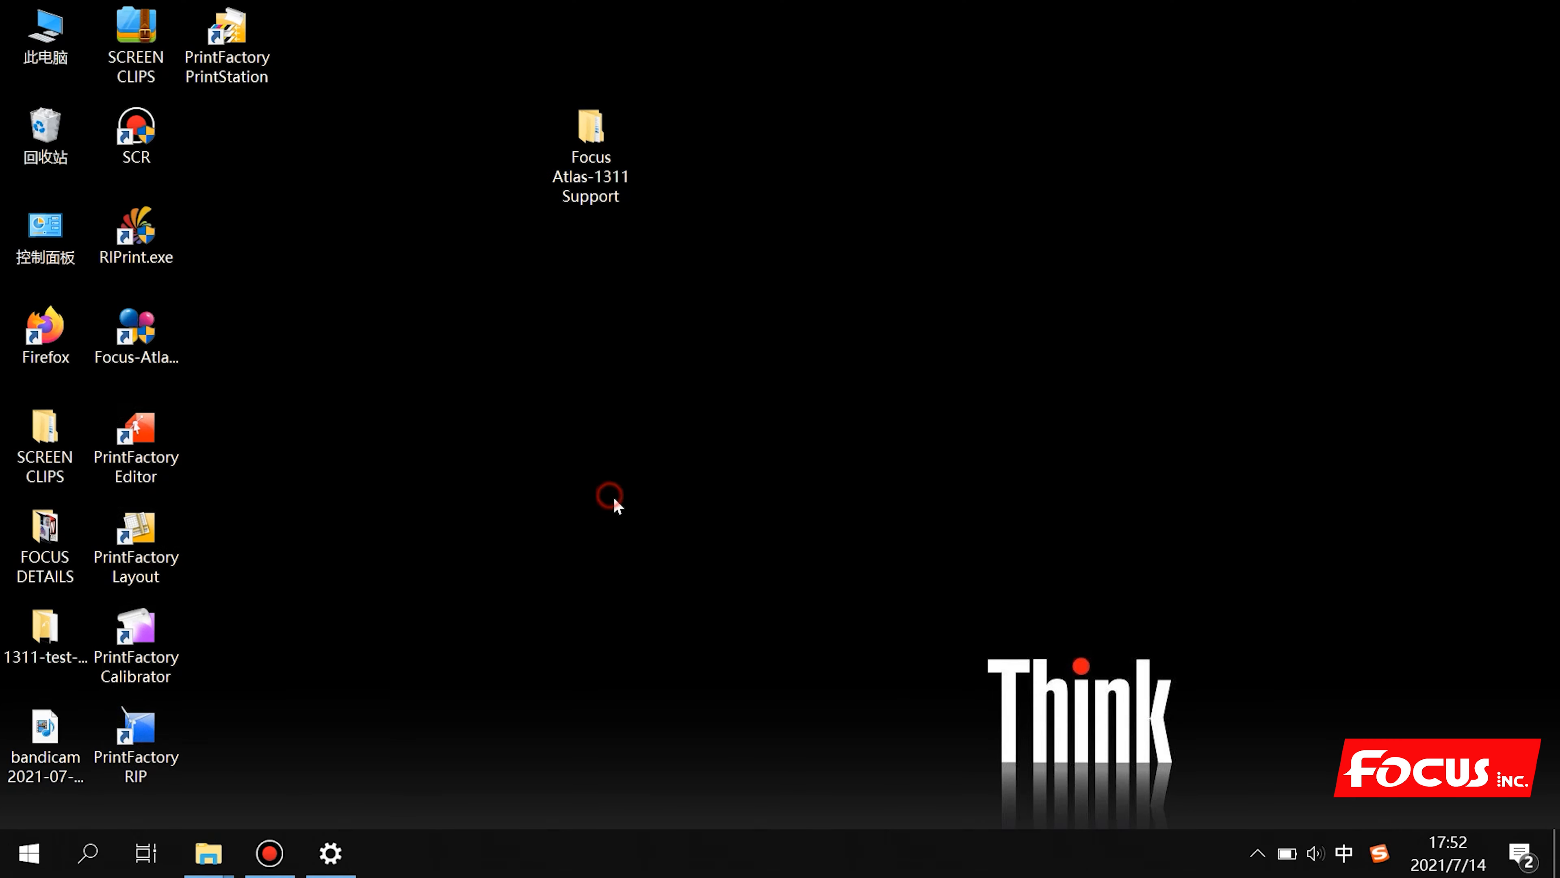
pyautogui.click(331, 853)
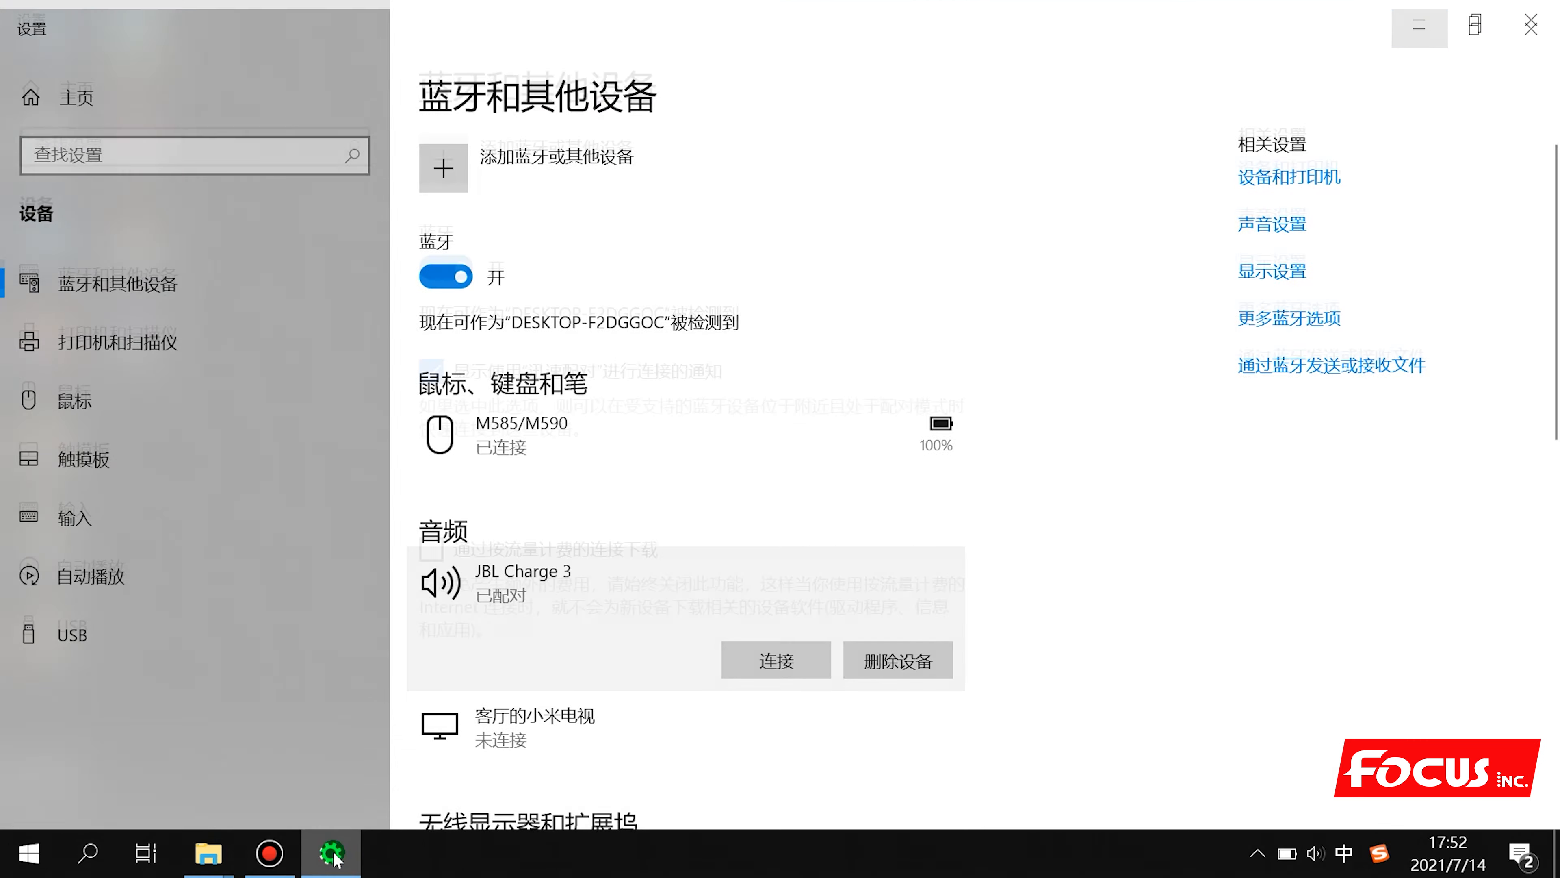
pyautogui.click(341, 853)
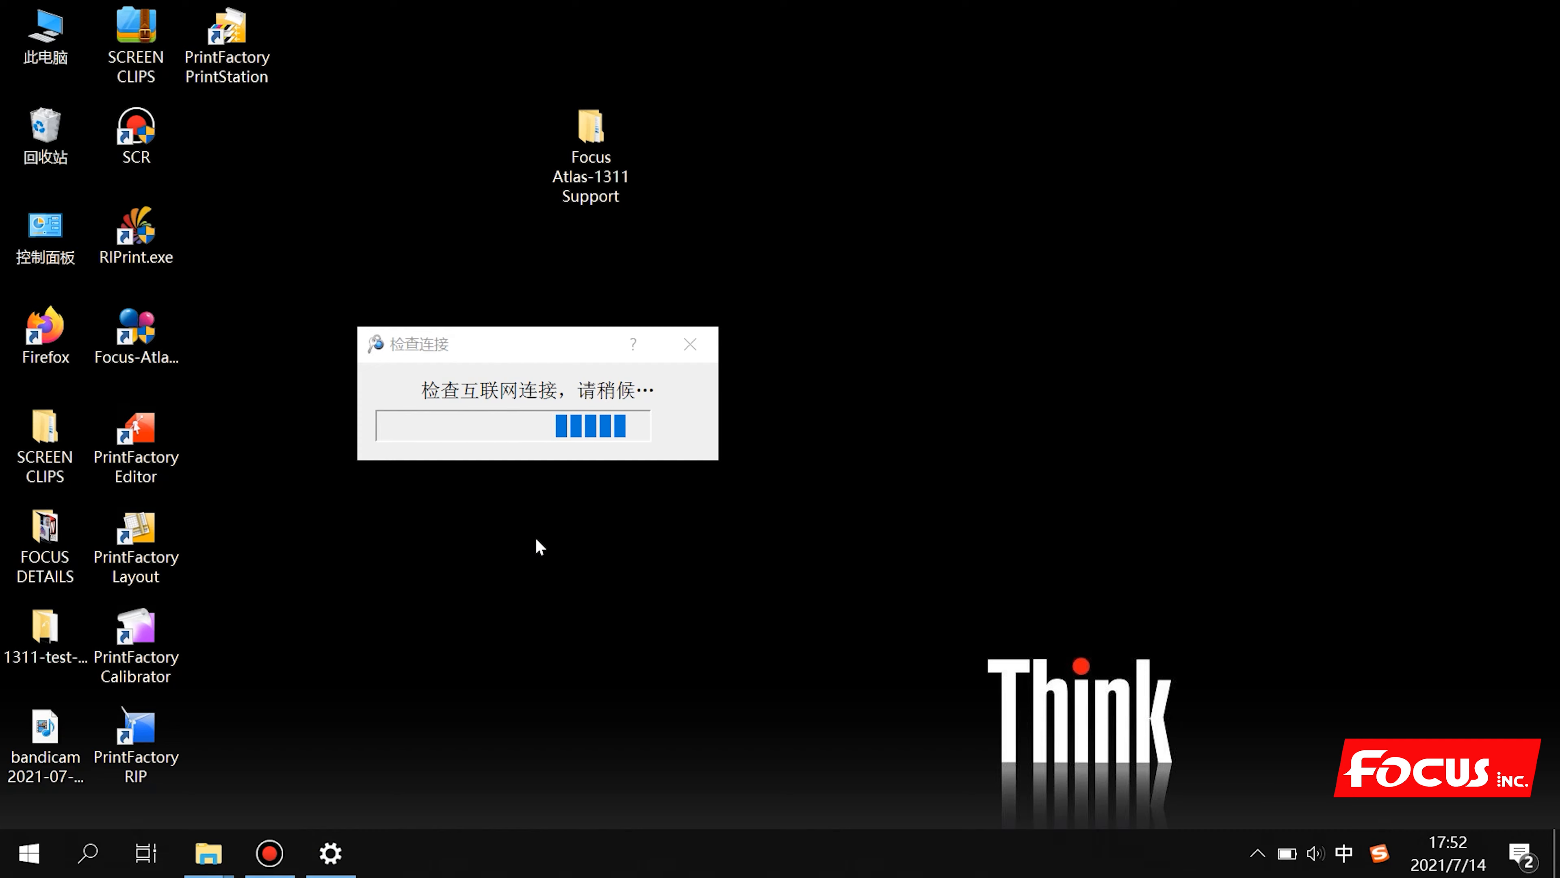
pyautogui.click(535, 499)
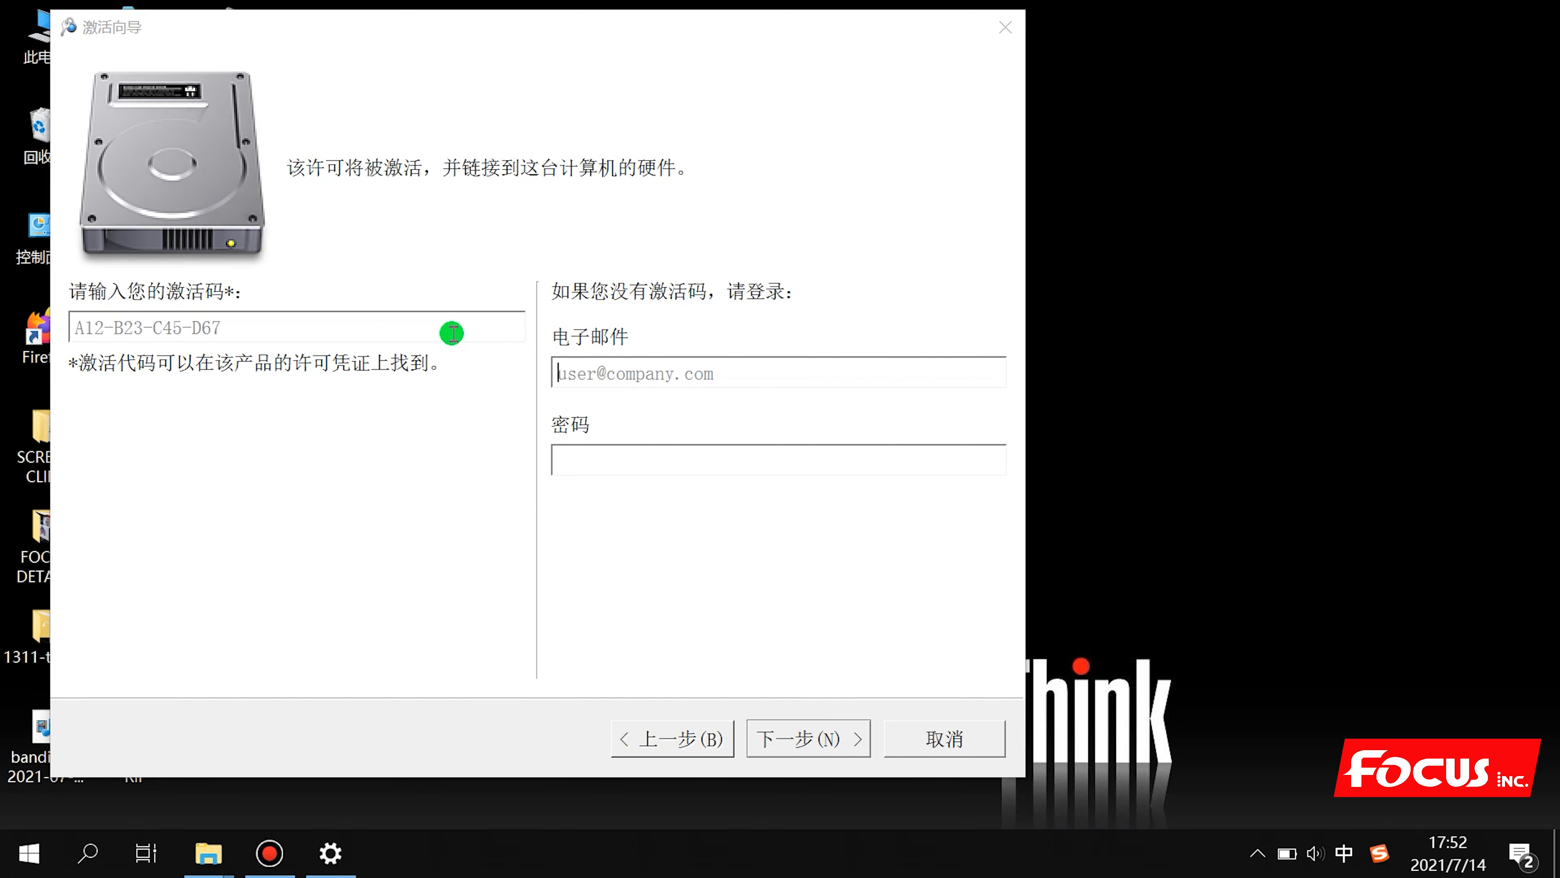
# Bring back the folder window and open the License Voucher PDF in the 2. Licence key subfolder of Print-Factory RIP
pyautogui.click(282, 318)
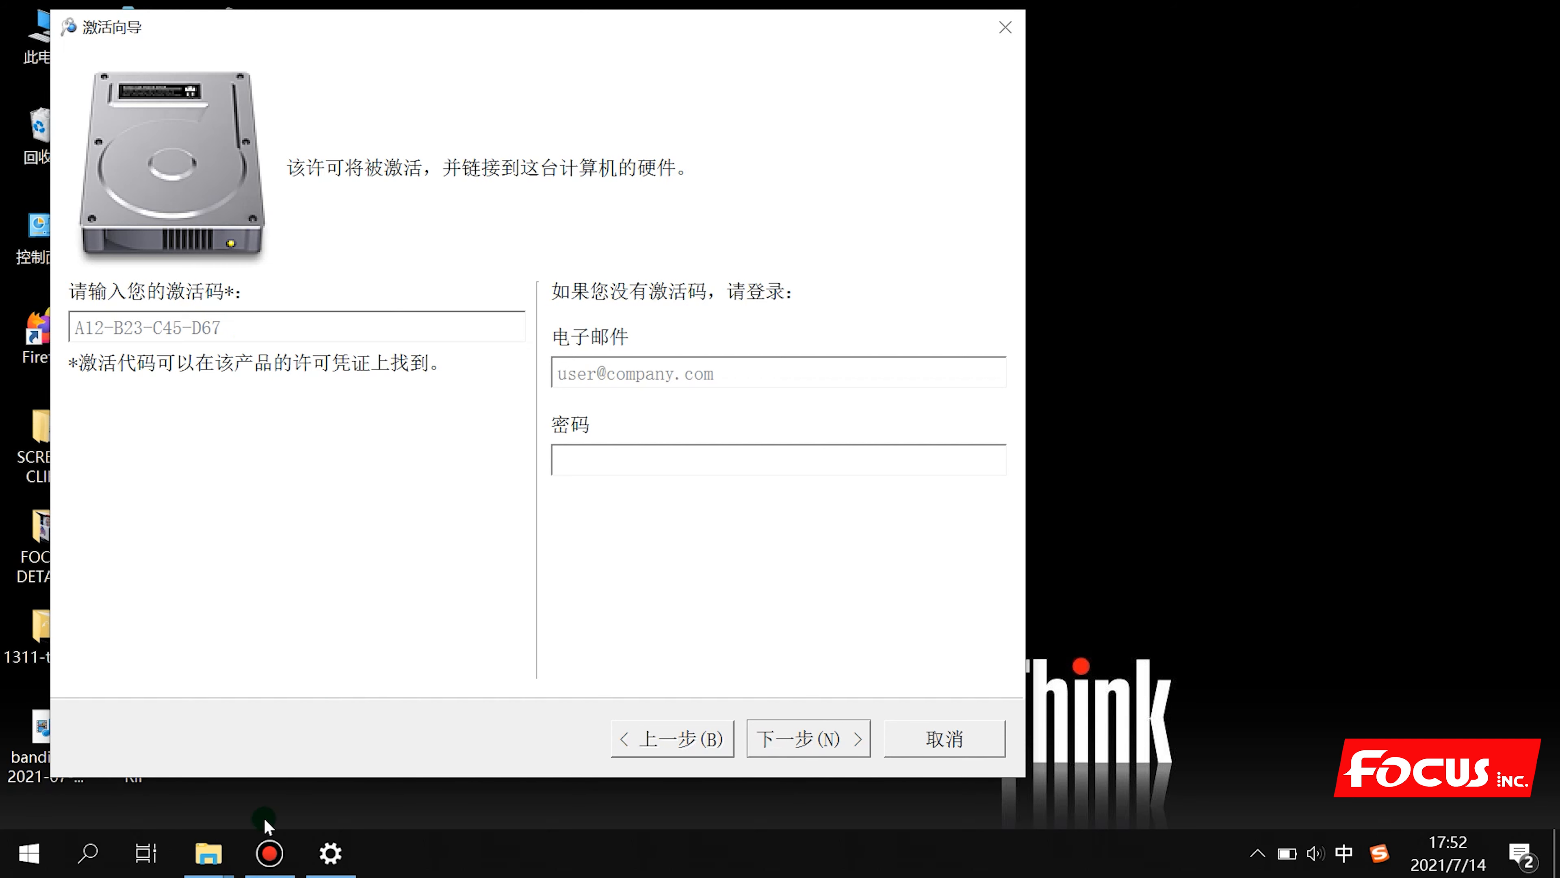
pyautogui.moveTo(209, 851)
pyautogui.click(364, 713)
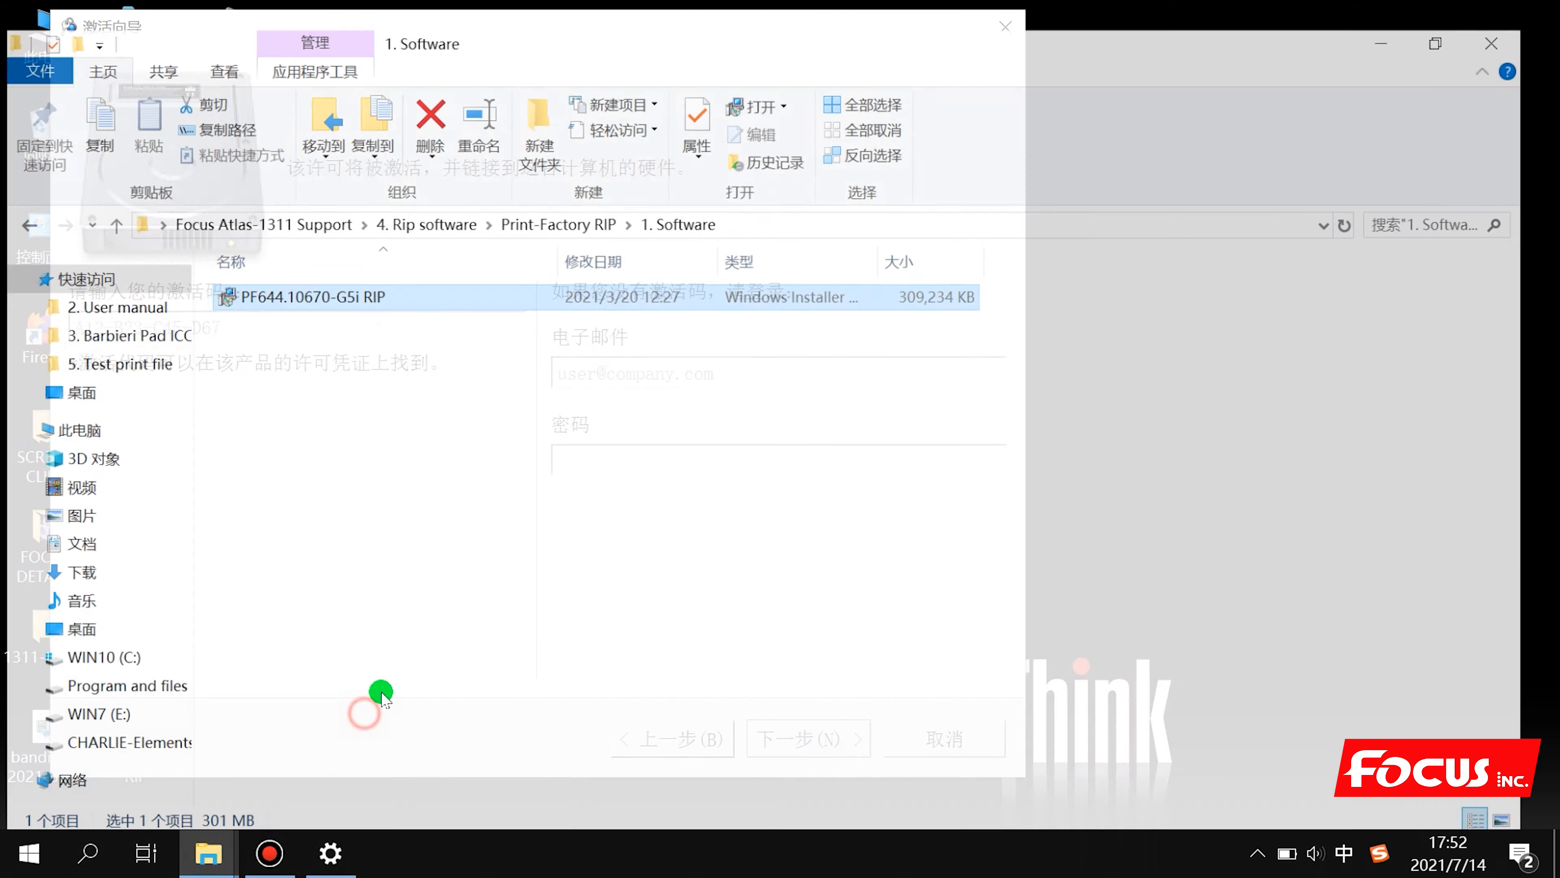
pyautogui.click(557, 200)
pyautogui.doubleClick(329, 307)
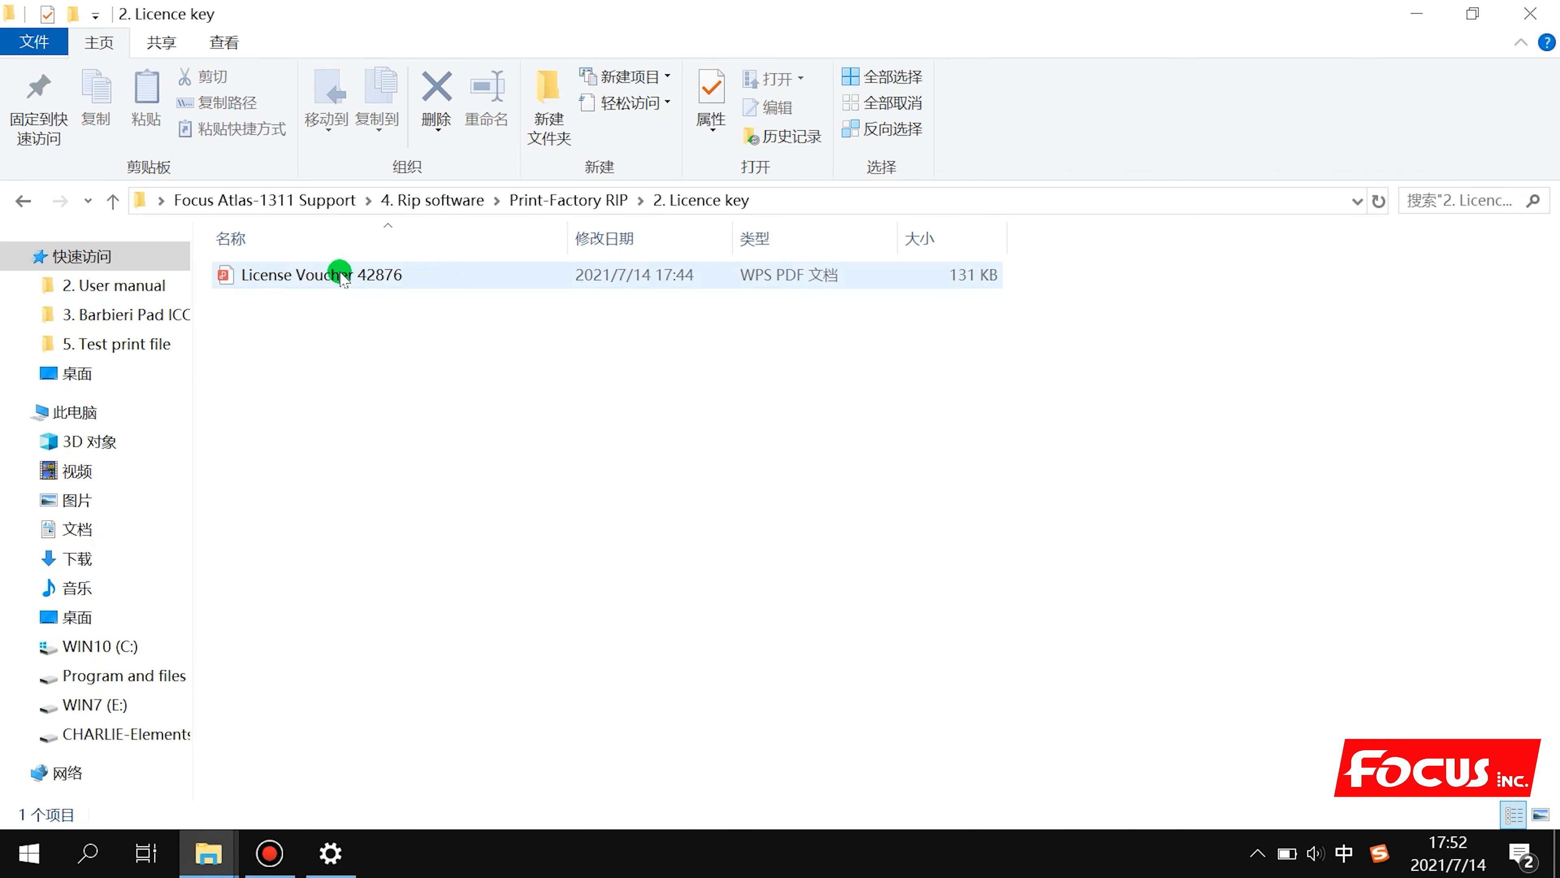
pyautogui.doubleClick(342, 277)
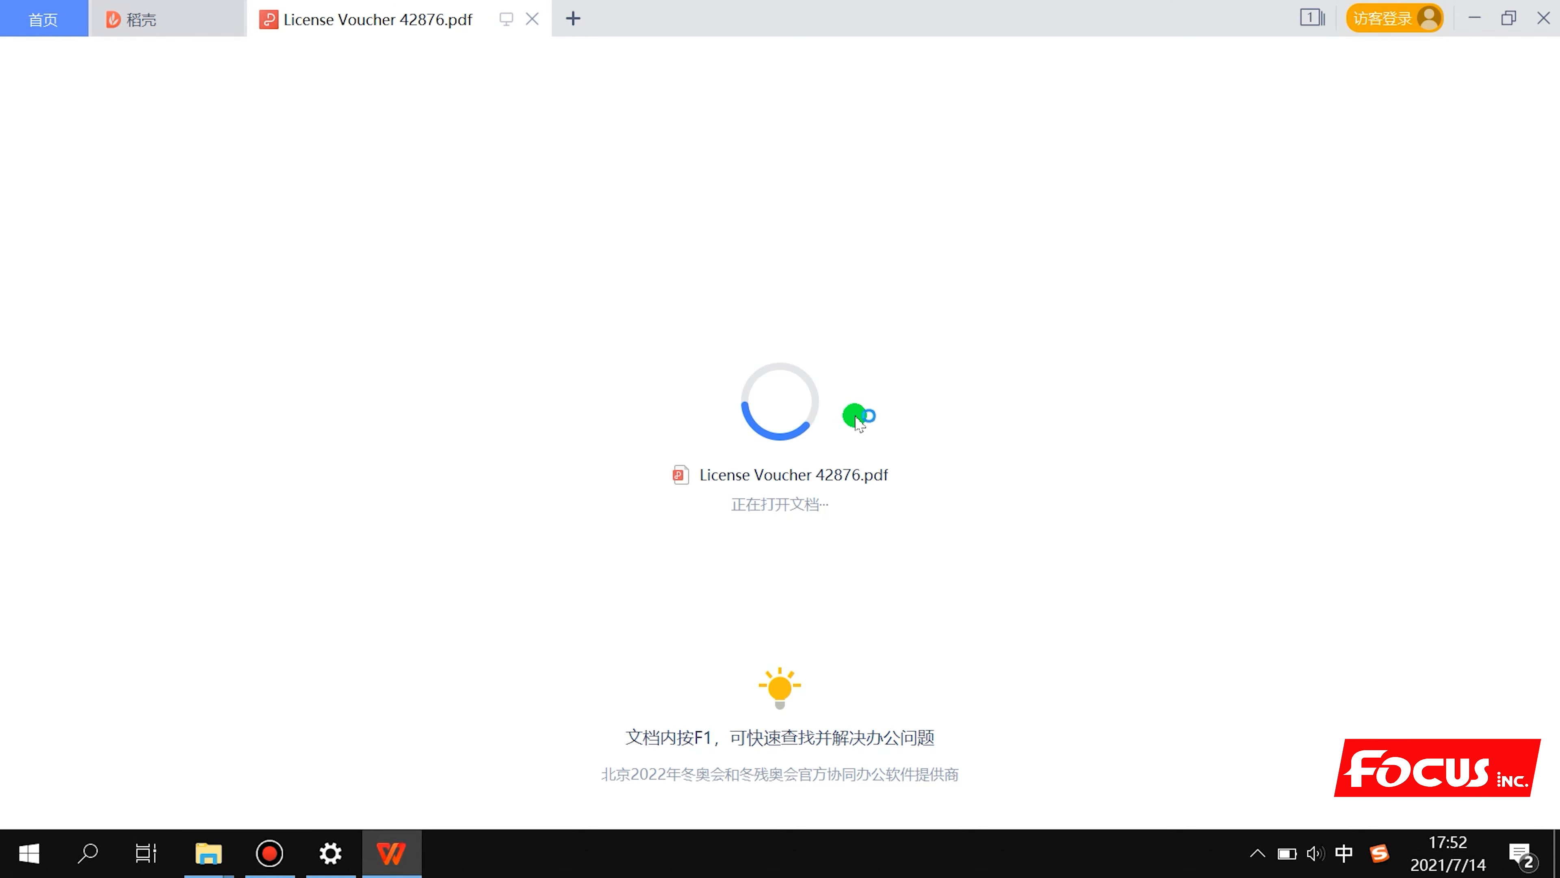
# Read through the License Voucher and copy the activation code from its software activation section
pyautogui.scroll(-5, 599, 457)
pyautogui.scroll(-3, 561, 470)
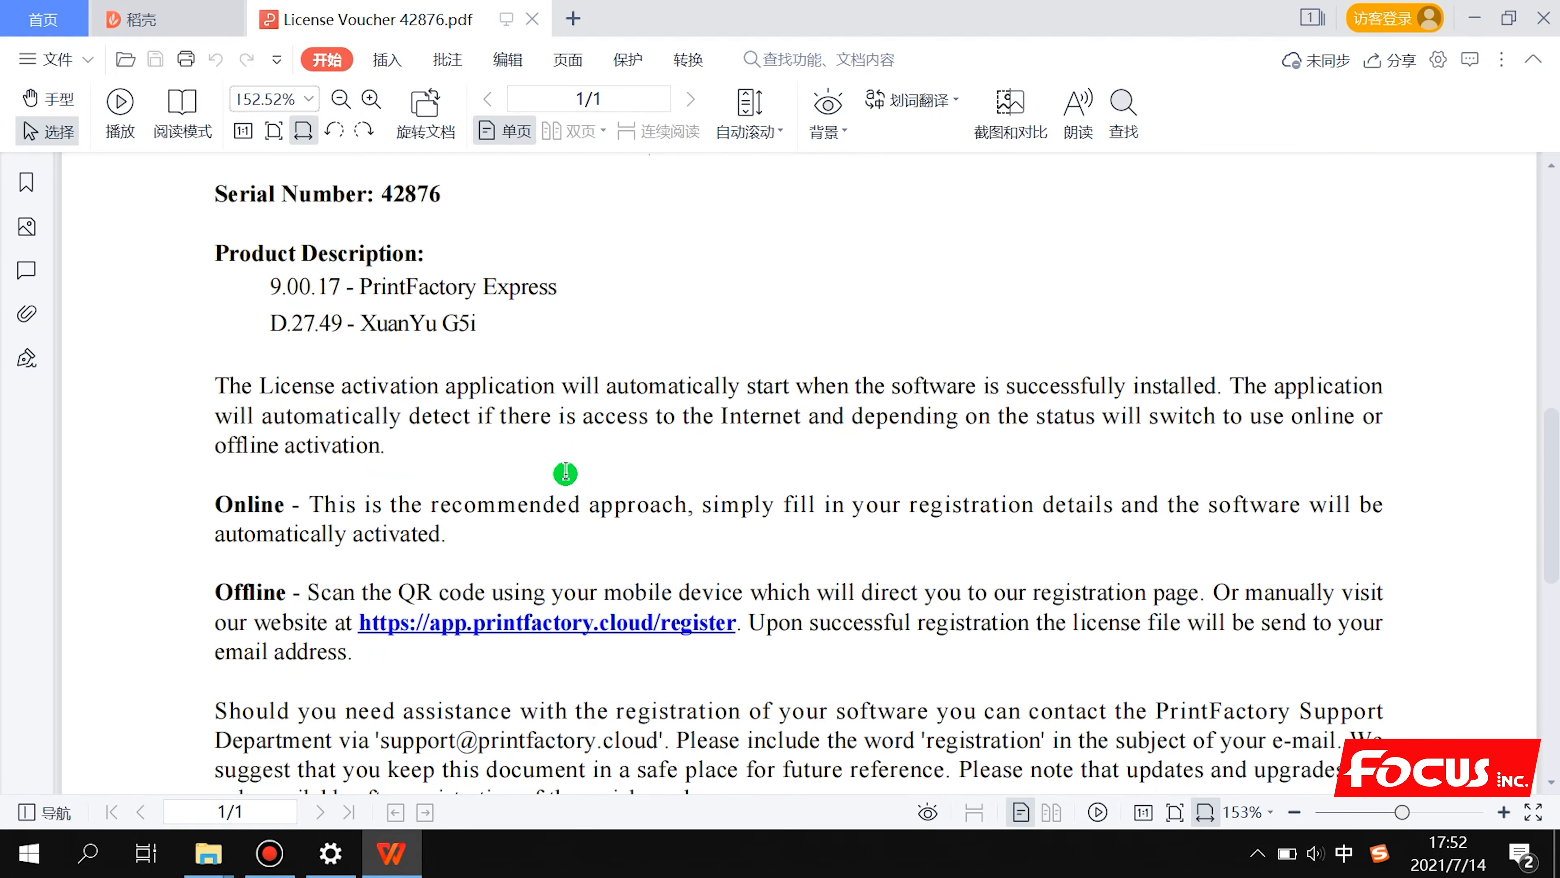
pyautogui.scroll(-4, 517, 418)
pyautogui.scroll(-5, 516, 418)
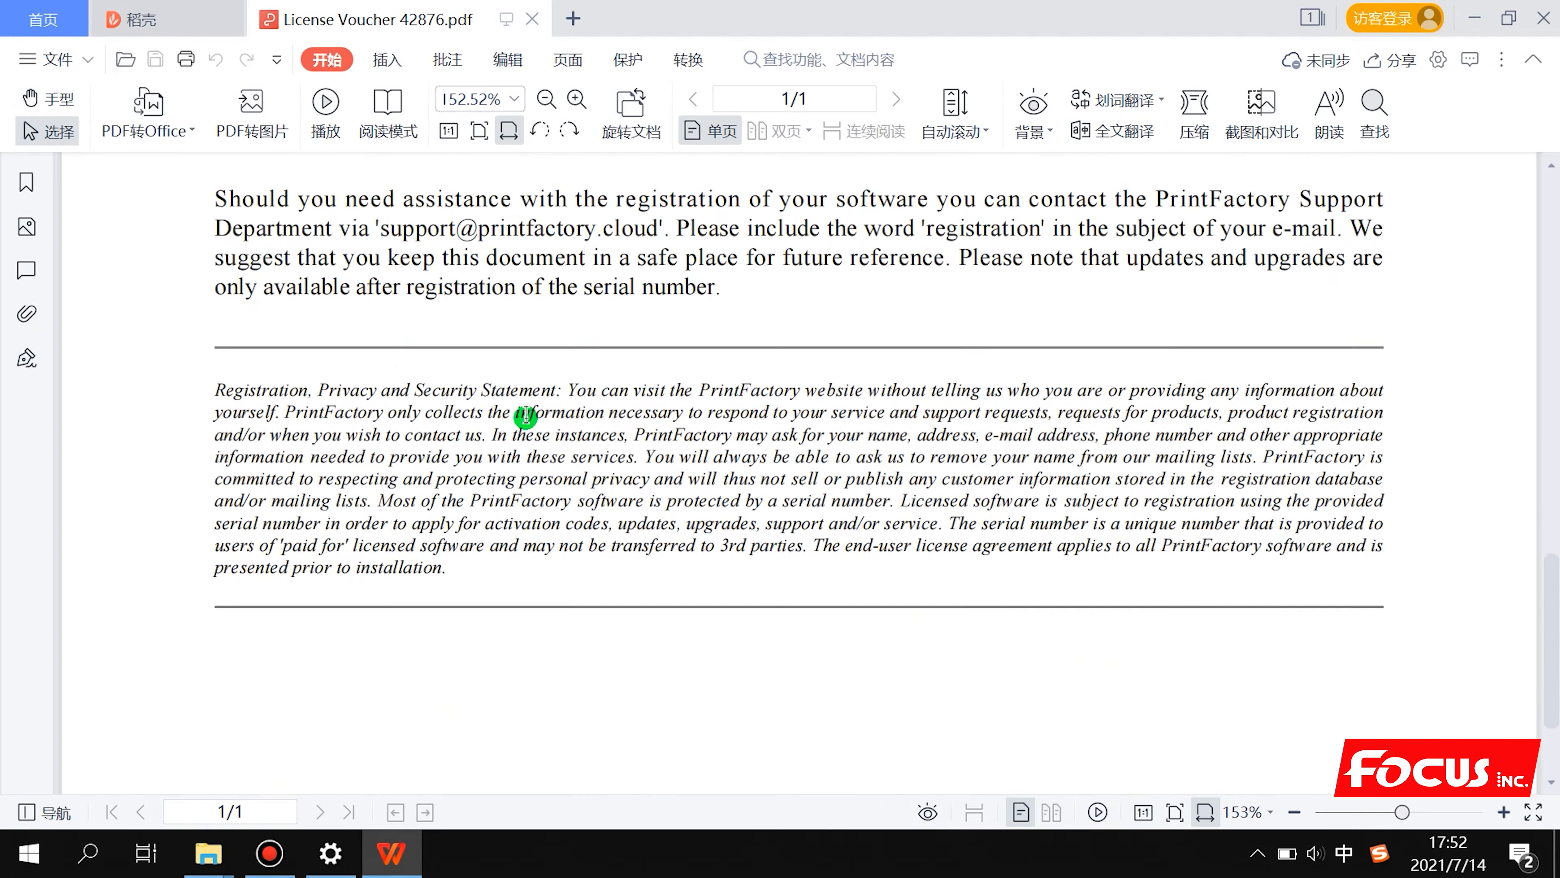
pyautogui.scroll(10, 552, 432)
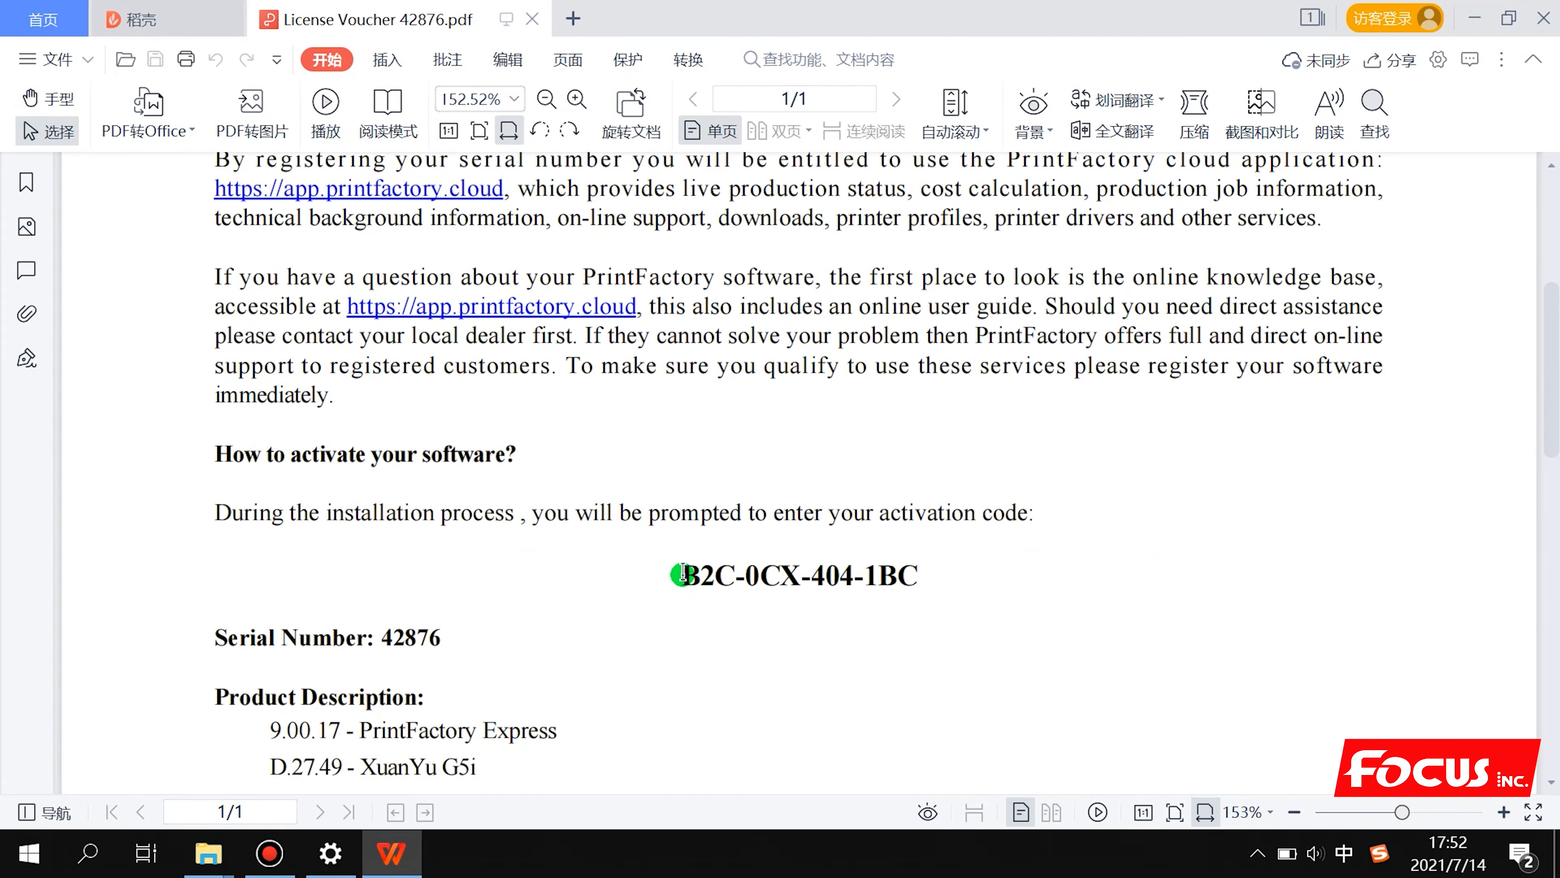
pyautogui.moveTo(683, 573); pyautogui.dragTo(923, 576)
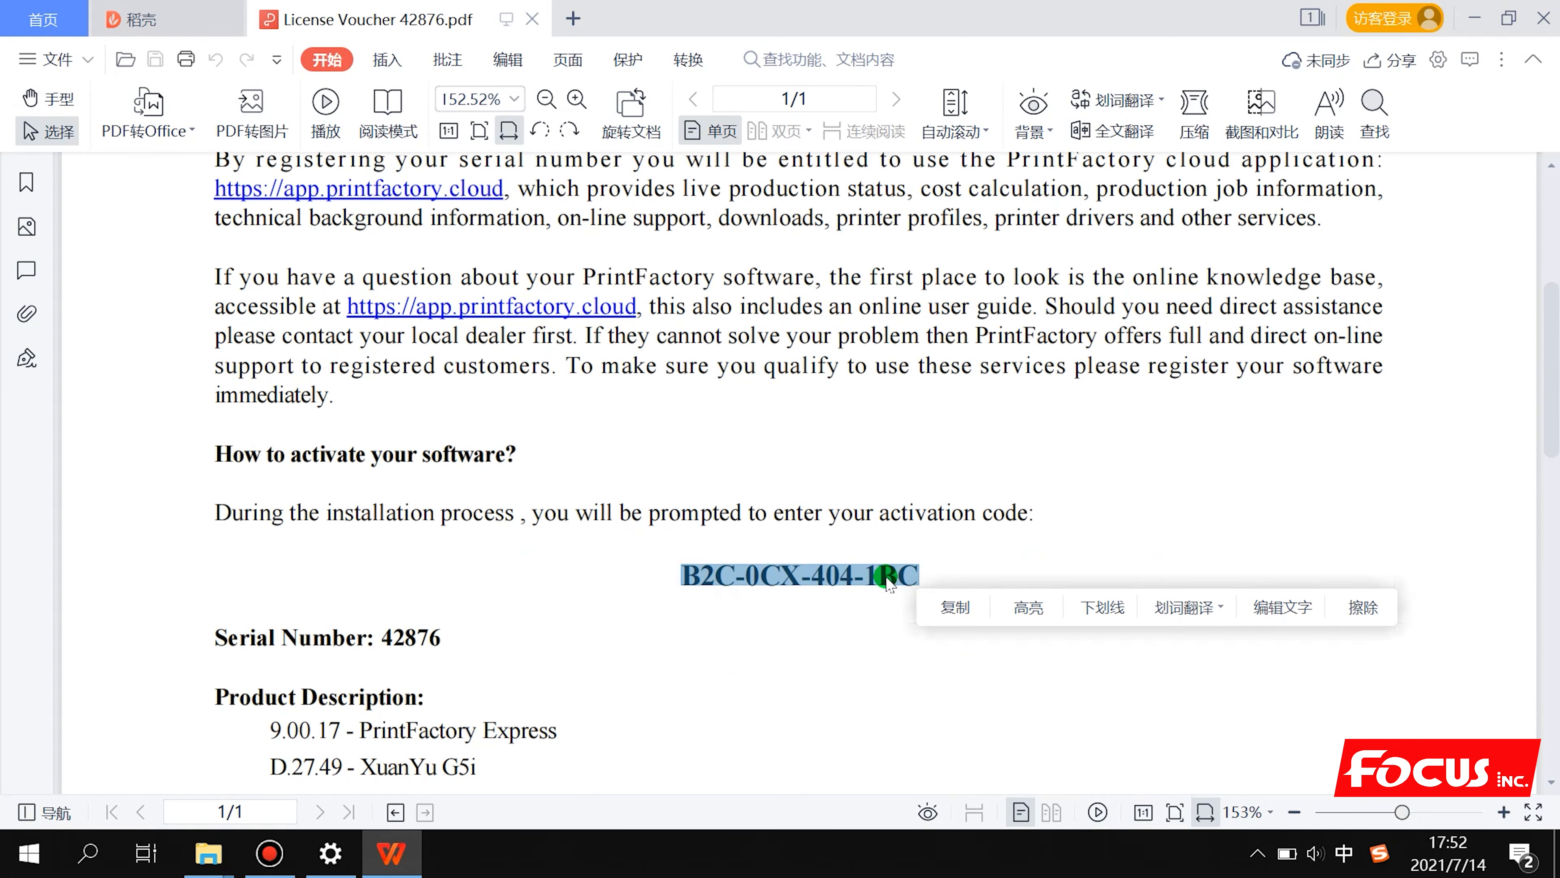
pyautogui.rightClick(923, 576)
pyautogui.click(949, 287)
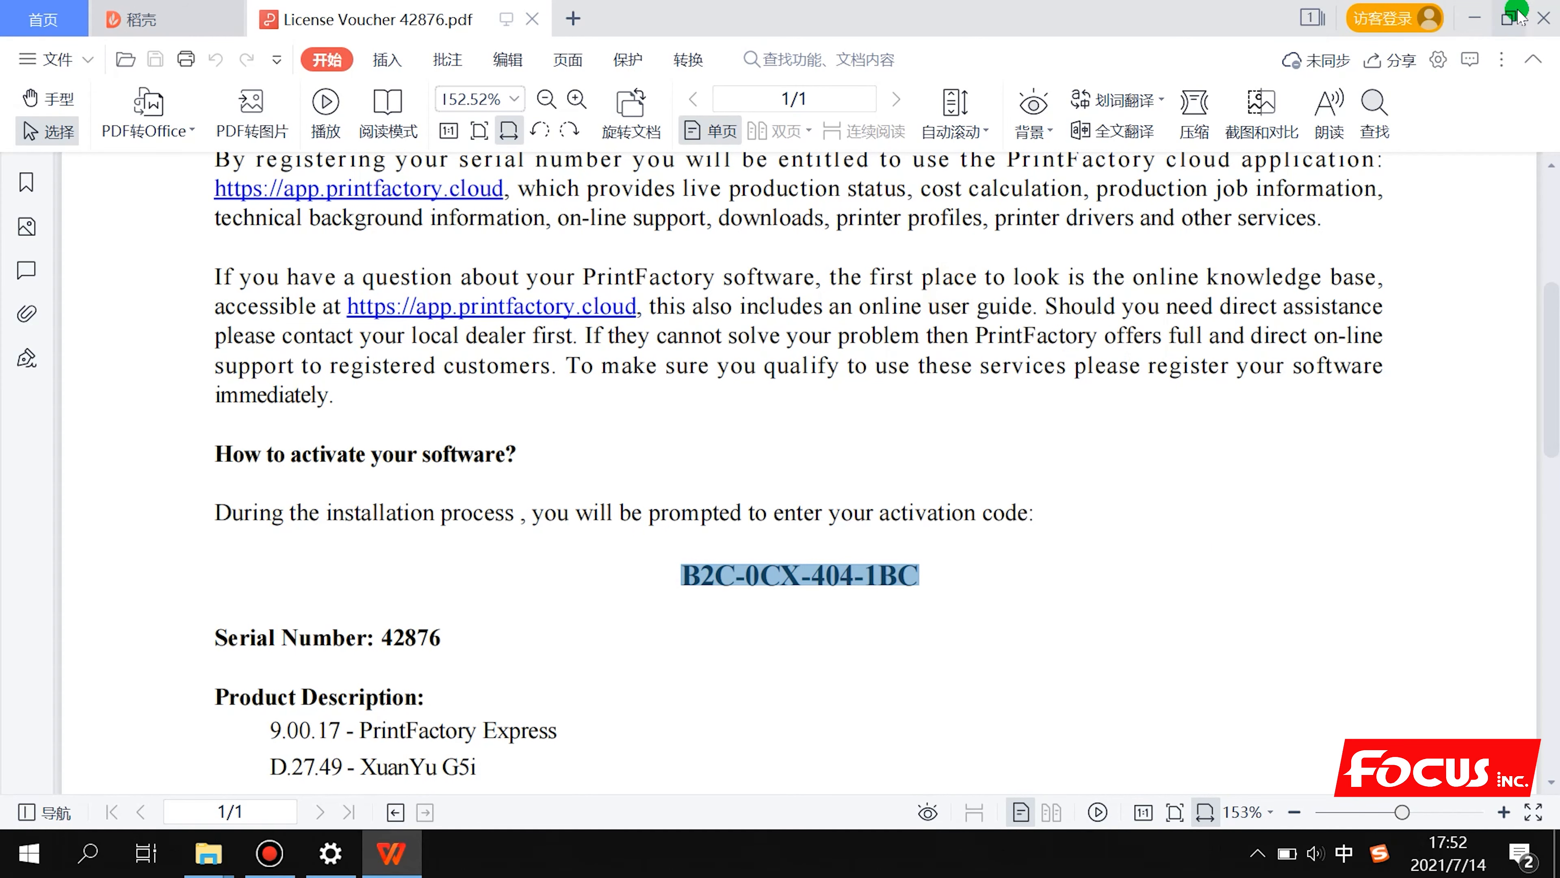
# Return to the activation wizard, paste the activation code and accept the PrintFactory licence agreement terms
pyautogui.click(1474, 19)
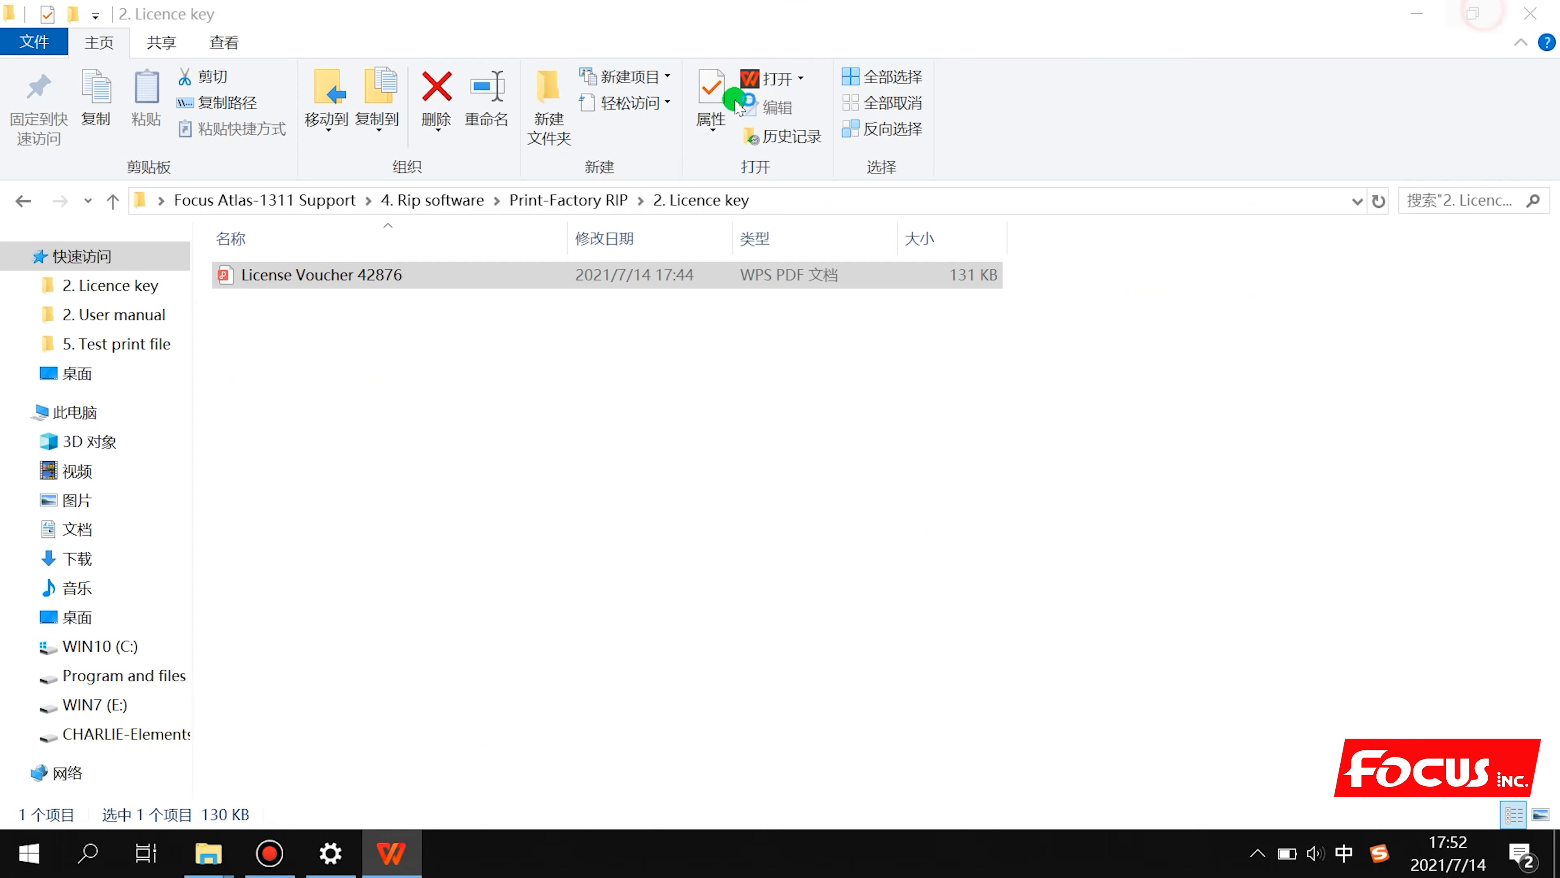
pyautogui.click(1419, 14)
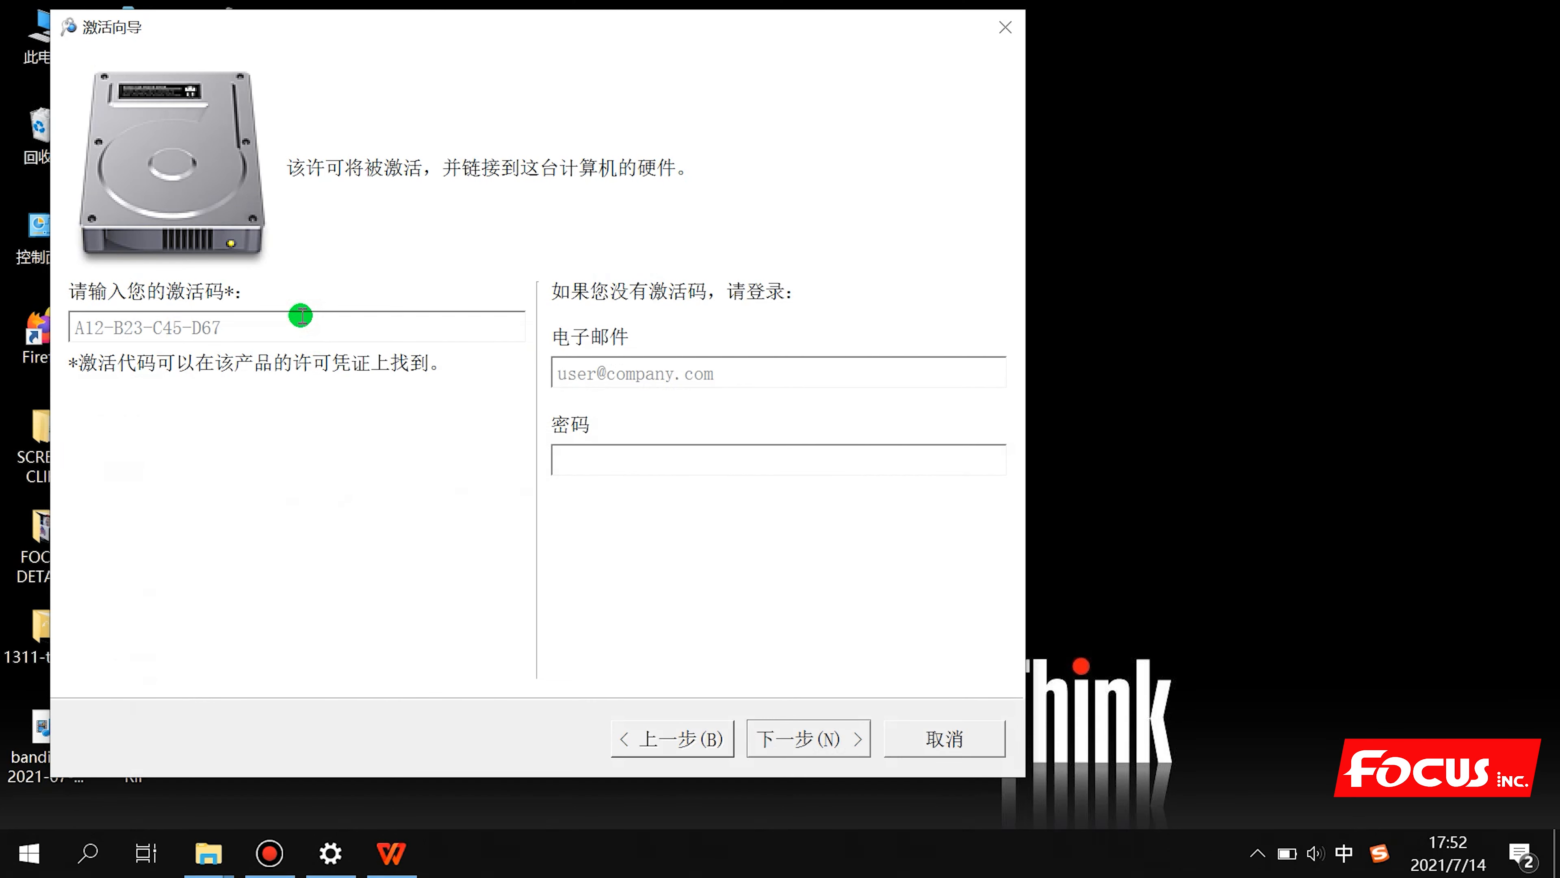
pyautogui.hotkey('ctrl', 'v')
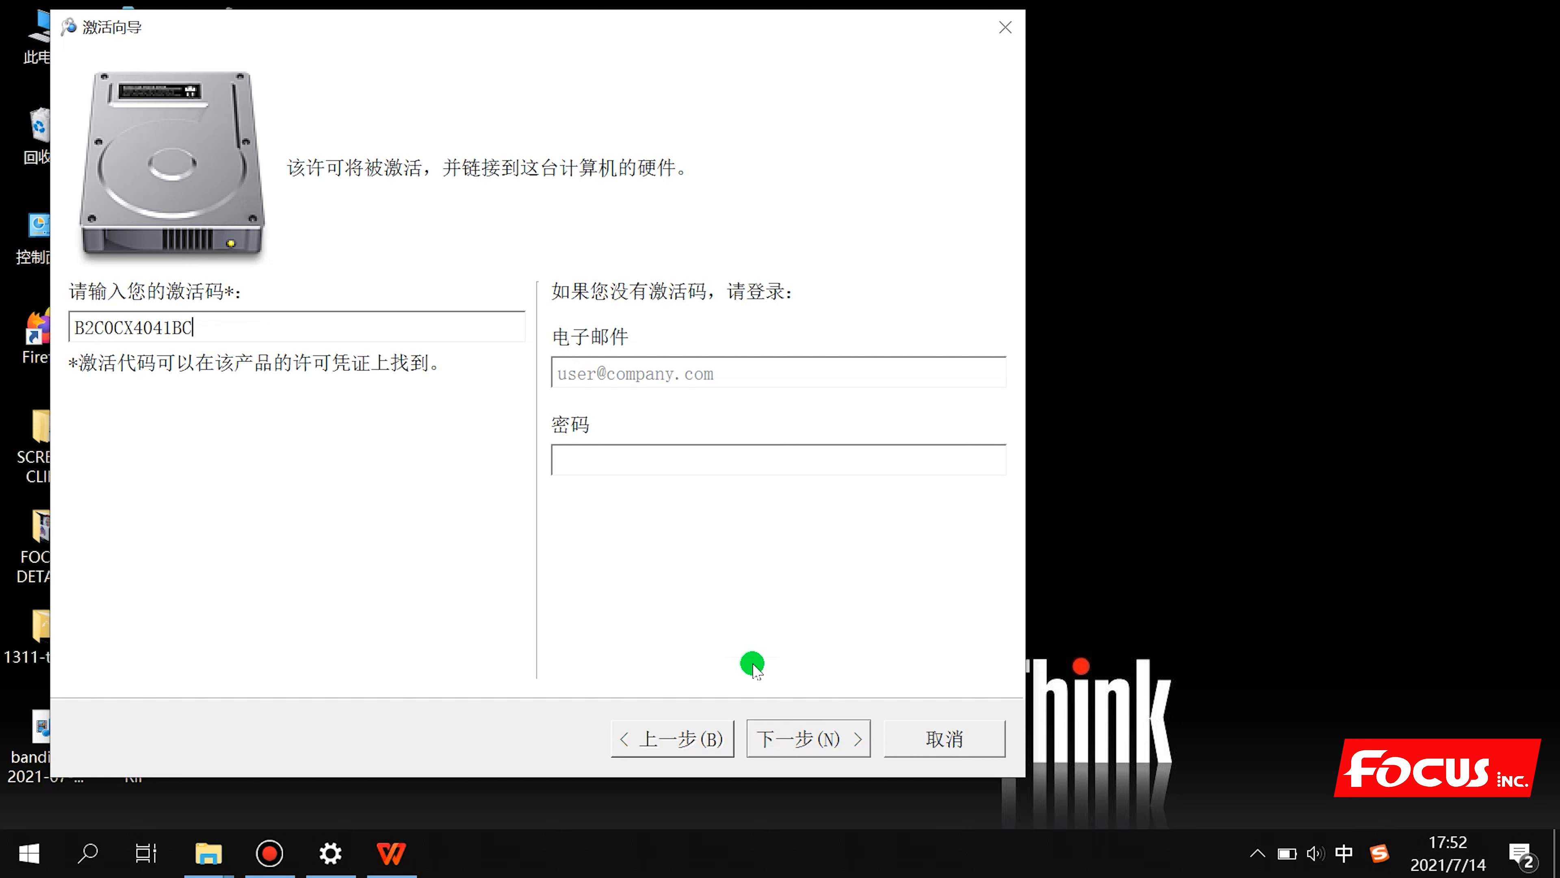
pyautogui.click(815, 729)
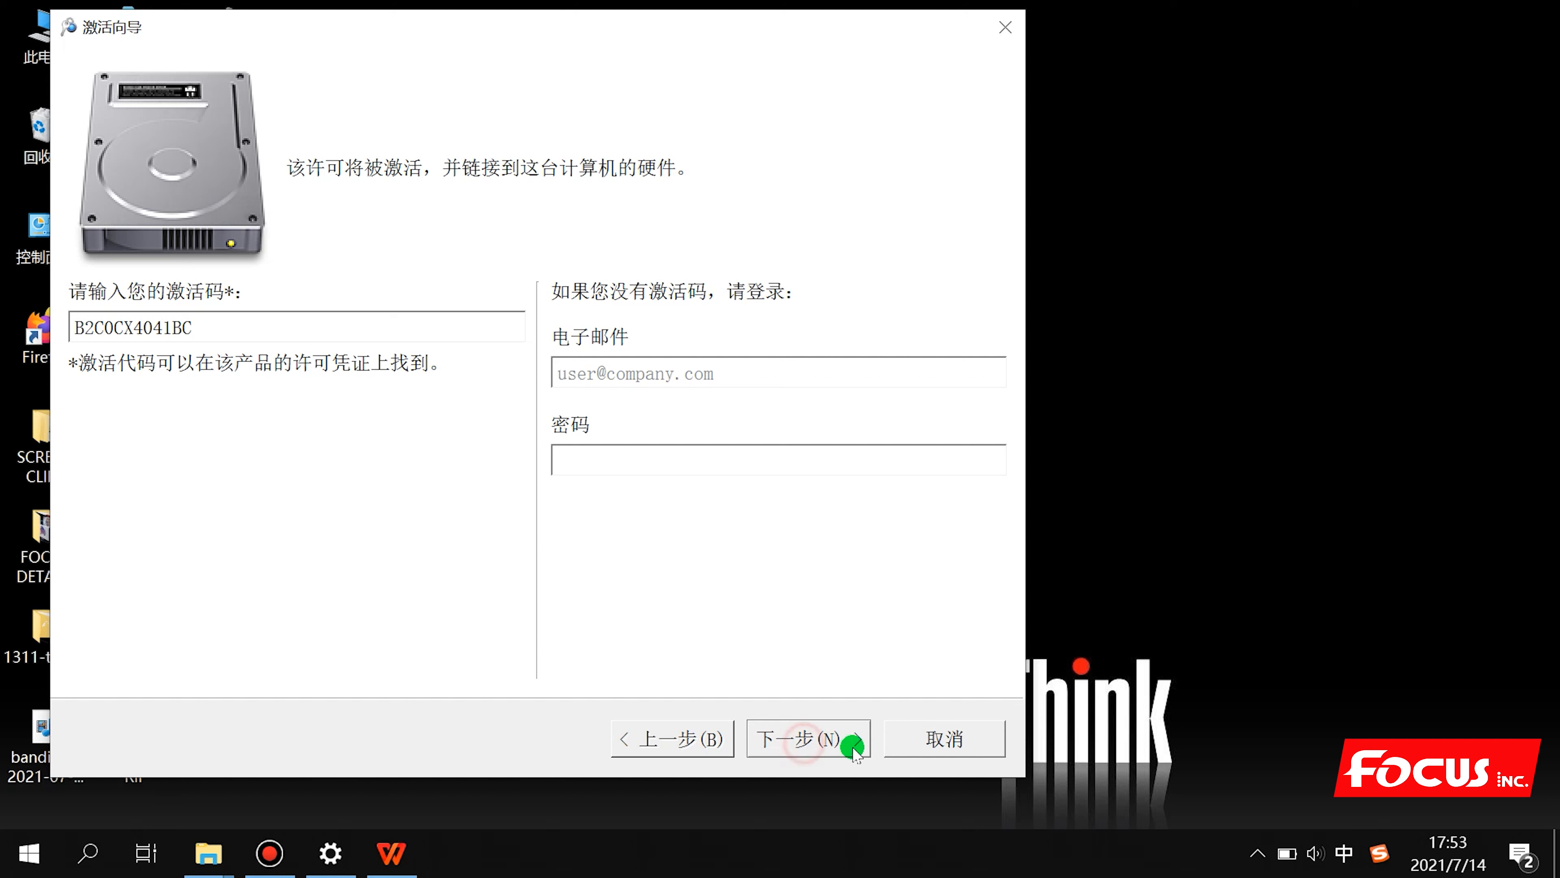
pyautogui.click(781, 745)
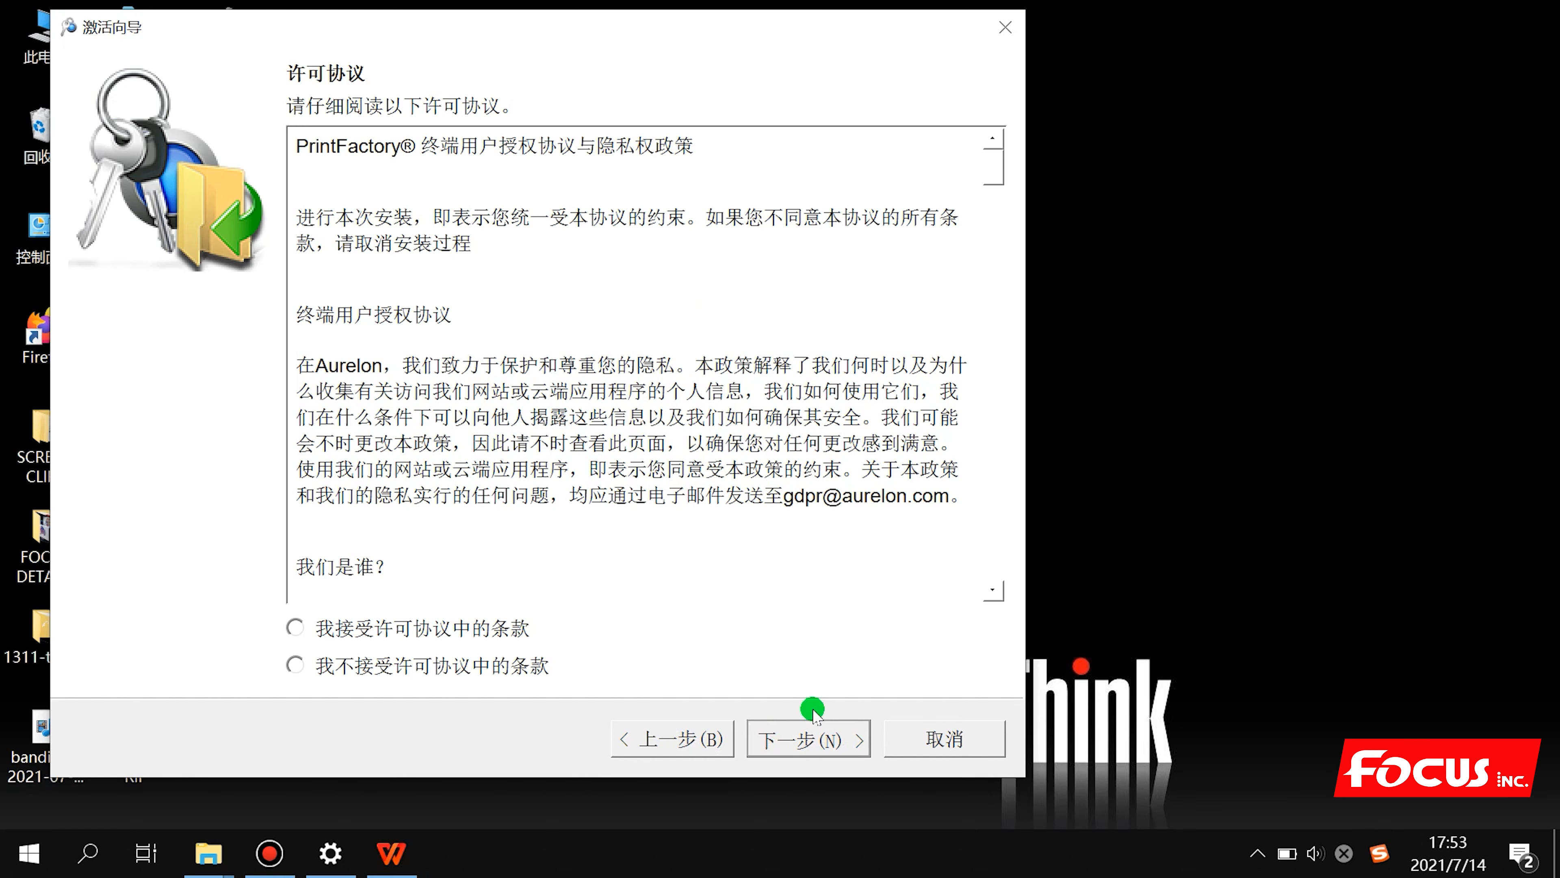
pyautogui.click(471, 639)
pyautogui.click(817, 737)
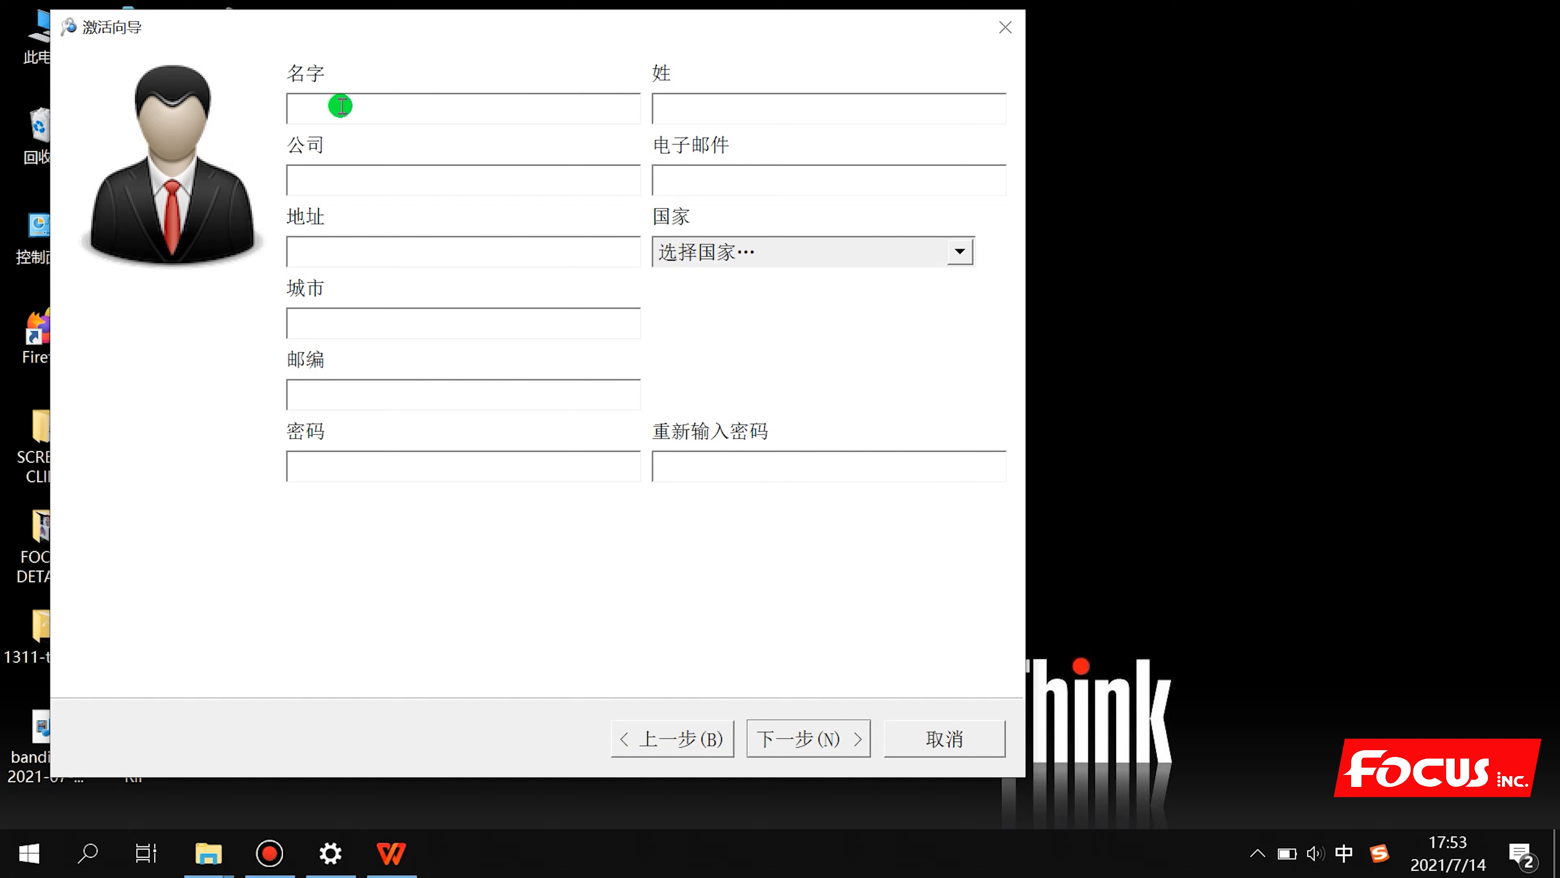
# Enter the licence holder's first name and surname in the registration form
pyautogui.write('C')
pyautogui.press('capslock')
pyautogui.write('harl')
pyautogui.press('space')
pyautogui.press('BackSpace')
pyautogui.press('BackSpace')
pyautogui.press('BackSpace')
pyautogui.click(777, 108)
pyautogui.write('Qu')
# Enter Focus as the company, fill in the licence holder's e-mail and start entering the address in the registration form
pyautogui.click(460, 180)
pyautogui.write('Focus')
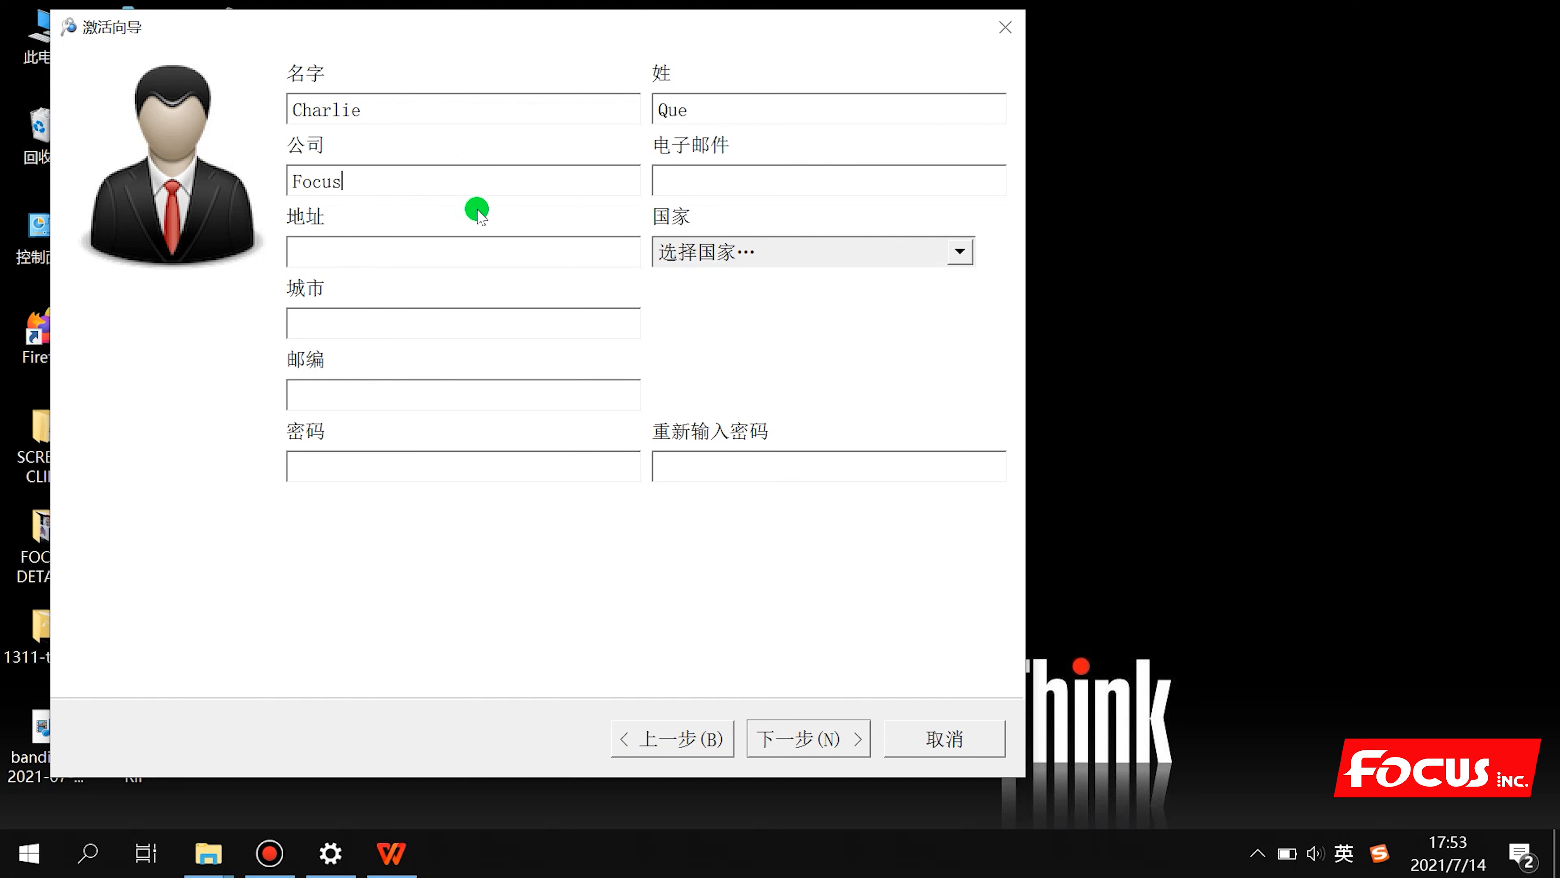
pyautogui.click(759, 182)
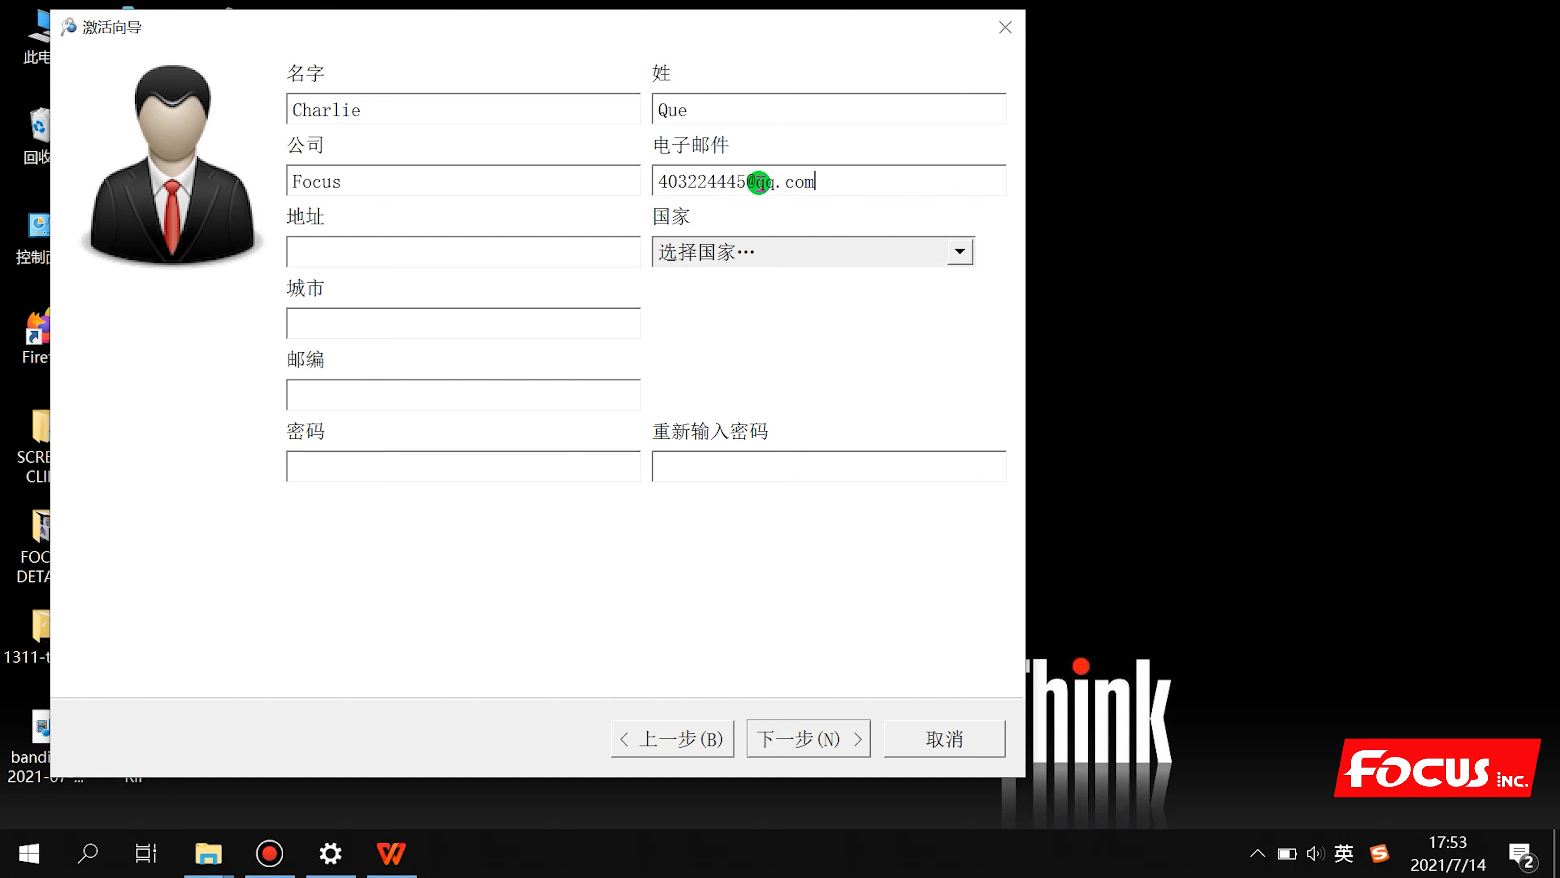
pyautogui.click(506, 265)
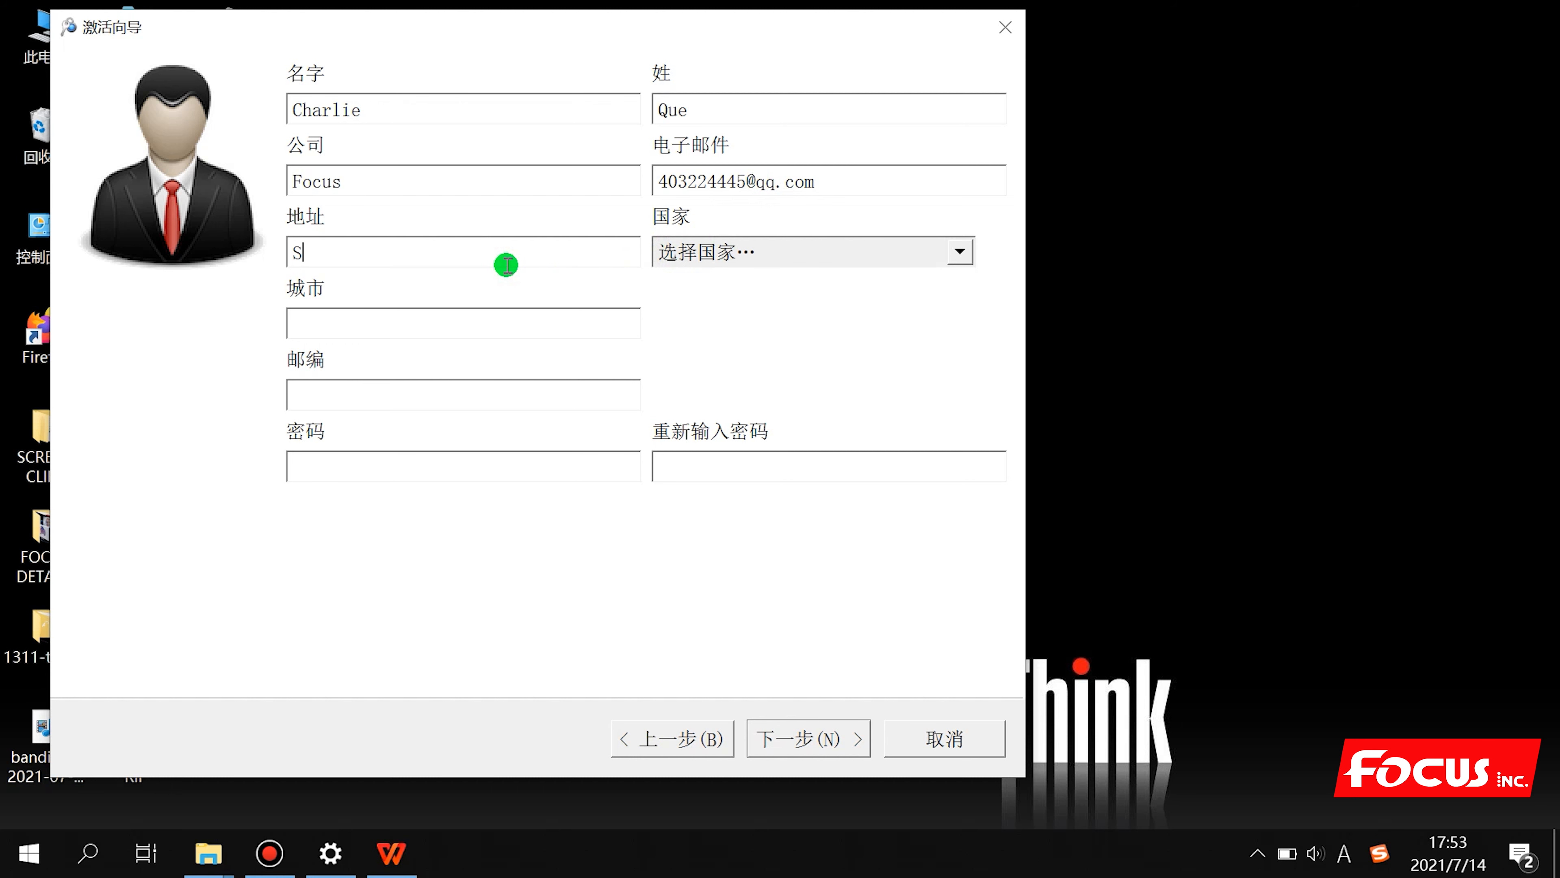
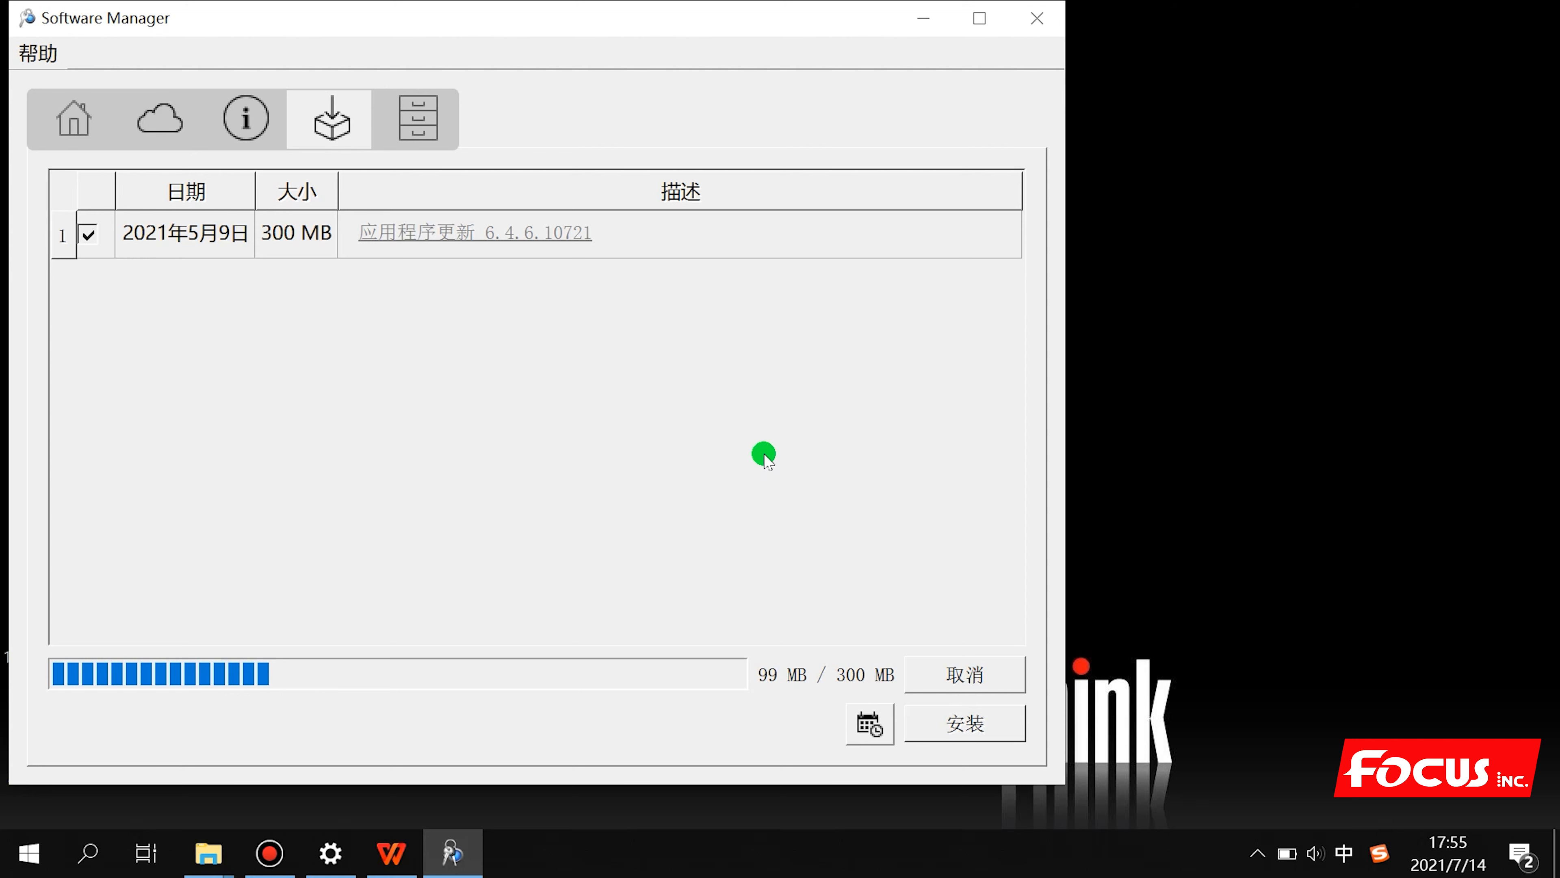
# Move the Software Manager window away from the desktop shortcuts while the application update downloads
pyautogui.click(716, 27)
pyautogui.moveTo(723, 27); pyautogui.dragTo(1015, 37)
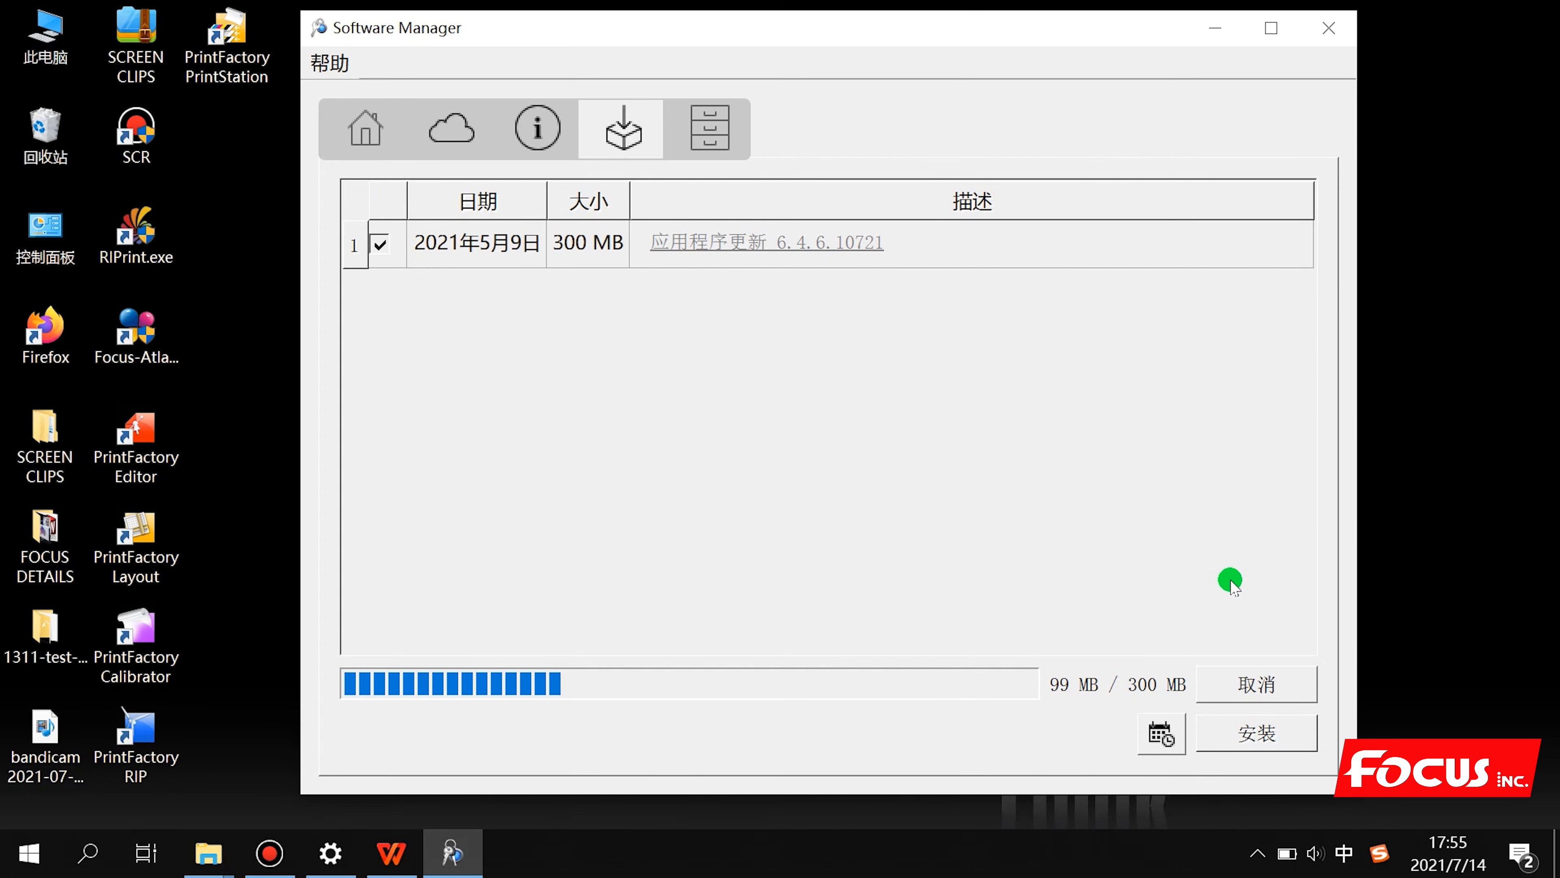
pyautogui.click(1257, 860)
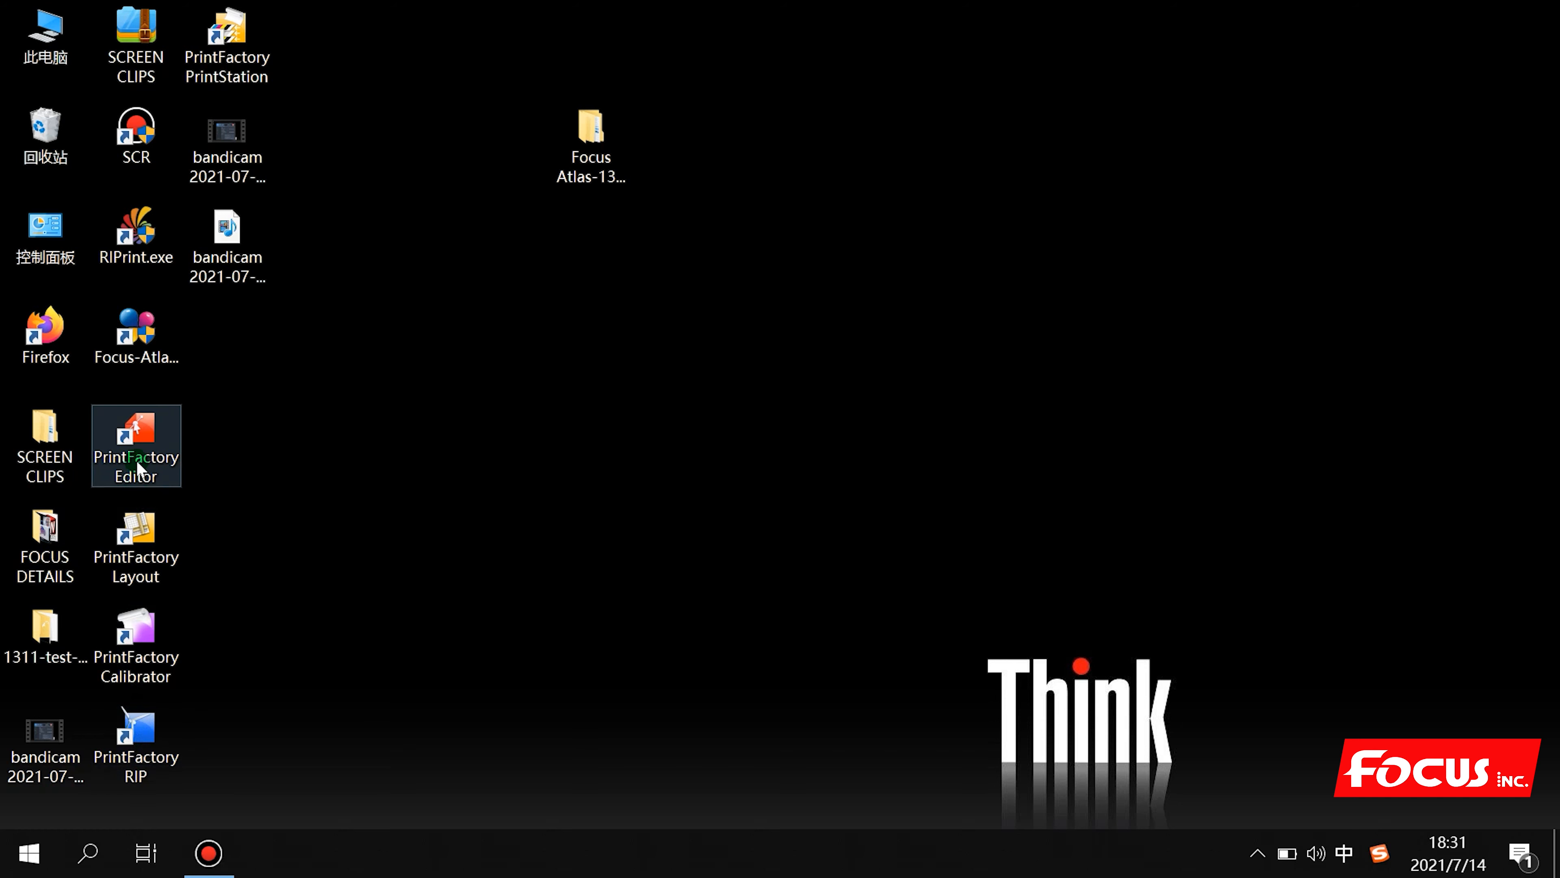
# Move the PrintFactory RIP shortcut to an empty area of the desktop and launch the program from it
pyautogui.click(161, 733)
pyautogui.moveTo(255, 781); pyautogui.dragTo(102, 435)
pyautogui.click(295, 637)
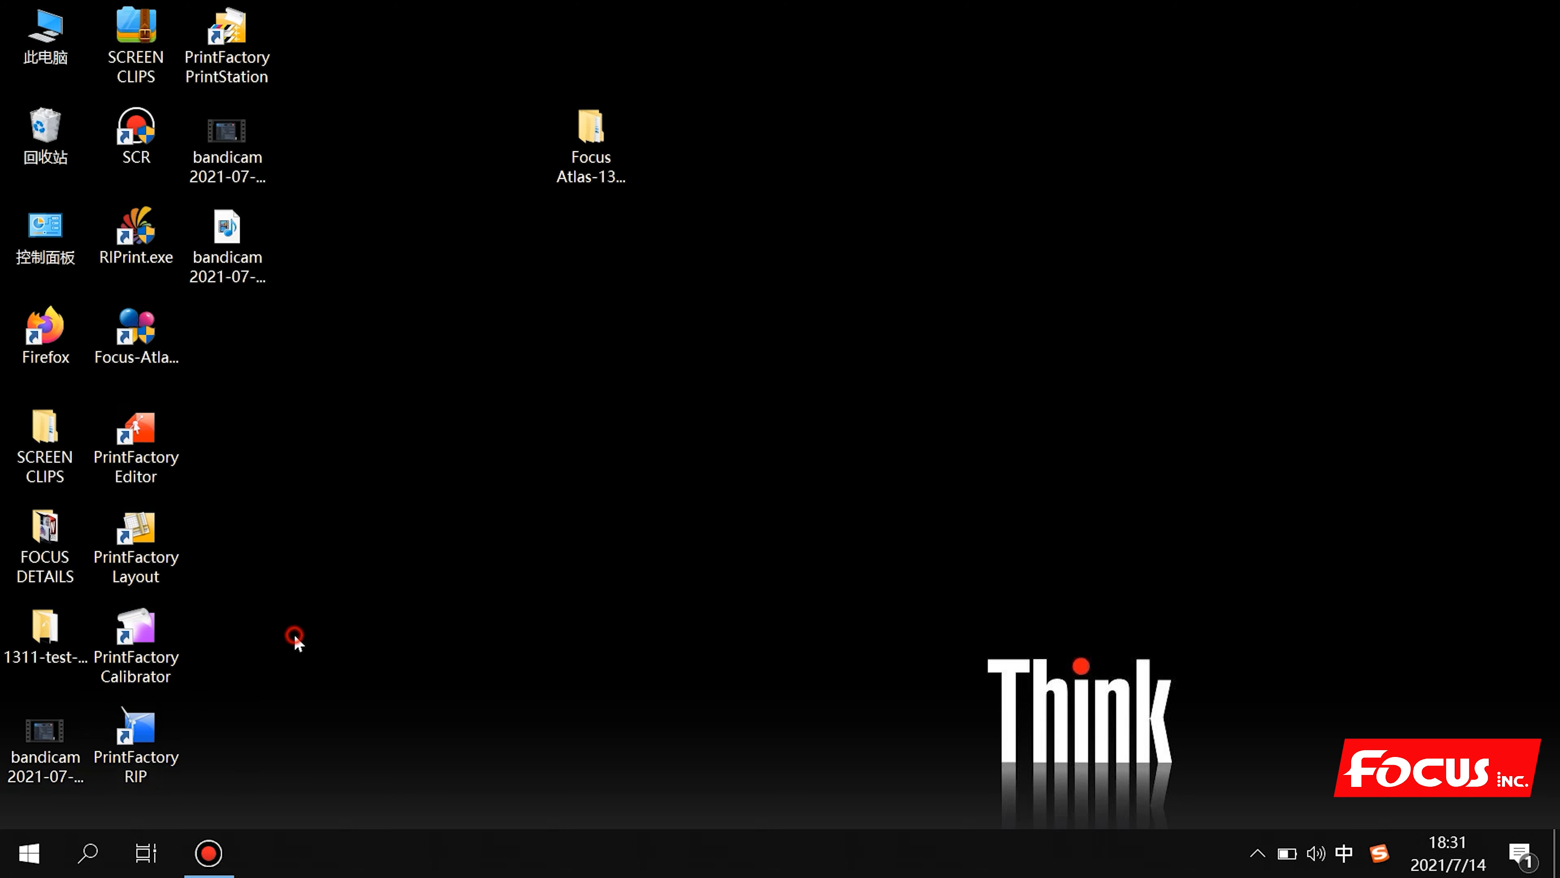
pyautogui.click(158, 742)
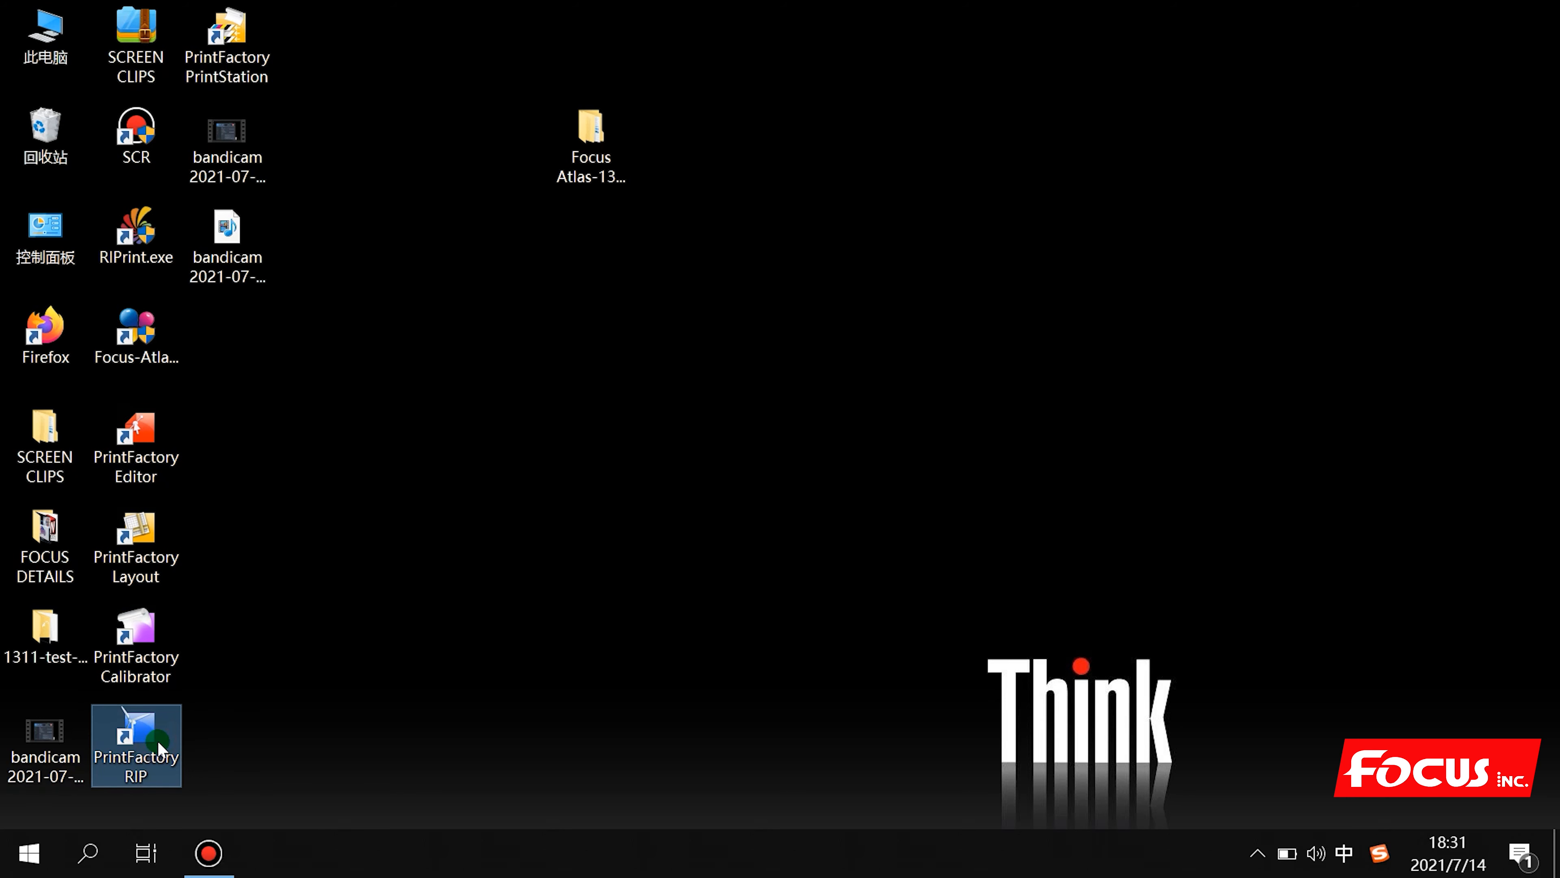
pyautogui.moveTo(146, 740); pyautogui.dragTo(402, 440)
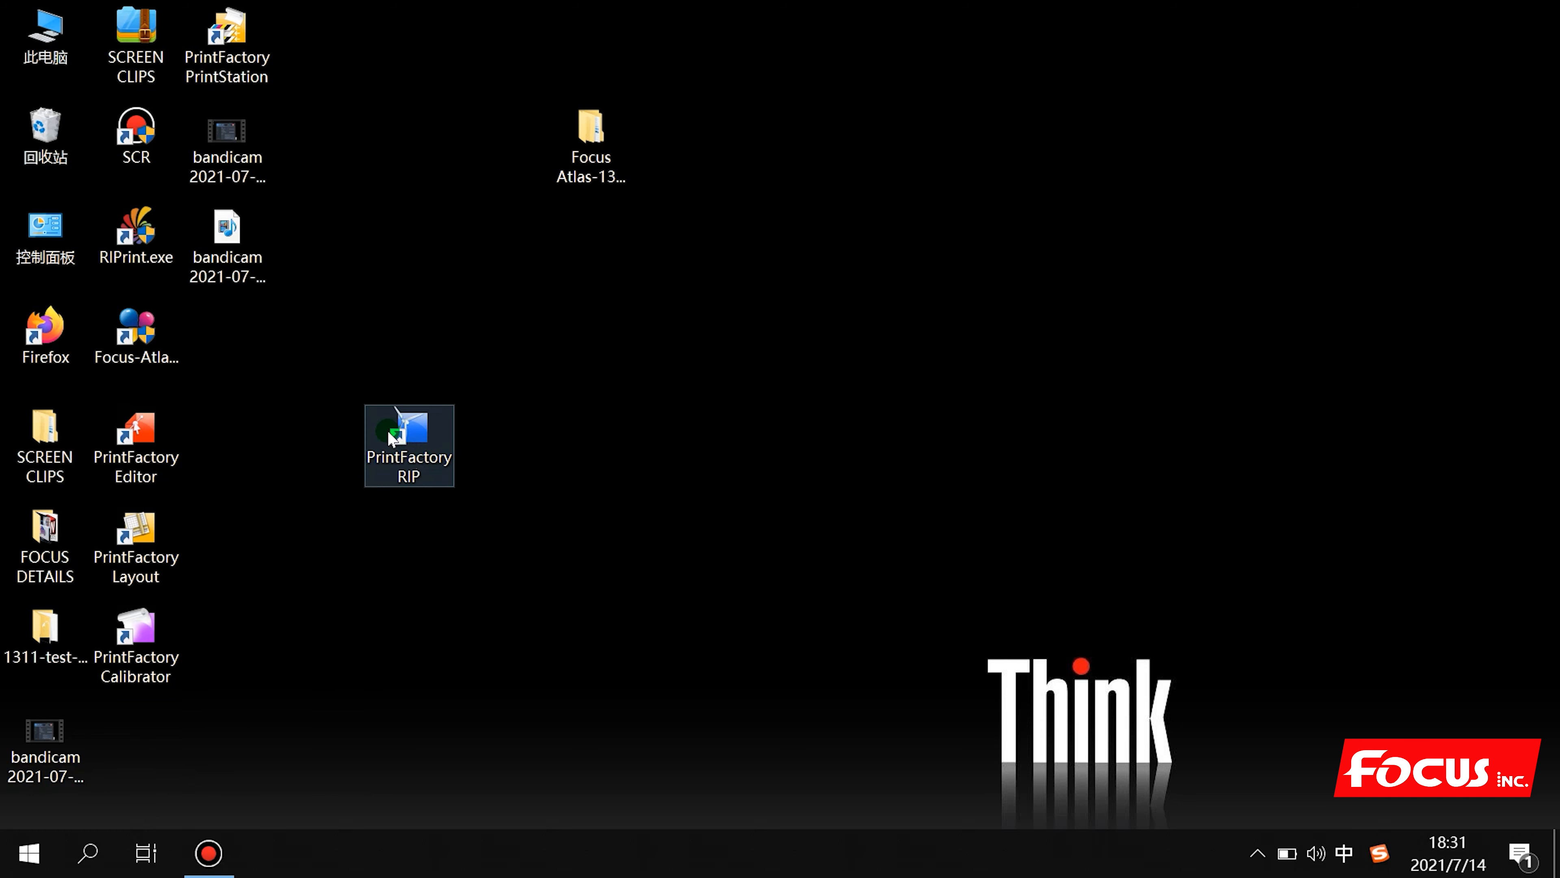
pyautogui.doubleClick(418, 441)
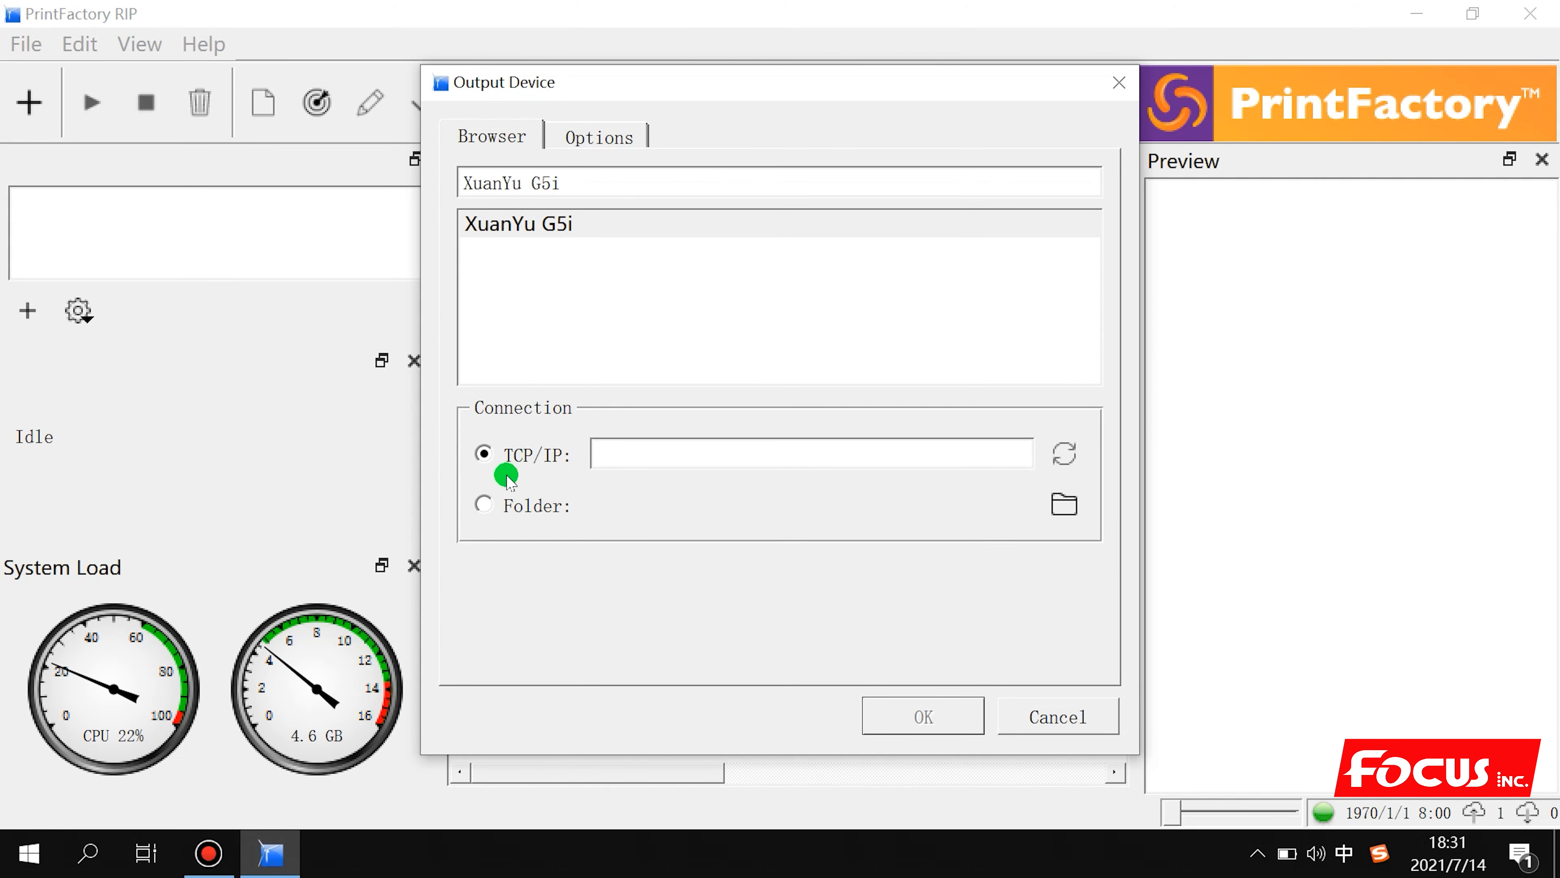
# Switch the XuanYu G5i output device's connection to Folder and open the folder chooser
pyautogui.click(484, 505)
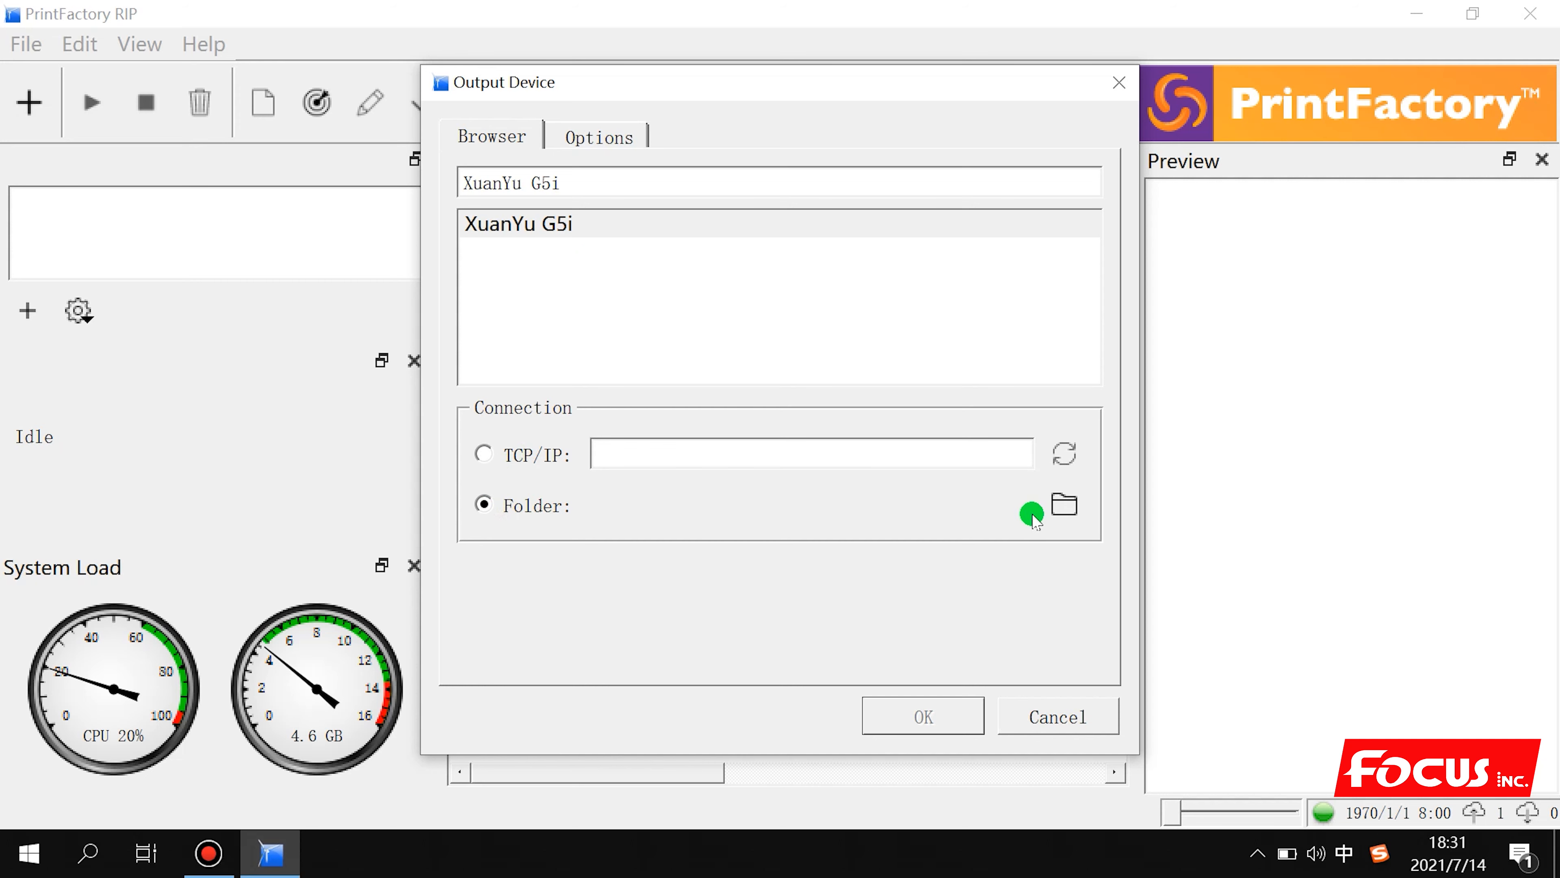
pyautogui.click(1064, 507)
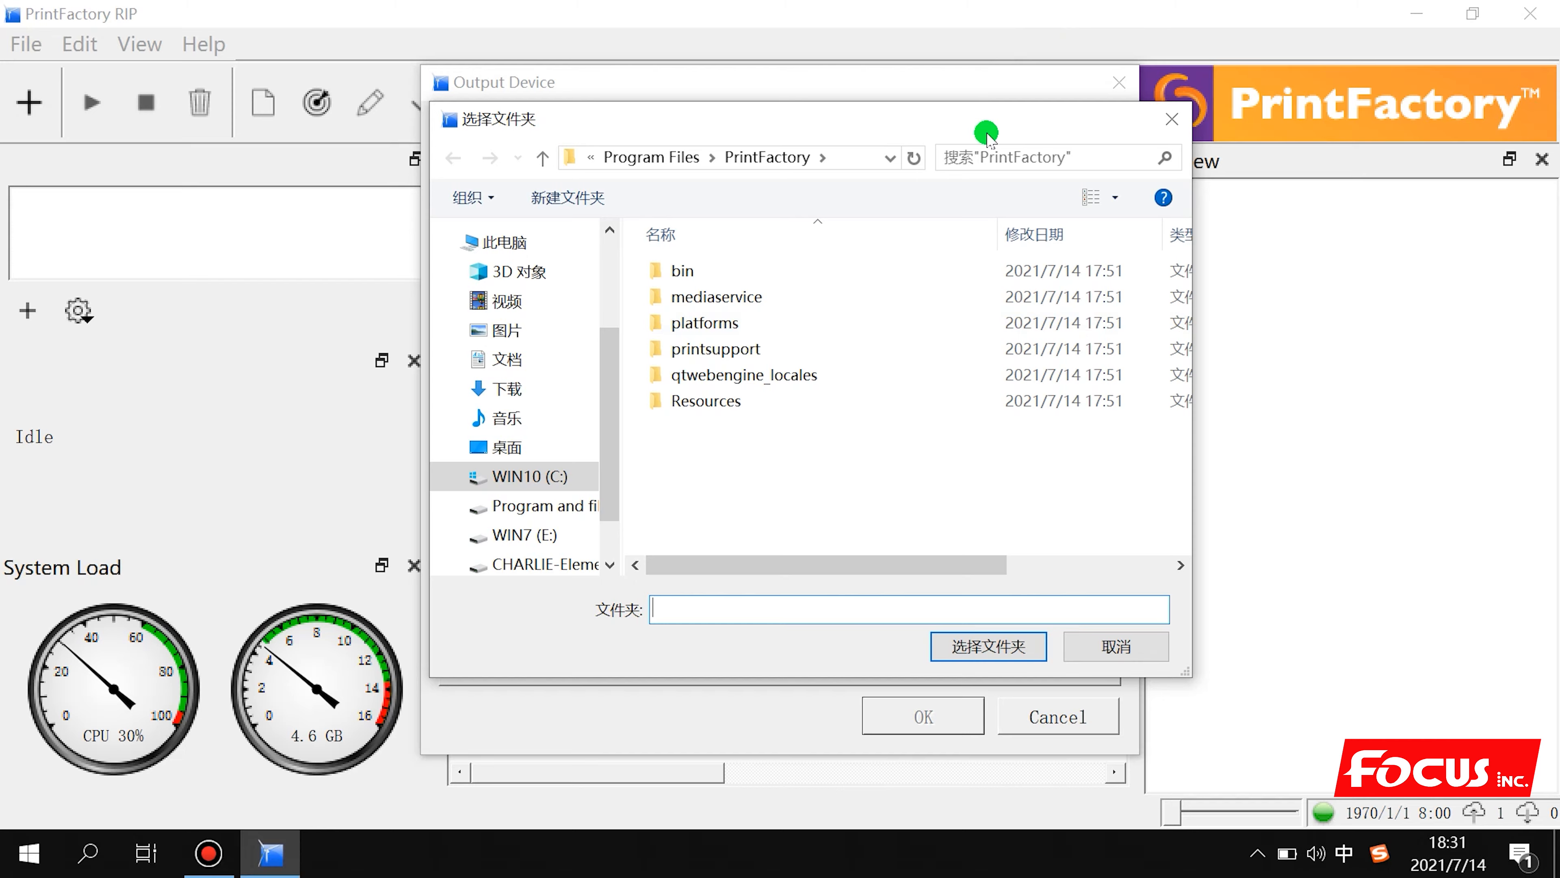
pyautogui.moveTo(971, 121); pyautogui.dragTo(862, 144)
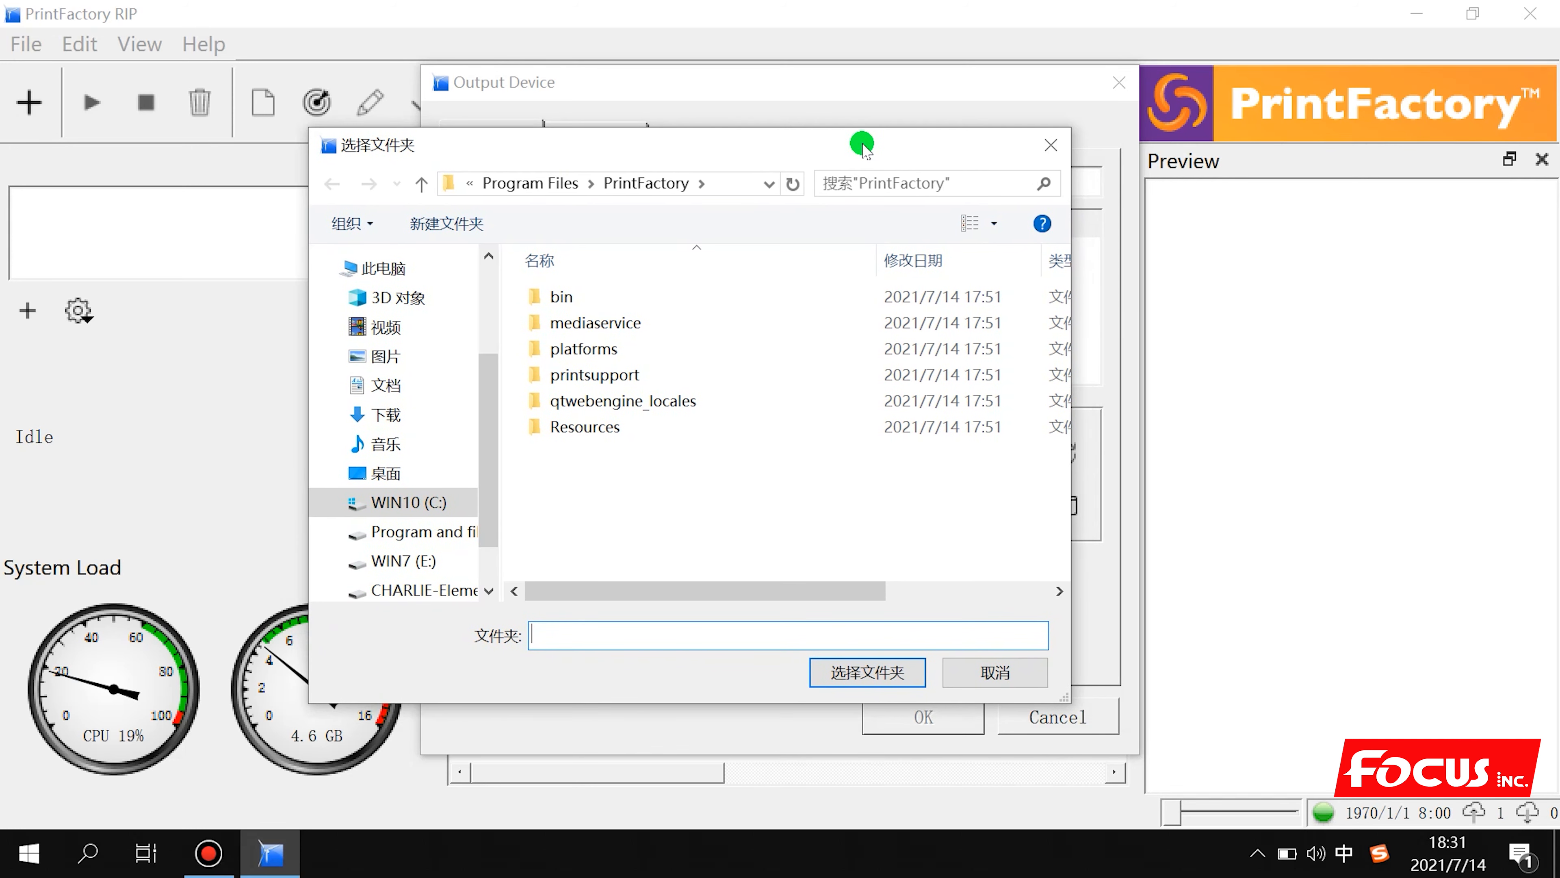
# Browse to the Program and files (D:) drive and widen the folder chooser's navigation pane to show full drive names
pyautogui.click(536, 183)
pyautogui.click(492, 183)
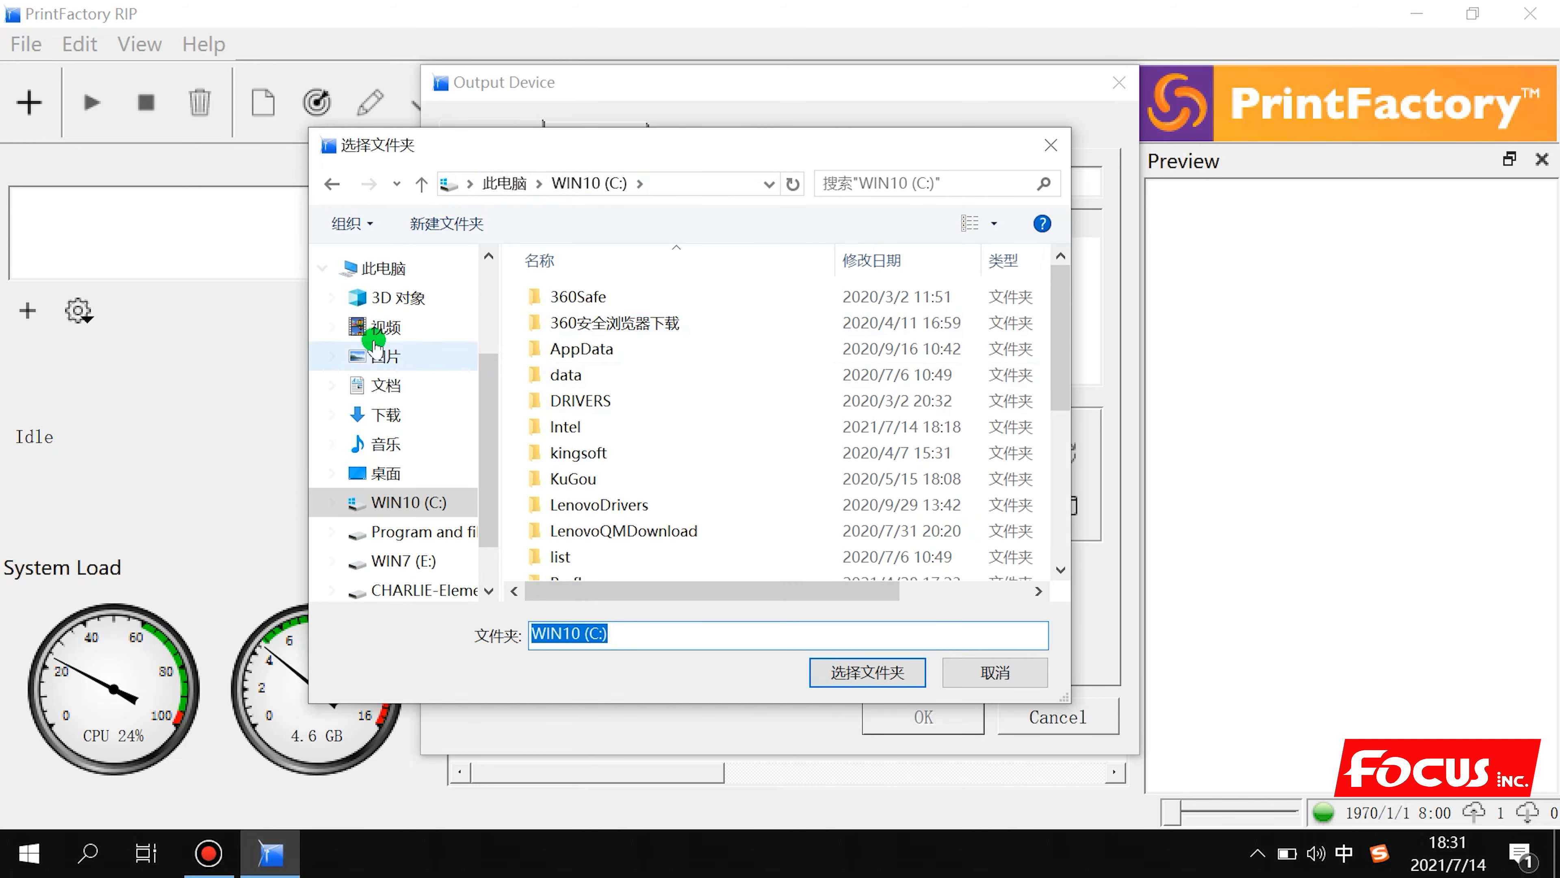
pyautogui.click(373, 530)
pyautogui.click(430, 501)
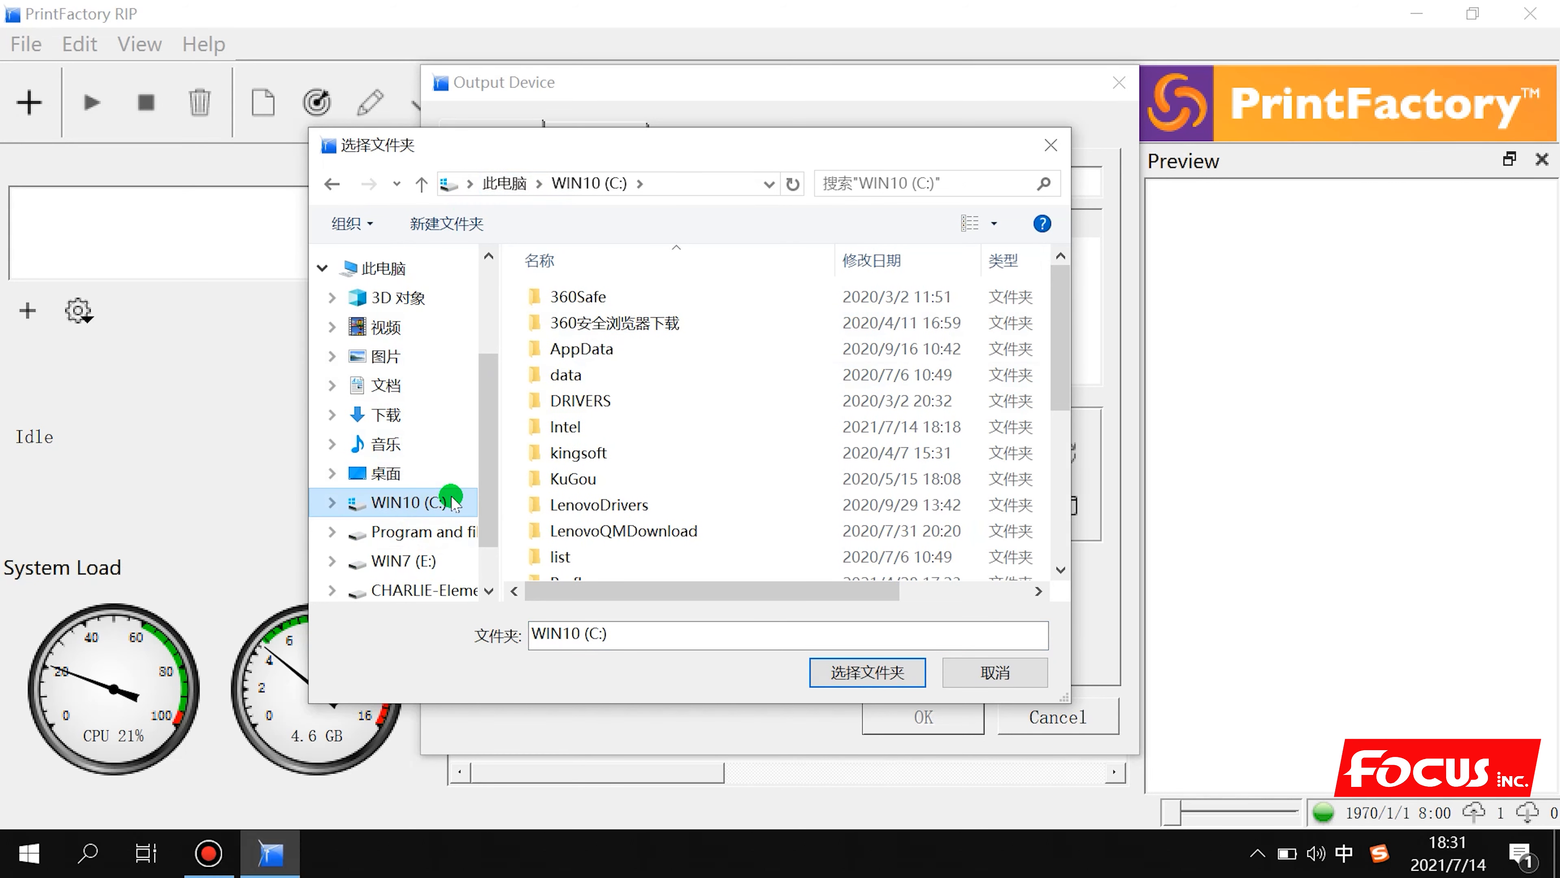
pyautogui.scroll(-2, 592, 393)
pyautogui.click(382, 530)
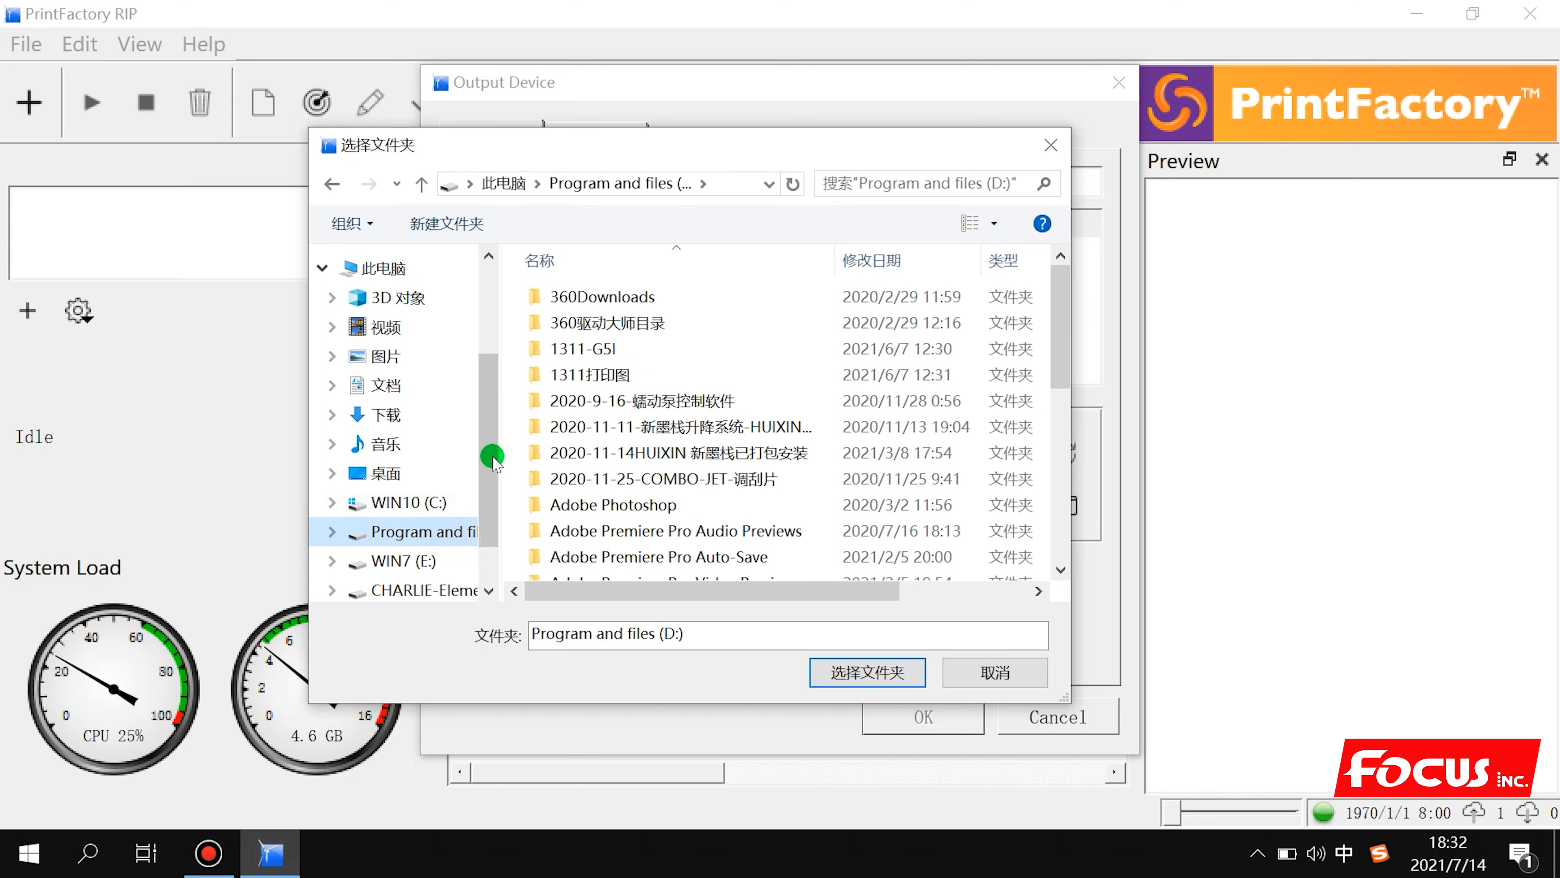
pyautogui.scroll(-5, 610, 443)
pyautogui.scroll(-1, 614, 446)
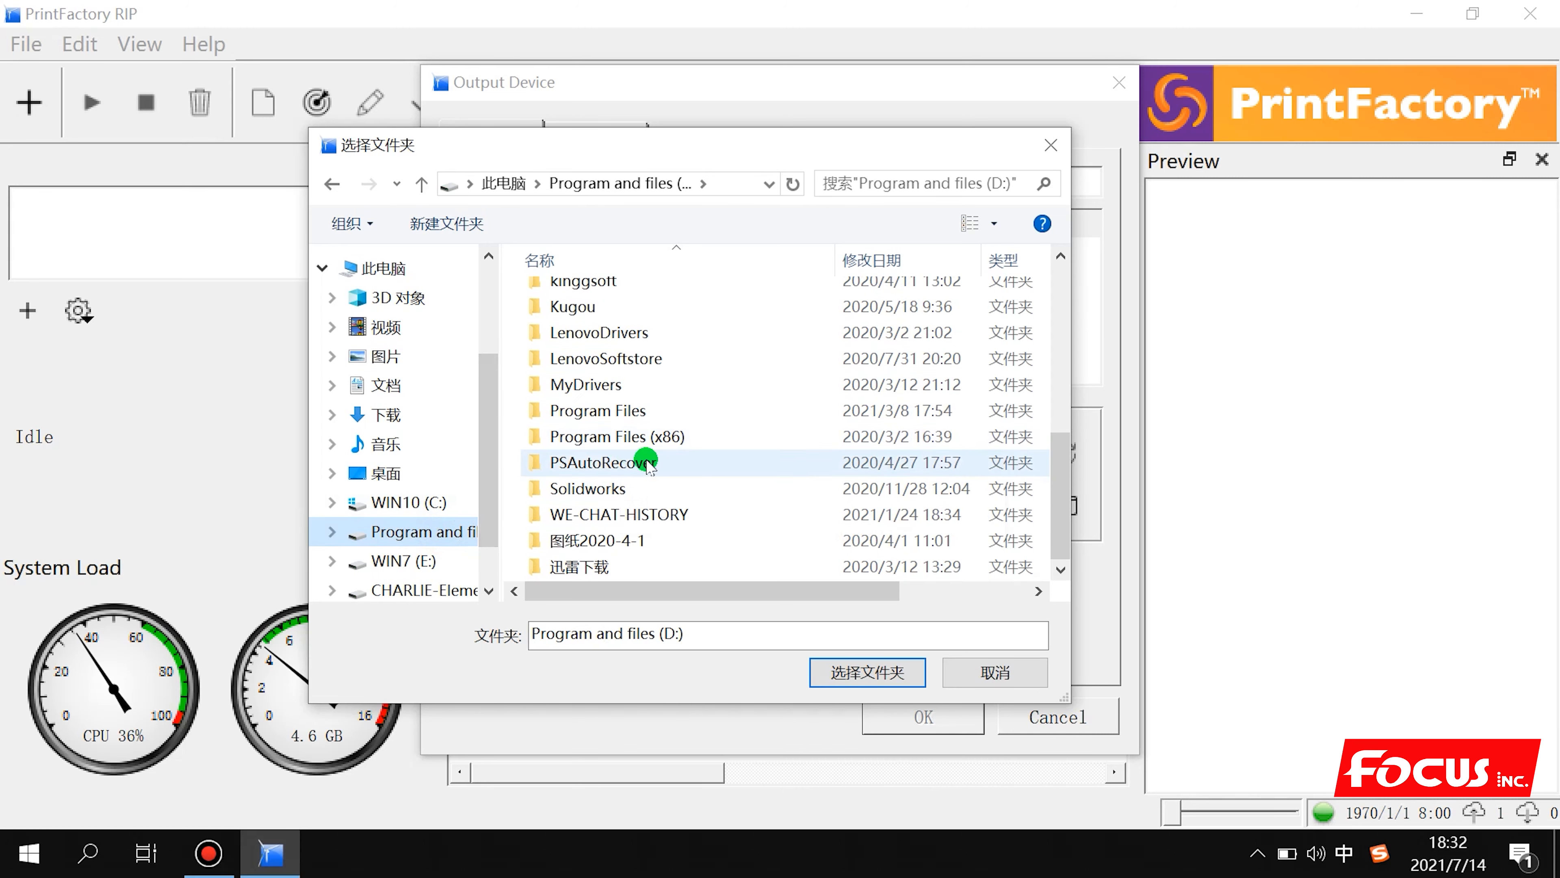
pyautogui.rightClick(787, 410)
pyautogui.moveTo(907, 664)
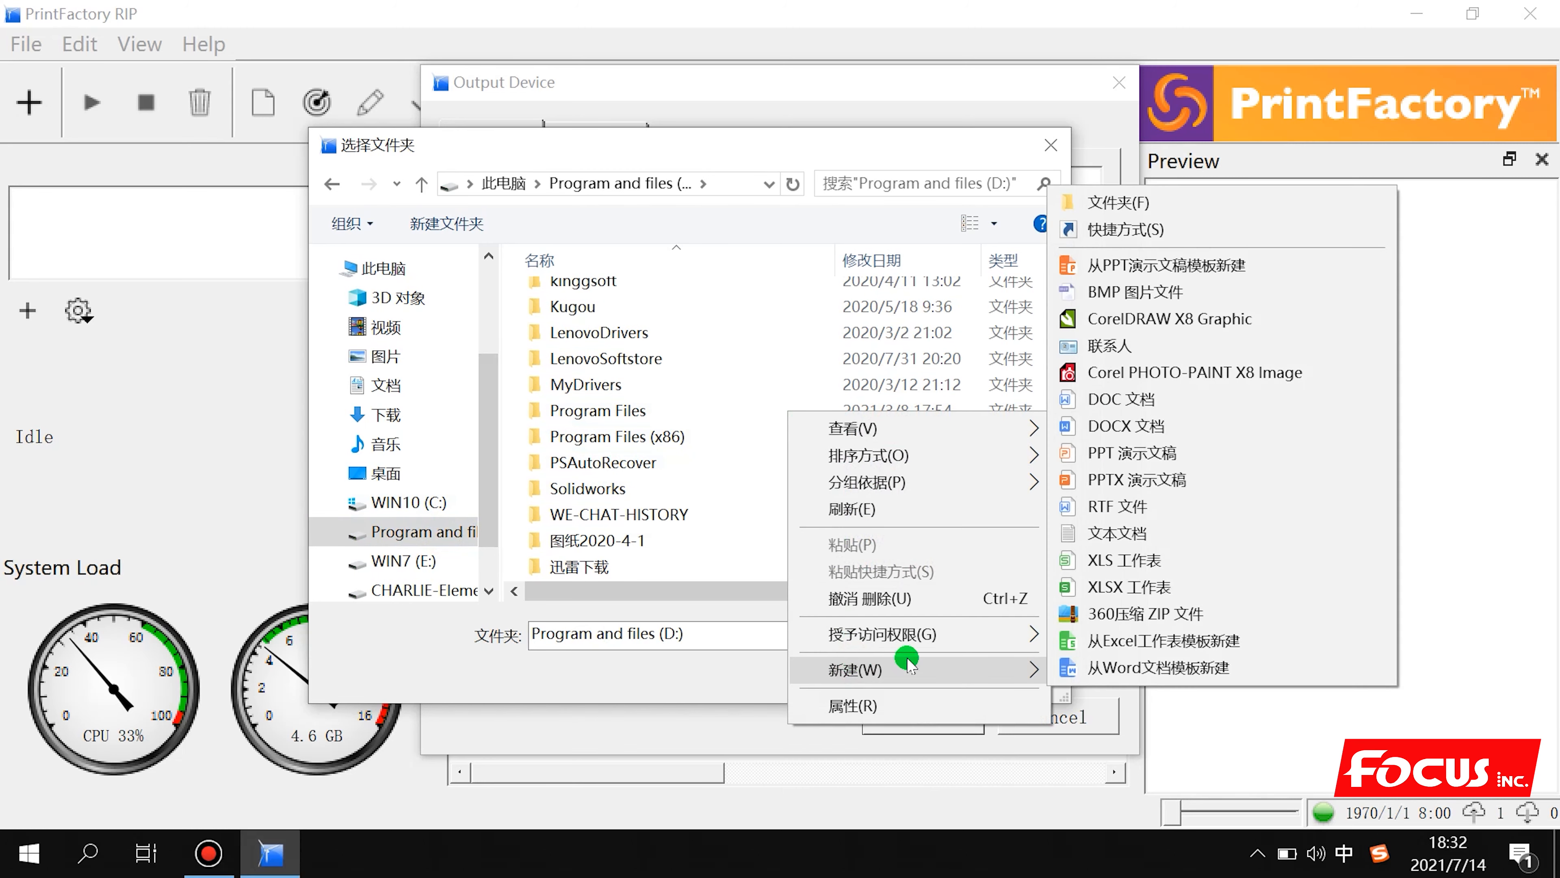
pyautogui.click(500, 523)
pyautogui.moveTo(500, 552); pyautogui.dragTo(617, 526)
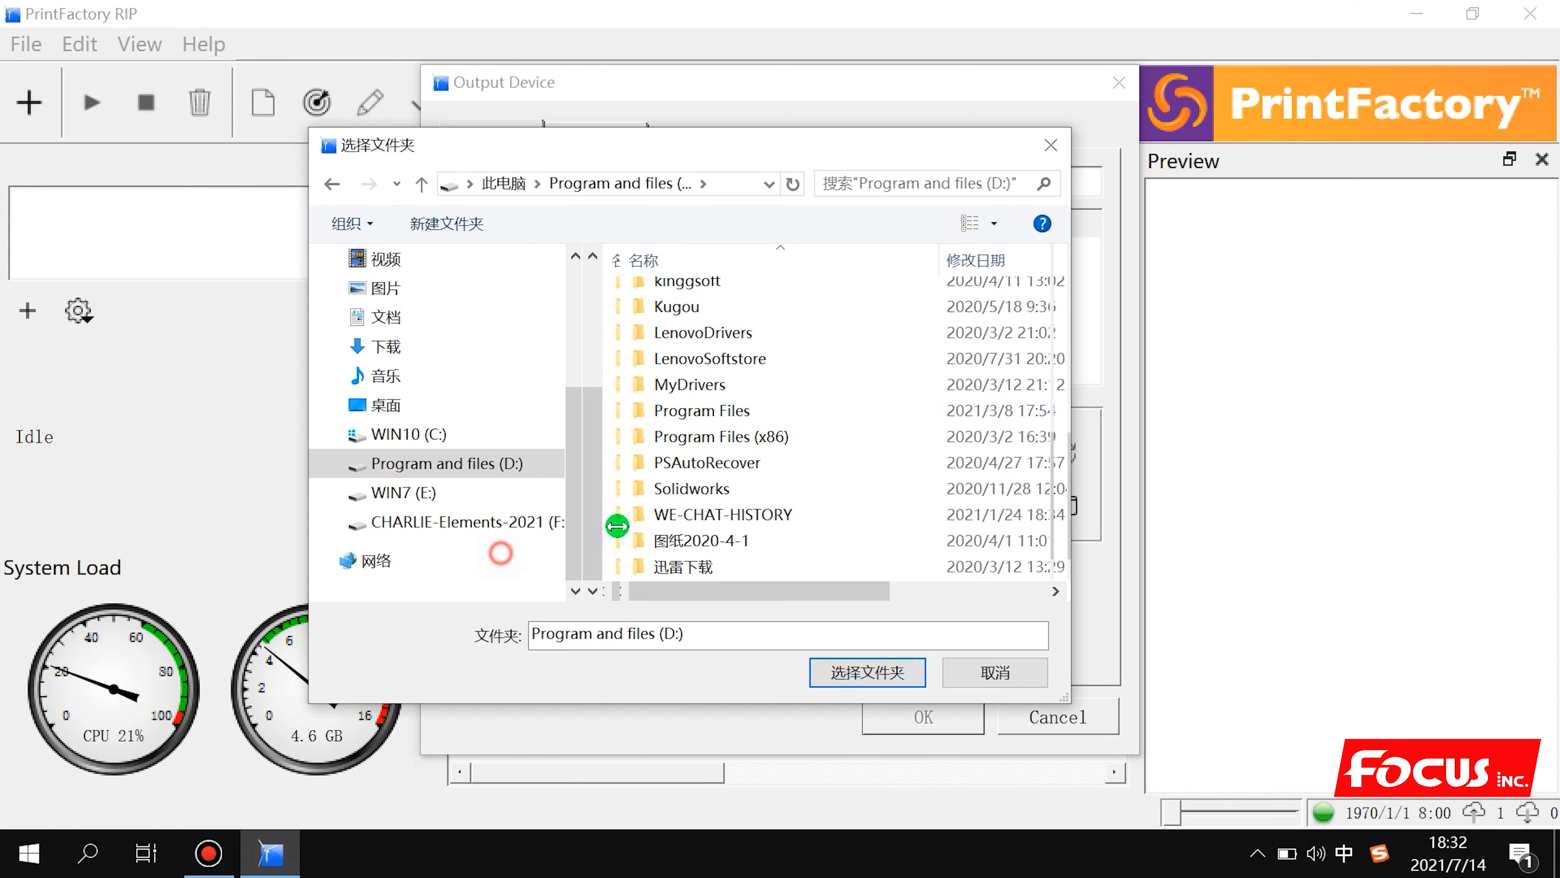
# Create a new folder named PF-RIP on the Program and files (D:) drive
pyautogui.click(441, 434)
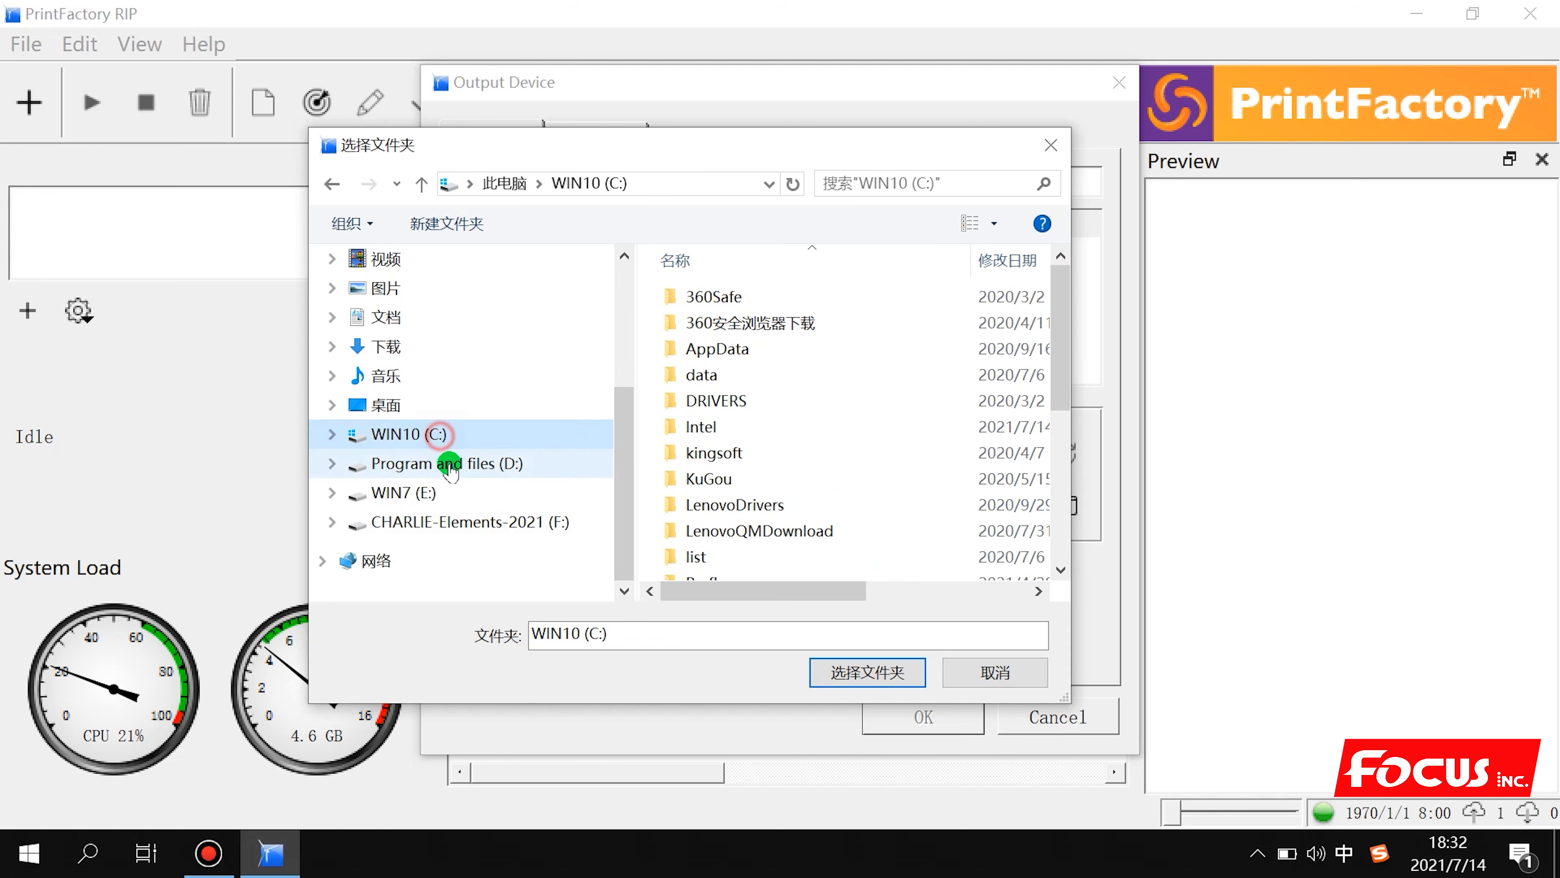
pyautogui.click(451, 466)
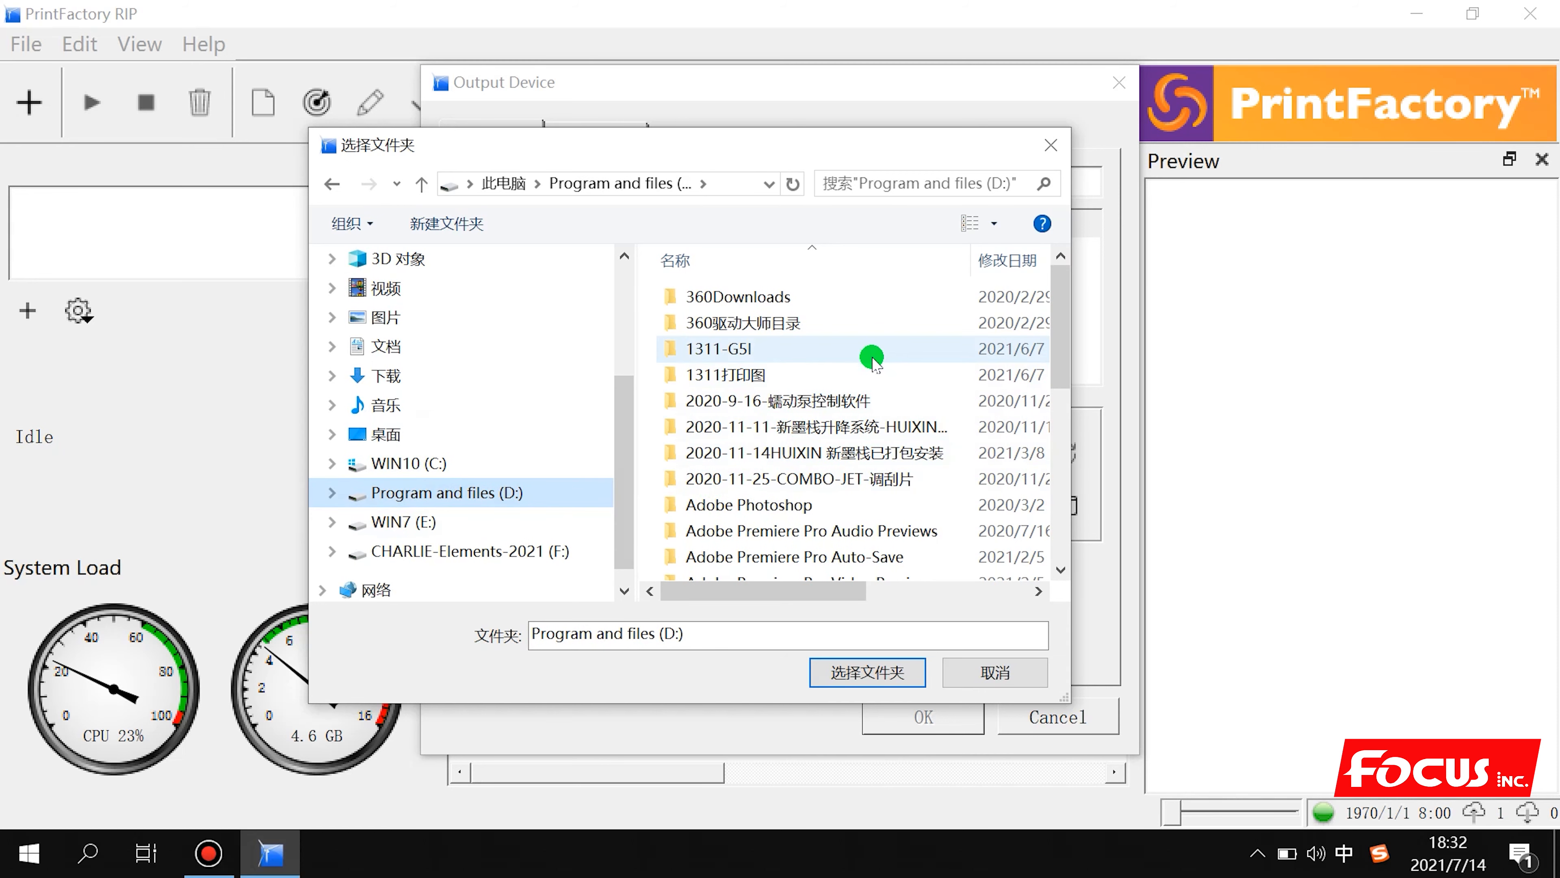
pyautogui.rightClick(875, 340)
pyautogui.moveTo(977, 603)
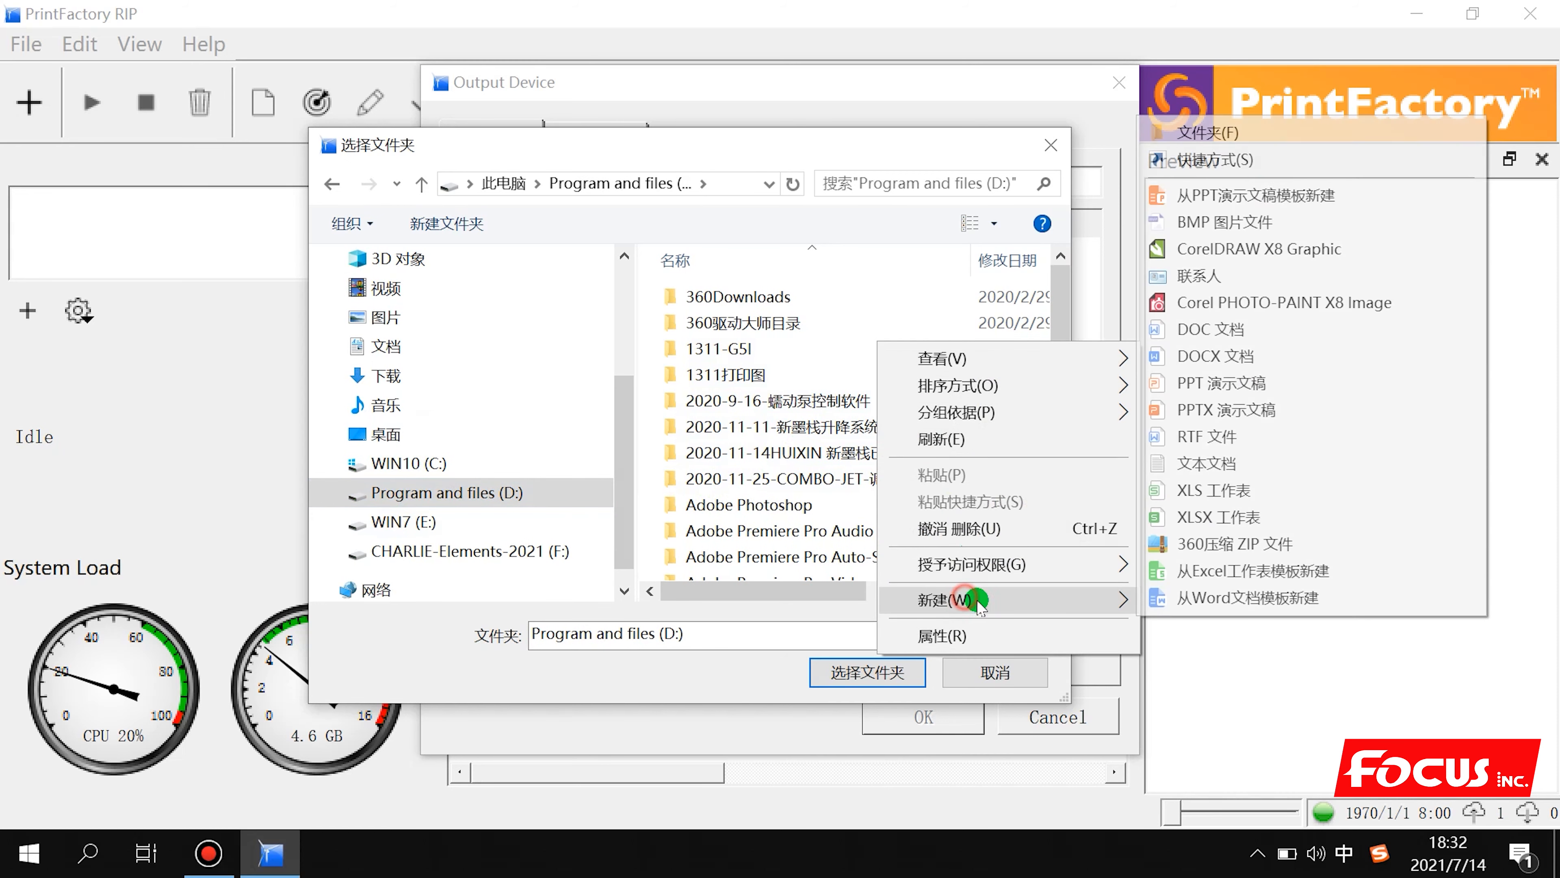
pyautogui.click(1235, 132)
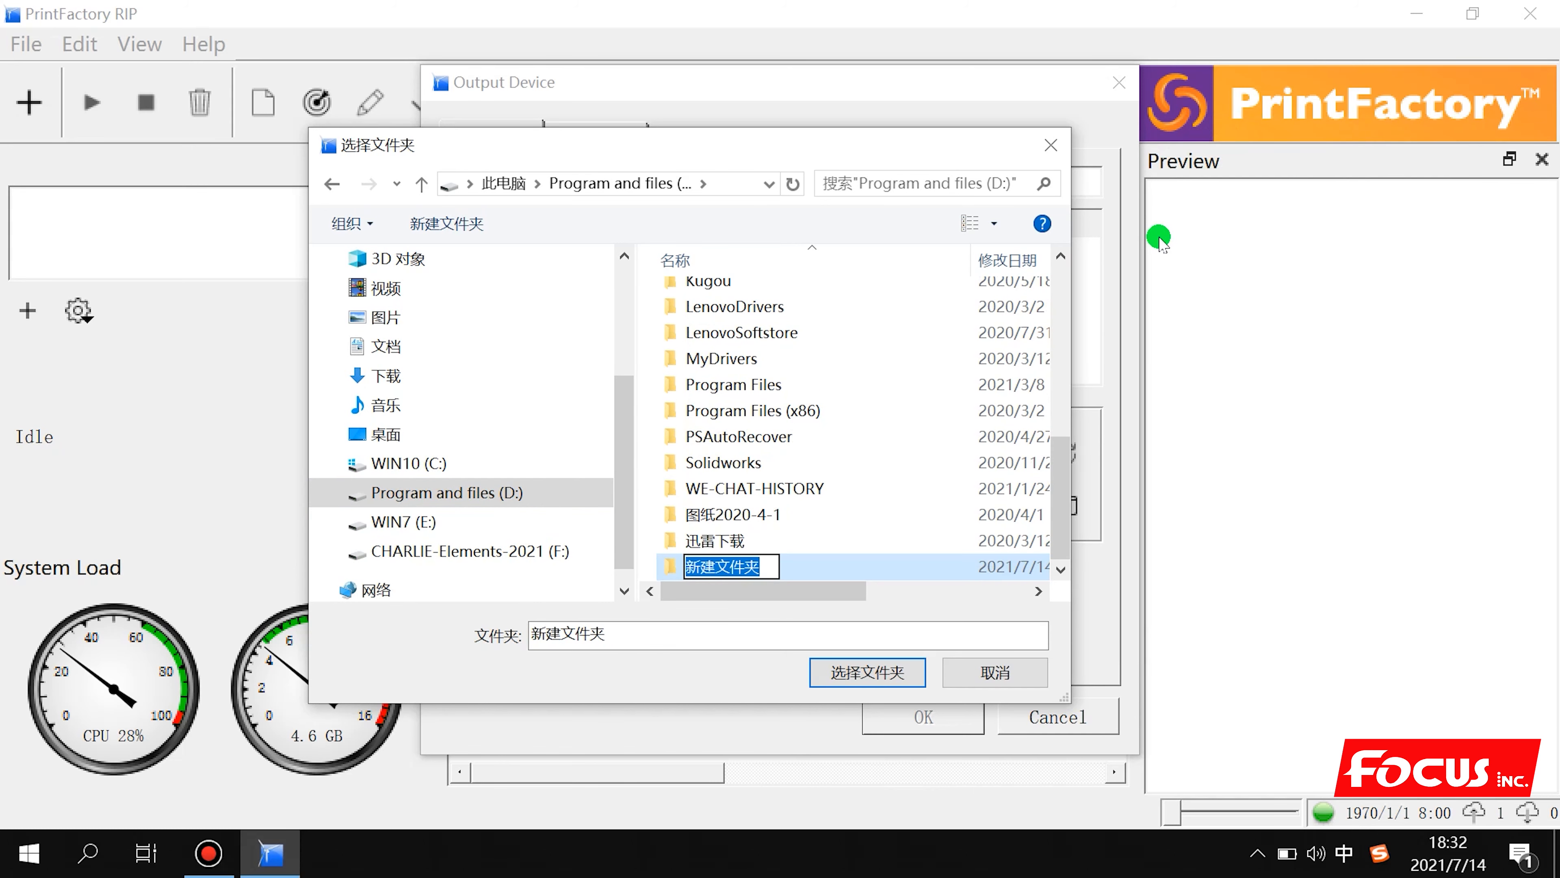
pyautogui.press('shift')
pyautogui.write('PF-RIP')
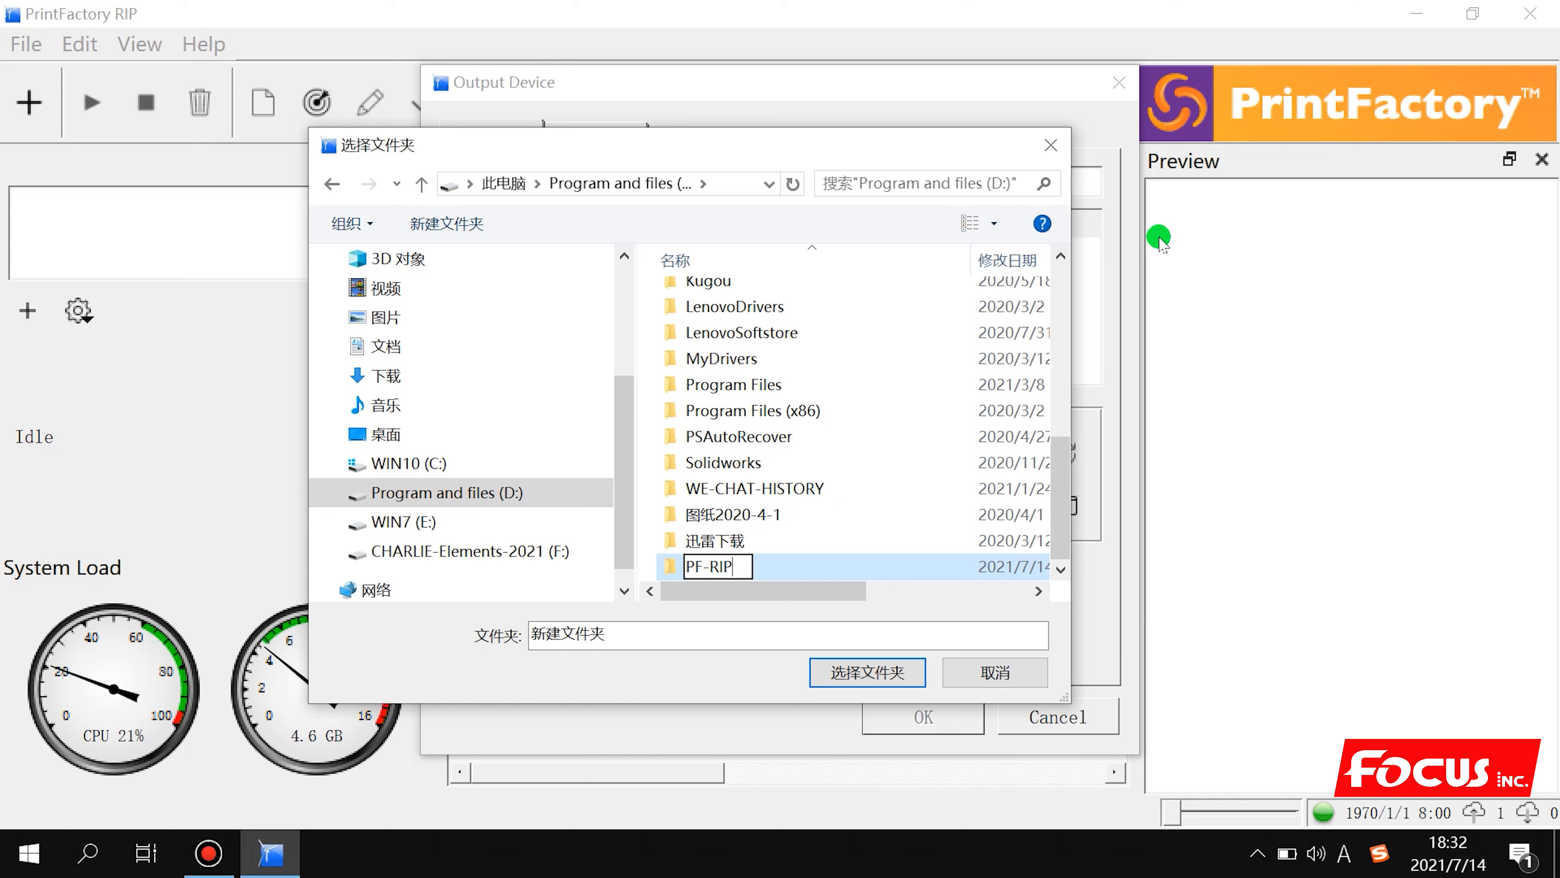
pyautogui.click(894, 528)
# Choose the PF-RIP folder as the output location and confirm the output device setup
pyautogui.click(790, 568)
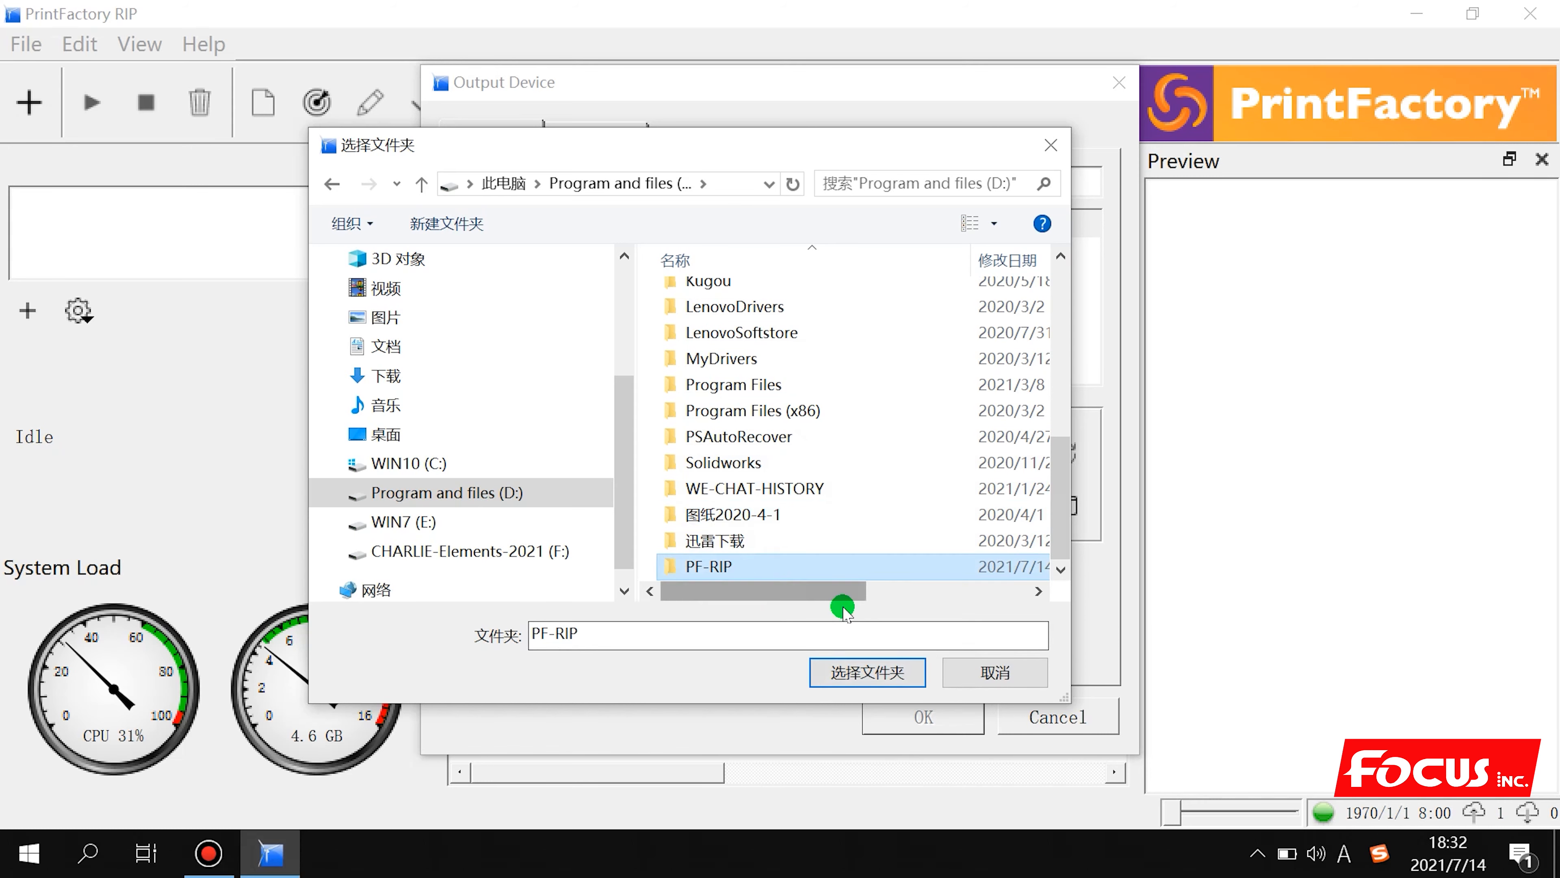
pyautogui.click(867, 672)
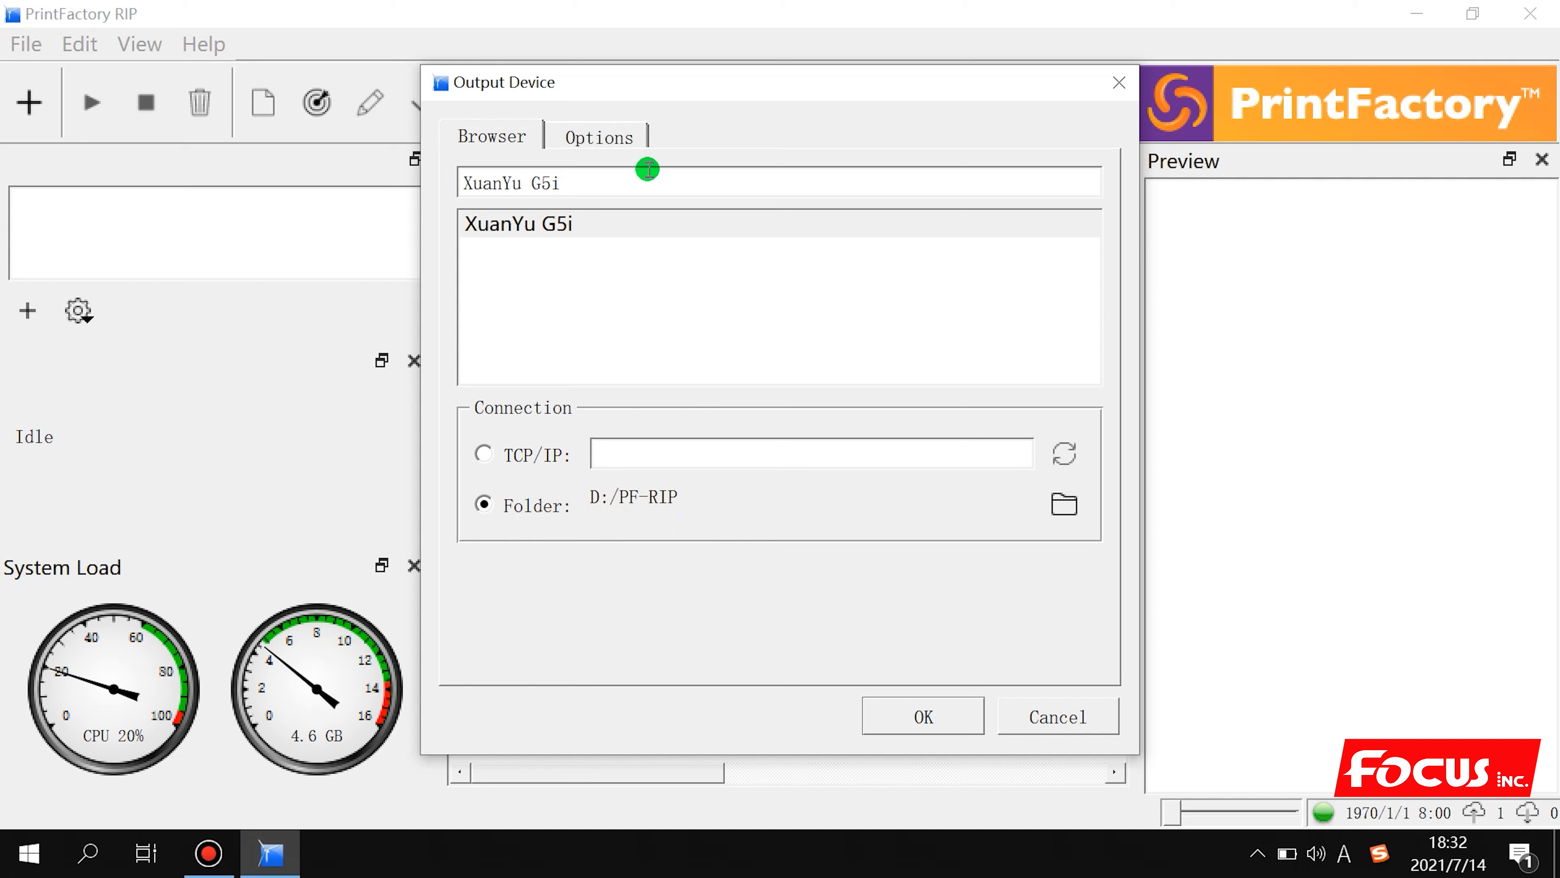
pyautogui.click(922, 715)
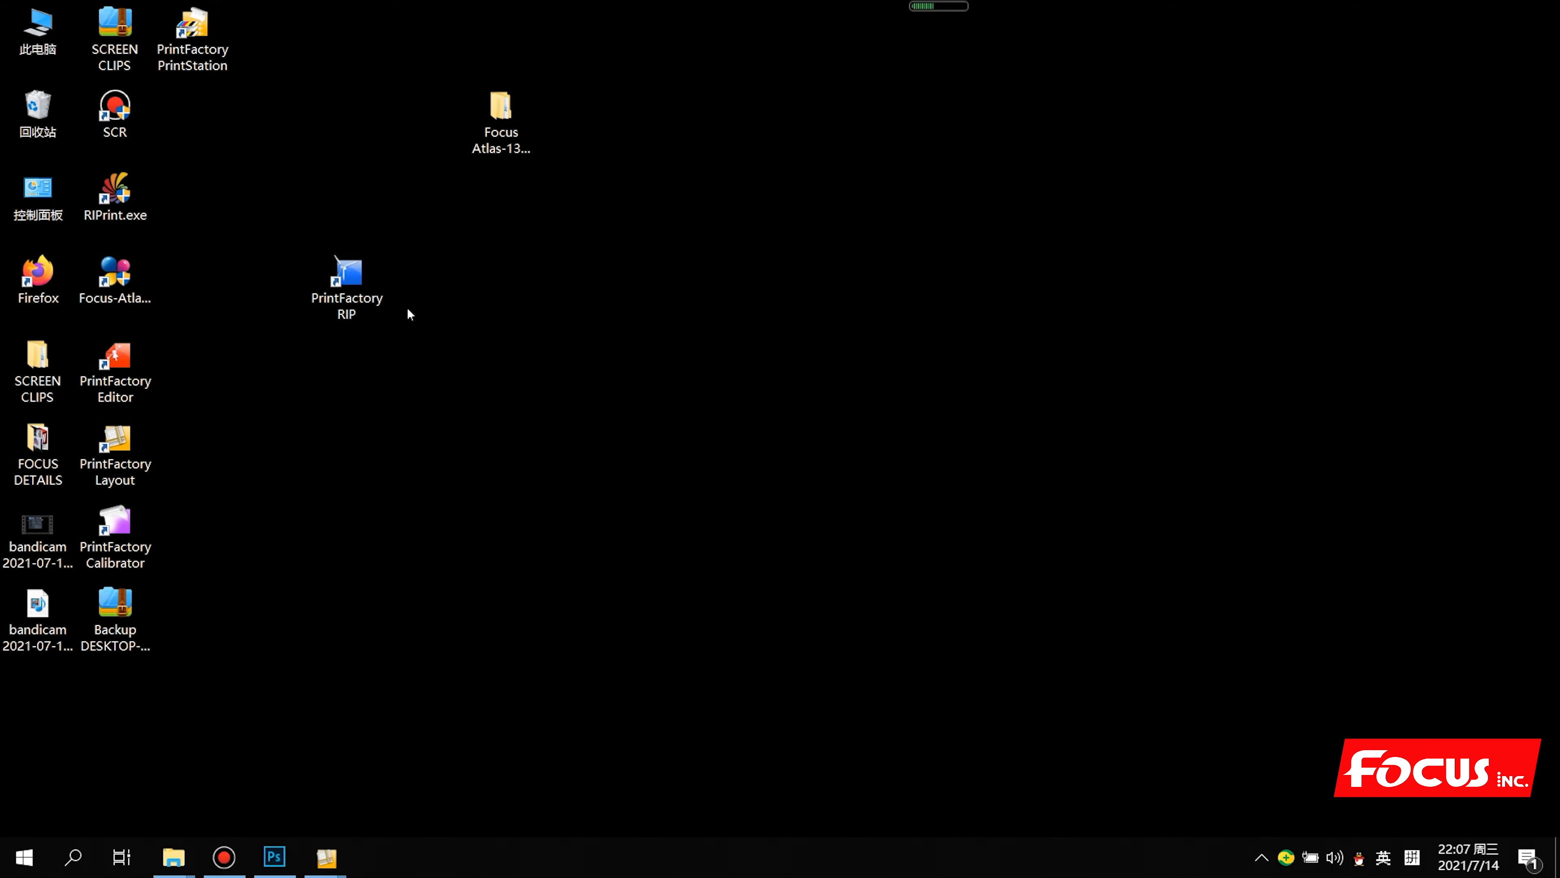
# Launch PrintFactory RIP from the desktop and select the Focus G5i printer
pyautogui.click(370, 282)
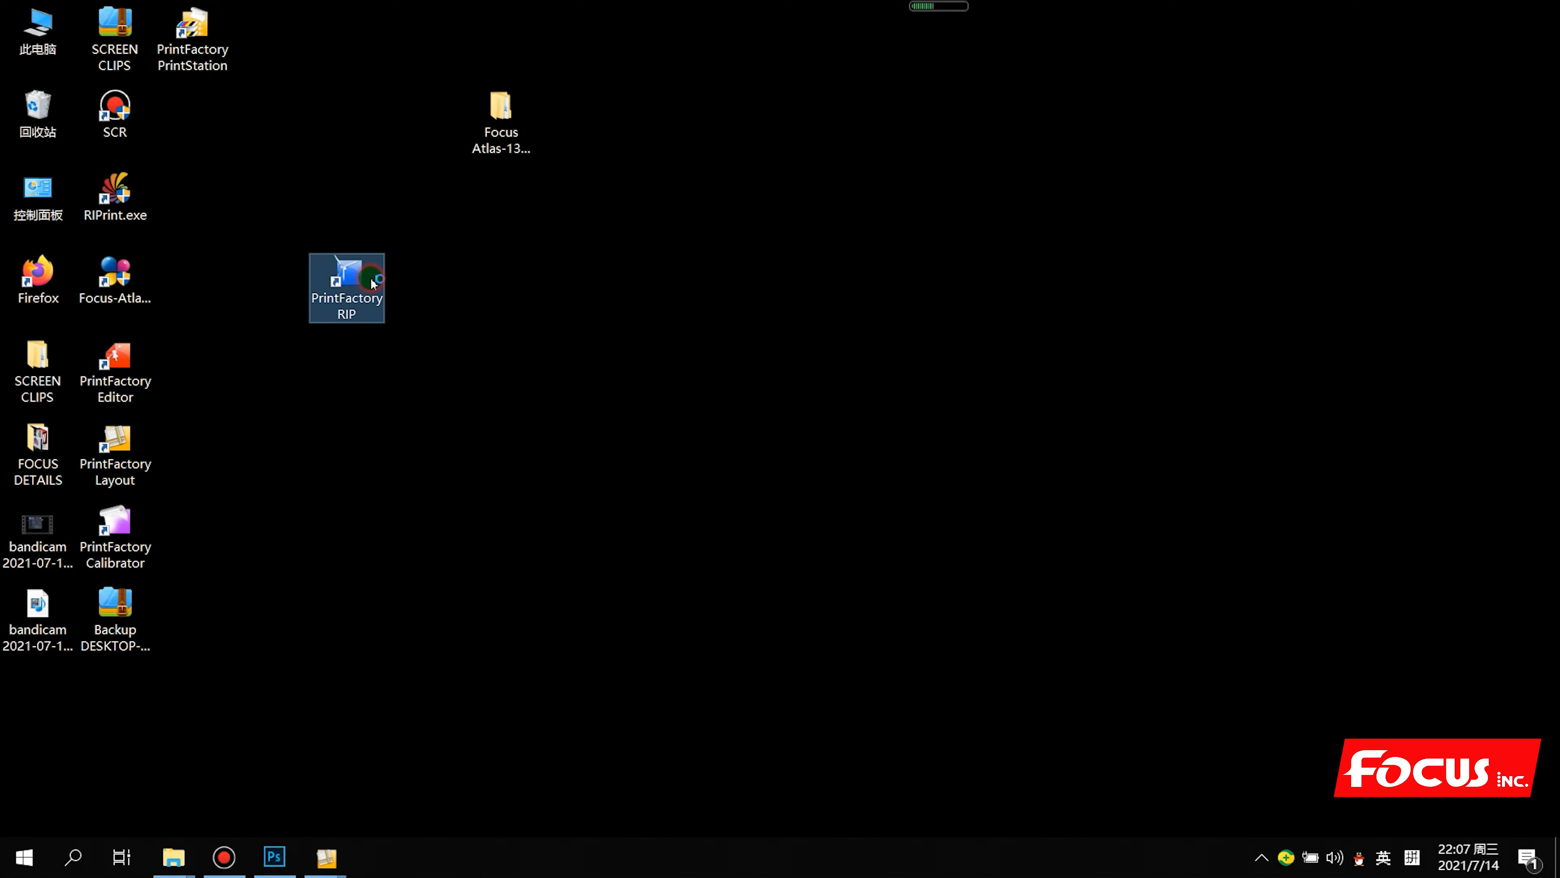
pyautogui.doubleClick(371, 282)
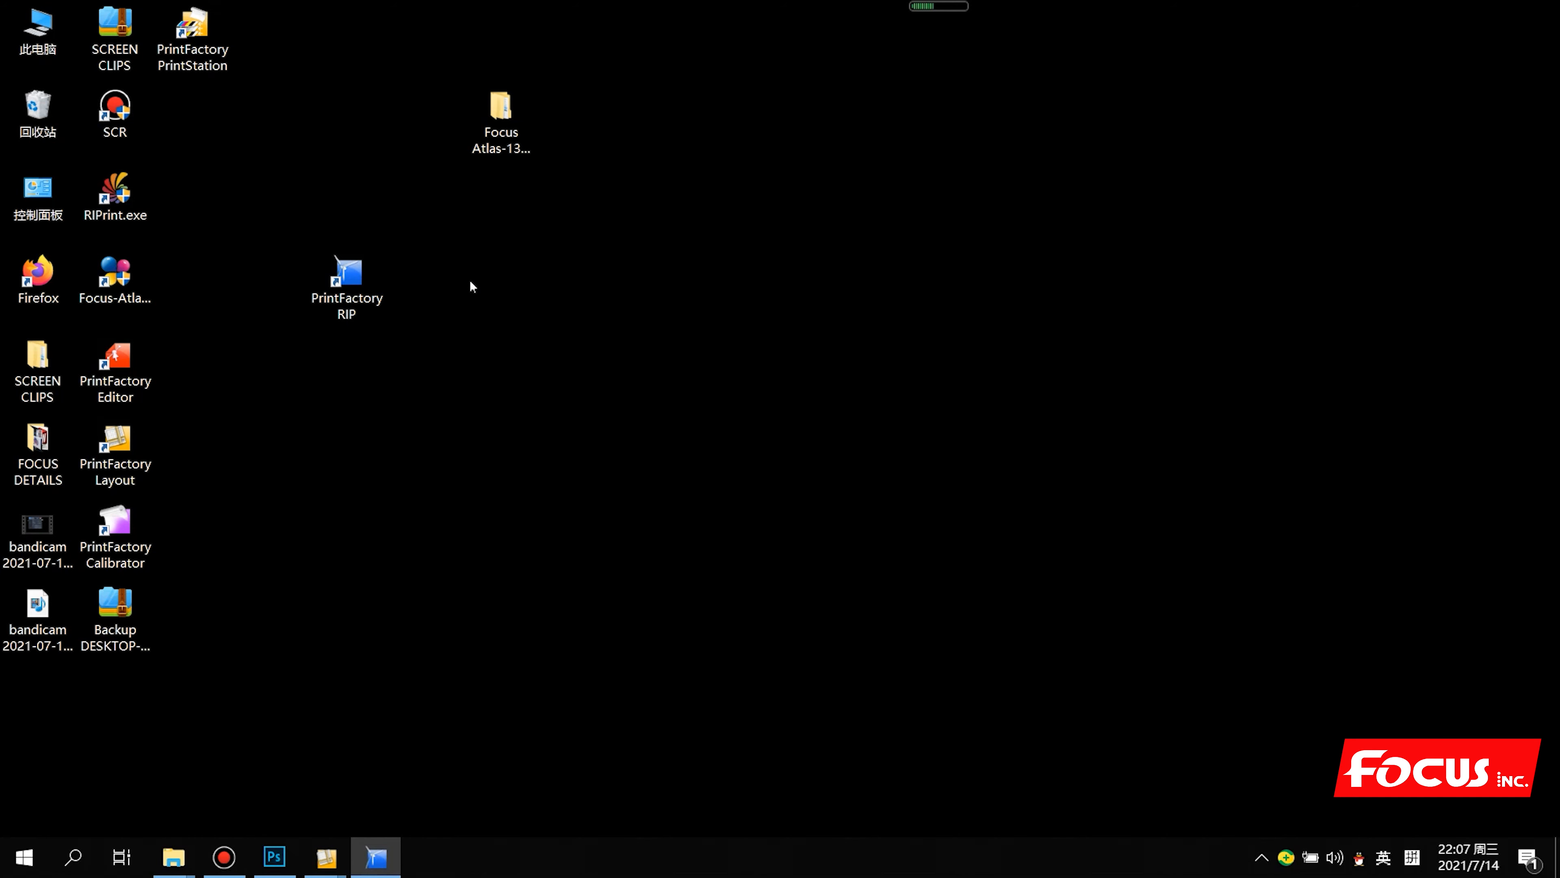
pyautogui.click(622, 339)
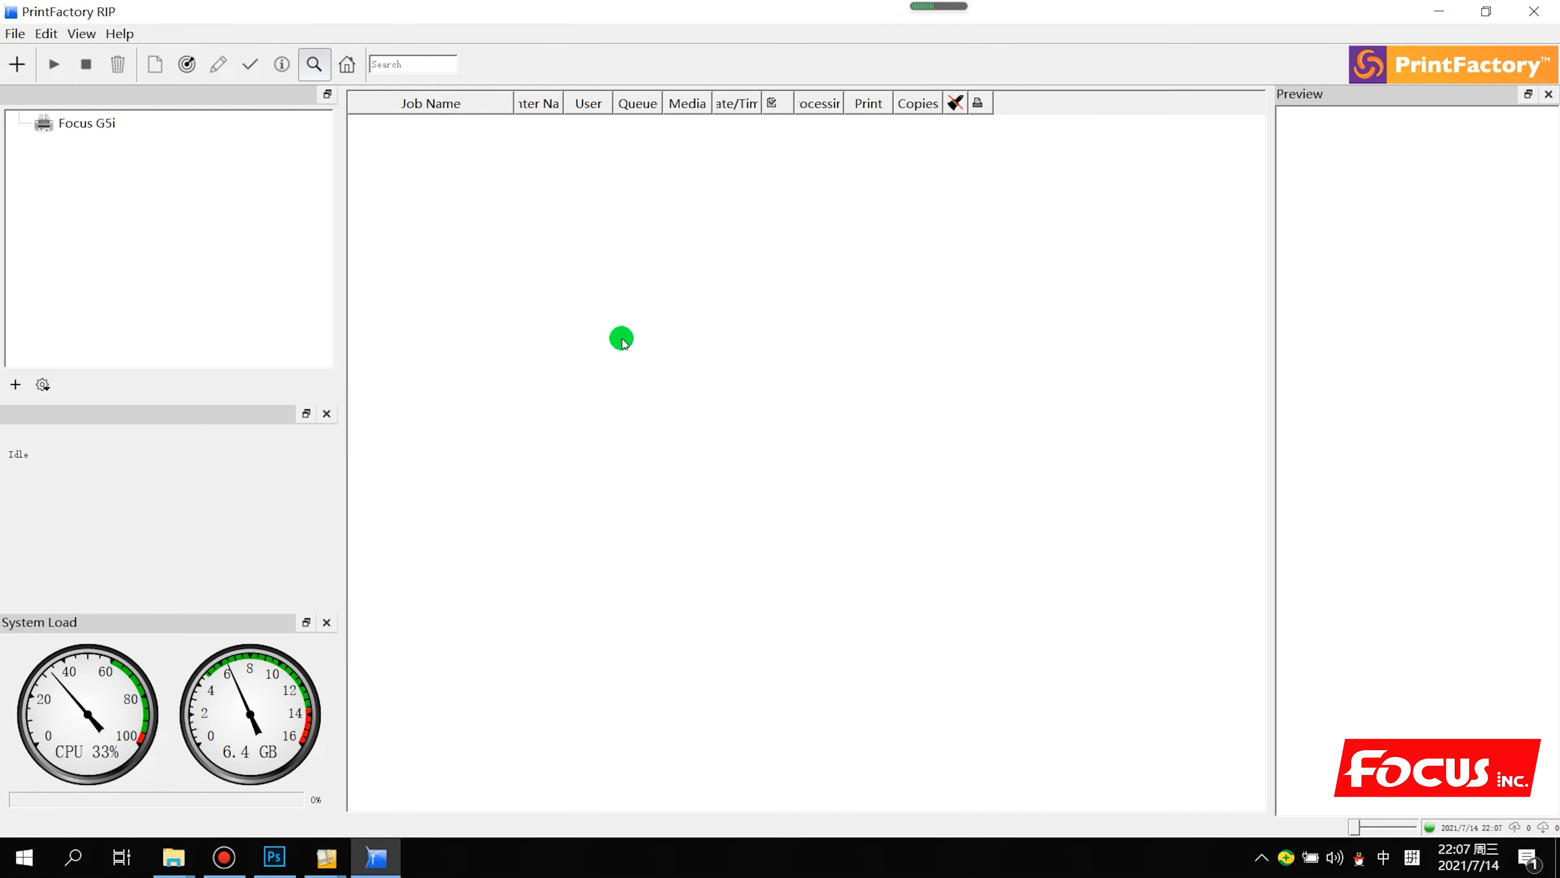
pyautogui.click(169, 211)
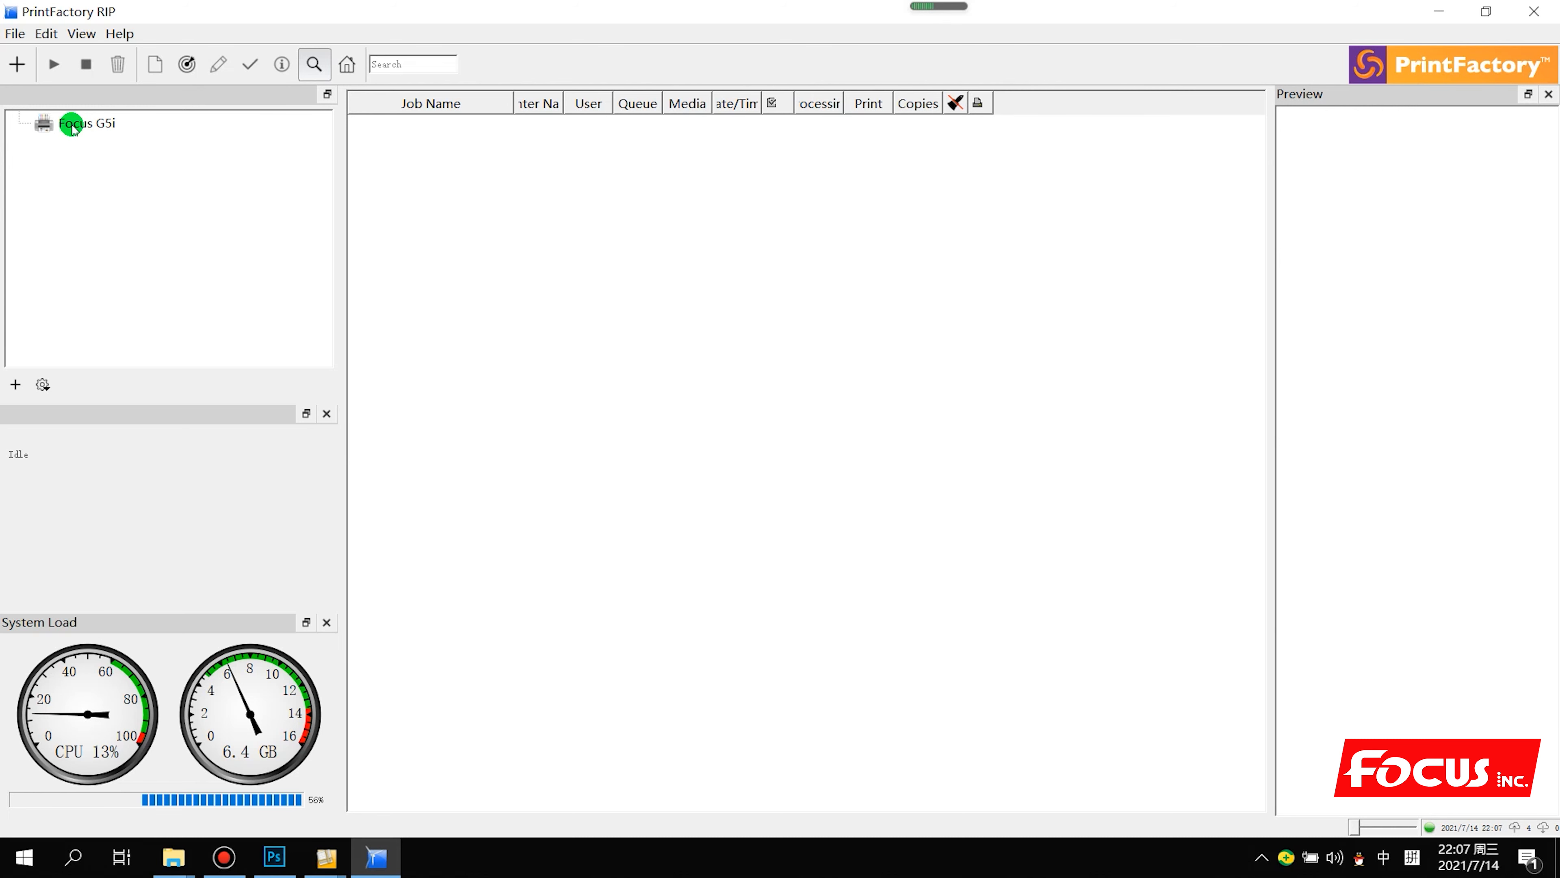
pyautogui.click(72, 126)
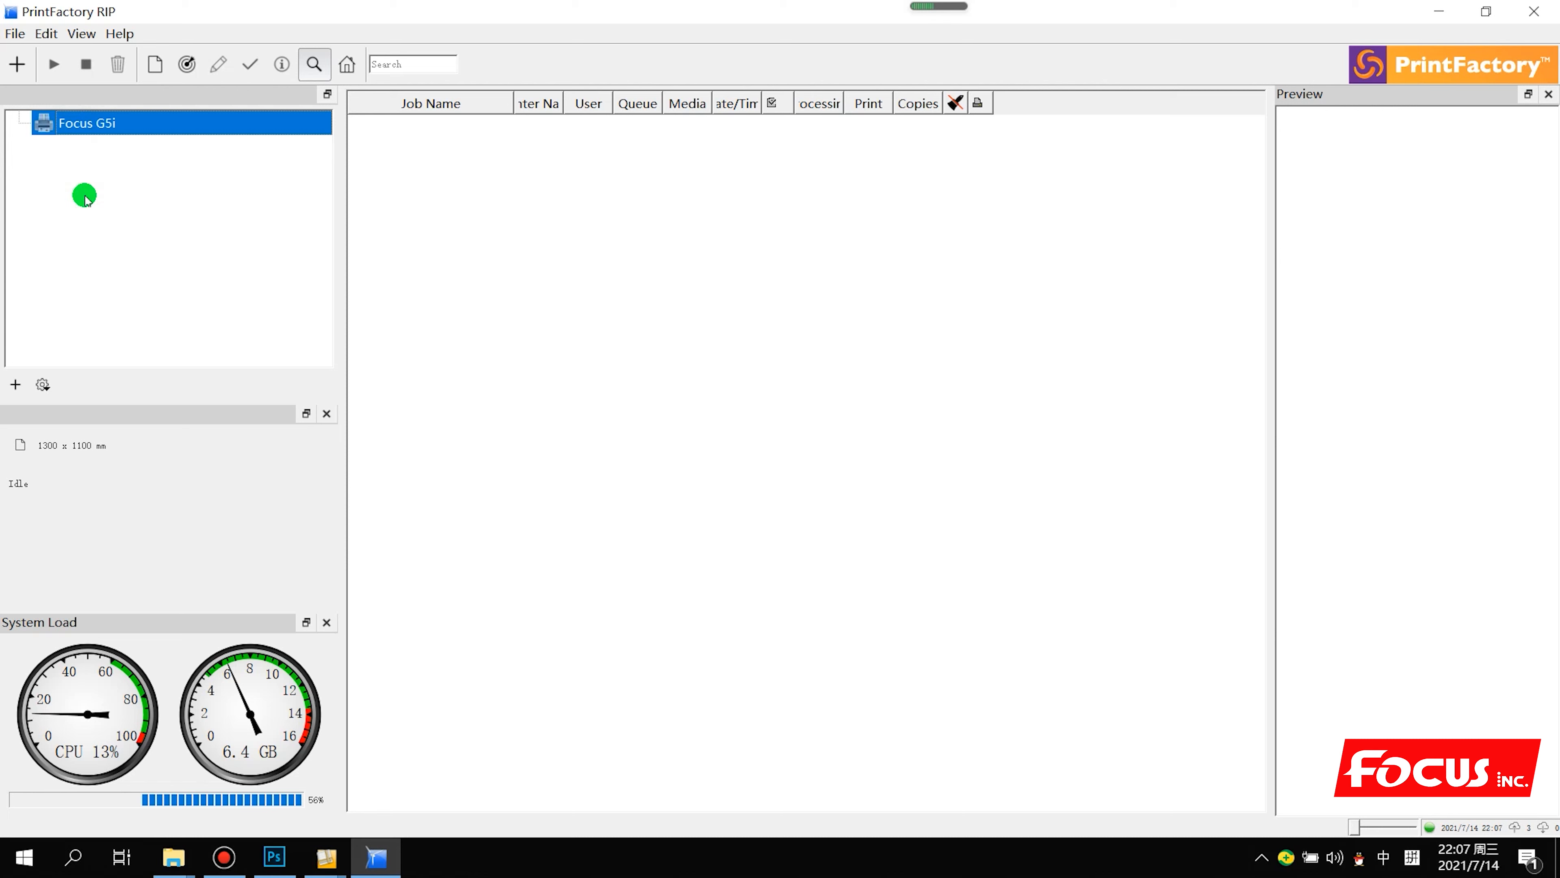
pyautogui.click(158, 198)
# Start restoring preferences and browse for a backup in the desktop's Focus Atlas-1311 Support folder, down to Print-Factory RIP's 3. Restore Preferences folder
pyautogui.click(46, 34)
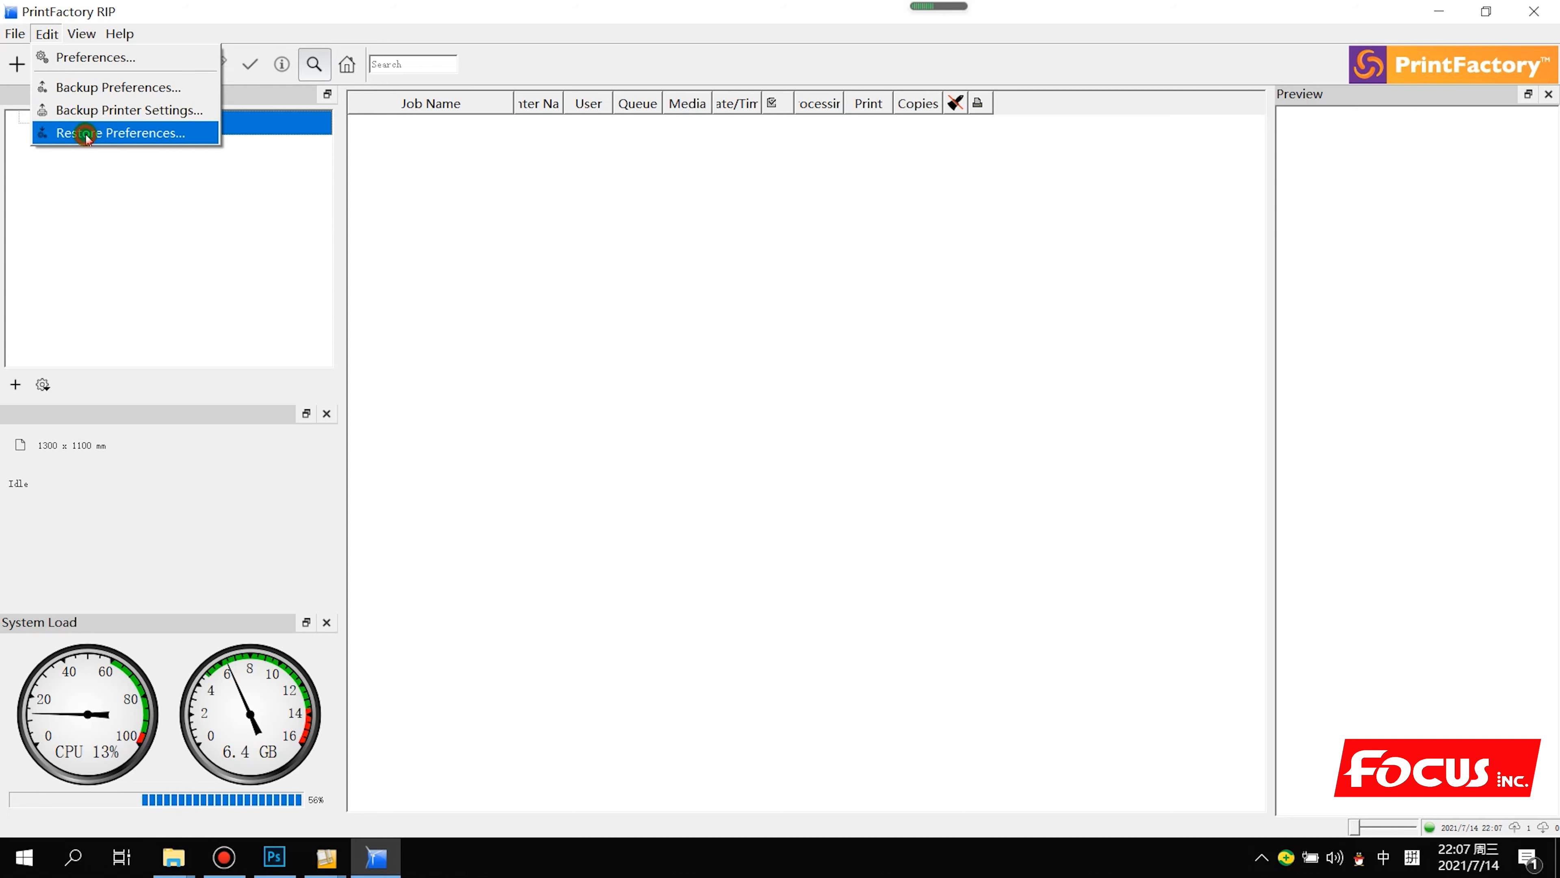
pyautogui.click(87, 134)
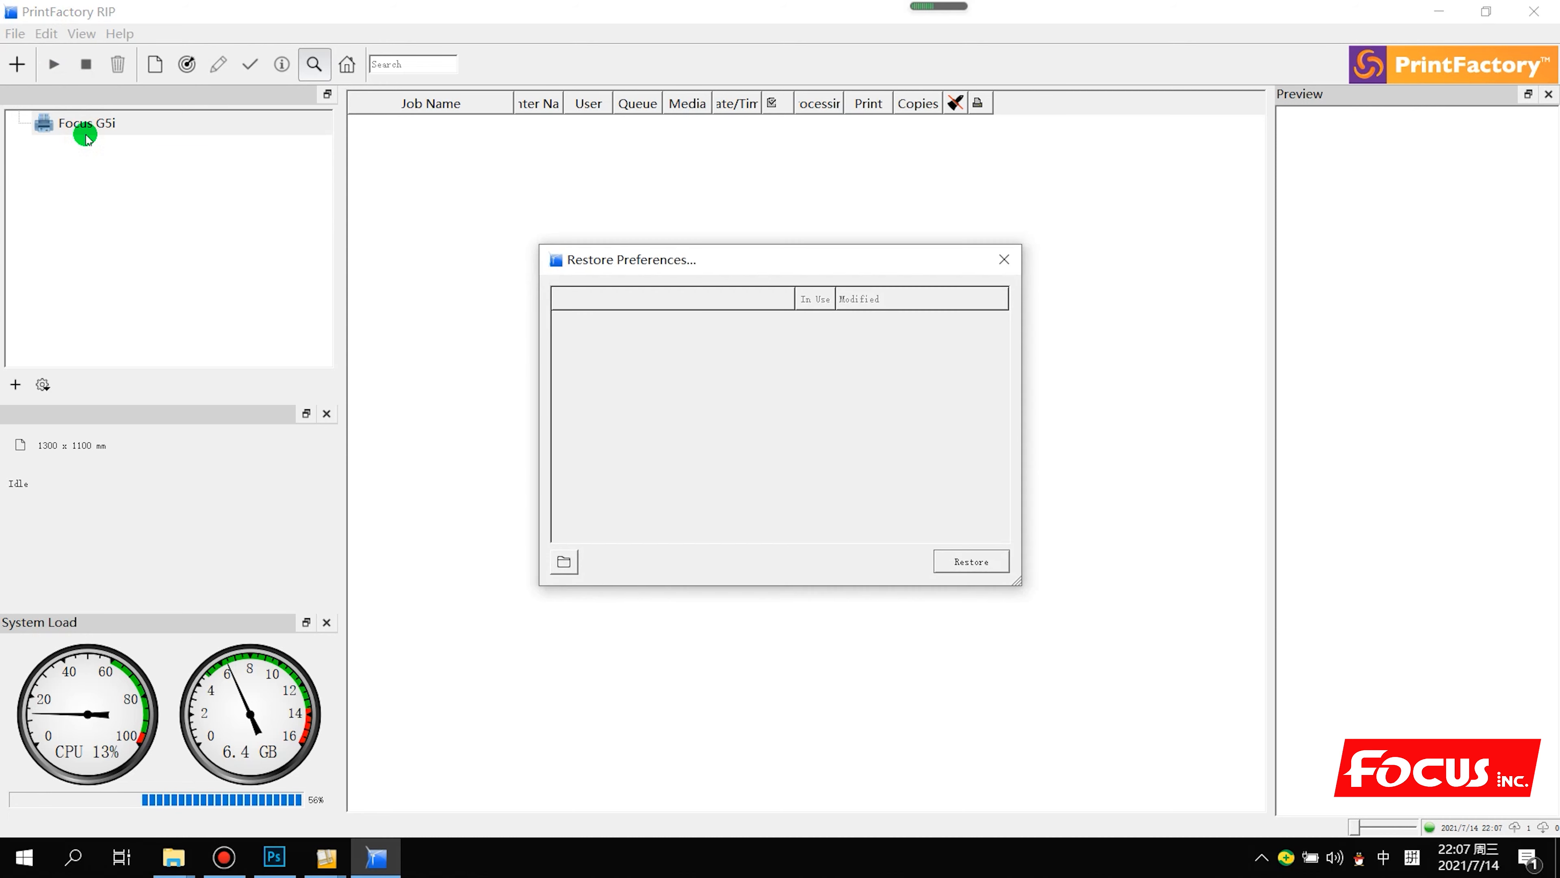
pyautogui.click(563, 564)
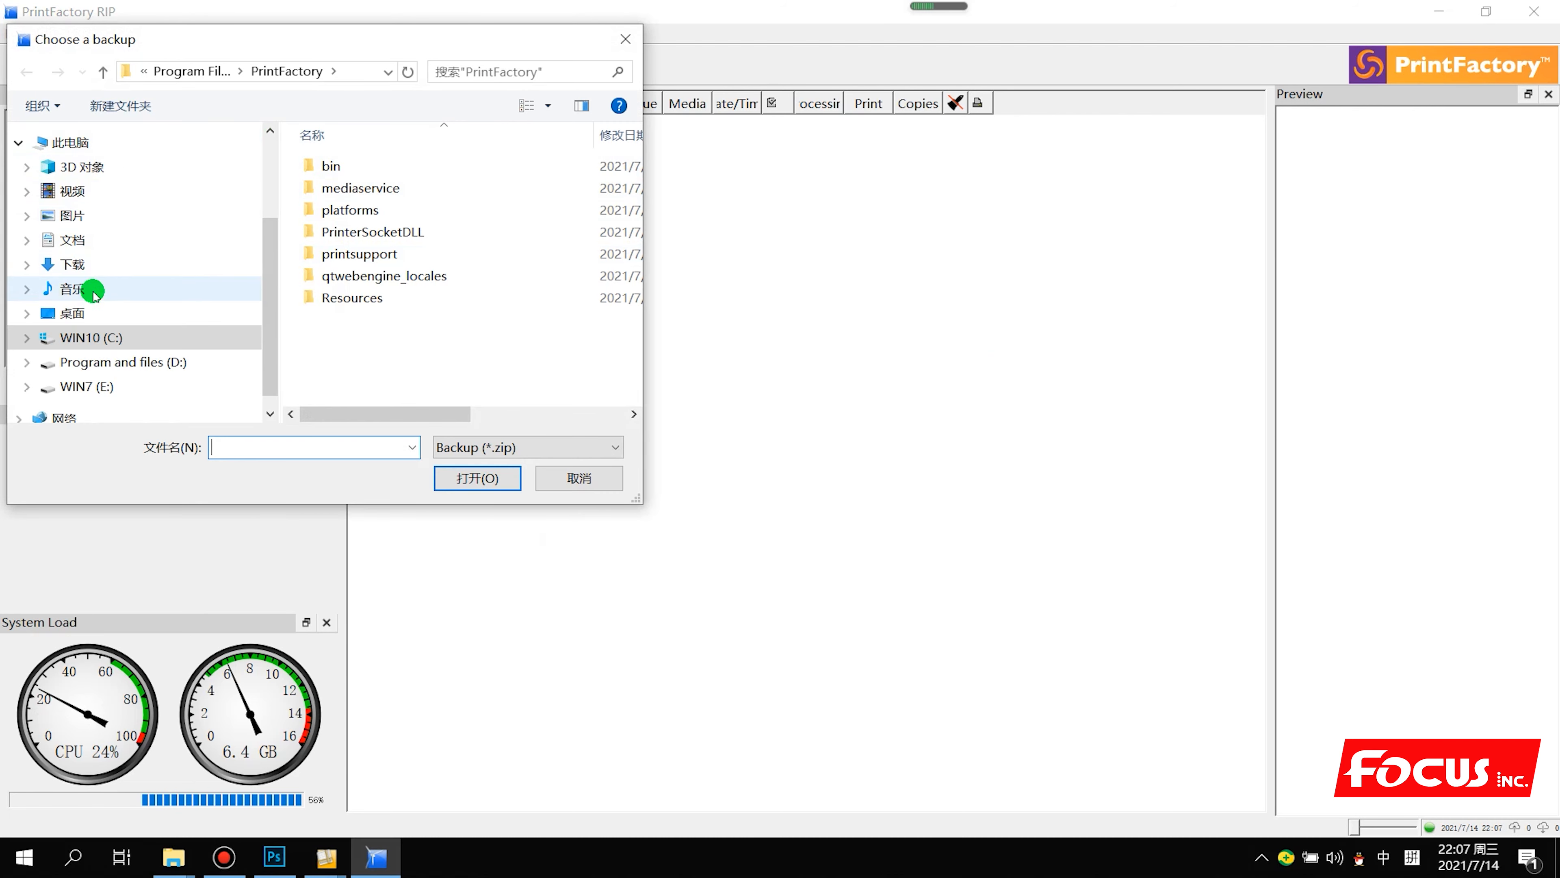
pyautogui.click(93, 312)
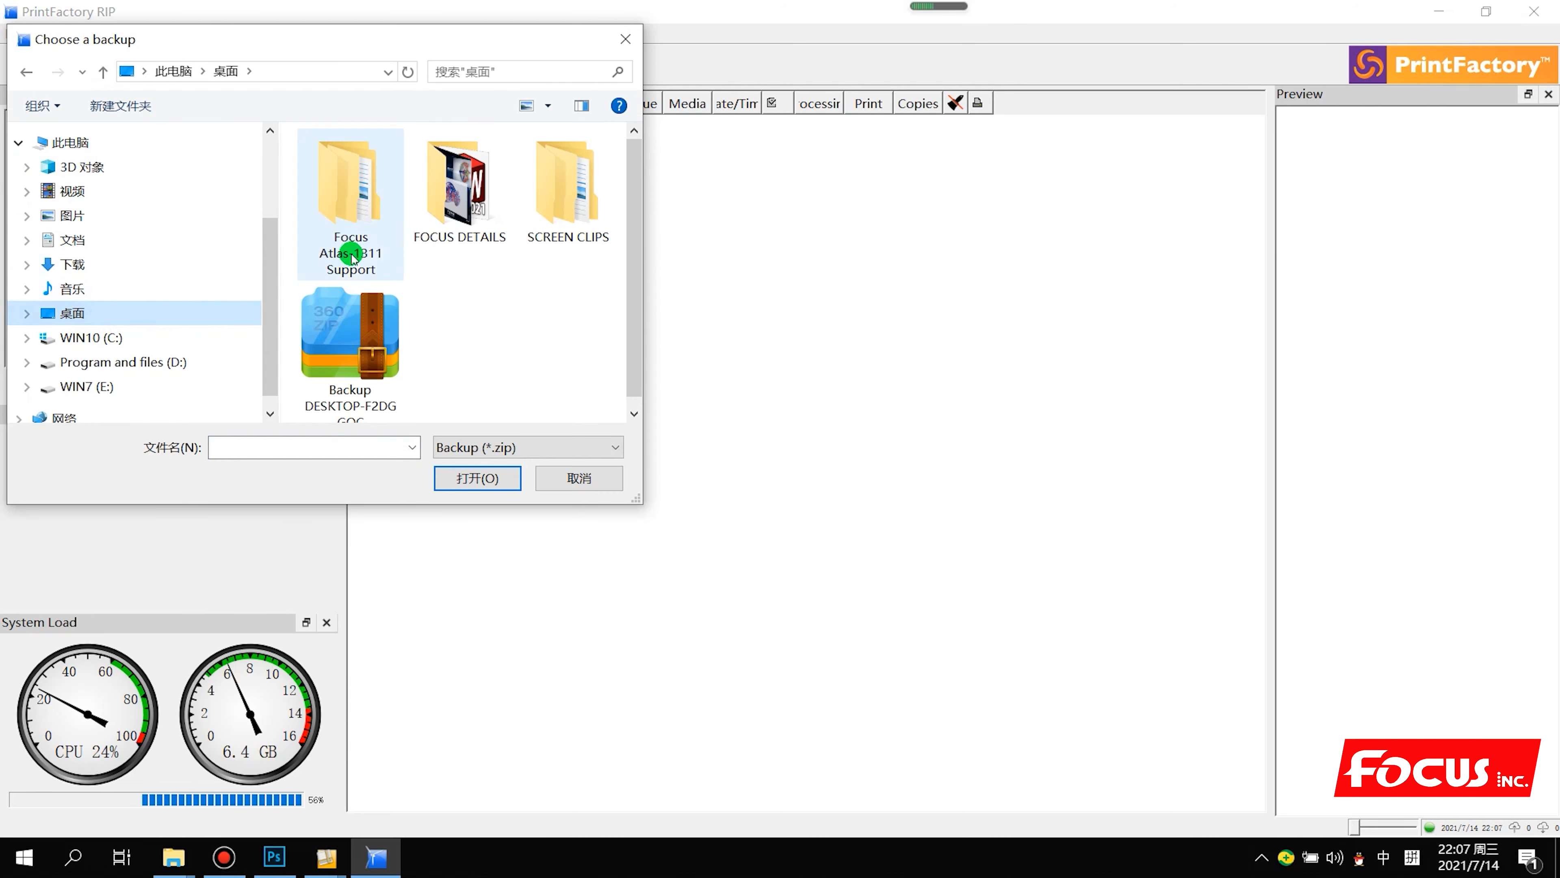
pyautogui.doubleClick(358, 195)
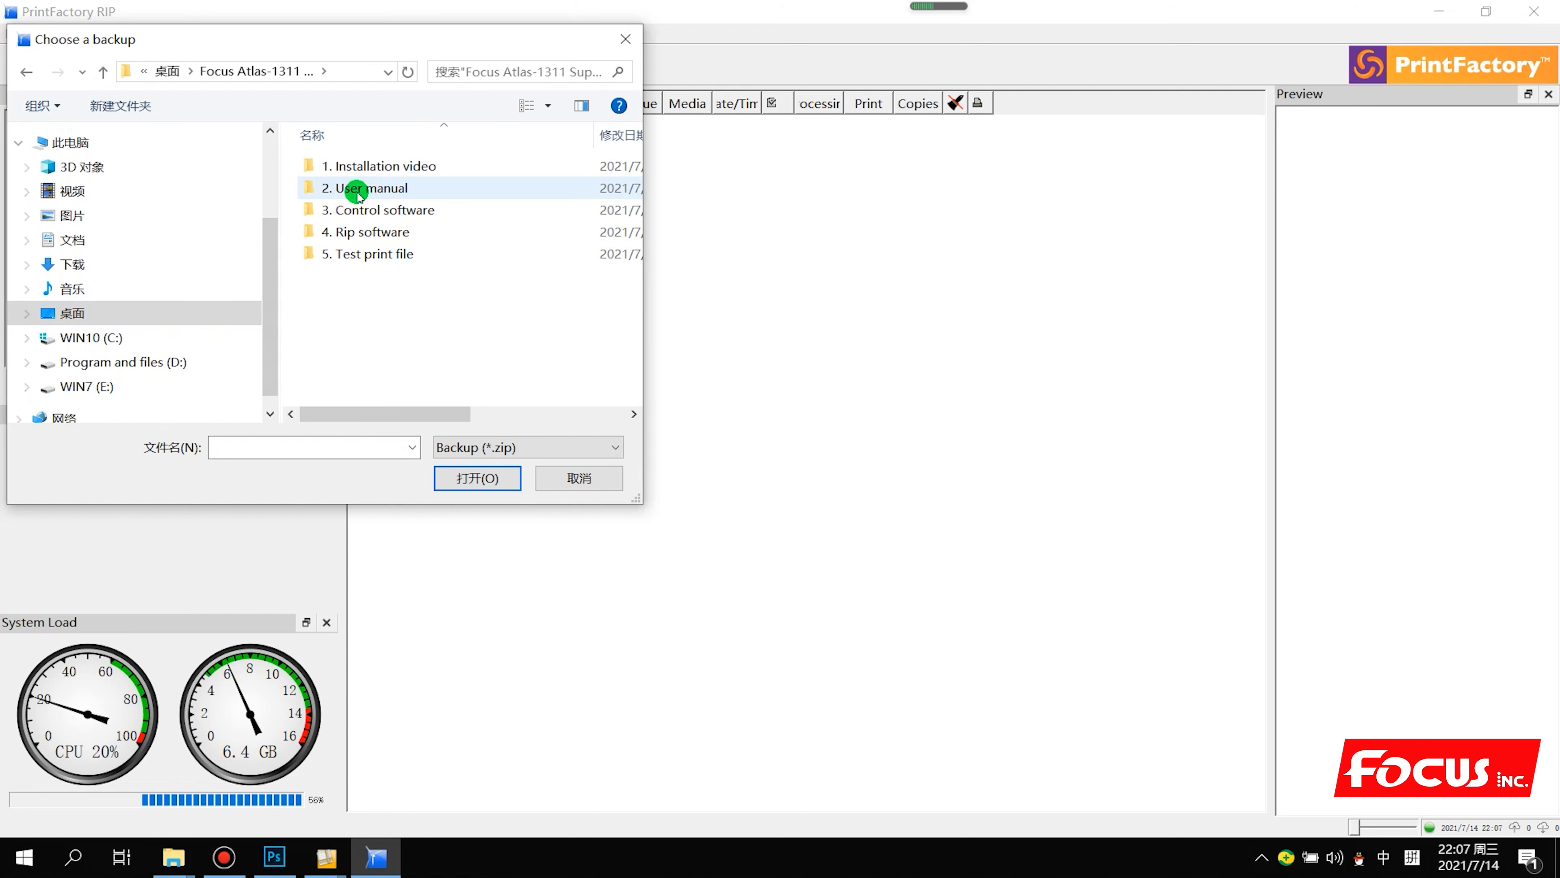
pyautogui.doubleClick(408, 240)
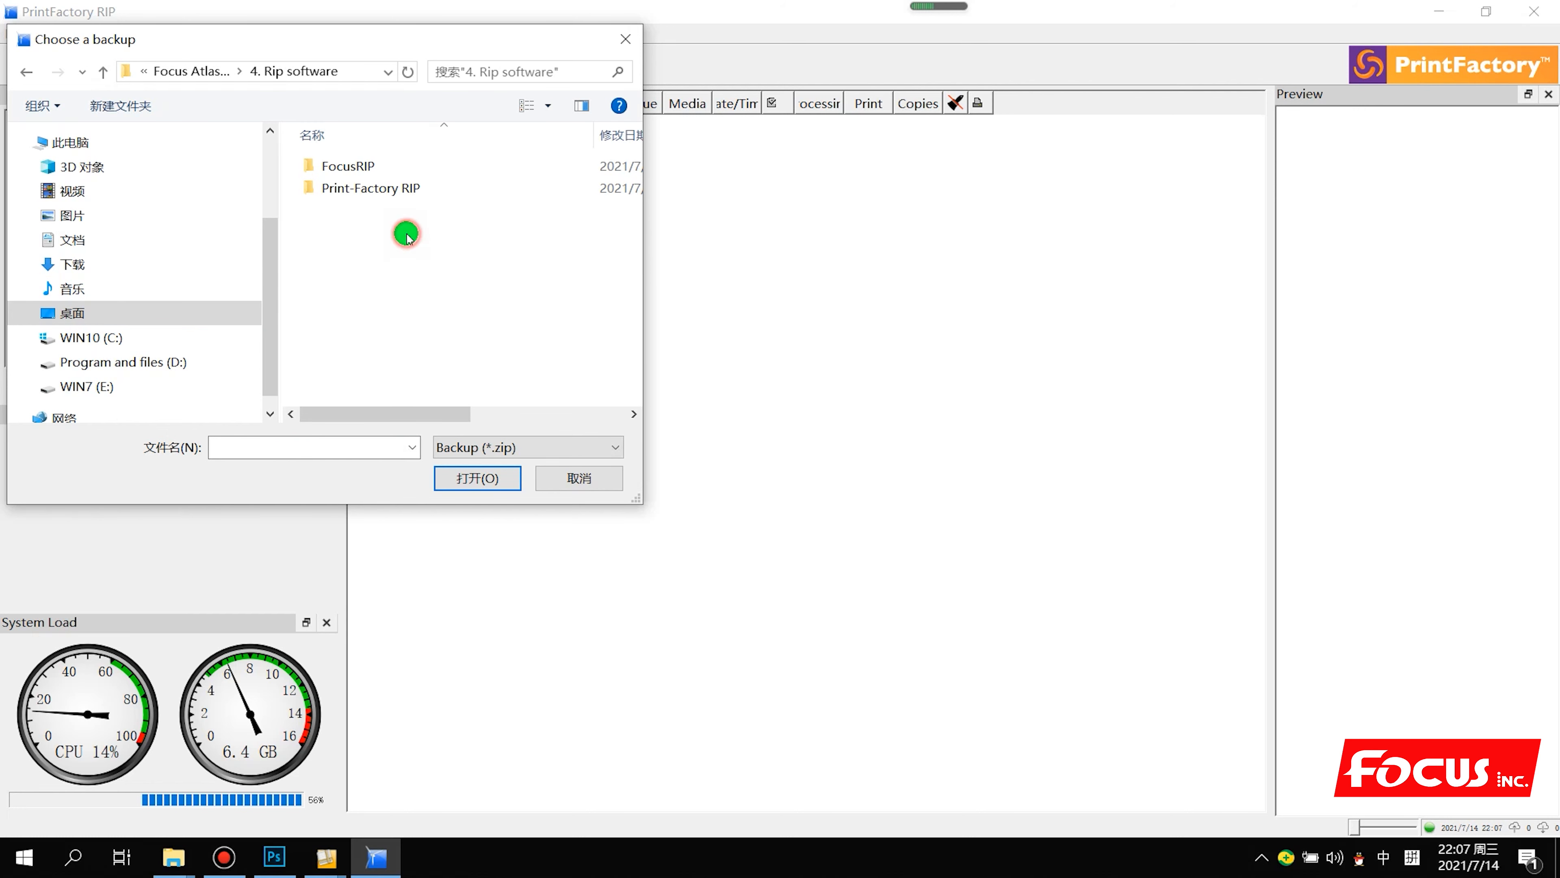
pyautogui.doubleClick(399, 194)
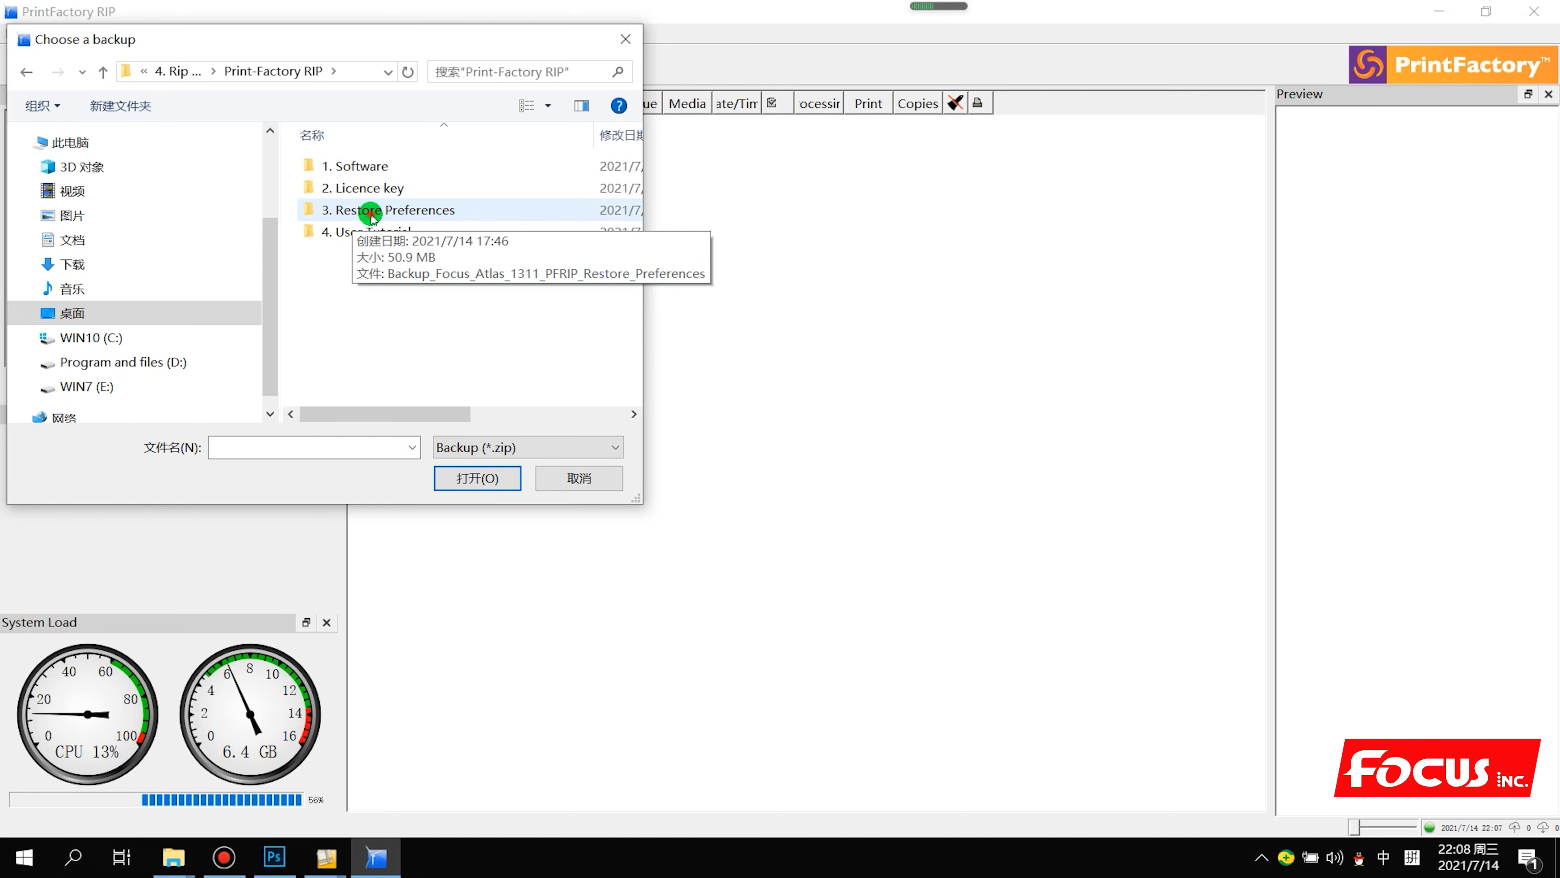
pyautogui.doubleClick(370, 211)
# Restore the backup Backup_Focus_Atlas_1311_PFRIP_Restore_Preferences, overwriting PMMs, labels and other resources
pyautogui.moveTo(642, 181); pyautogui.dragTo(880, 203)
pyautogui.moveTo(565, 132); pyautogui.dragTo(700, 170)
pyautogui.click(433, 242)
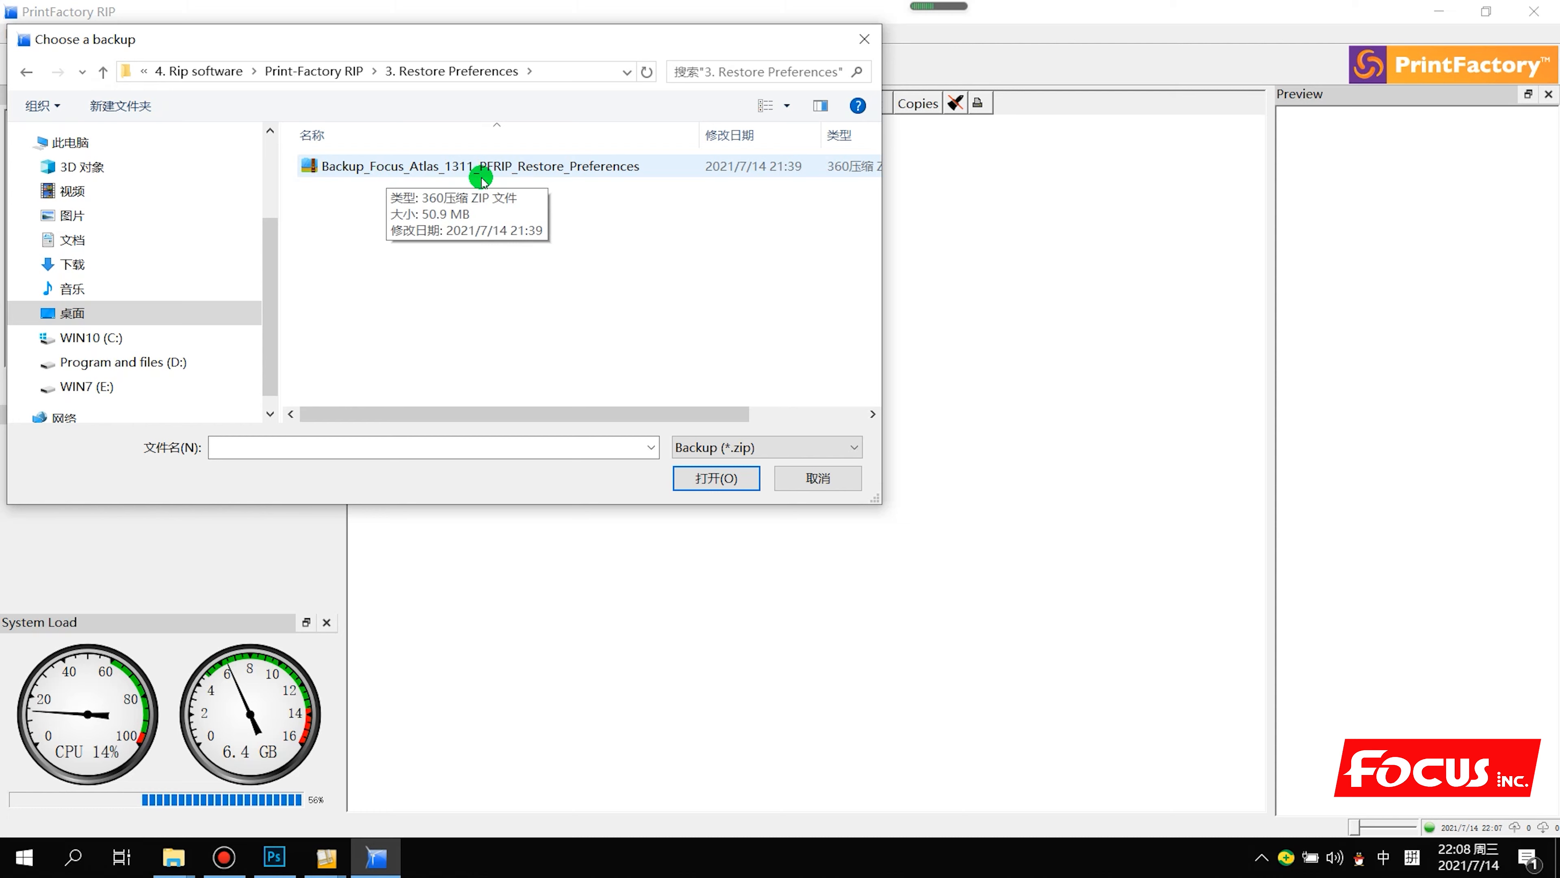
pyautogui.click(585, 170)
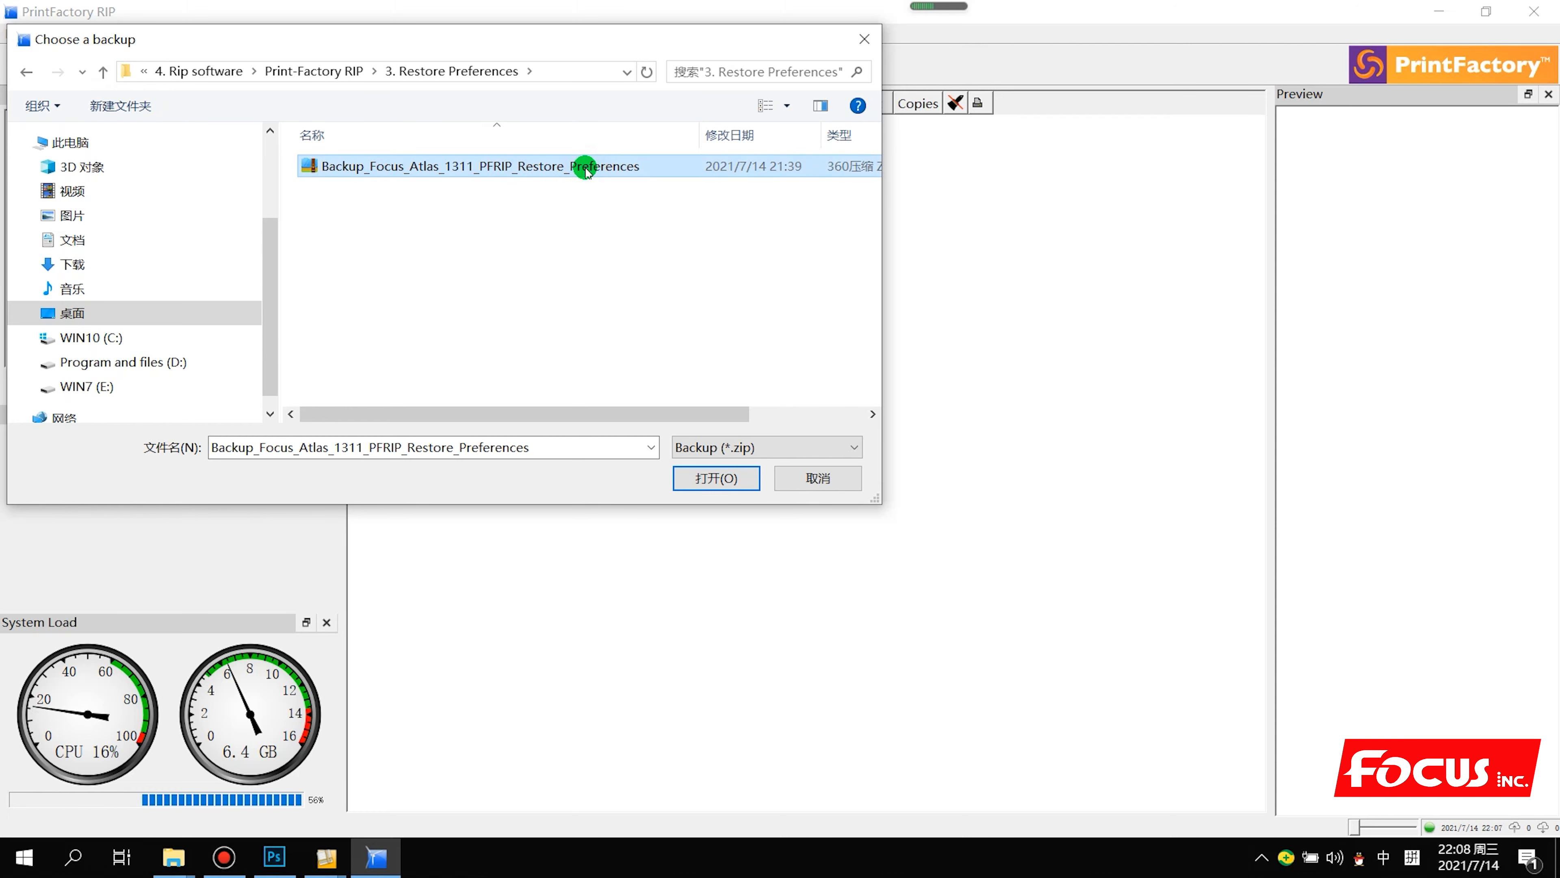
pyautogui.click(722, 484)
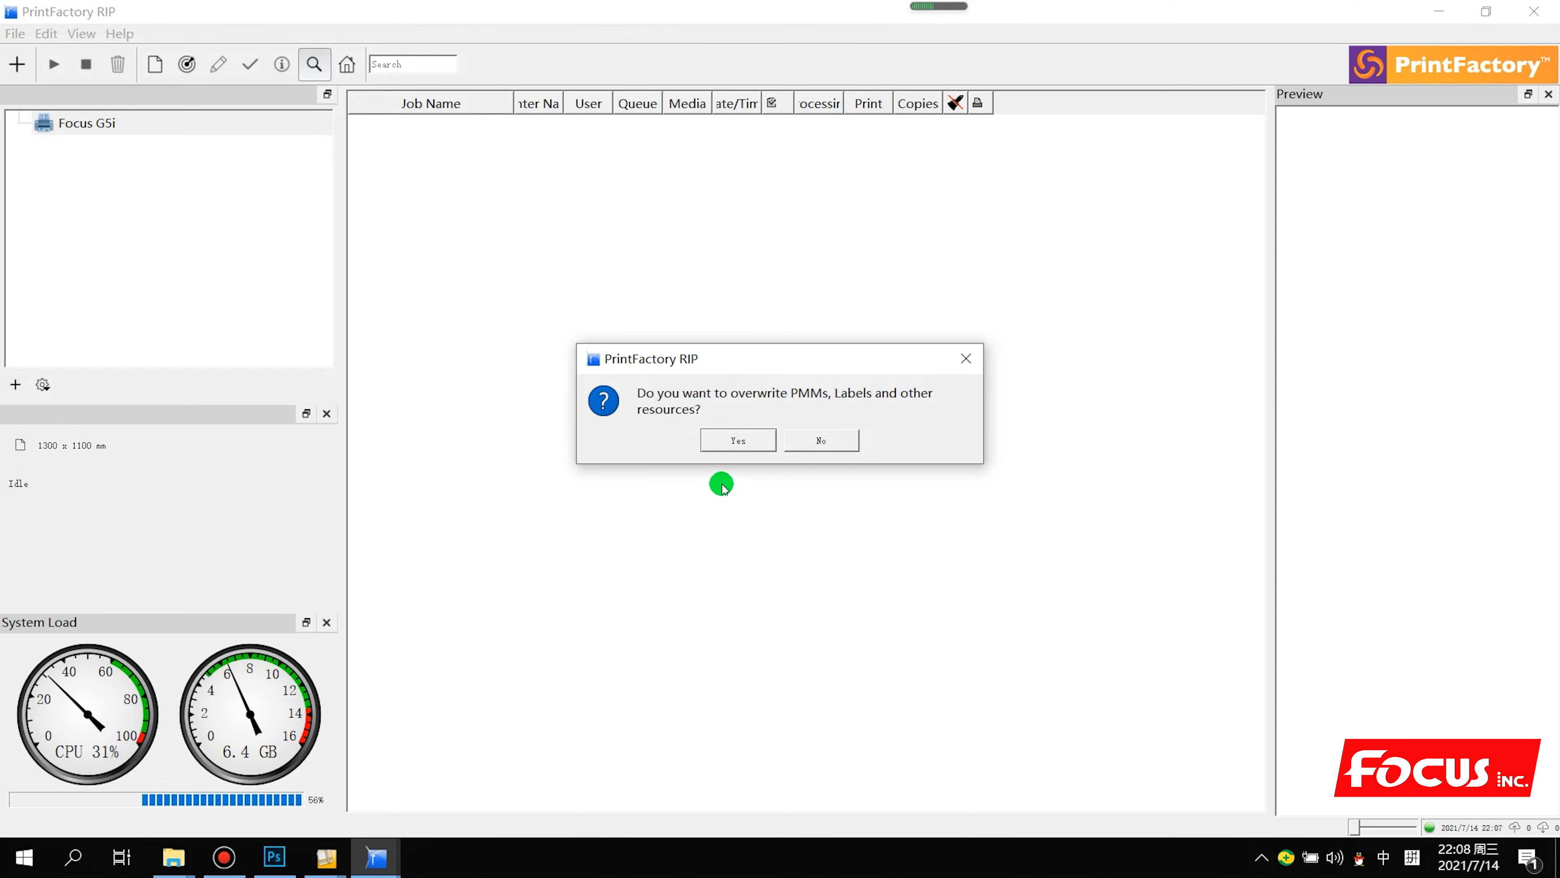
pyautogui.click(739, 440)
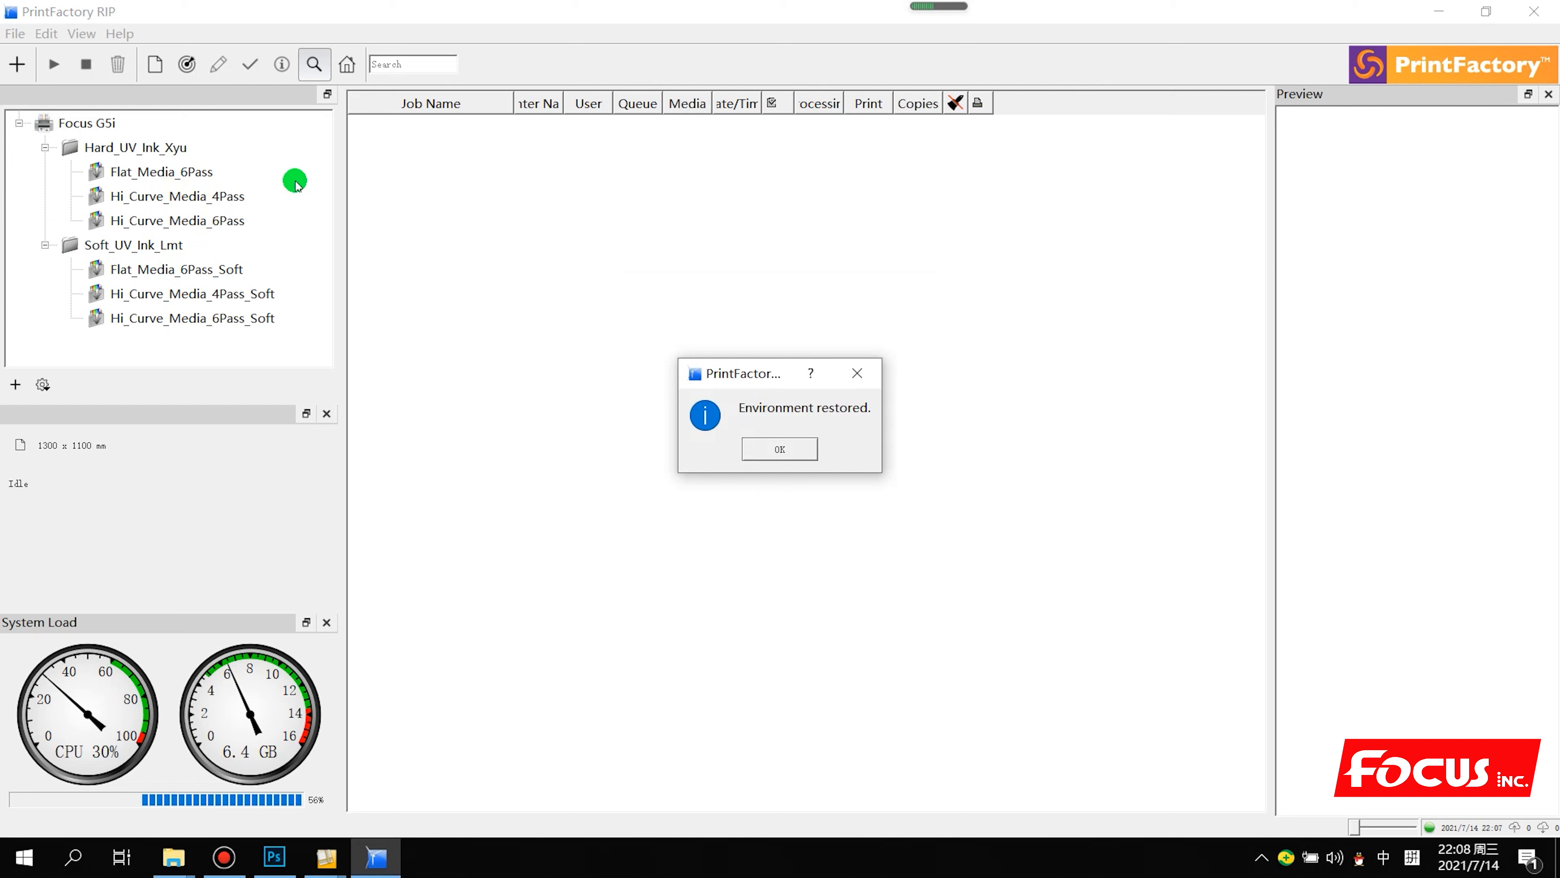
pyautogui.click(773, 445)
# Examine the restored Hard_UV_Ink_Xyu and Soft_UV_Ink_Lmt groups and the flat and high-curve media queues under the hard ink group
pyautogui.click(156, 148)
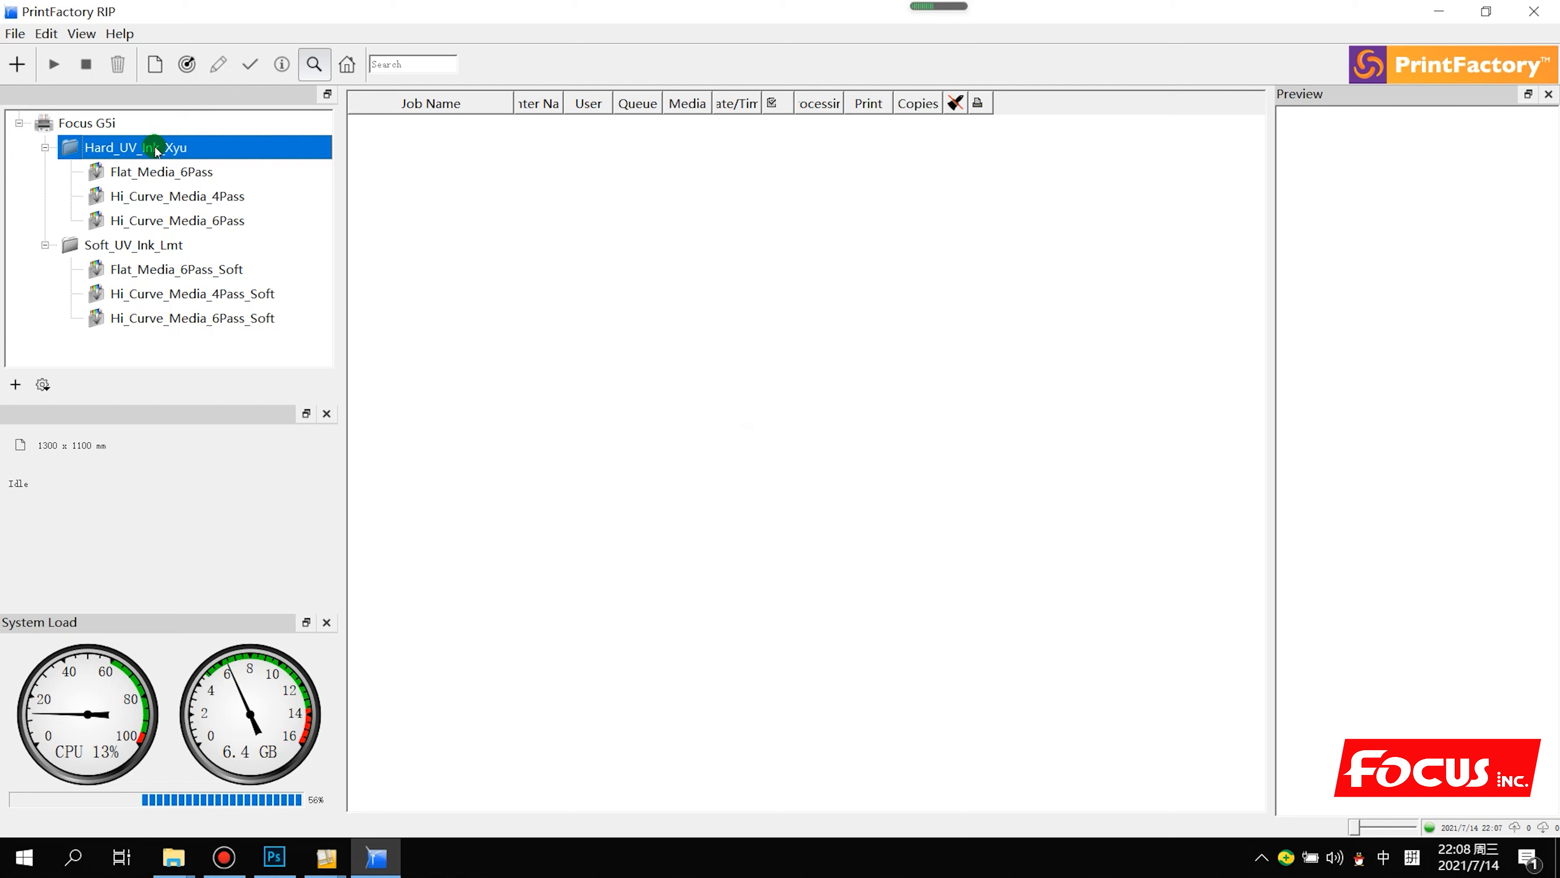
pyautogui.click(130, 246)
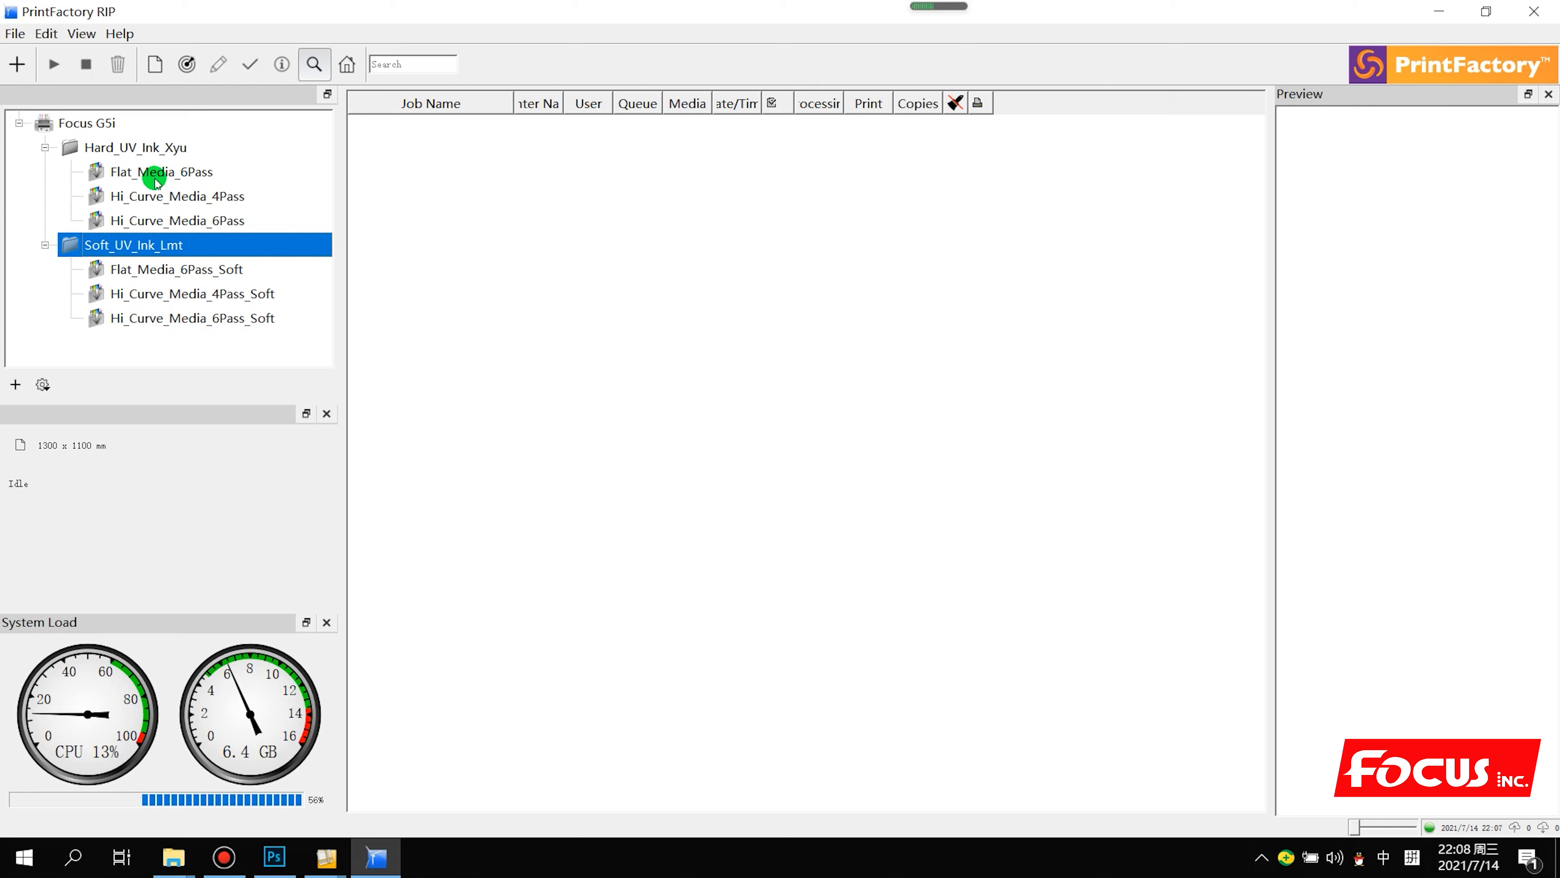
pyautogui.click(160, 198)
pyautogui.click(158, 174)
pyautogui.click(158, 196)
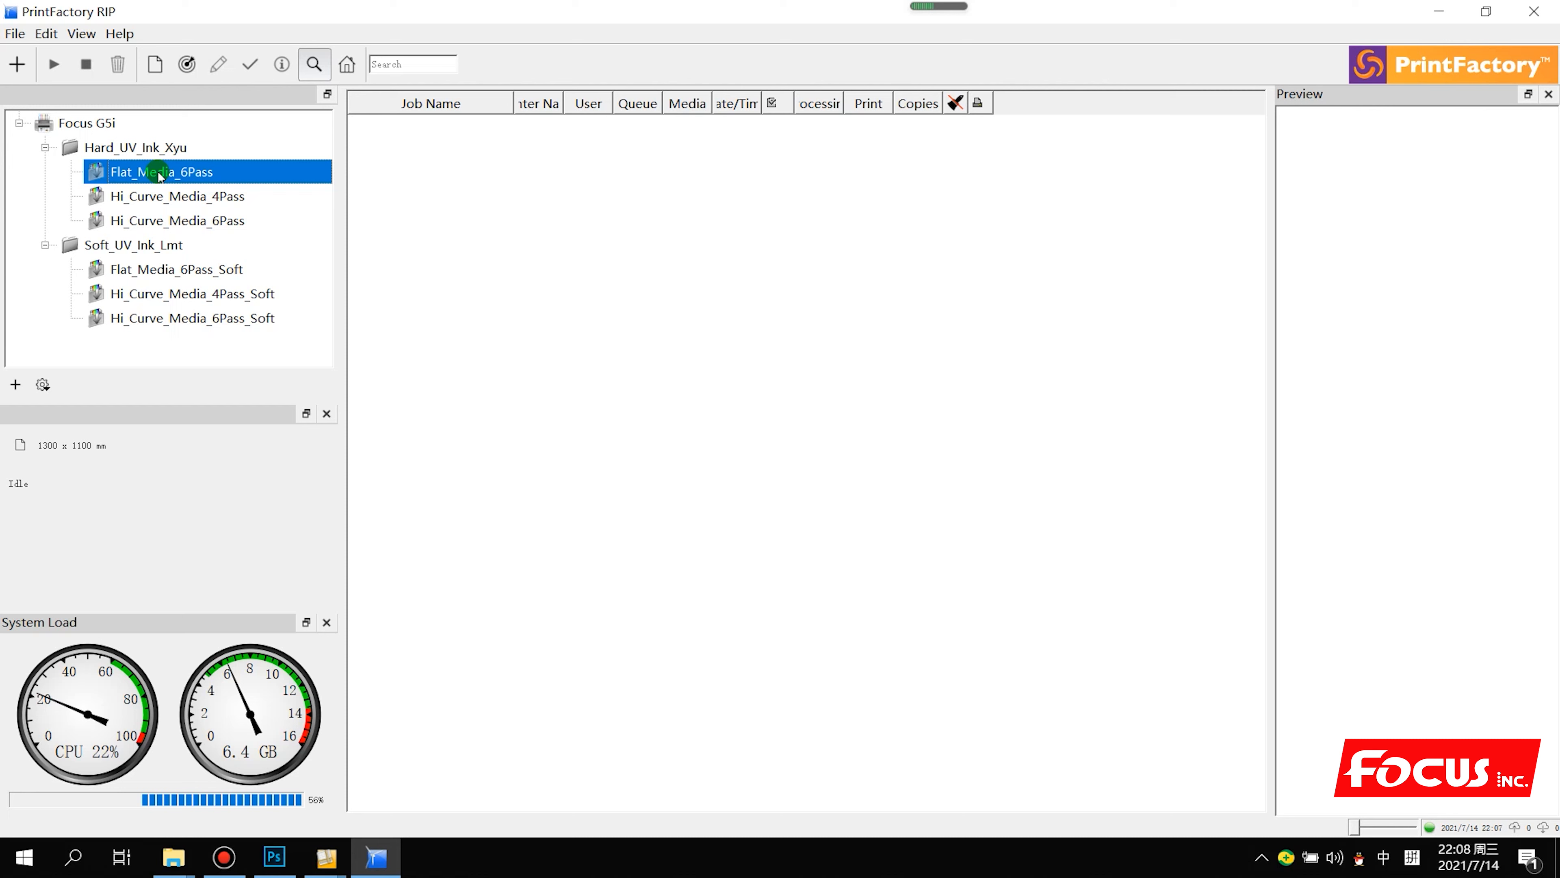
pyautogui.click(162, 204)
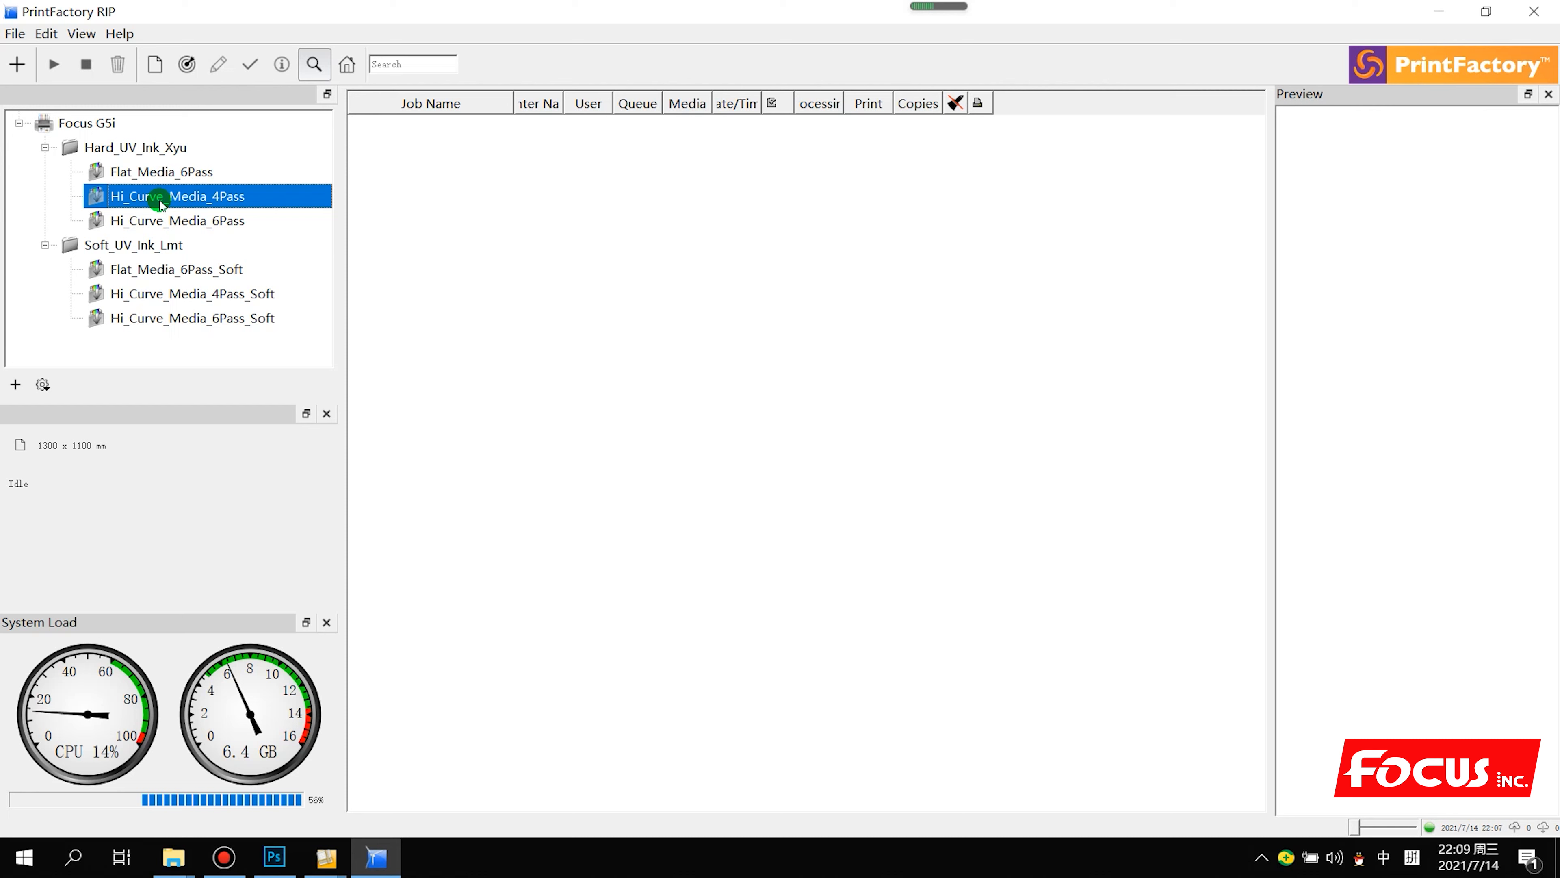
pyautogui.click(186, 175)
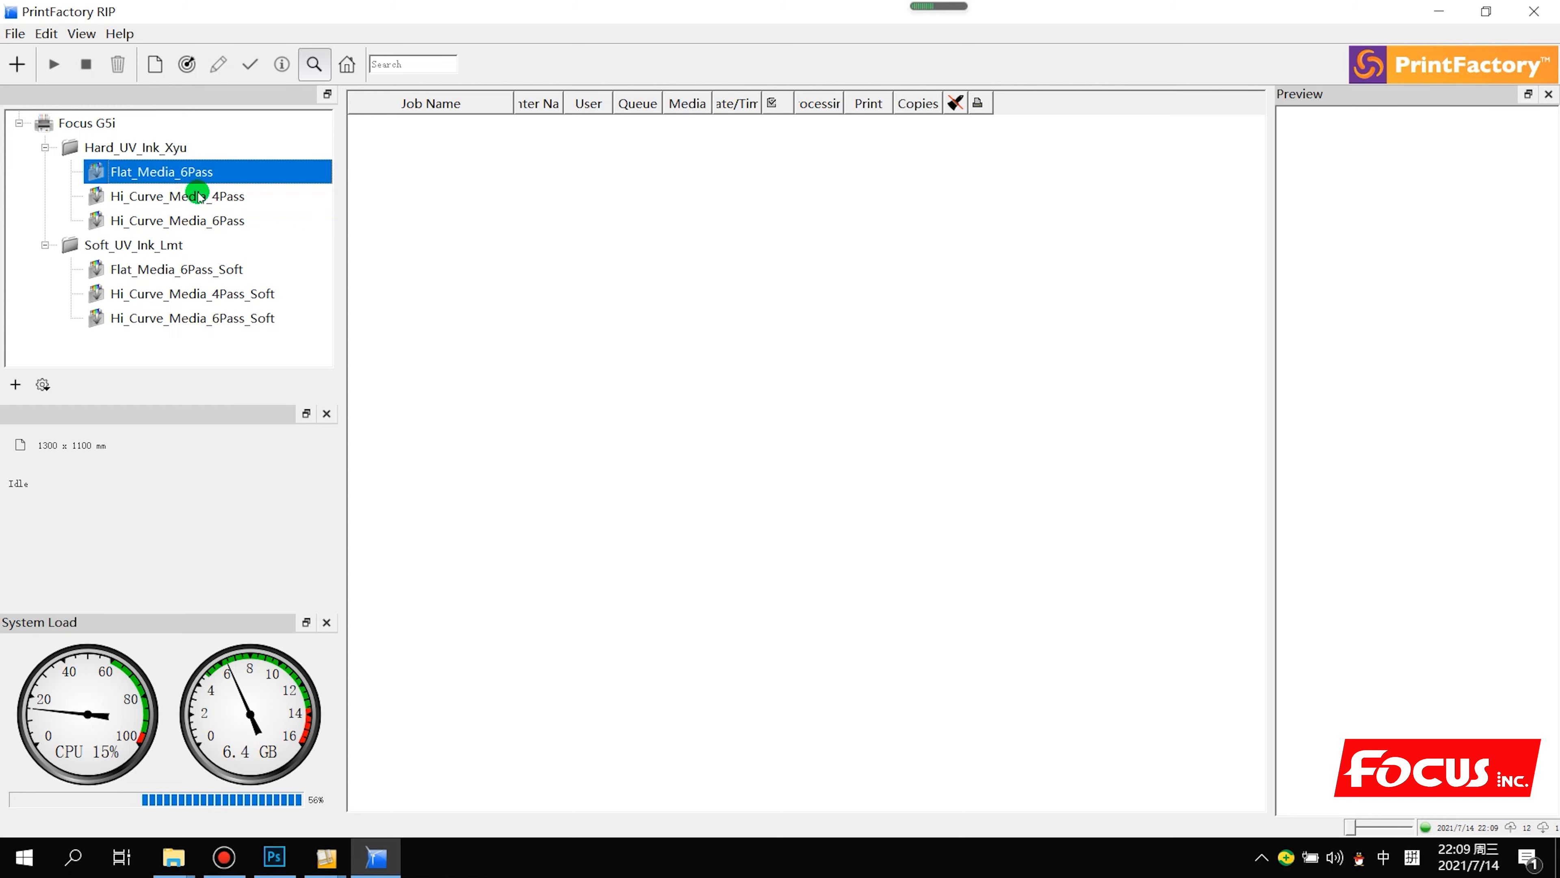
pyautogui.click(194, 197)
# Review the Flat_Media_6Pass queue's properties, covering input, media size, color profiles, output and ink set, and cancel the dialog
pyautogui.click(203, 176)
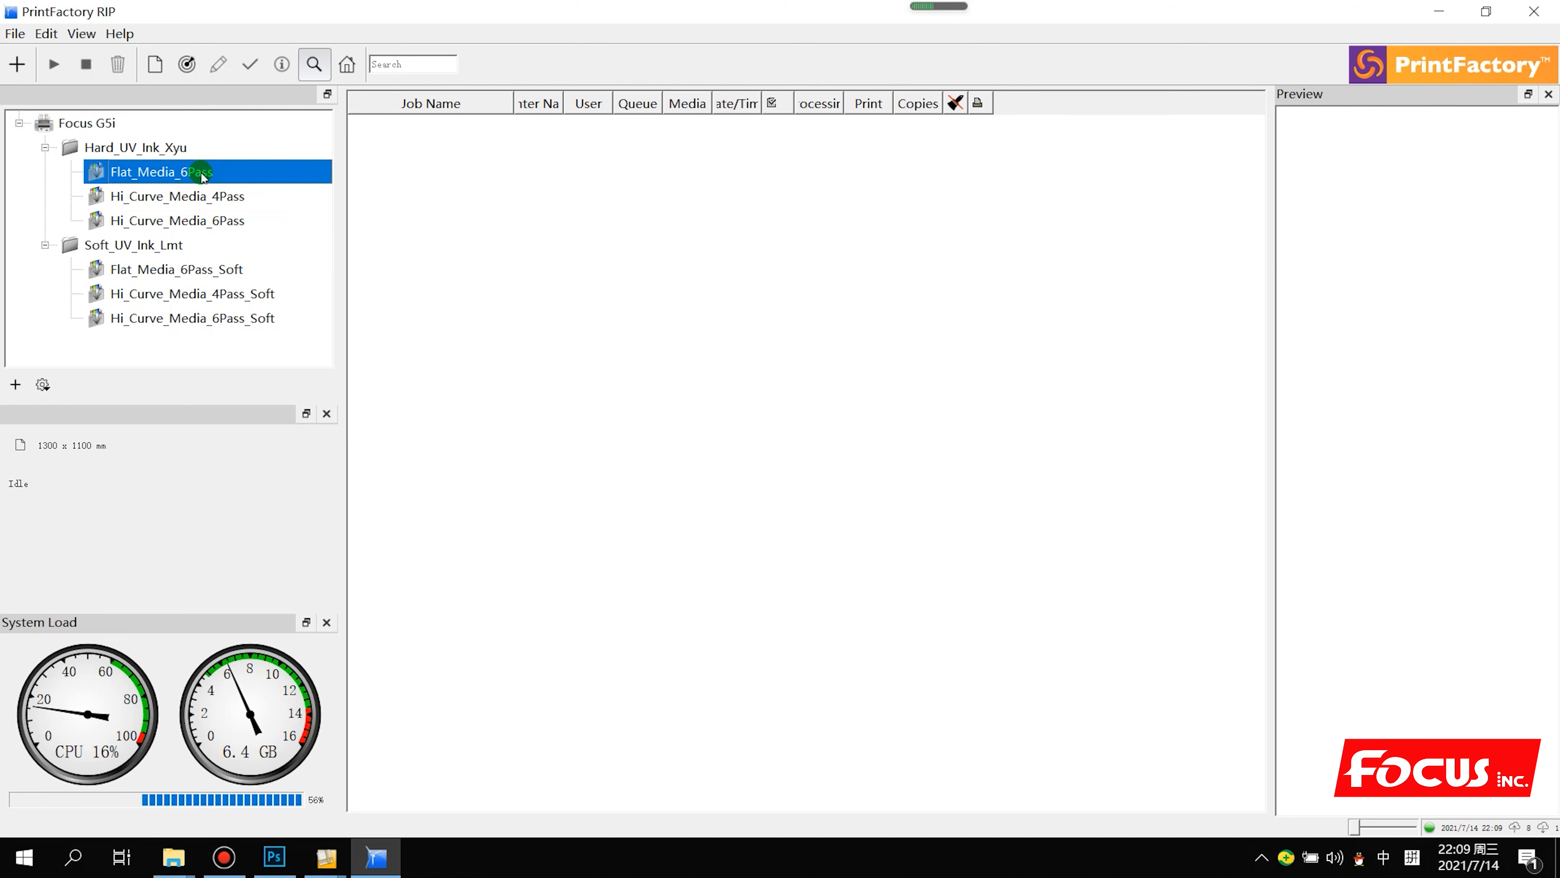
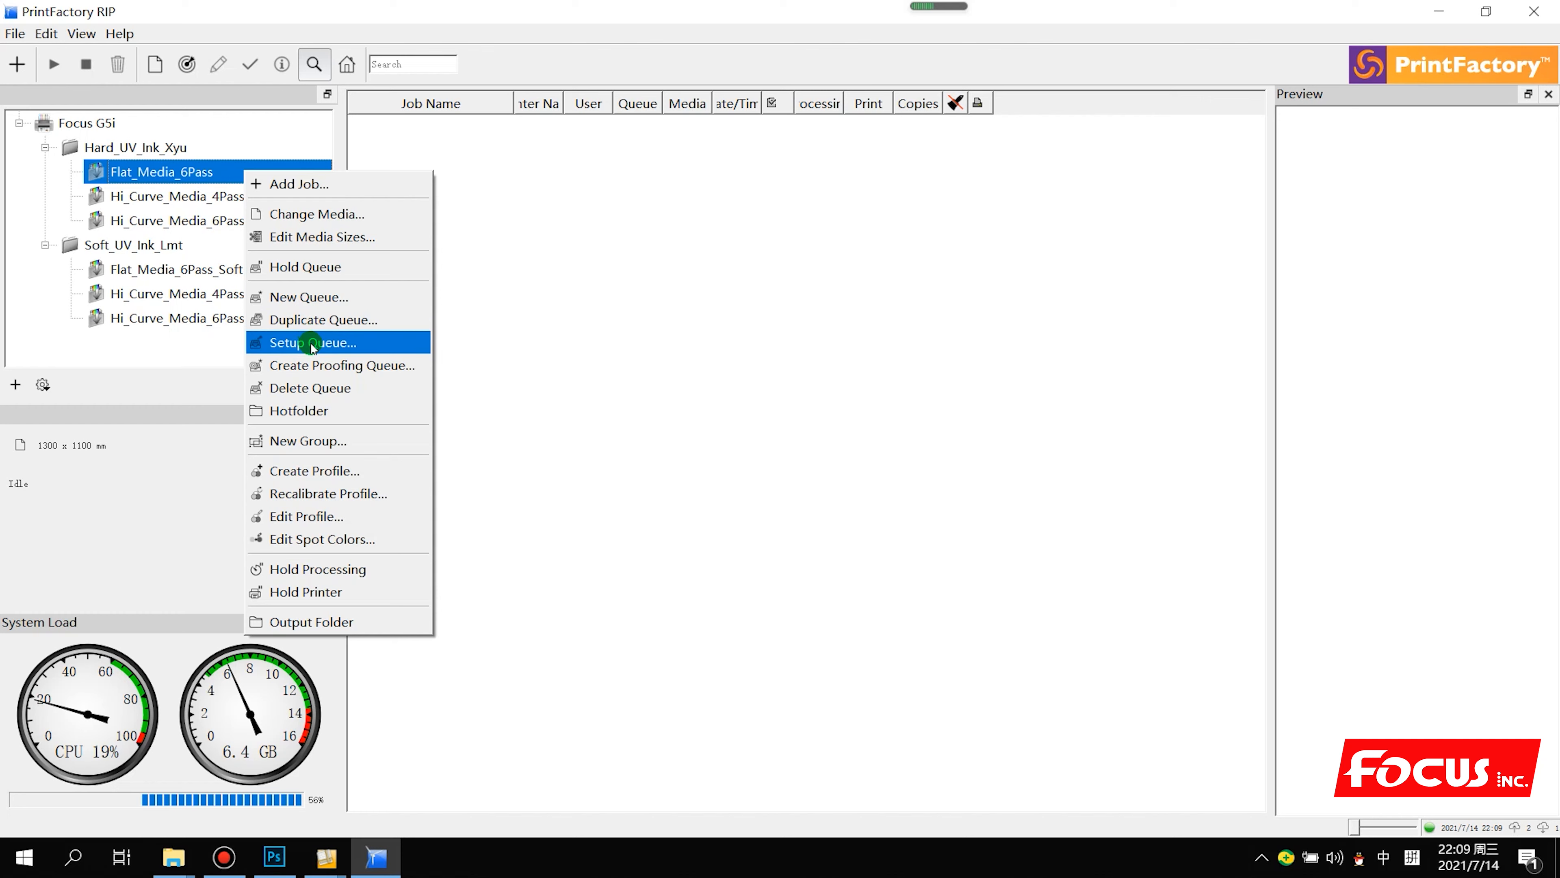
pyautogui.click(312, 343)
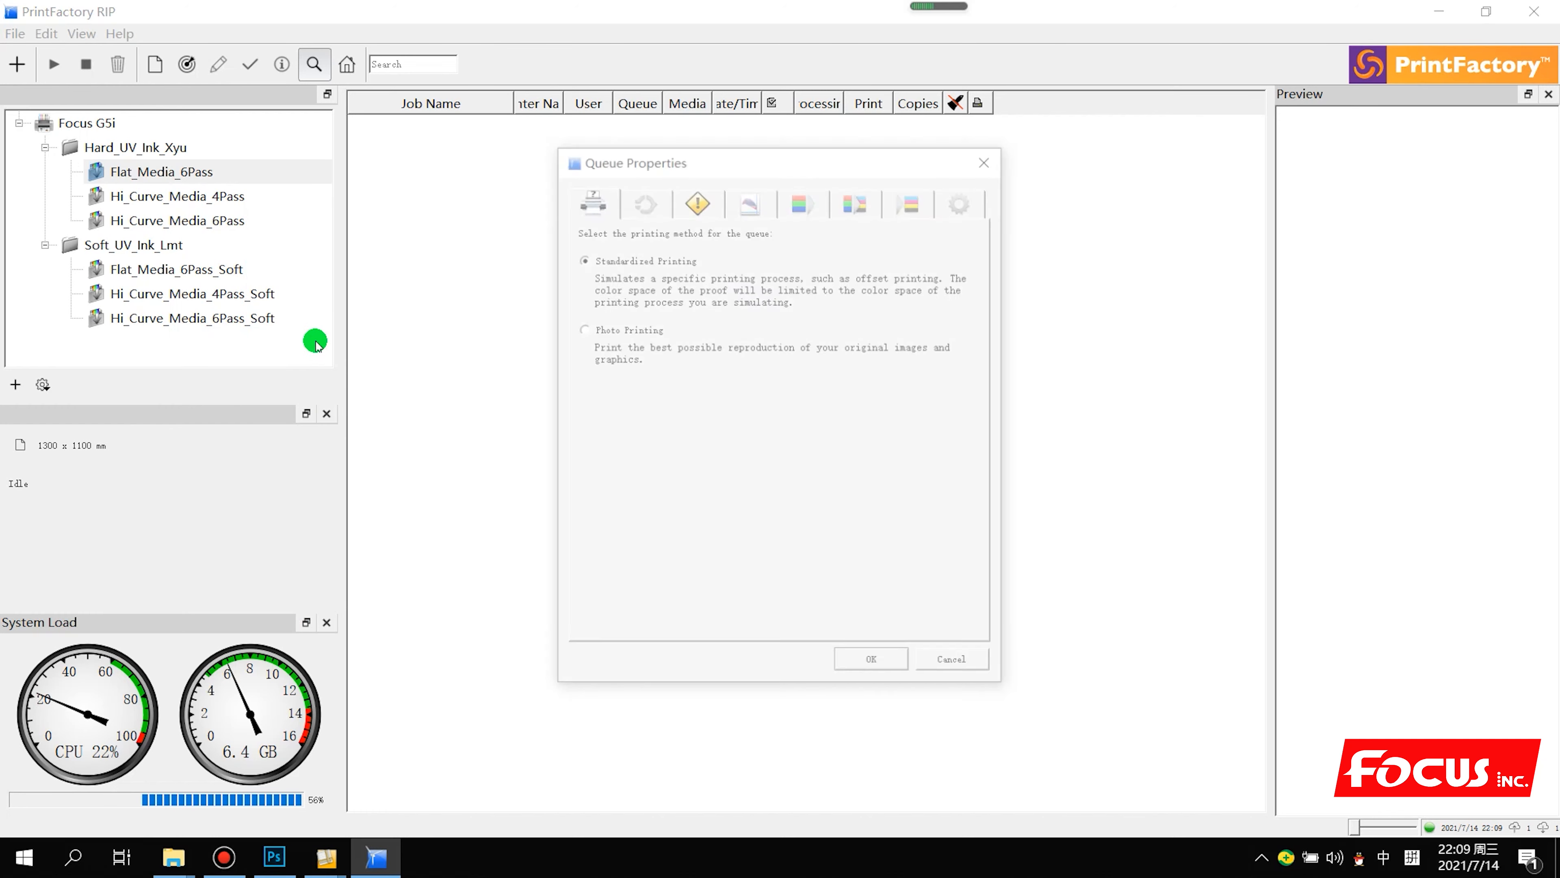
pyautogui.click(639, 204)
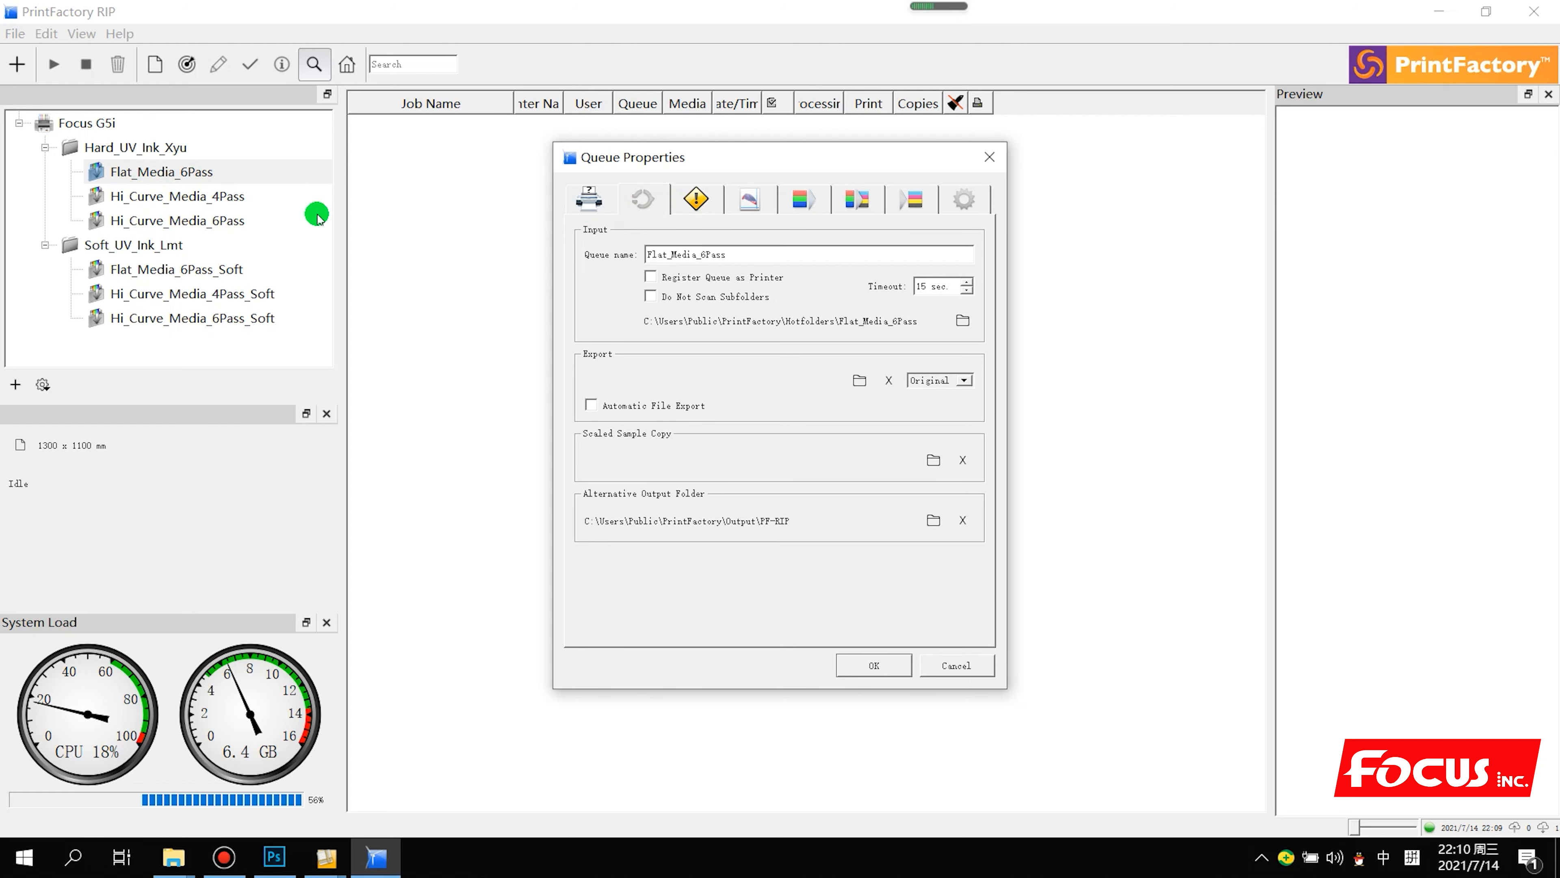
pyautogui.click(697, 201)
pyautogui.click(741, 198)
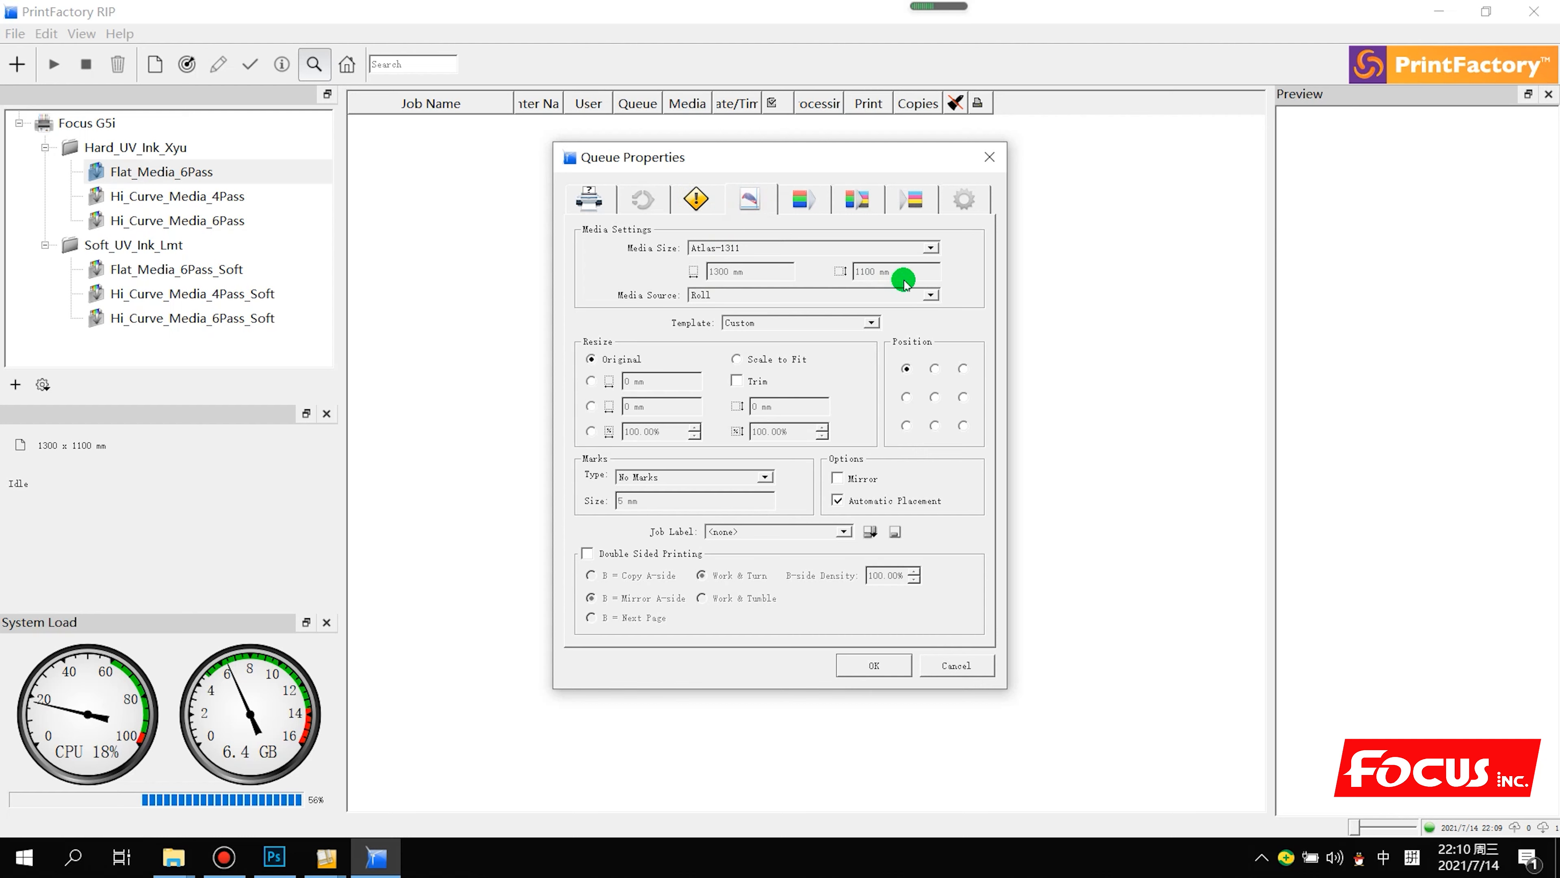
pyautogui.click(802, 199)
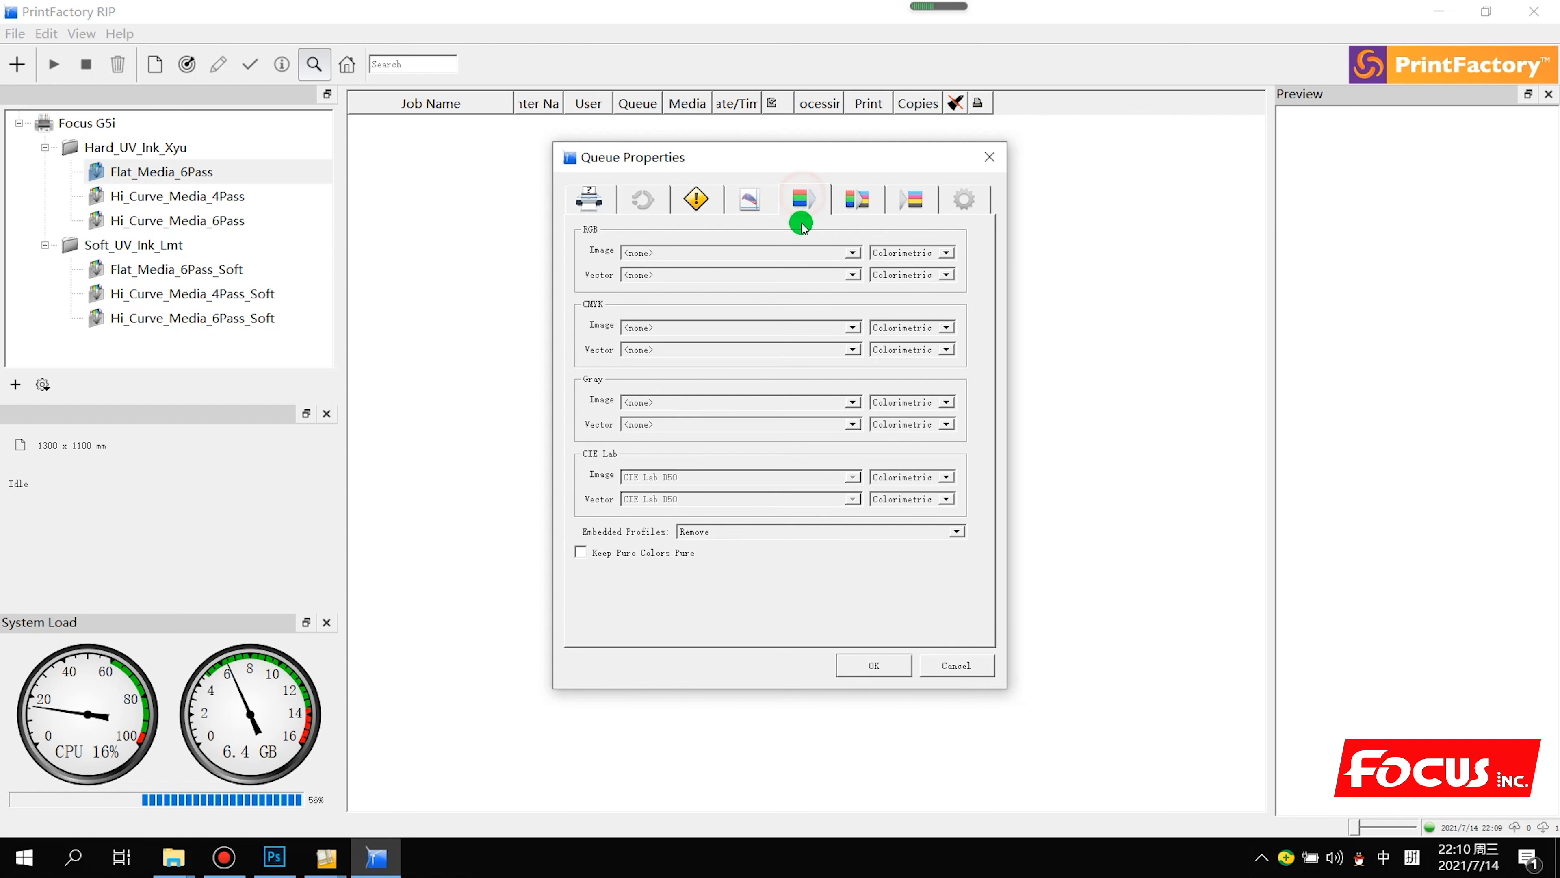
pyautogui.click(858, 205)
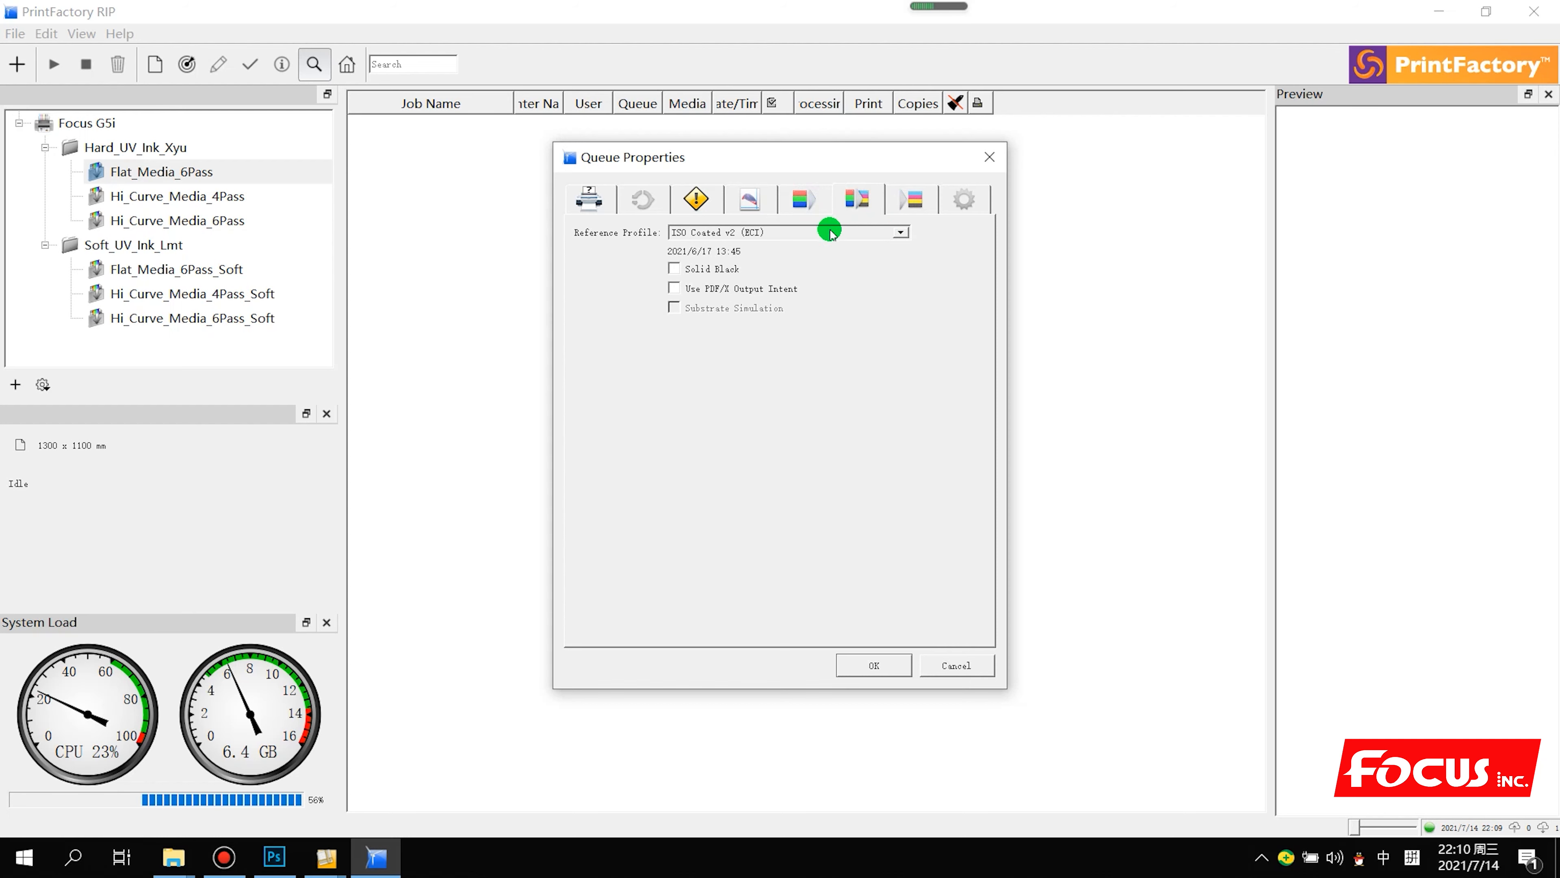
pyautogui.click(912, 198)
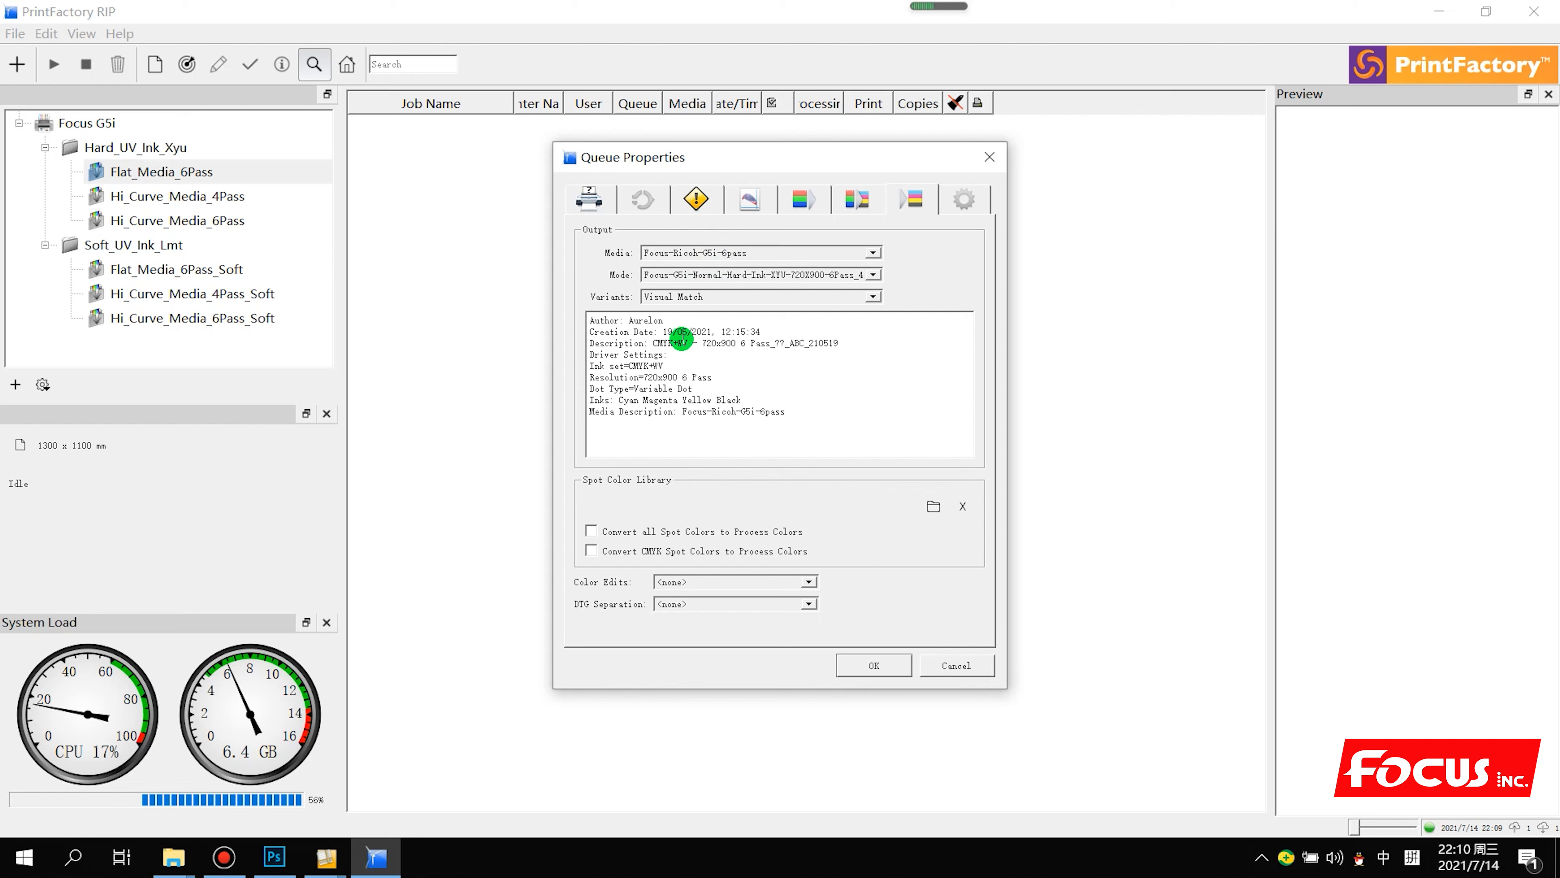
pyautogui.click(961, 200)
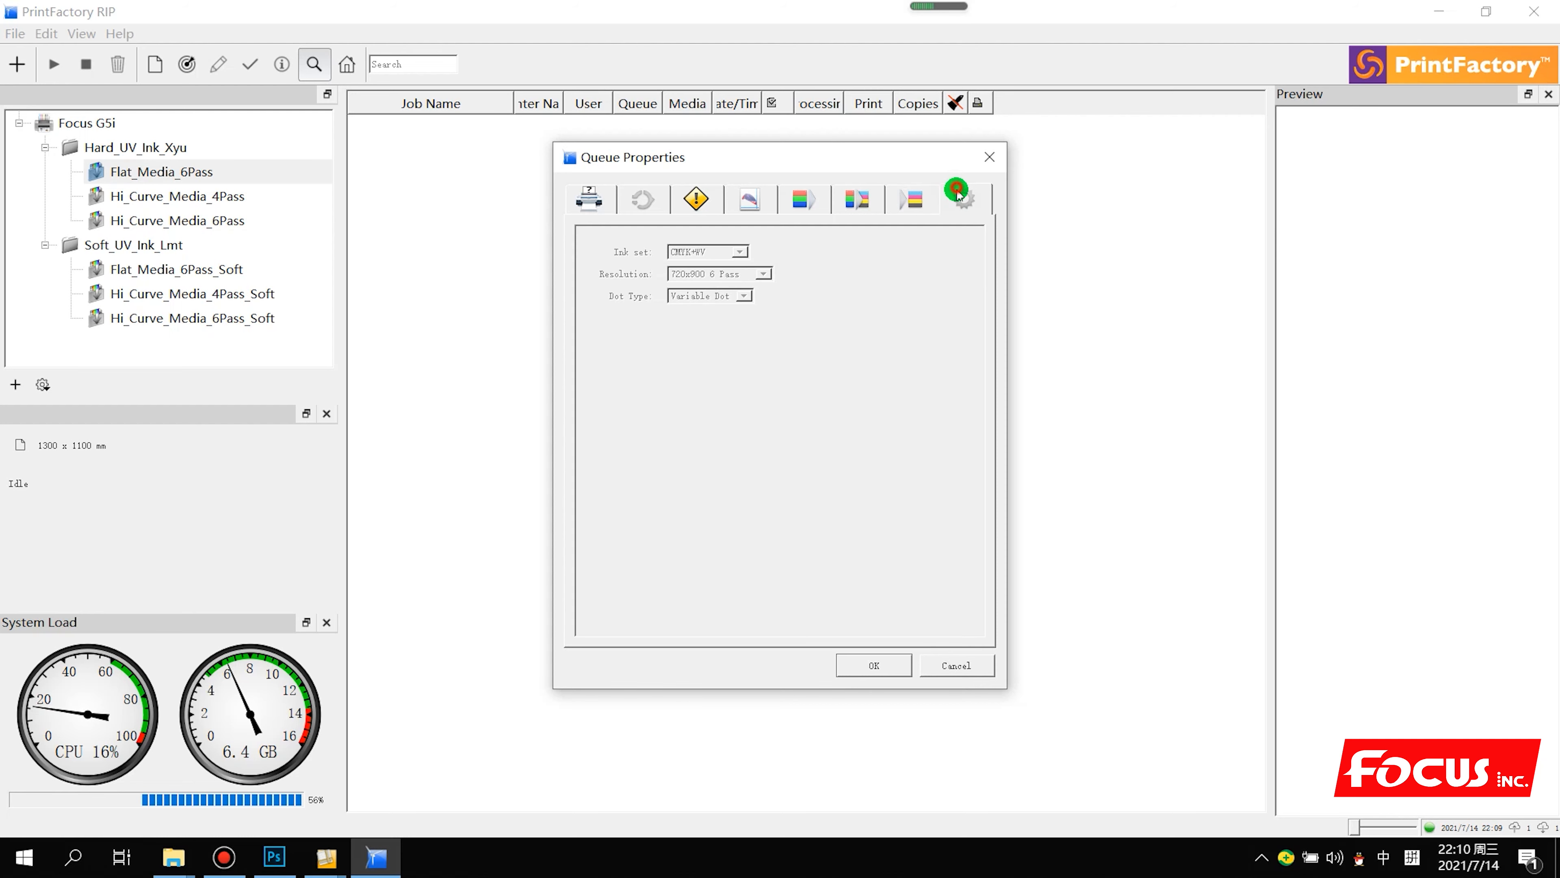
pyautogui.click(910, 200)
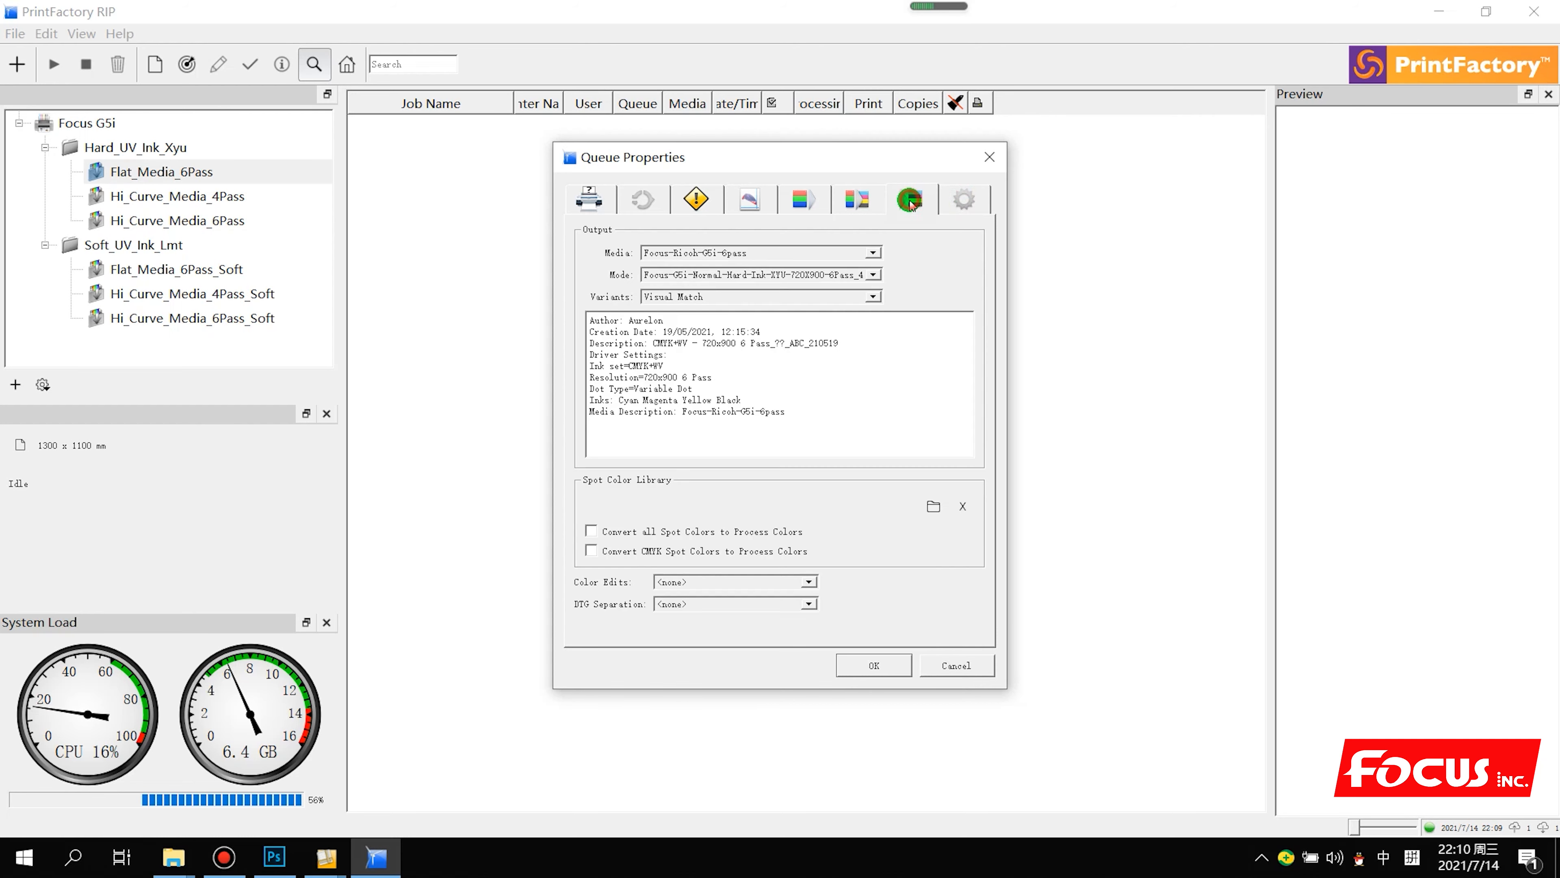
pyautogui.click(956, 663)
# Compare the soft ink queues with the Hard_UV_Ink_Xyu queues for flat media and for high-curve media at 4 and 6 passes
pyautogui.click(169, 312)
pyautogui.click(171, 294)
pyautogui.click(174, 270)
pyautogui.click(178, 229)
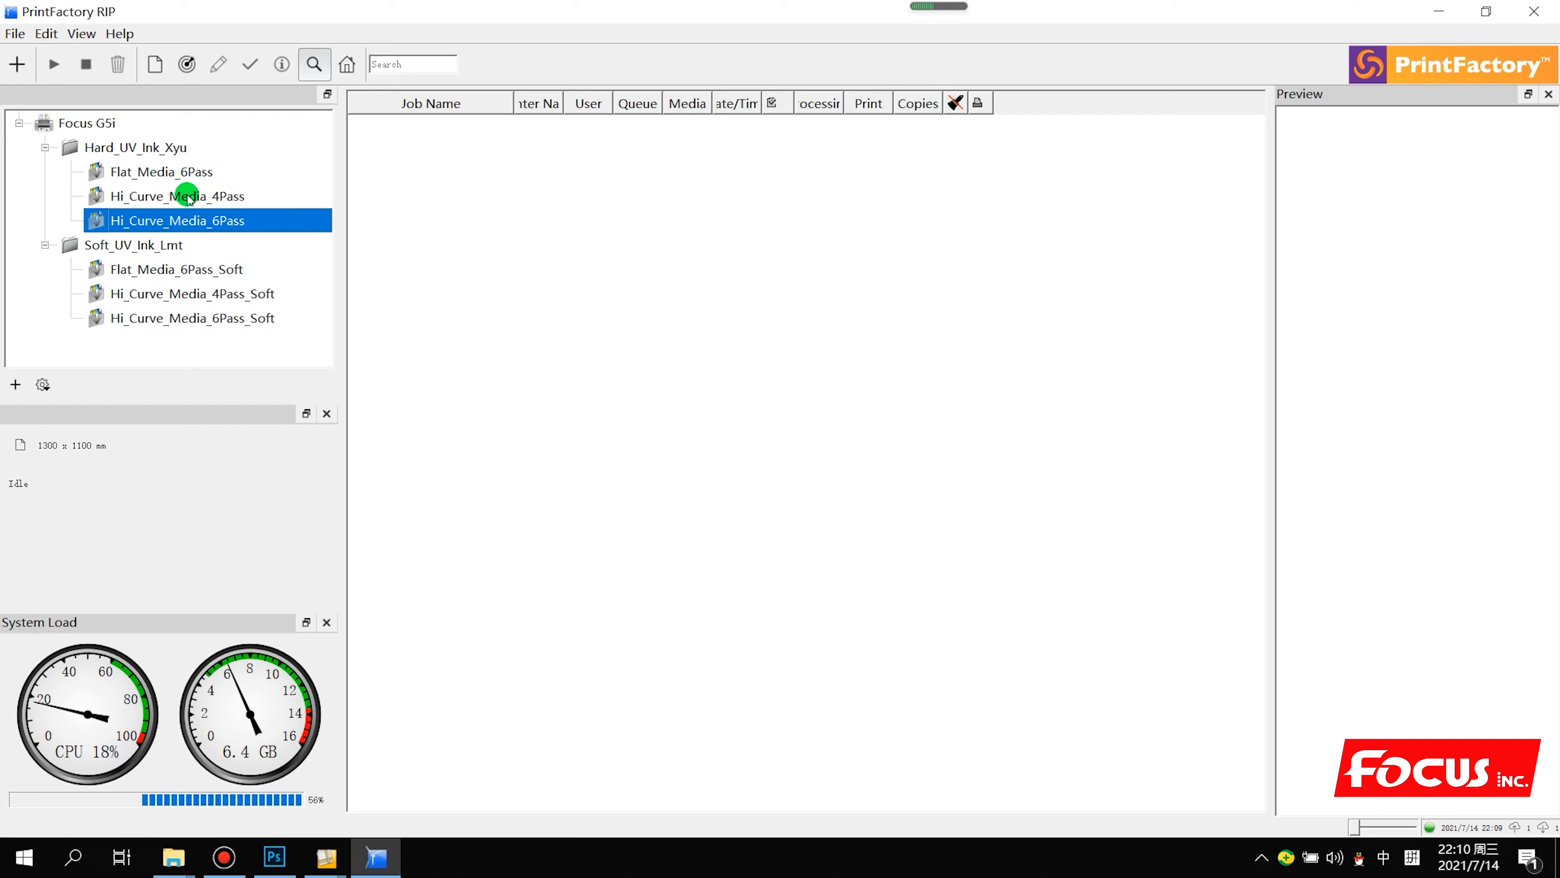
pyautogui.click(469, 302)
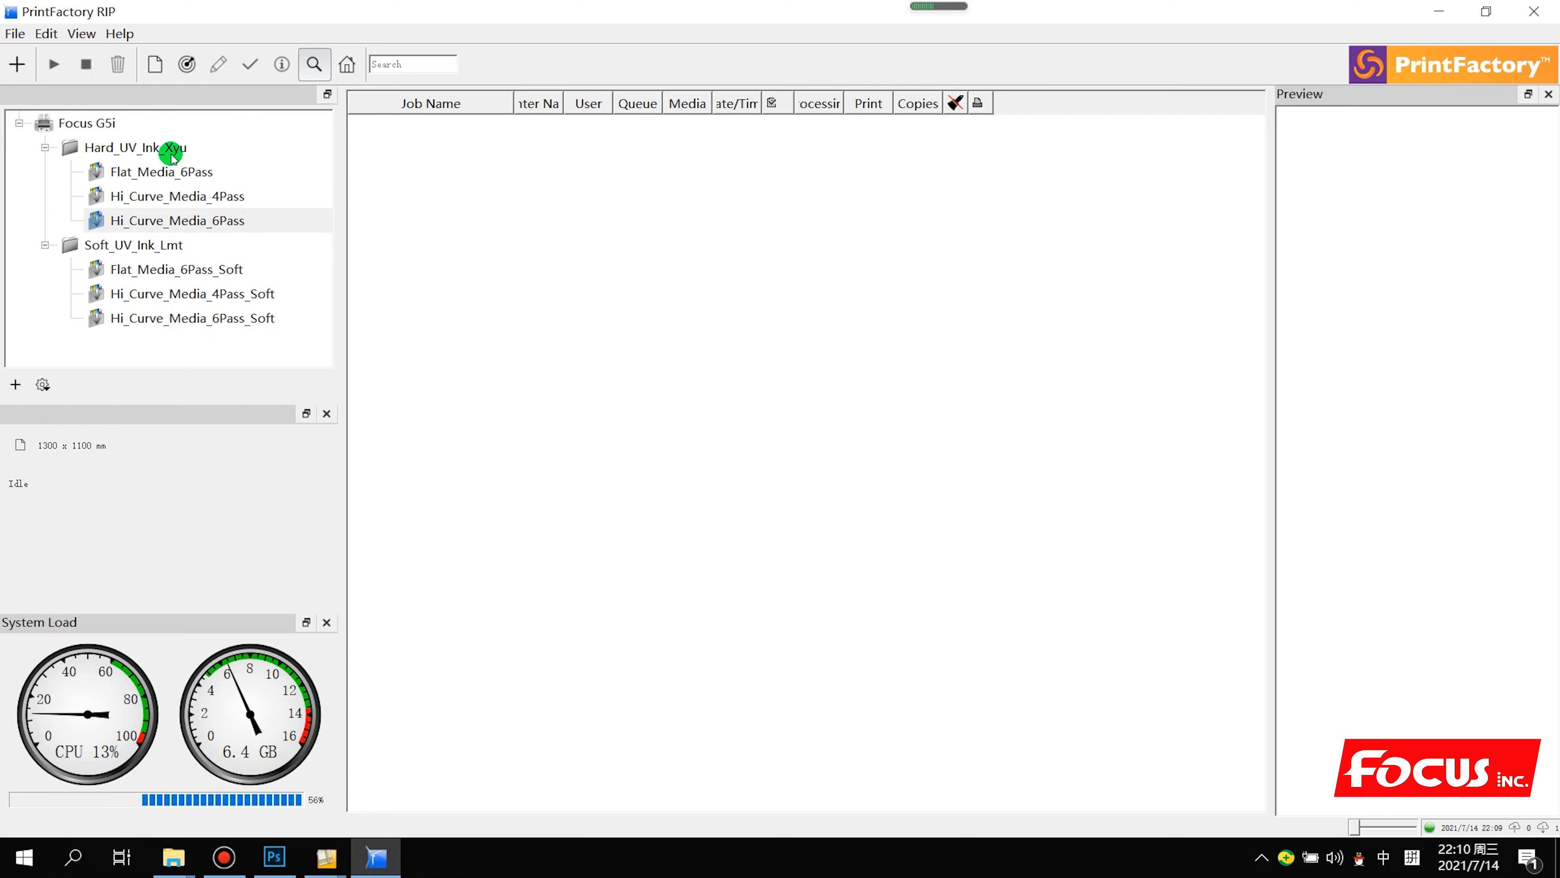
pyautogui.click(161, 147)
pyautogui.click(174, 175)
pyautogui.click(174, 197)
pyautogui.click(174, 222)
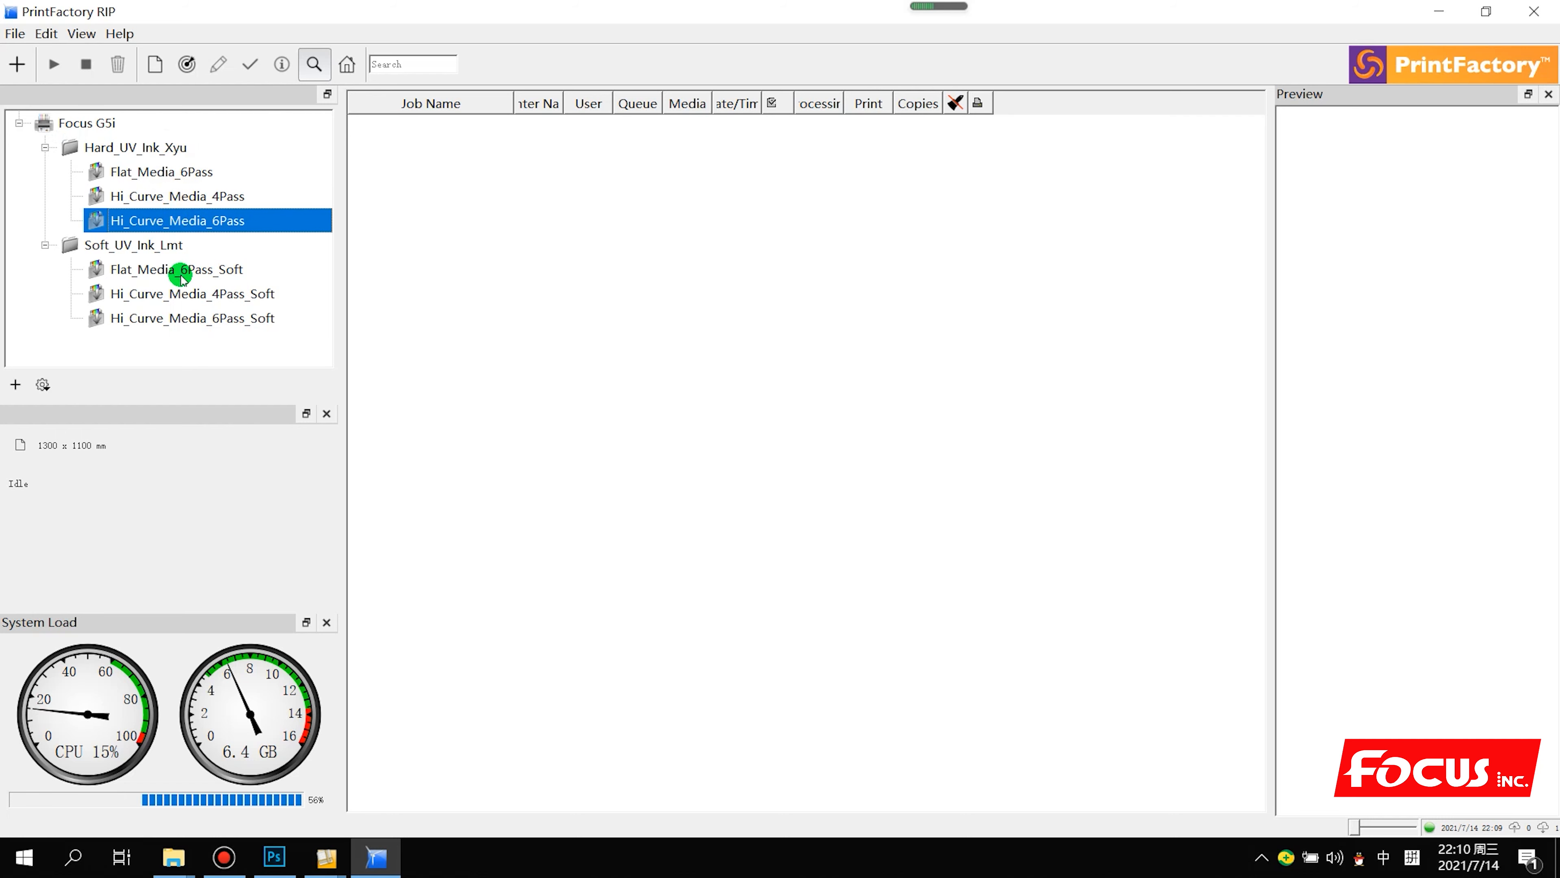
pyautogui.click(202, 196)
pyautogui.click(206, 175)
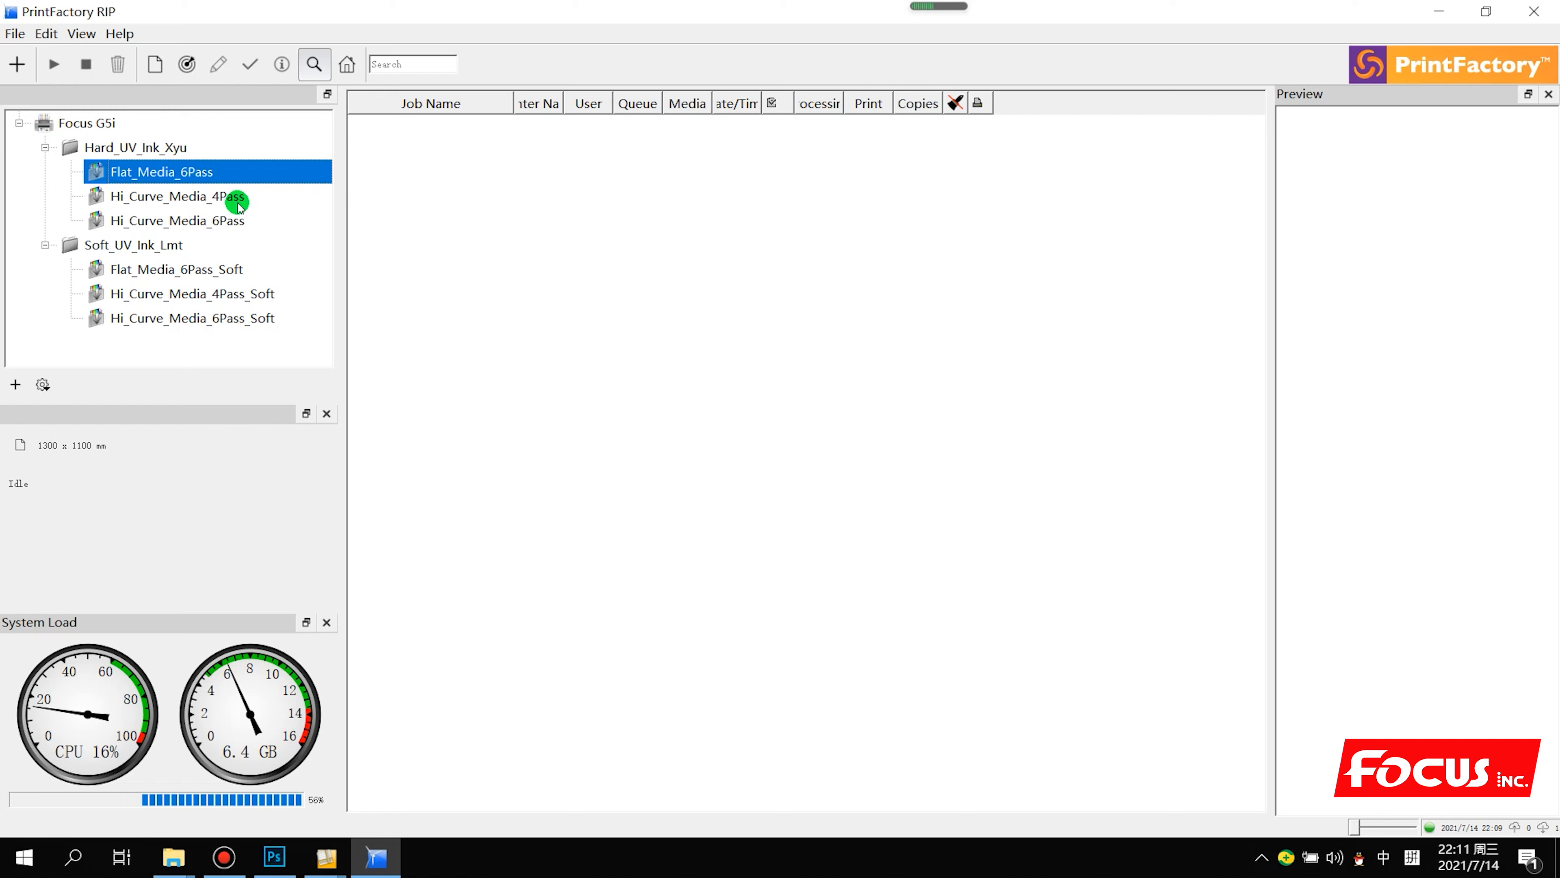
pyautogui.click(242, 221)
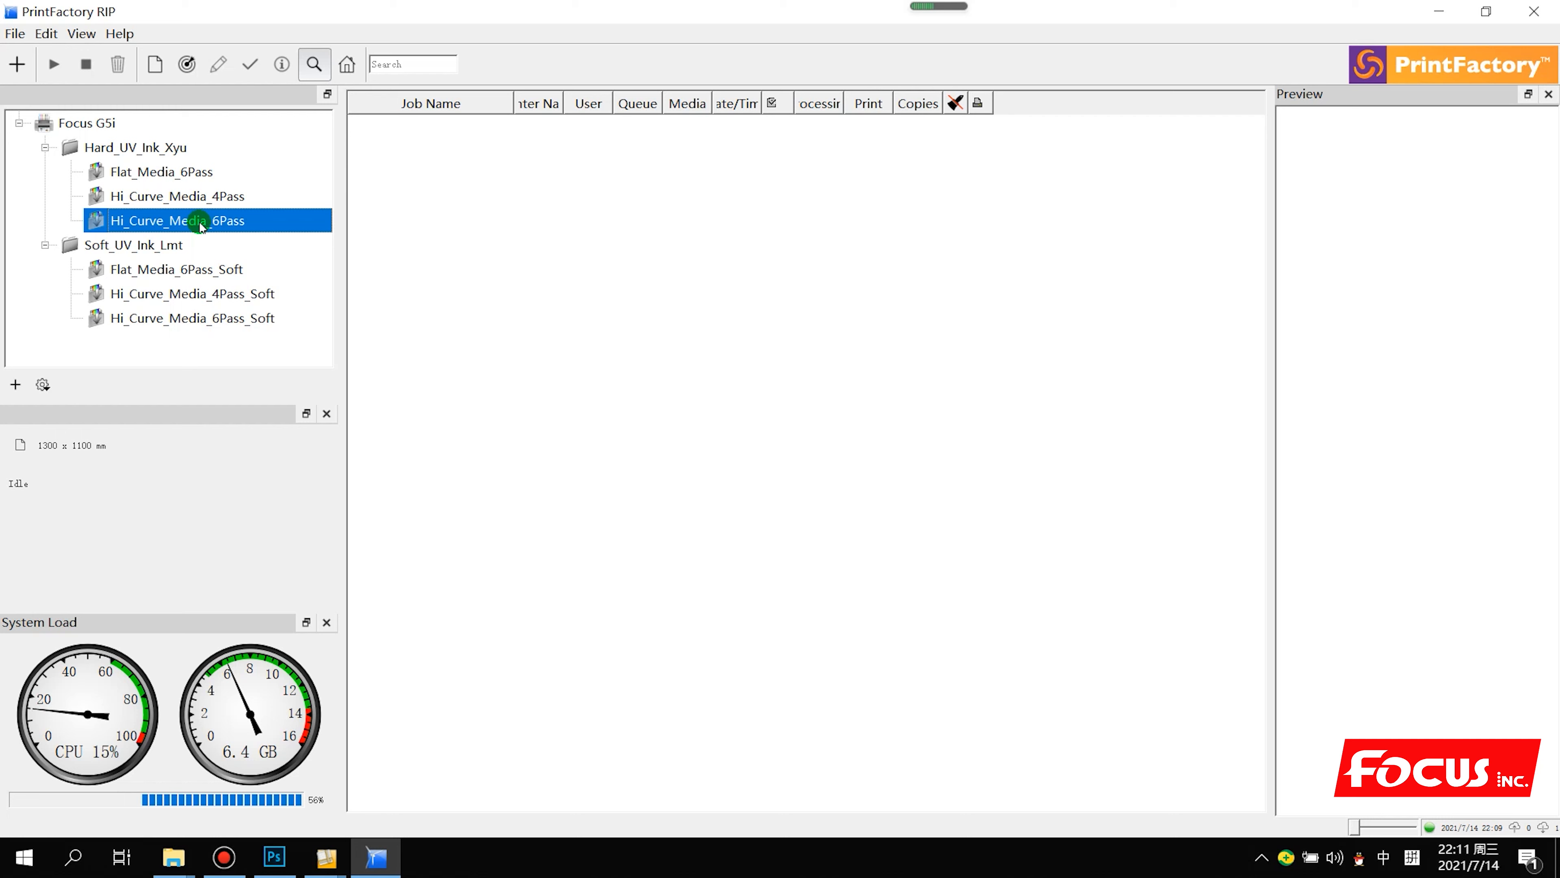
# Add a job to the Hi_Curve_Media_6Pass queue under Hard_UV_Ink_Xyu and choose TEST File girl-W-V from the test print files
pyautogui.click(122, 146)
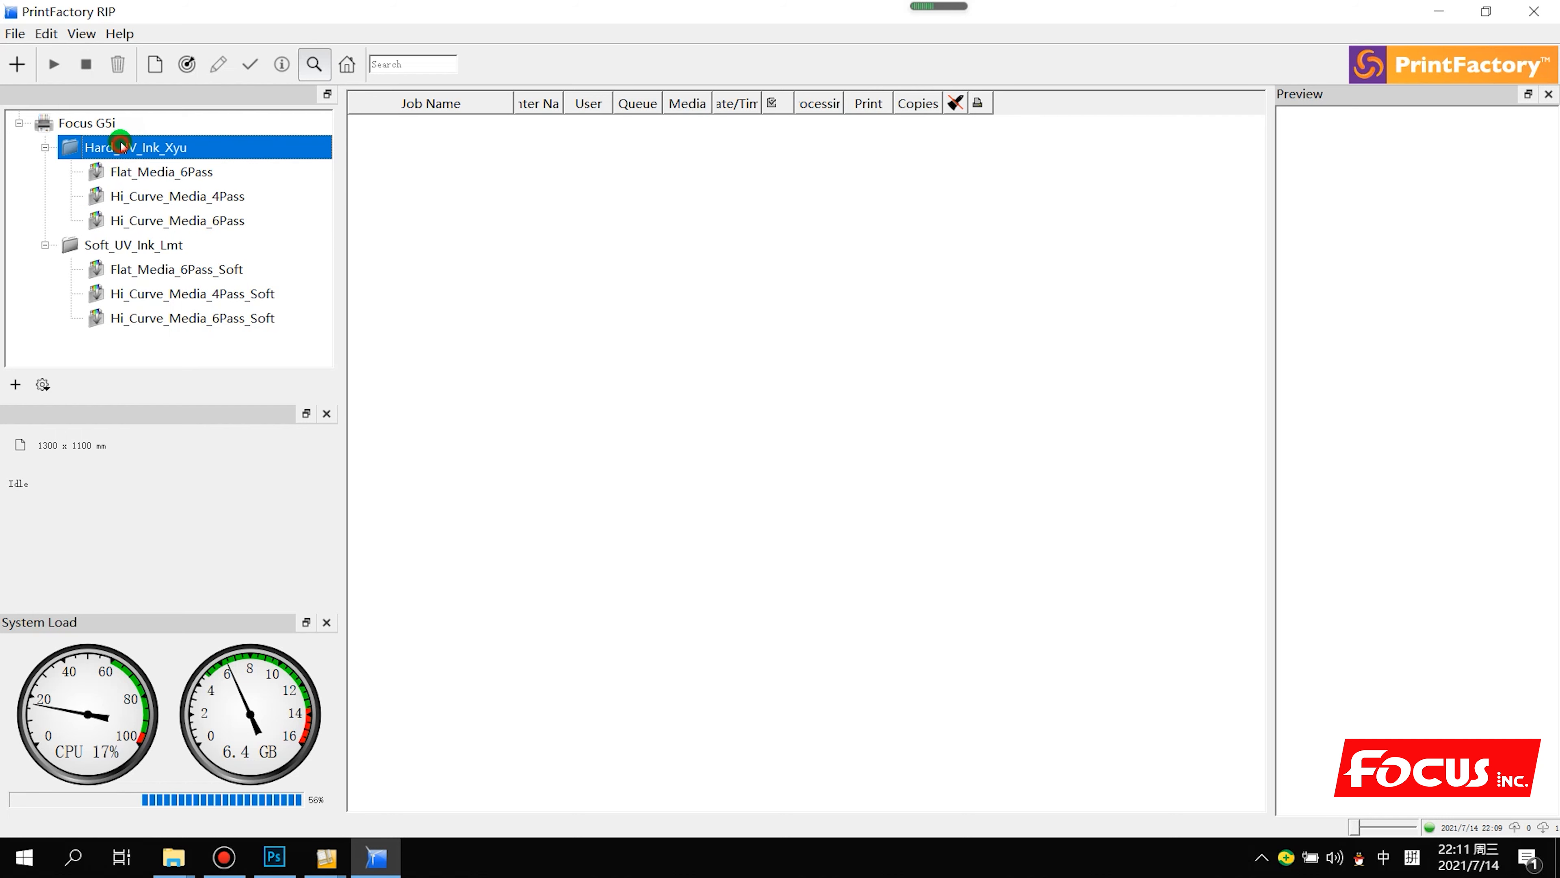
pyautogui.click(138, 220)
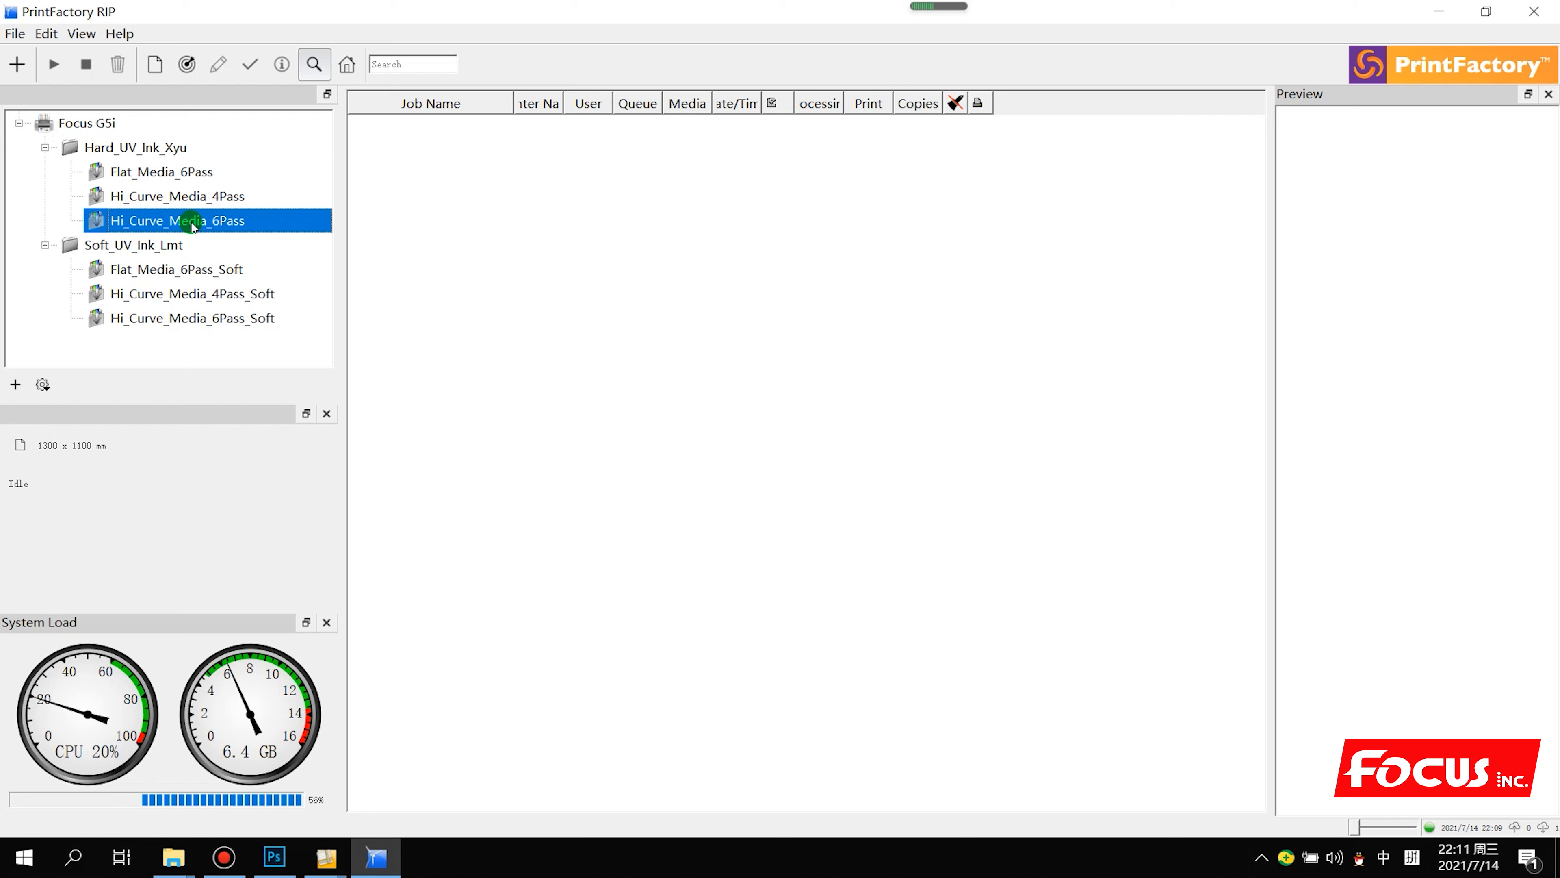
pyautogui.rightClick(225, 222)
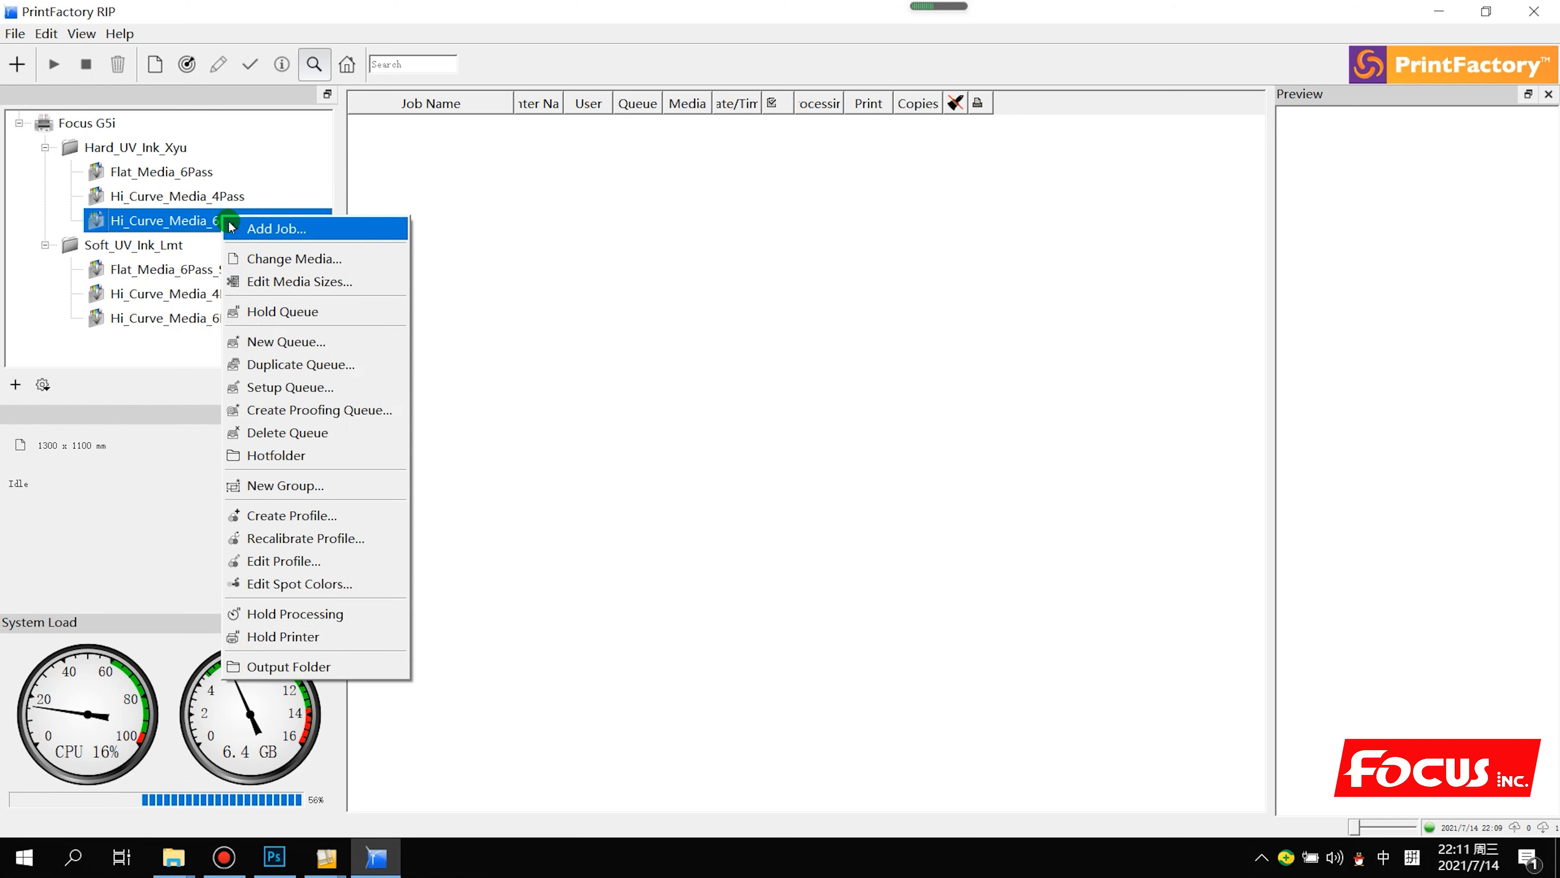
pyautogui.click(239, 230)
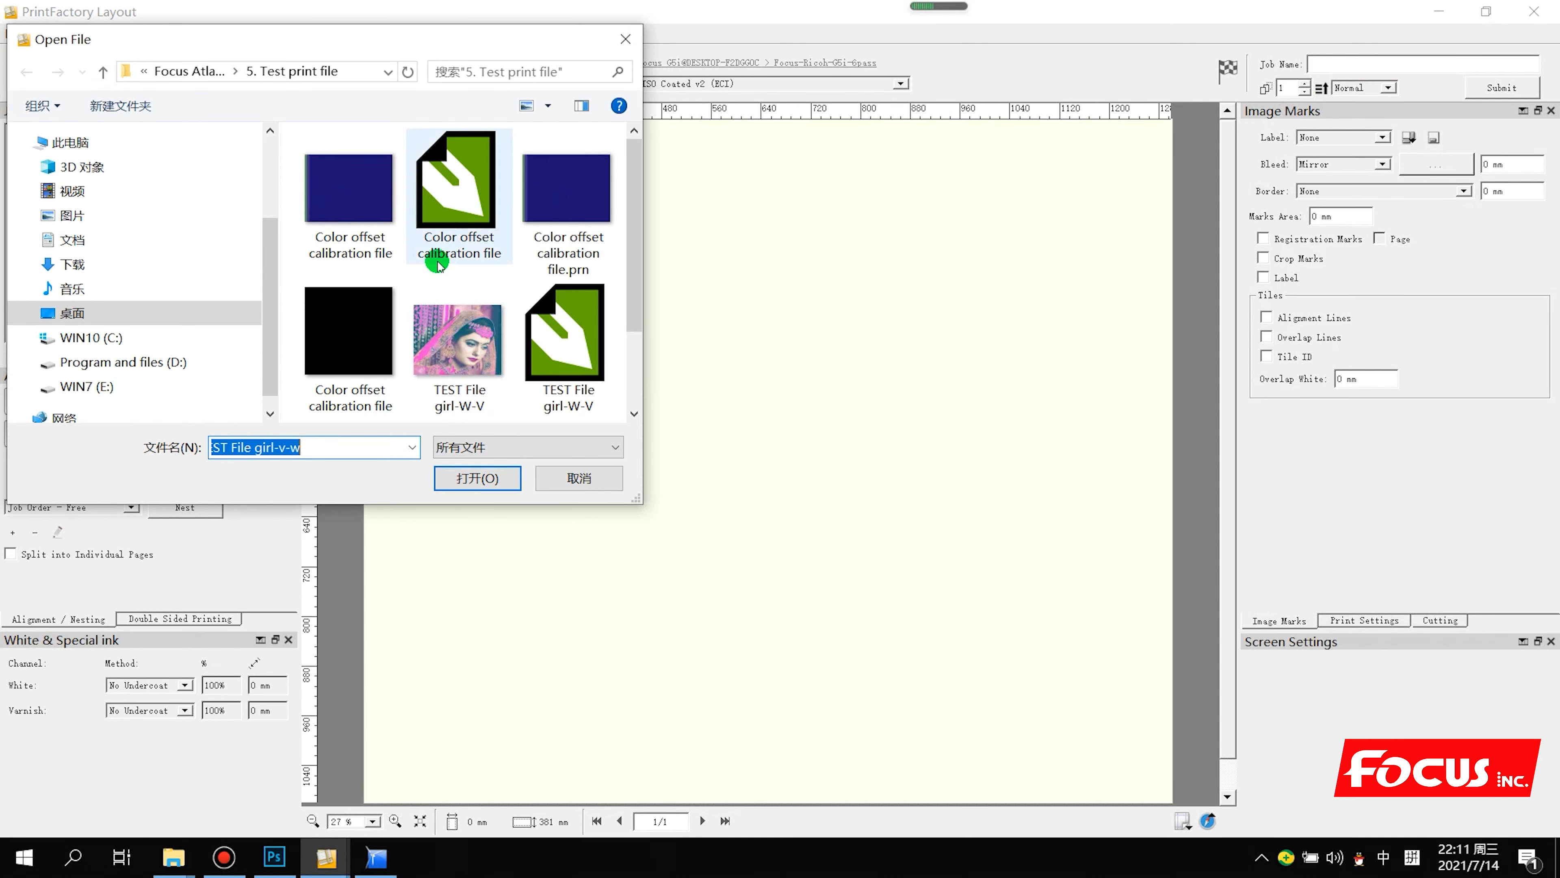
pyautogui.scroll(-2, 436, 251)
pyautogui.click(543, 361)
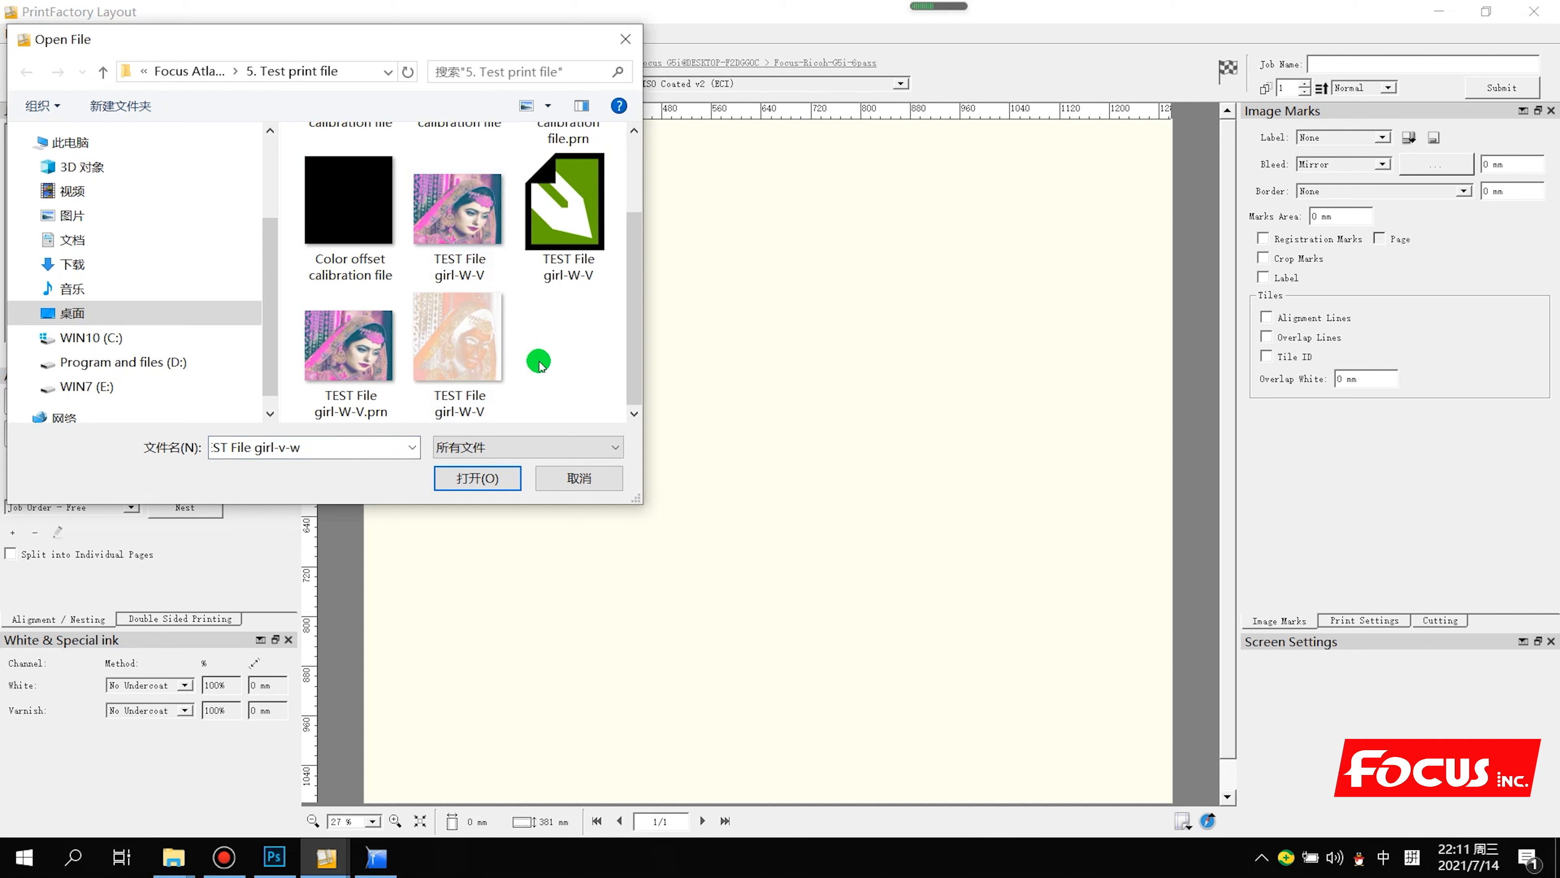
pyautogui.click(485, 366)
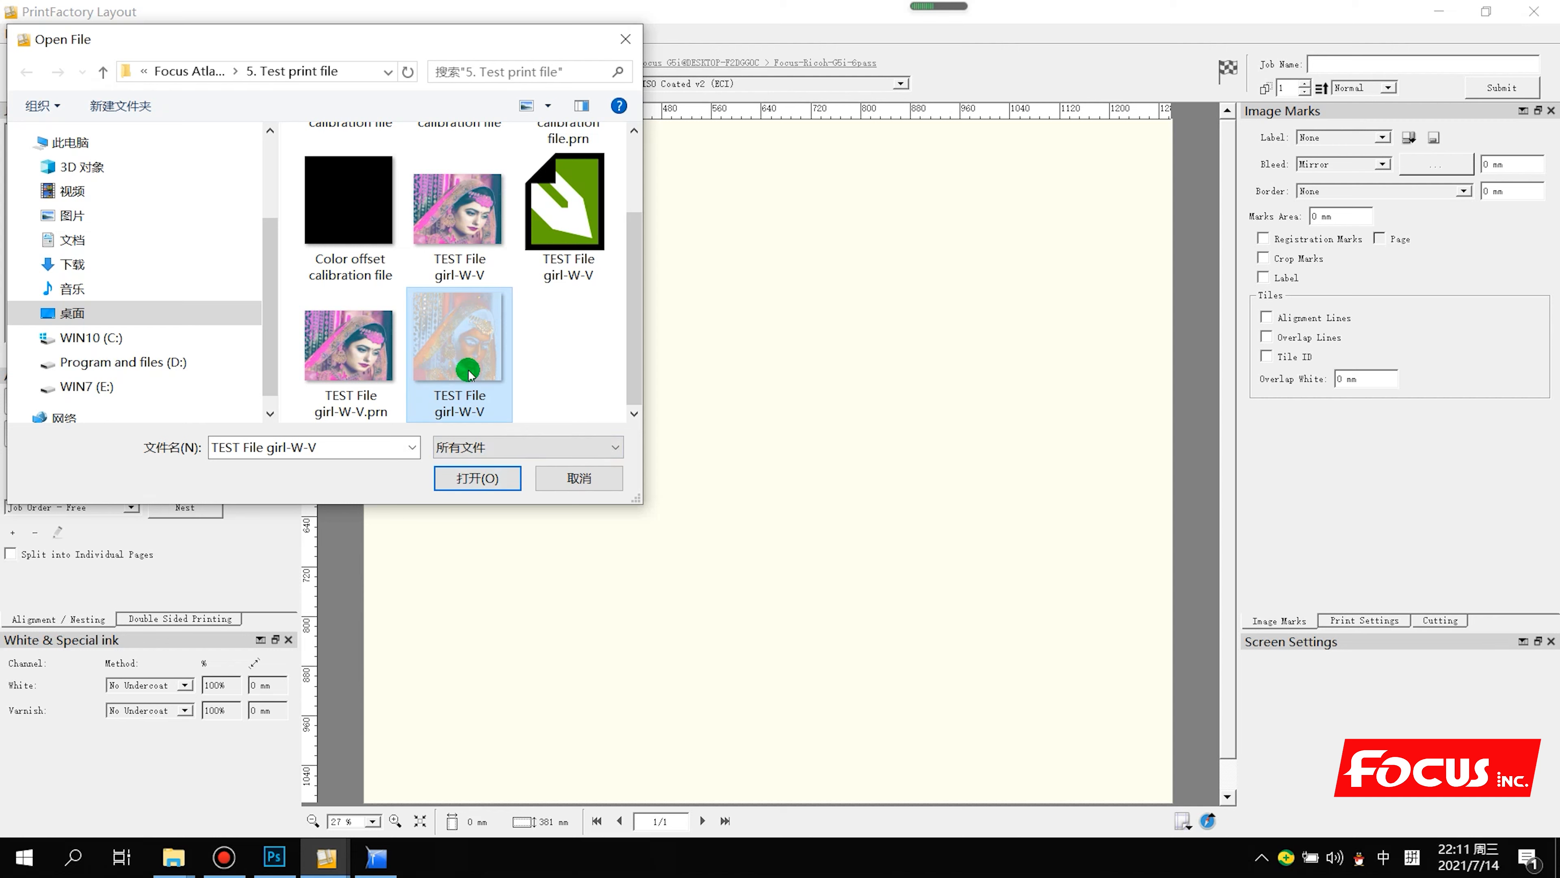
# Check the file type in the properties of TEST File girl-W-V and close the properties
pyautogui.rightClick(472, 418)
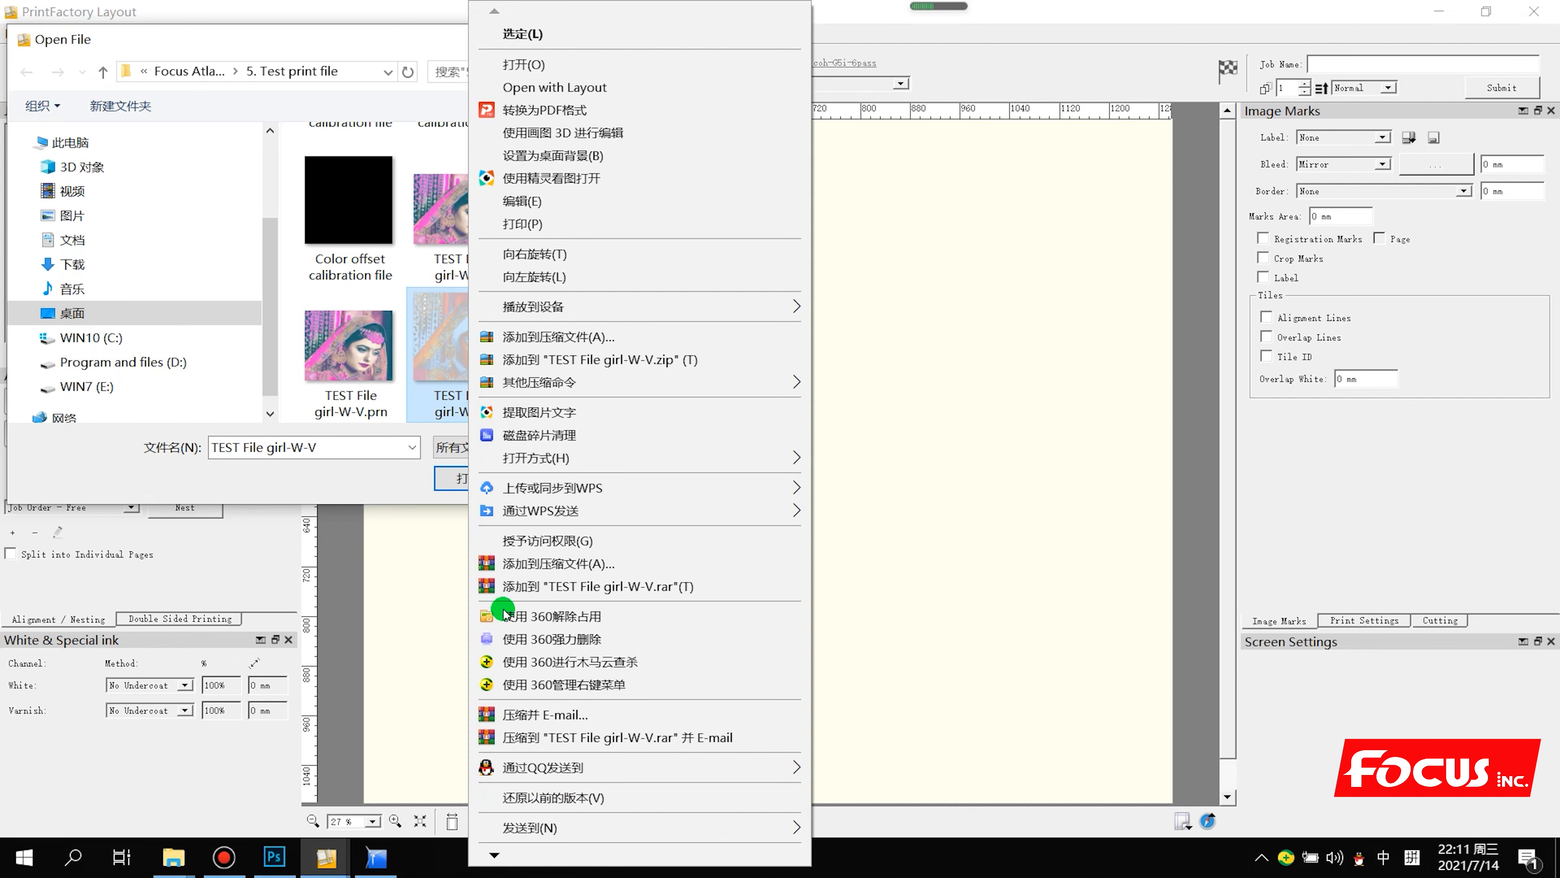
pyautogui.moveTo(501, 858)
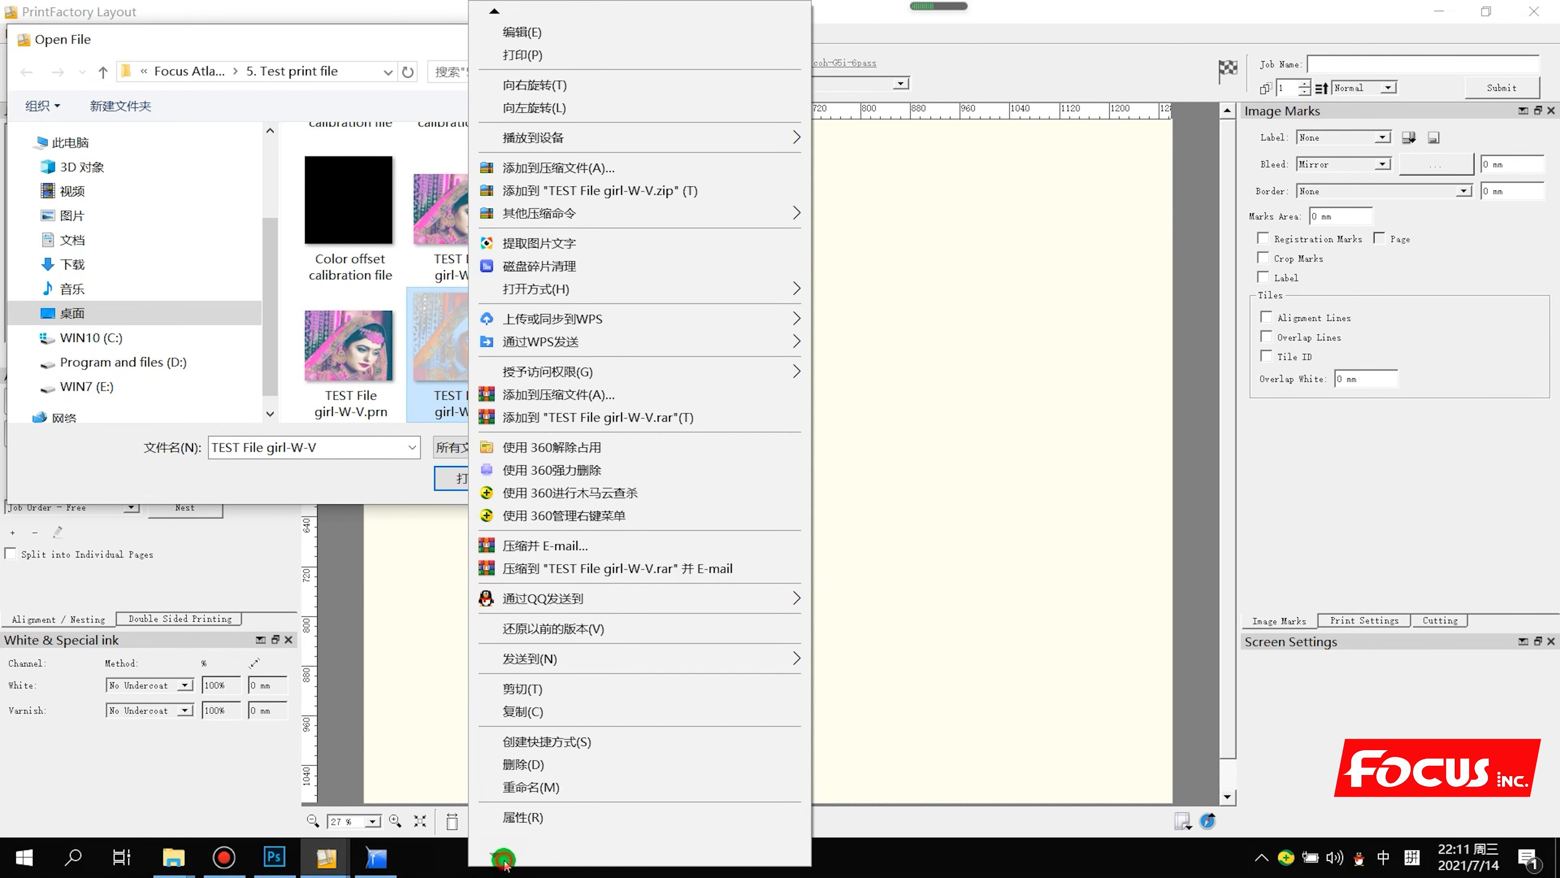
pyautogui.click(527, 817)
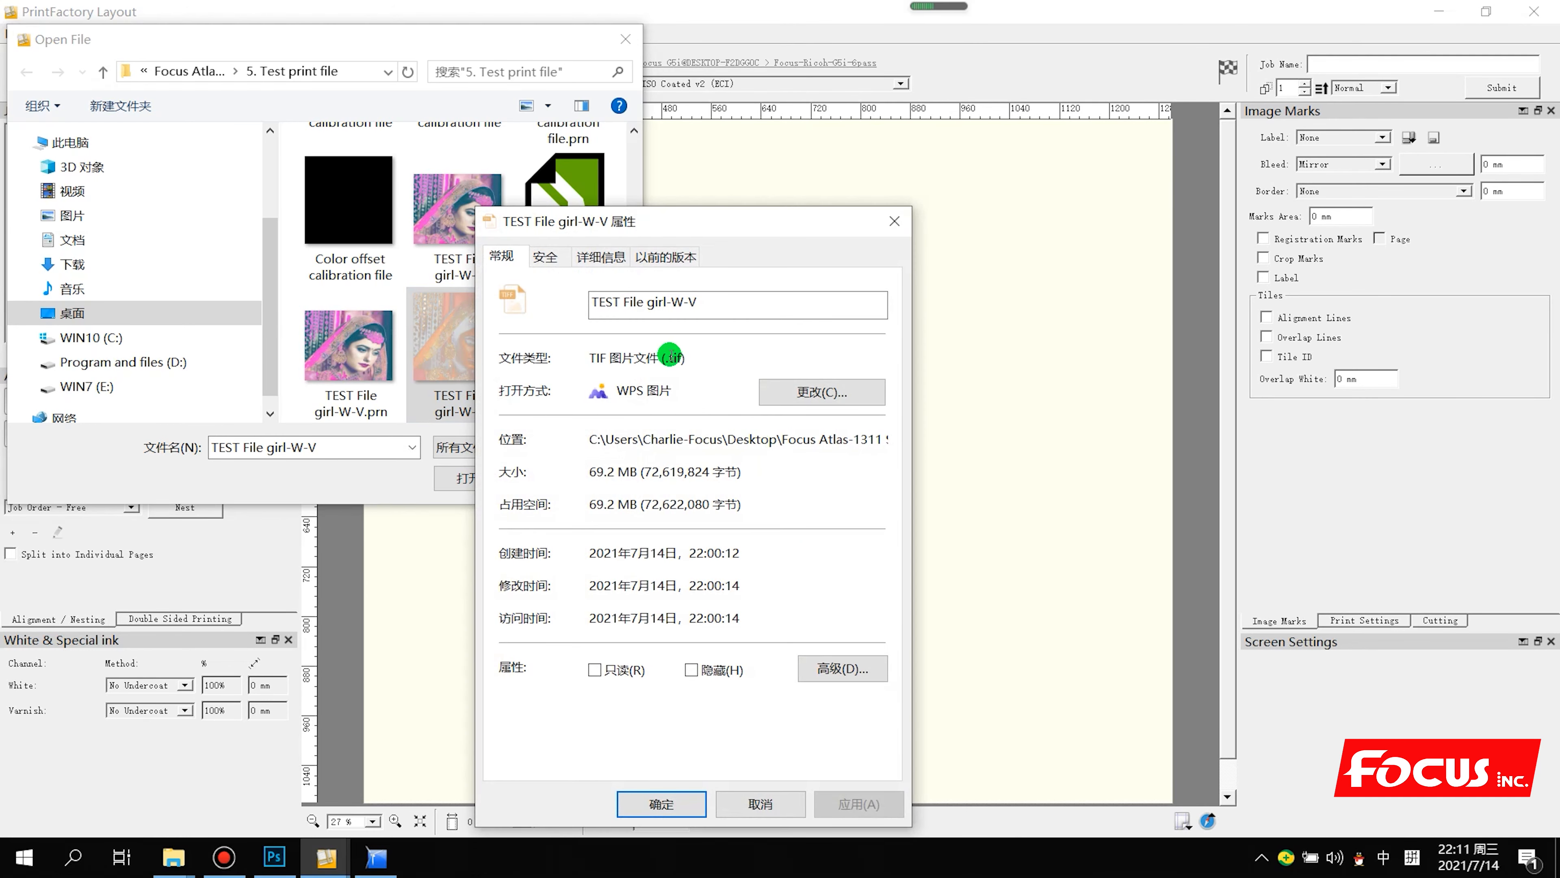
pyautogui.click(895, 216)
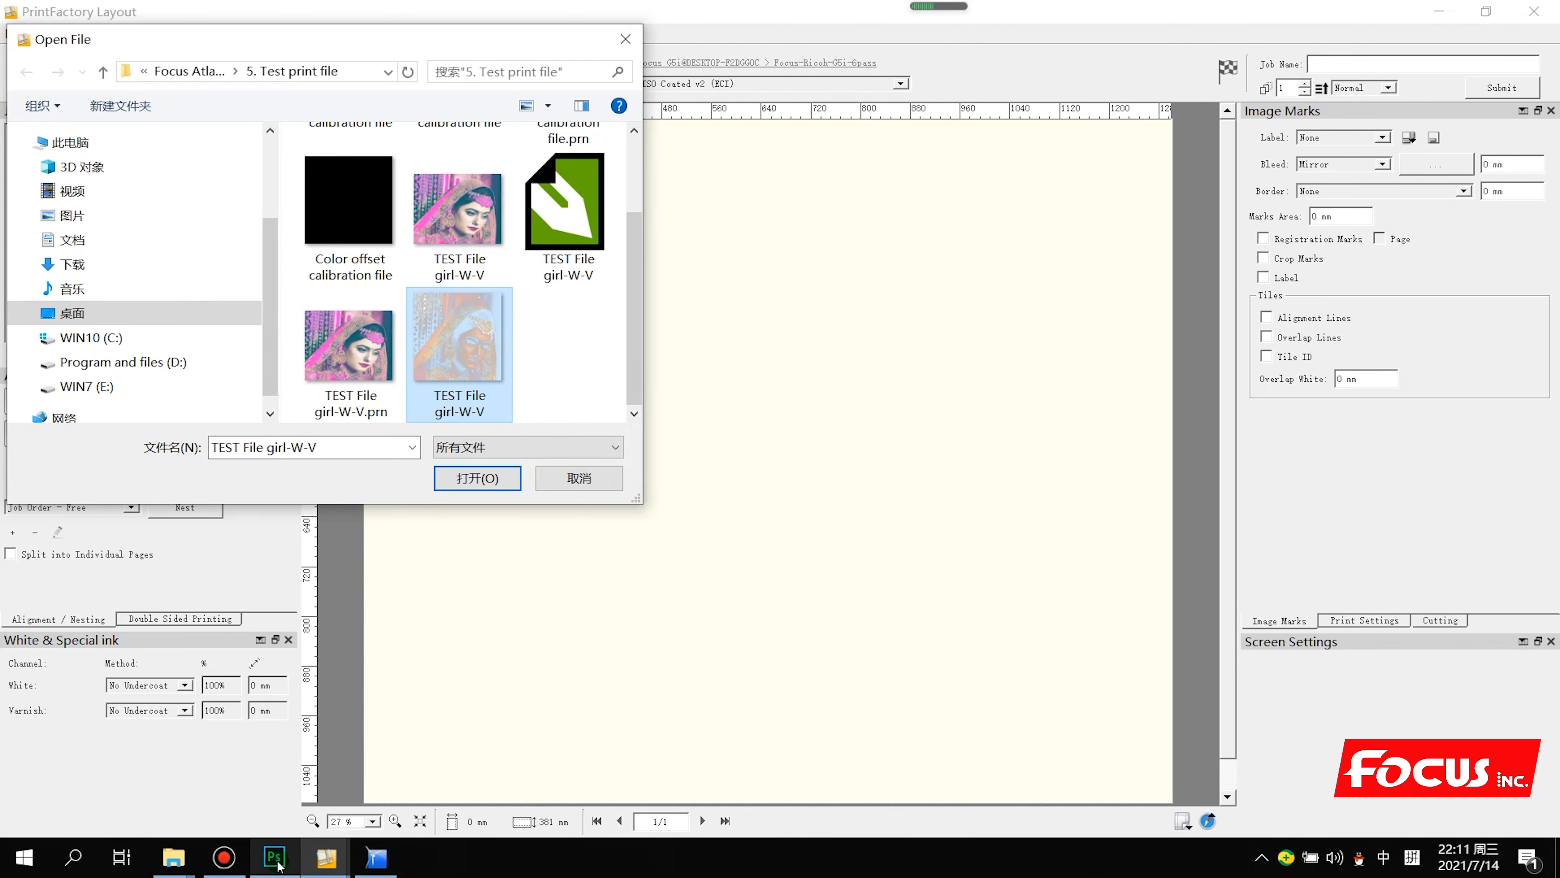
# Switch to Photoshop and compare the test image with its W and V spot channels shown and hidden over the CMYK channels
pyautogui.click(317, 754)
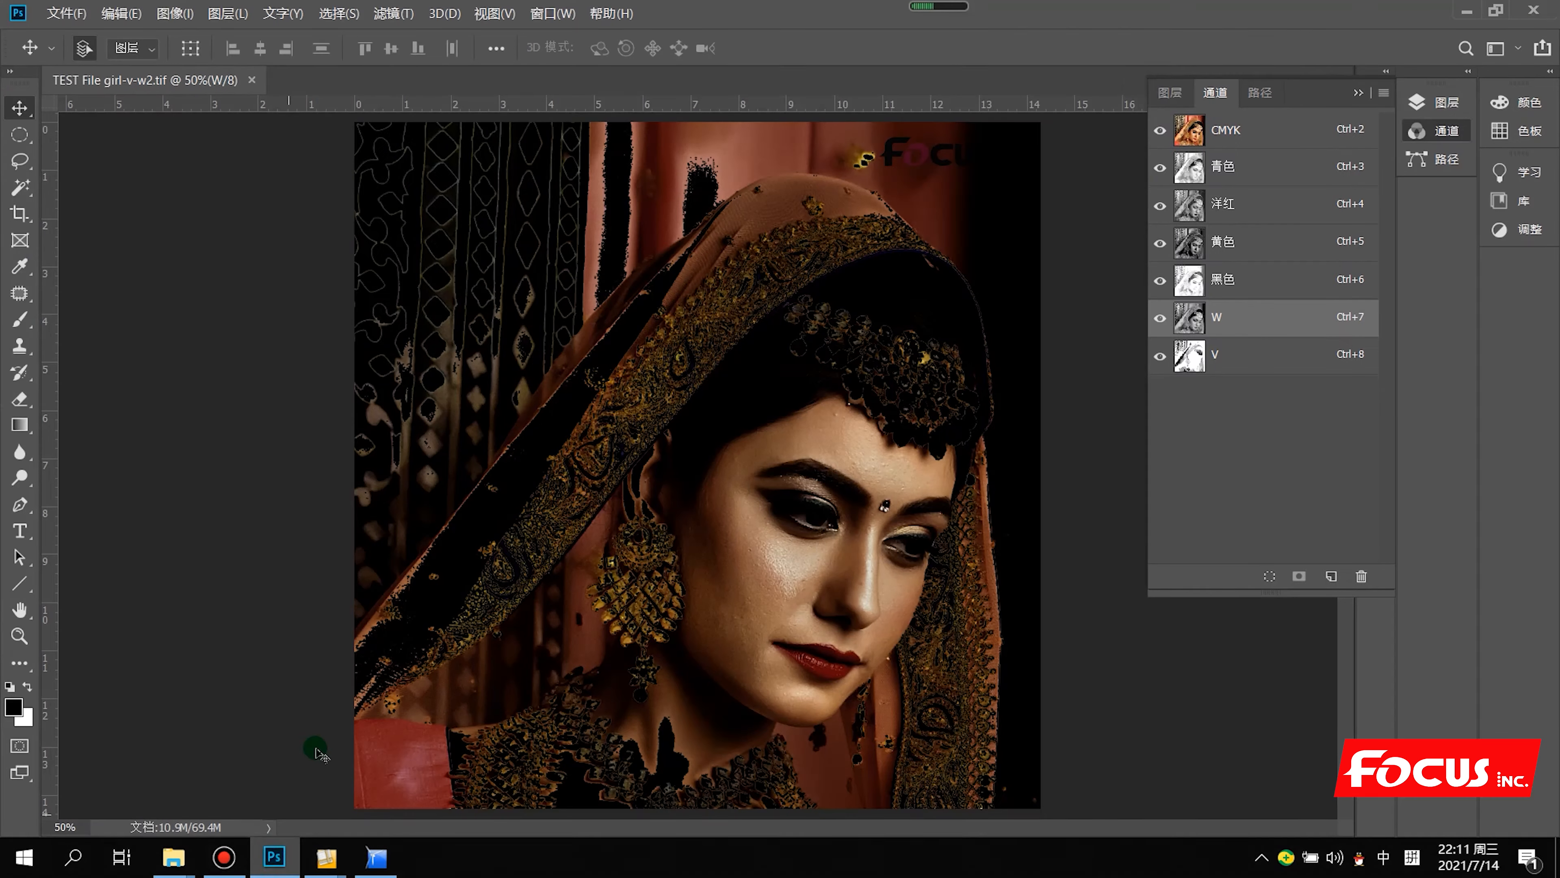
pyautogui.click(1159, 318)
pyautogui.click(1159, 355)
pyautogui.click(1160, 317)
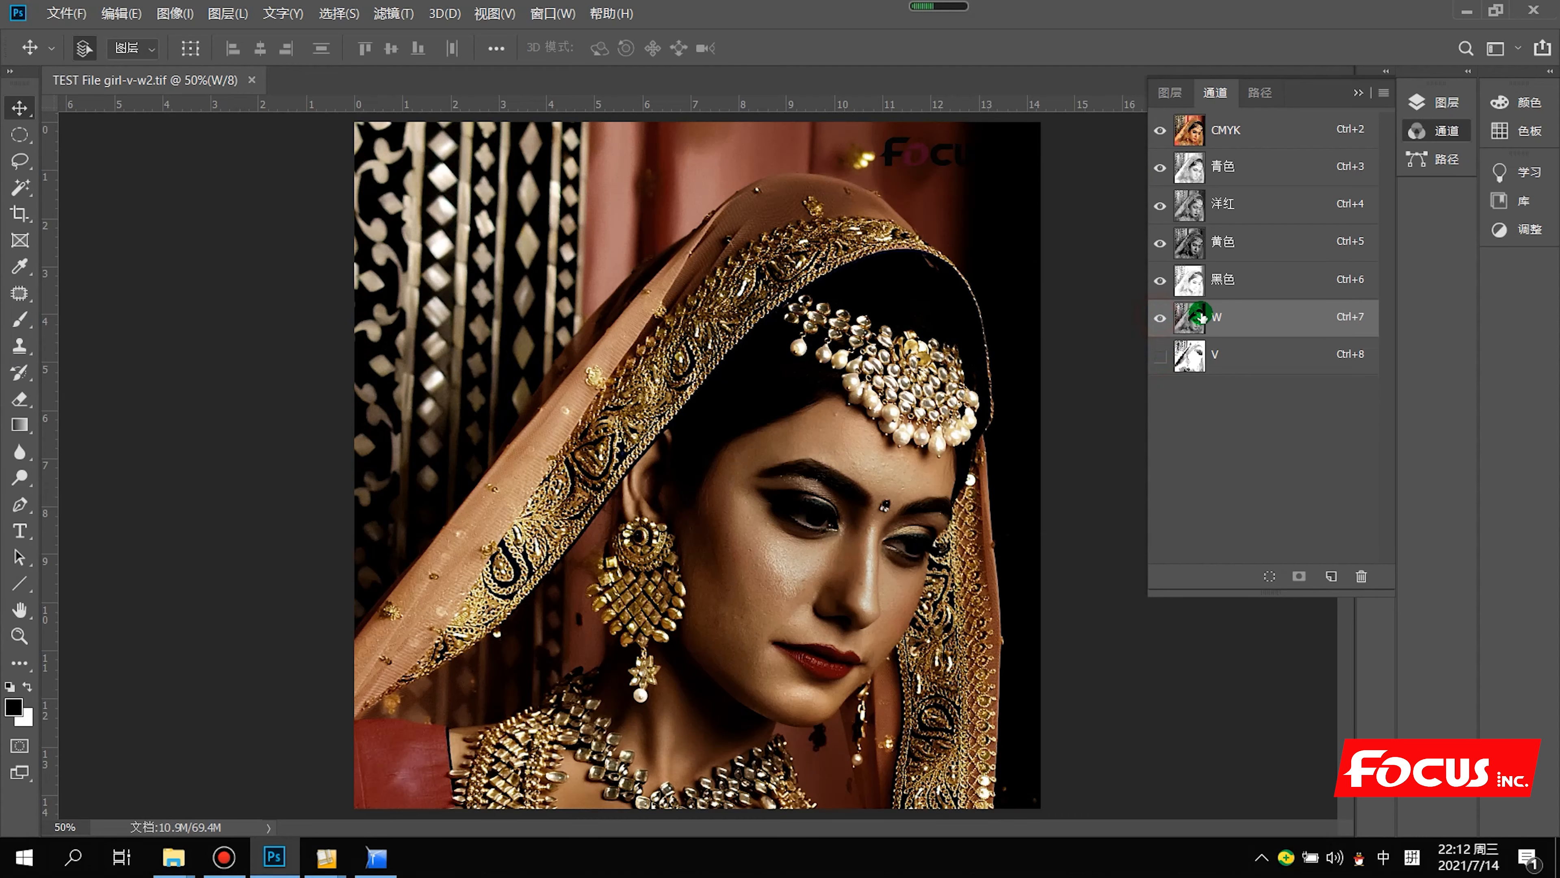
pyautogui.click(1160, 355)
pyautogui.click(1160, 318)
pyautogui.click(1160, 355)
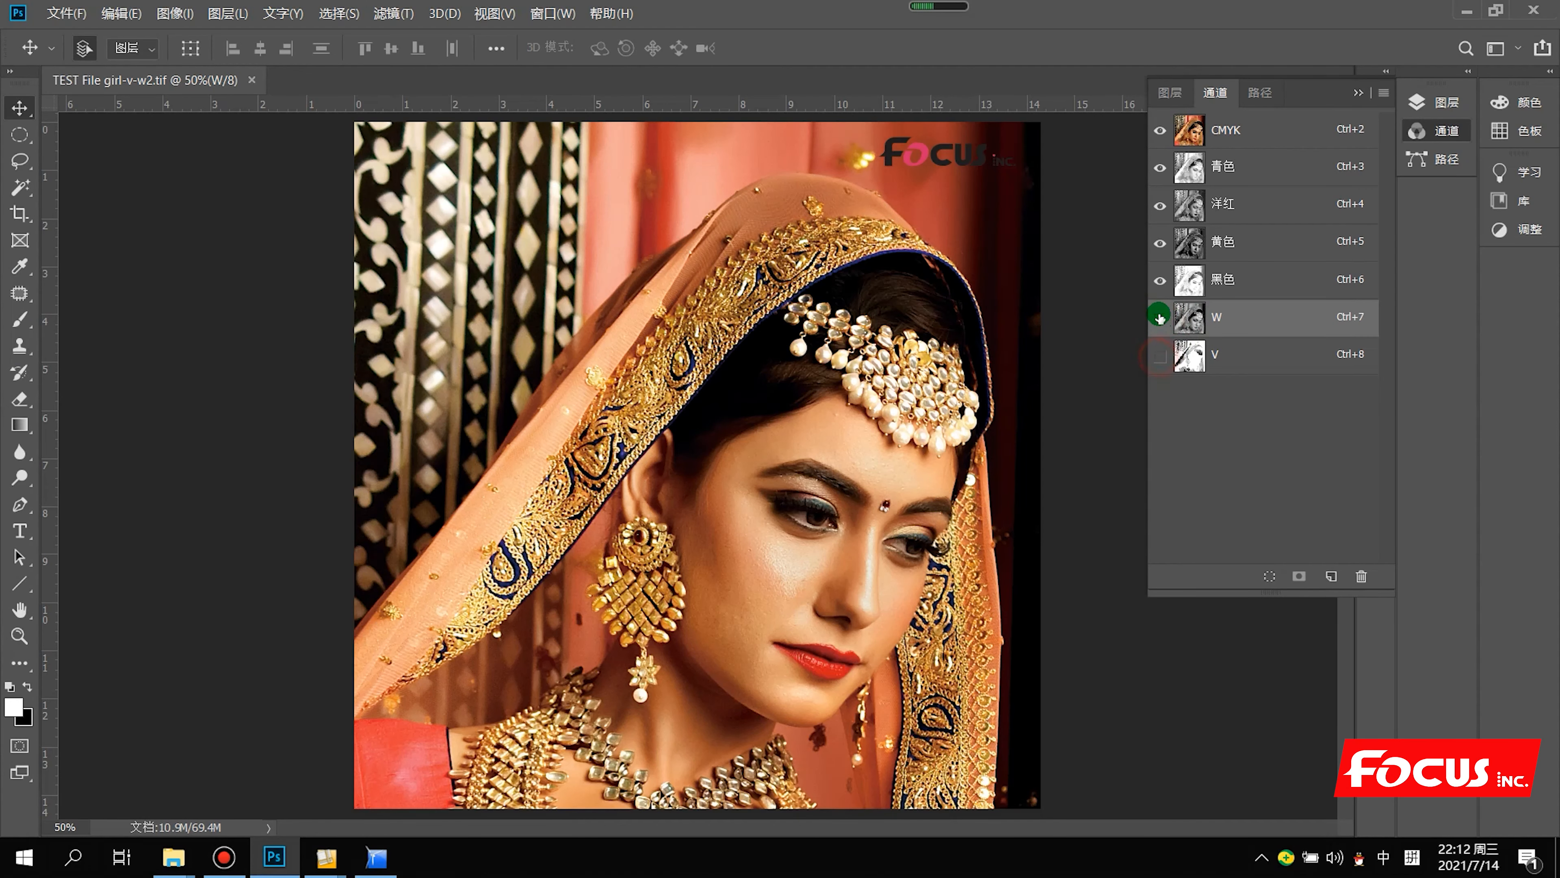
pyautogui.click(1160, 318)
pyautogui.click(1160, 355)
pyautogui.click(1159, 319)
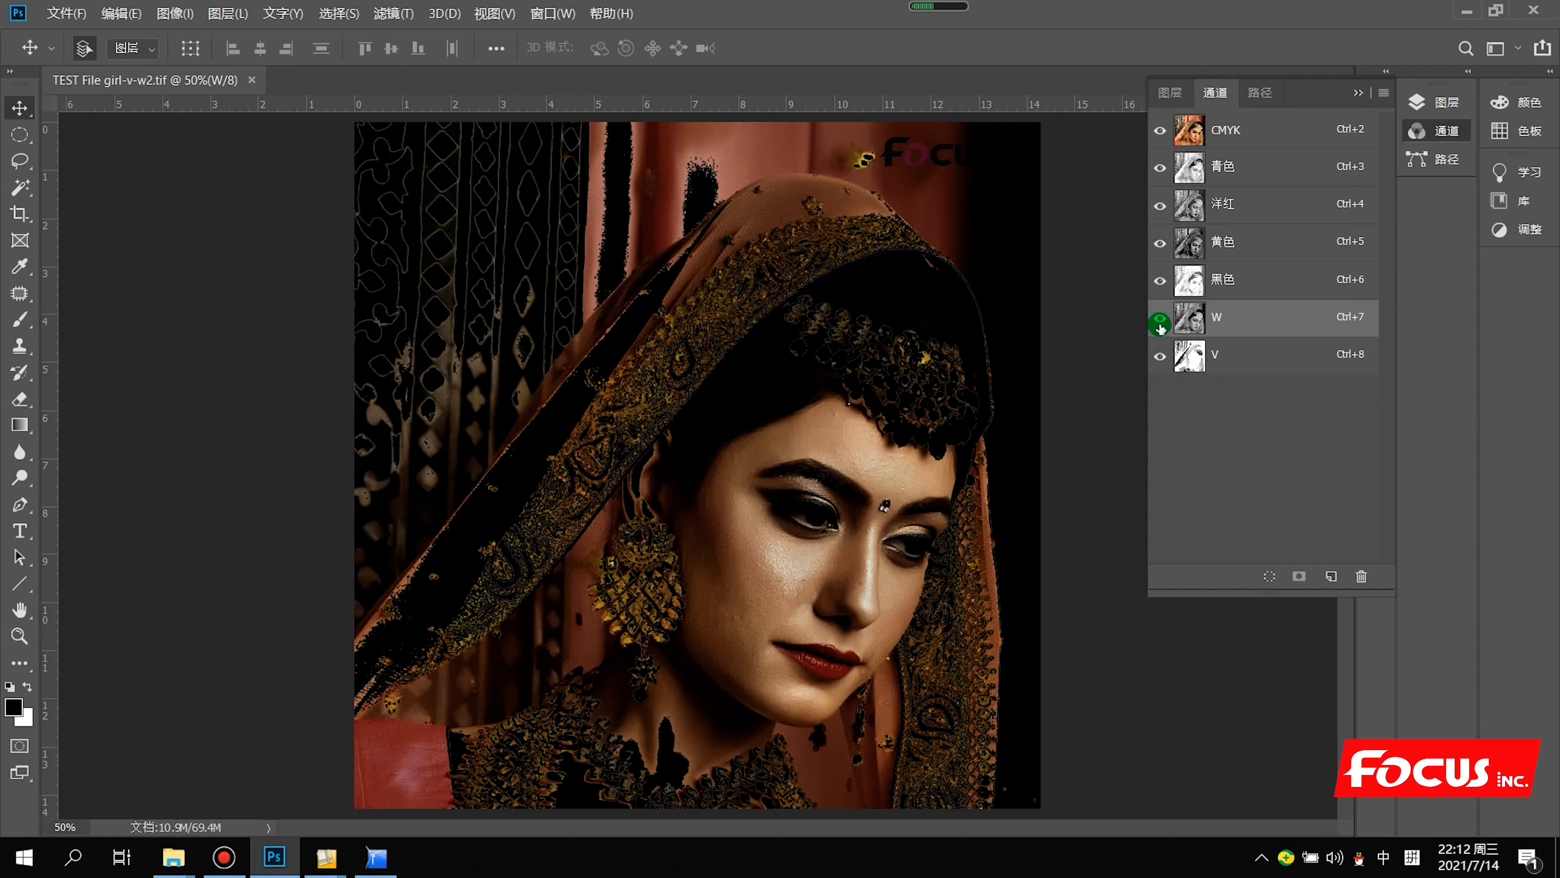
pyautogui.click(1157, 360)
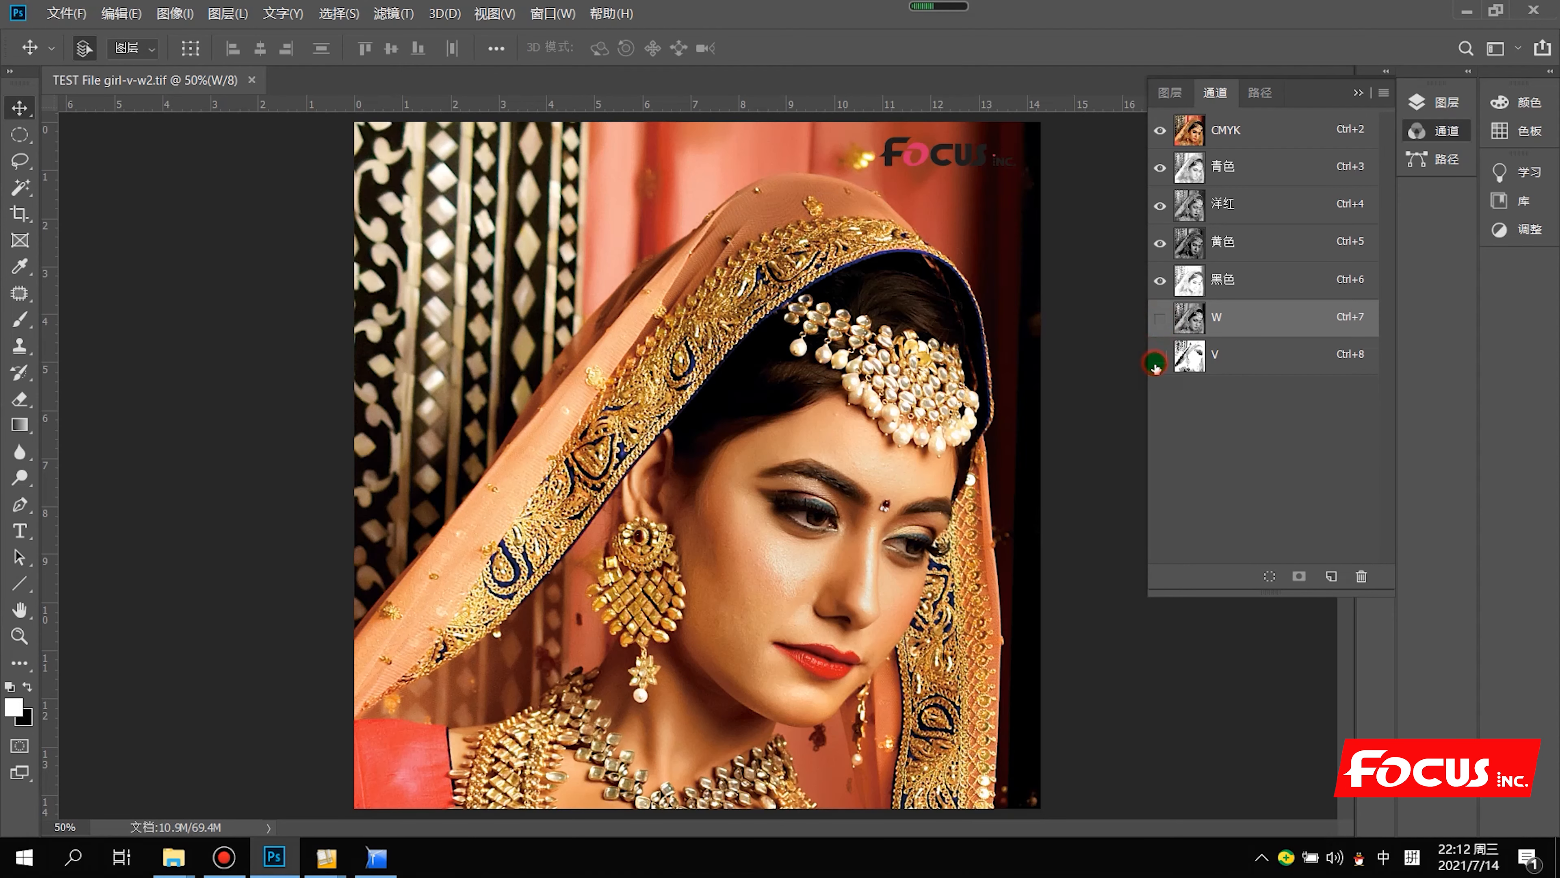
pyautogui.click(1185, 315)
pyautogui.click(1158, 317)
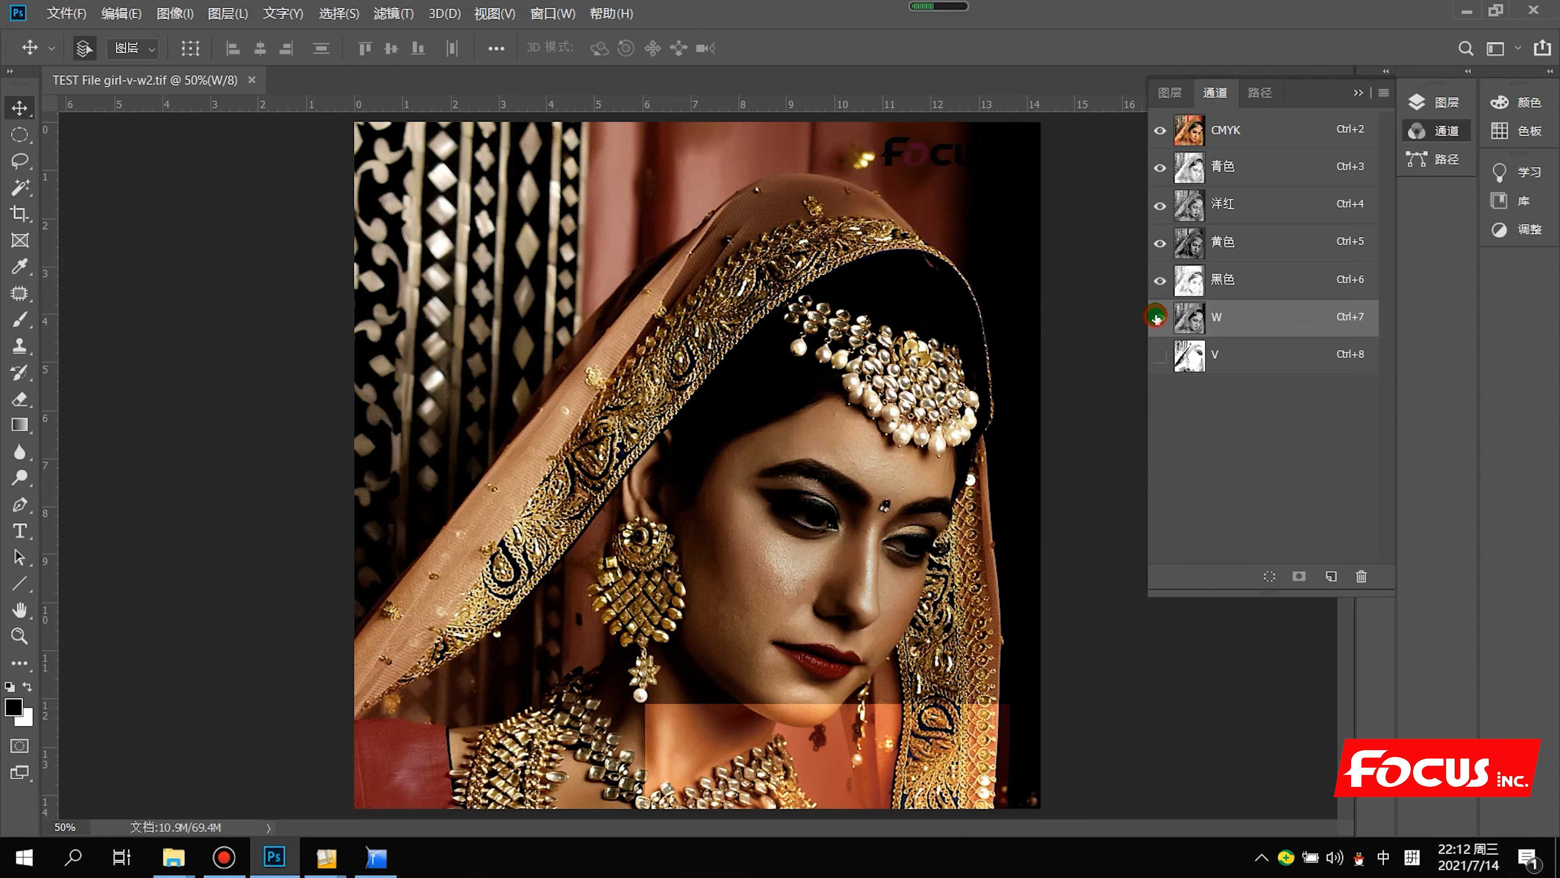
pyautogui.click(1160, 356)
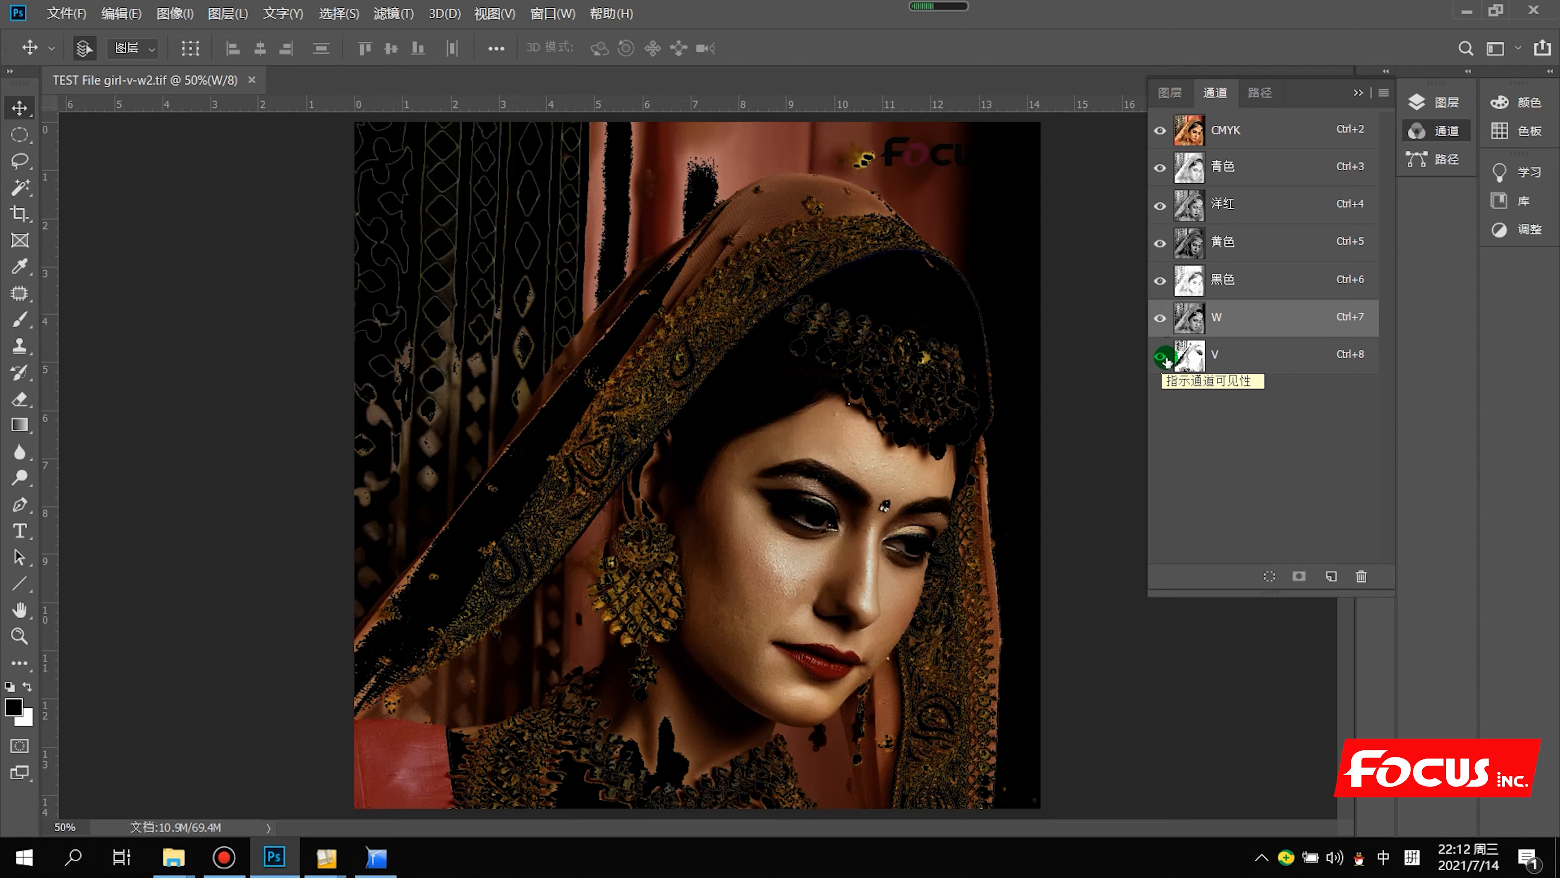
pyautogui.click(1161, 357)
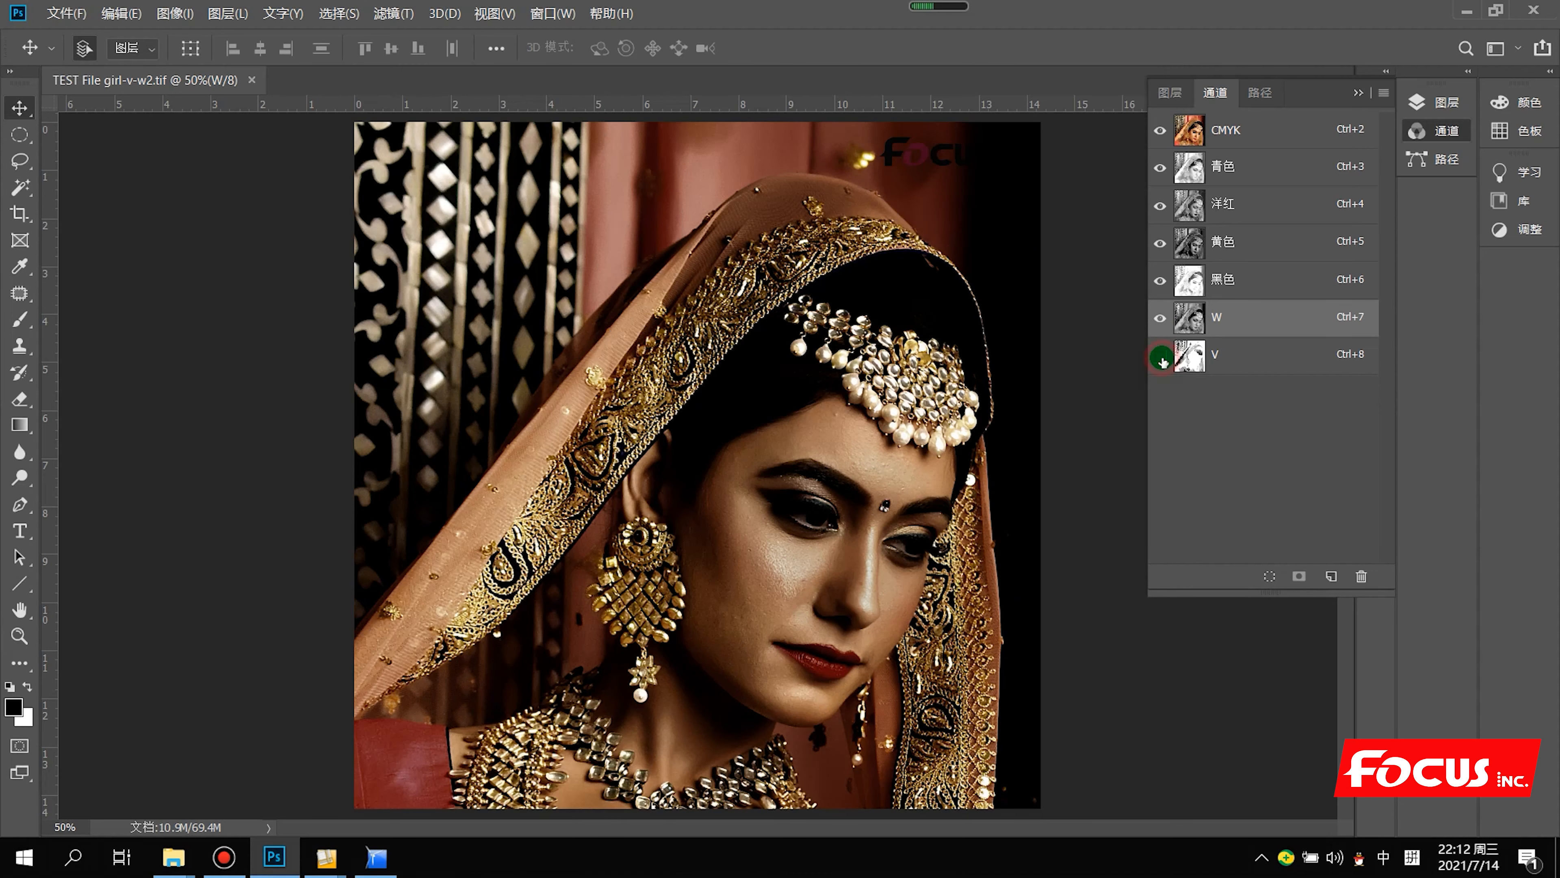
# View the W channel alone and the V channel alone, and show all channels again
pyautogui.click(1159, 131)
pyautogui.click(1159, 317)
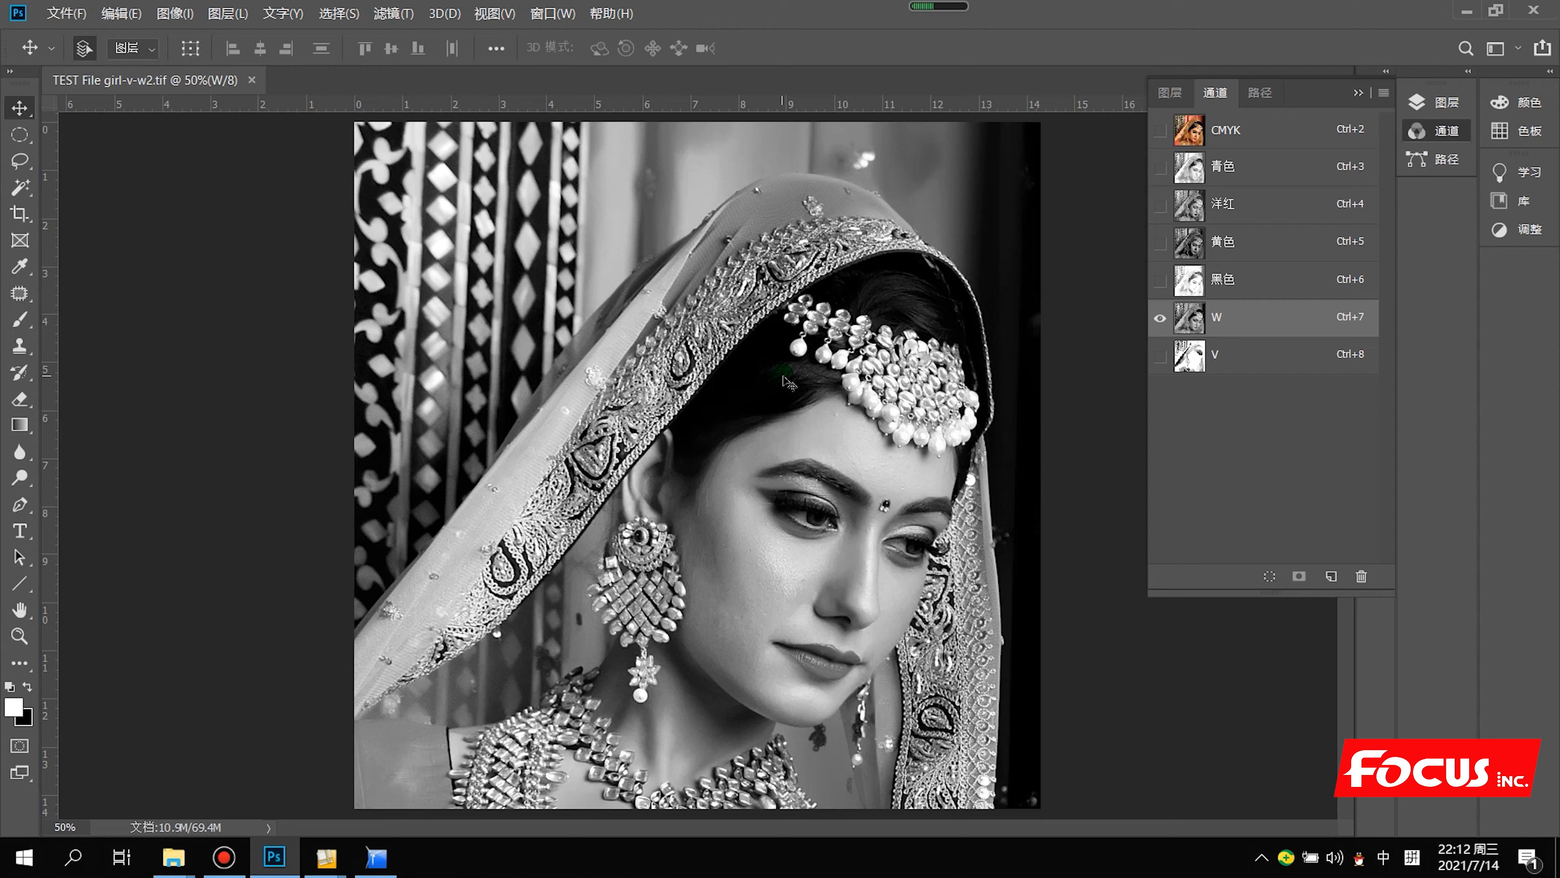
pyautogui.click(1161, 355)
pyautogui.click(1160, 316)
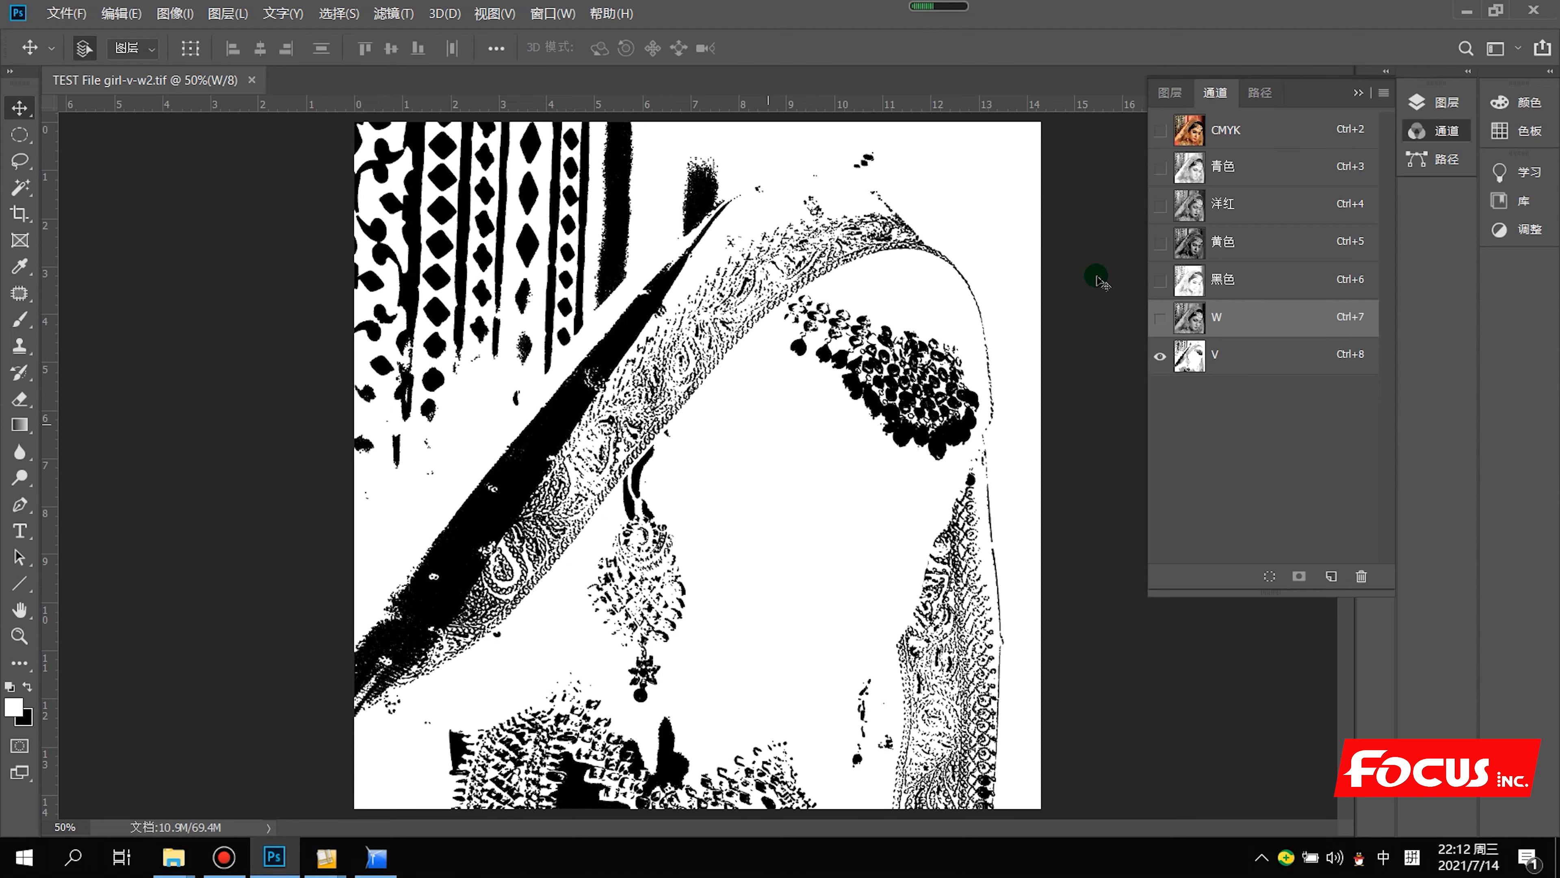
pyautogui.click(1163, 319)
pyautogui.click(1159, 130)
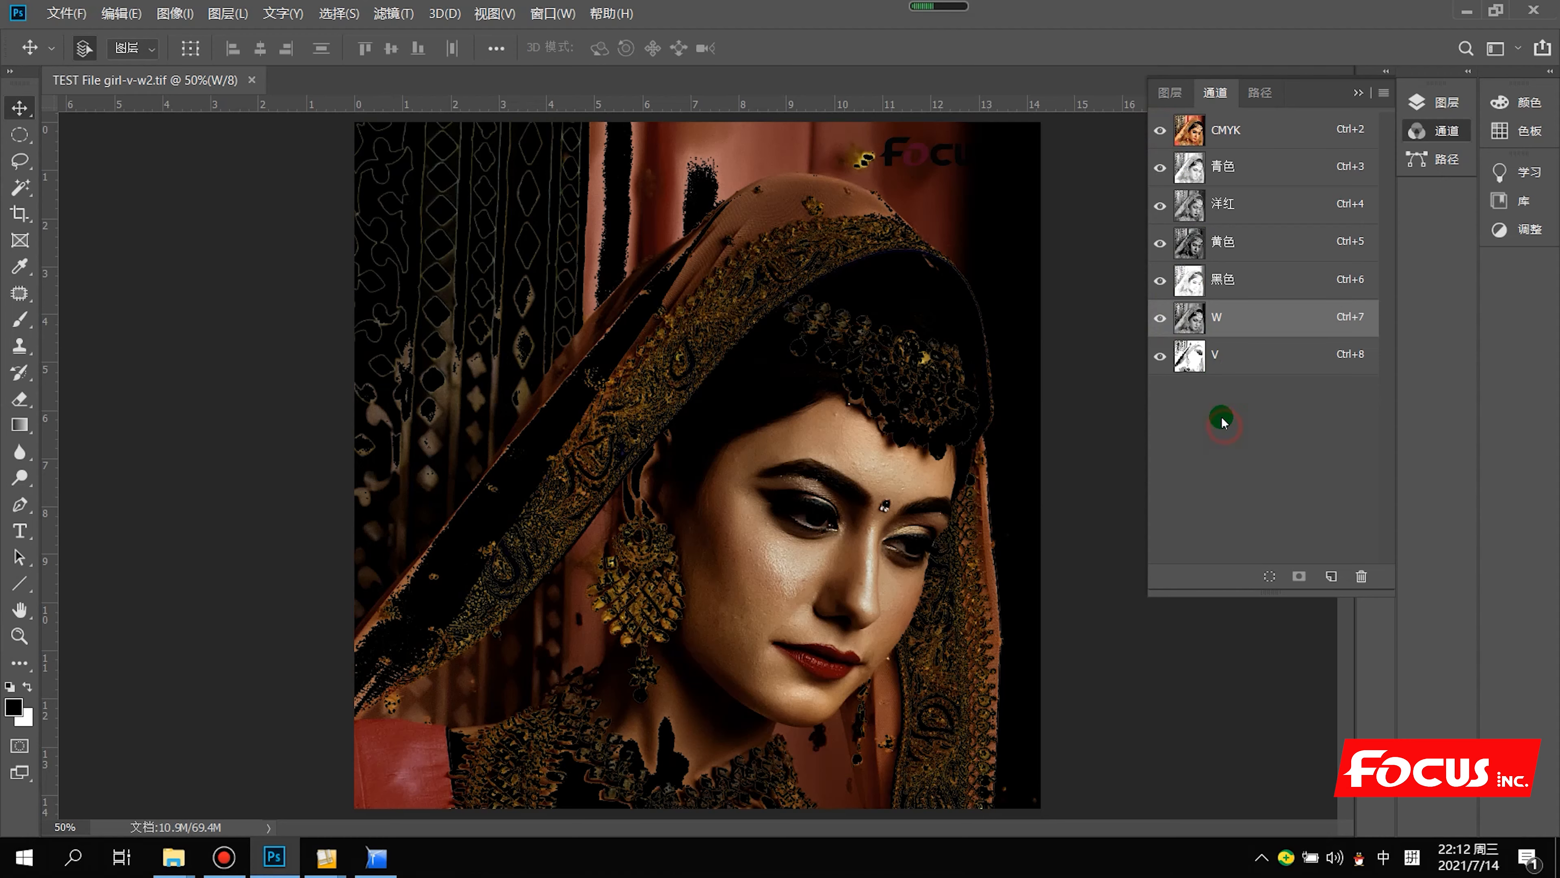
# Switch back to PrintFactory Layout and open TEST File girl-W-V in the layout
pyautogui.click(1467, 11)
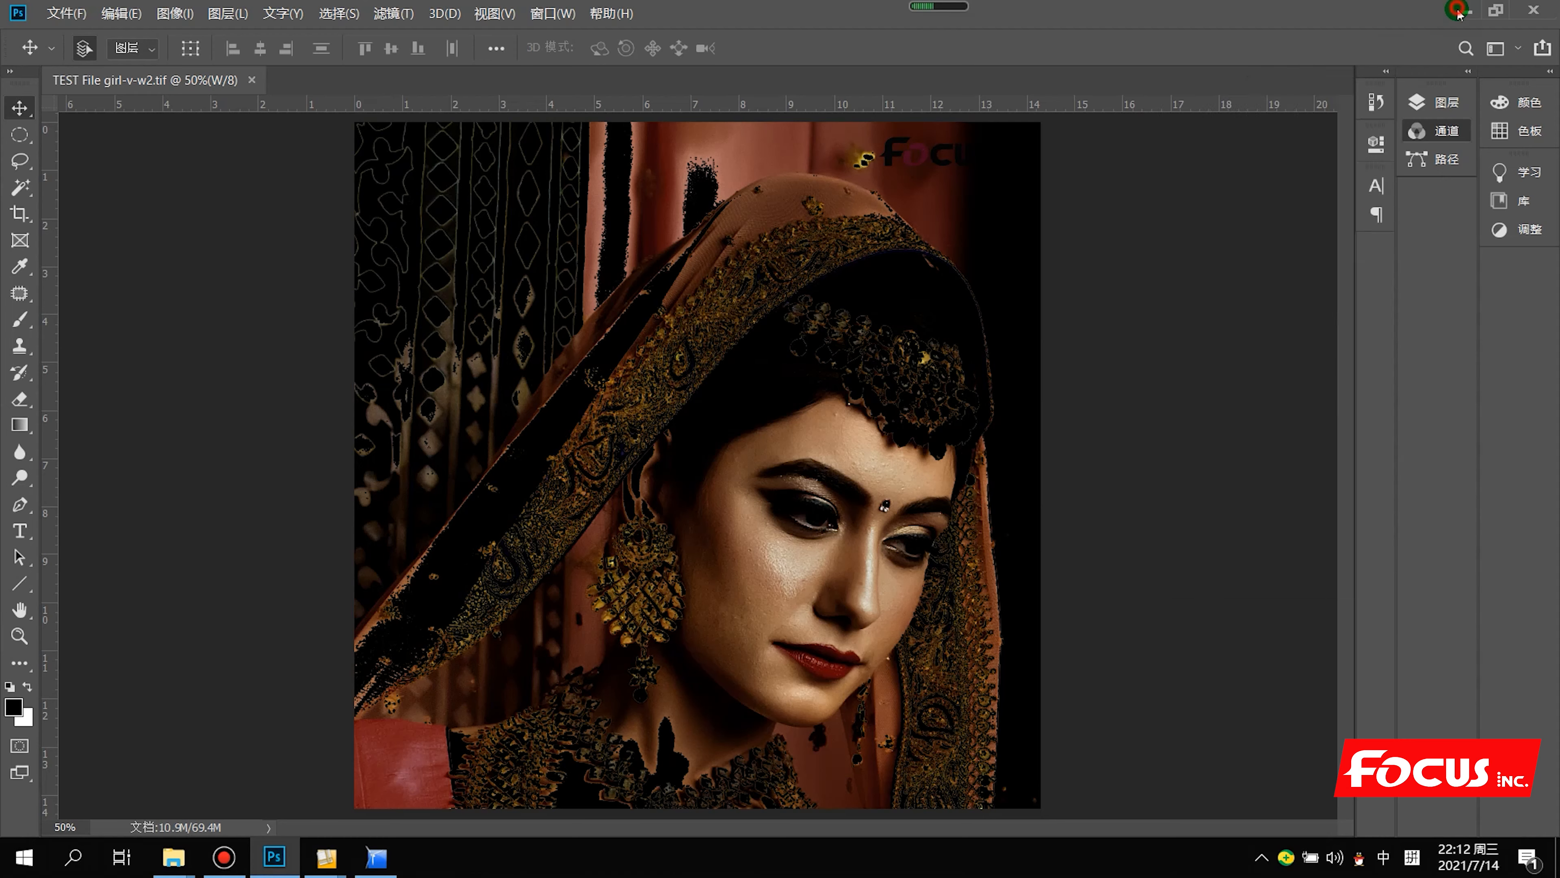
pyautogui.click(463, 476)
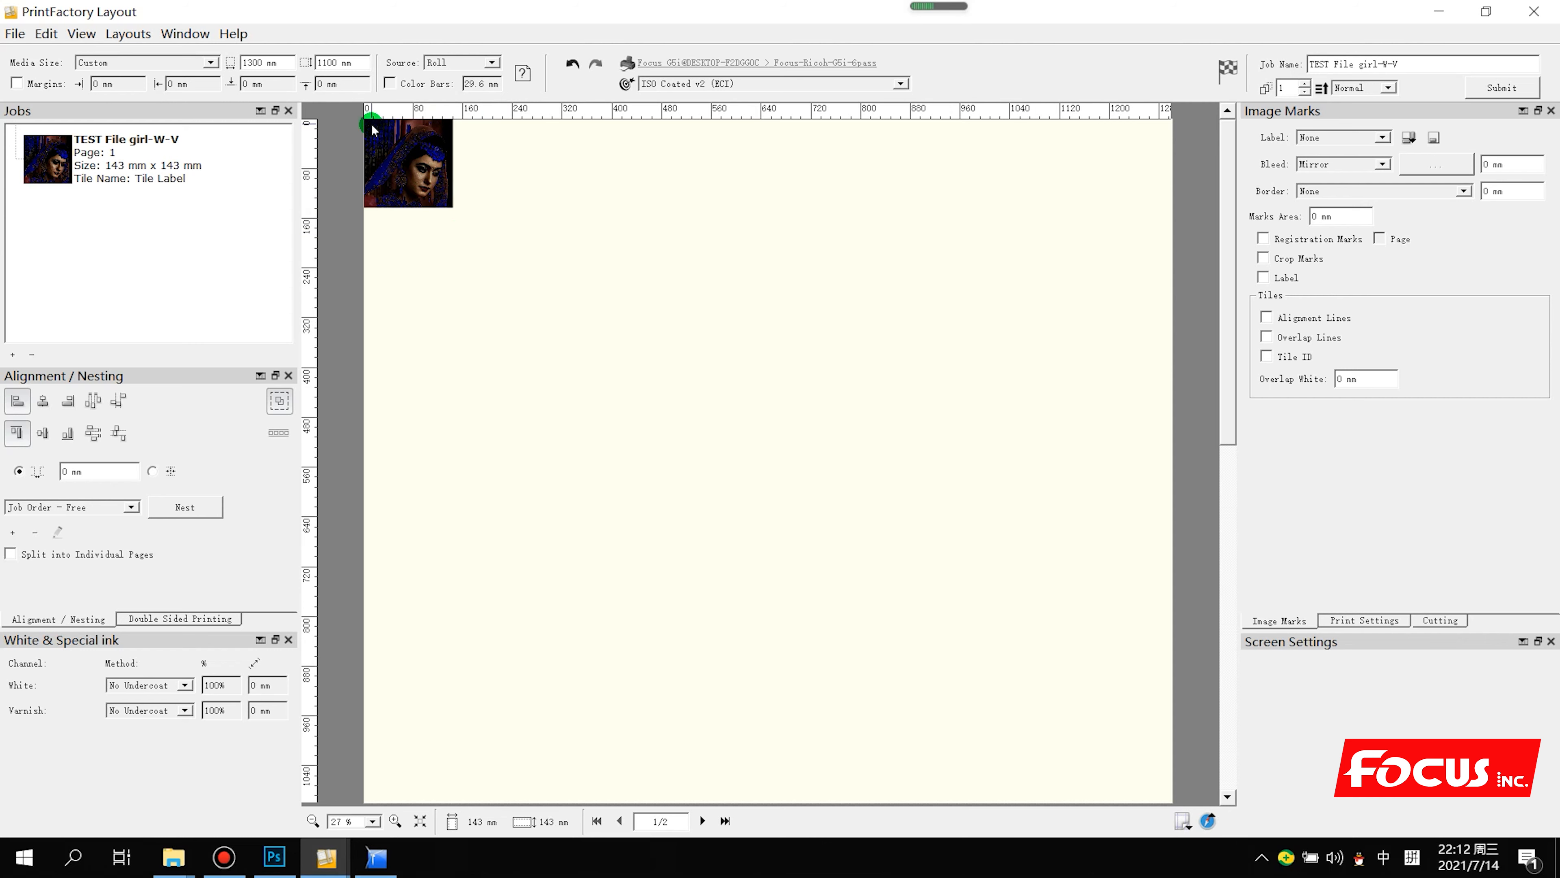
pyautogui.click(409, 171)
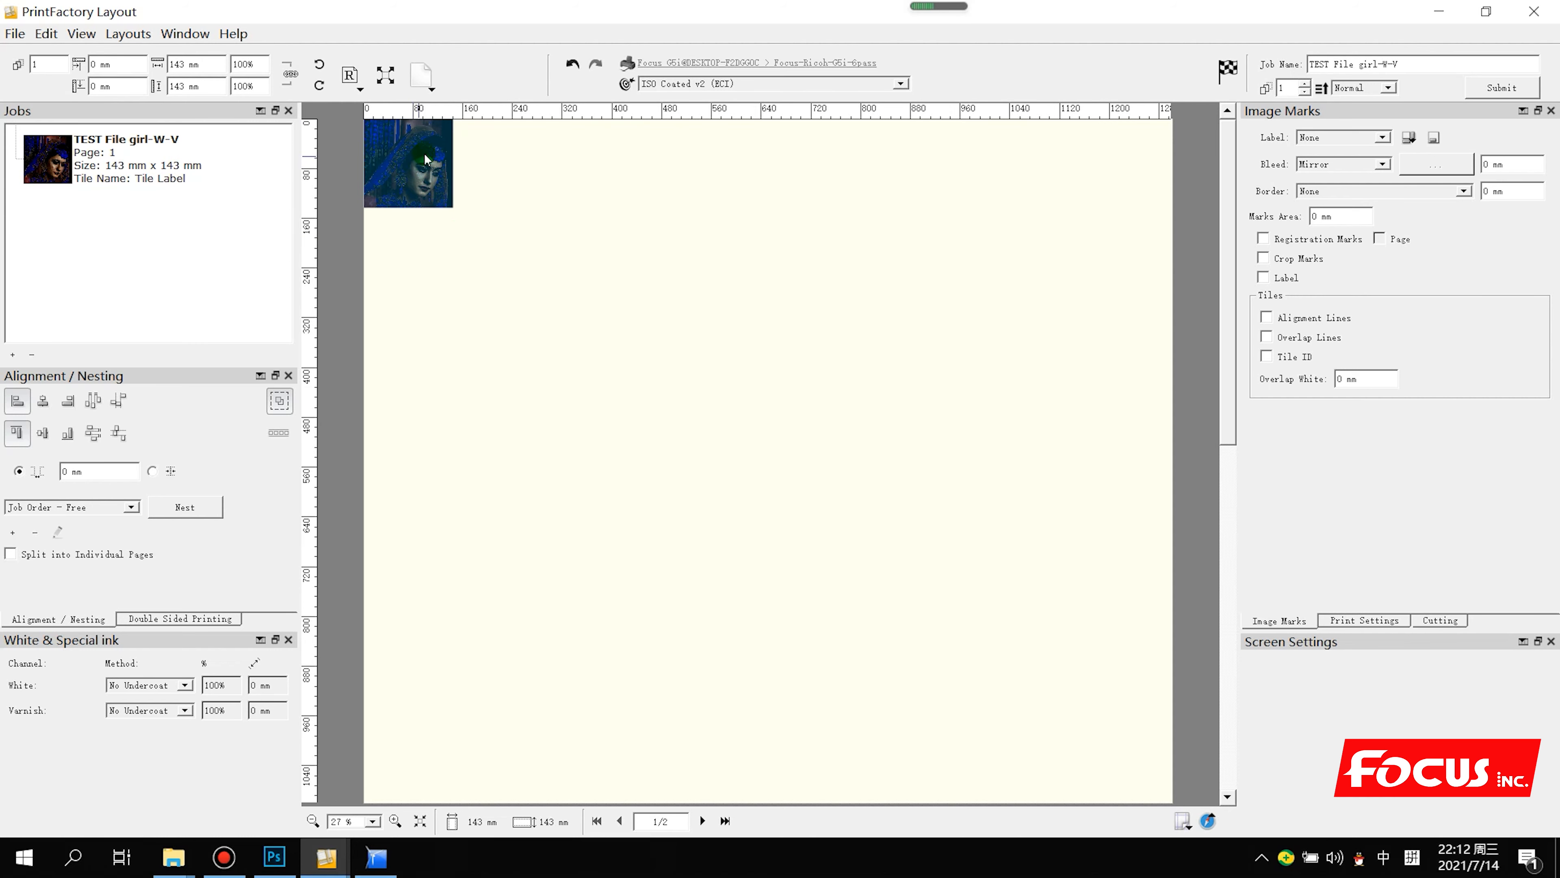
pyautogui.click(483, 186)
# Move the placed test image away from the sheet corner and reset its horizontal and vertical positions to 0 mm
pyautogui.click(409, 176)
pyautogui.moveTo(410, 178); pyautogui.dragTo(461, 220)
pyautogui.click(117, 69)
pyautogui.moveTo(113, 64); pyautogui.dragTo(81, 81)
pyautogui.write('0')
pyautogui.write('0')
# Resize the placed test image to 200 mm wide and 200 mm high
pyautogui.click(181, 69)
pyautogui.moveTo(189, 63); pyautogui.dragTo(105, 70)
pyautogui.click(555, 221)
pyautogui.click(402, 184)
pyautogui.doubleClick(188, 65)
pyautogui.click(274, 30)
pyautogui.click(240, 96)
pyautogui.click(210, 103)
pyautogui.click(500, 202)
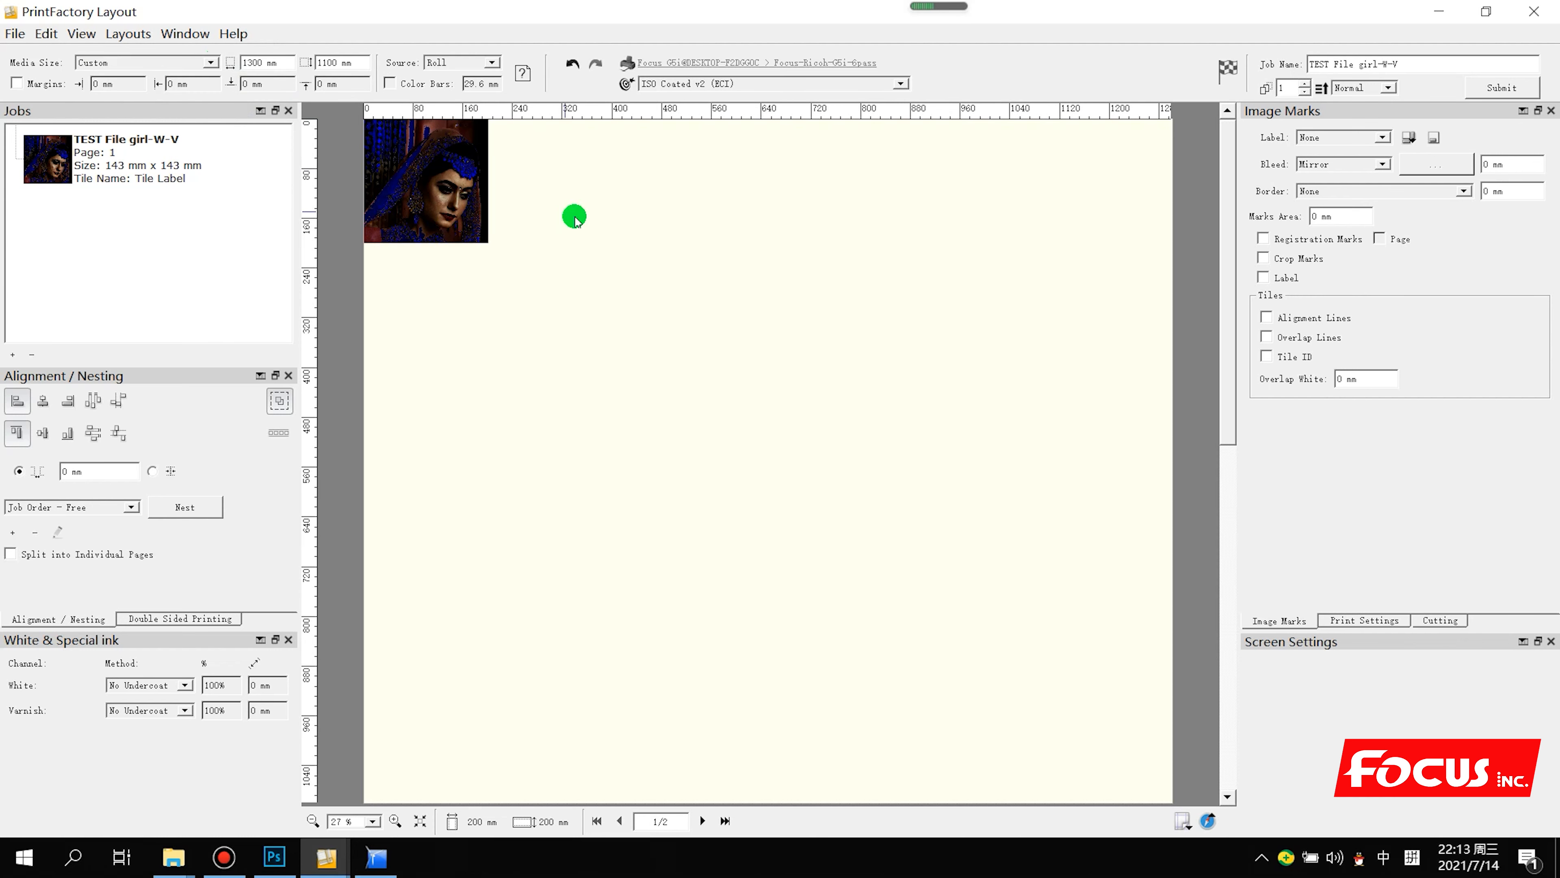
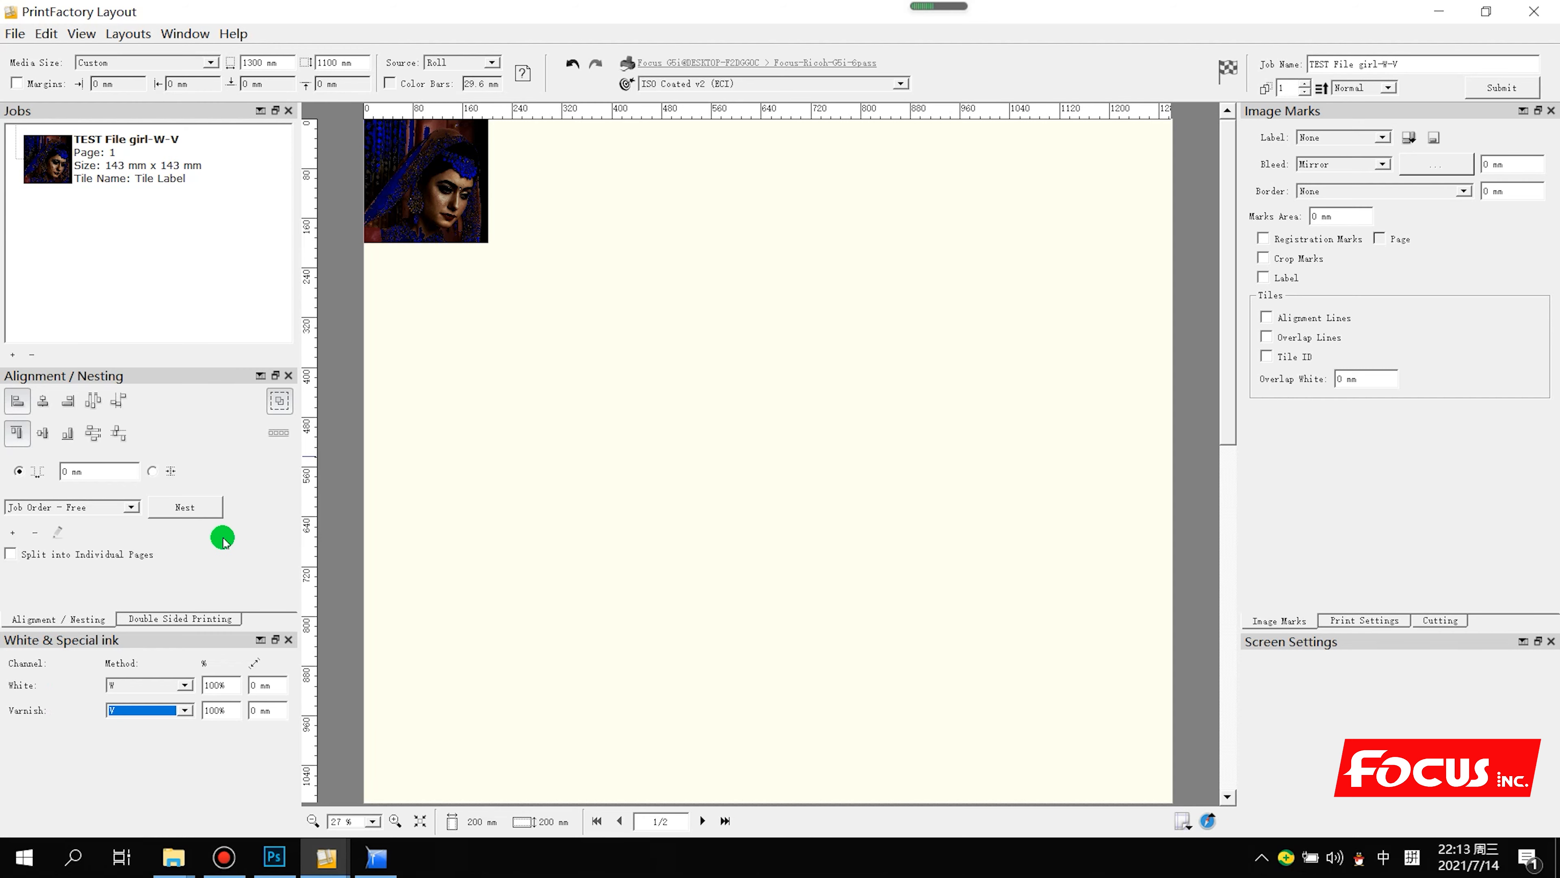
# Switch to Photoshop and check the W and V spot channels by toggling their visibility
pyautogui.click(276, 857)
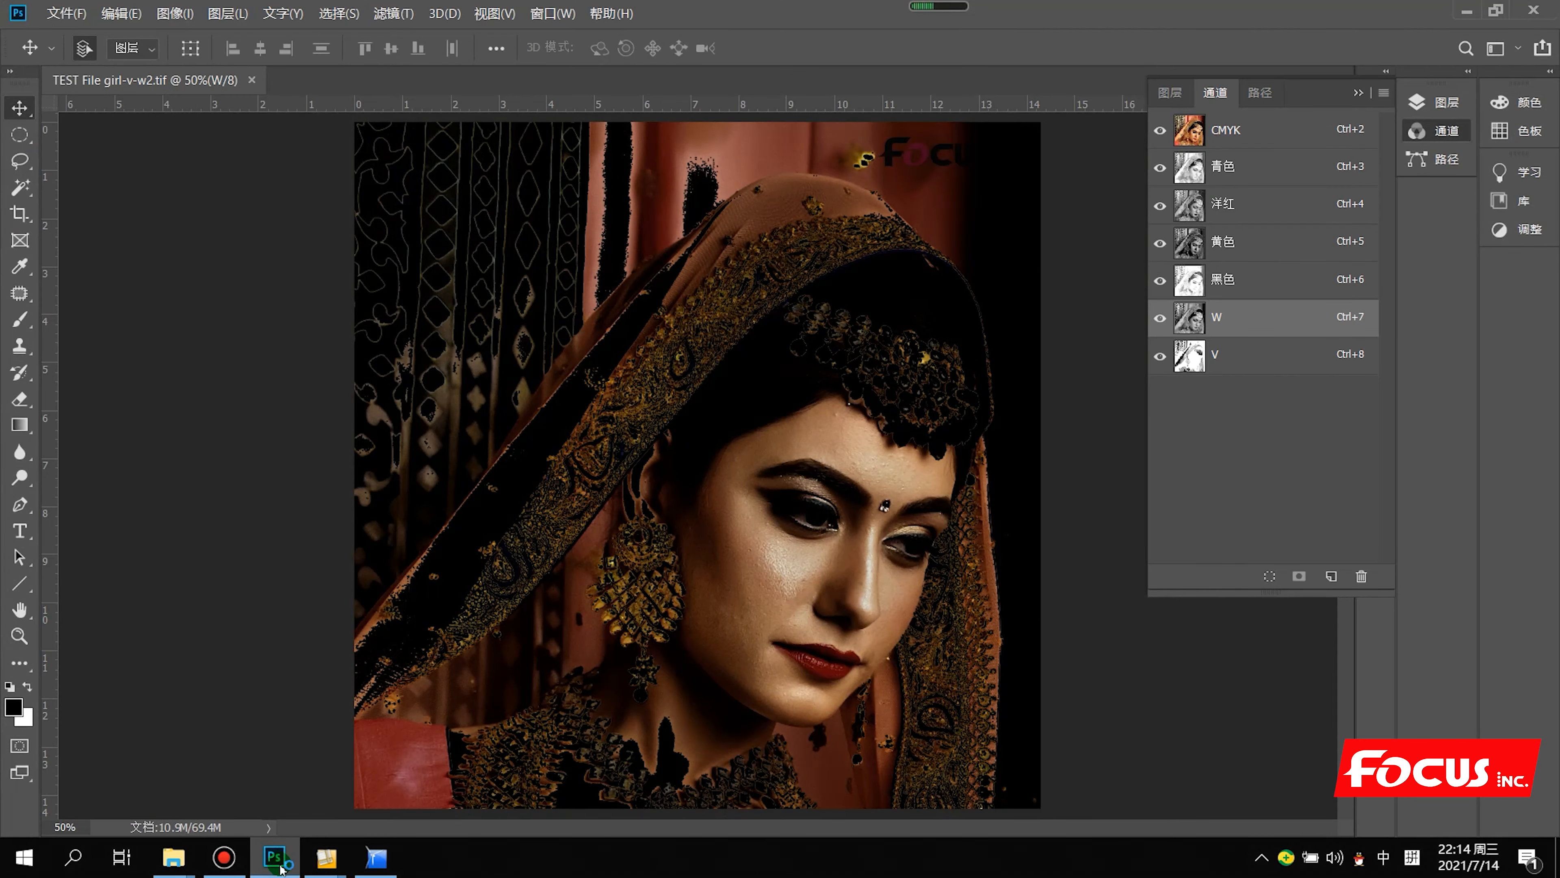
pyautogui.click(1159, 354)
pyautogui.click(1160, 318)
pyautogui.click(1160, 354)
pyautogui.click(1159, 318)
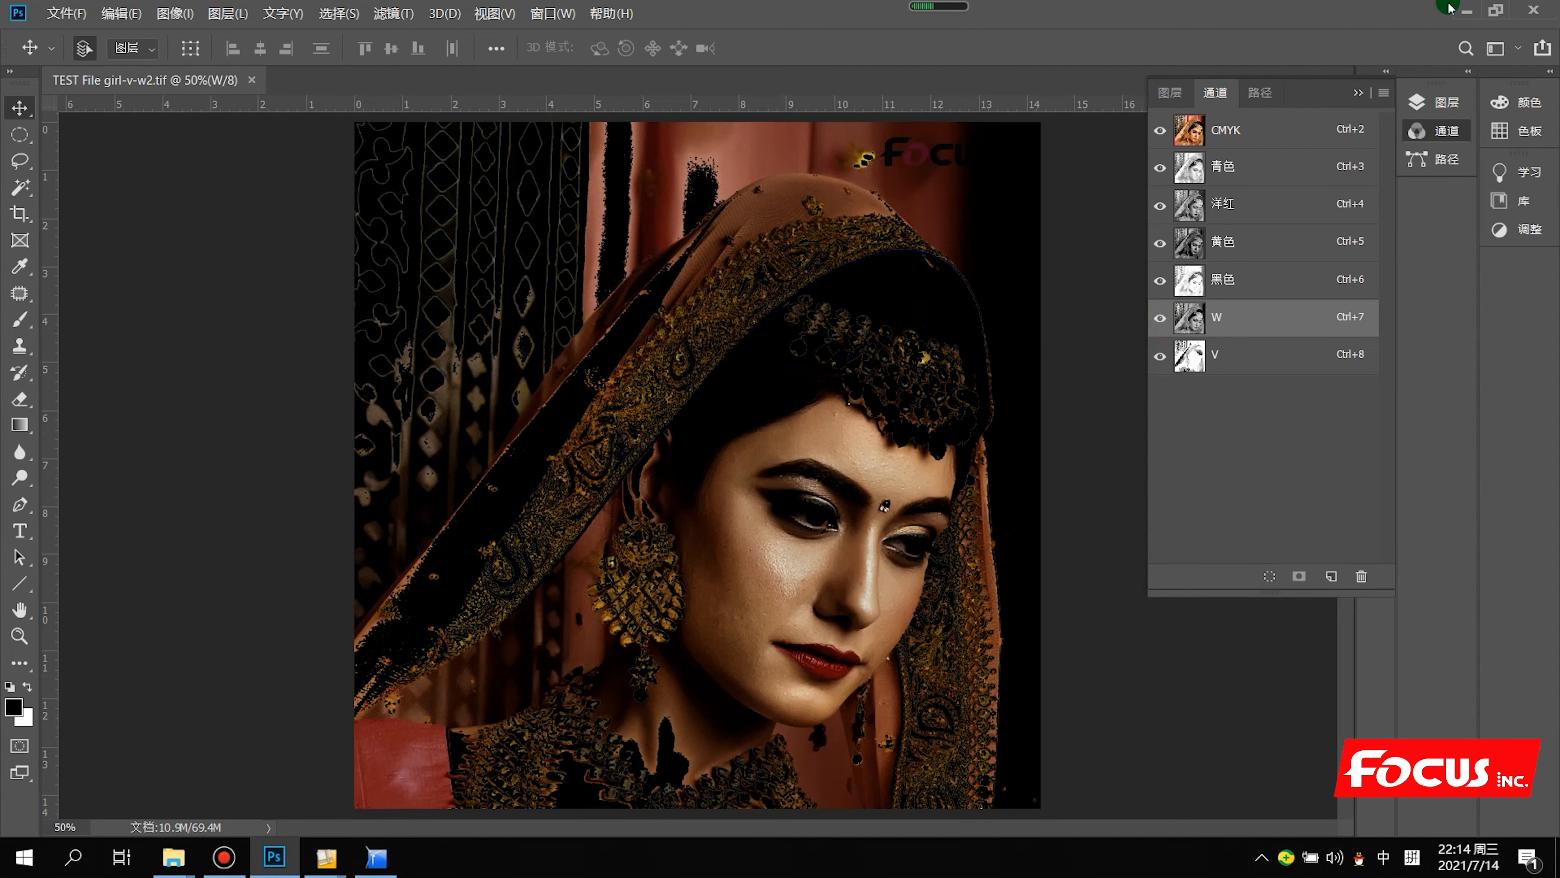
# Switch to PrintFactory Layout and try the Under Color, Under White and Inv. Density methods for the white ink
pyautogui.click(327, 857)
pyautogui.click(143, 684)
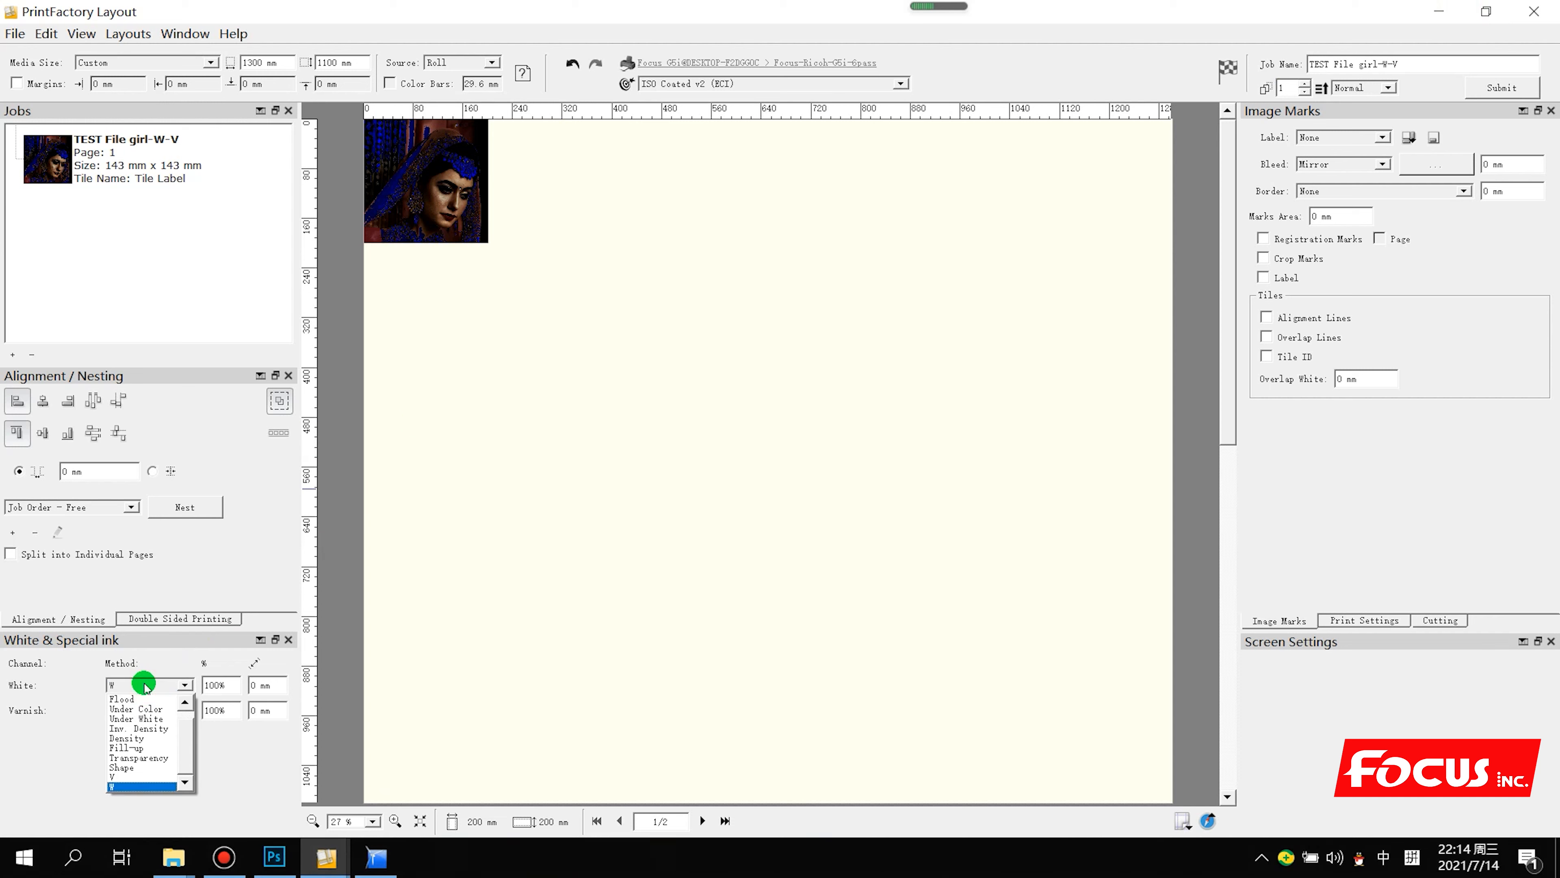
pyautogui.click(145, 709)
pyautogui.click(147, 684)
pyautogui.click(148, 718)
pyautogui.click(146, 684)
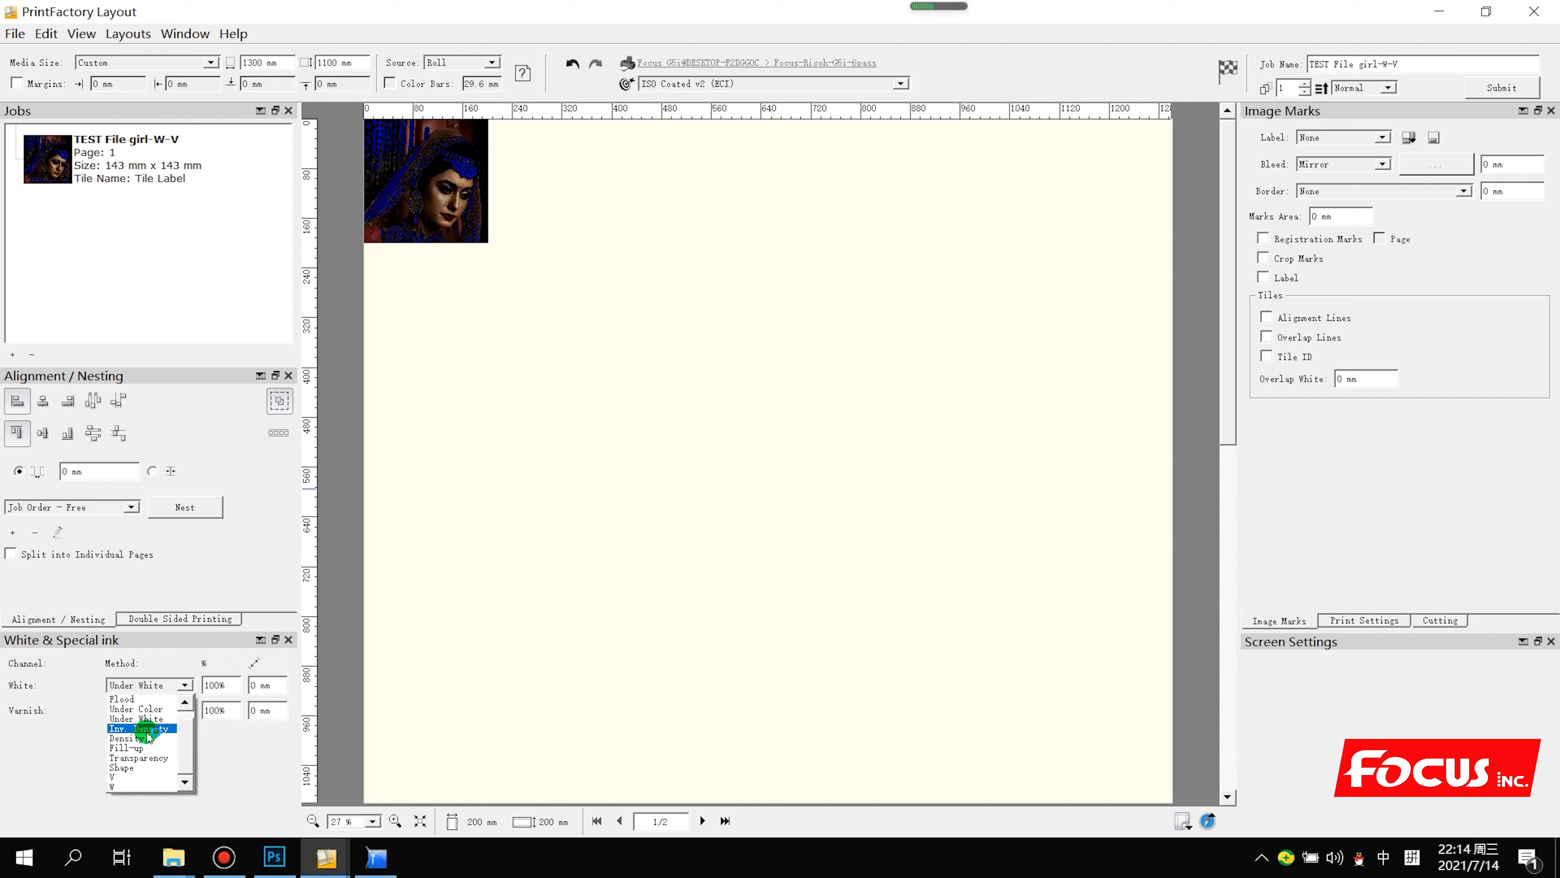
pyautogui.click(146, 729)
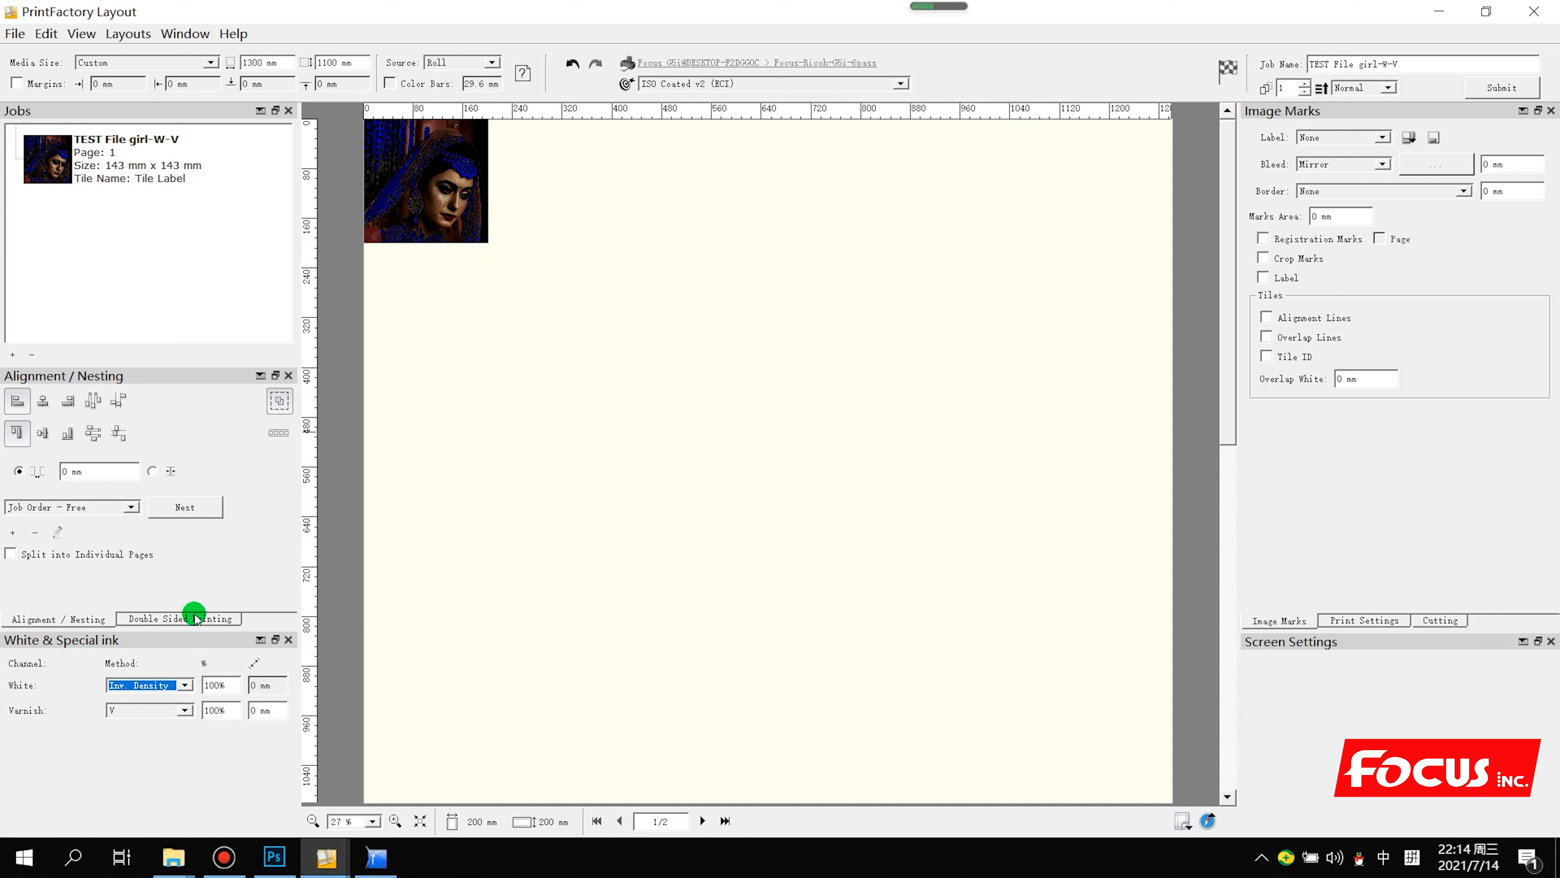
# Try Under Color for the white ink again, and set its method to the W channel
pyautogui.click(150, 684)
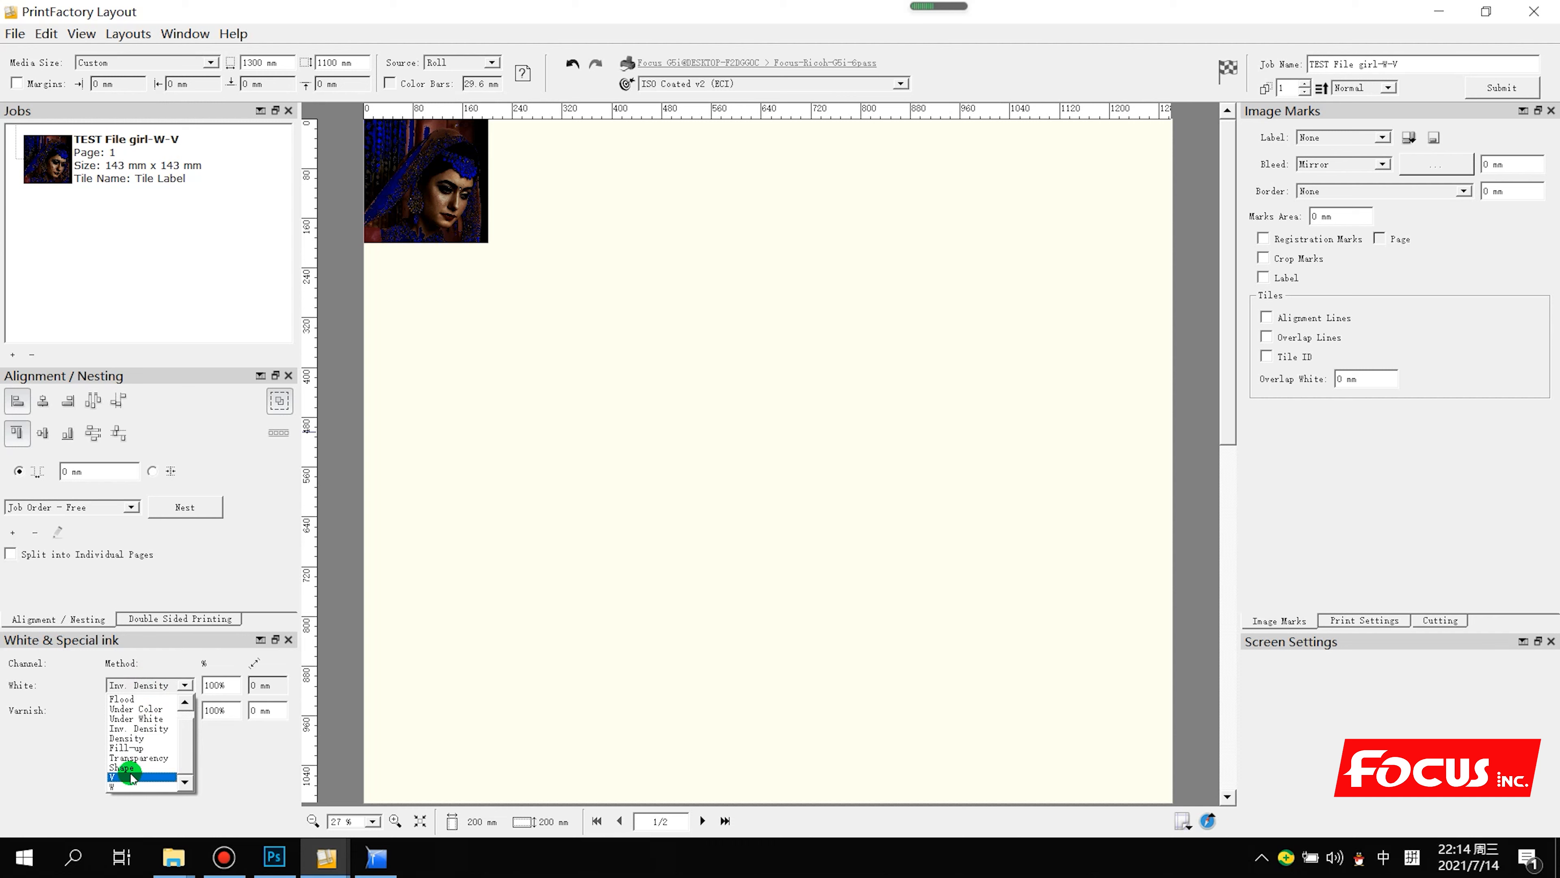
pyautogui.click(141, 710)
pyautogui.click(152, 685)
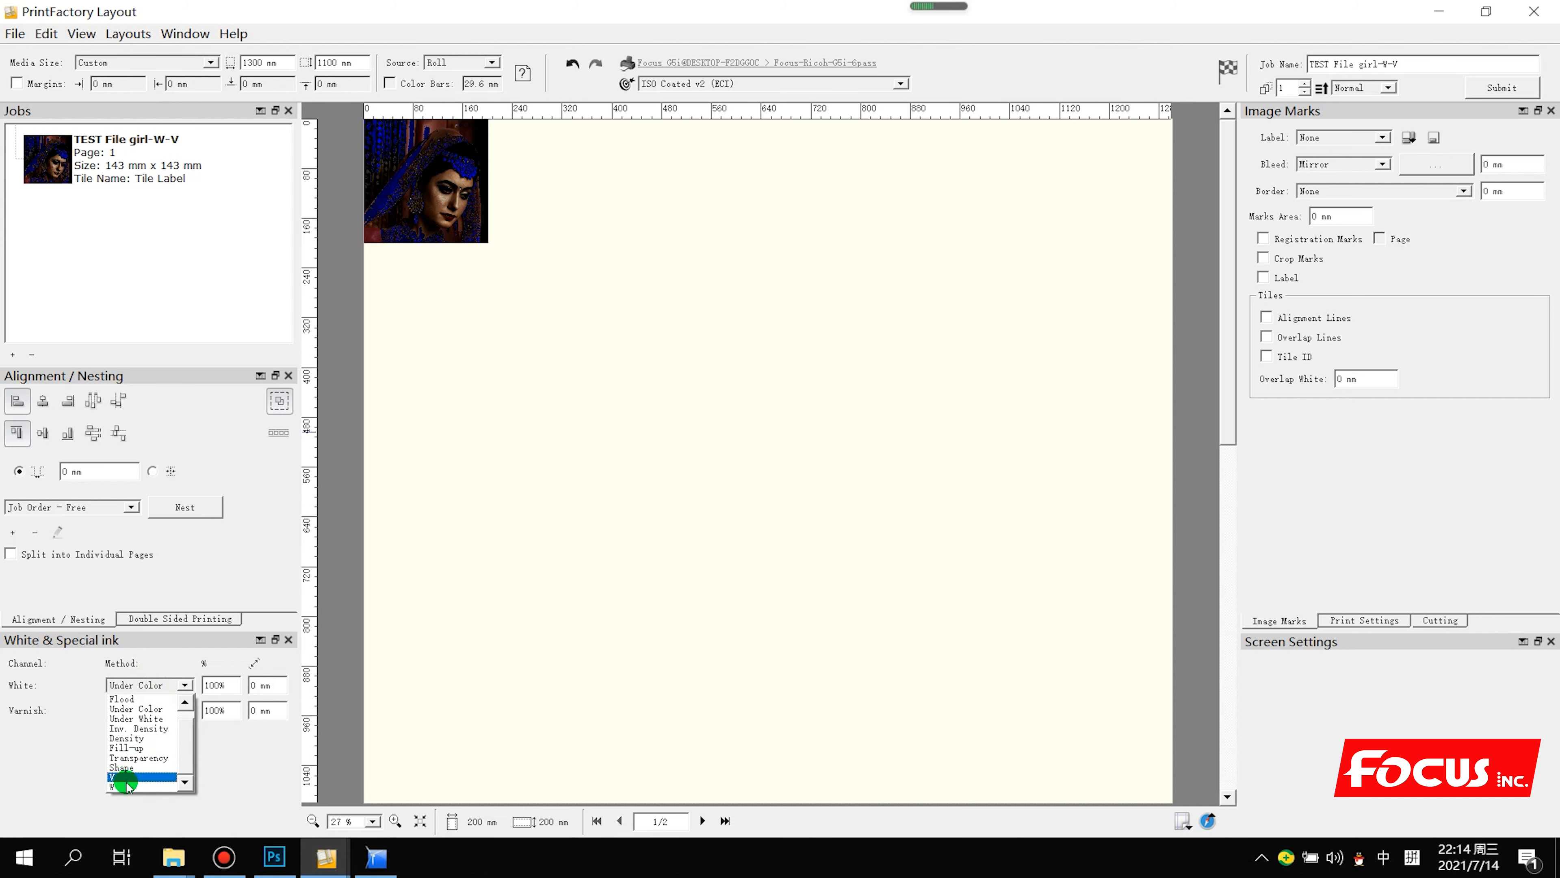
pyautogui.click(126, 786)
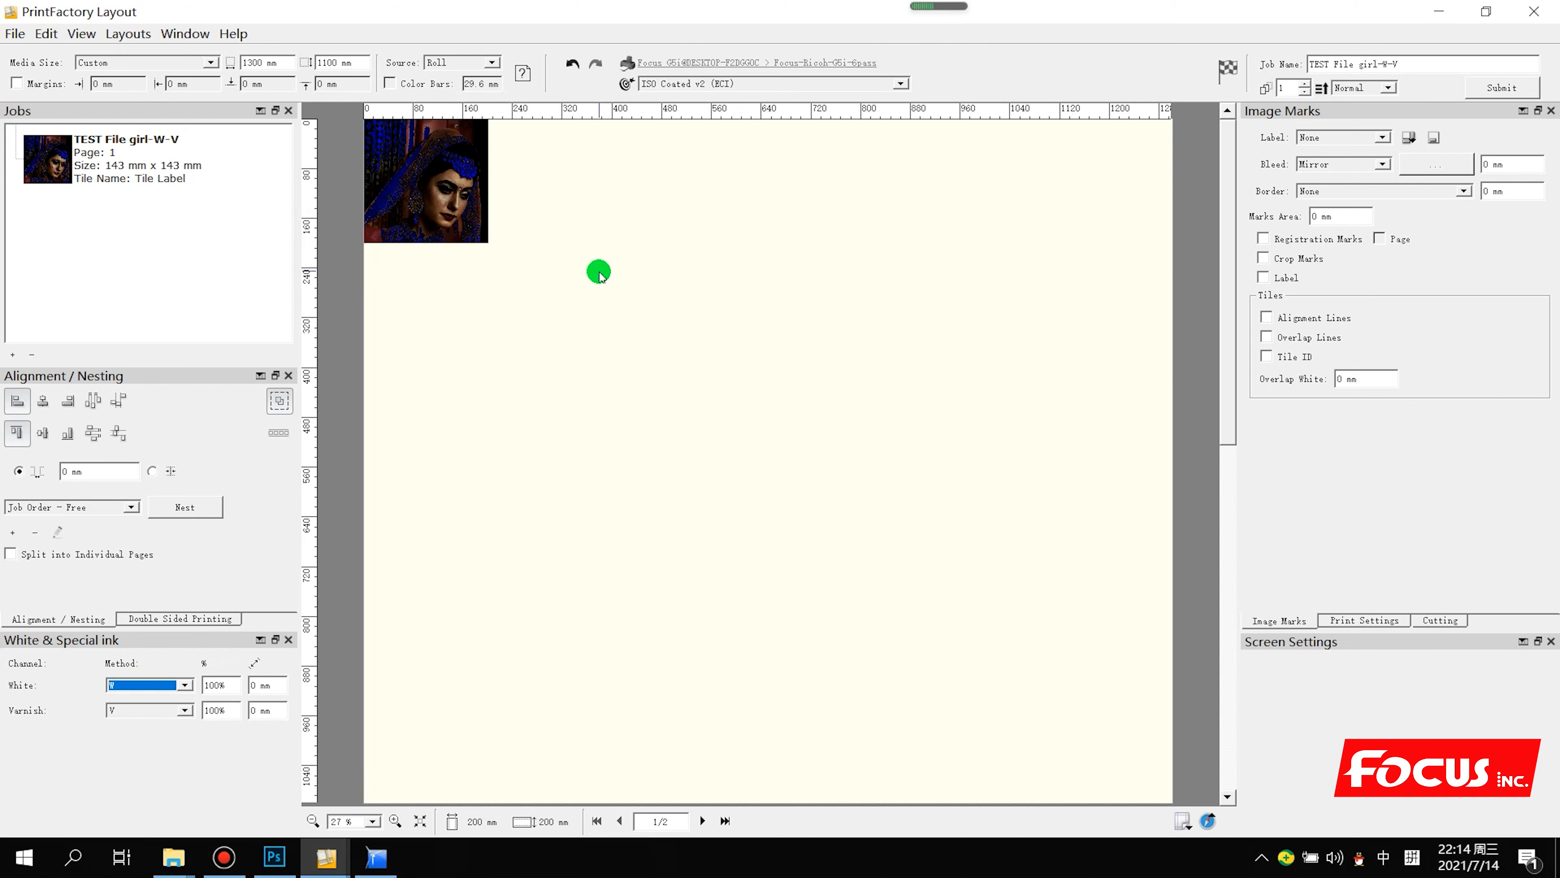
# Switch to Photoshop to check the test image's W and V spot channels, and return to PrintFactory Layout
pyautogui.click(283, 864)
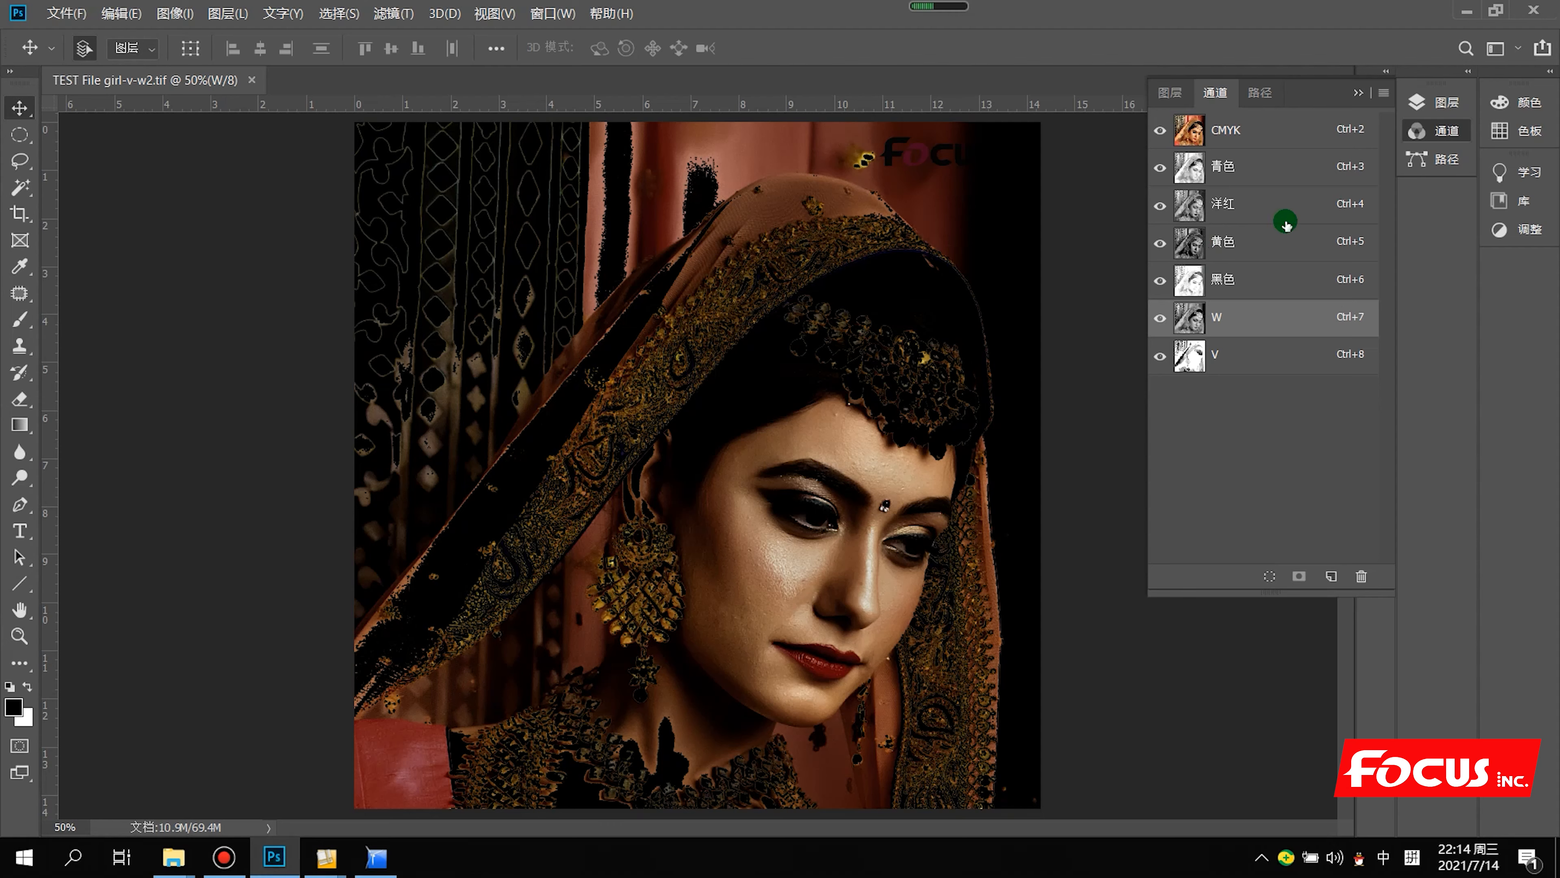
pyautogui.click(1466, 11)
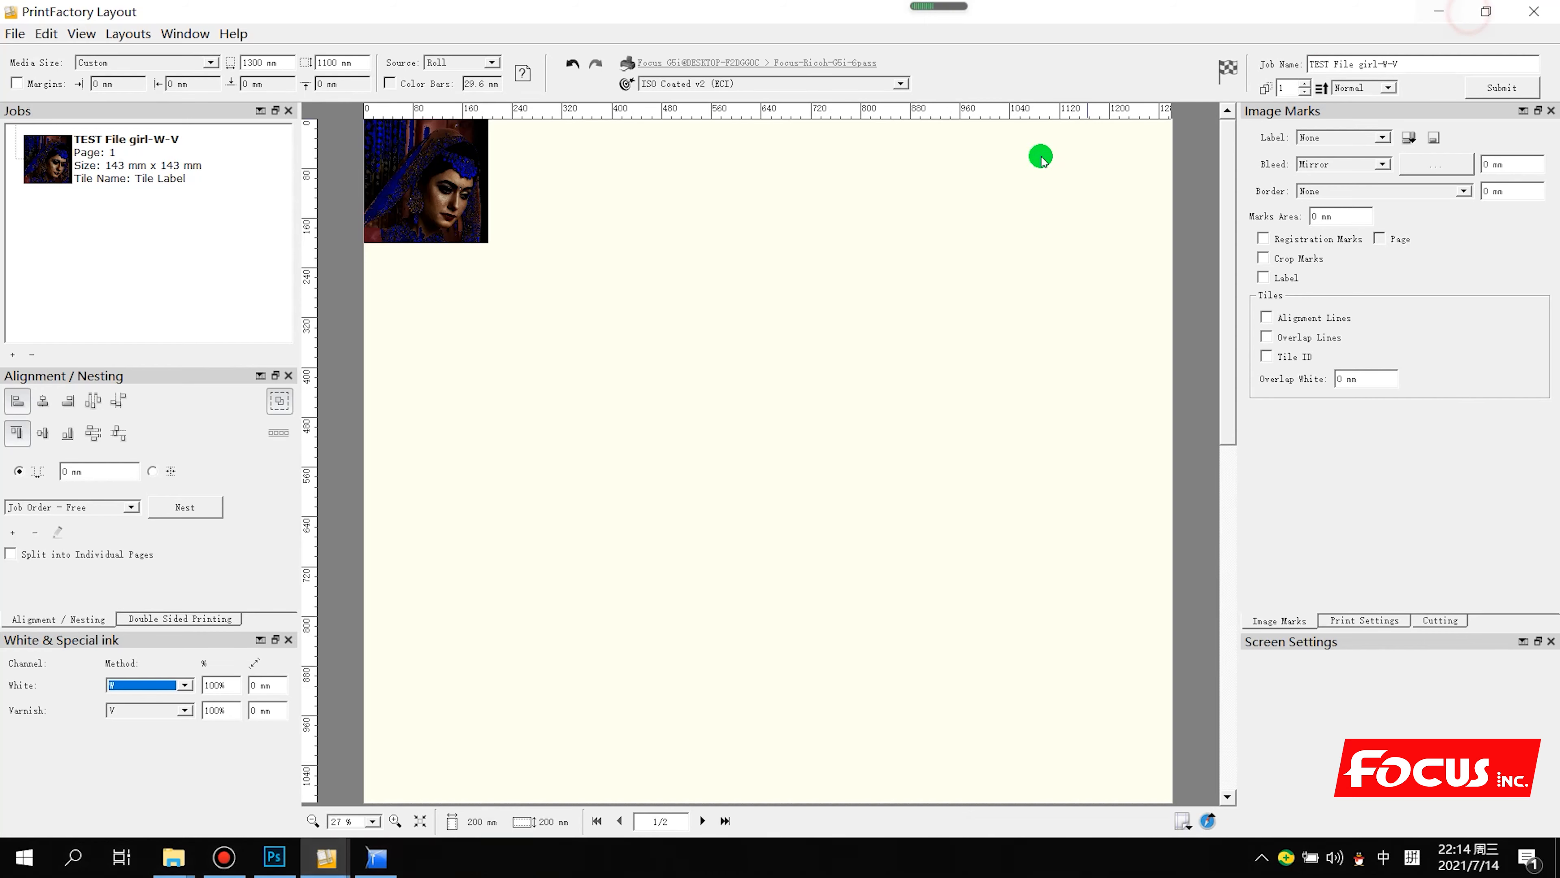
# Set the placed image's bleed, border and marks area to 0.1 mm and submit the job
pyautogui.click(467, 206)
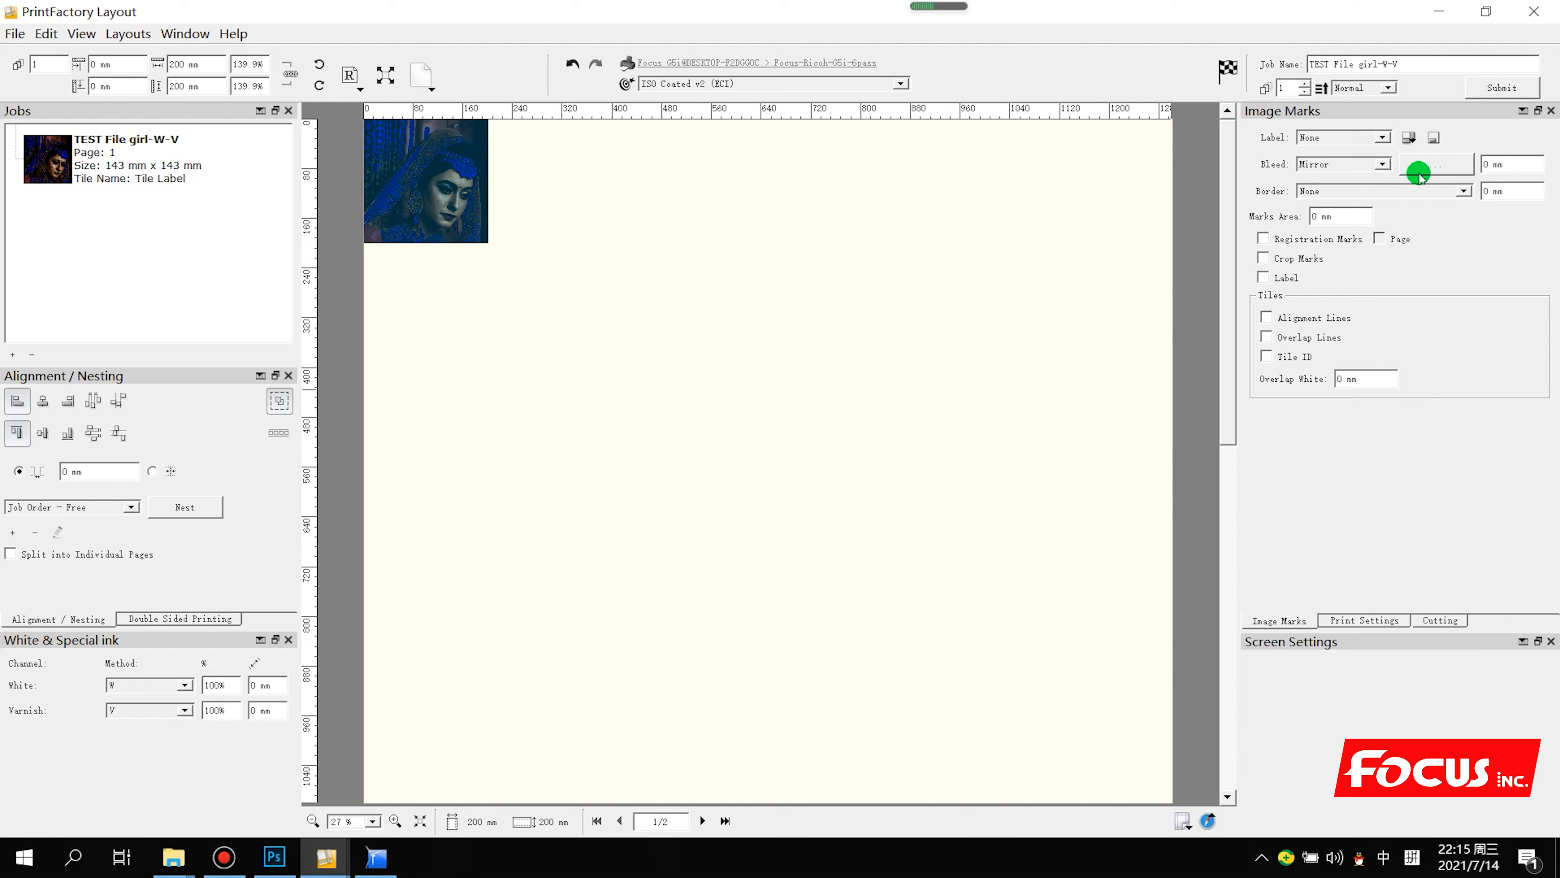
pyautogui.doubleClick(1485, 163)
pyautogui.doubleClick(1489, 190)
pyautogui.doubleClick(1489, 161)
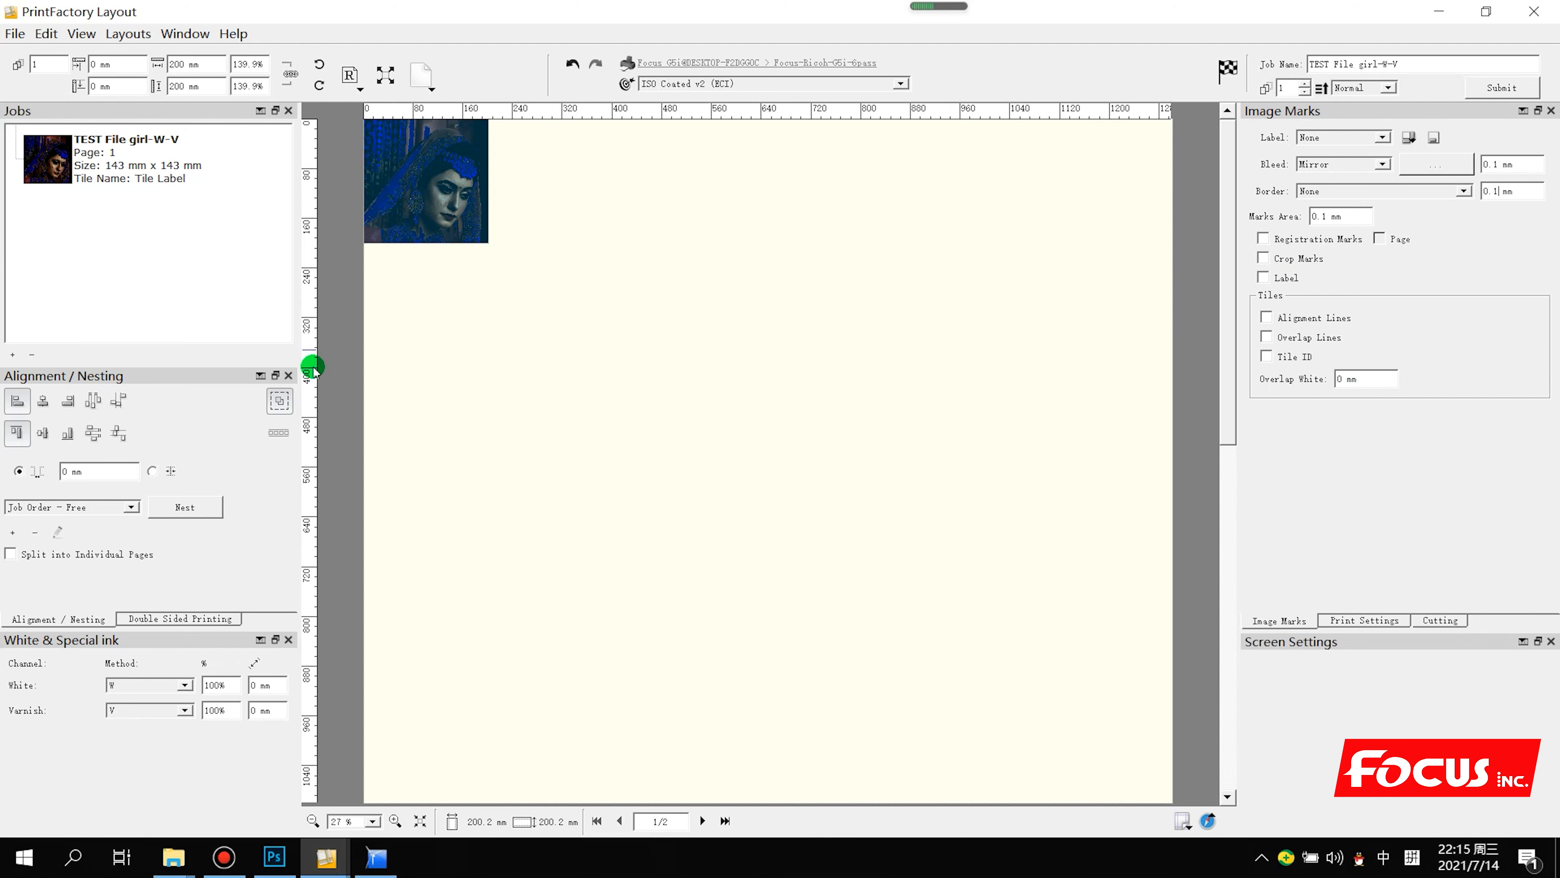
pyautogui.click(1503, 87)
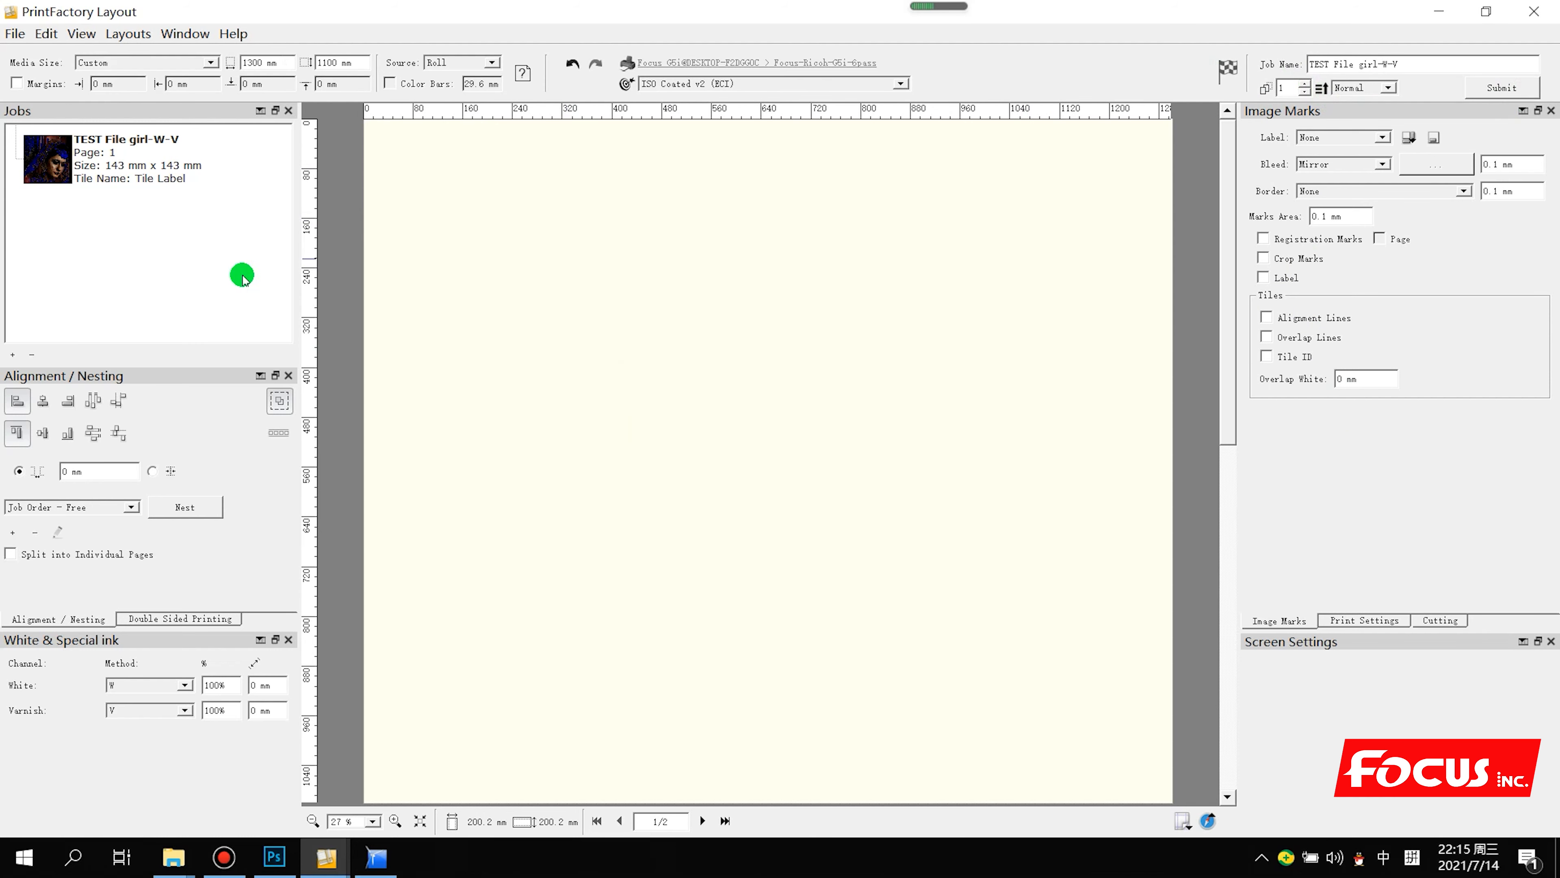
# Switch to PrintFactory RIP, show the Hard_UV_Ink_Xyu group's jobs, and widen the Processing and Print columns
pyautogui.click(381, 871)
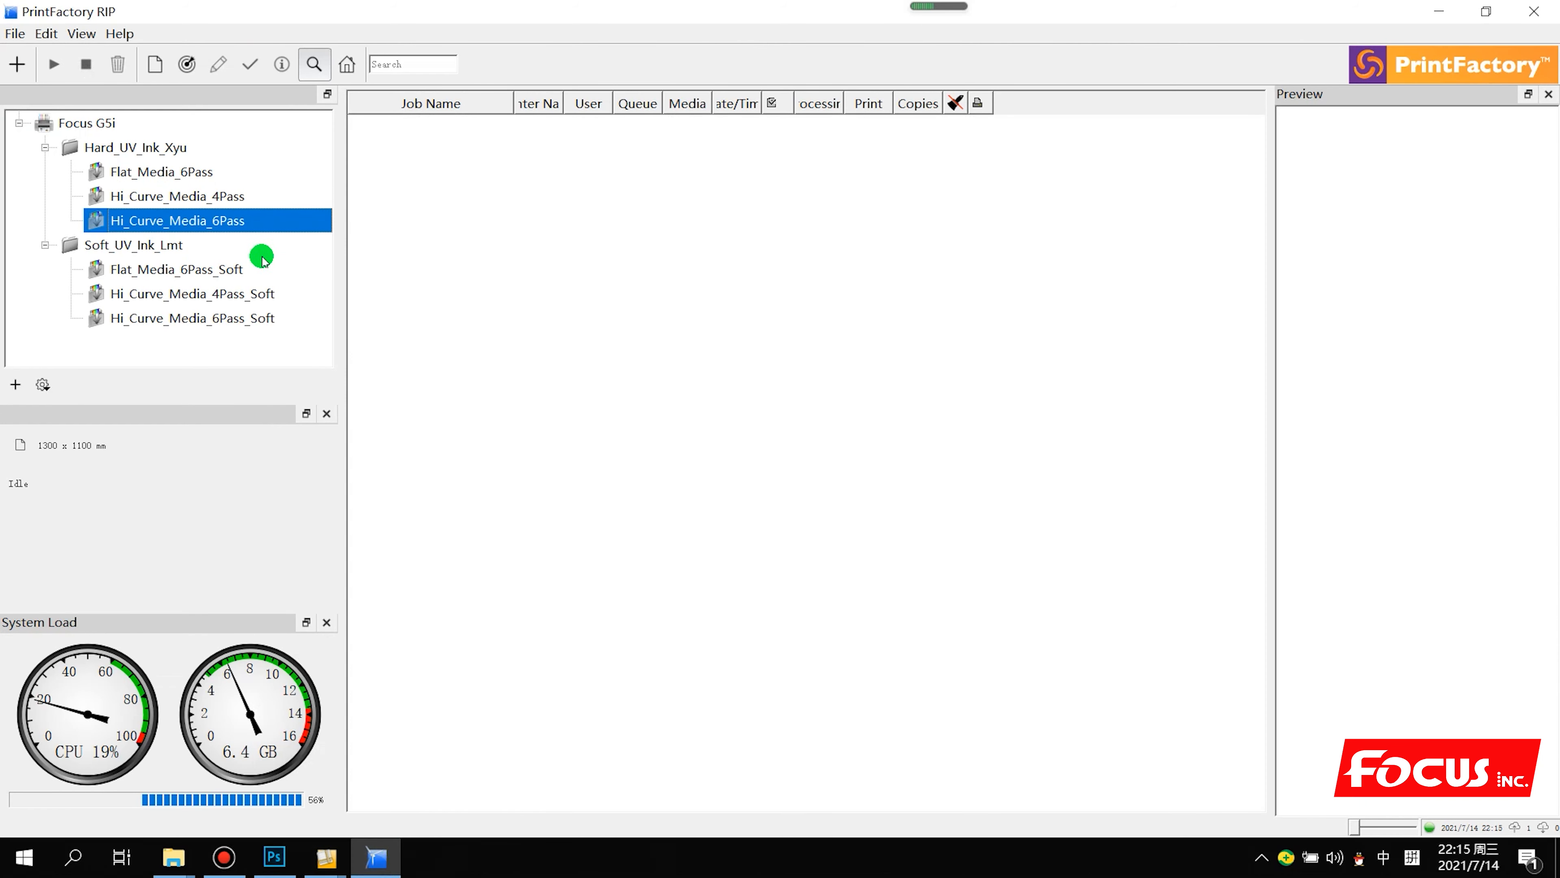
pyautogui.click(212, 175)
pyautogui.click(191, 148)
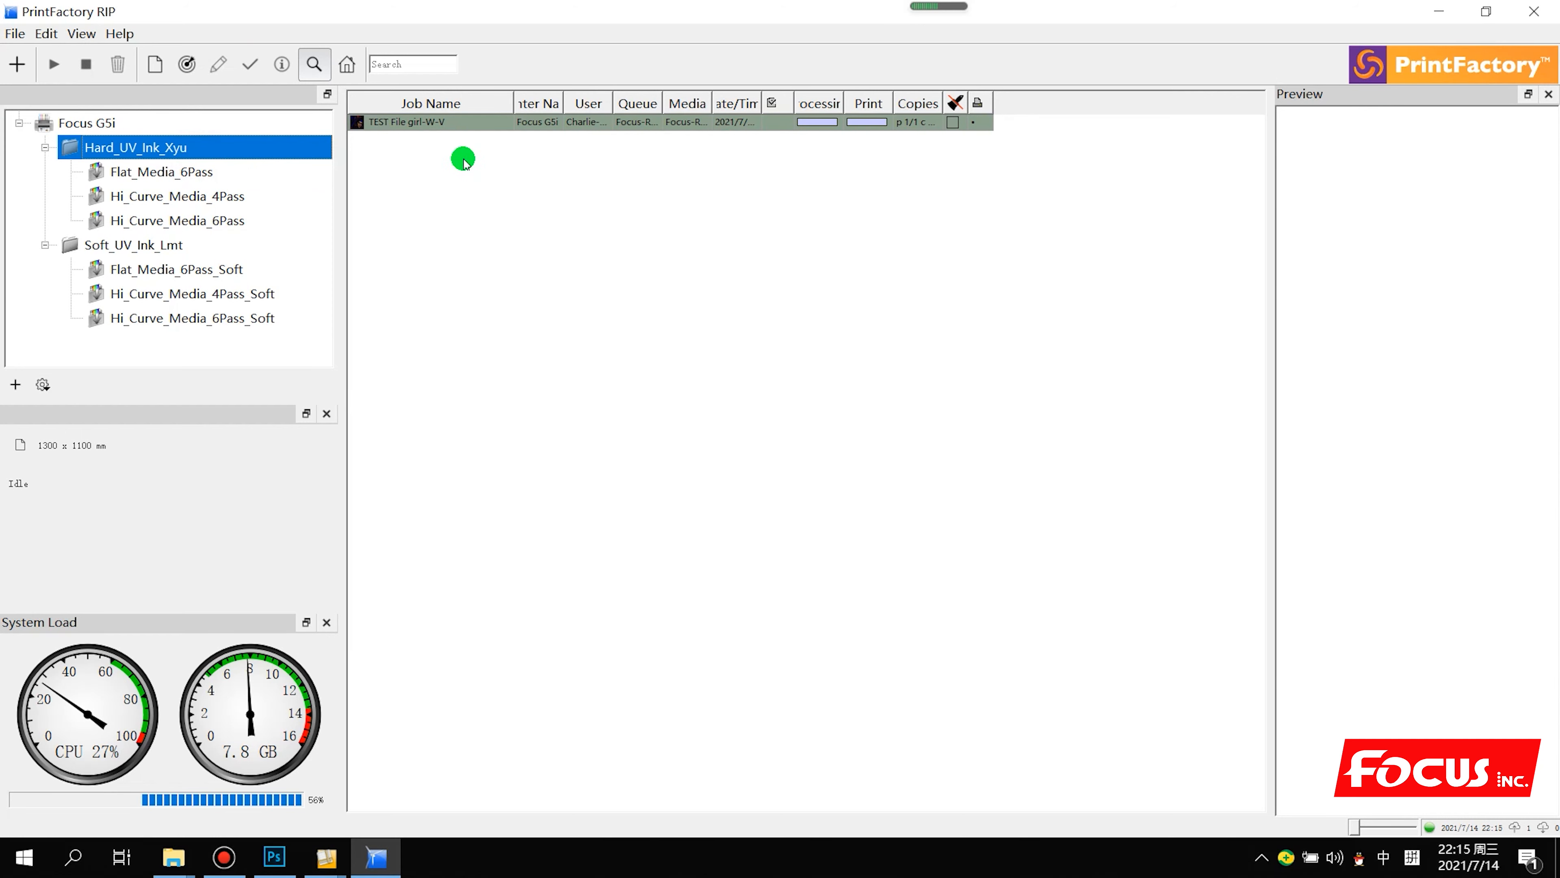
pyautogui.moveTo(845, 99); pyautogui.dragTo(1032, 104)
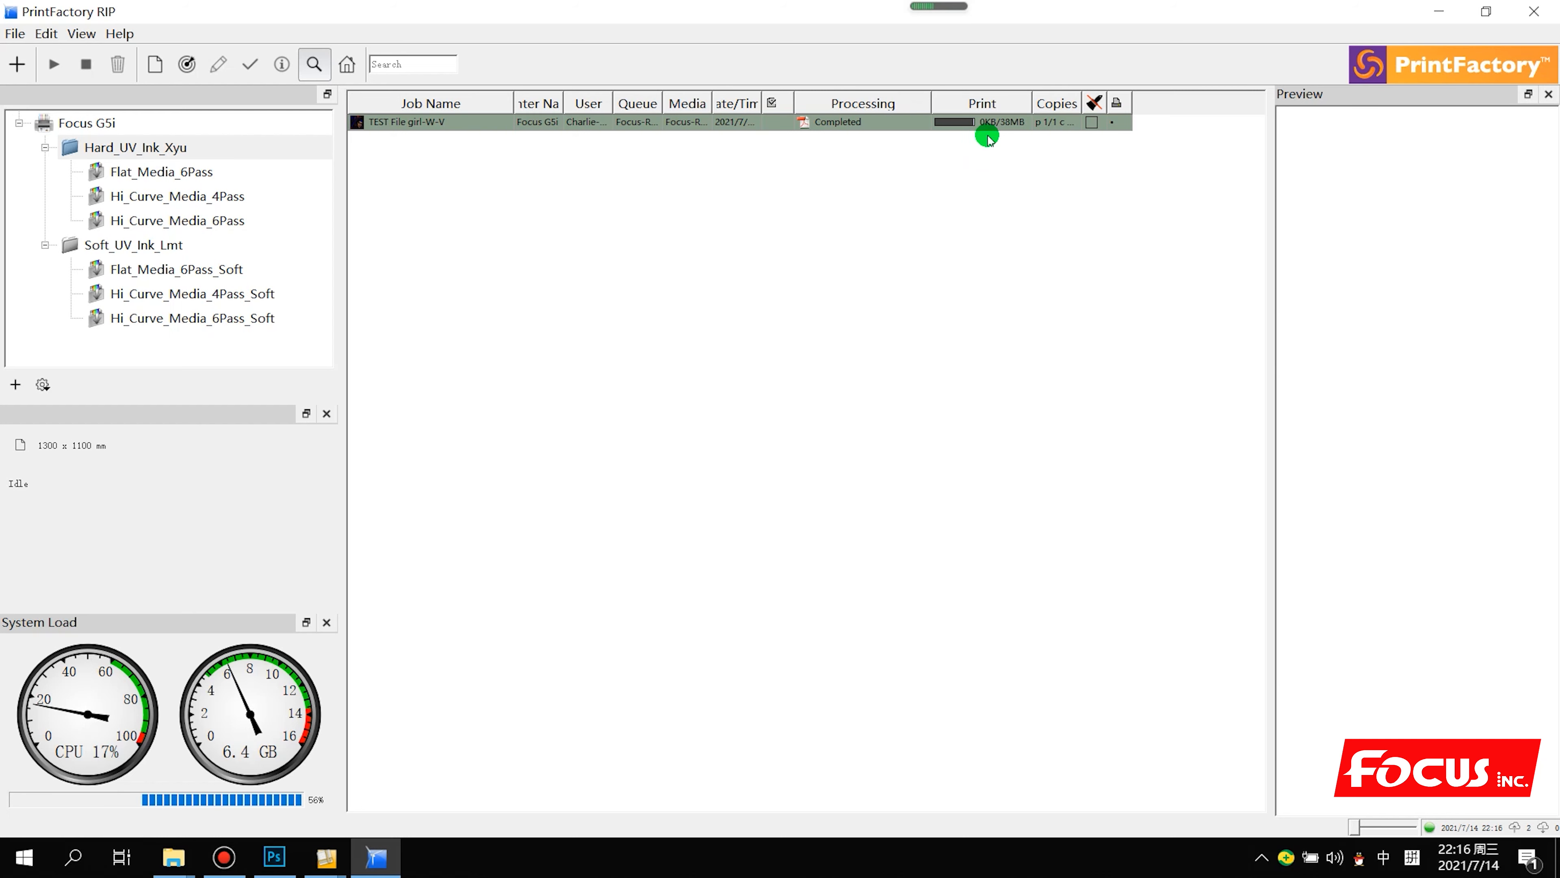
# Examine the commands available for the TEST File girl-W-V job in the job list
pyautogui.click(992, 131)
pyautogui.rightClick(993, 126)
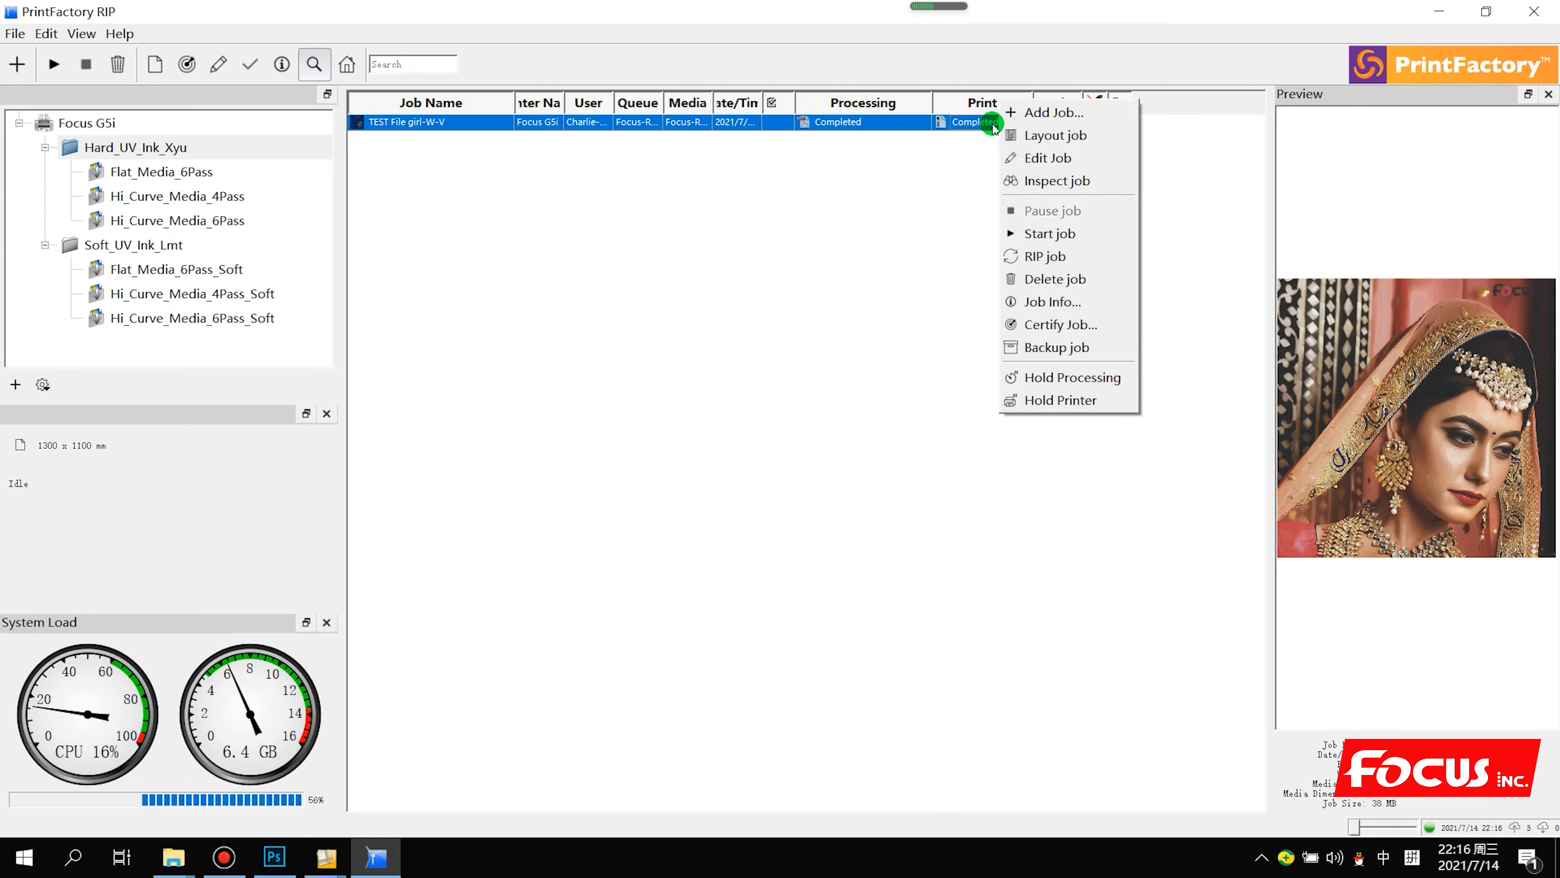
pyautogui.click(861, 303)
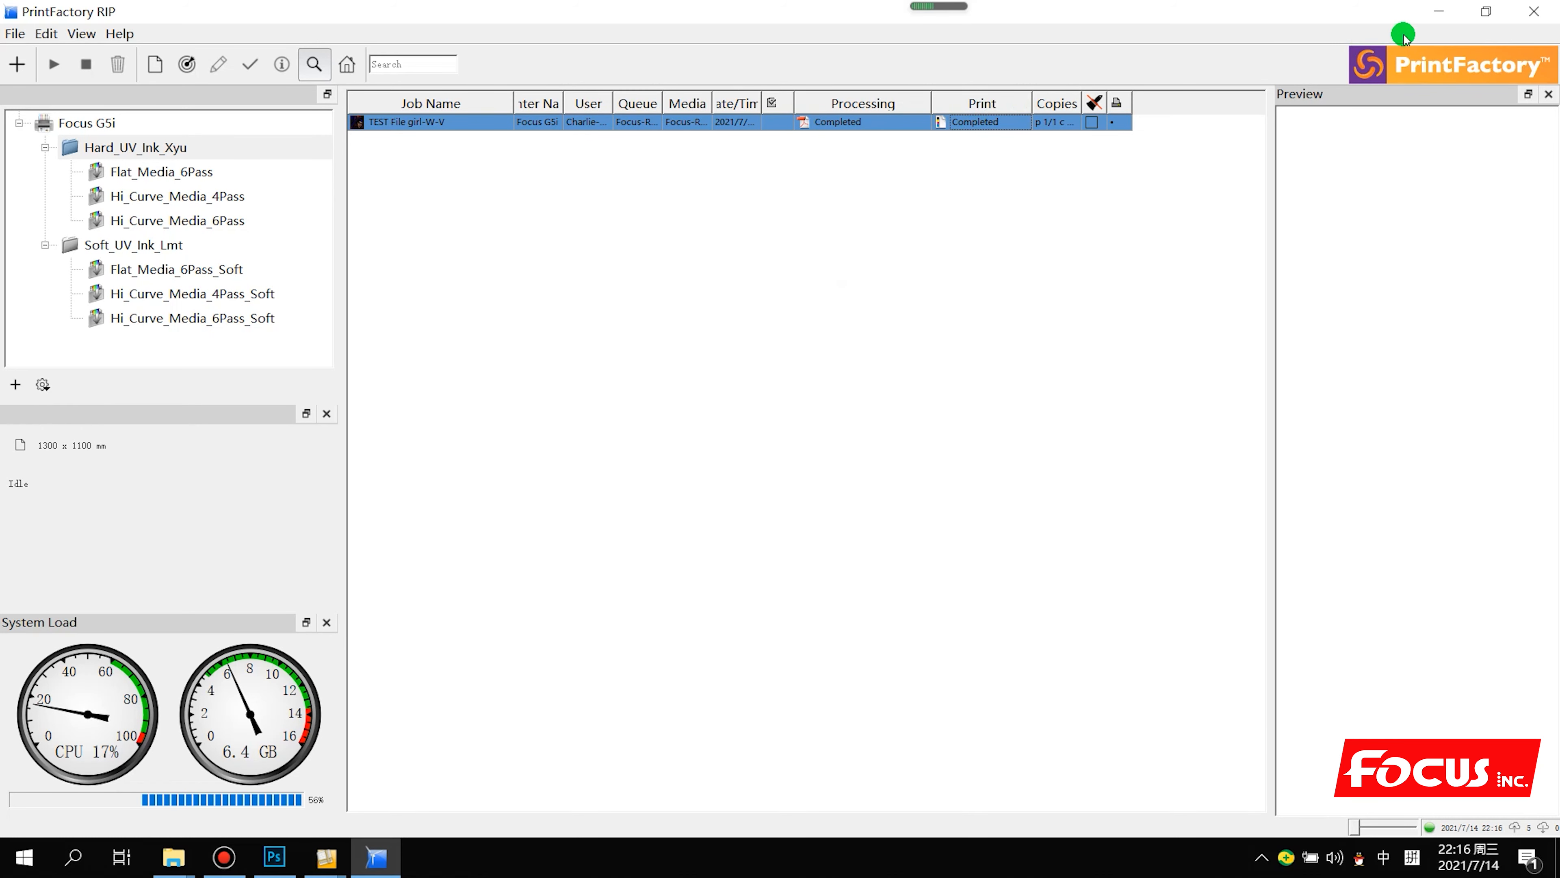
pyautogui.rightClick(689, 126)
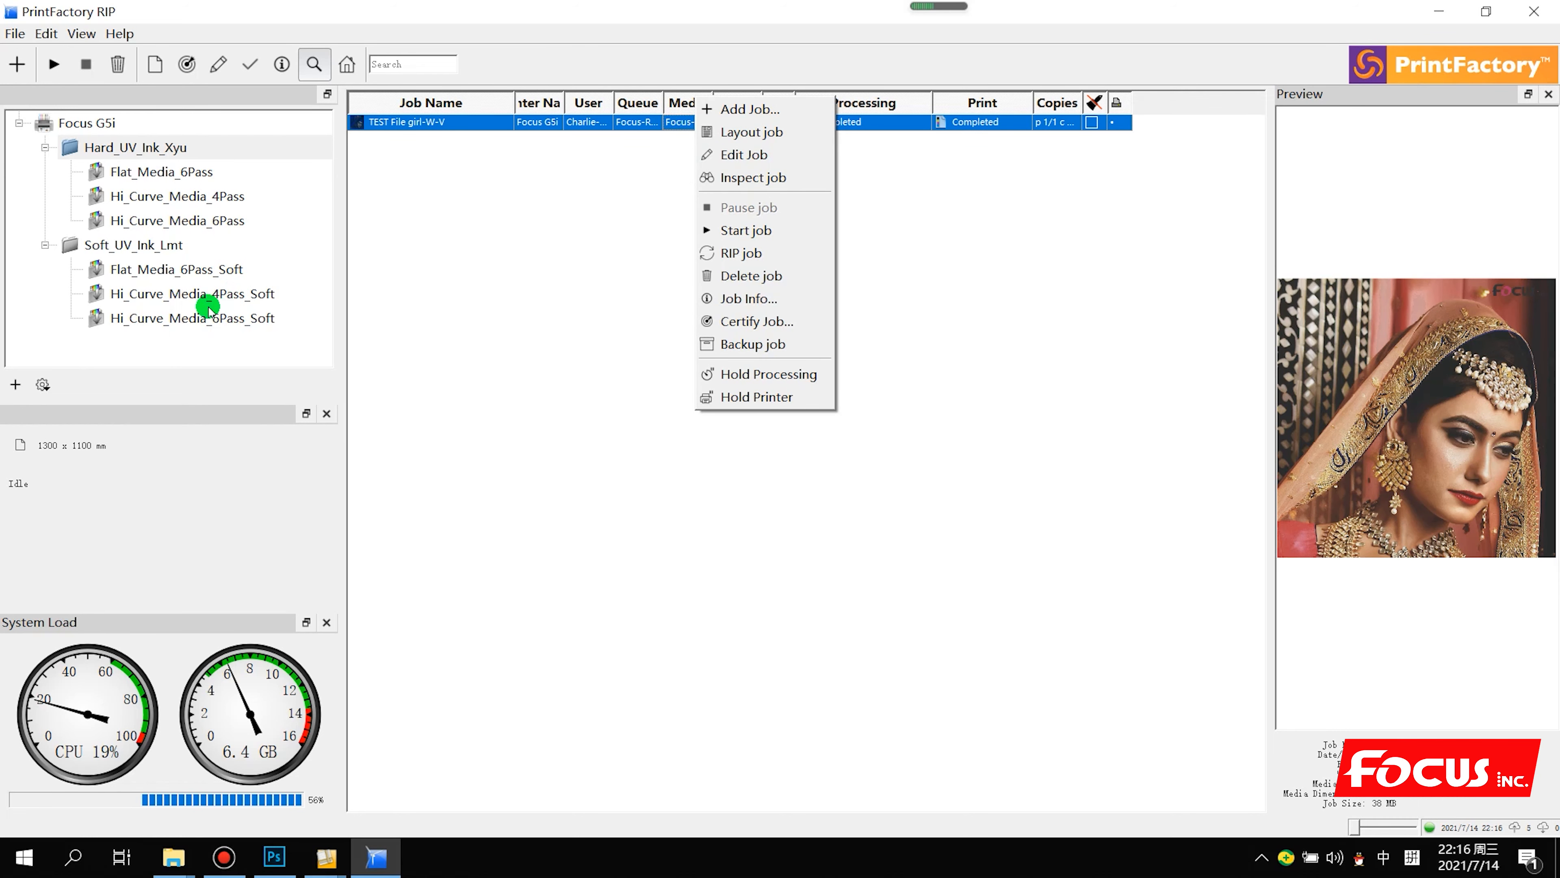
# Open the output folder of the Hard_UV_Ink_Xyu group, check the generated TEST File girl-W-V print files, and close it
pyautogui.click(188, 150)
pyautogui.rightClick(190, 153)
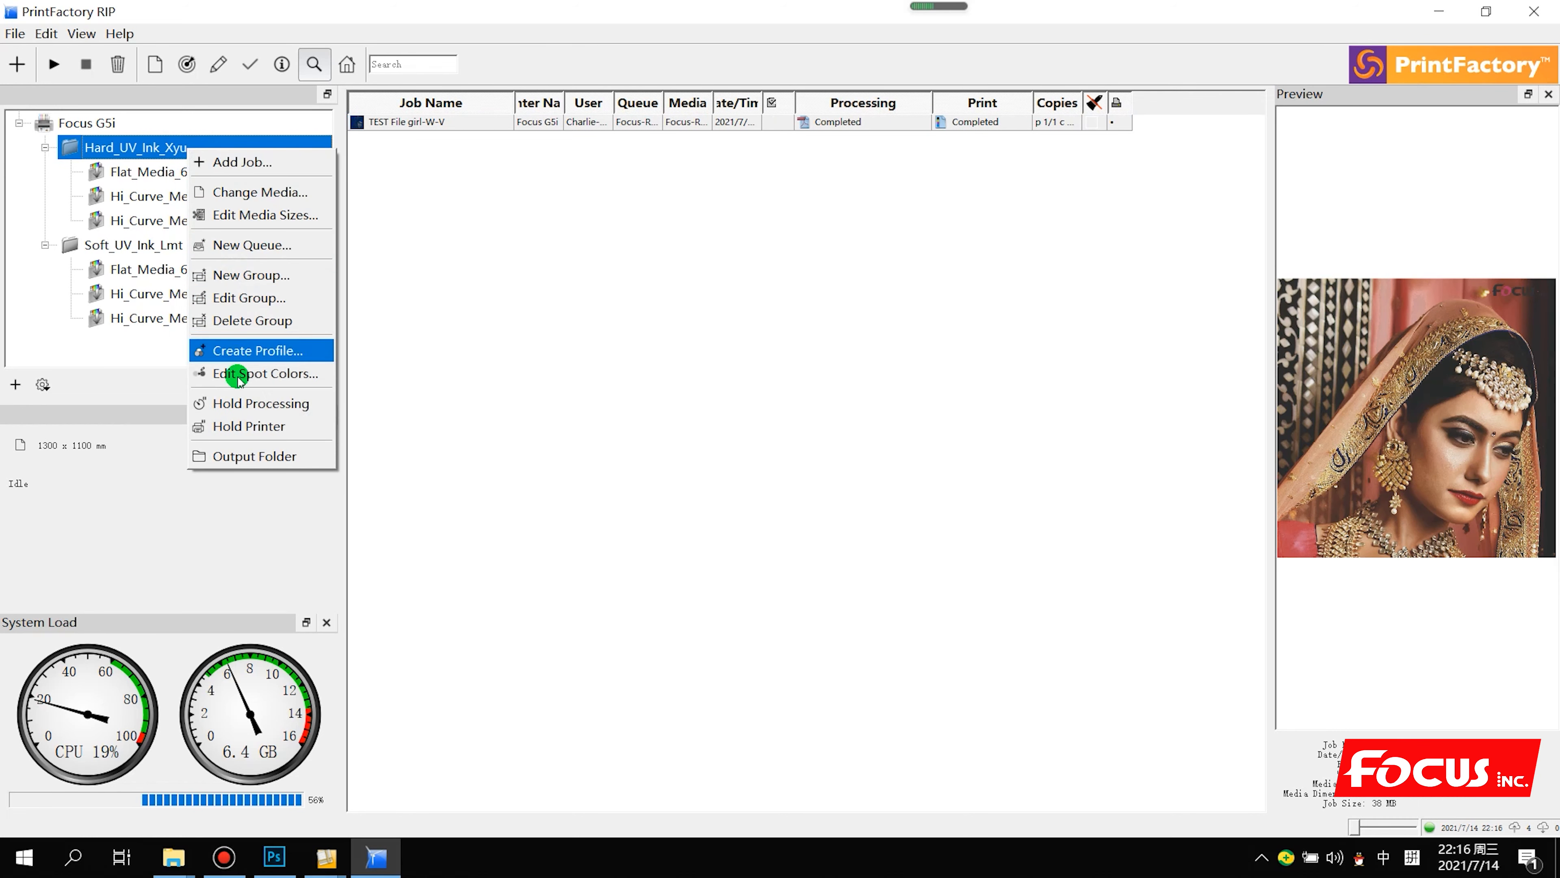
pyautogui.click(253, 453)
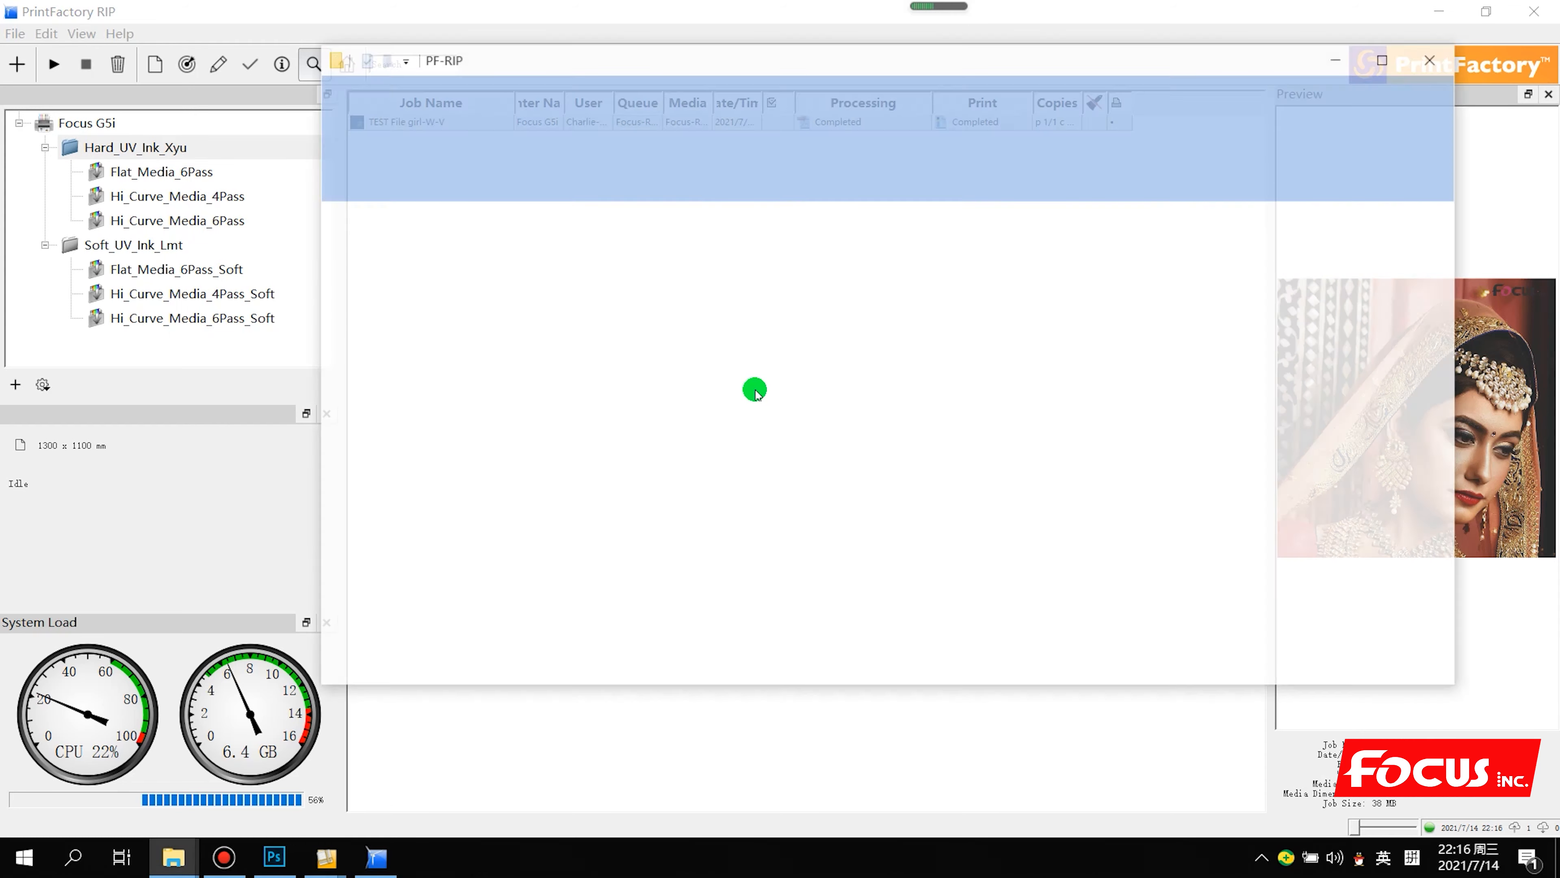
pyautogui.moveTo(650, 515); pyautogui.dragTo(638, 403)
pyautogui.moveTo(735, 71); pyautogui.dragTo(895, 182)
pyautogui.click(788, 587)
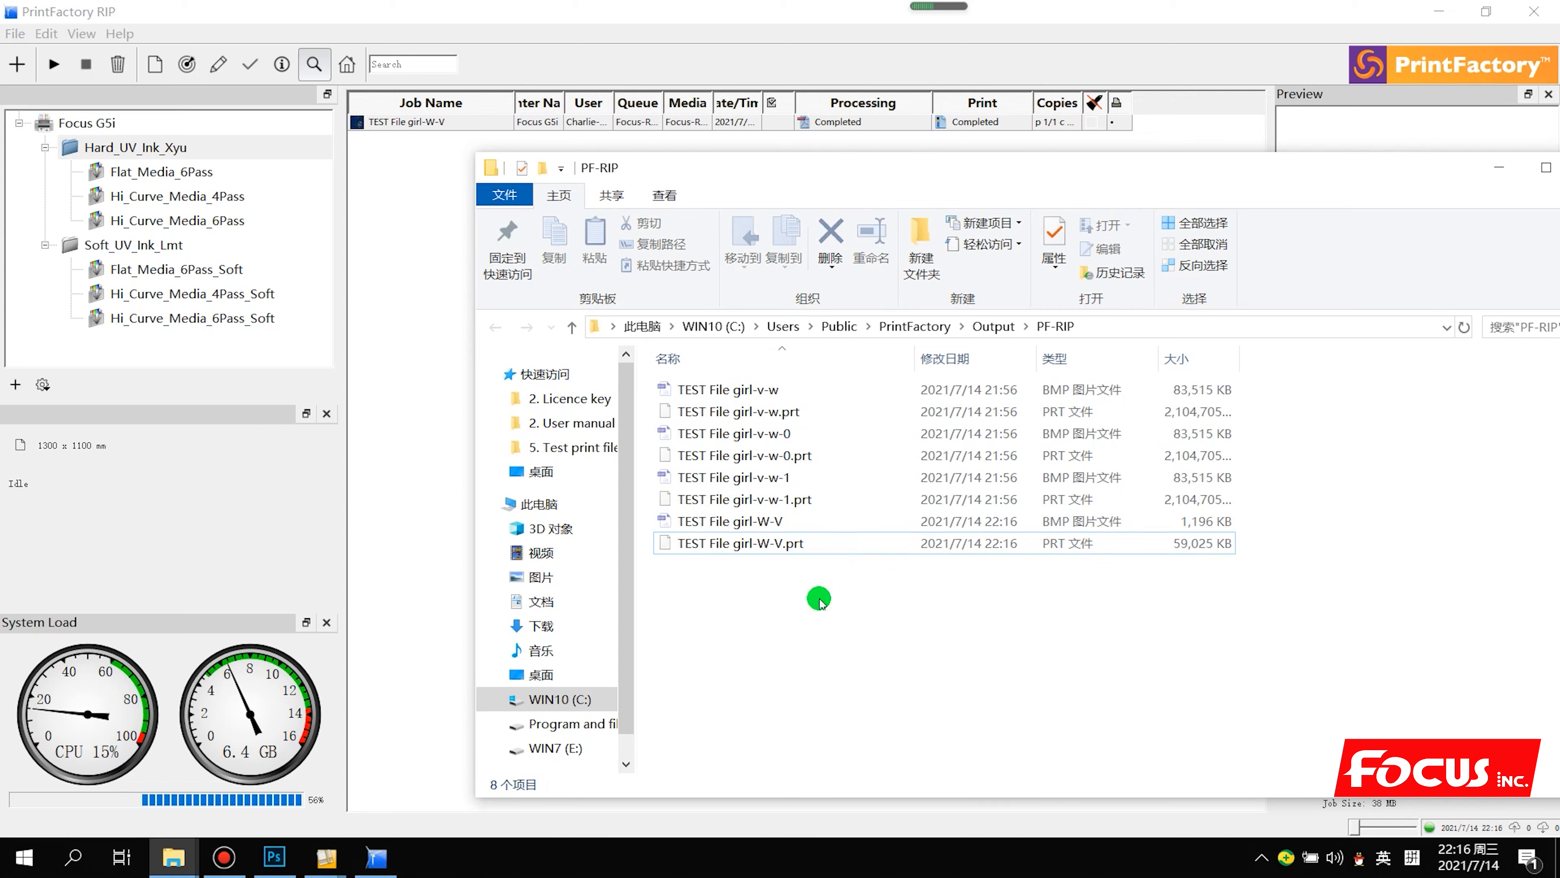
pyautogui.moveTo(1164, 182); pyautogui.dragTo(786, 253)
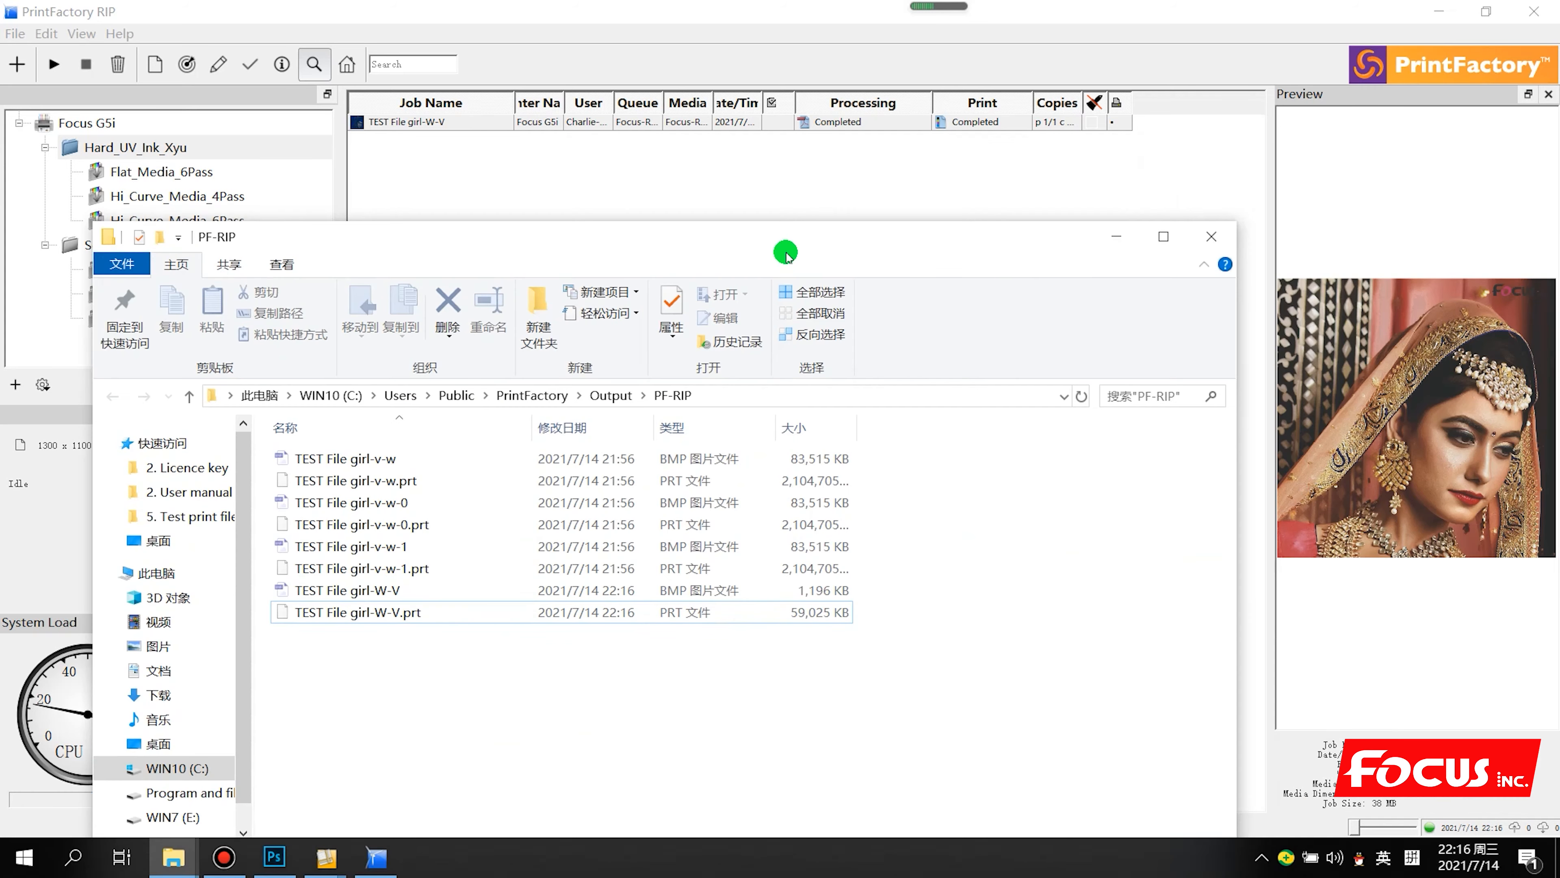
pyautogui.click(1207, 236)
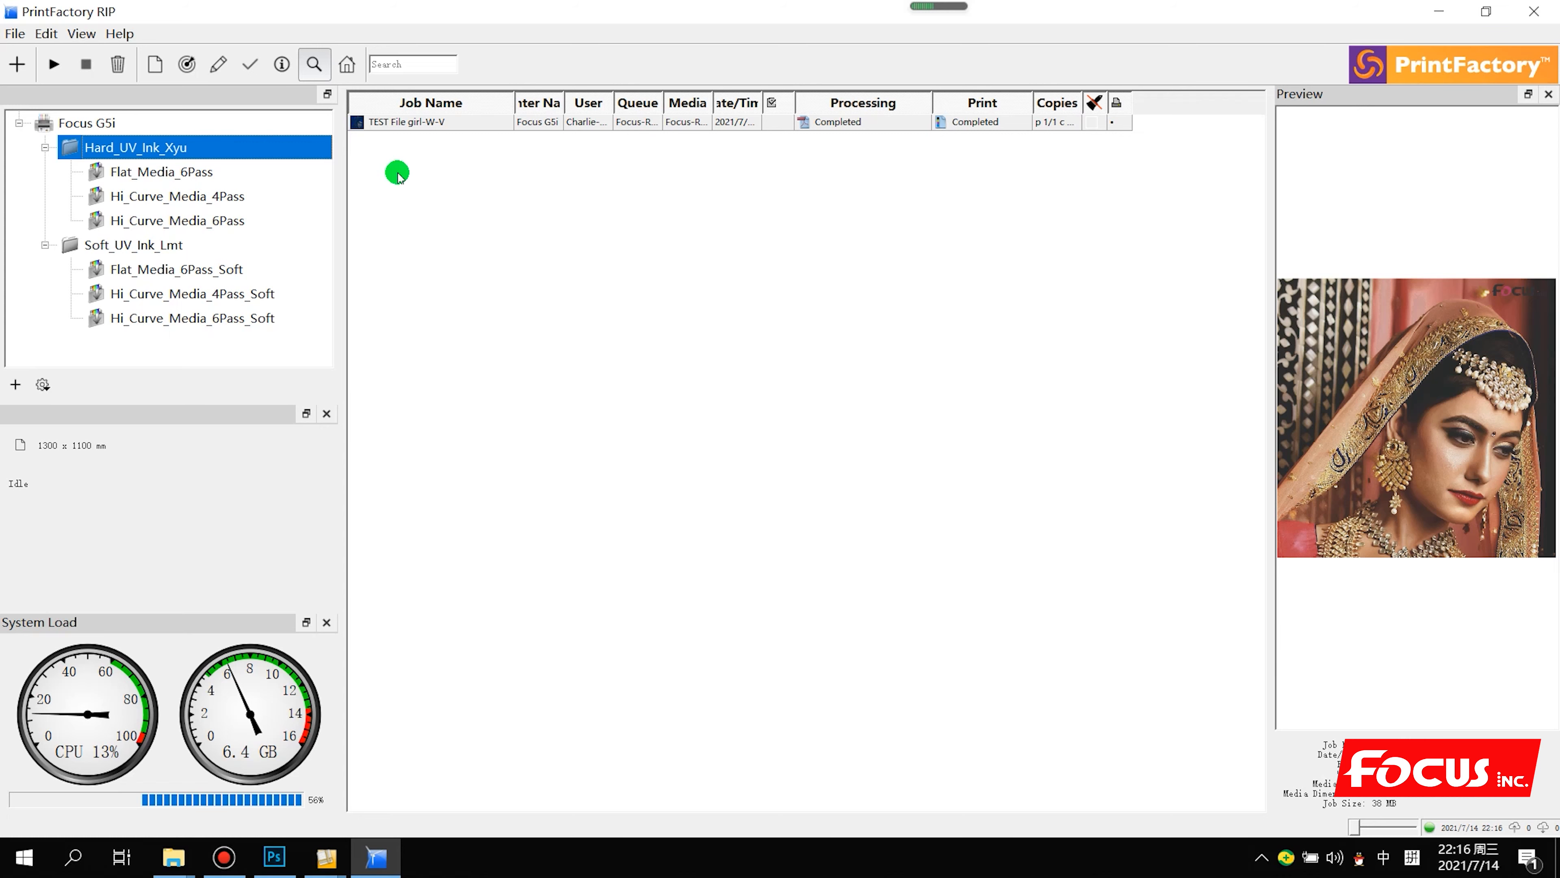
# Add a new job in PrintFactory Layout and load the TEST File girl-W-V image from the 5. Test print file folder
pyautogui.click(19, 69)
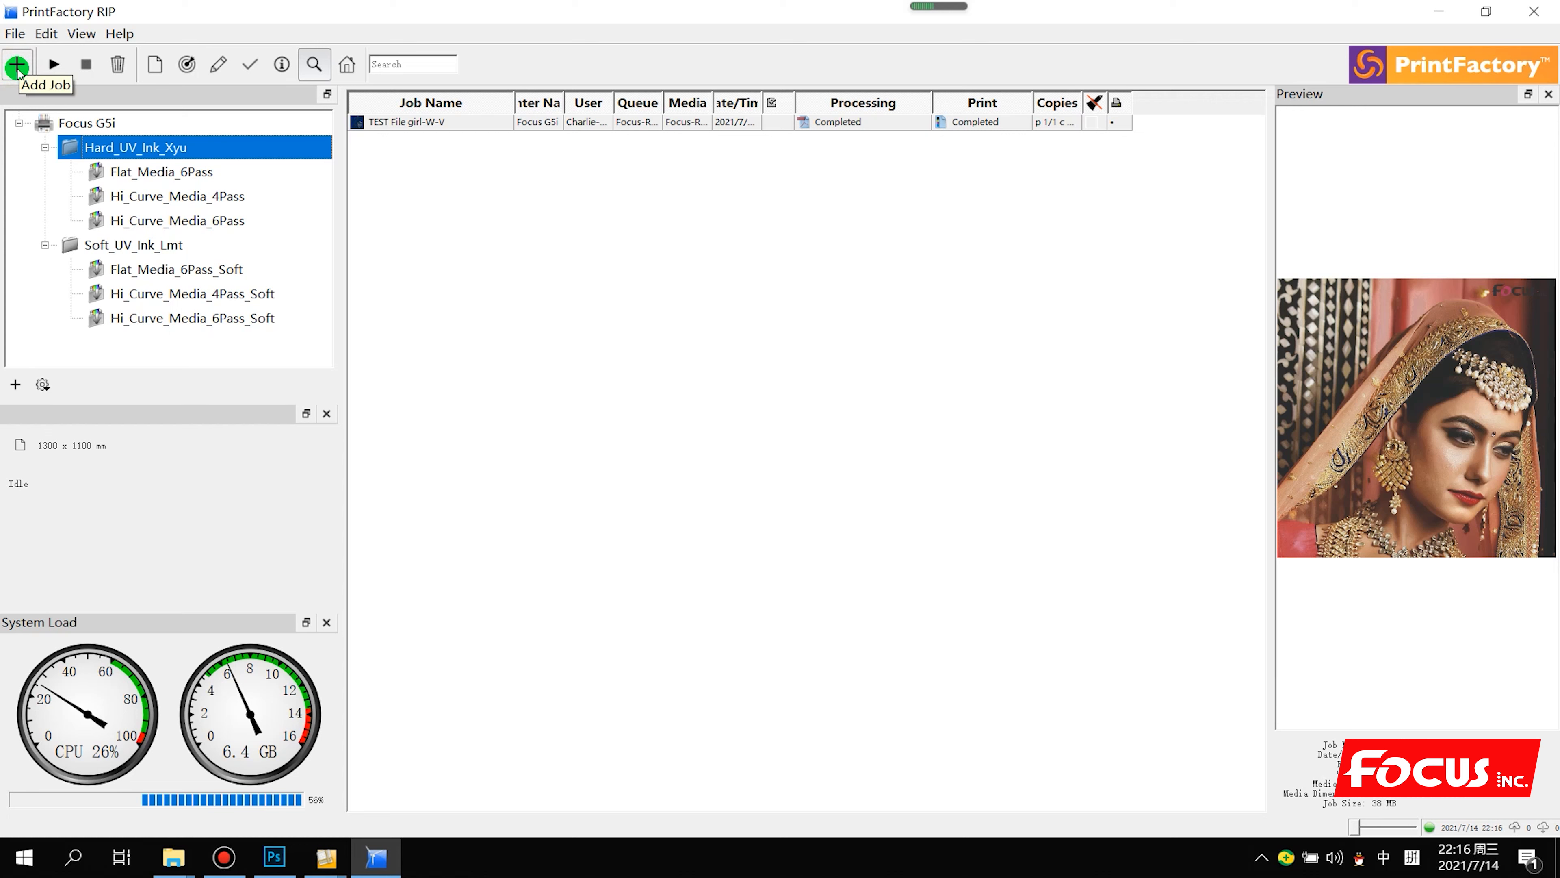
pyautogui.click(12, 60)
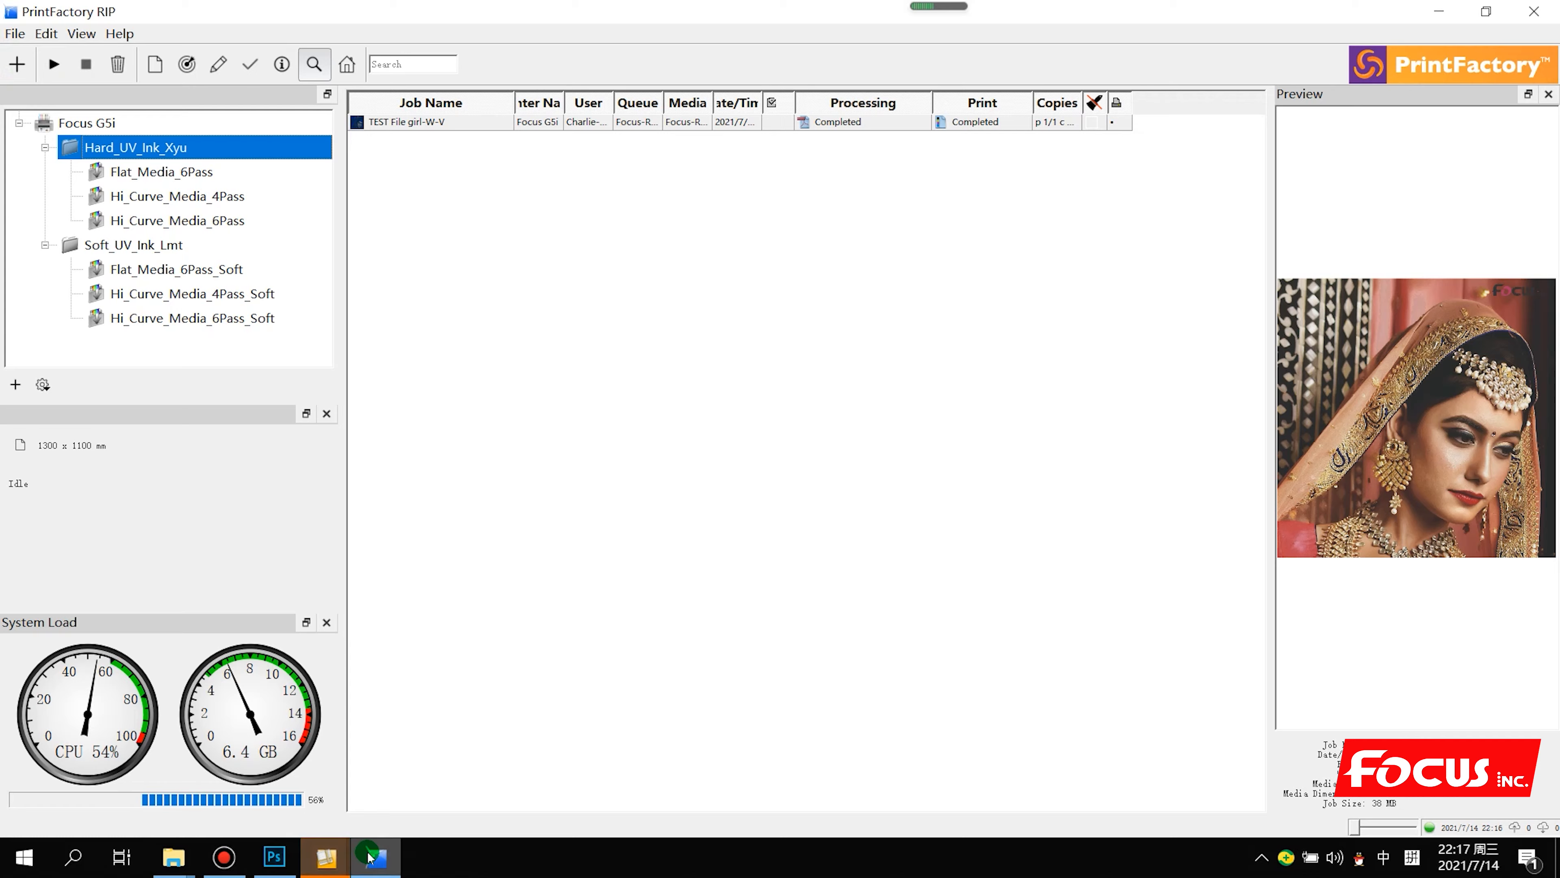
pyautogui.click(329, 859)
pyautogui.click(775, 775)
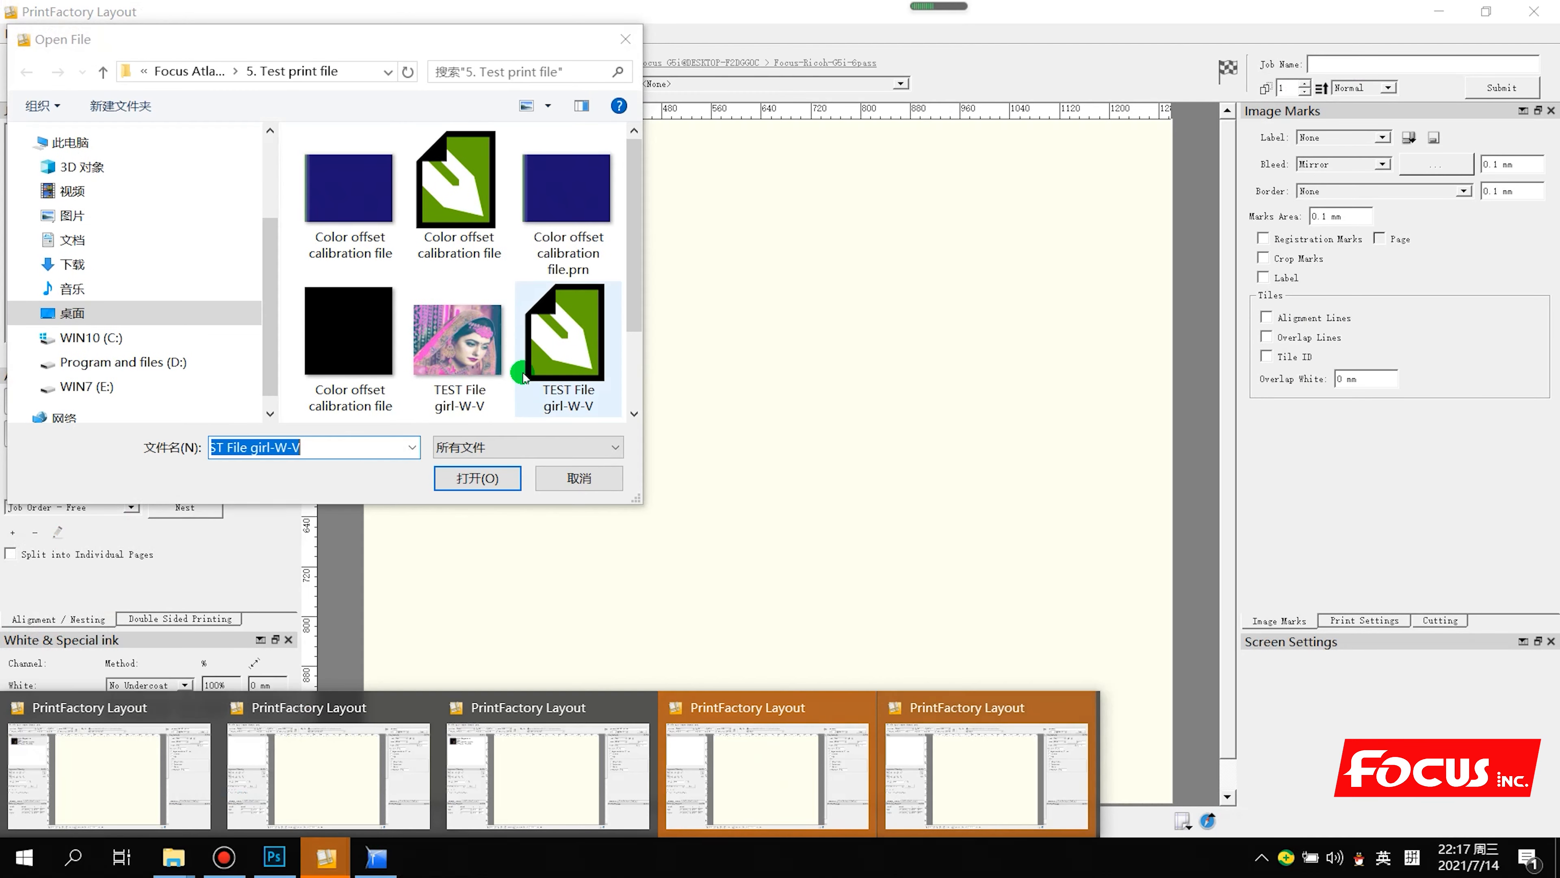
pyautogui.scroll(-1, 523, 376)
pyautogui.click(498, 359)
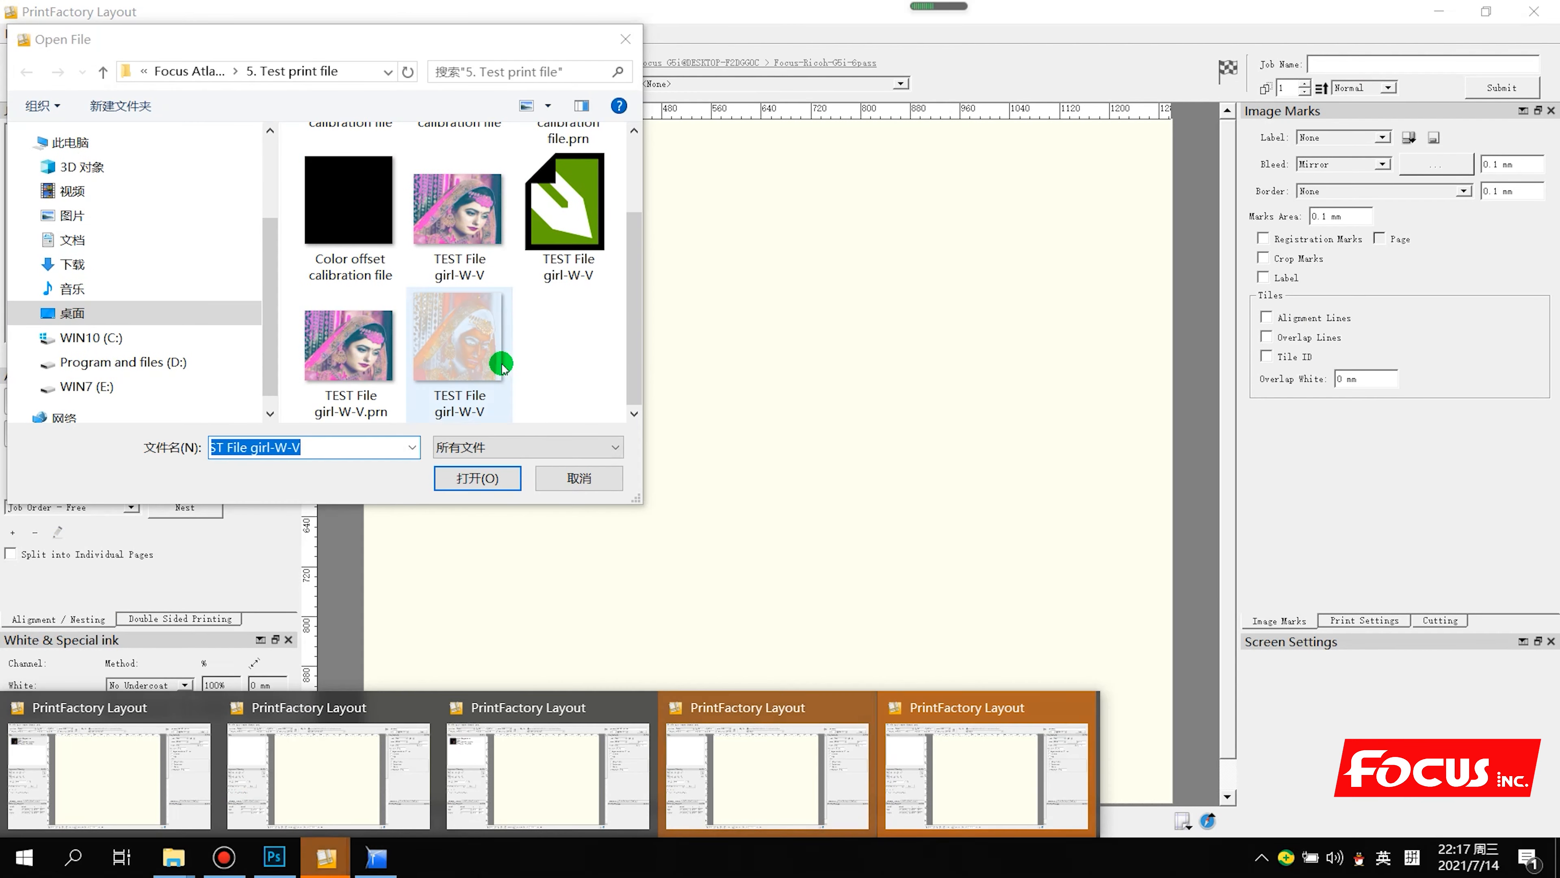
pyautogui.click(477, 478)
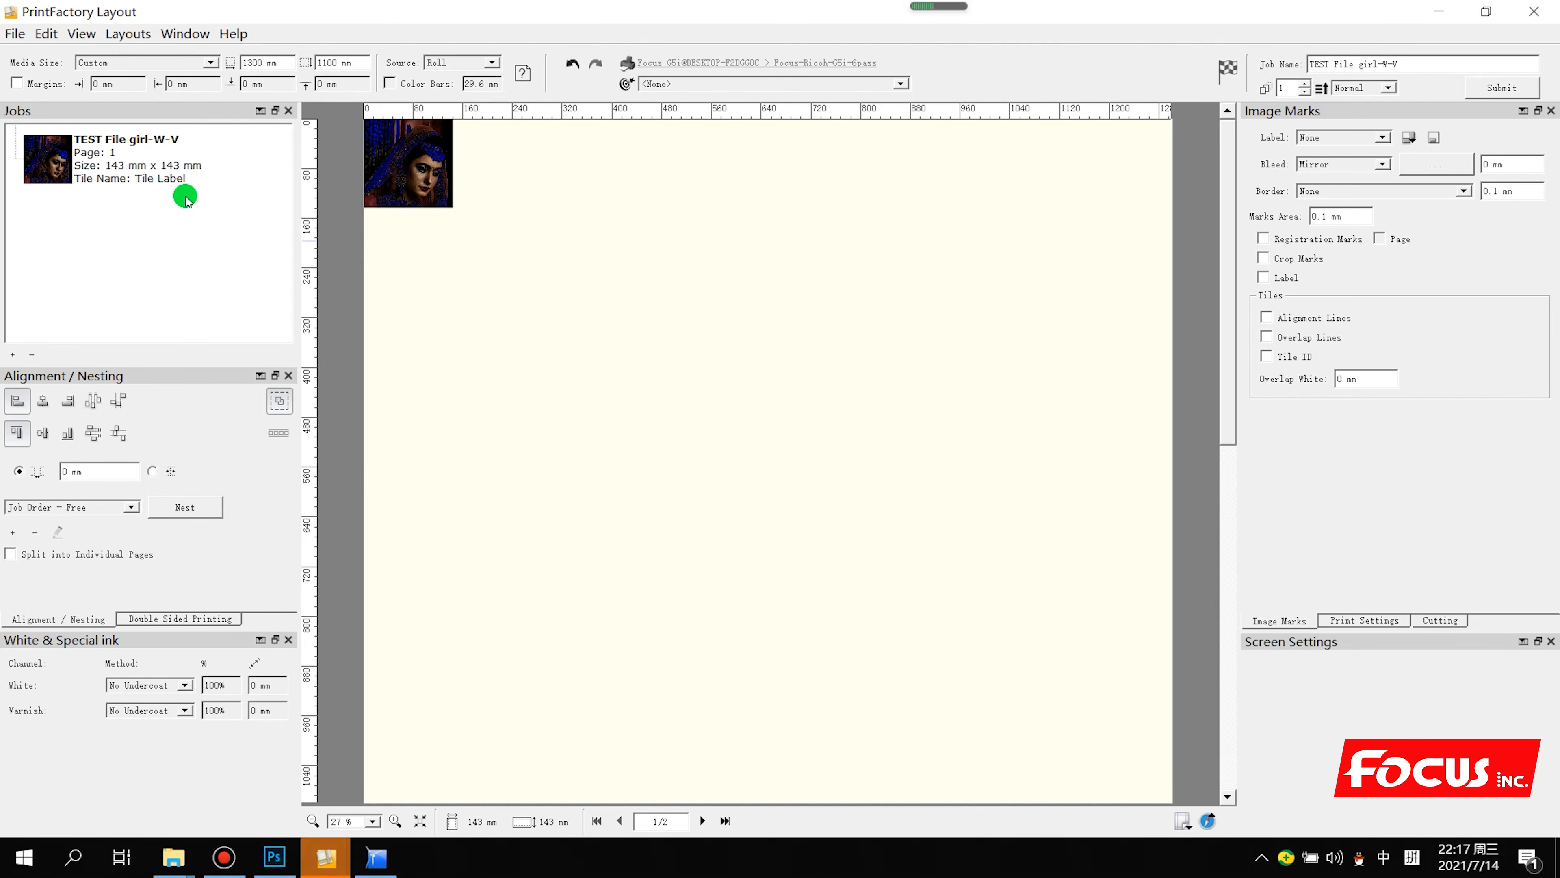
# Check the media size choices and move the placed image to offsets of about 86 mm and 82 mm on the page
pyautogui.click(209, 62)
pyautogui.click(209, 63)
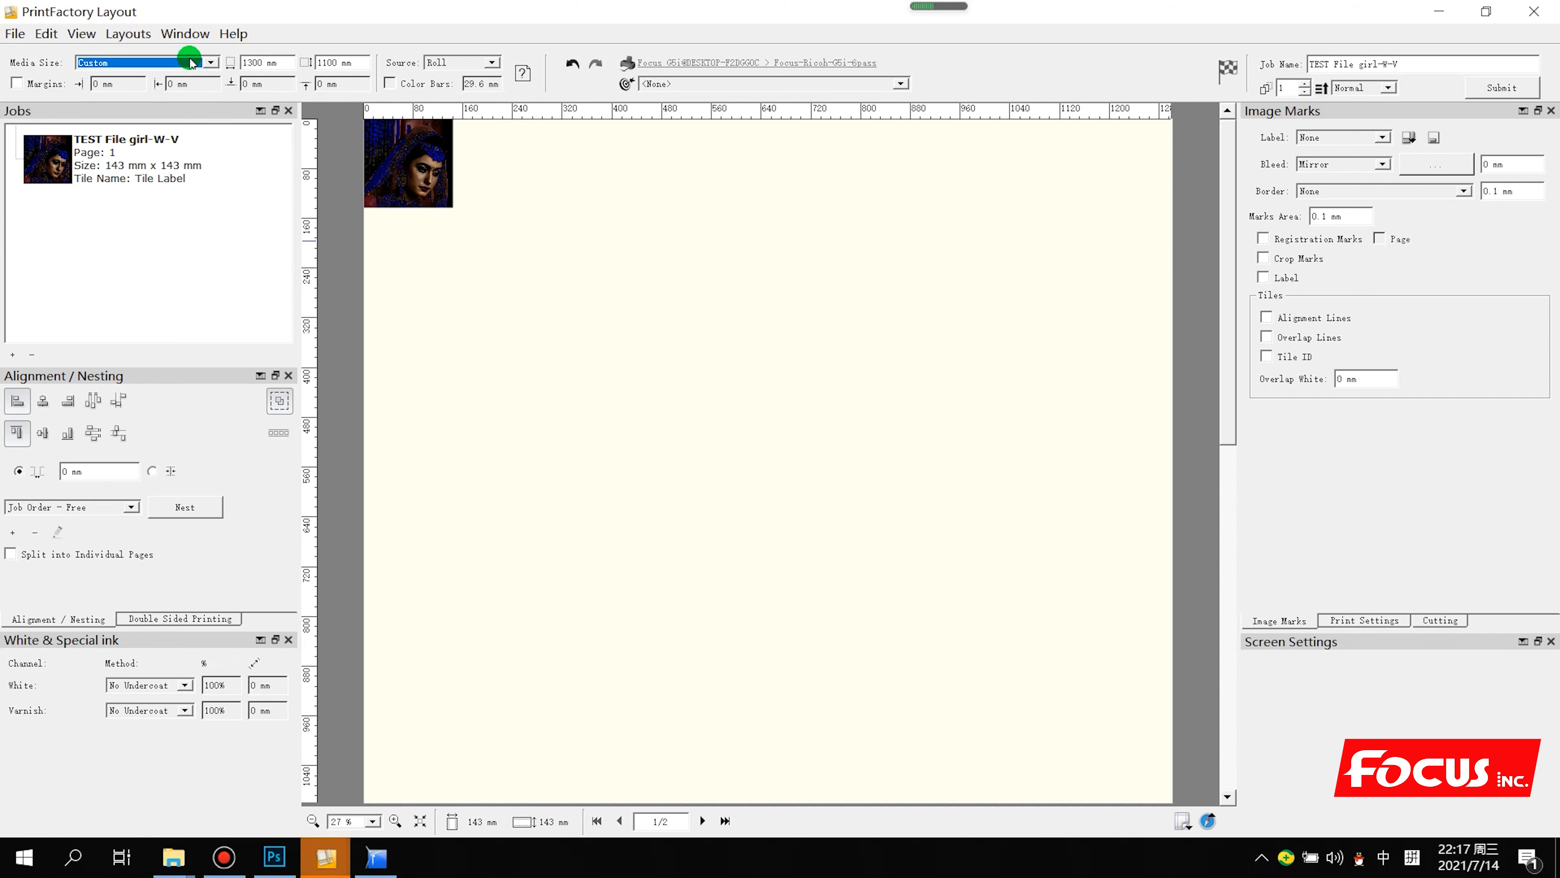
pyautogui.click(563, 325)
pyautogui.moveTo(412, 175); pyautogui.dragTo(465, 225)
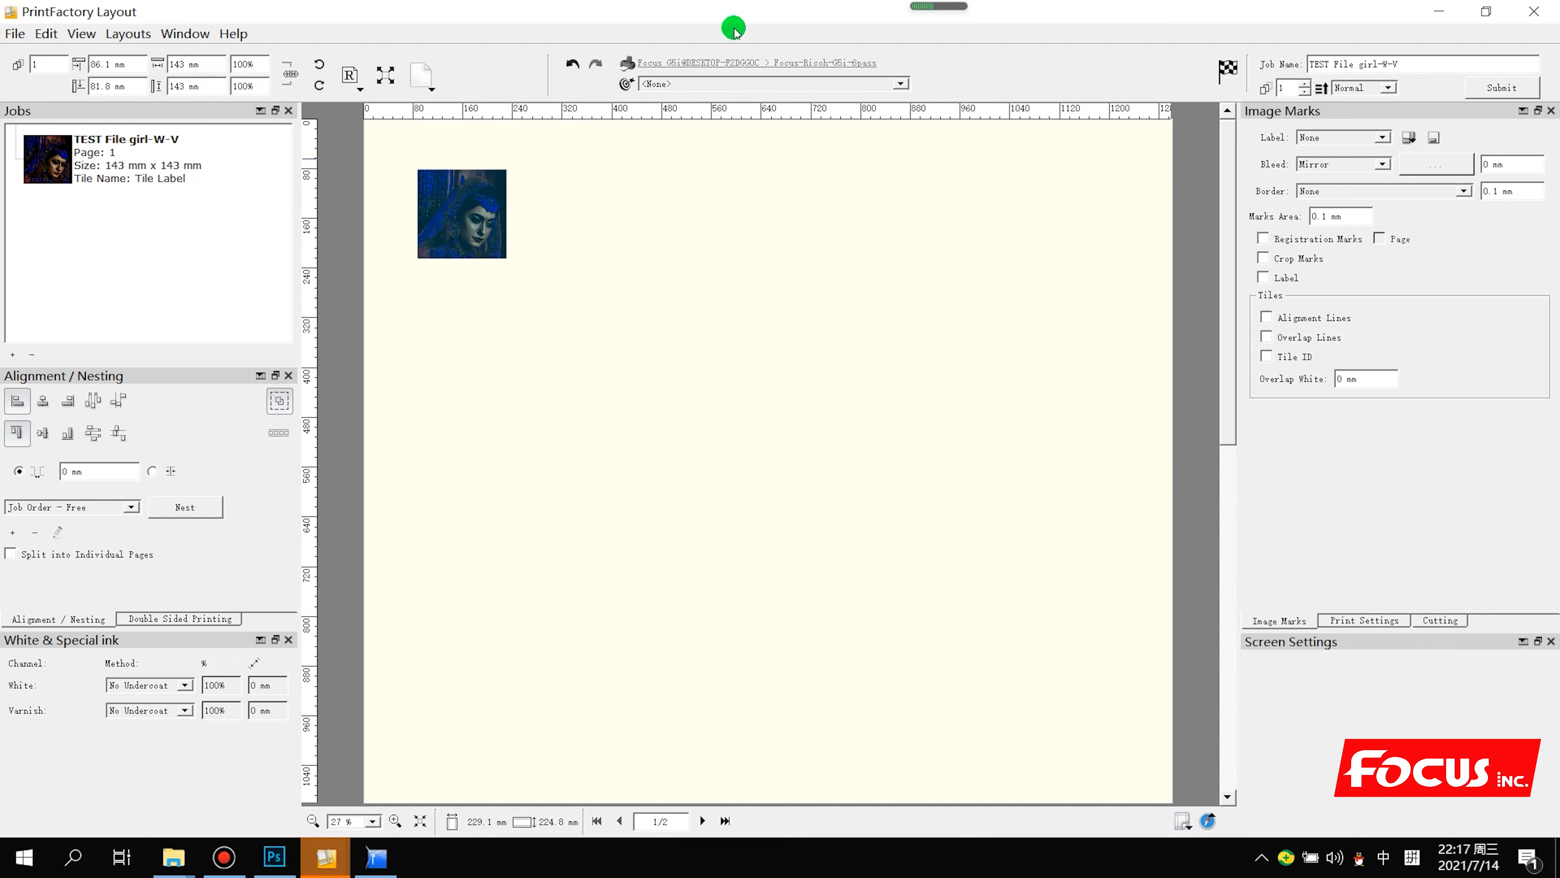
# Examine the job's printer, Focus-Ricoh-G5i media, print mode and color matching options, keeping the current selections
pyautogui.click(725, 62)
pyautogui.click(806, 109)
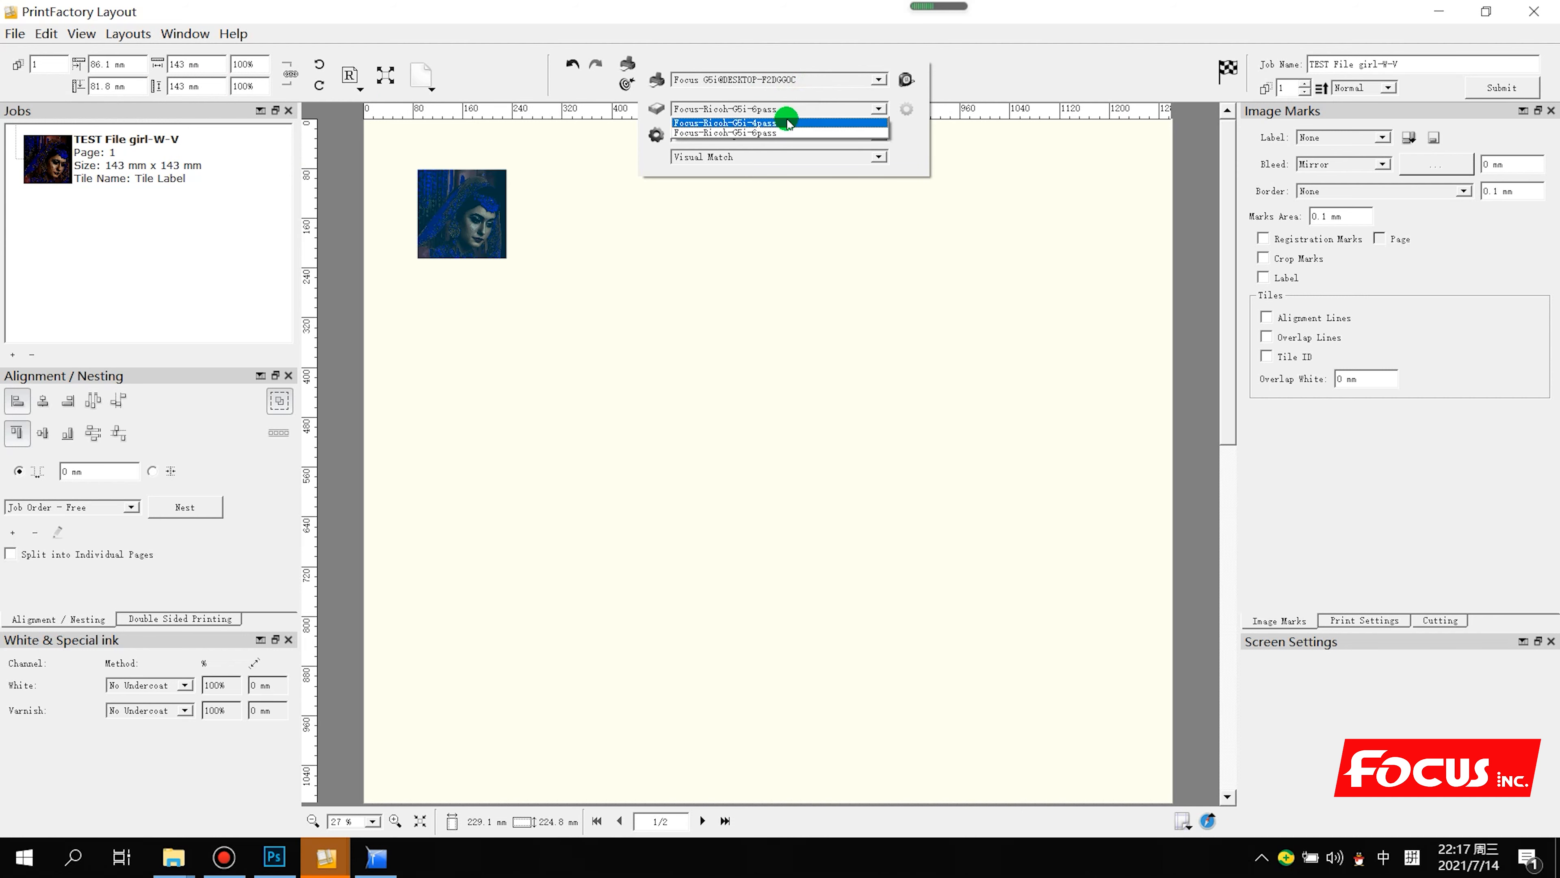
pyautogui.click(783, 86)
pyautogui.click(788, 133)
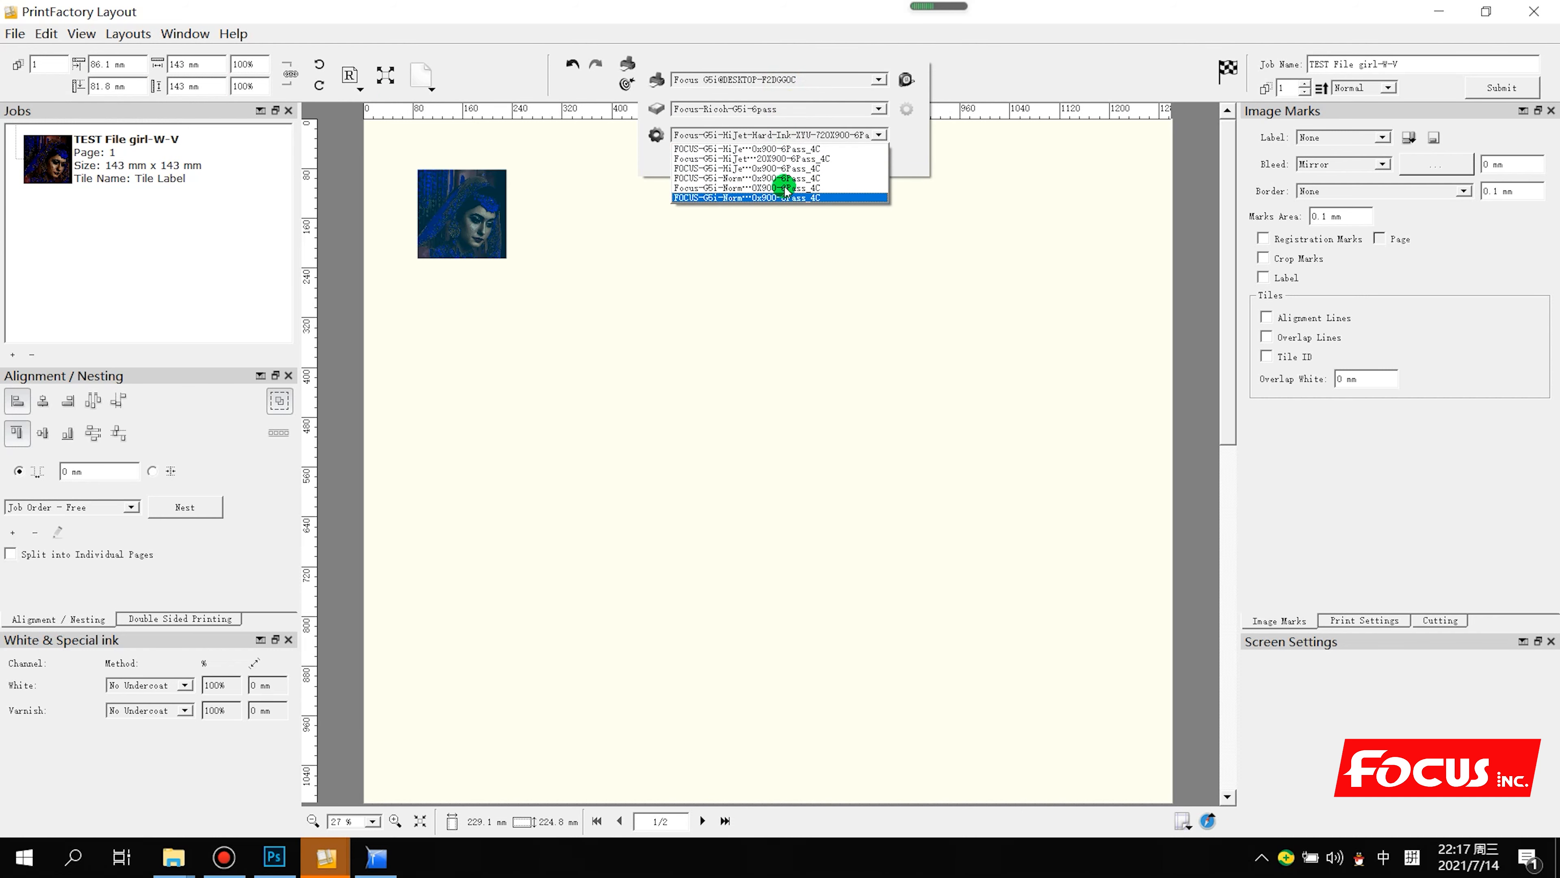
pyautogui.click(788, 135)
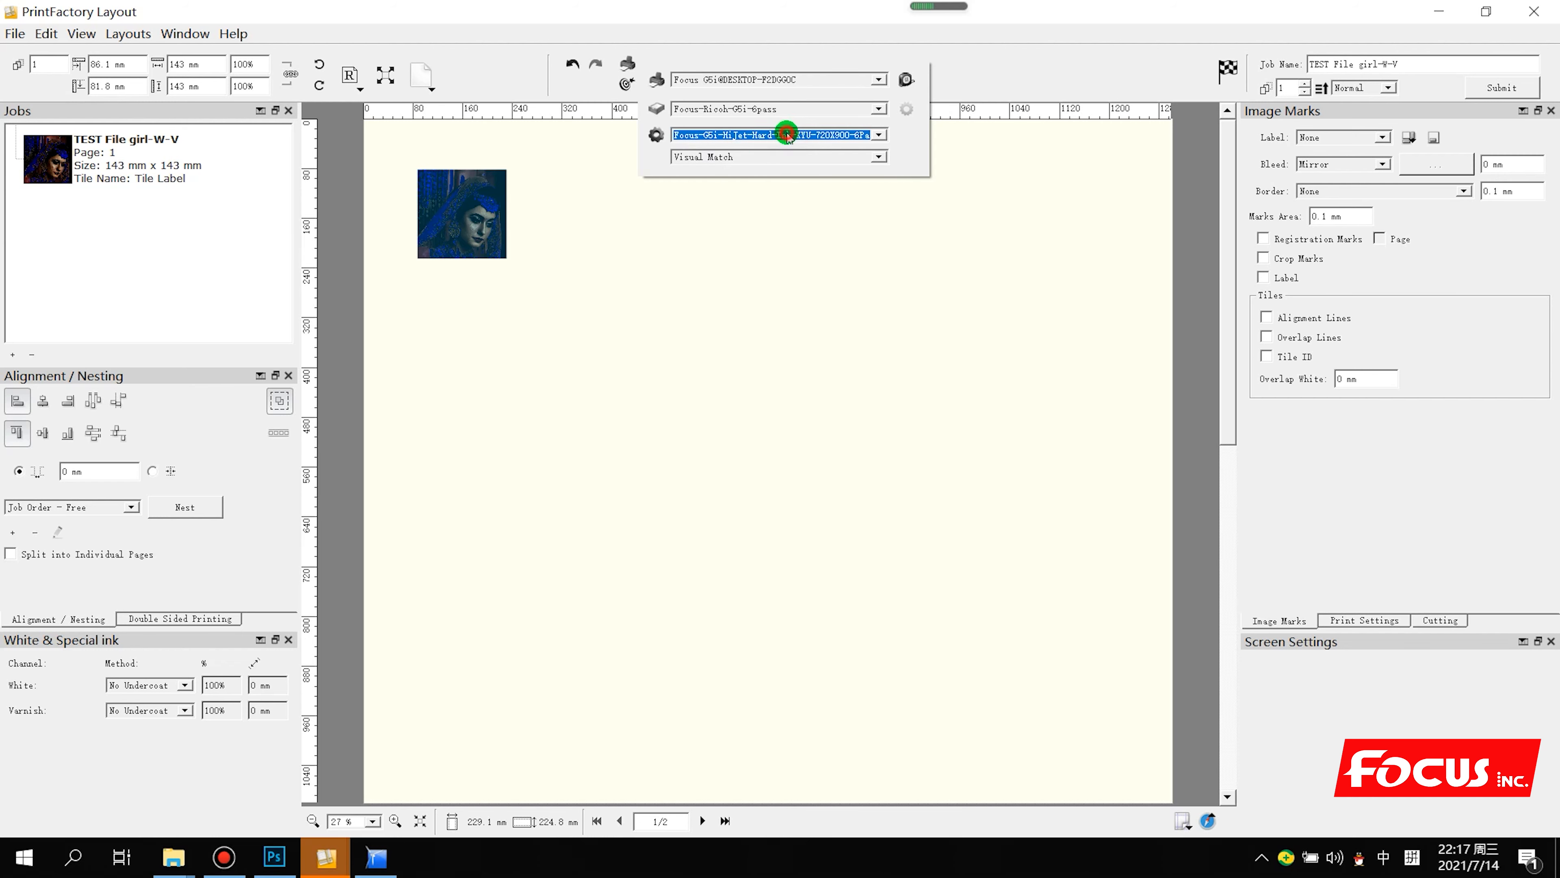
pyautogui.click(782, 151)
pyautogui.click(782, 152)
pyautogui.click(778, 129)
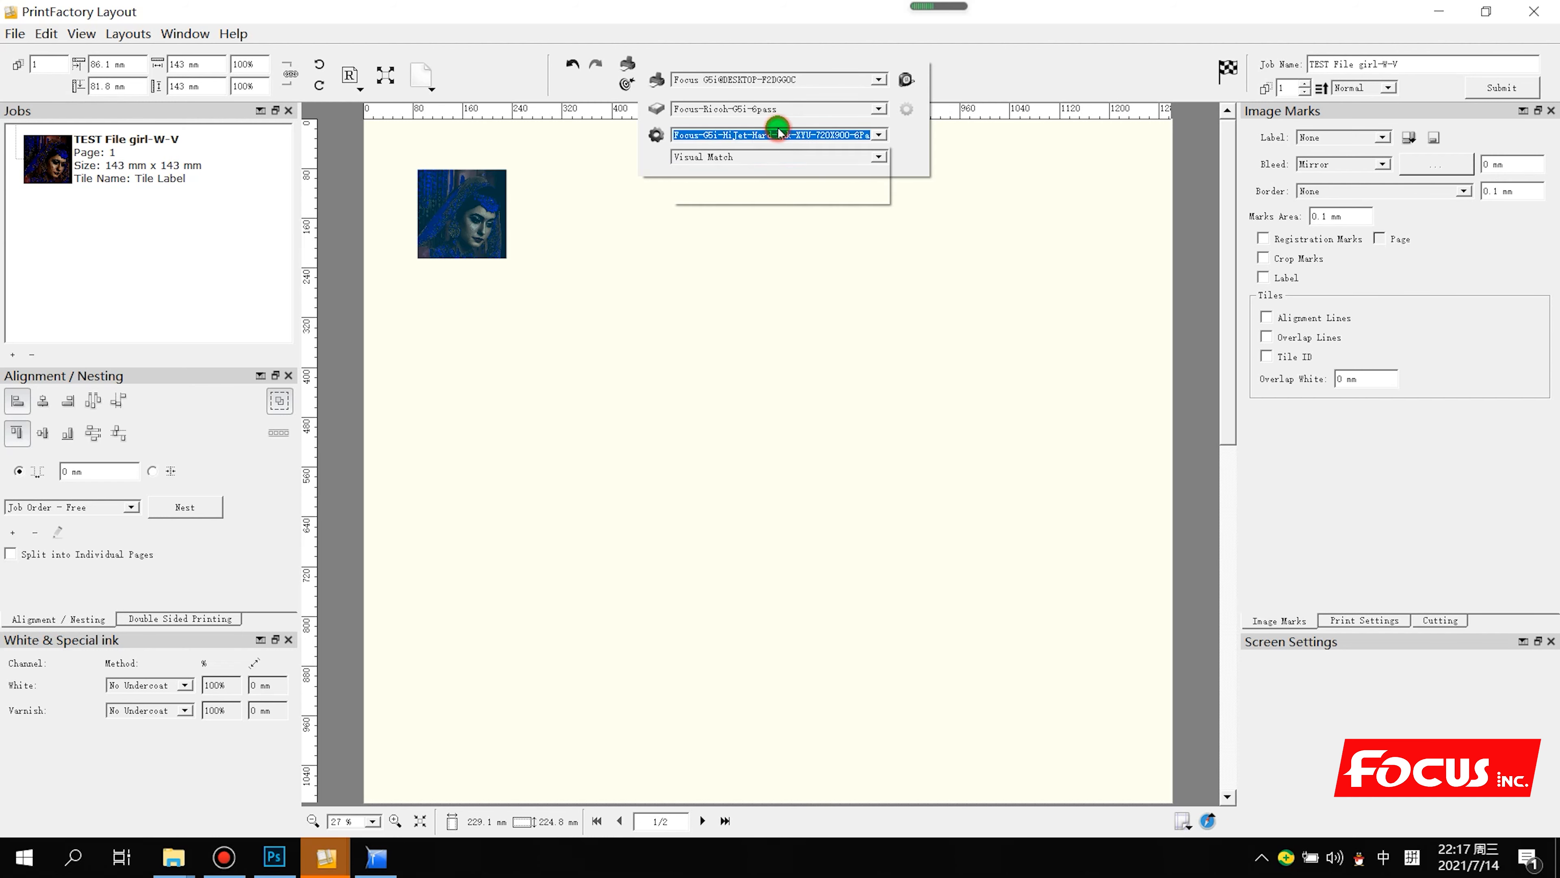
pyautogui.click(773, 131)
pyautogui.click(767, 152)
pyautogui.click(770, 155)
pyautogui.click(771, 155)
pyautogui.click(864, 331)
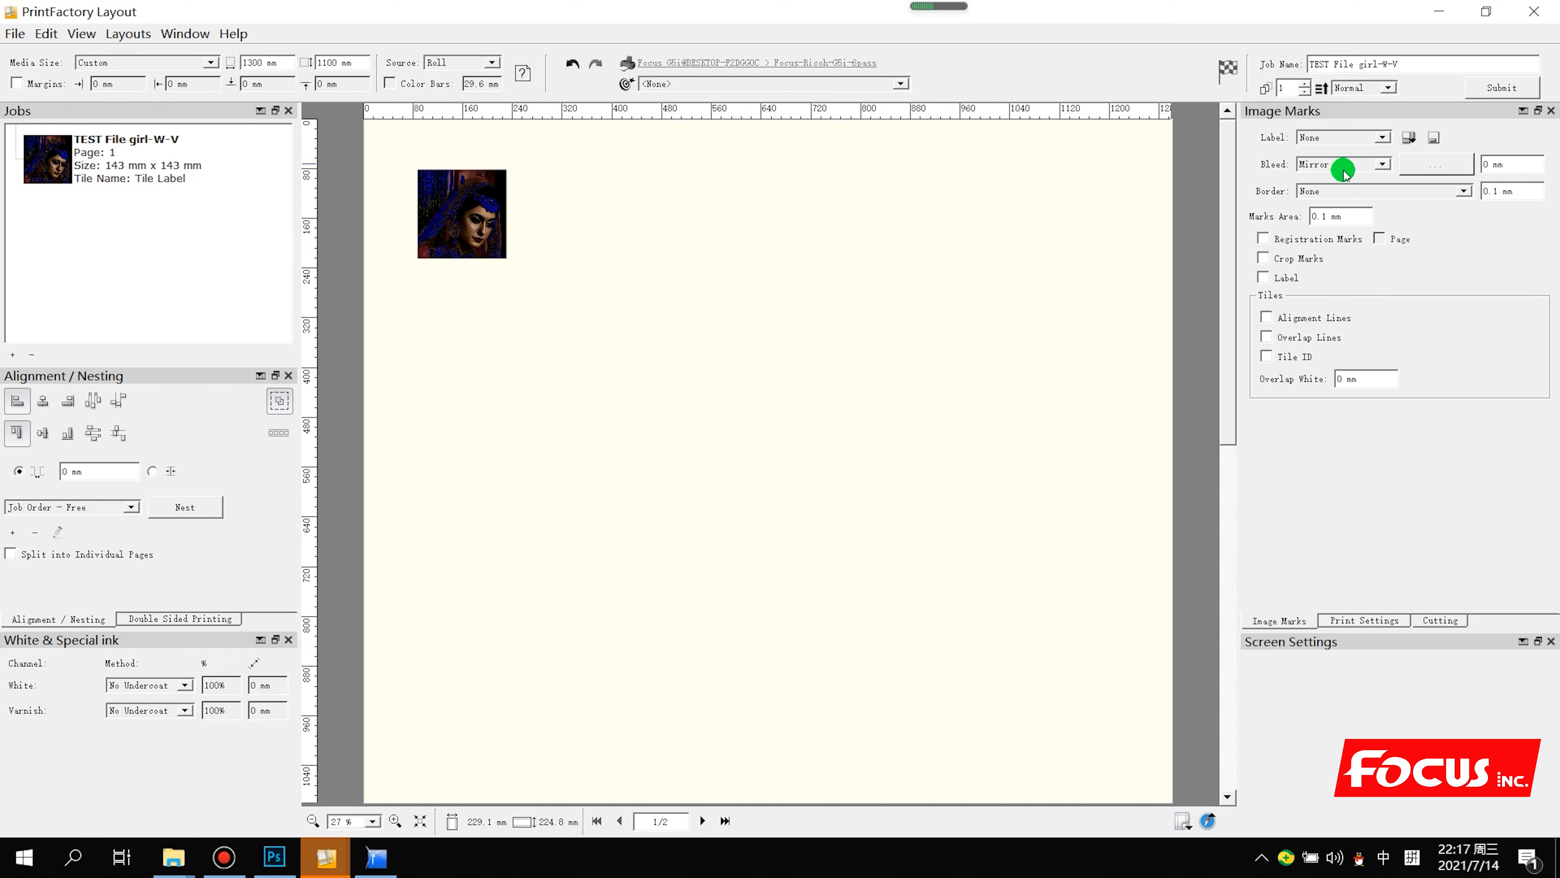
# Set the white ink method to the W channel and the varnish method to the V channel
pyautogui.click(154, 694)
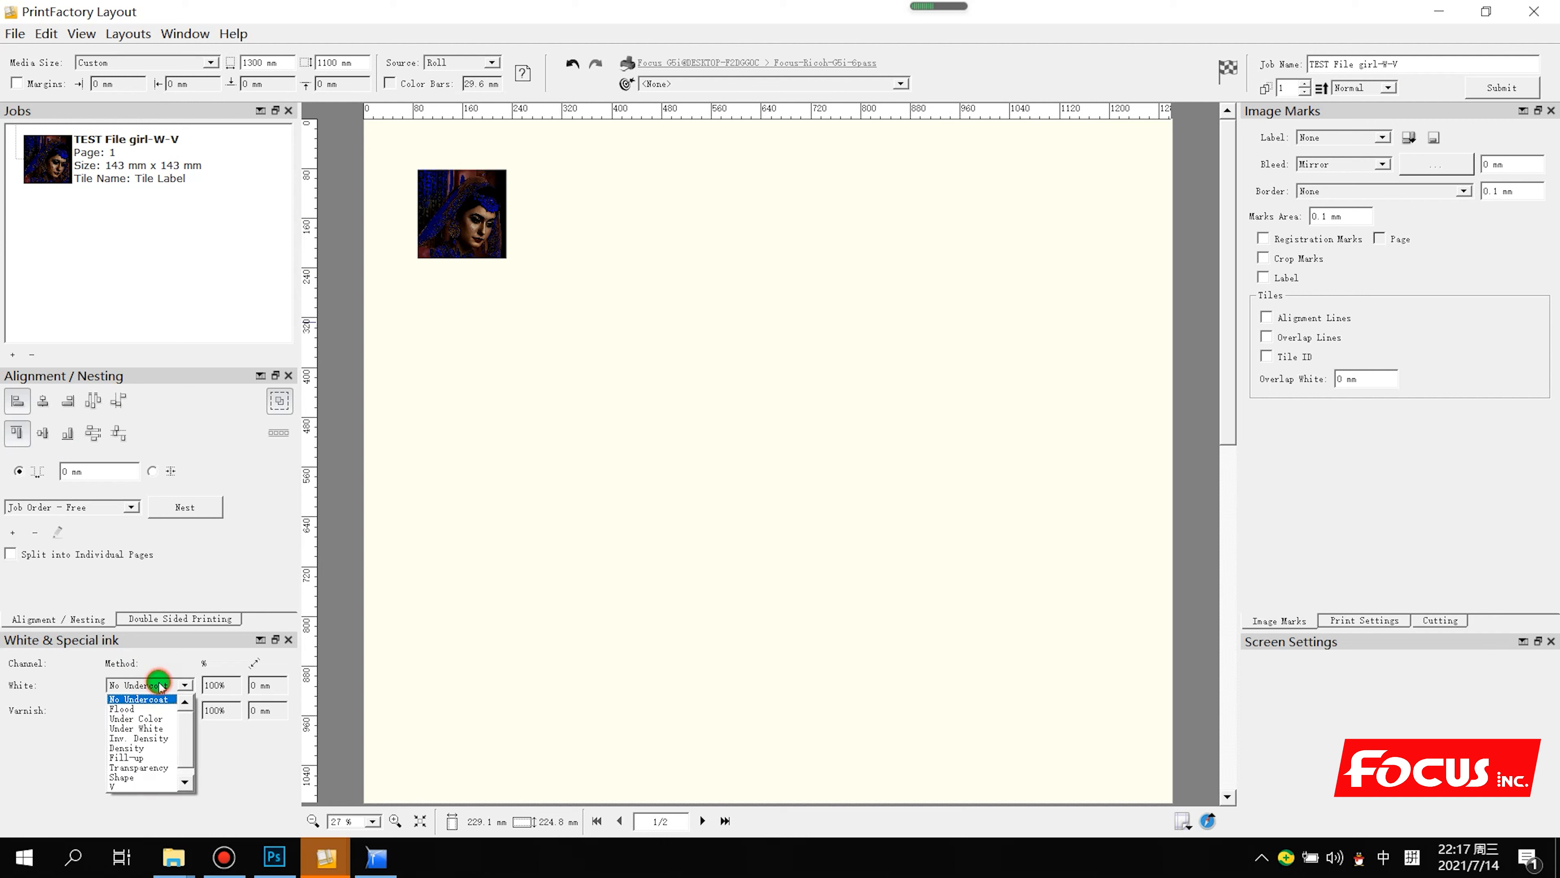
pyautogui.click(136, 776)
pyautogui.click(143, 682)
pyautogui.click(121, 786)
pyautogui.click(143, 711)
pyautogui.click(122, 819)
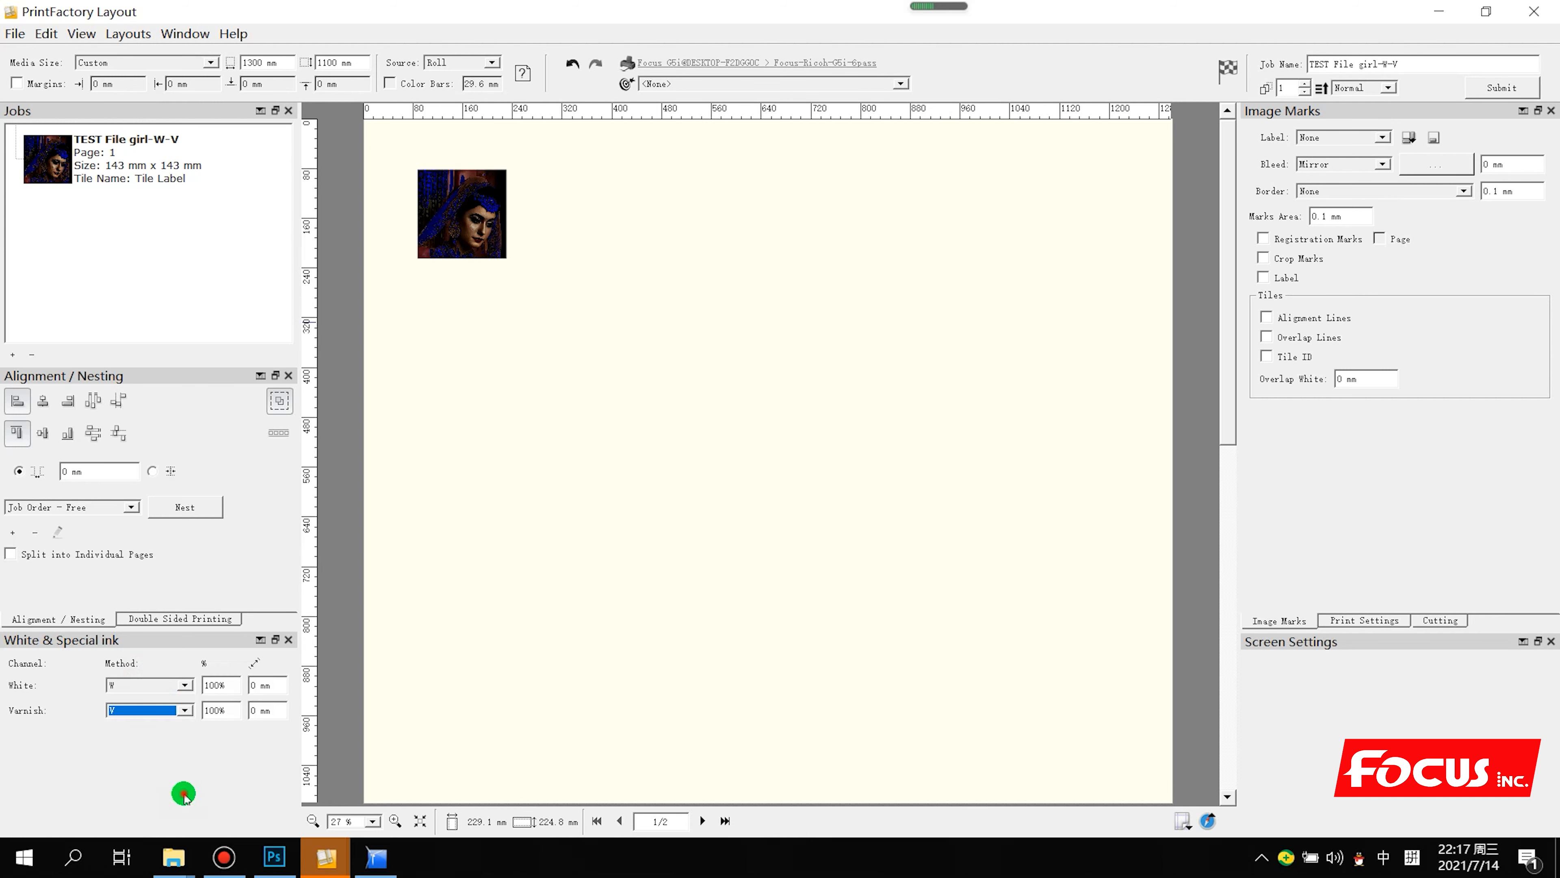
# Rename the job to TEST File girl-W-V-2 and submit it
pyautogui.click(1424, 65)
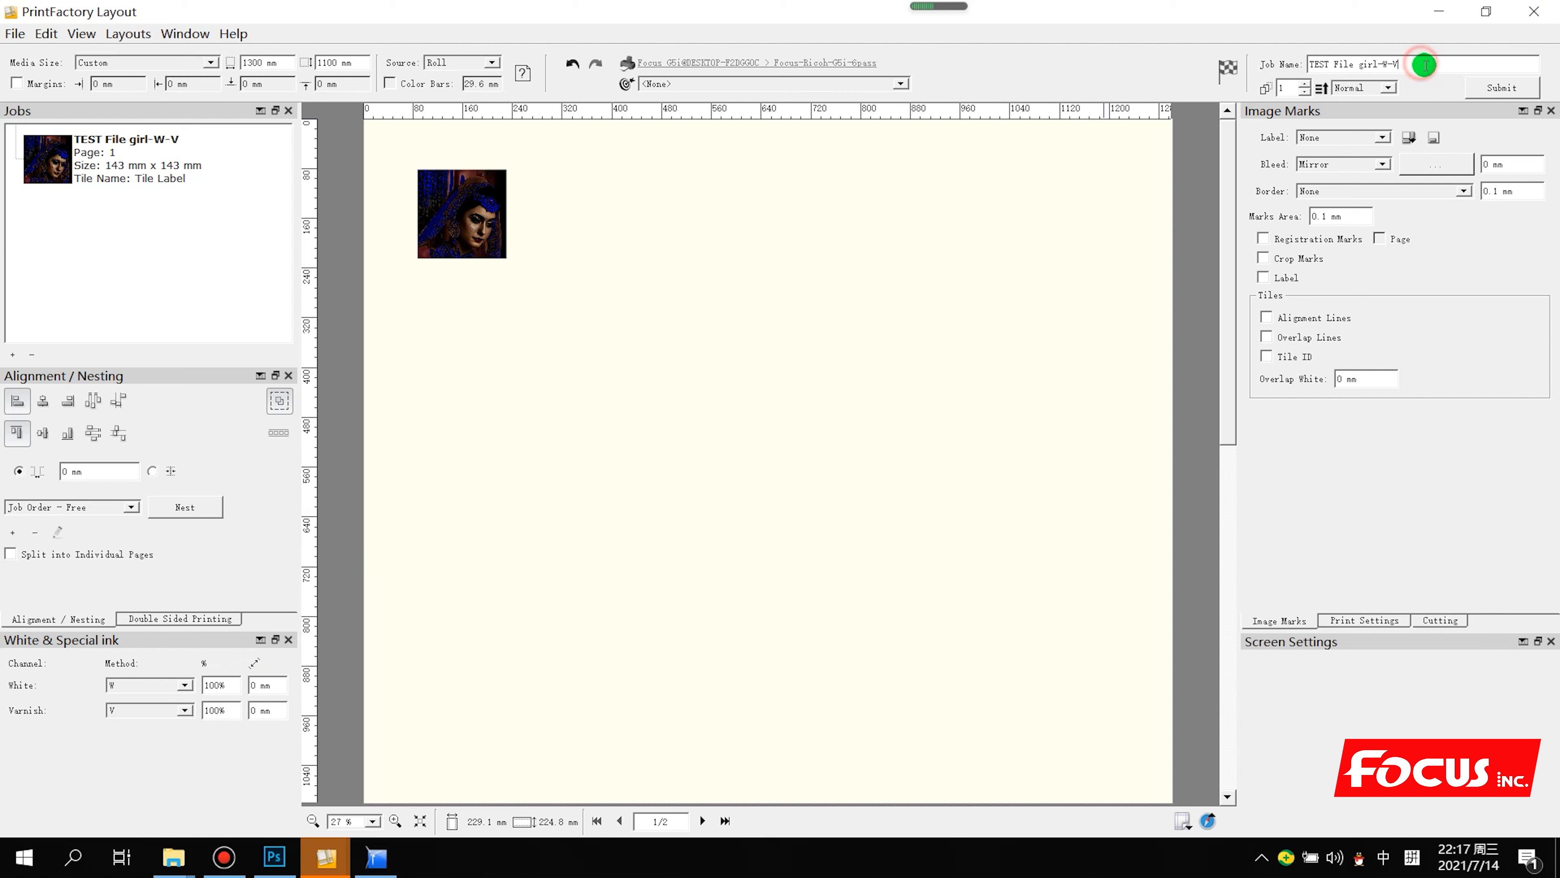
pyautogui.moveTo(1424, 64); pyautogui.dragTo(1243, 69)
pyautogui.click(1422, 65)
pyautogui.click(1501, 88)
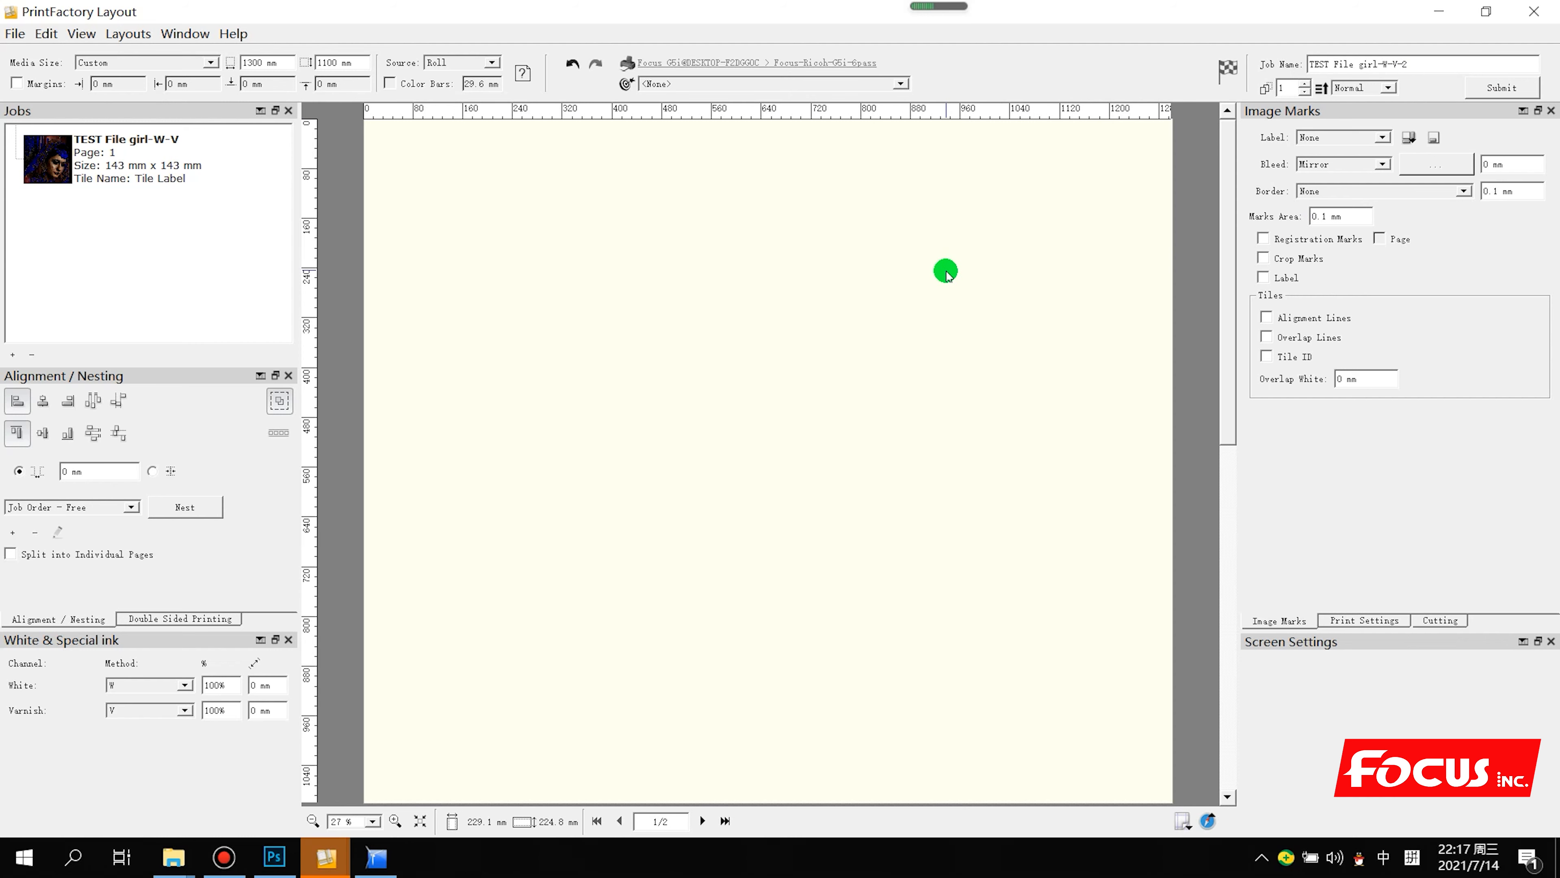
# Place the test image on the page again at offsets of about 28 mm and 24 mm, and submit the job
pyautogui.moveTo(119, 160); pyautogui.dragTo(621, 271)
pyautogui.moveTo(668, 327); pyautogui.dragTo(430, 191)
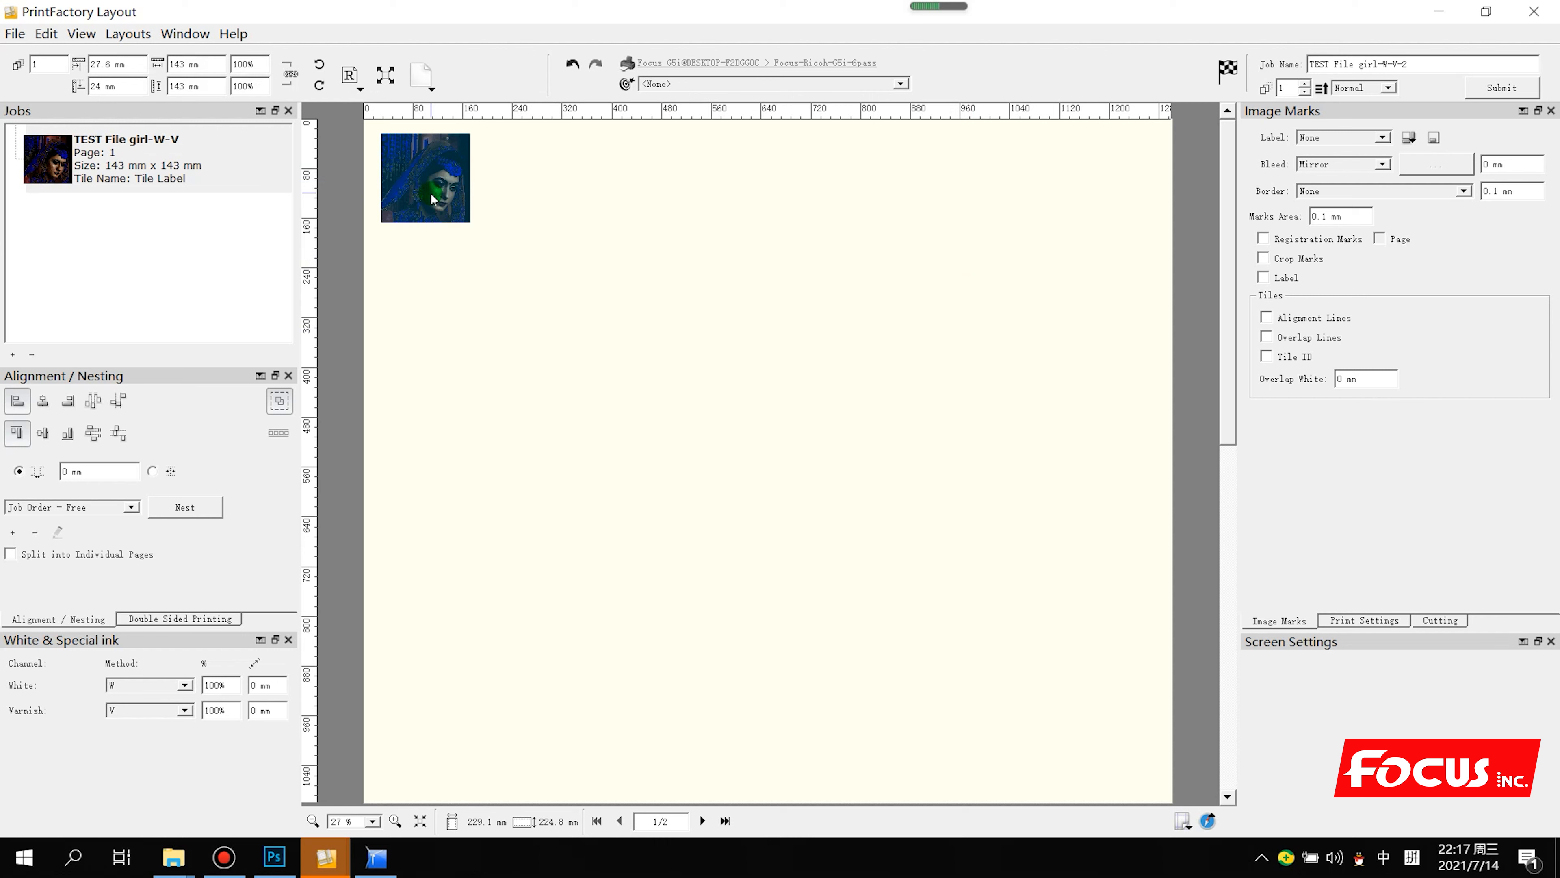
pyautogui.click(1500, 88)
# Return to PrintFactory RIP and check the processing and print progress of the submitted jobs
pyautogui.click(1431, 12)
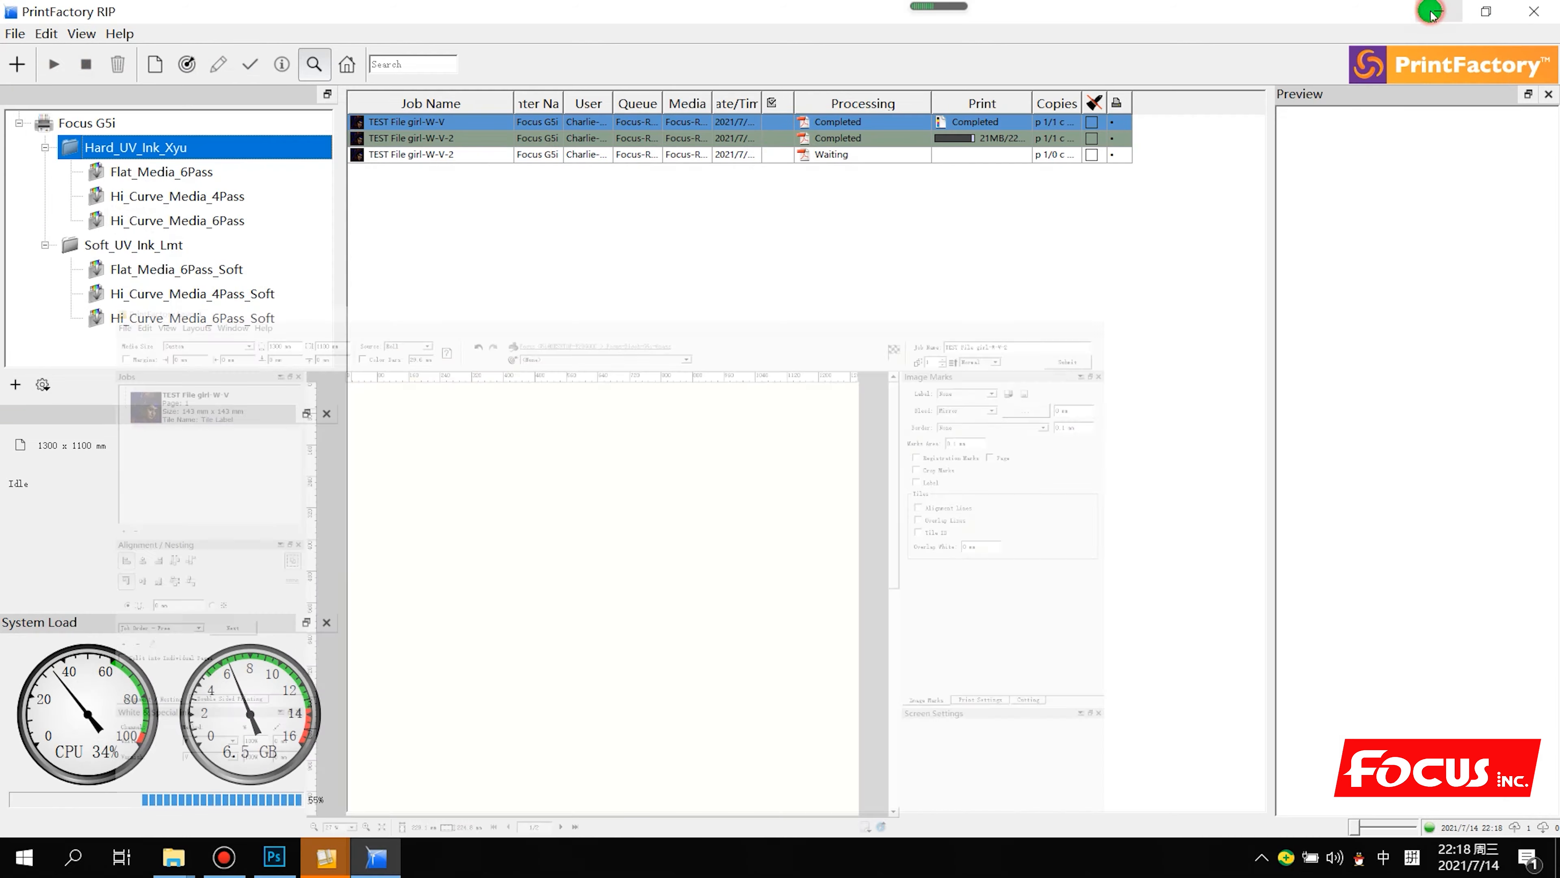
pyautogui.click(844, 211)
pyautogui.click(834, 156)
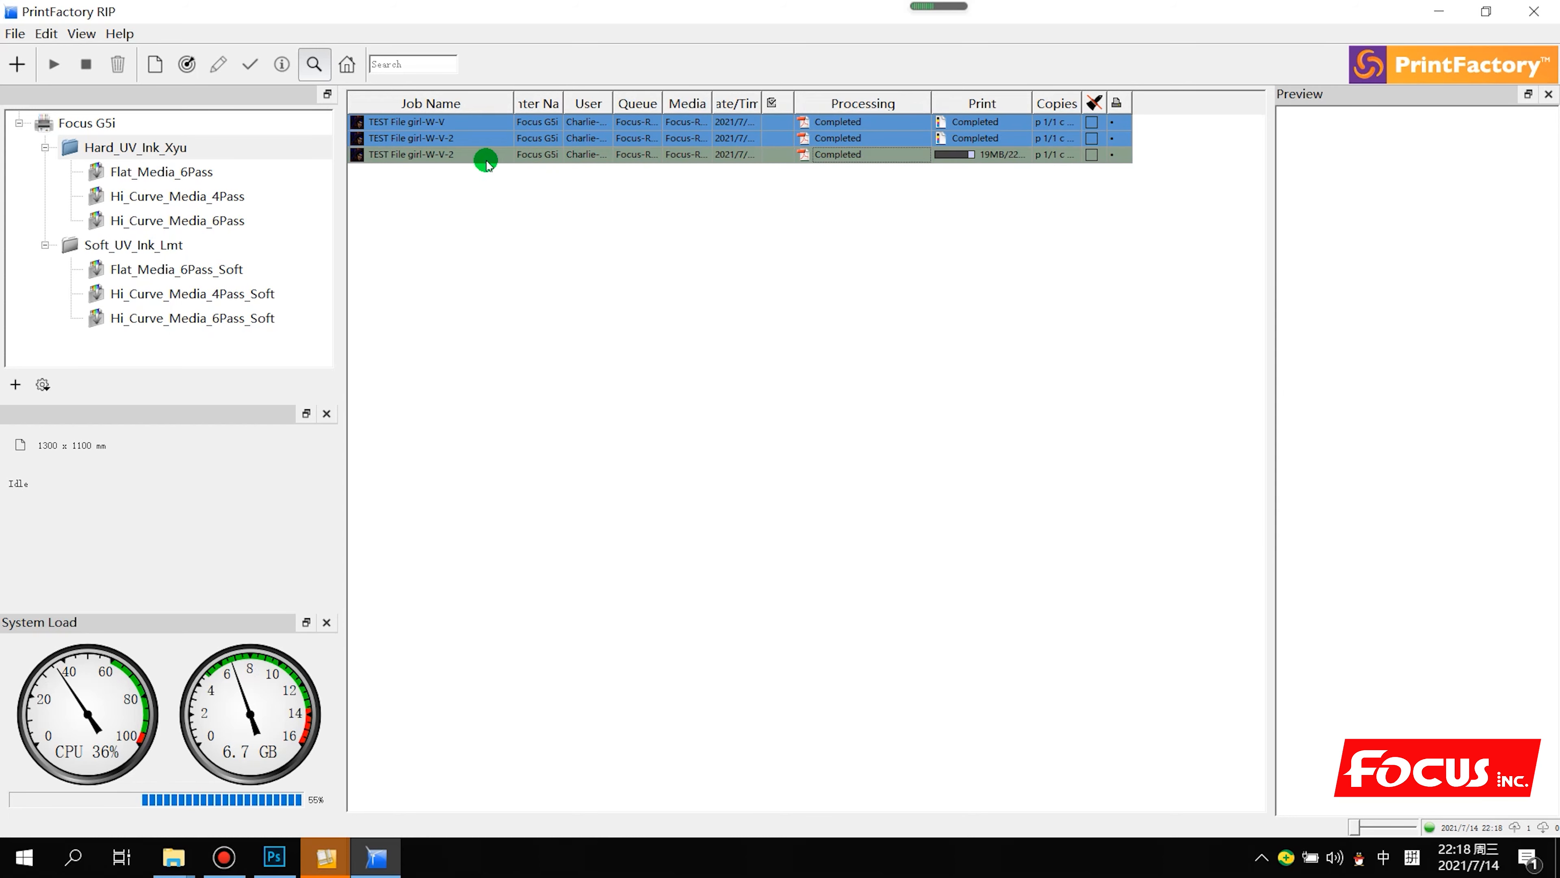
# Check the processed jobs, then review the commands available for the Soft_UV_Ink_Lmt media group
pyautogui.click(469, 149)
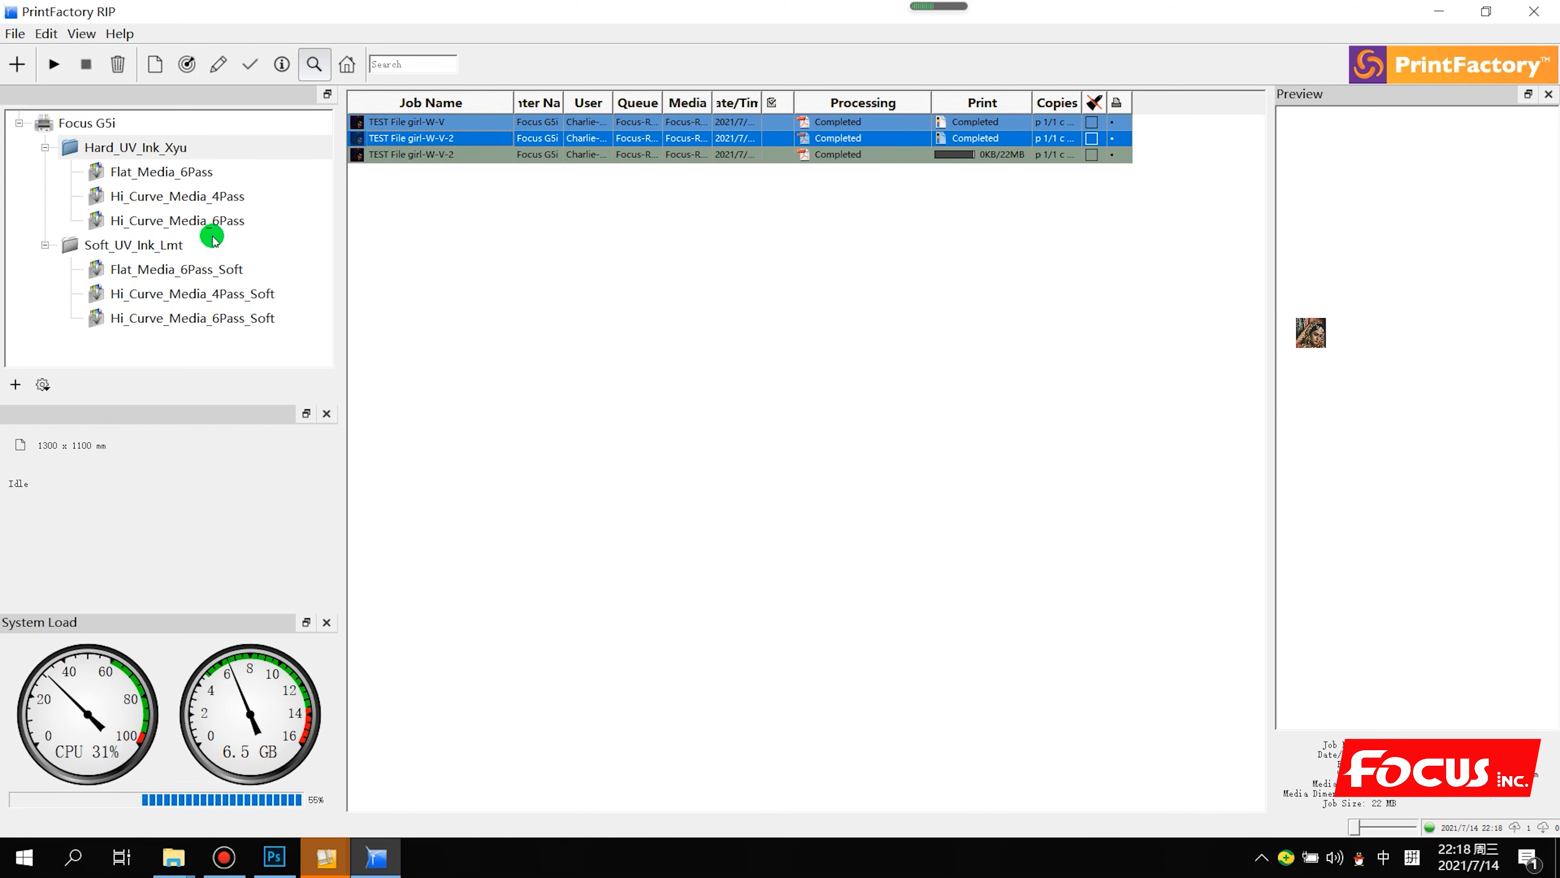
pyautogui.click(105, 126)
pyautogui.click(26, 65)
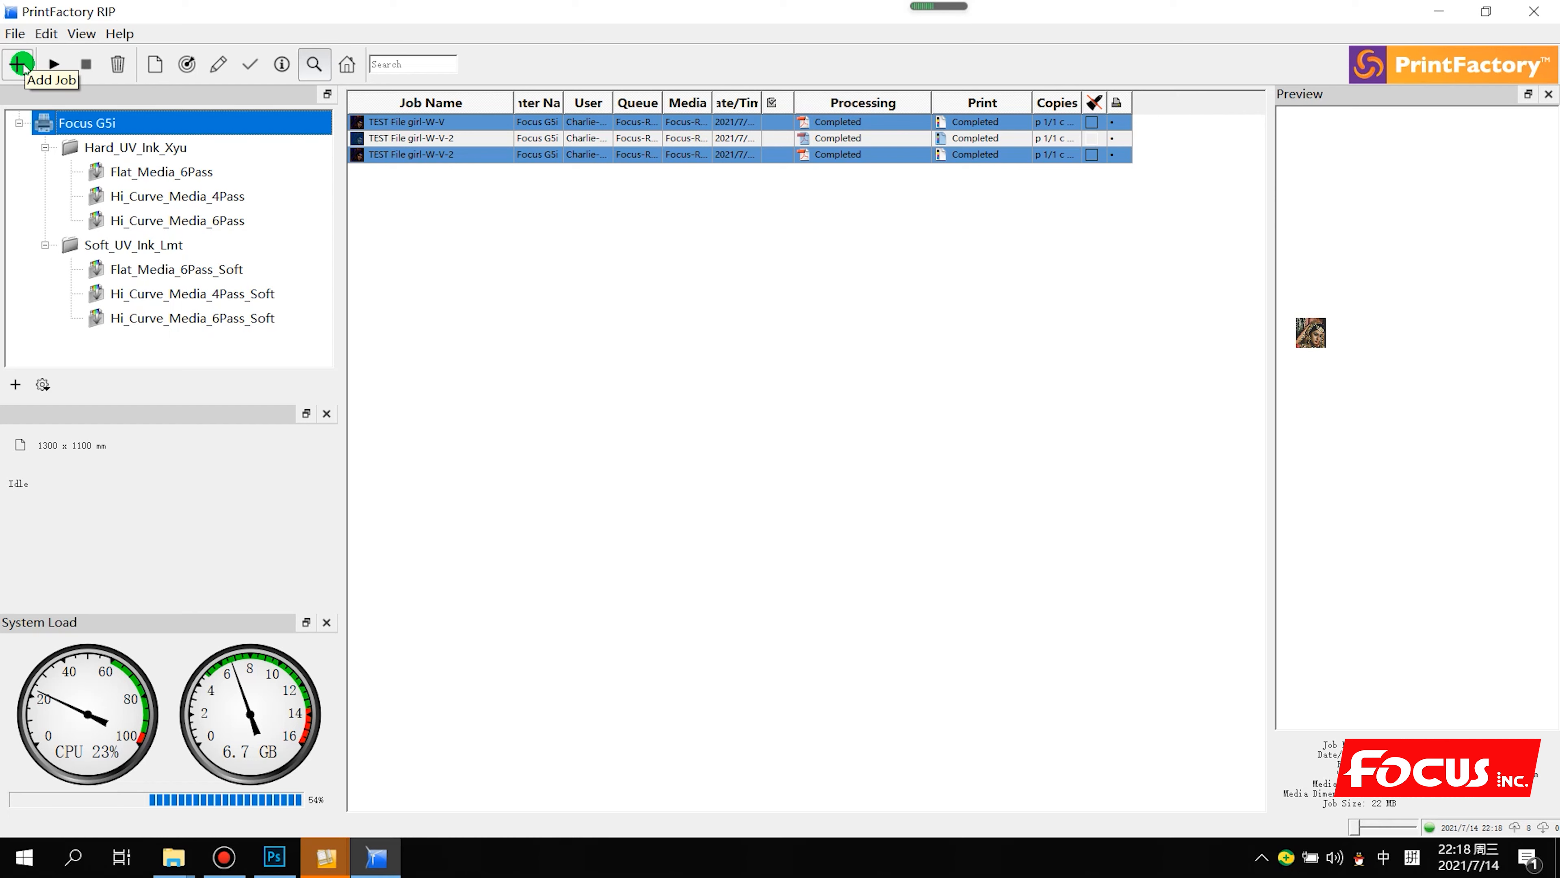
pyautogui.click(596, 423)
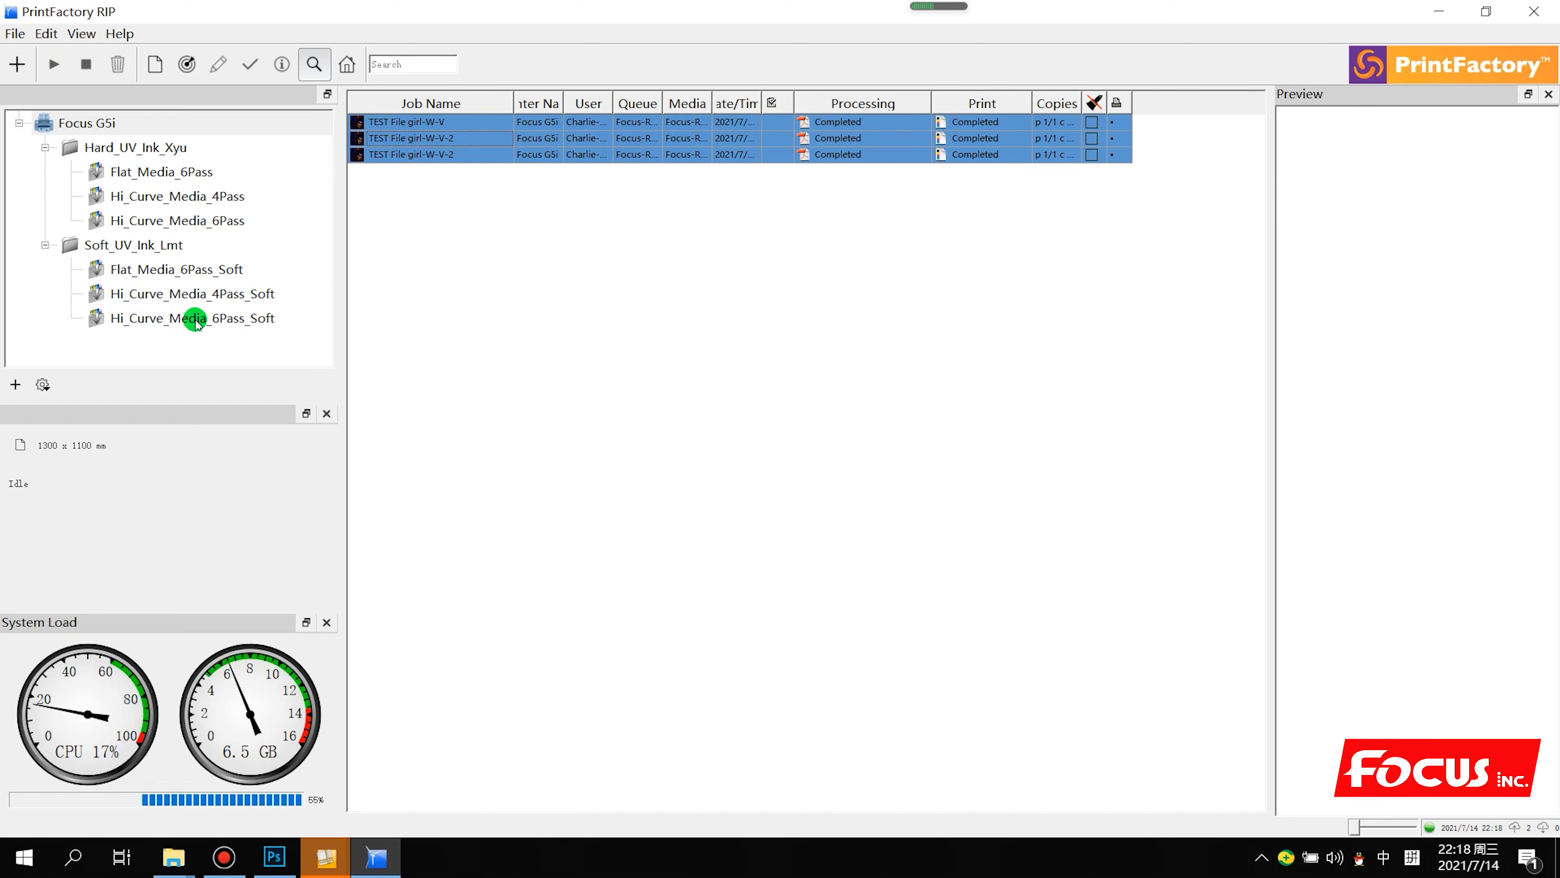
pyautogui.click(161, 245)
pyautogui.rightClick(163, 245)
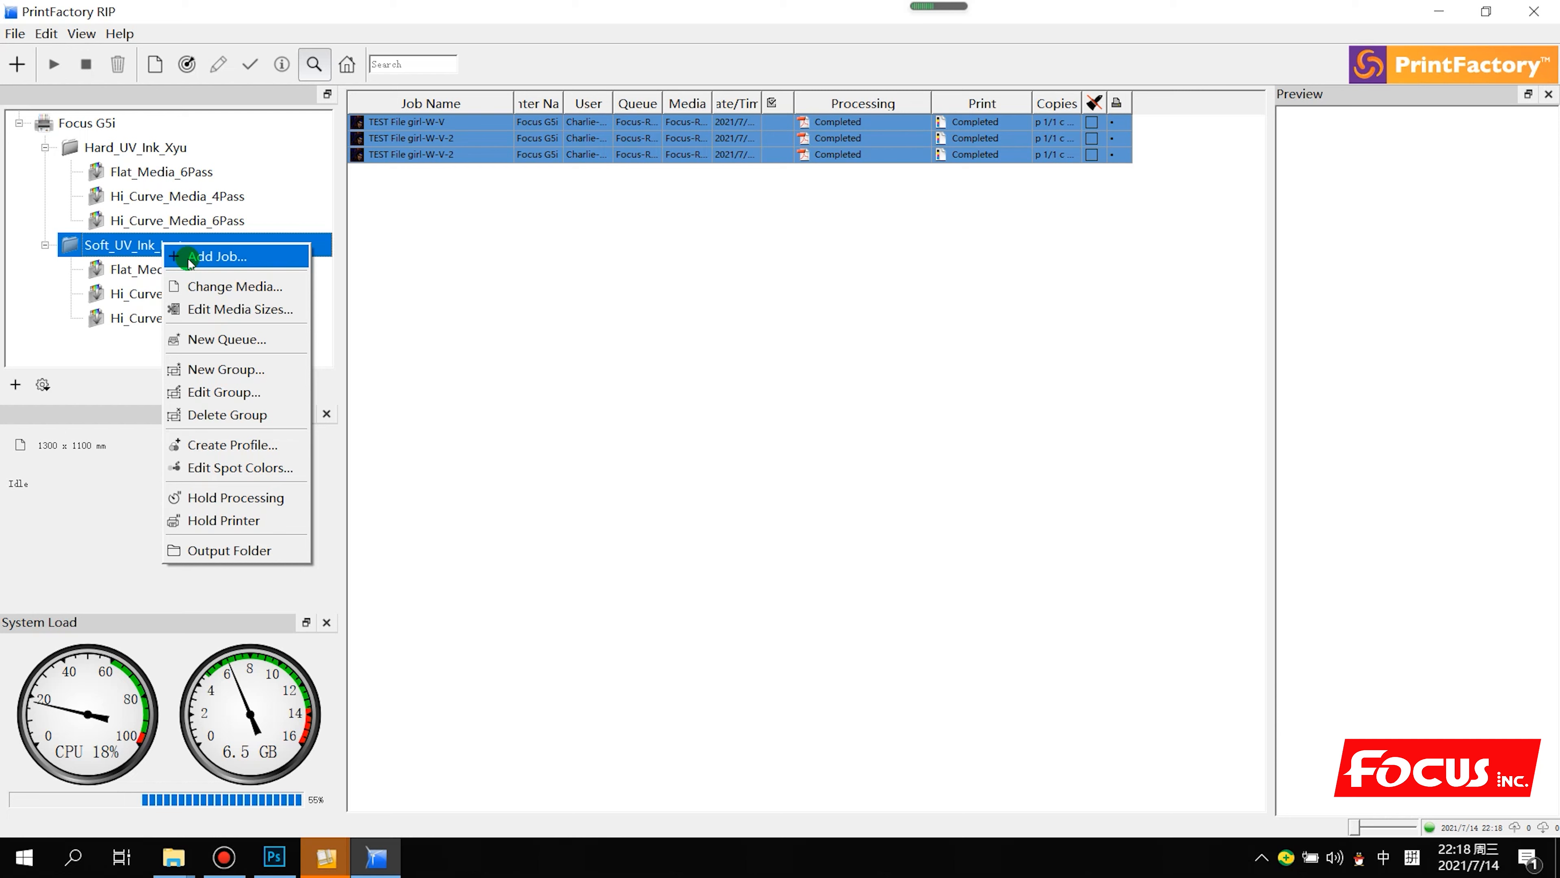
pyautogui.click(613, 332)
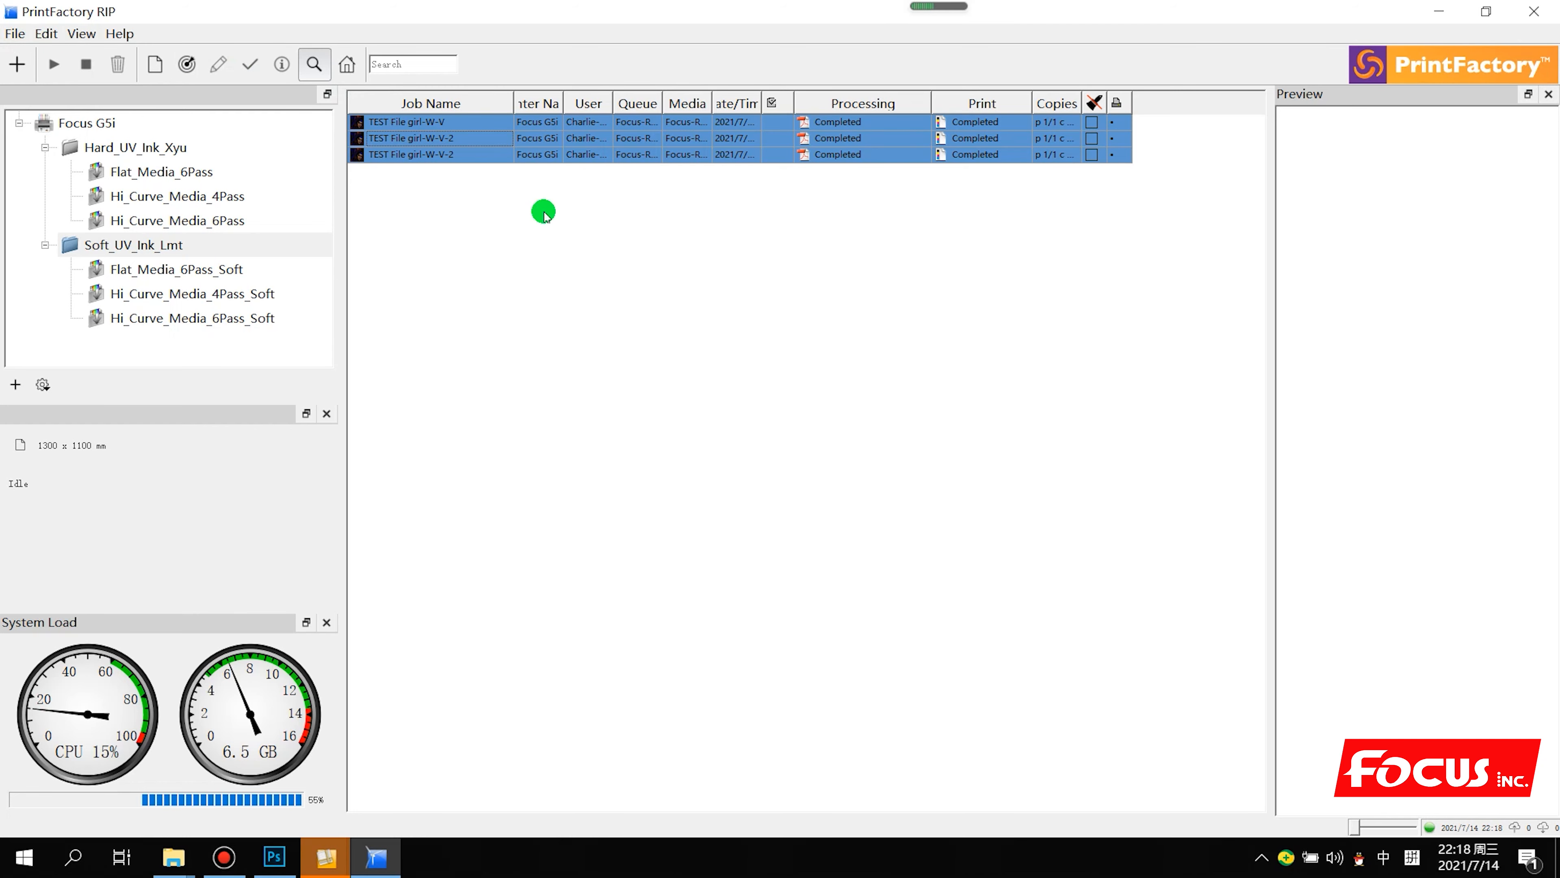
# Minimise the RIP window, show the desktop and open the Focus Atlas-1311 Support folder
pyautogui.click(1440, 11)
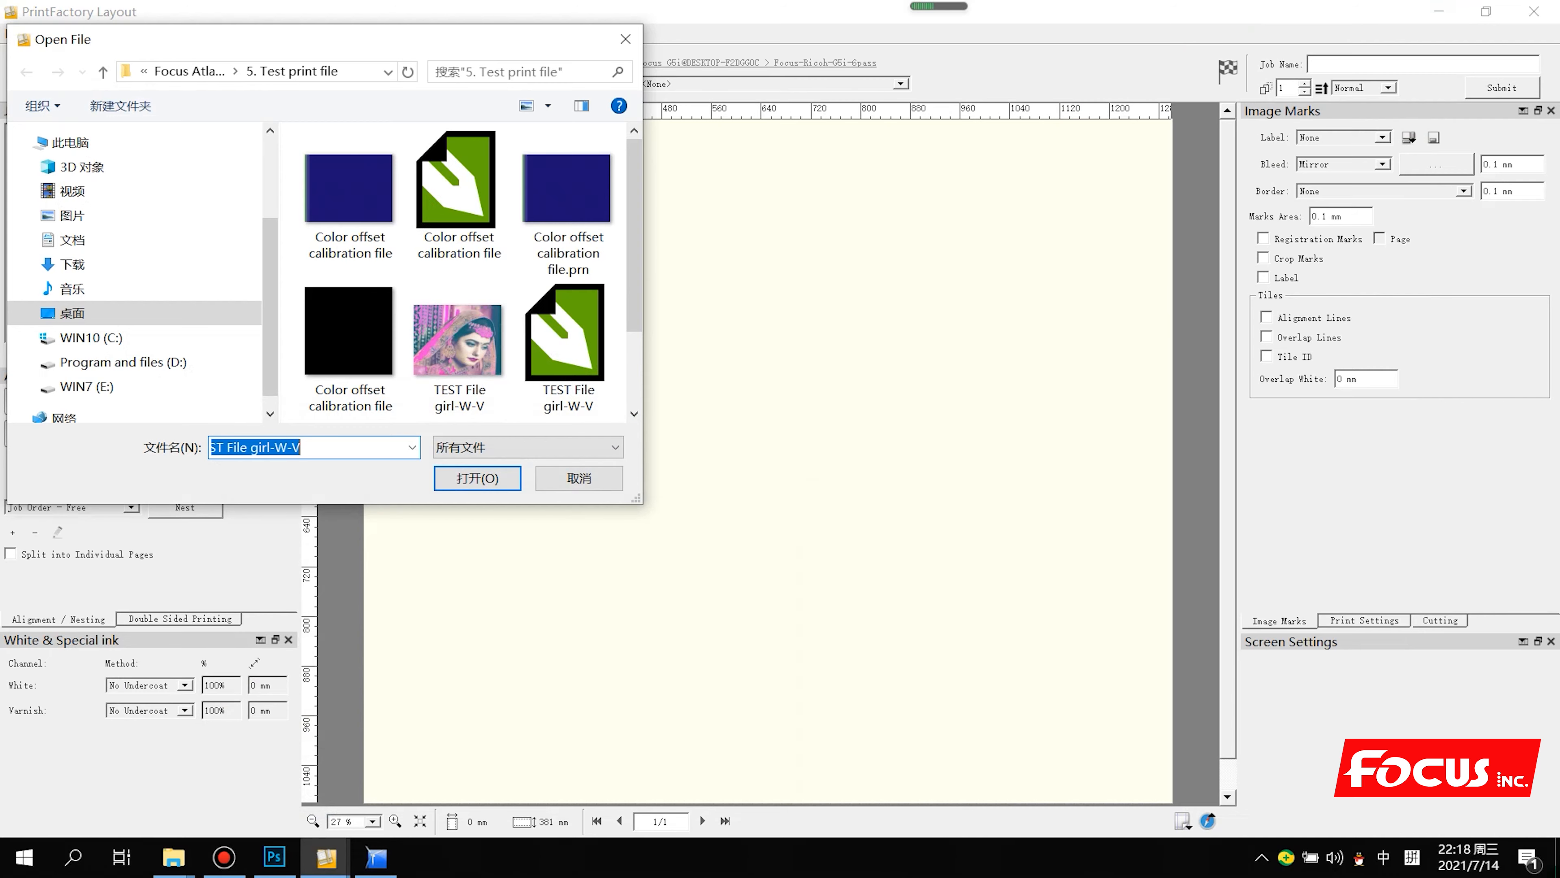
pyautogui.press('super+d')
pyautogui.click(590, 369)
pyautogui.click(519, 123)
pyautogui.doubleClick(519, 126)
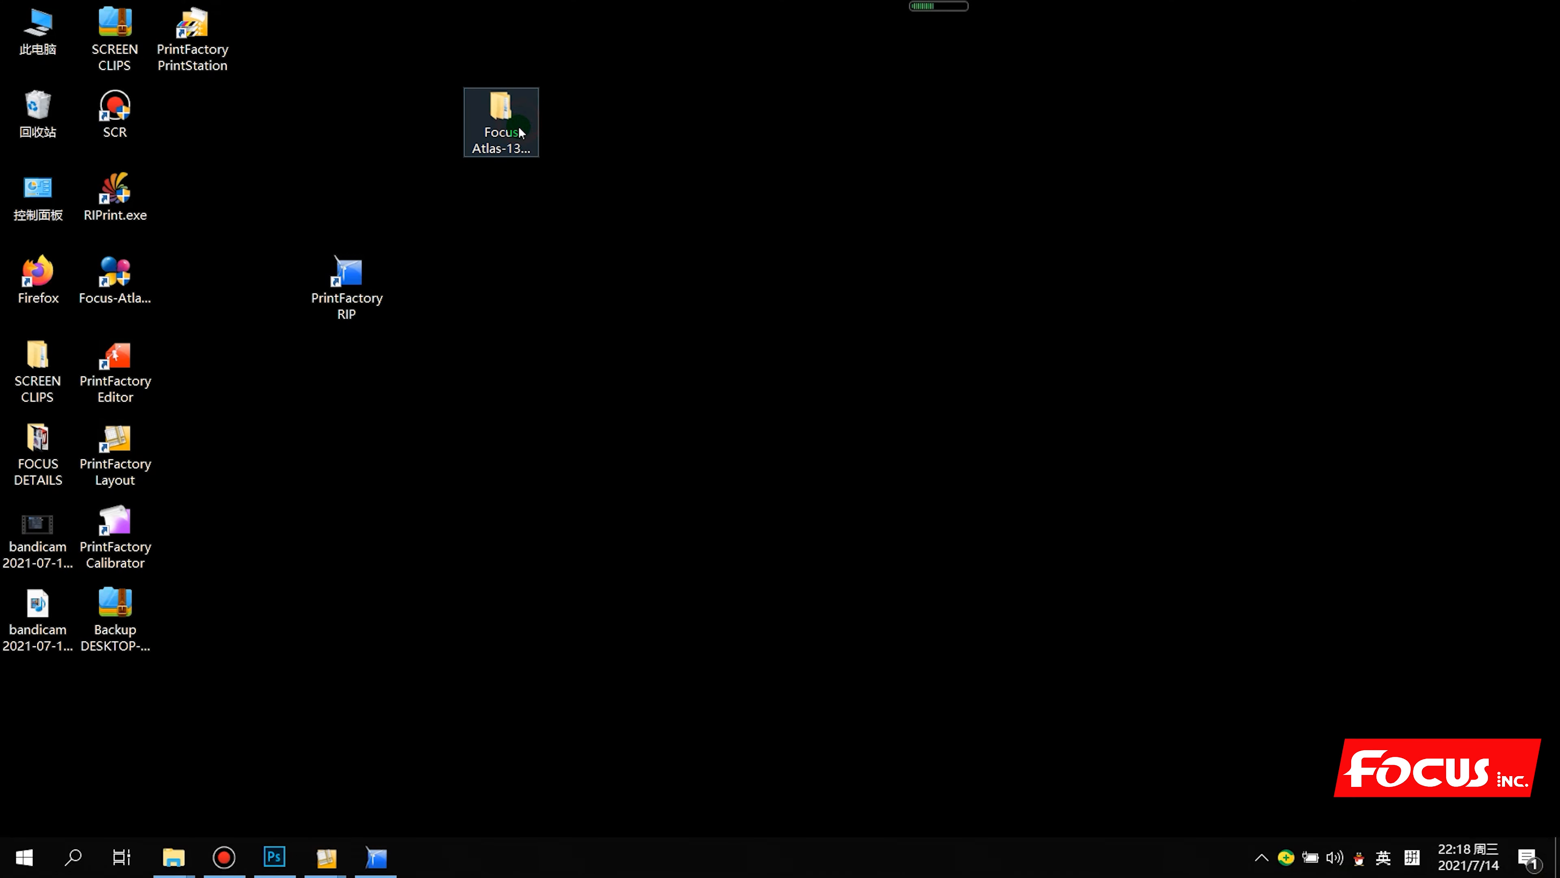
# Browse through 4. Rip software, Print-Factory RIP and 4. User Tutorial to the 1. Tutorial video folder
pyautogui.doubleClick(342, 489)
pyautogui.doubleClick(360, 450)
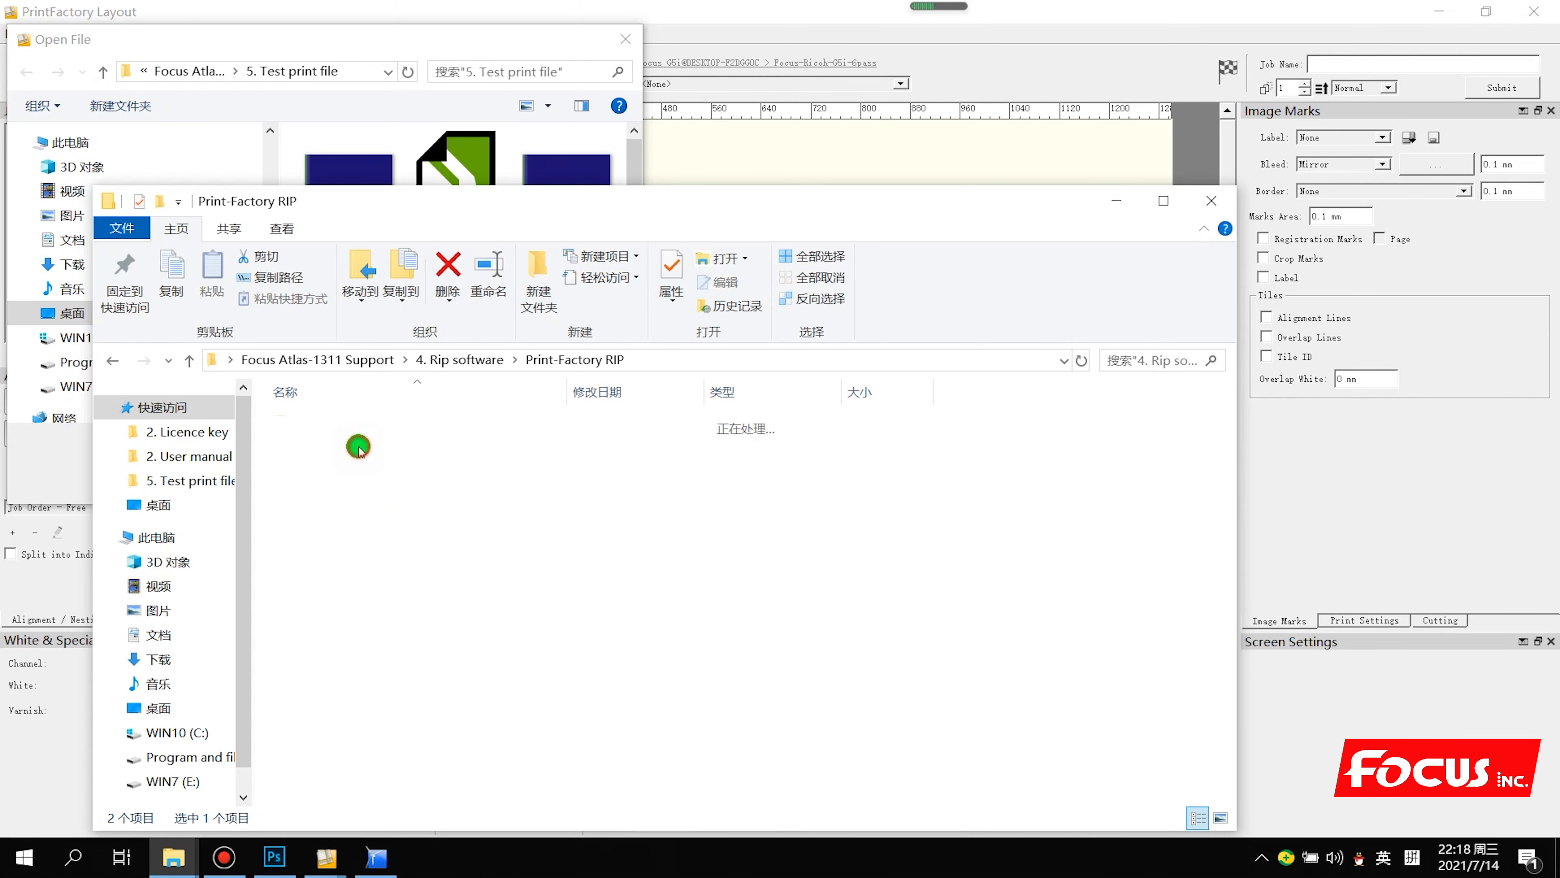
pyautogui.click(350, 490)
pyautogui.doubleClick(350, 489)
pyautogui.click(373, 423)
pyautogui.doubleClick(373, 423)
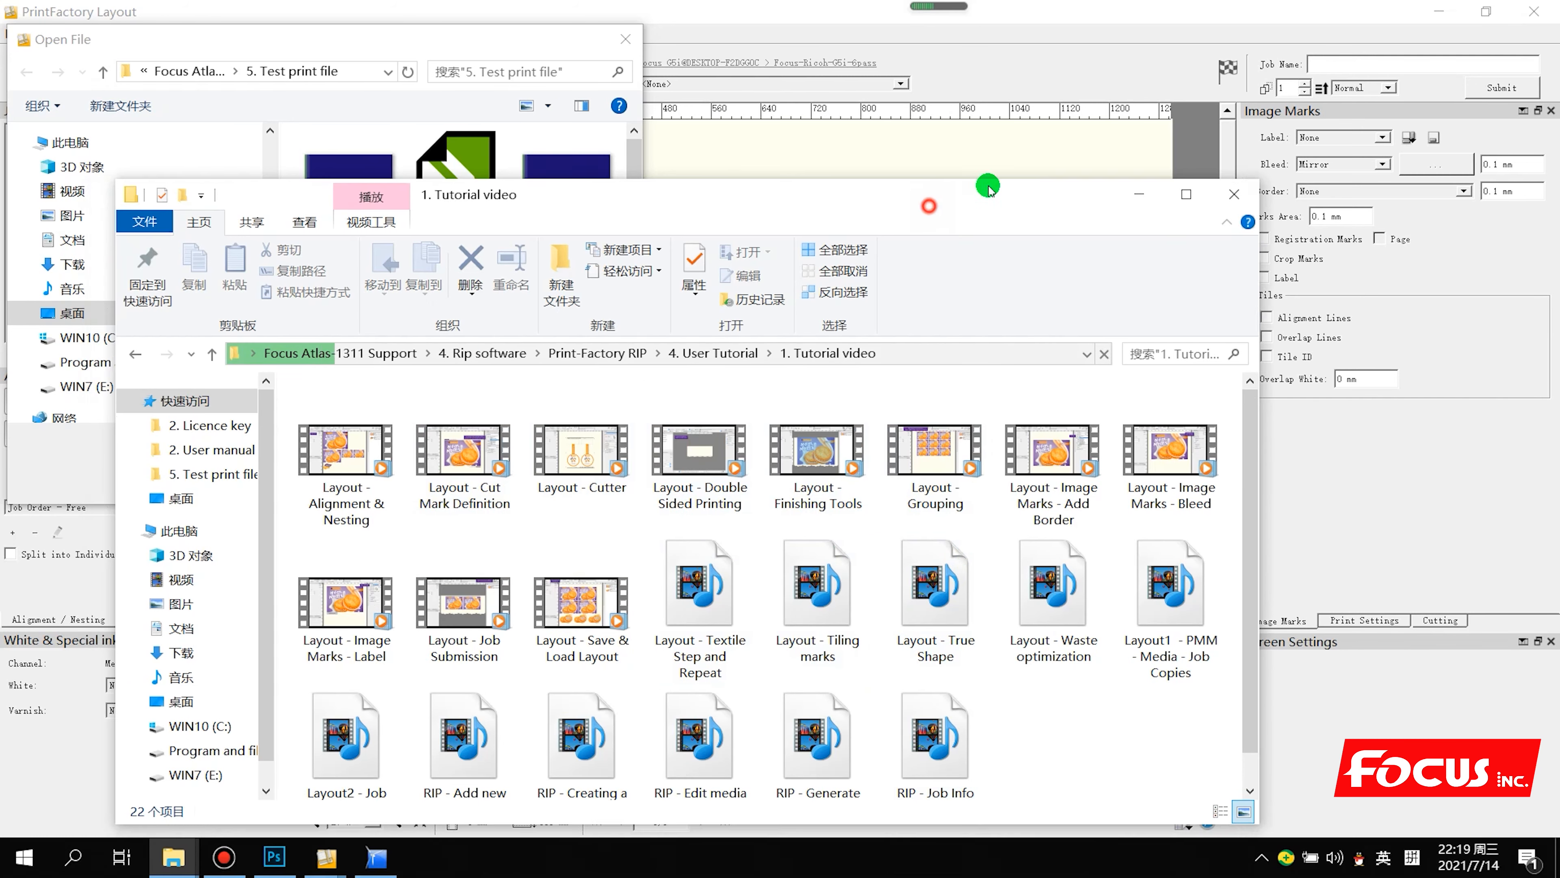
# Look over the tutorial videos, then go back to 4. User Tutorial and view the 2. User manual folder
pyautogui.moveTo(985, 198); pyautogui.dragTo(1056, 74)
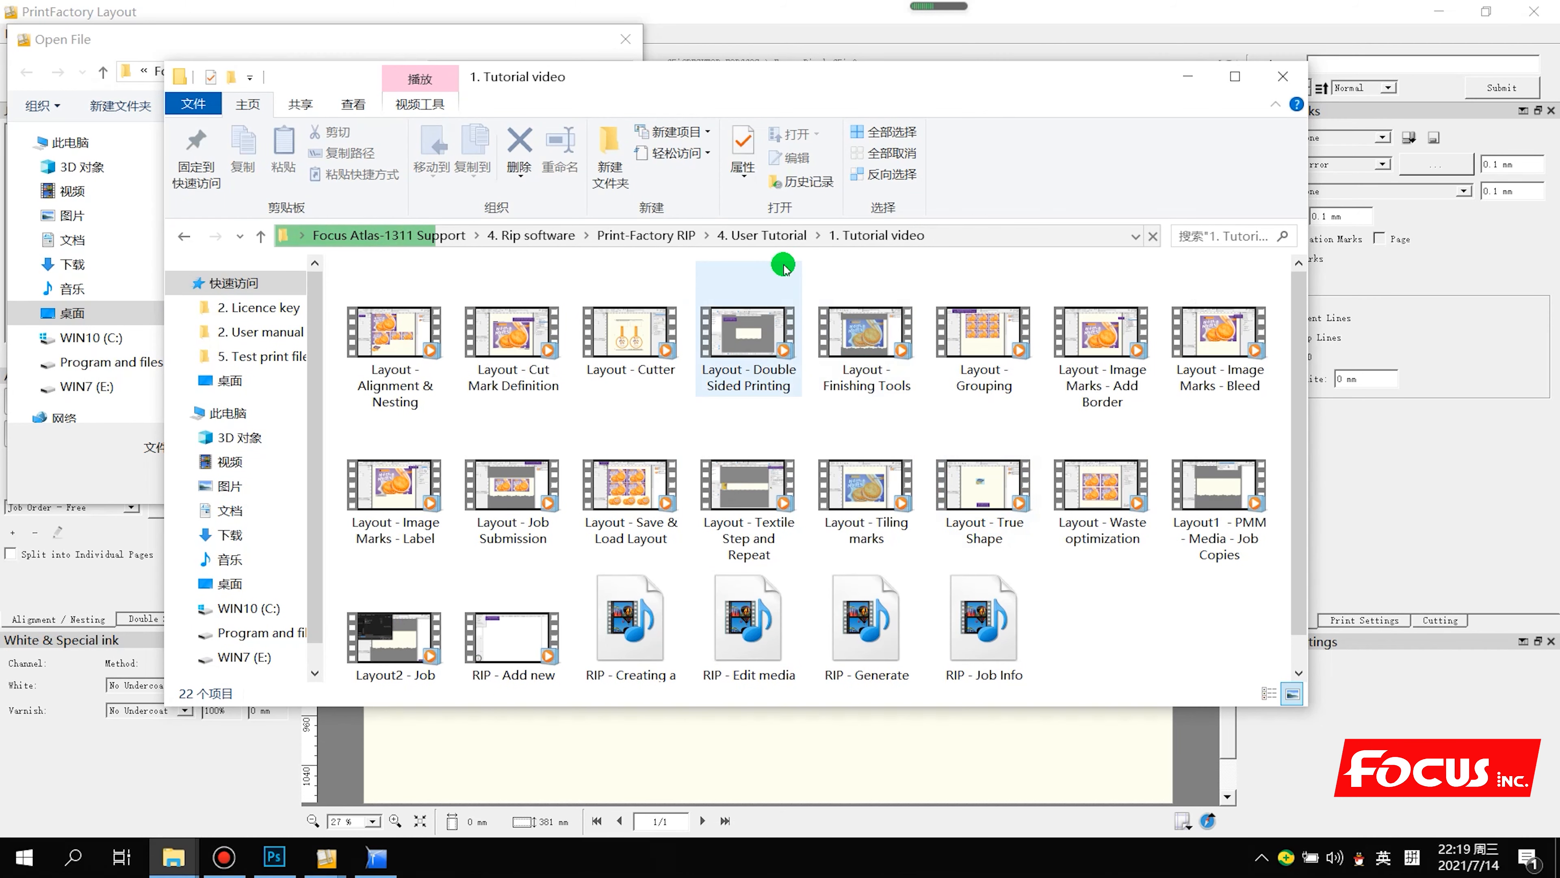
pyautogui.click(765, 235)
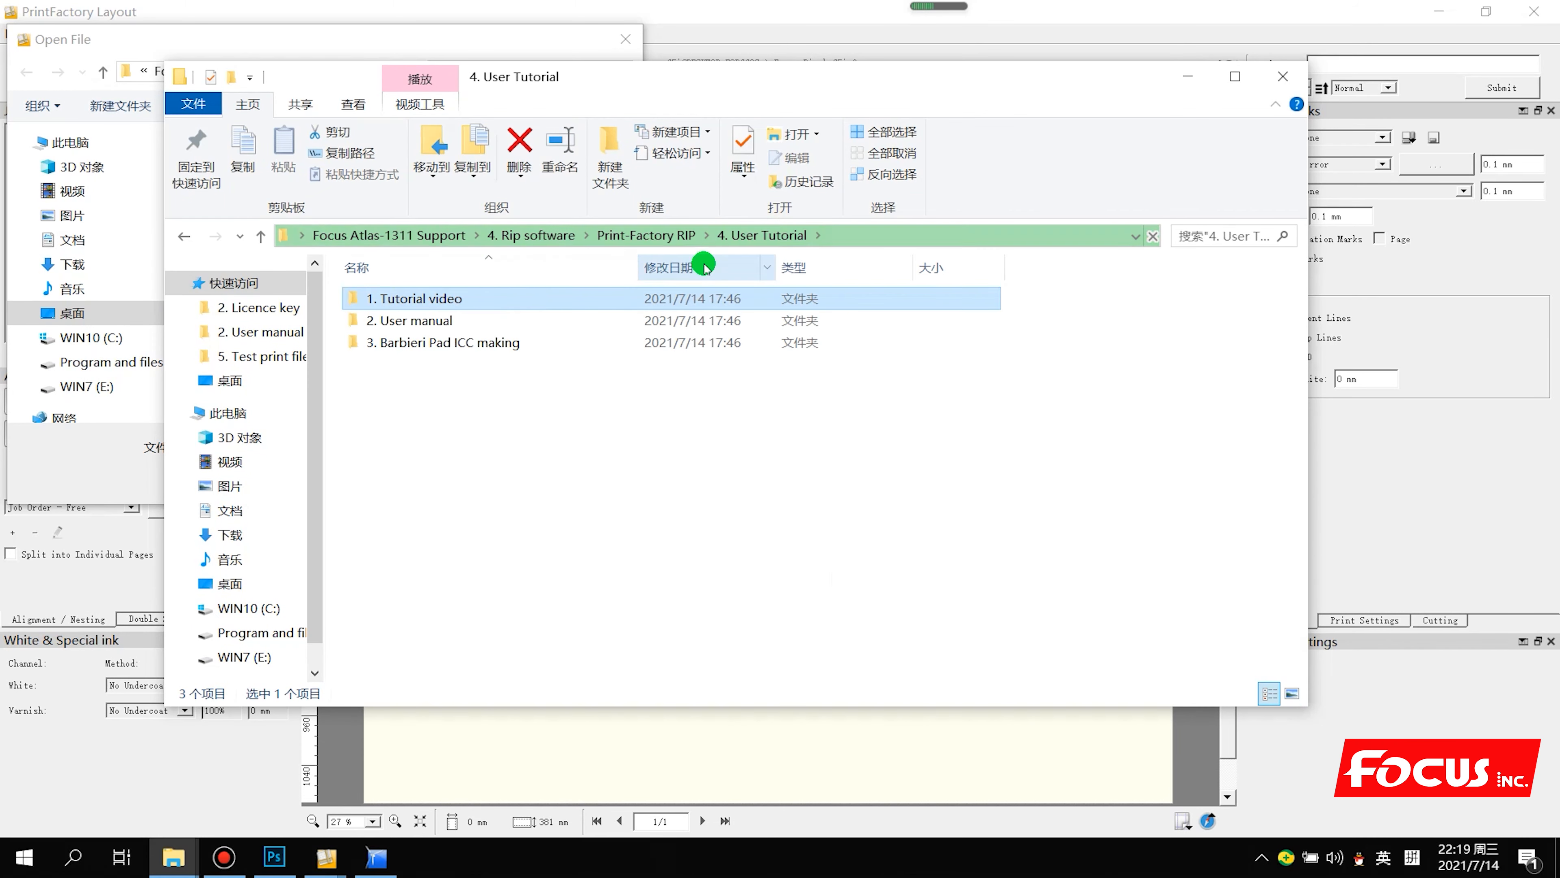
pyautogui.doubleClick(459, 320)
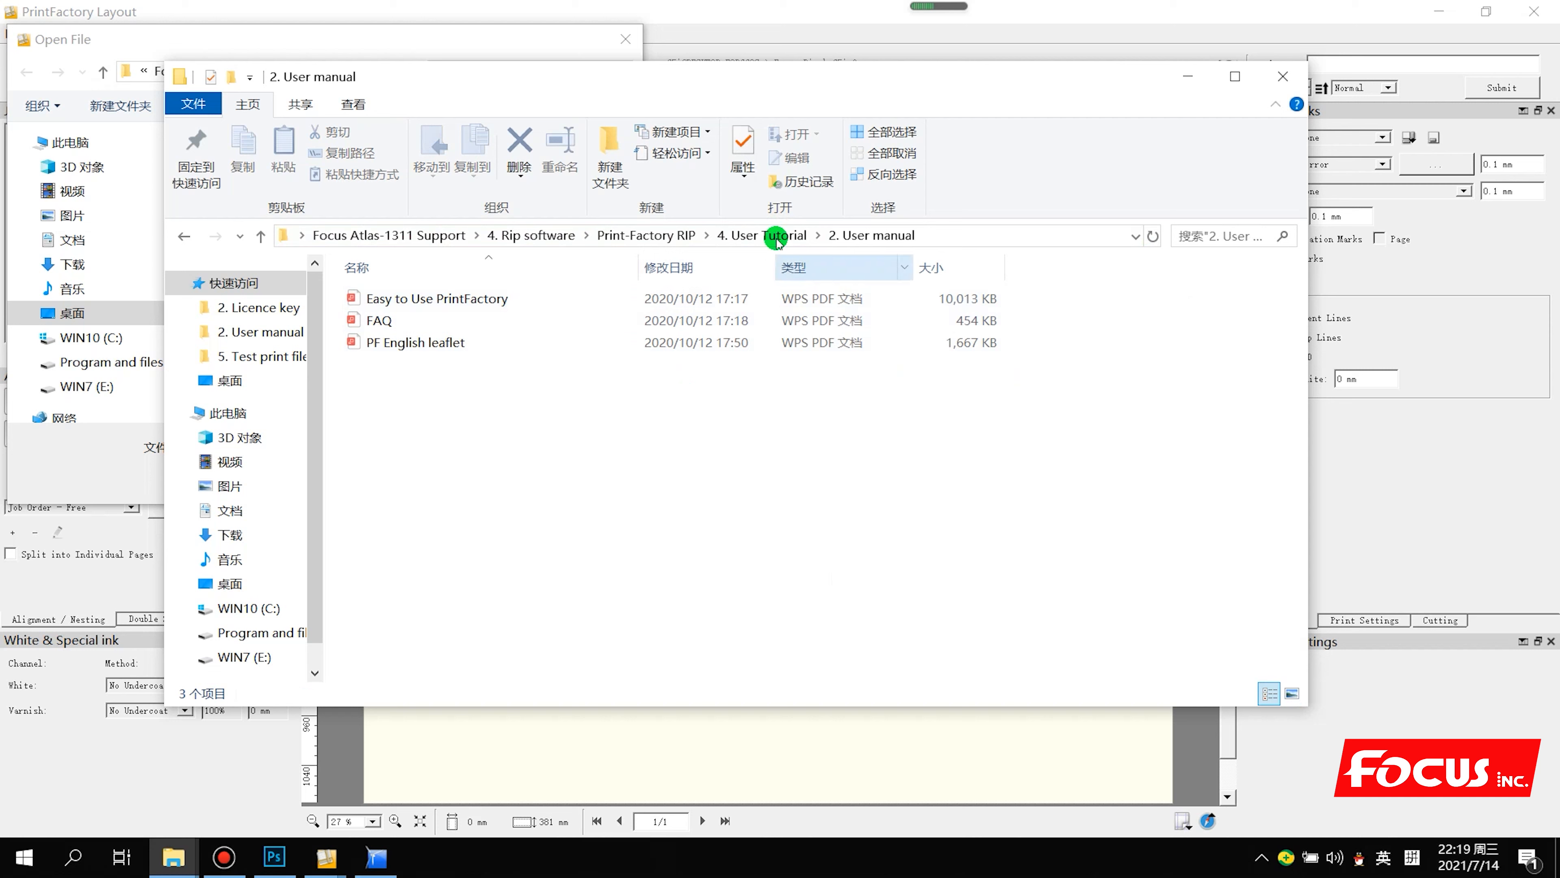
# Return to the 4. User Tutorial folder, then close the folder window and the Open File dialog in PrintFactory Layout
pyautogui.click(747, 235)
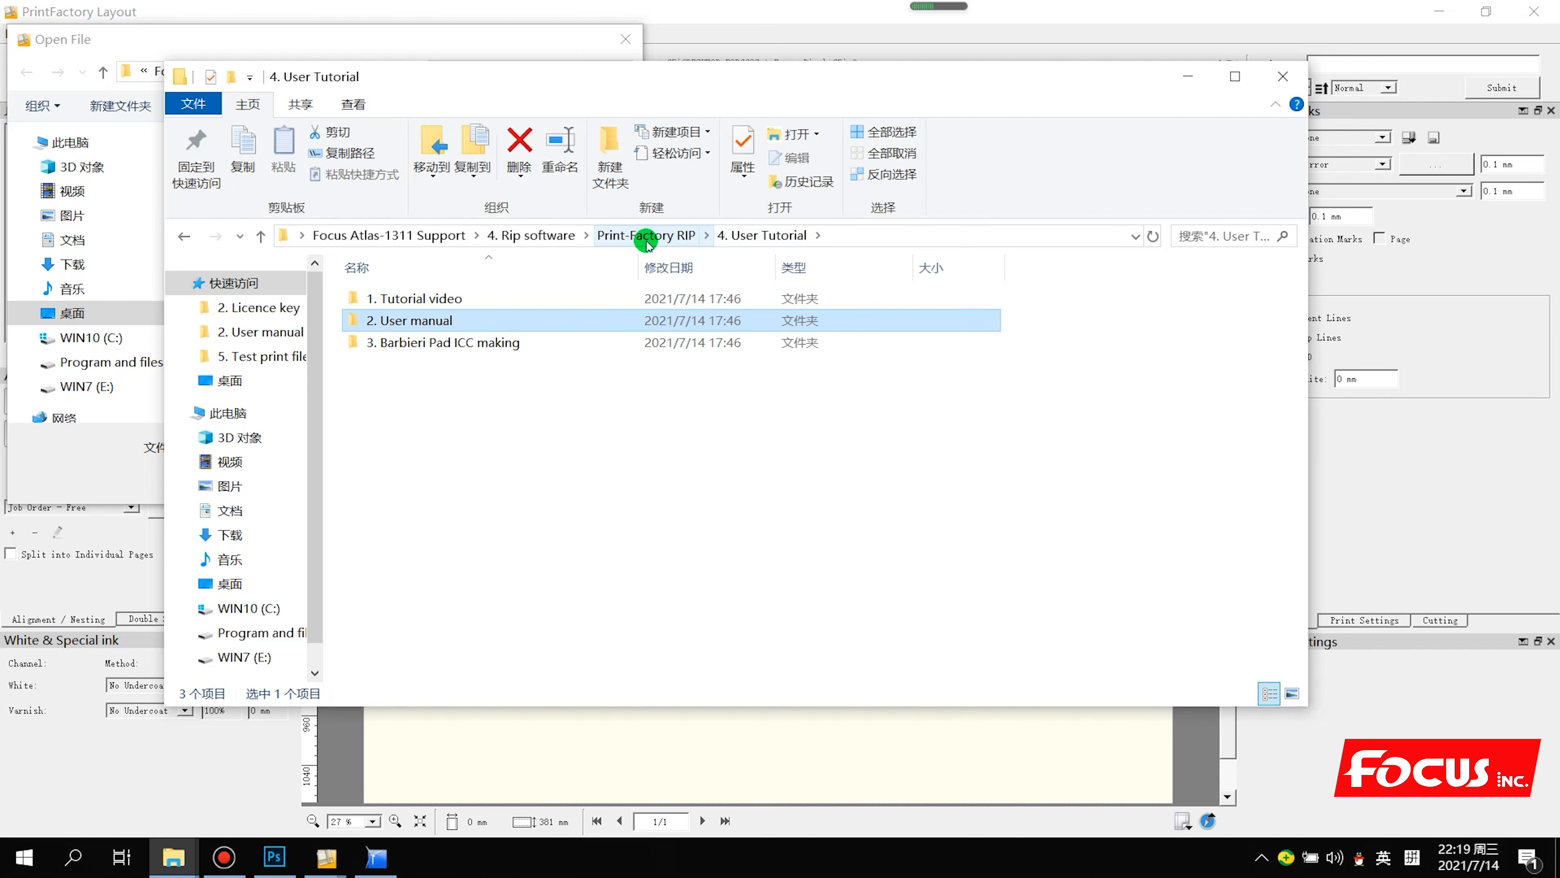
pyautogui.click(512, 428)
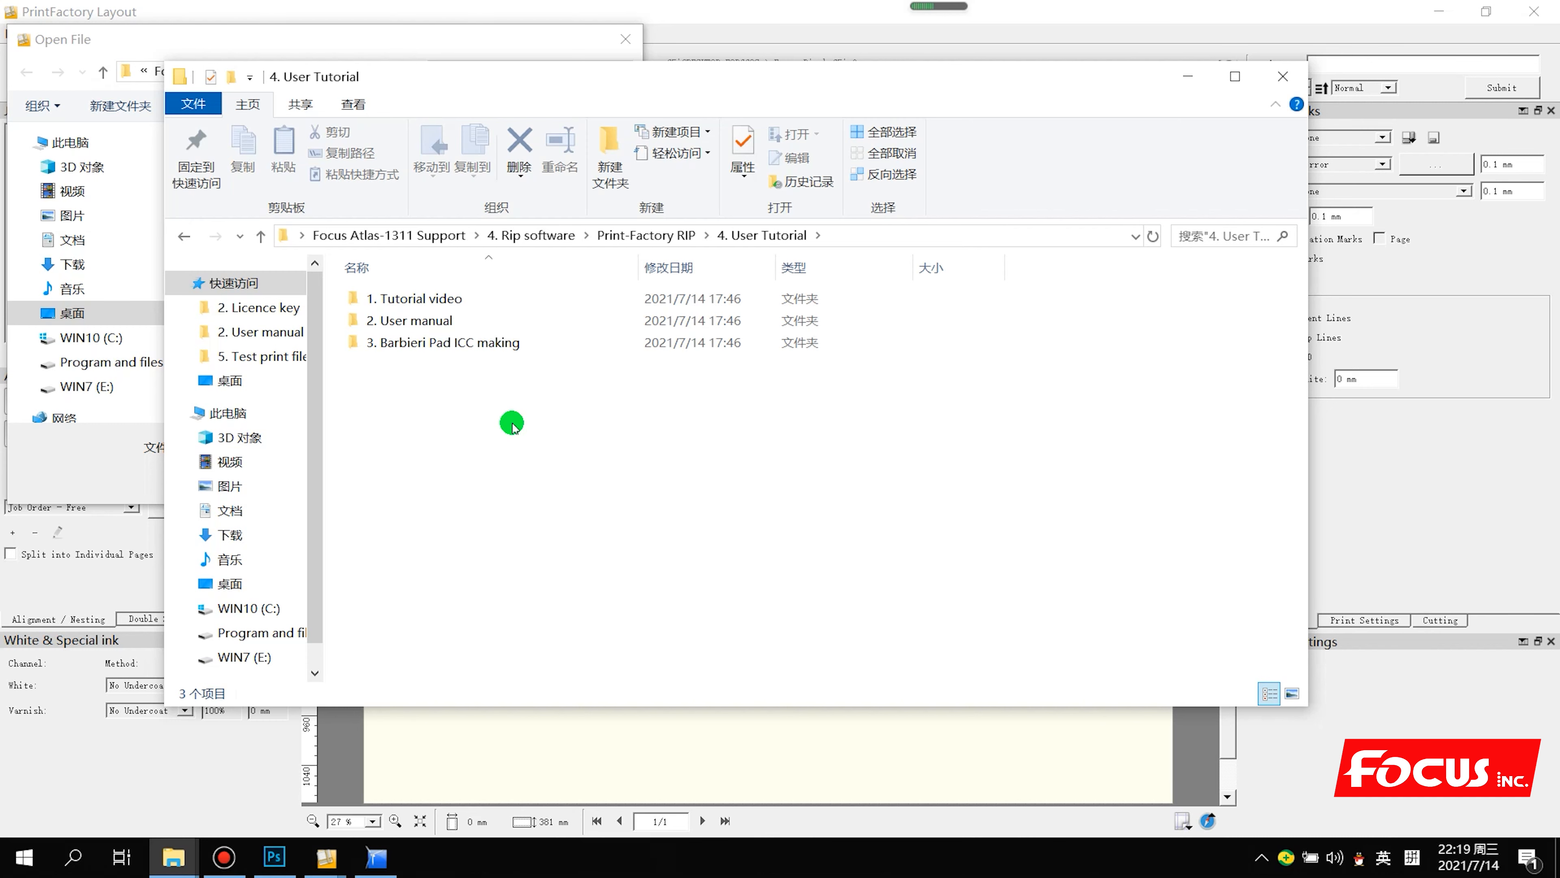
pyautogui.click(1283, 77)
pyautogui.click(625, 38)
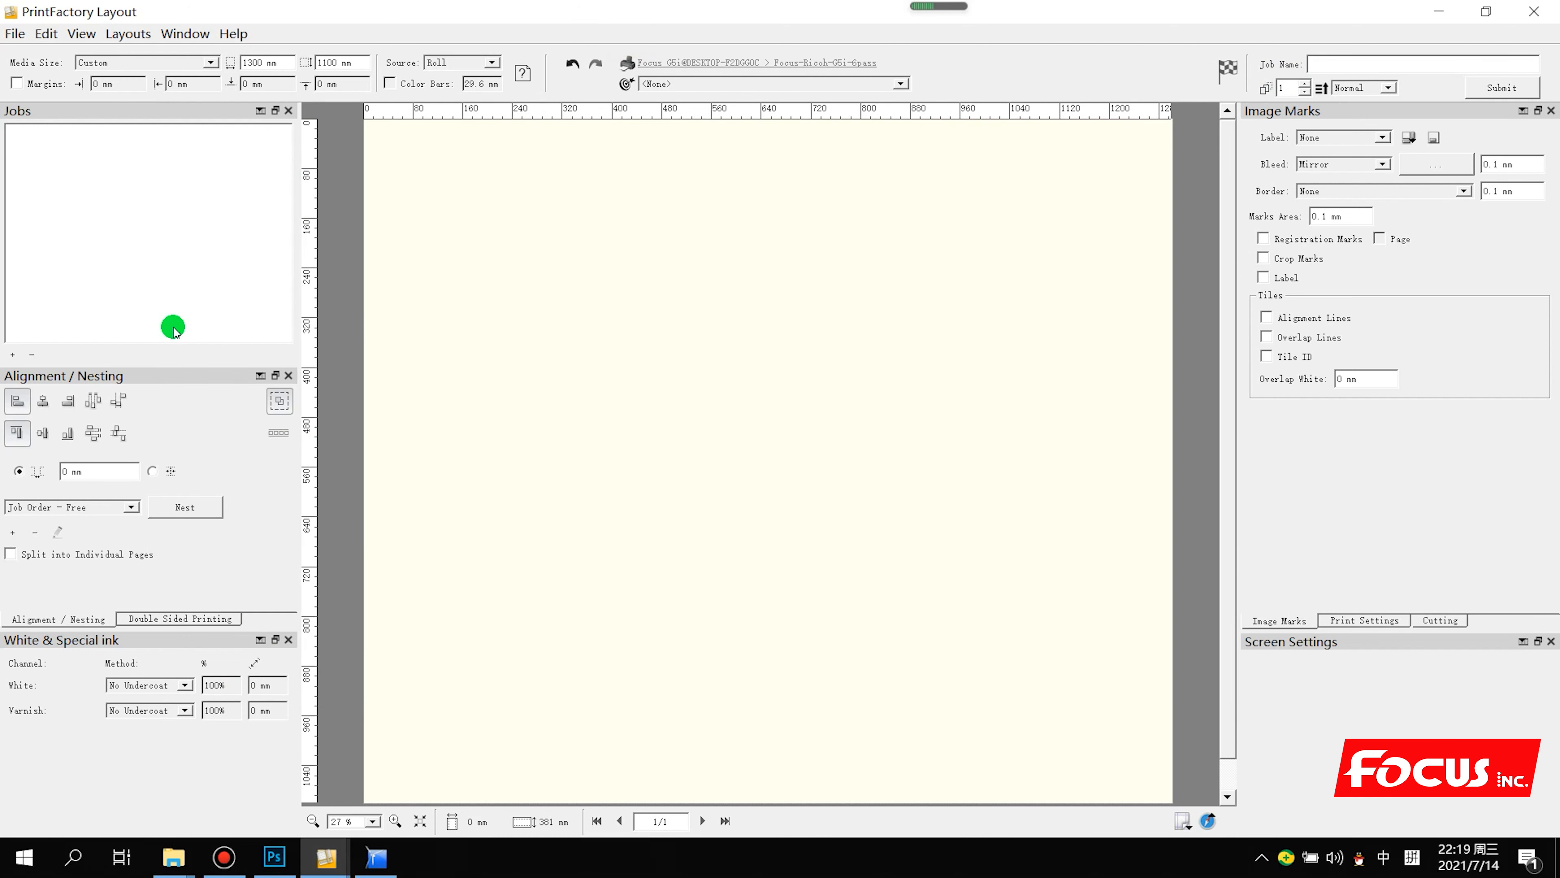